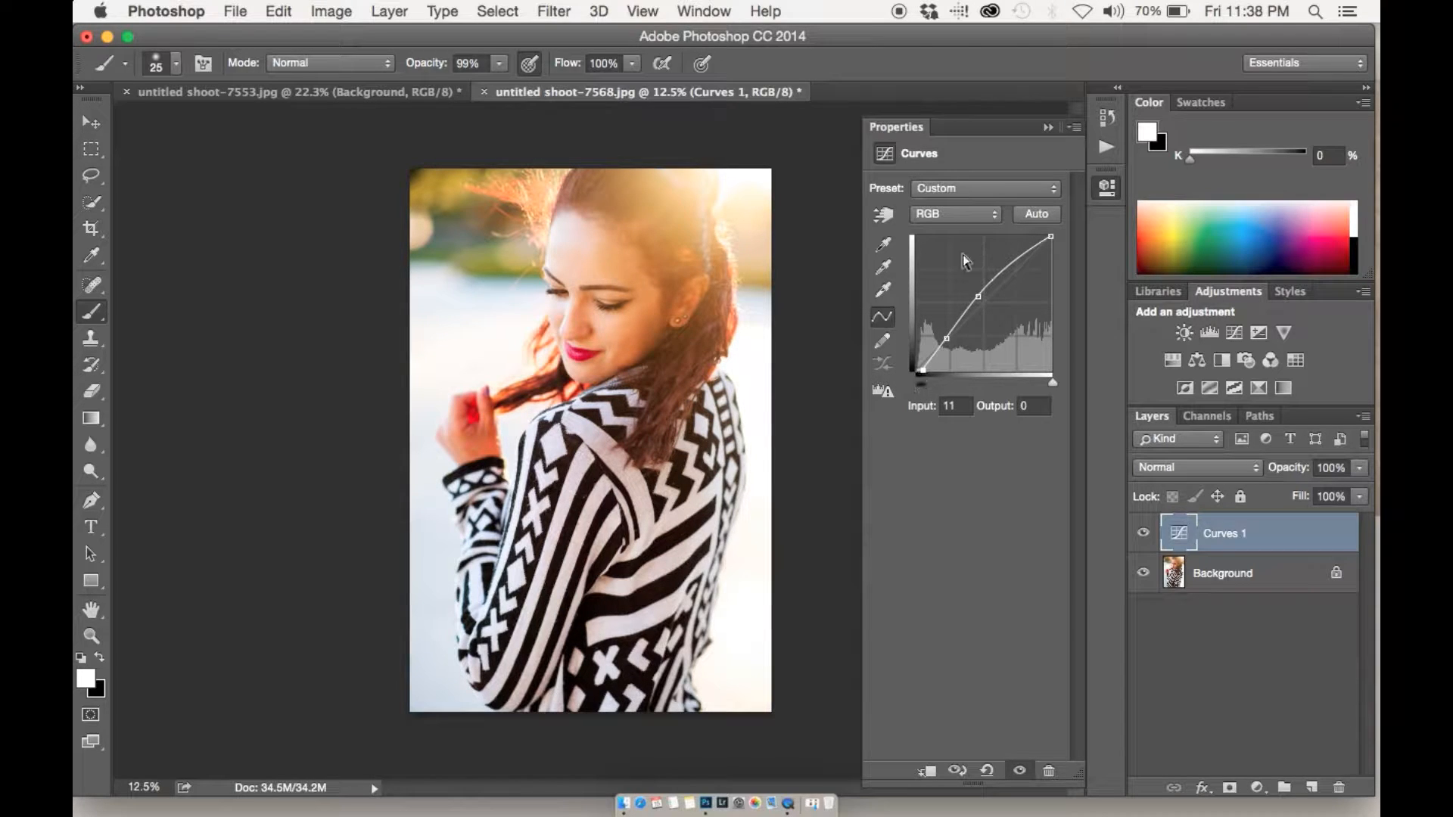
# Step: Compare the photo with the Curves adjustment hidden and shown, and add a Hue/Saturation adjustment layer above it
pyautogui.click(1049, 127)
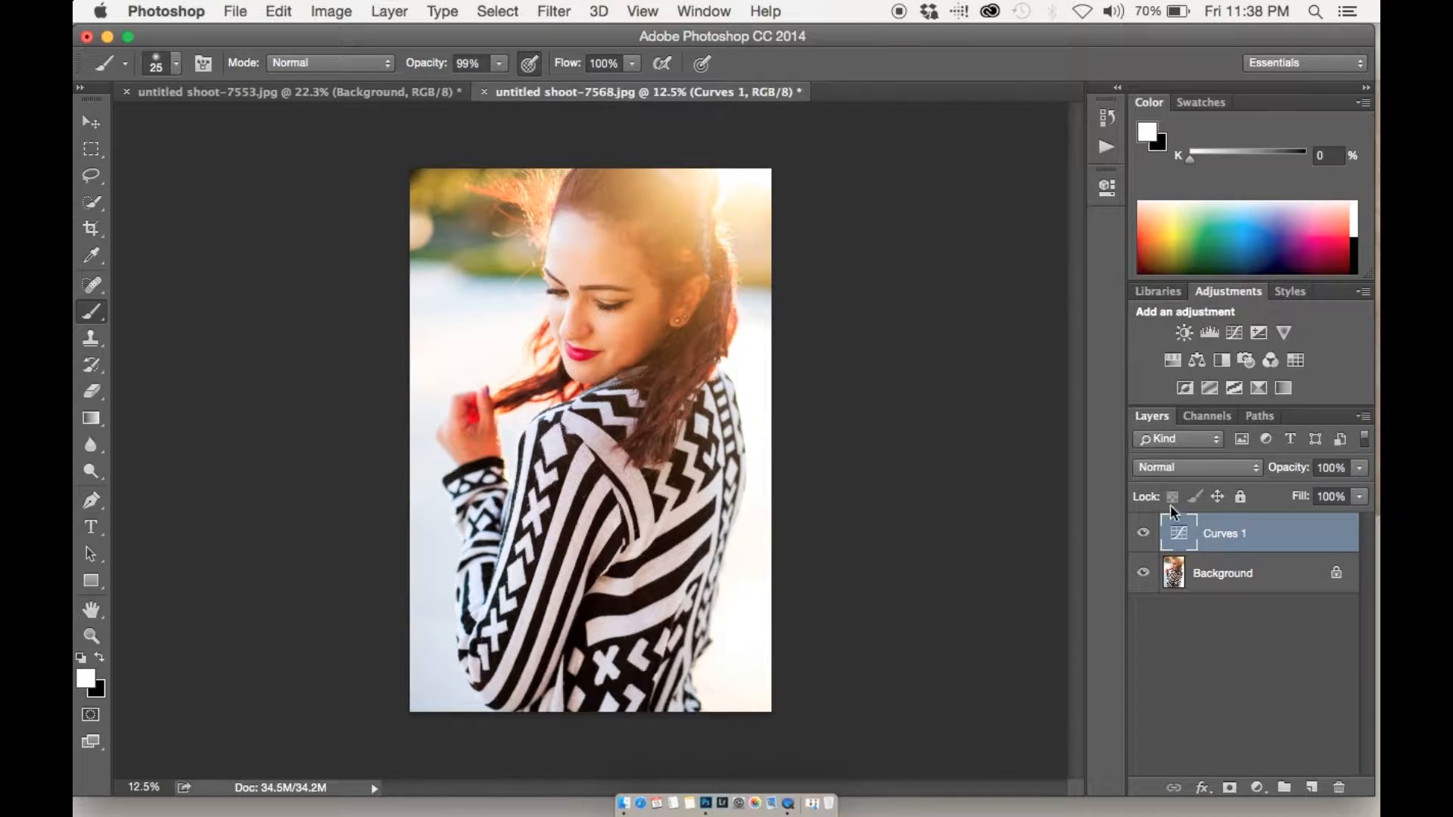
pyautogui.click(1141, 539)
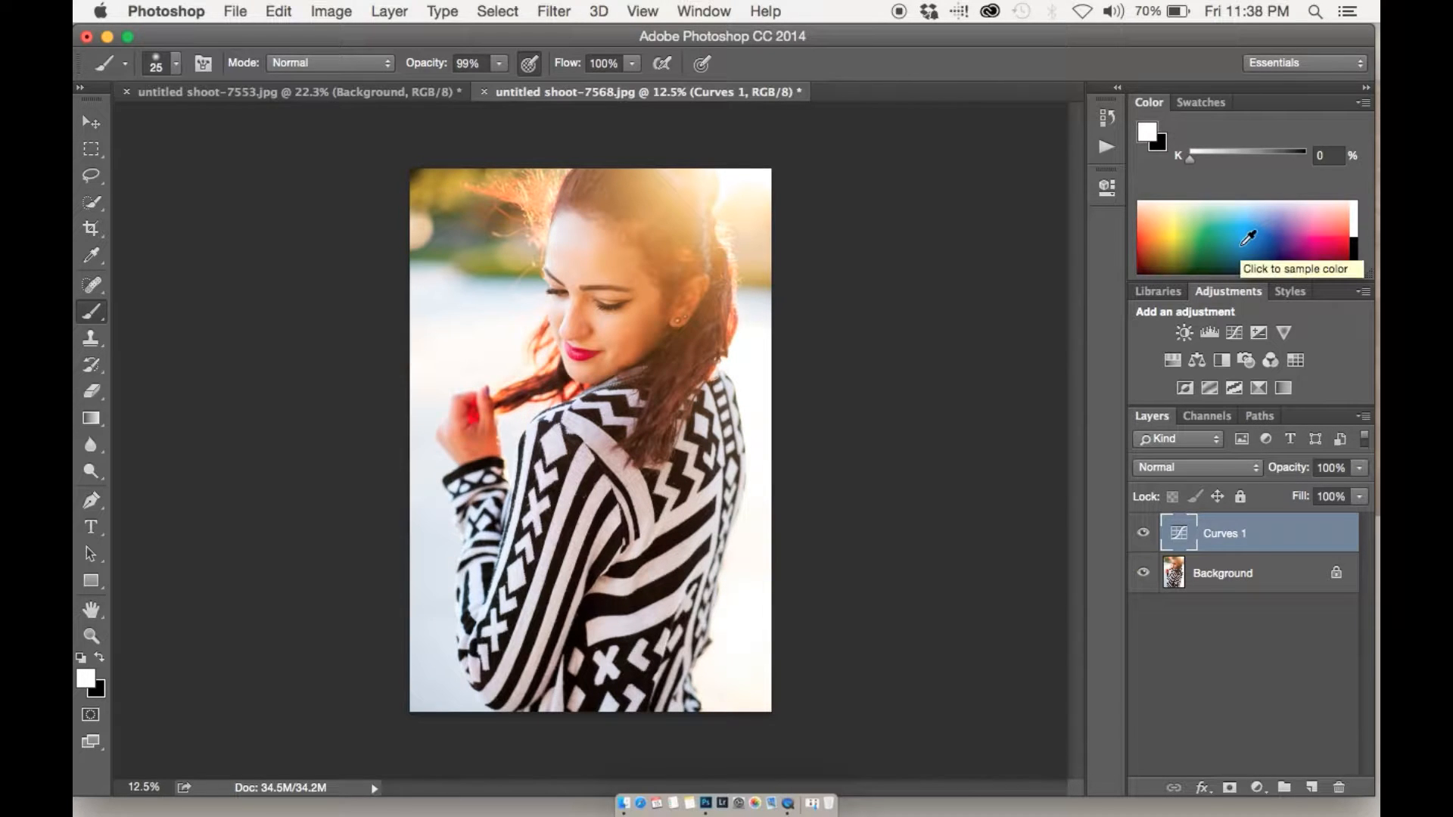
pyautogui.click(1173, 361)
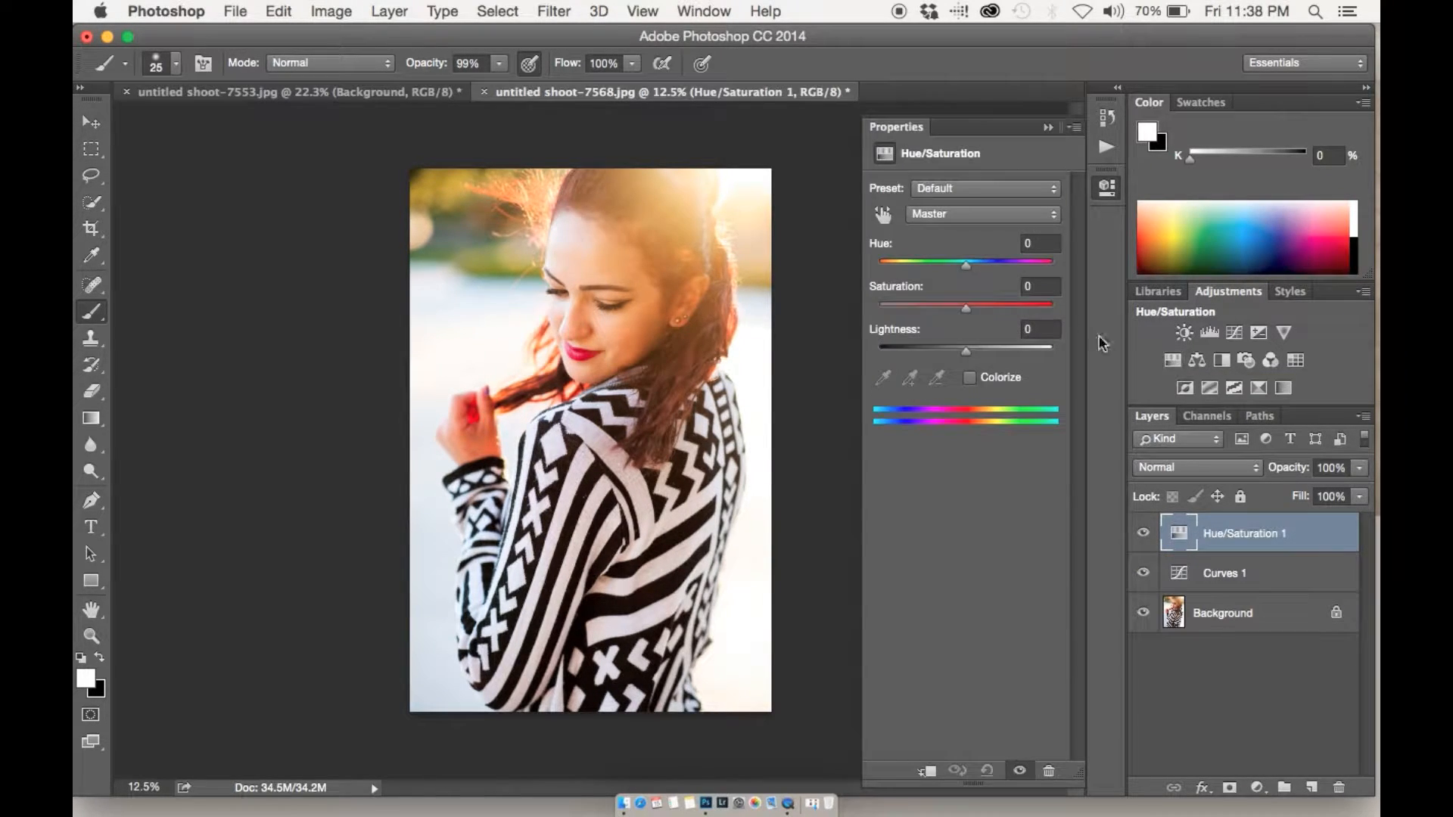
# Step: In the Hue/Saturation adjustment, set the Reds range to Saturation -2 and Lightness -5
pyautogui.click(970, 208)
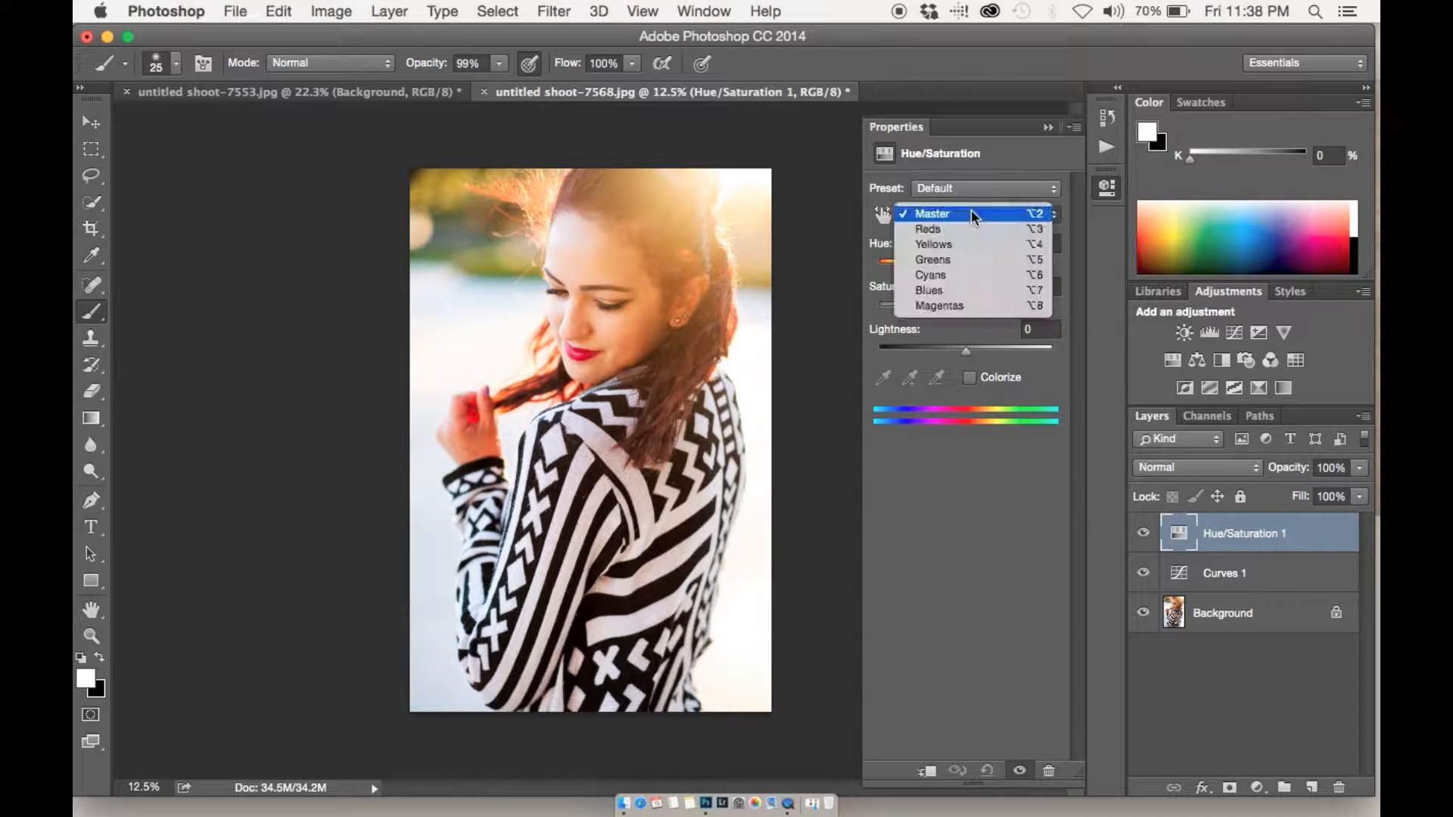
pyautogui.click(970, 234)
pyautogui.moveTo(966, 264); pyautogui.dragTo(966, 354)
pyautogui.click(880, 243)
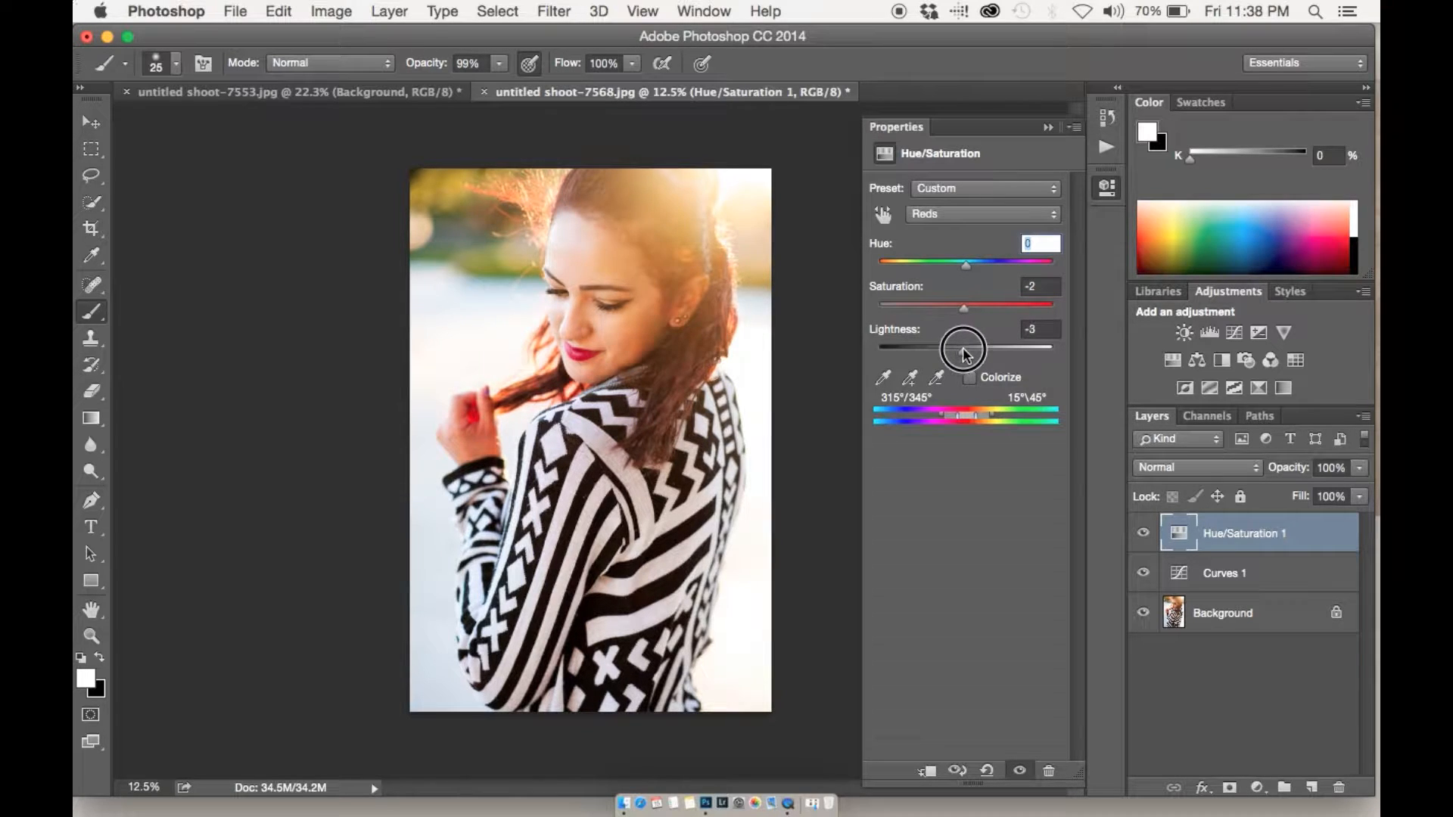
pyautogui.doubleClick(898, 338)
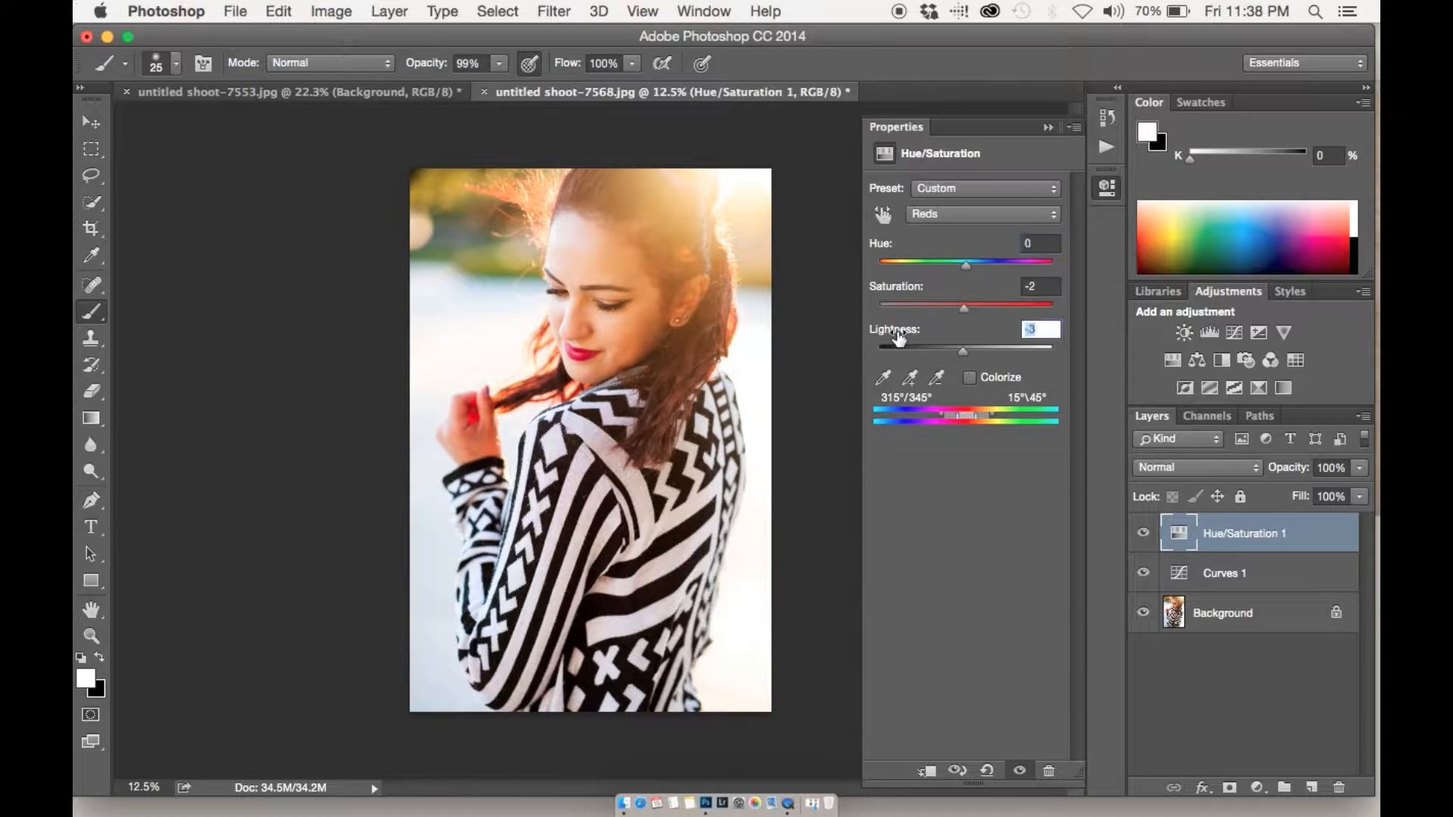
pyautogui.click(962, 348)
pyautogui.moveTo(962, 348); pyautogui.dragTo(963, 348)
# Step: For the Yellows range, keep Hue at 0, raise the Saturation slightly and set Lightness to -5
pyautogui.click(948, 210)
pyautogui.click(946, 225)
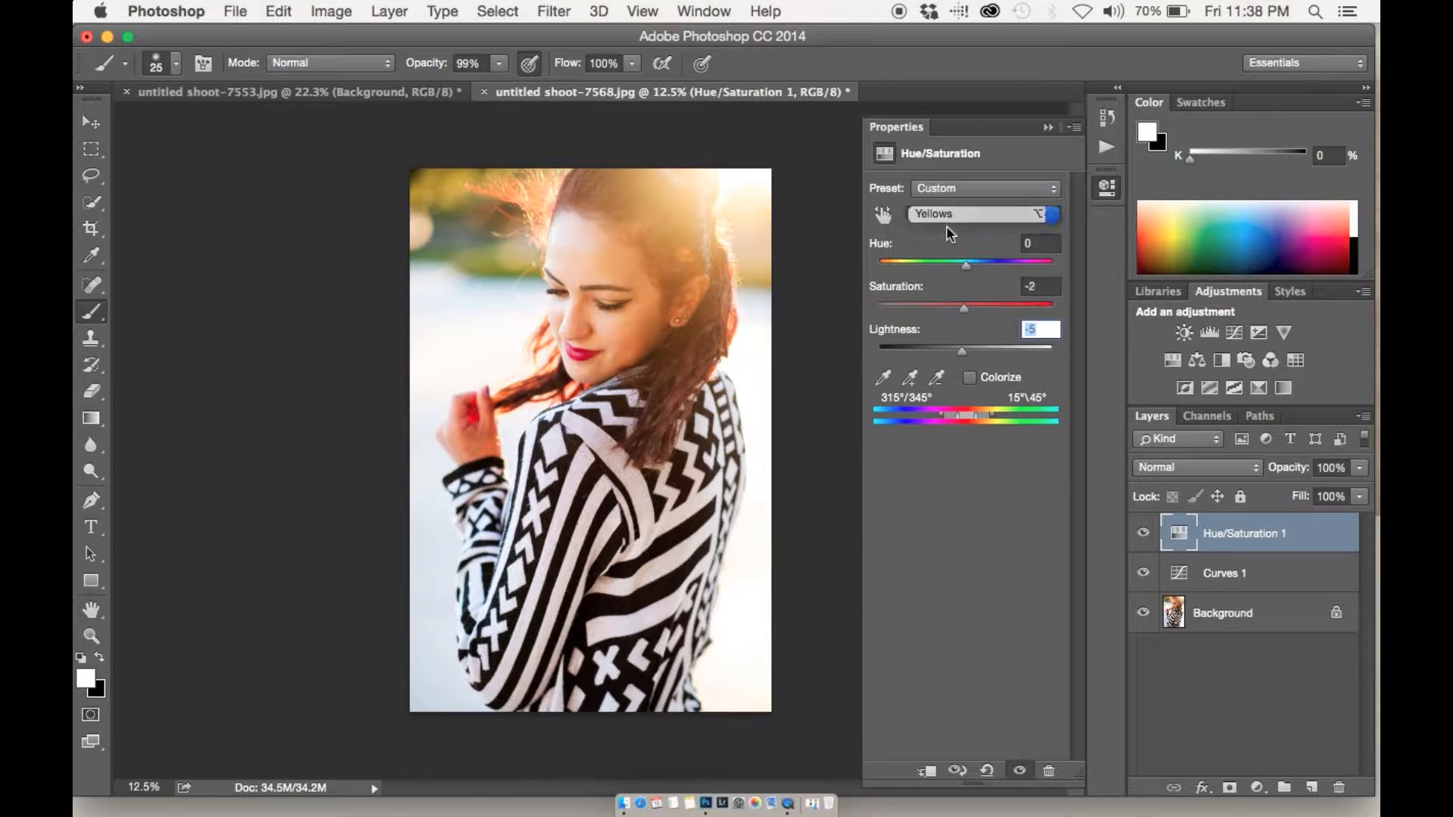
pyautogui.moveTo(968, 264); pyautogui.dragTo(960, 265)
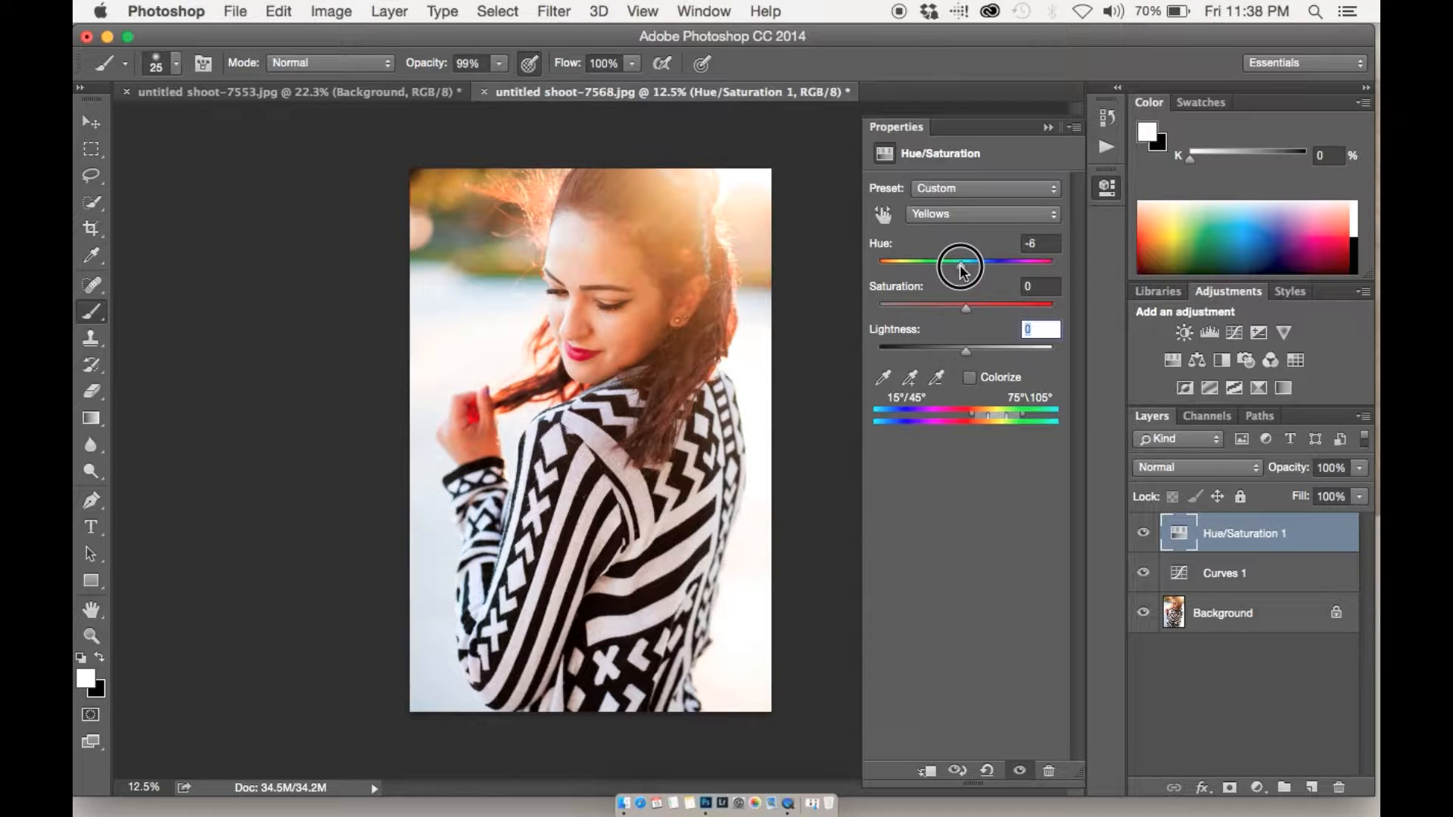
pyautogui.doubleClick(891, 249)
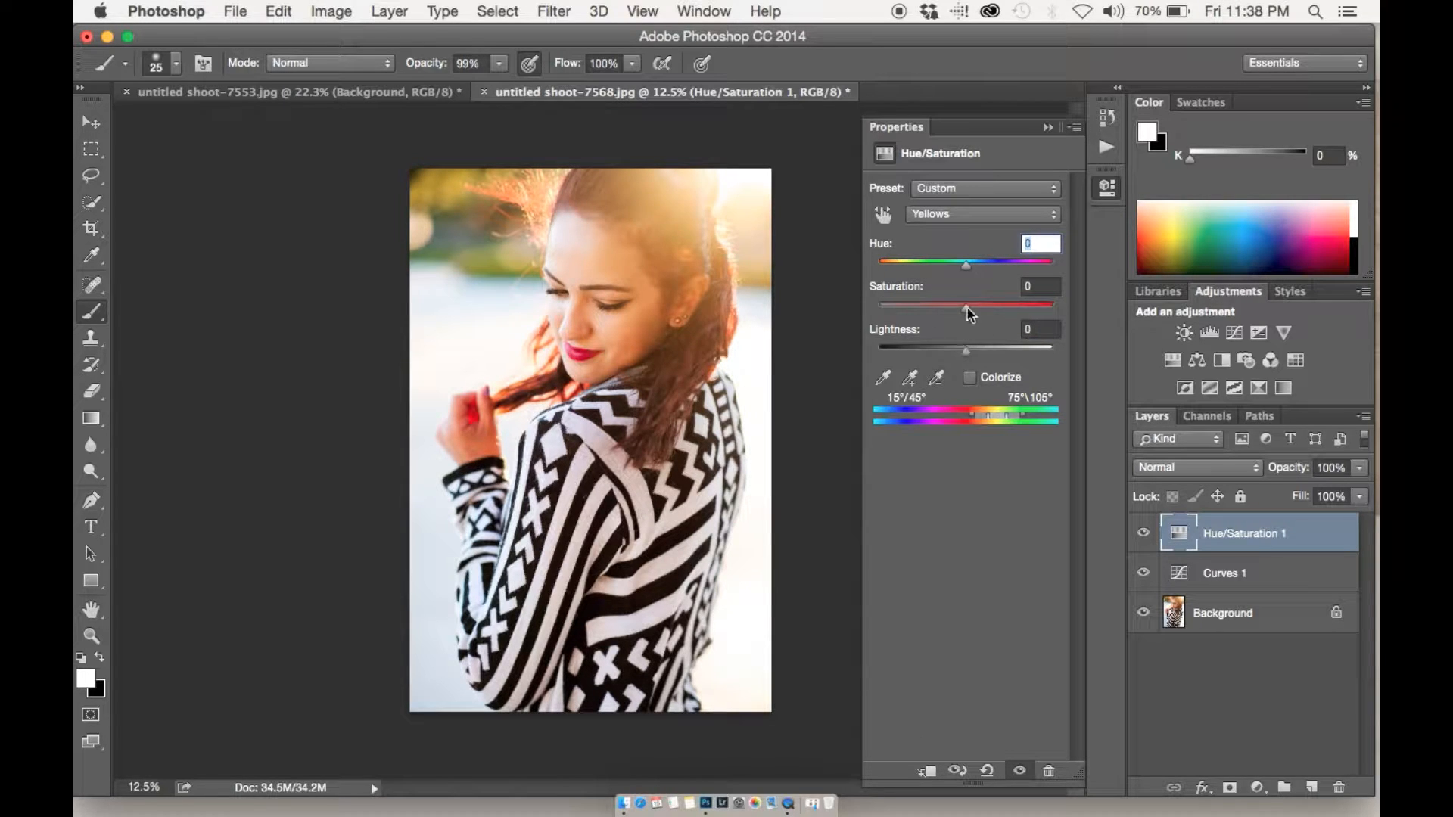
pyautogui.moveTo(966, 305); pyautogui.dragTo(964, 360)
# Step: Set the Hue of the Greens range to +7
pyautogui.click(996, 218)
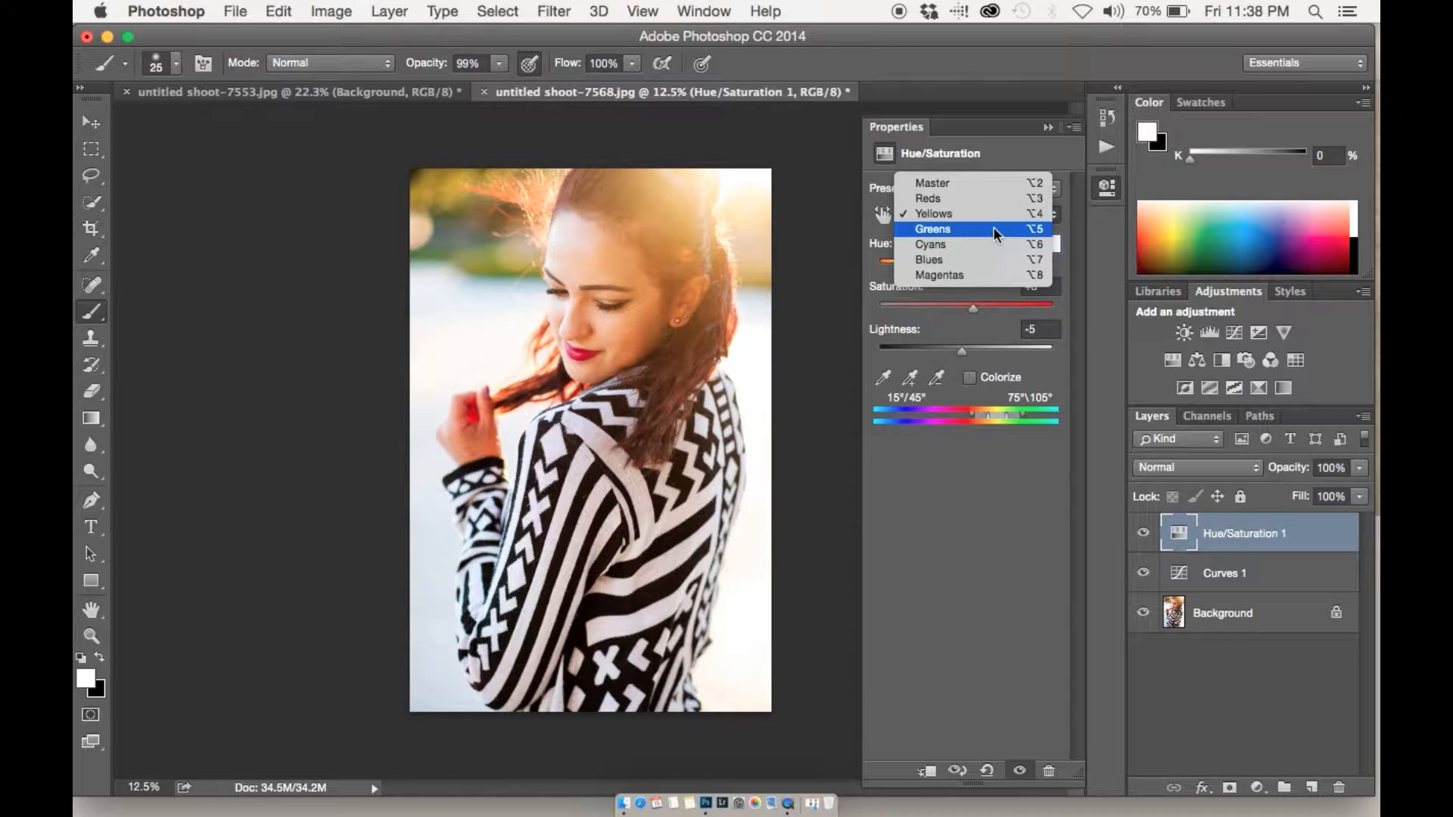
pyautogui.click(994, 227)
pyautogui.moveTo(981, 267); pyautogui.dragTo(973, 266)
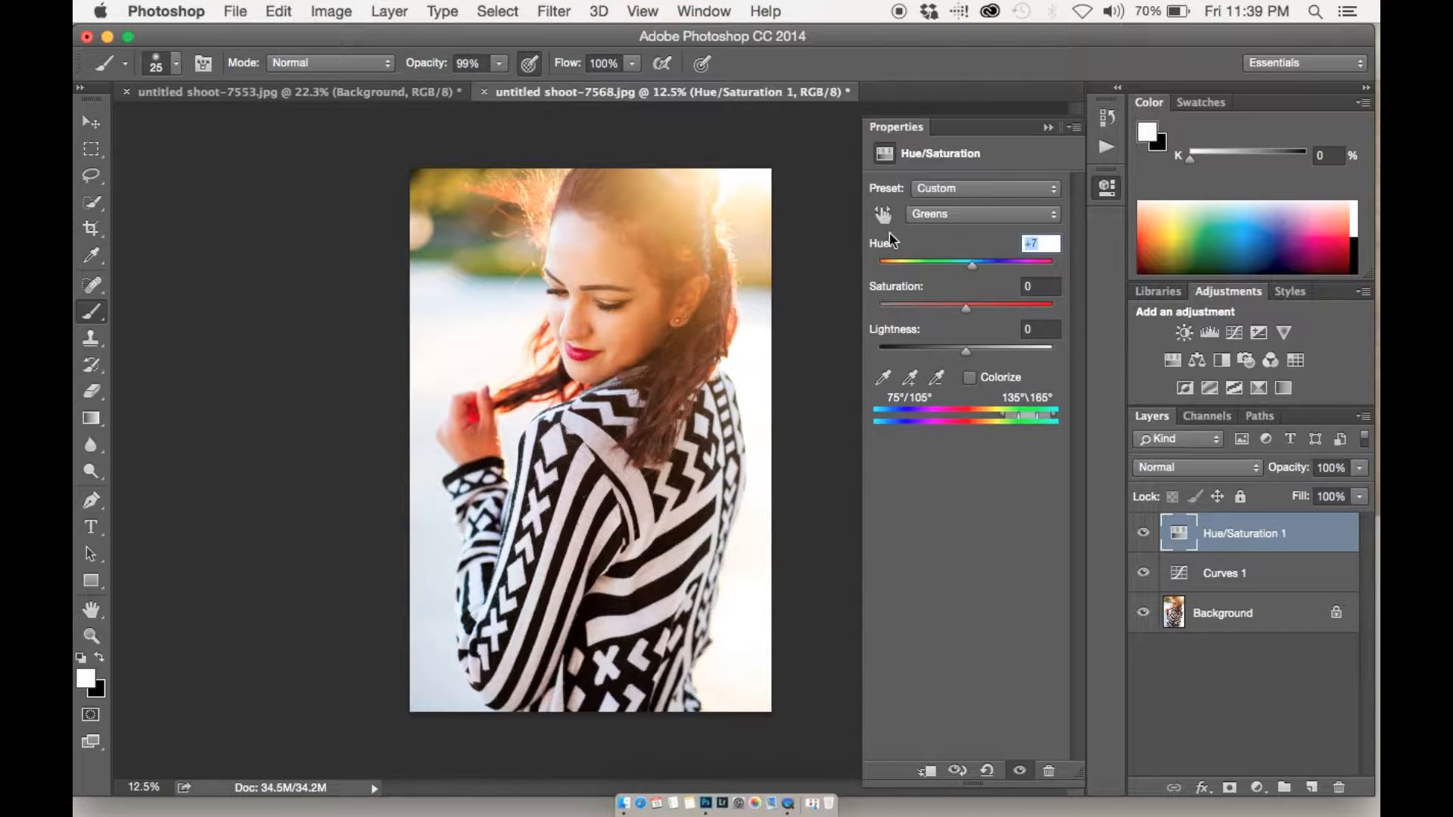
# Step: Set the Cyans range to Hue -2 and Saturation -26, and lower its Lightness
pyautogui.click(931, 215)
pyautogui.click(933, 230)
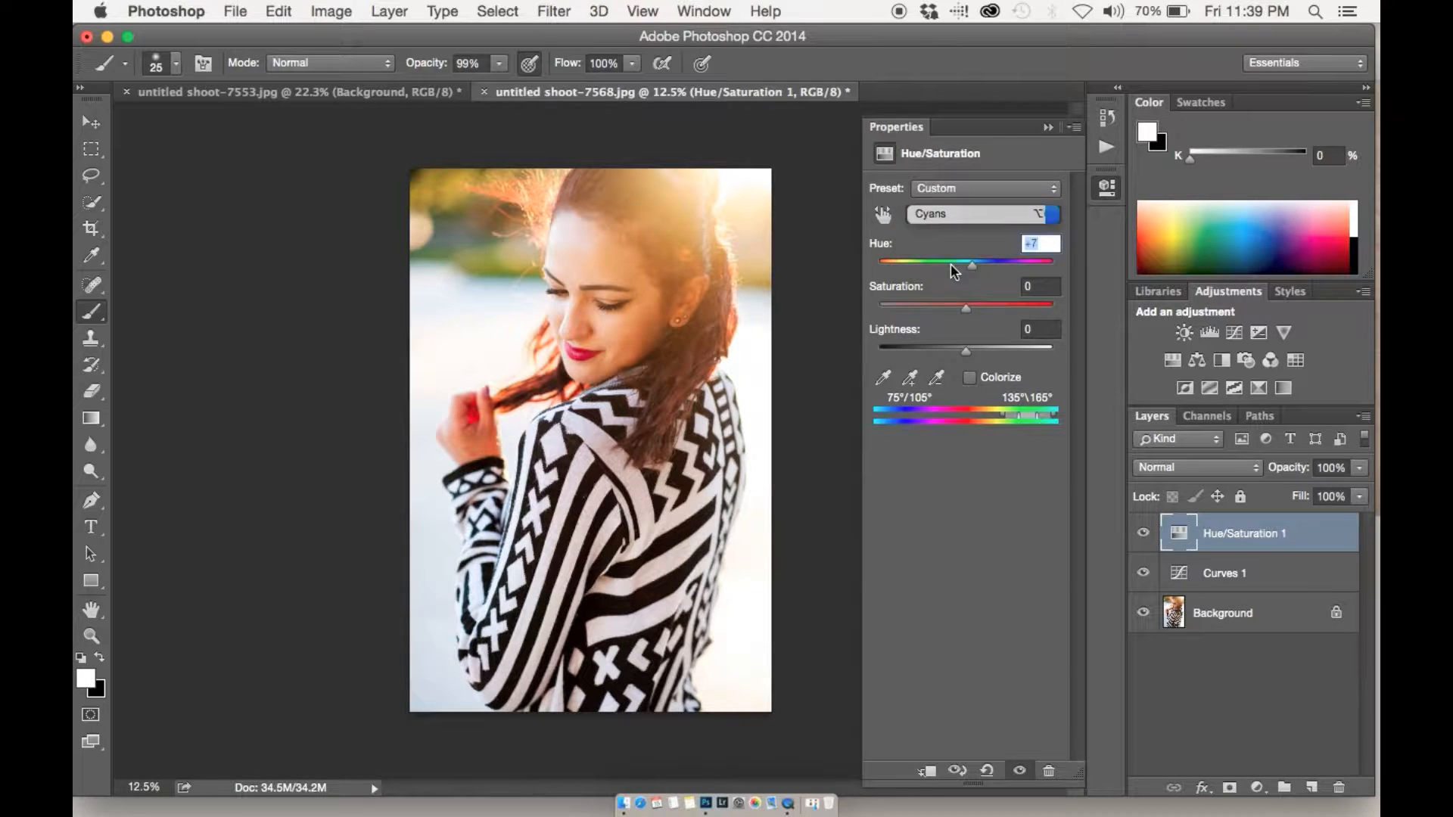
pyautogui.moveTo(967, 262); pyautogui.dragTo(944, 306)
pyautogui.click(986, 309)
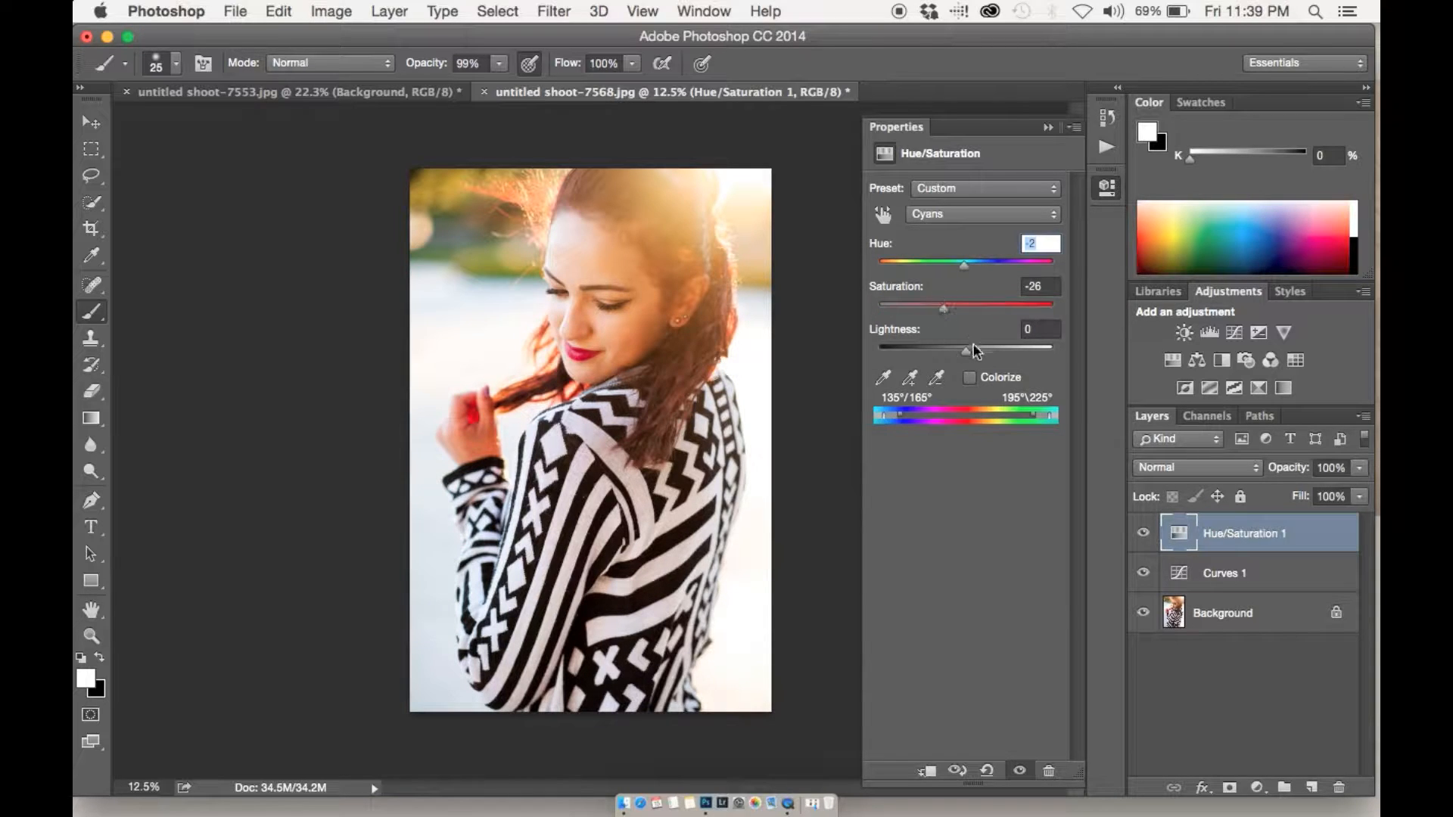
pyautogui.moveTo(978, 353)
pyautogui.mouseDown()
pyautogui.moveTo(1028, 348)
pyautogui.moveTo(937, 353)
pyautogui.moveTo(955, 353)
pyautogui.mouseUp()
# Step: Set the Blues range to Hue +14, Saturation -12 and Lightness -34
pyautogui.click(950, 216)
pyautogui.click(947, 230)
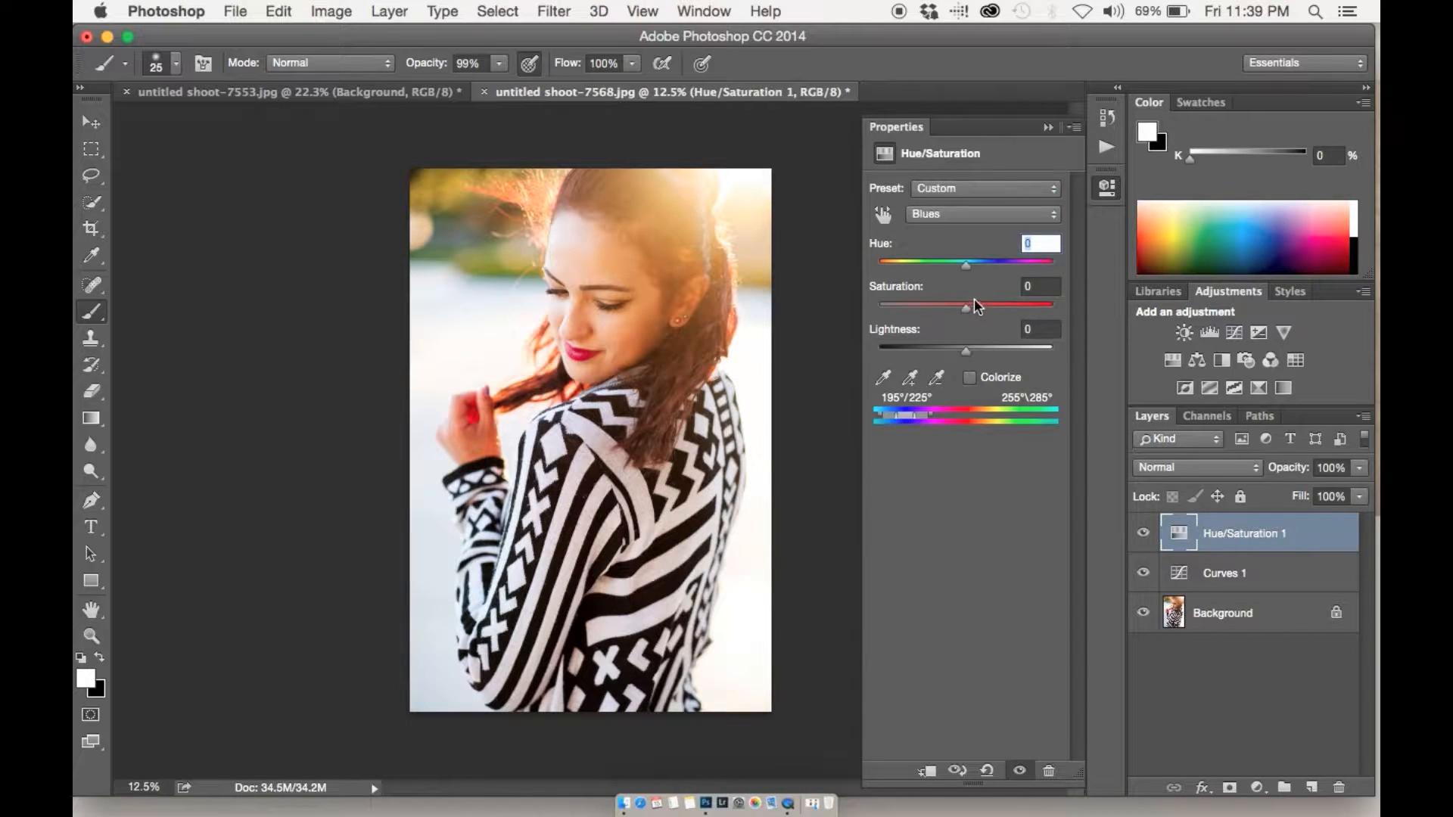
pyautogui.moveTo(966, 309)
pyautogui.mouseDown()
pyautogui.moveTo(1047, 310)
pyautogui.moveTo(963, 317)
pyautogui.mouseUp()
pyautogui.moveTo(970, 267)
pyautogui.mouseDown()
pyautogui.moveTo(989, 261)
pyautogui.moveTo(928, 265)
pyautogui.moveTo(980, 269)
pyautogui.mouseUp()
pyautogui.moveTo(972, 351); pyautogui.dragTo(937, 350)
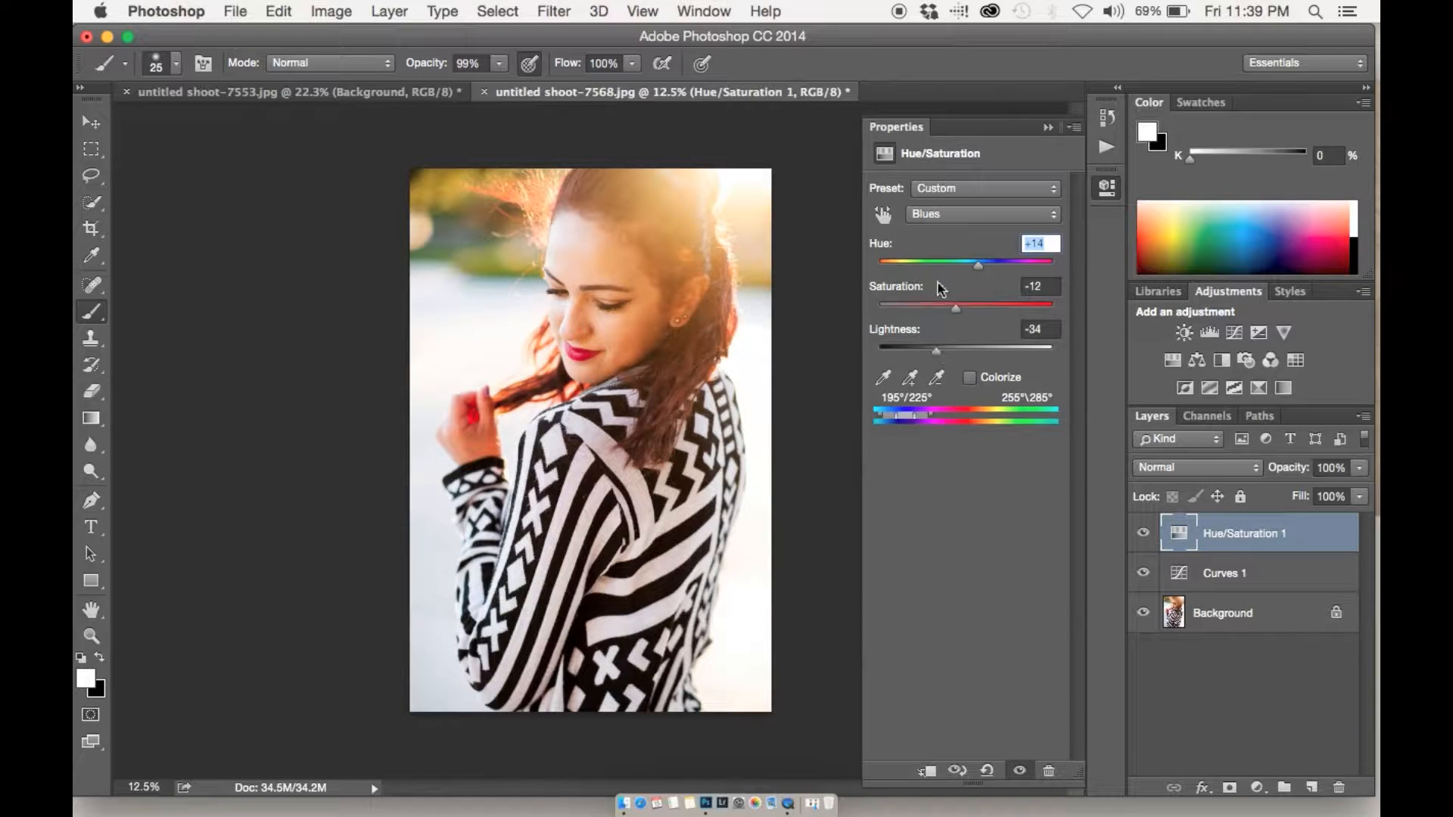
# Step: Set the Magentas range to Hue -26, raise its Saturation slightly and lower its Lightness to refine the lip color
pyautogui.click(944, 214)
pyautogui.click(947, 221)
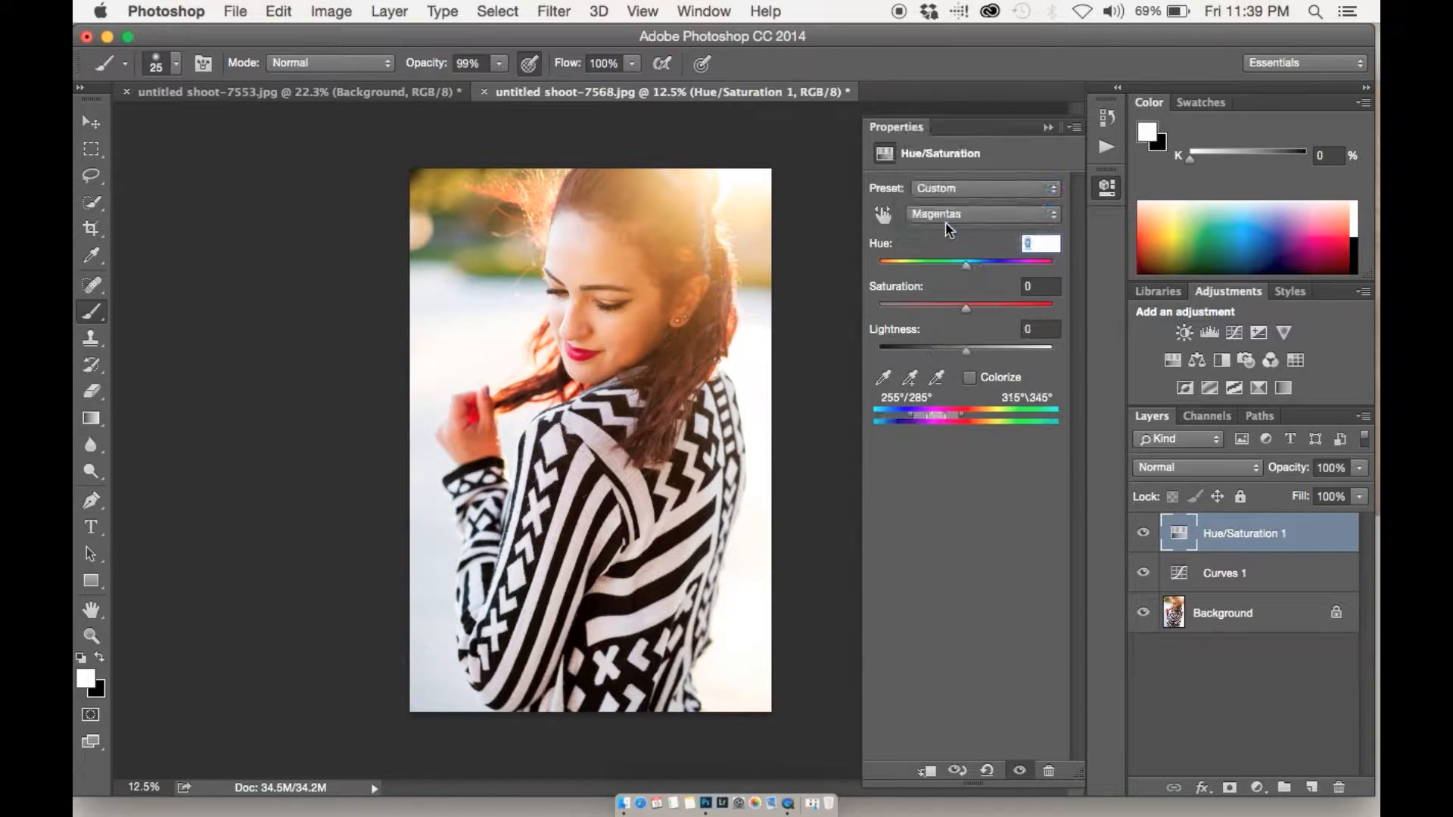
pyautogui.moveTo(968, 265)
pyautogui.mouseDown()
pyautogui.moveTo(1015, 260)
pyautogui.moveTo(918, 260)
pyautogui.moveTo(1029, 261)
pyautogui.moveTo(945, 271)
pyautogui.mouseUp()
pyautogui.click(573, 374)
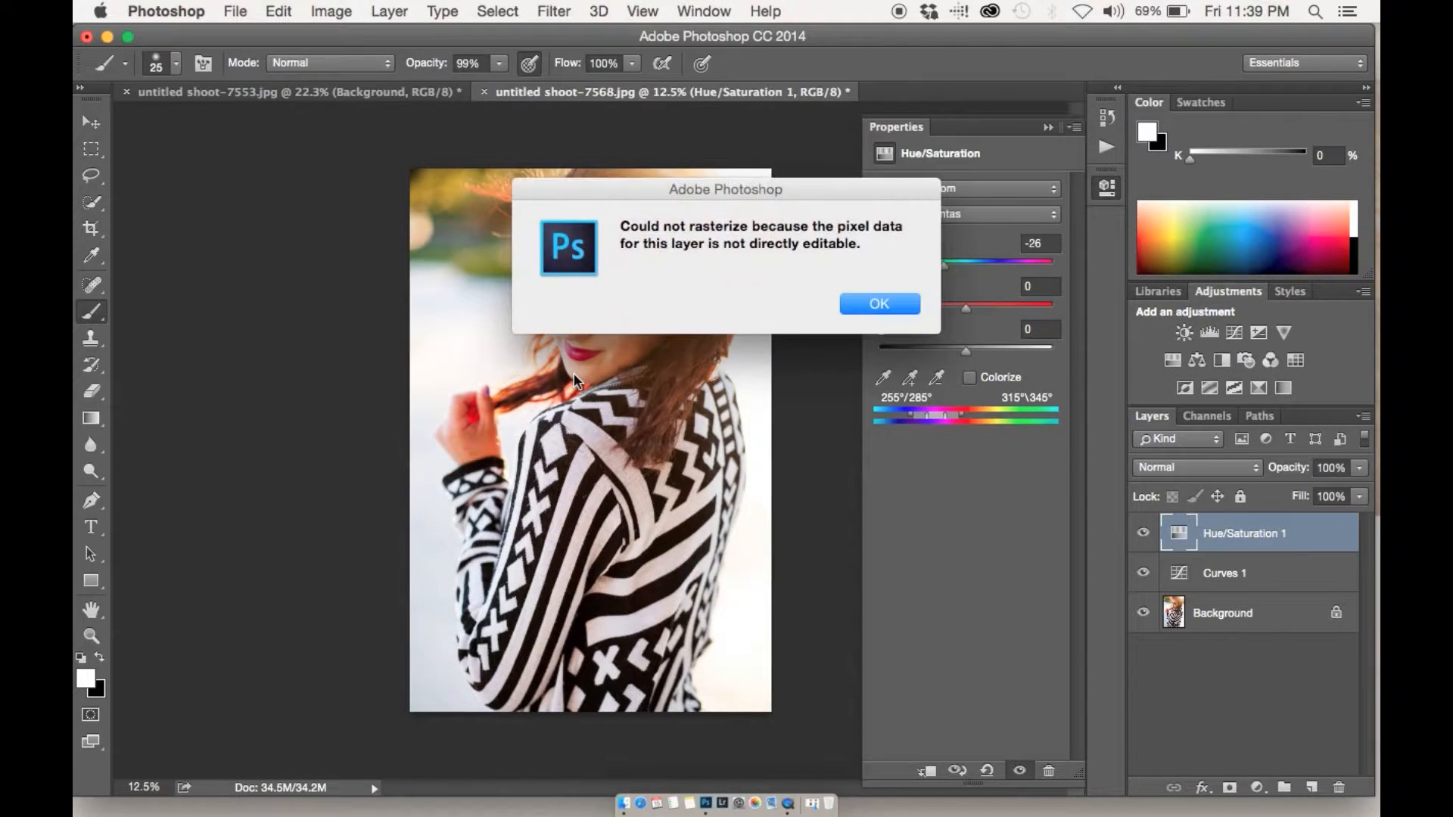
pyautogui.click(878, 303)
pyautogui.scroll(4, 575, 409)
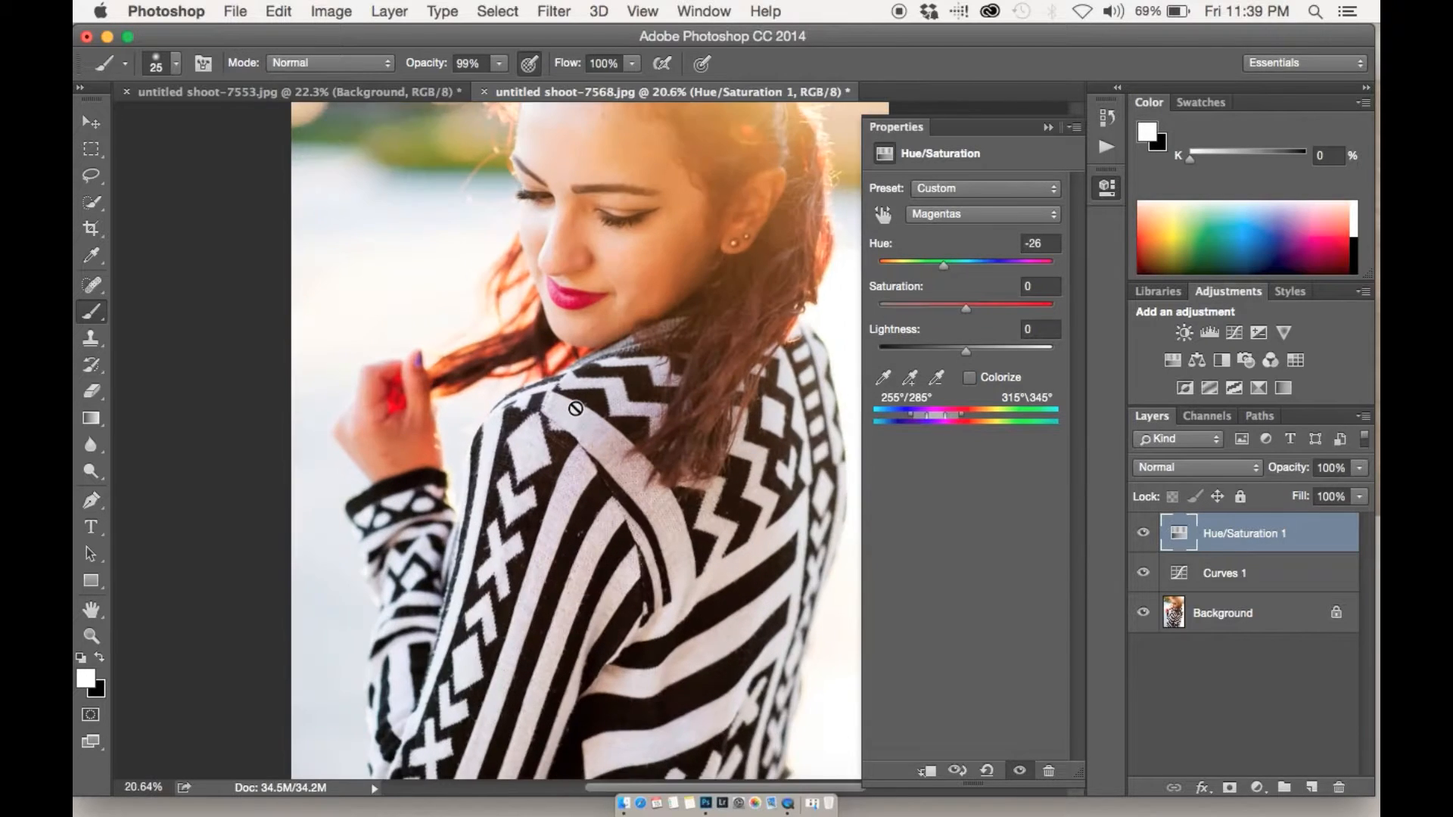
pyautogui.scroll(3, 575, 408)
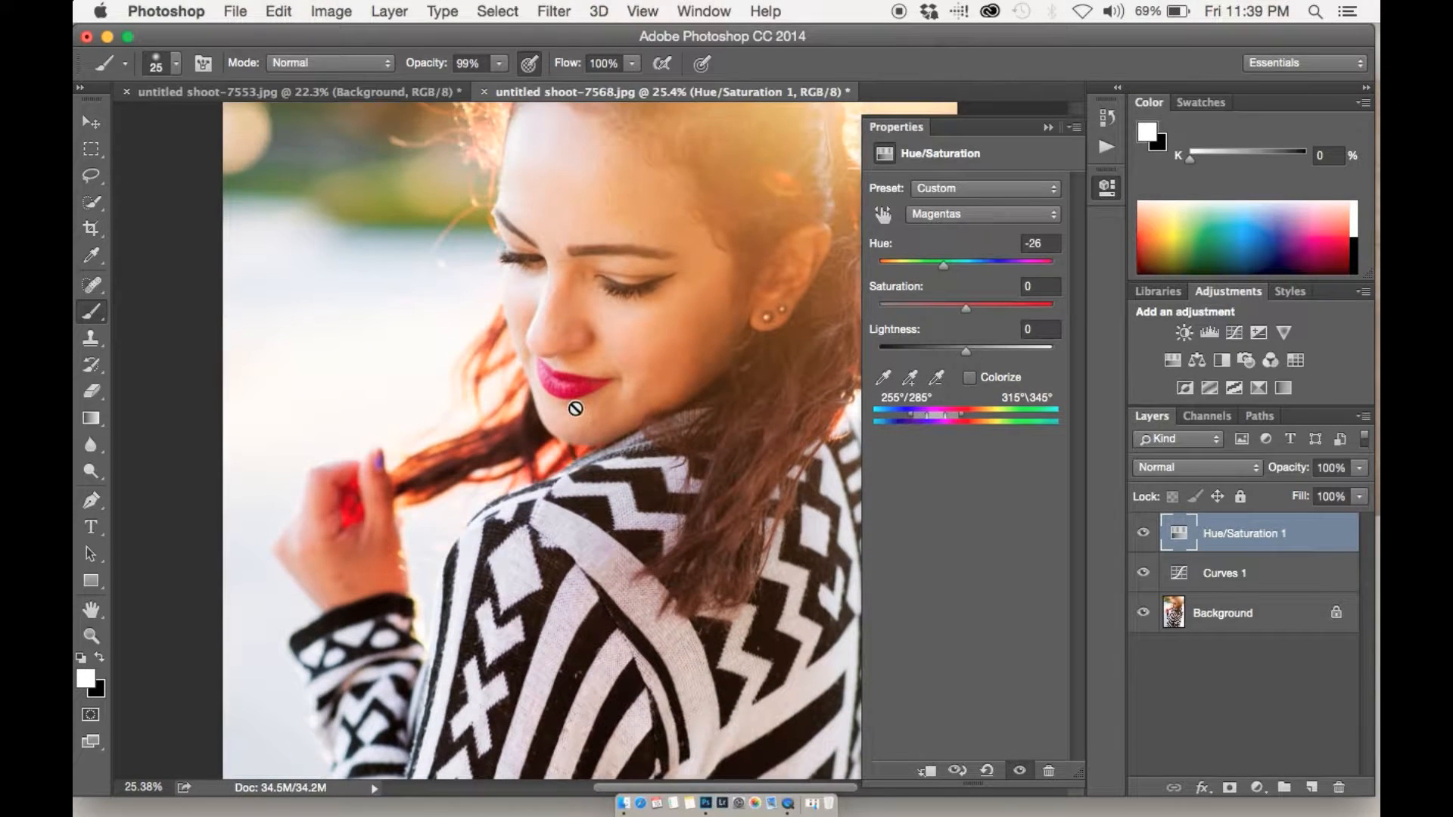
pyautogui.moveTo(974, 309)
pyautogui.mouseDown()
pyautogui.moveTo(915, 308)
pyautogui.moveTo(993, 305)
pyautogui.moveTo(951, 311)
pyautogui.moveTo(974, 310)
pyautogui.mouseUp()
pyautogui.moveTo(965, 352)
pyautogui.mouseDown()
pyautogui.moveTo(1038, 347)
pyautogui.moveTo(930, 347)
pyautogui.moveTo(983, 348)
pyautogui.moveTo(953, 347)
pyautogui.mouseUp()
pyautogui.click(1049, 128)
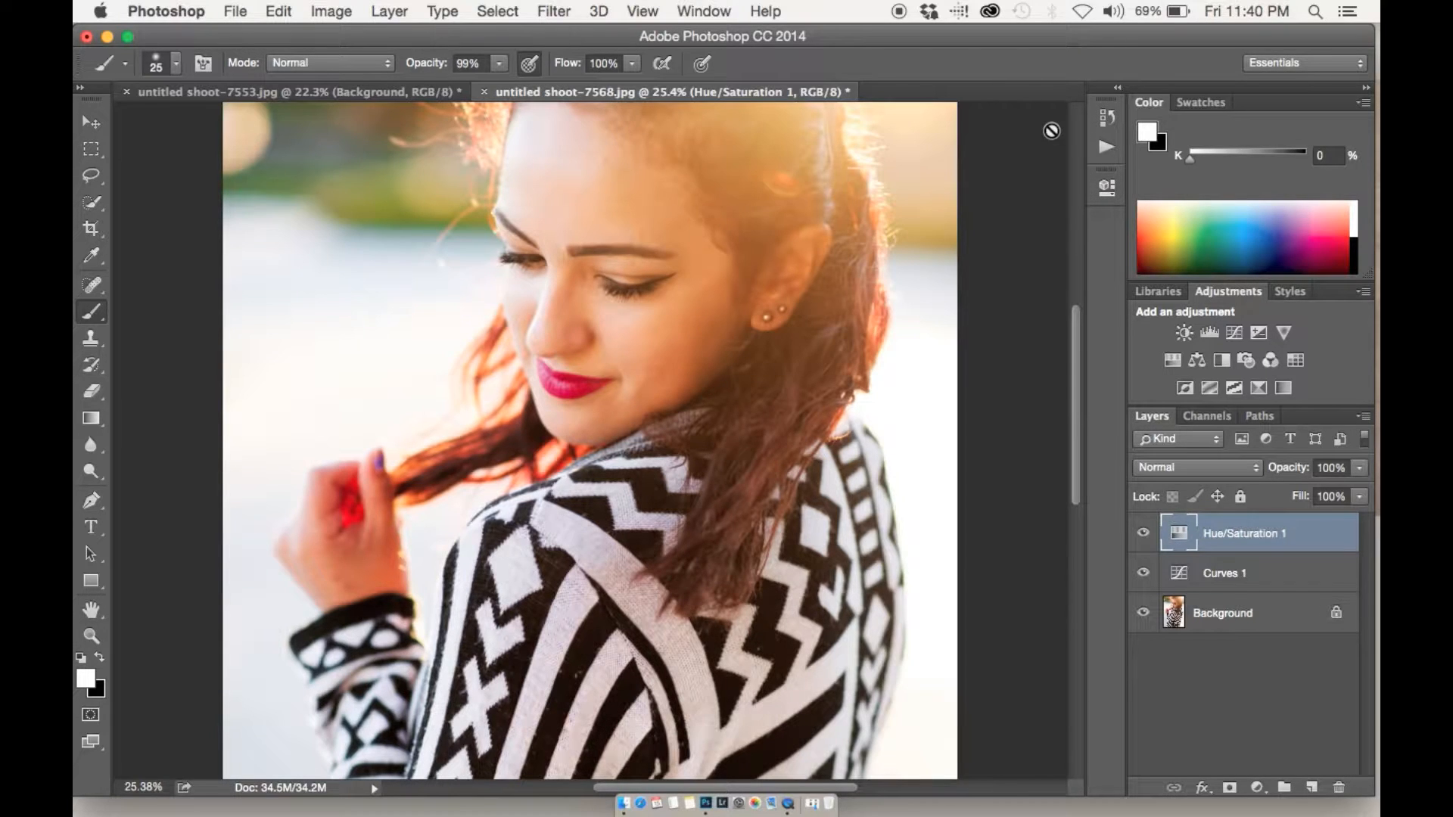
# Step: Add a Color Balance adjustment layer with Midtones at Cyan/Red +3, Magenta/Green -2 and Yellow/Blue -5
pyautogui.click(1197, 359)
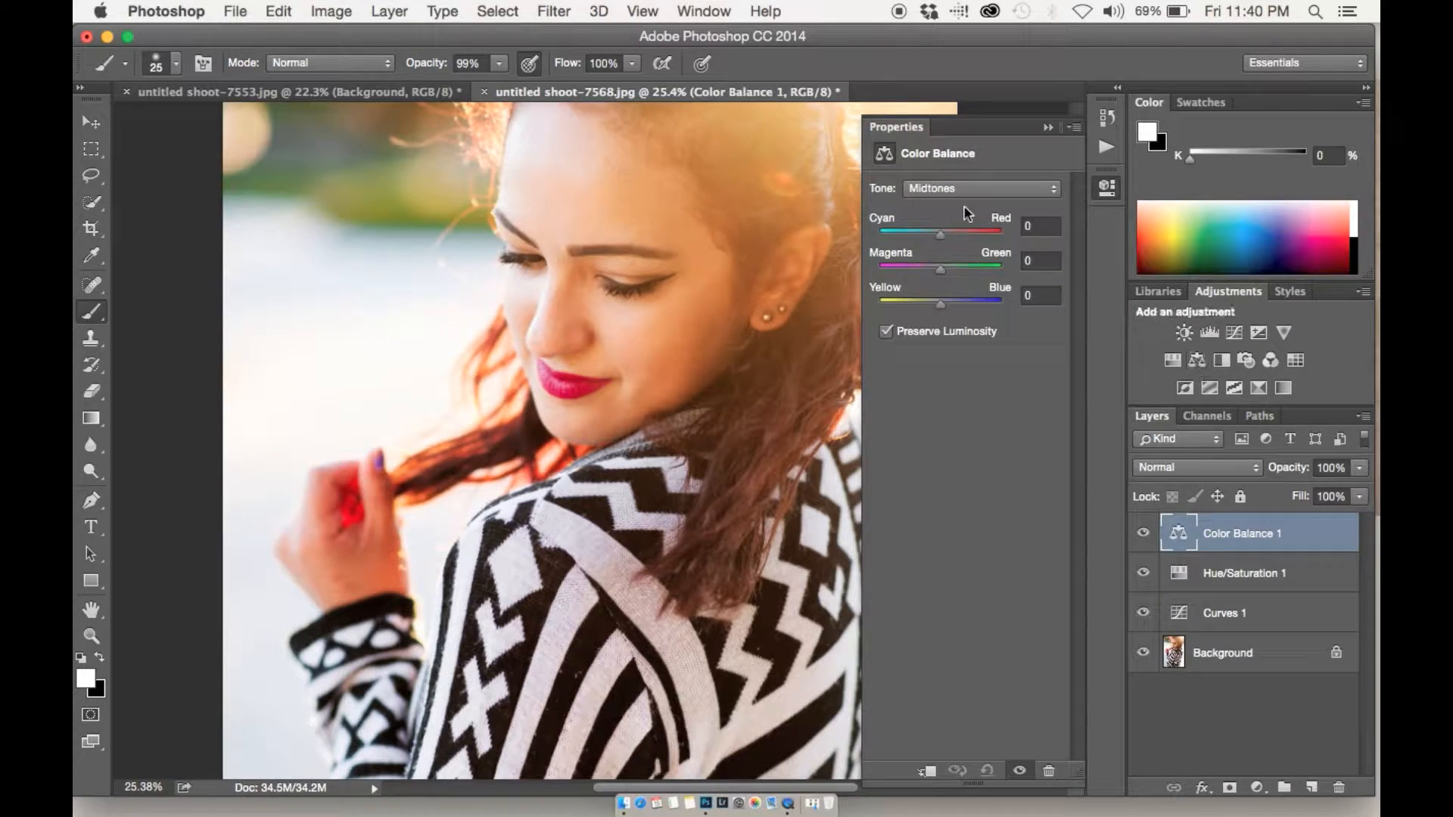
pyautogui.moveTo(944, 233); pyautogui.dragTo(938, 305)
# Step: Set the Color Balance Shadows to Cyan/Red +3, Magenta/Green +2 and Yellow/Blue +8
pyautogui.click(938, 195)
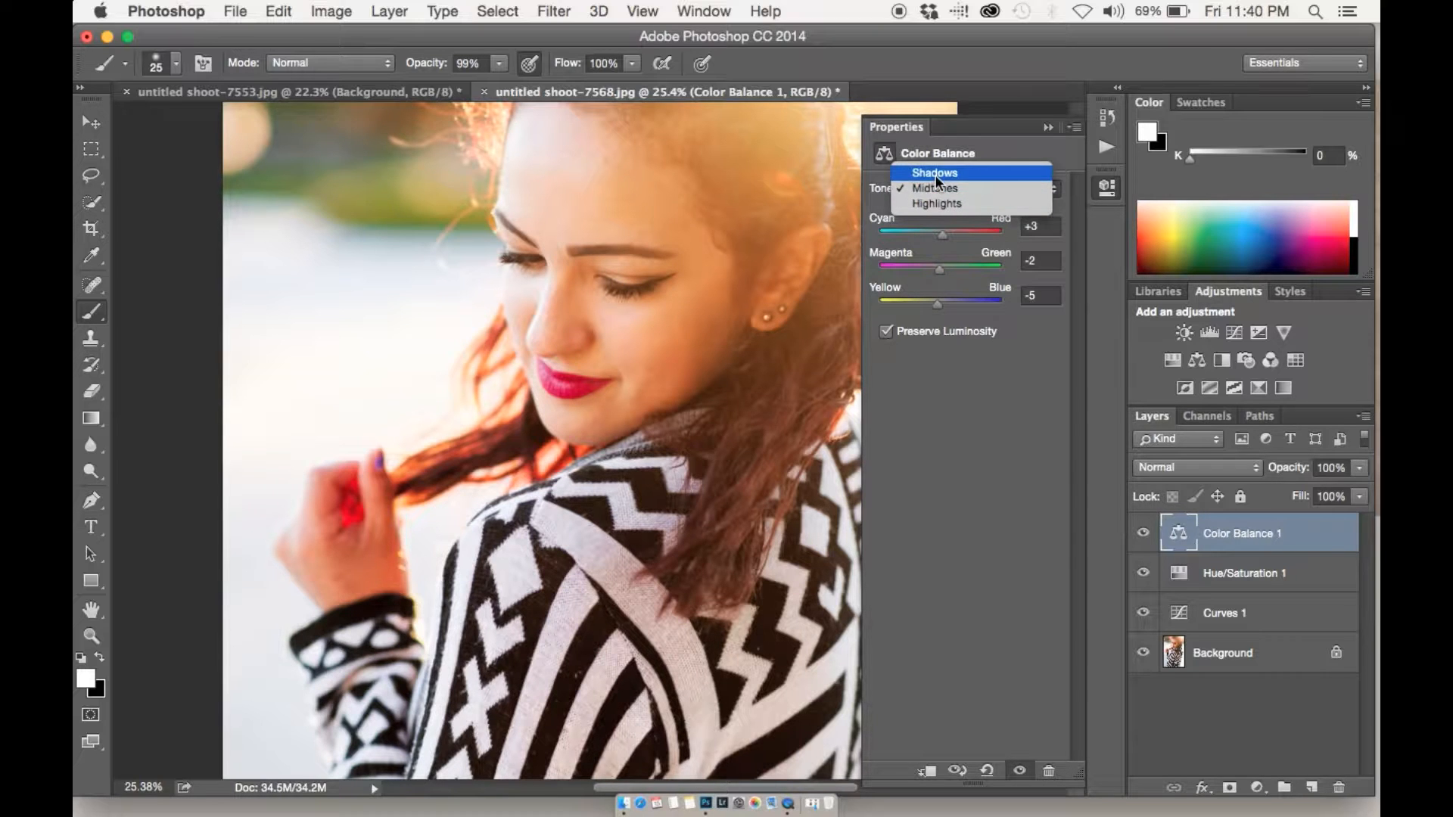
pyautogui.click(937, 172)
pyautogui.moveTo(941, 235); pyautogui.dragTo(949, 305)
pyautogui.press('super+0')
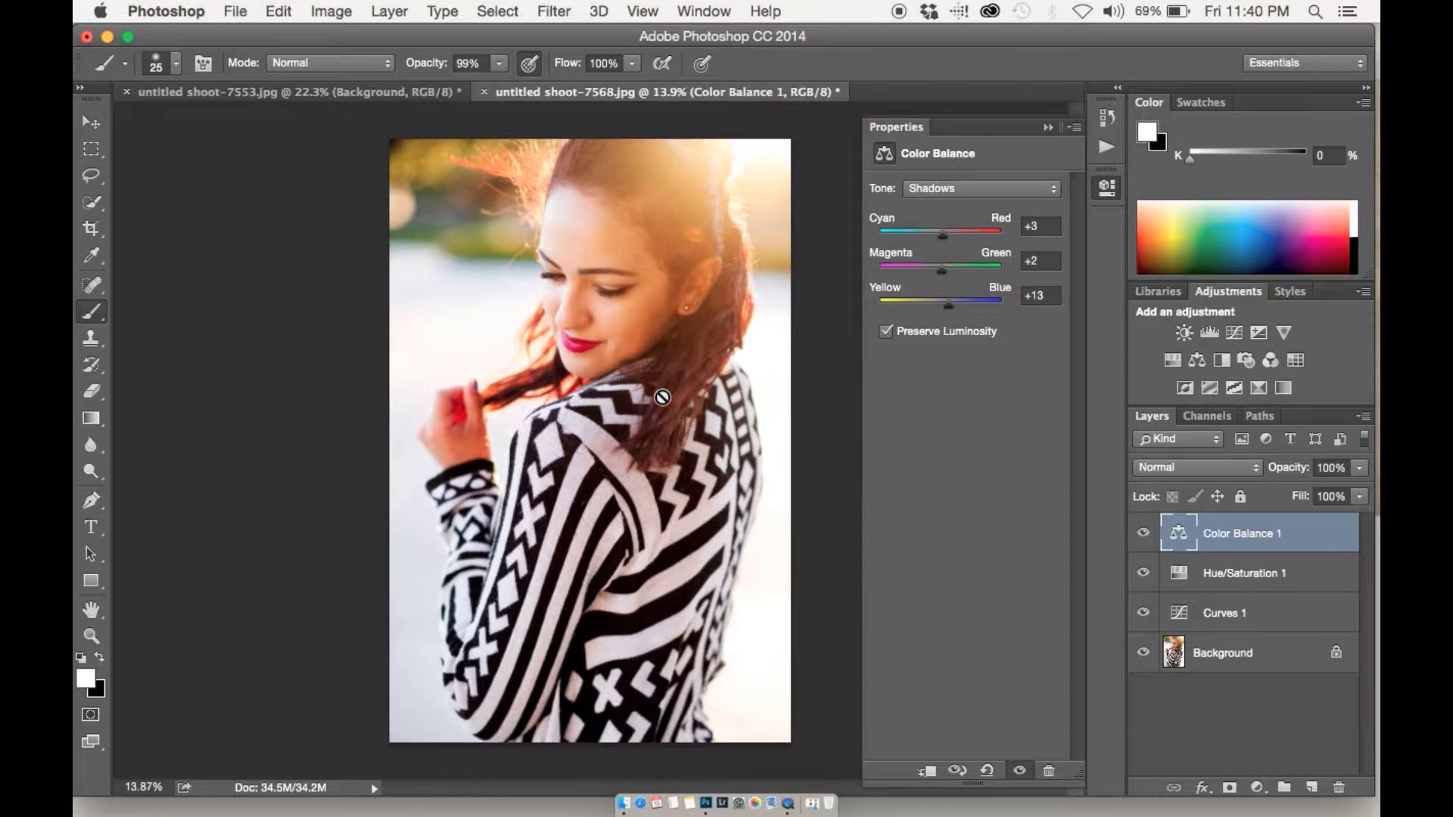
pyautogui.moveTo(949, 312)
pyautogui.mouseDown()
pyautogui.moveTo(925, 309)
pyautogui.moveTo(946, 309)
pyautogui.mouseUp()
# Step: Adjust the Color Balance Highlights, shifting Yellow/Blue slightly toward blue
pyautogui.click(957, 190)
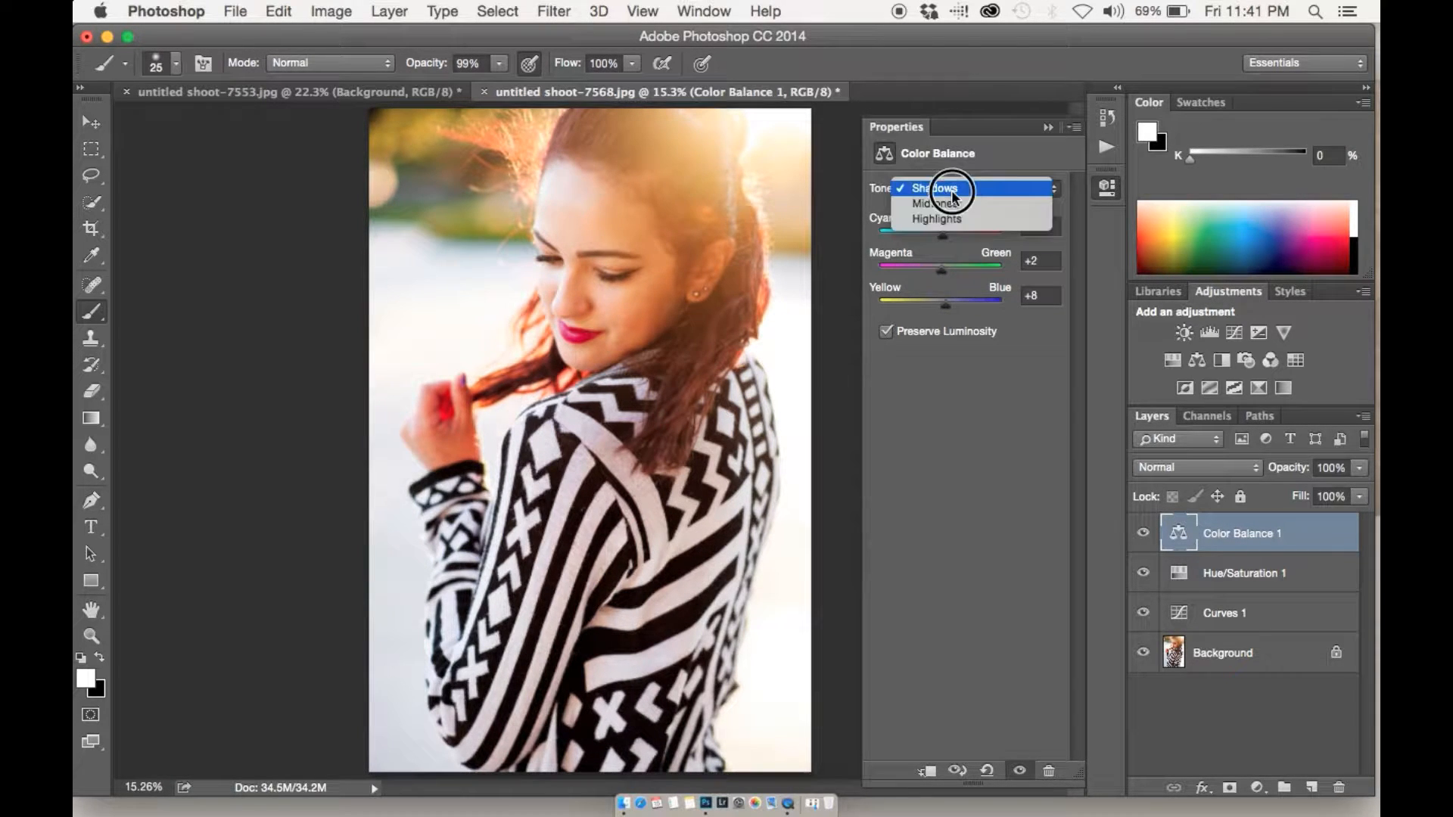
pyautogui.click(946, 207)
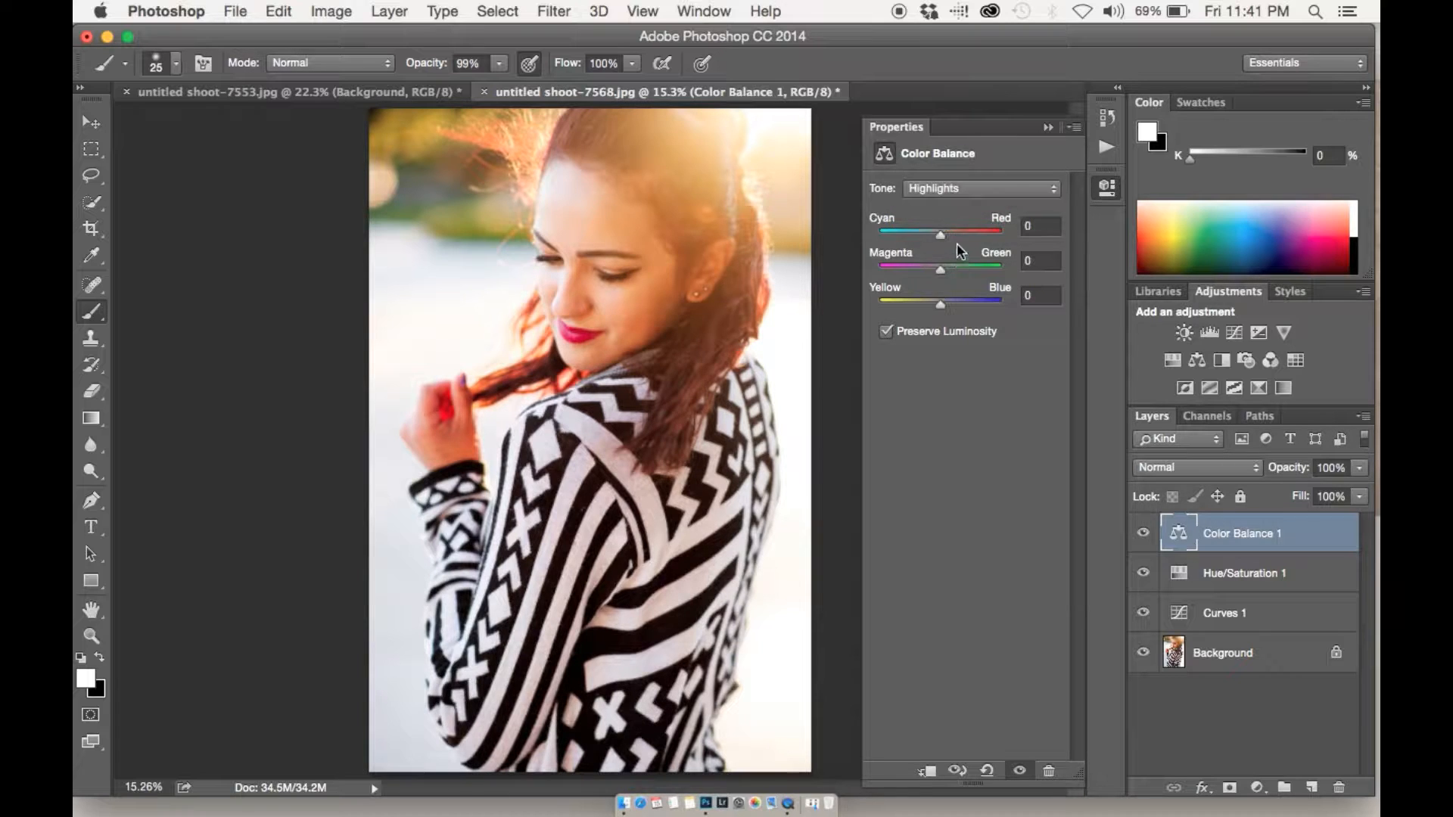
pyautogui.moveTo(943, 230); pyautogui.dragTo(934, 311)
pyautogui.moveTo(933, 312); pyautogui.dragTo(943, 312)
pyautogui.click(1049, 127)
# Step: Compare the photo with the Color Balance and Hue/Saturation layers hidden and shown
pyautogui.click(1145, 532)
pyautogui.click(1143, 533)
pyautogui.click(1145, 574)
pyautogui.click(1144, 573)
pyautogui.click(1144, 534)
pyautogui.click(1144, 573)
pyautogui.click(1145, 535)
pyautogui.click(1143, 573)
pyautogui.click(1143, 573)
pyautogui.click(1144, 574)
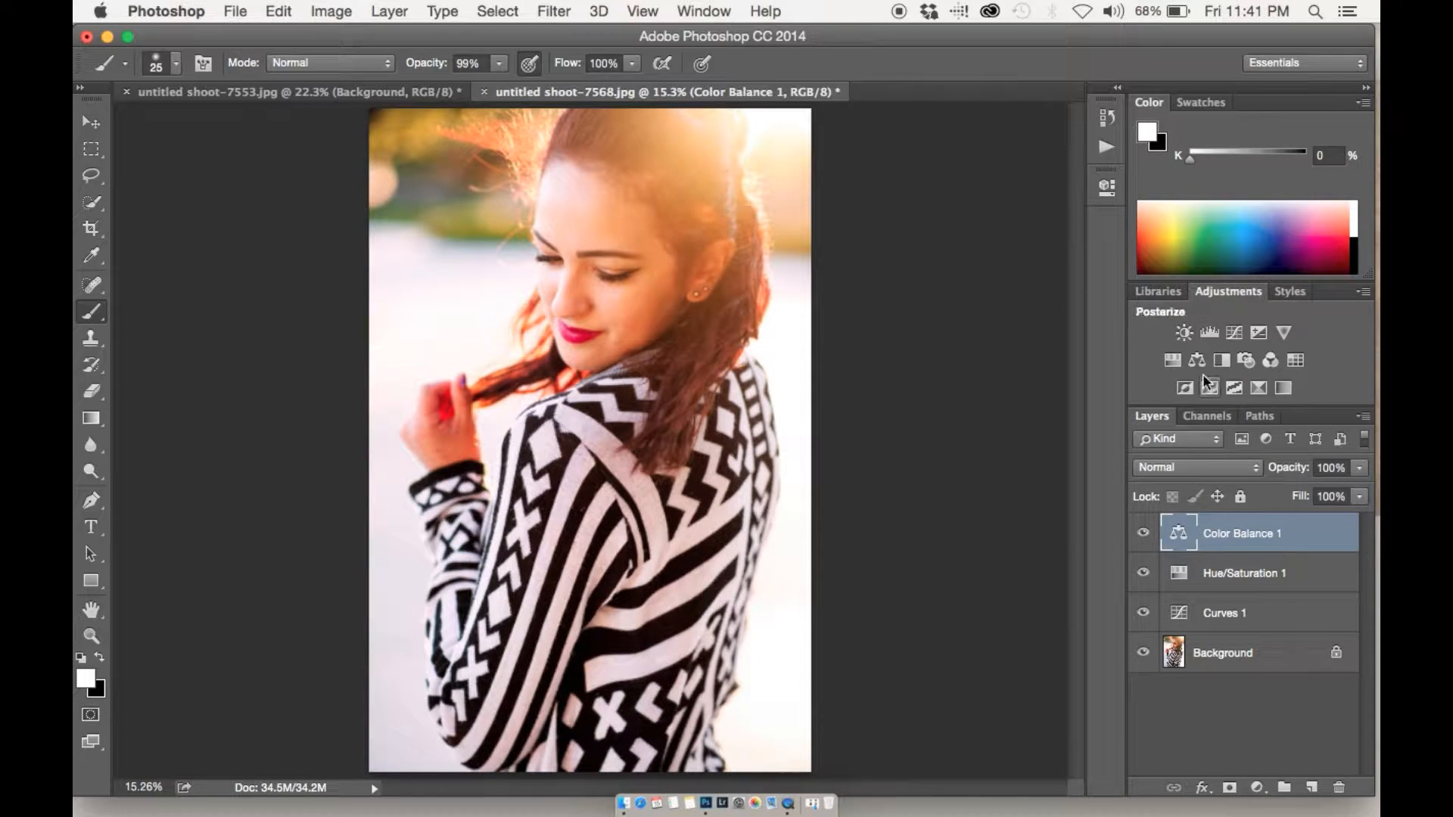
# Step: Add a Selective Color adjustment layer and set its Yellows to Cyan +37%, Magenta -3% and Black +16%
pyautogui.click(1253, 387)
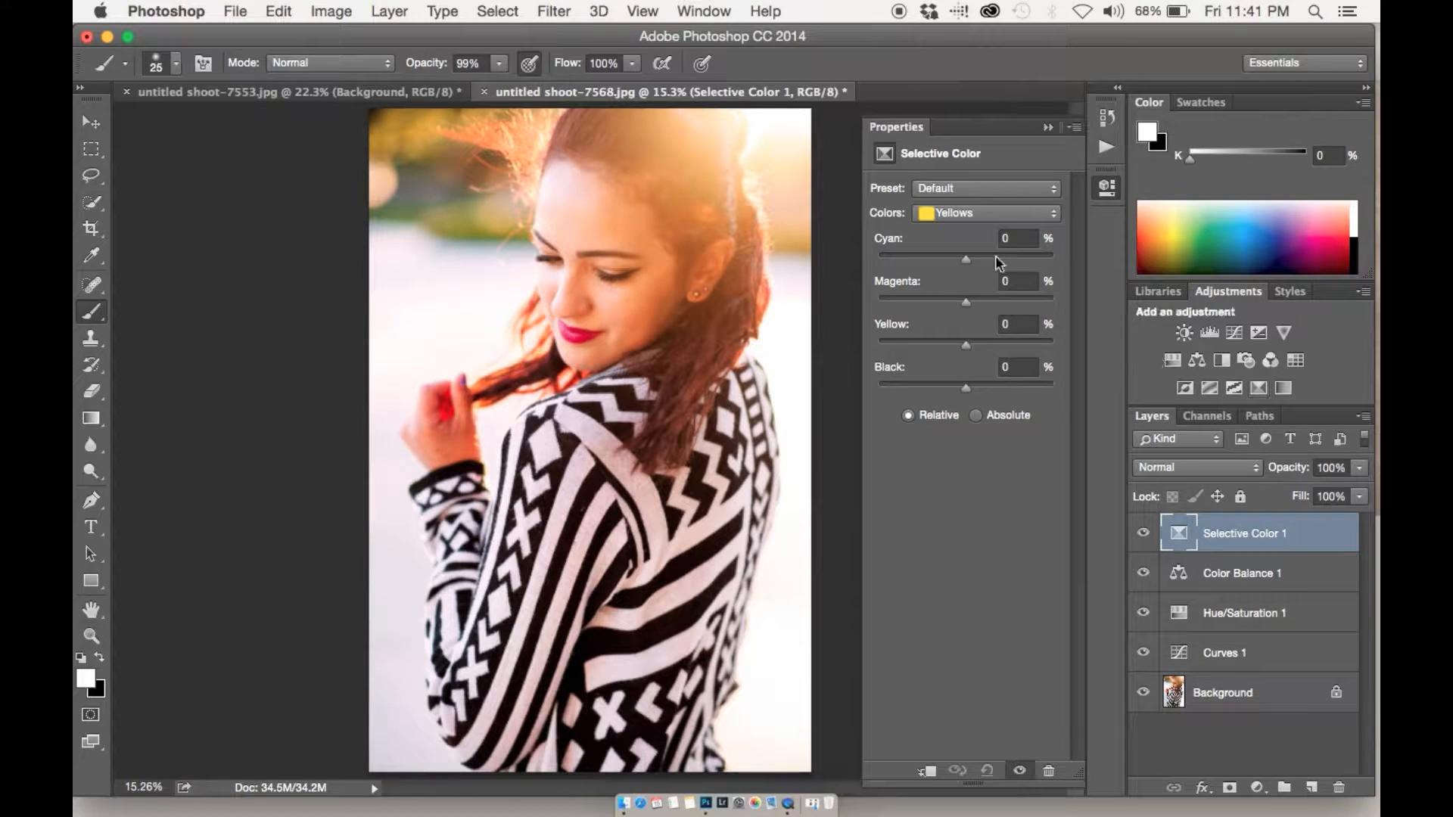
pyautogui.moveTo(971, 258); pyautogui.dragTo(992, 350)
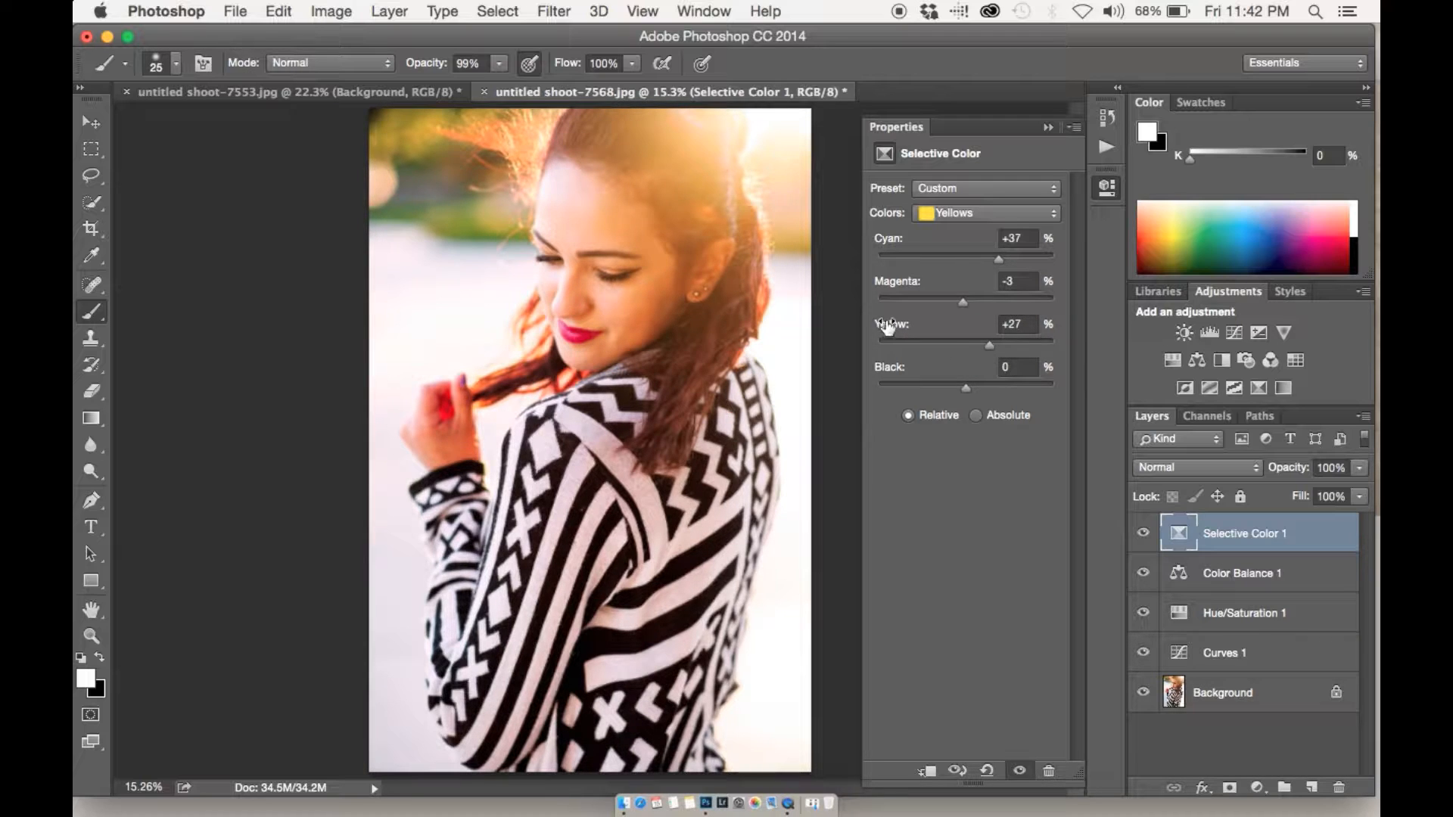
pyautogui.moveTo(966, 386)
pyautogui.mouseDown()
pyautogui.moveTo(984, 386)
pyautogui.moveTo(951, 386)
pyautogui.moveTo(994, 392)
pyautogui.moveTo(981, 389)
pyautogui.mouseUp()
# Step: Try different Cyan amounts on the Selective Color Greens and reset the value to 0%
pyautogui.click(963, 213)
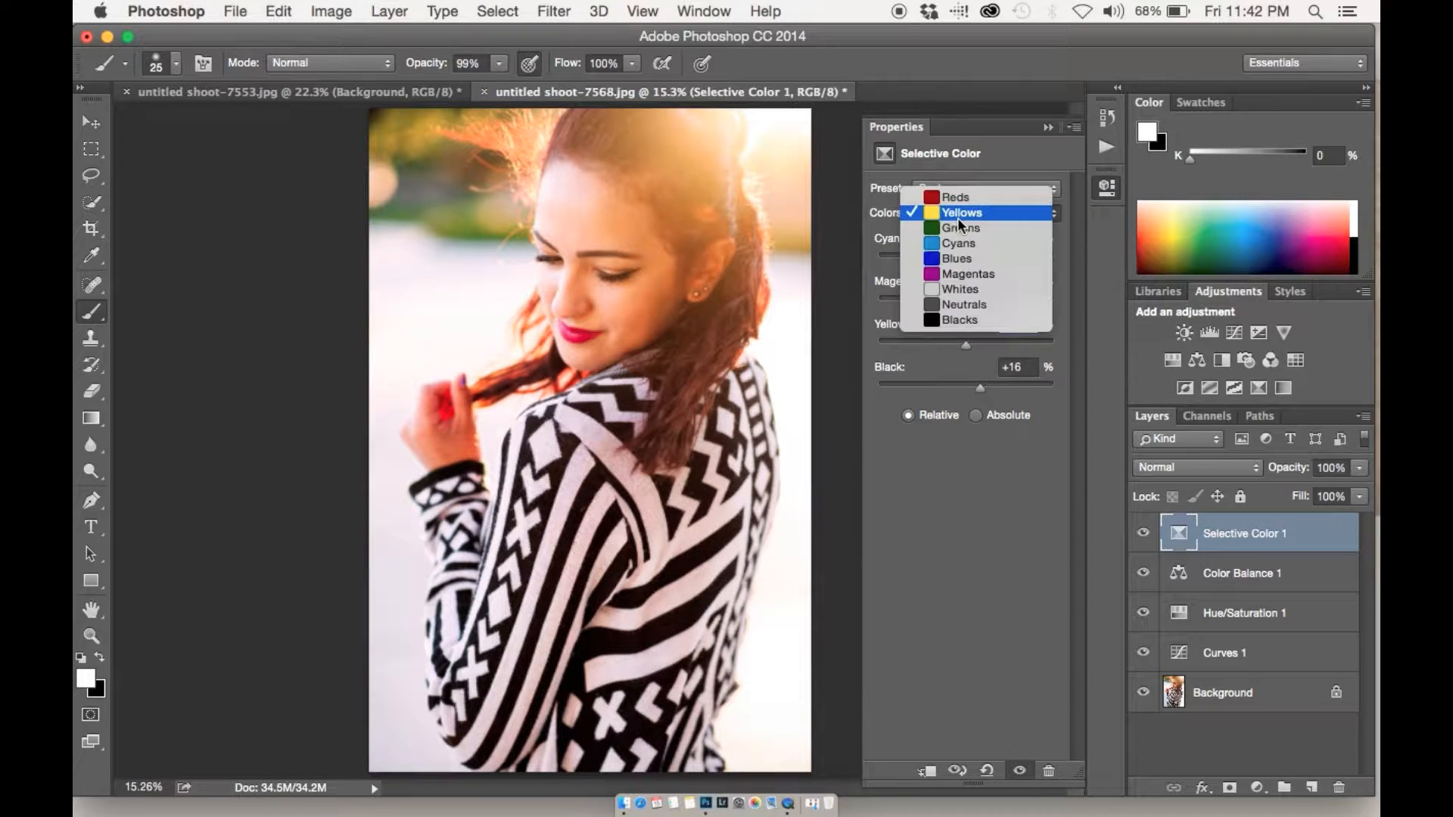
pyautogui.click(958, 232)
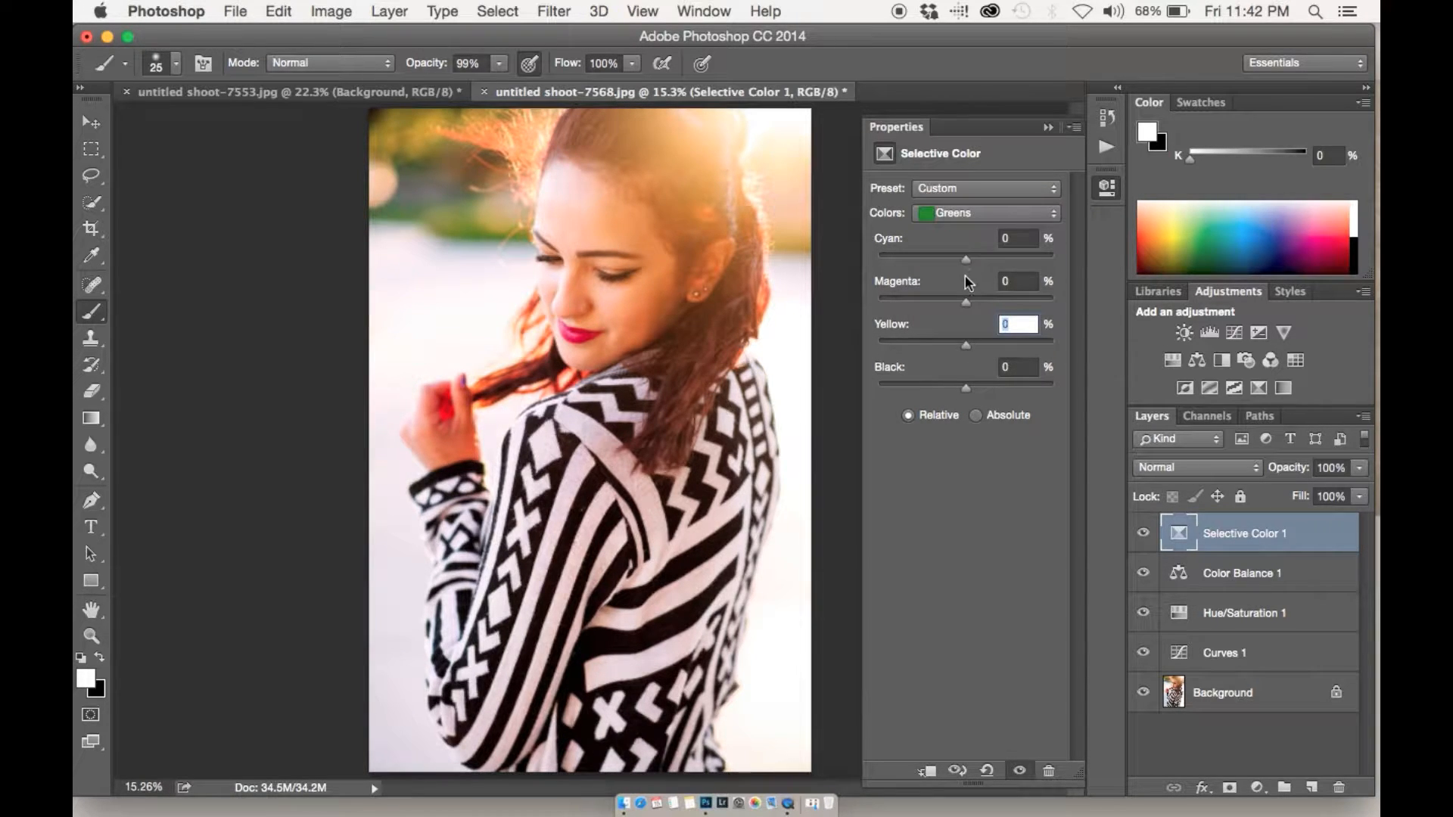
pyautogui.moveTo(978, 264); pyautogui.dragTo(1015, 299)
pyautogui.doubleClick(888, 240)
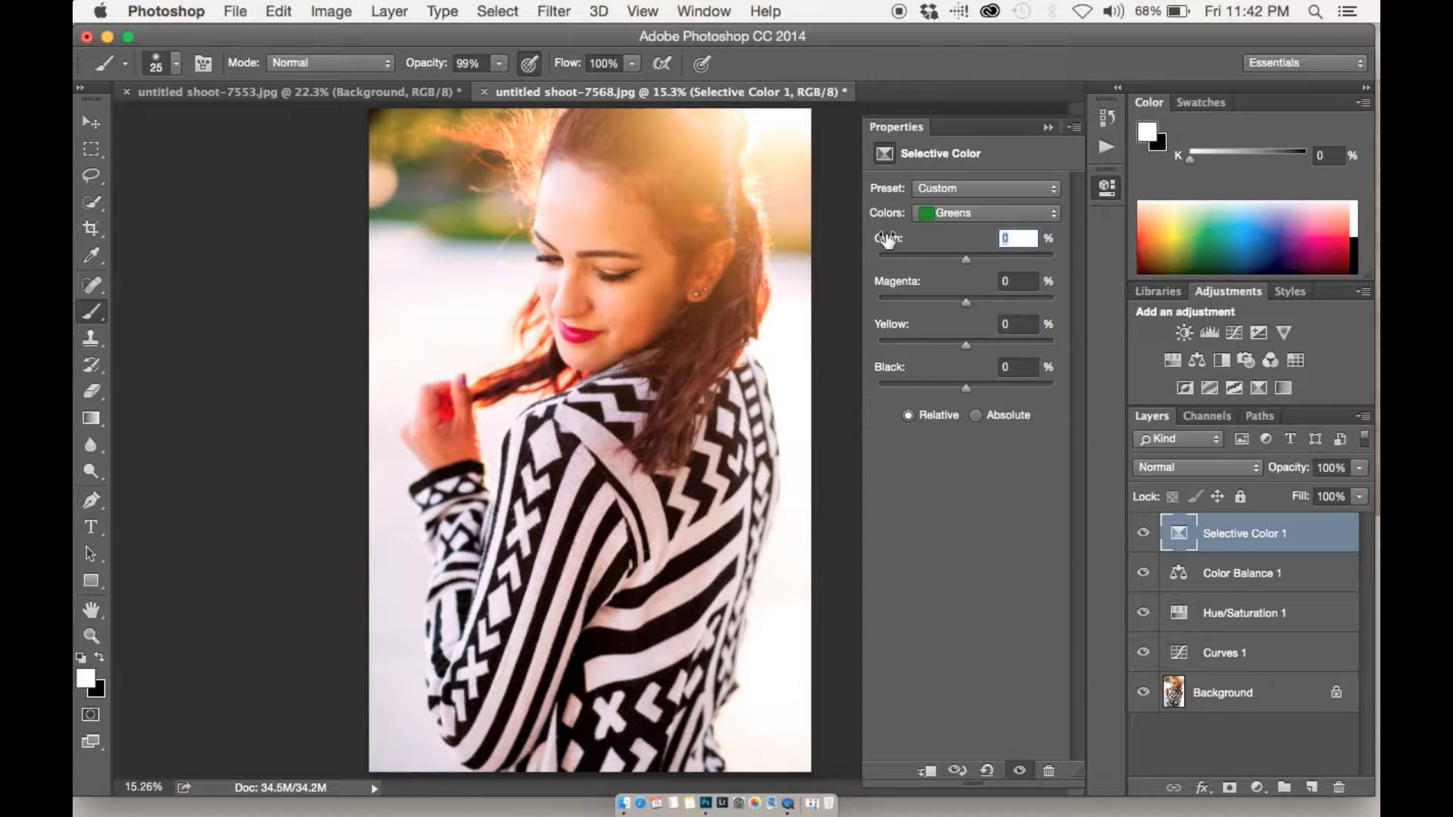
# Step: Try different Cyan and Magenta amounts on the Selective Color Cyans and reset both to 0%
pyautogui.click(933, 216)
pyautogui.click(931, 232)
pyautogui.moveTo(966, 255); pyautogui.dragTo(1007, 283)
pyautogui.moveTo(965, 300)
pyautogui.mouseDown()
pyautogui.moveTo(1027, 303)
pyautogui.moveTo(911, 318)
pyautogui.moveTo(1088, 309)
pyautogui.moveTo(952, 324)
pyautogui.mouseUp()
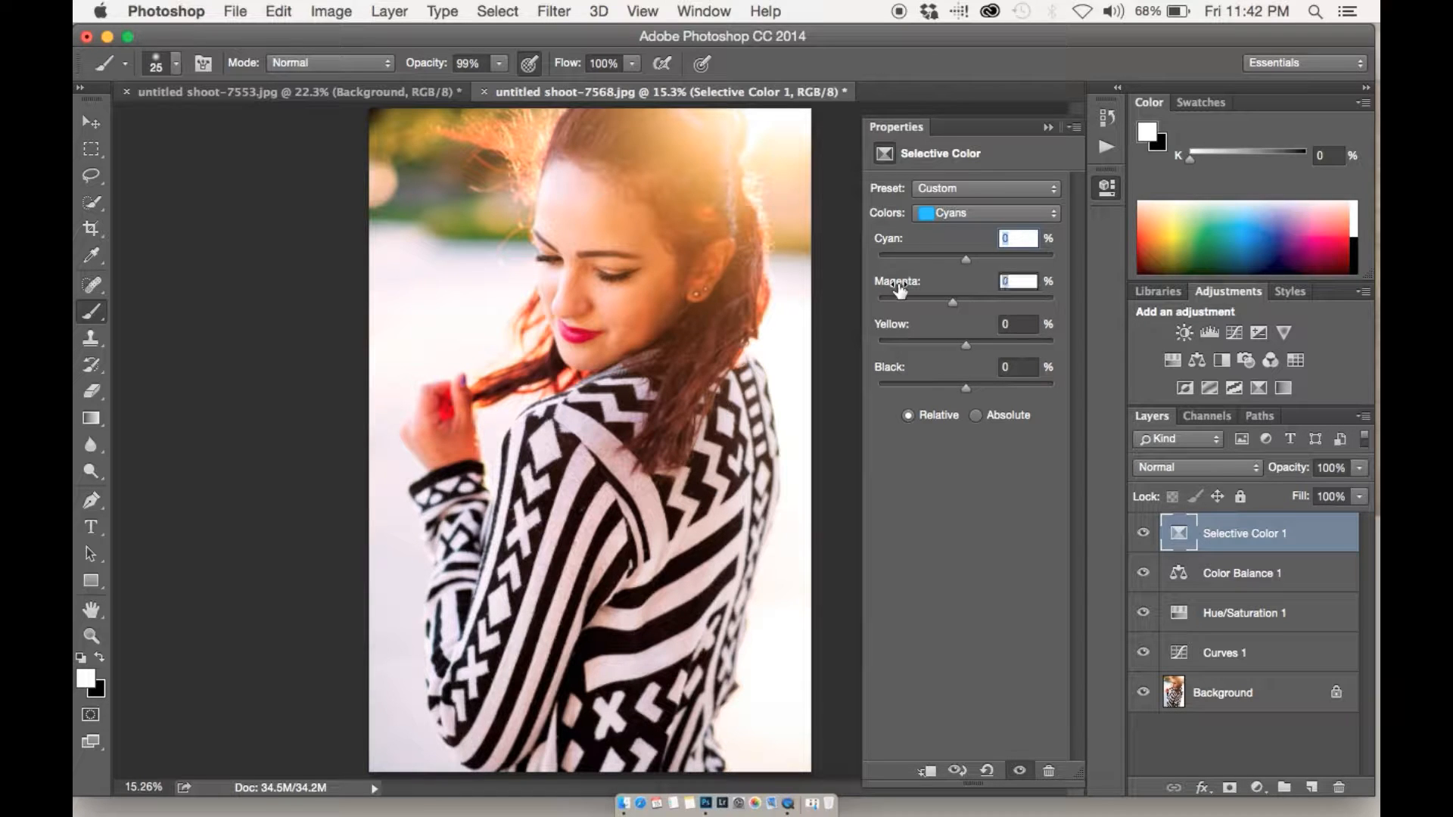
# Step: Try Cyan at -100% and a lower Yellow amount on the Selective Color Blues, and reset both to 0%
pyautogui.click(955, 214)
pyautogui.click(955, 220)
pyautogui.moveTo(965, 257); pyautogui.dragTo(868, 286)
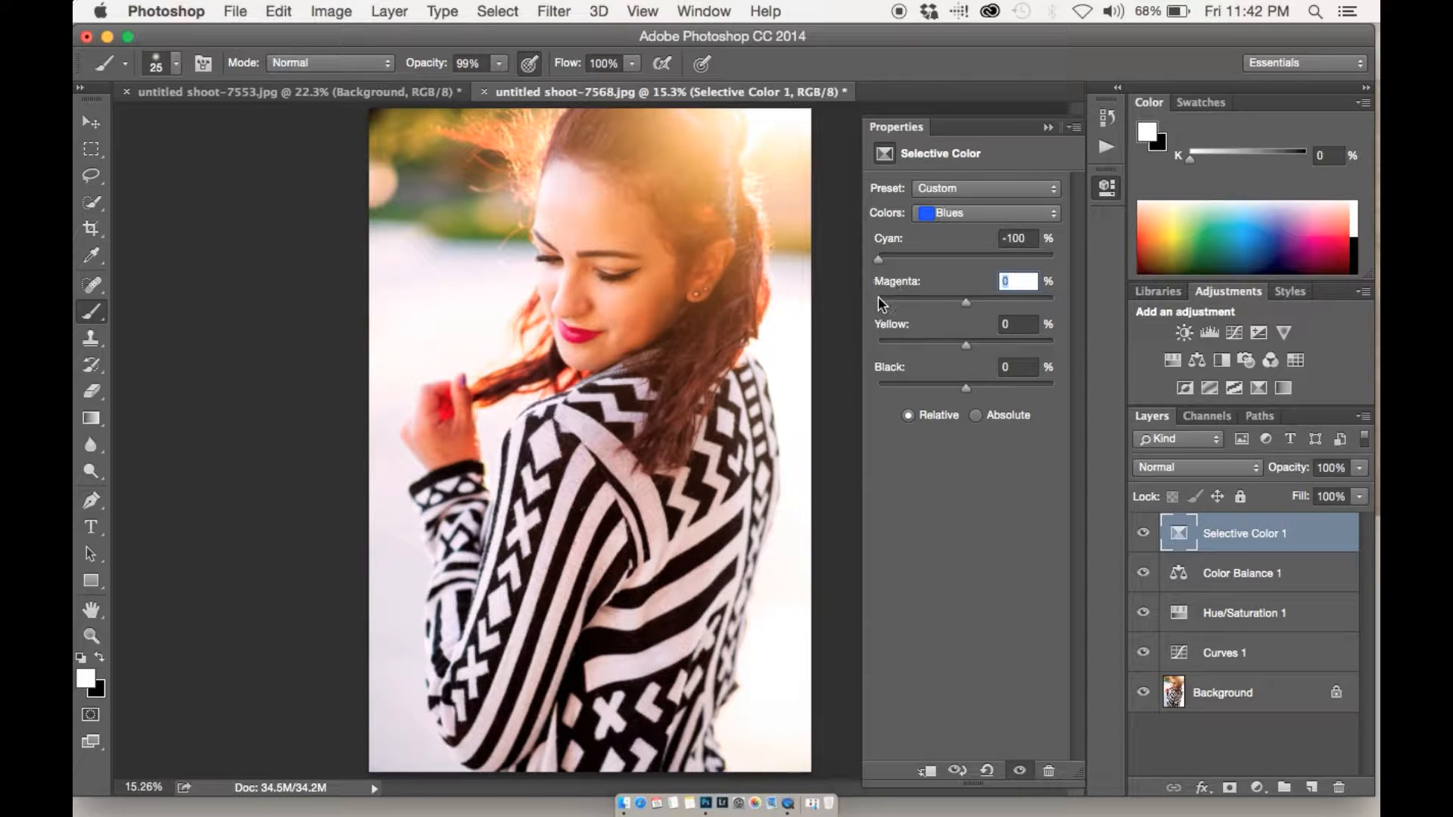
pyautogui.moveTo(964, 344); pyautogui.dragTo(918, 348)
pyautogui.doubleClick(901, 325)
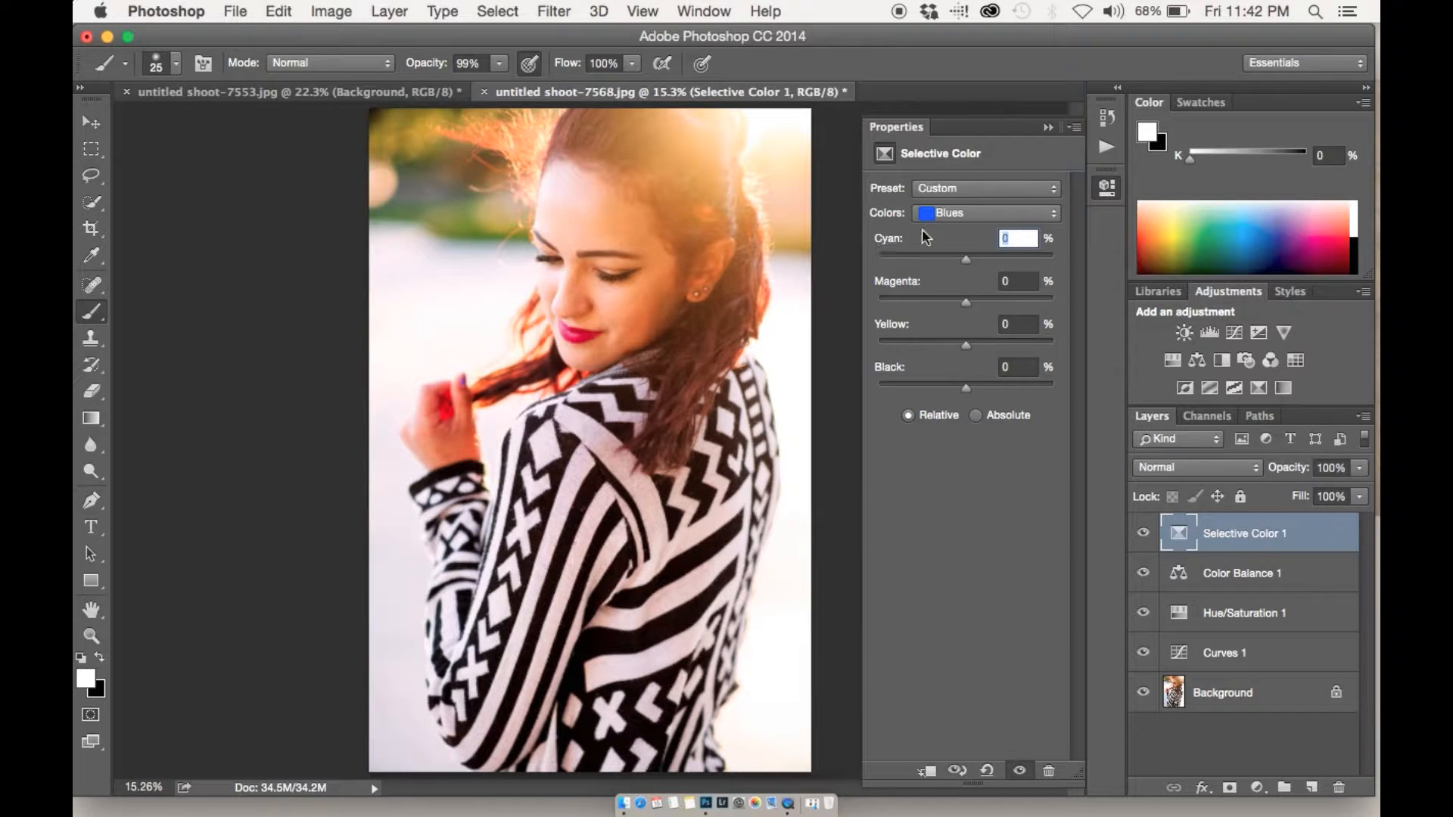
# Step: Raise Cyan for the Selective Color Whites and set Magenta to +6%, Yellow to +12% and Black to +14%
pyautogui.click(957, 215)
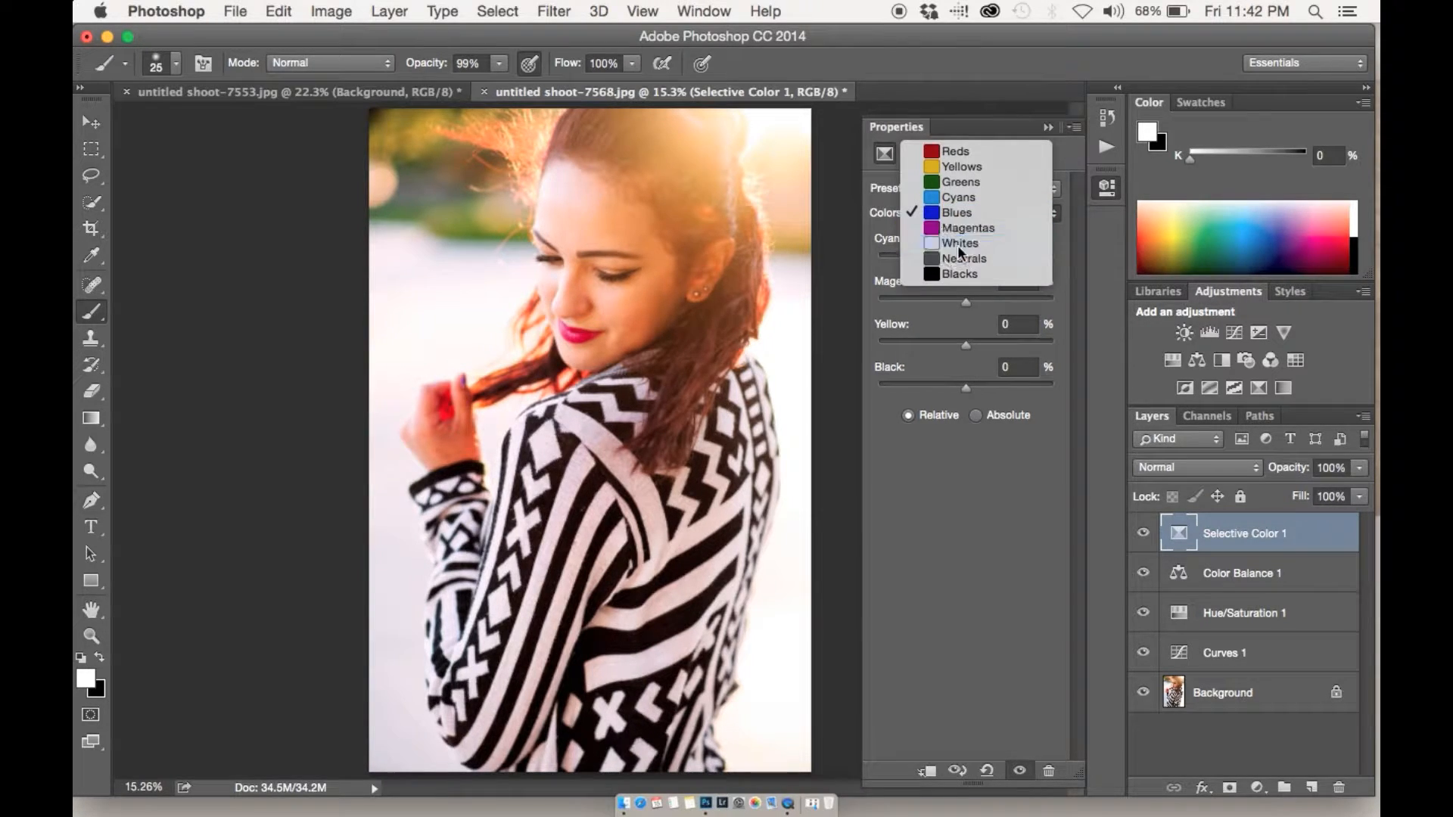
pyautogui.click(959, 243)
pyautogui.moveTo(966, 257); pyautogui.dragTo(1010, 263)
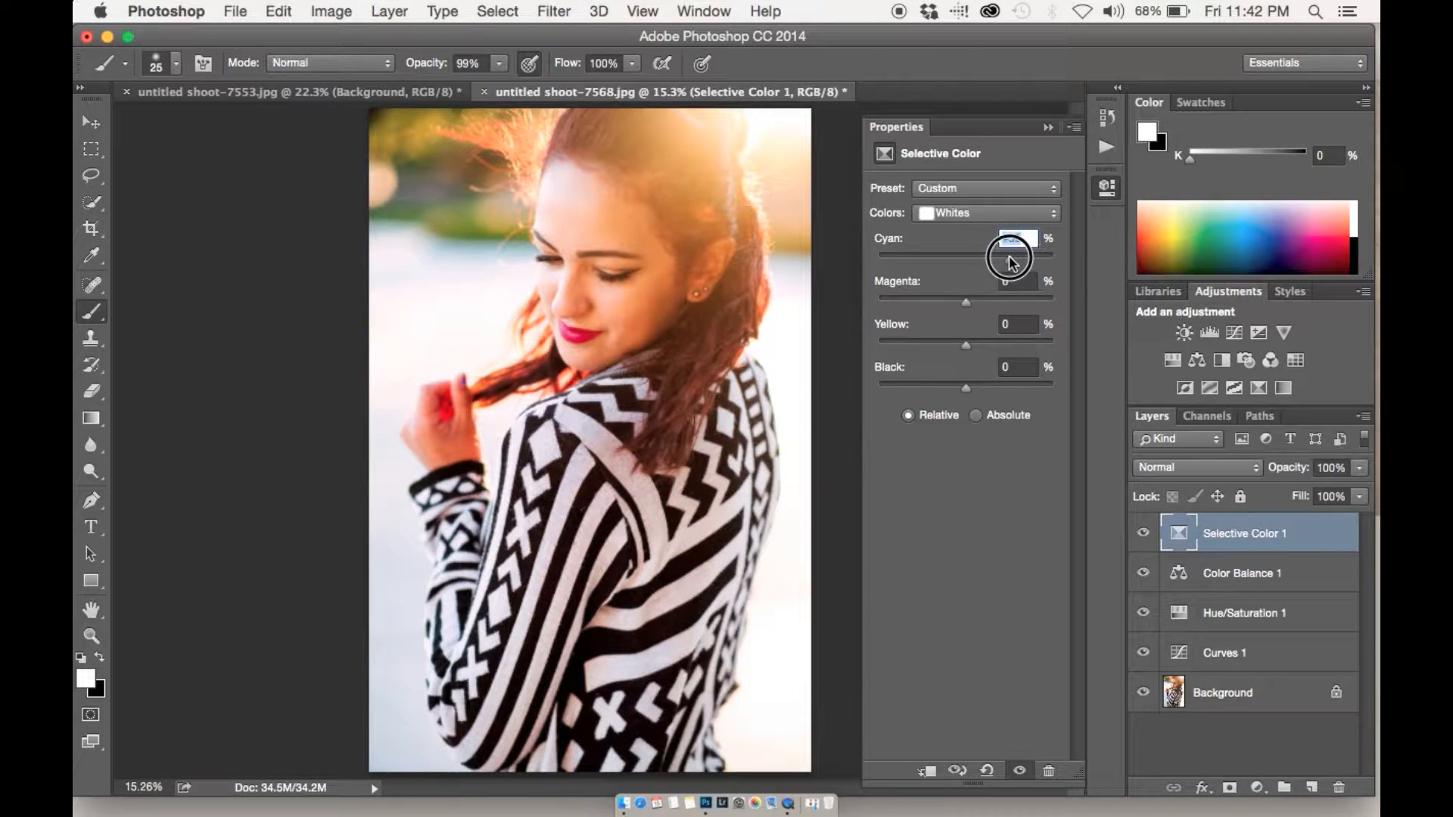
pyautogui.click(1009, 299)
pyautogui.moveTo(971, 309); pyautogui.dragTo(978, 384)
# Step: Set the Selective Color Blacks to Cyan -12%, Magenta -8%, Yellow +27% and Black +2%, and compare the image with and without the layer
pyautogui.click(969, 221)
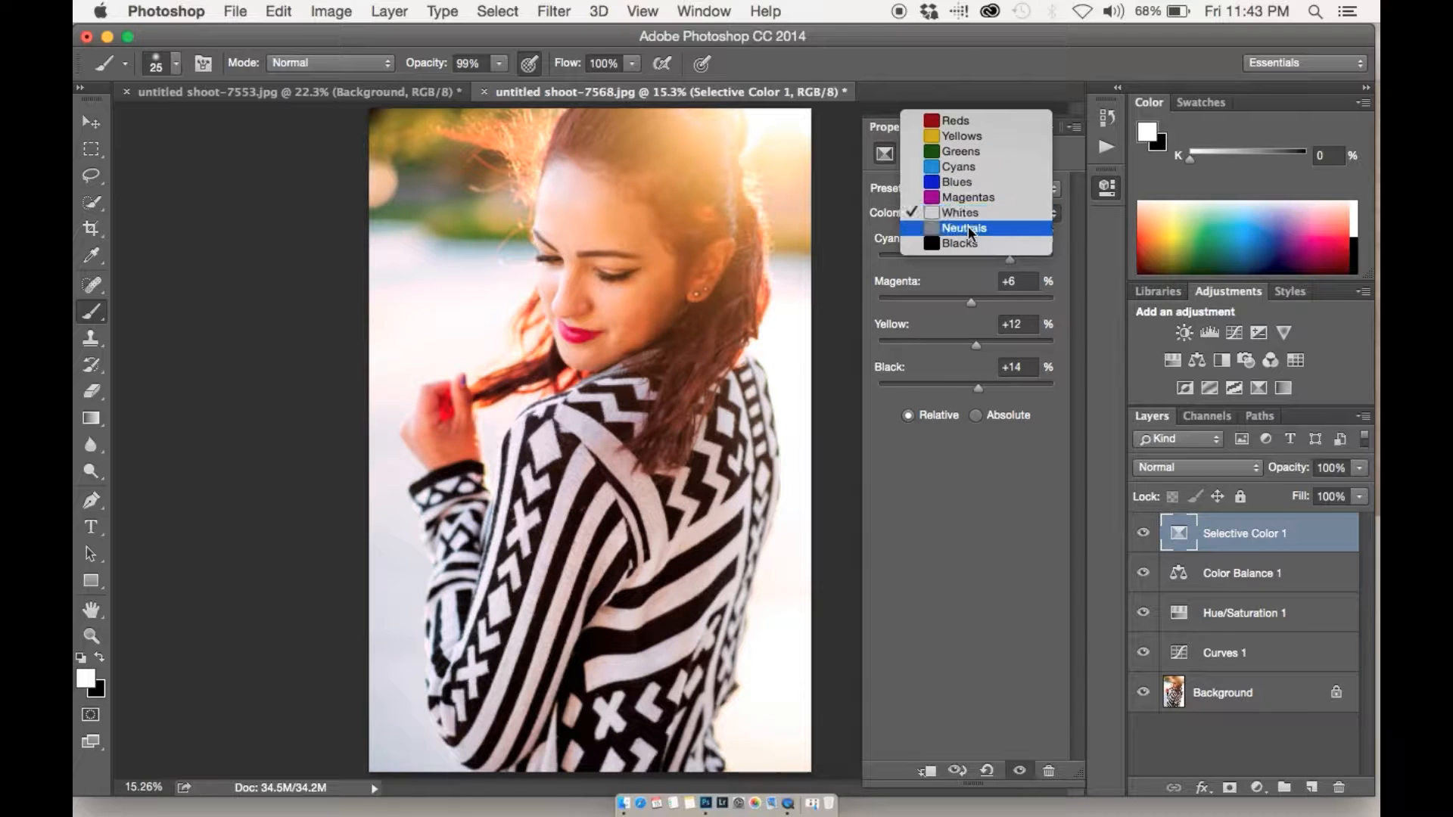
pyautogui.click(968, 243)
pyautogui.moveTo(971, 260); pyautogui.dragTo(970, 389)
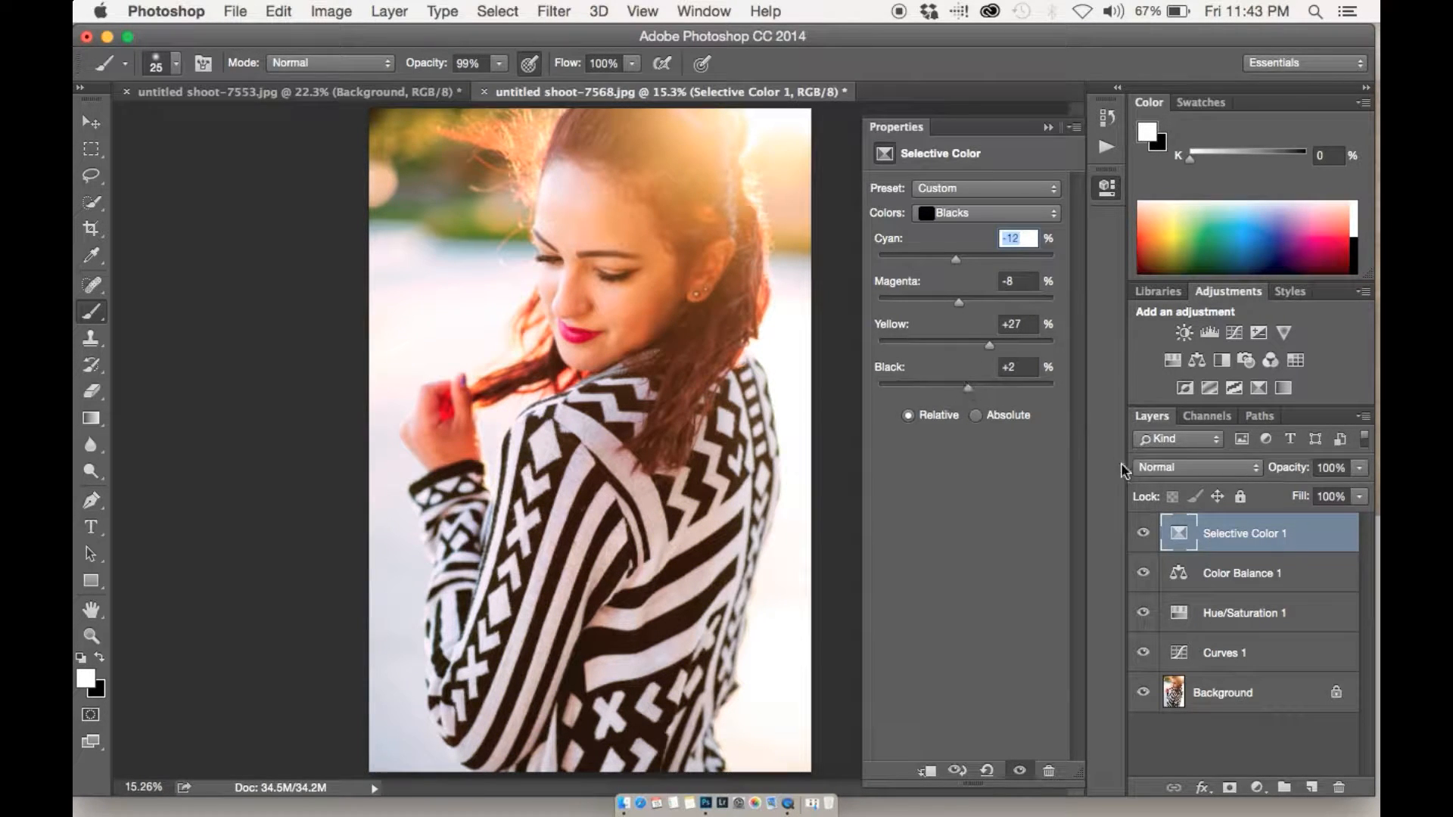
pyautogui.click(1142, 535)
pyautogui.click(1143, 534)
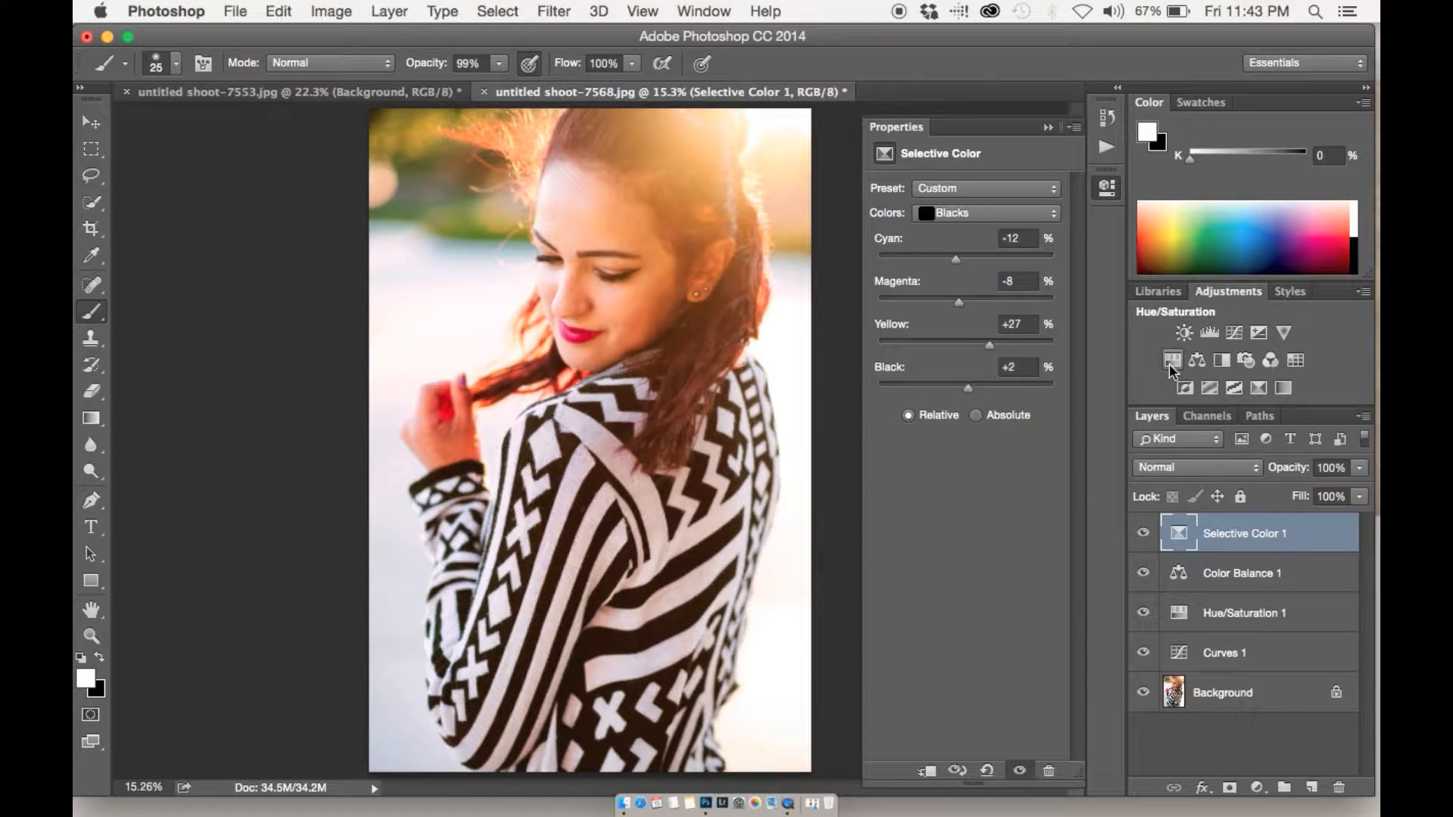
pyautogui.click(1145, 535)
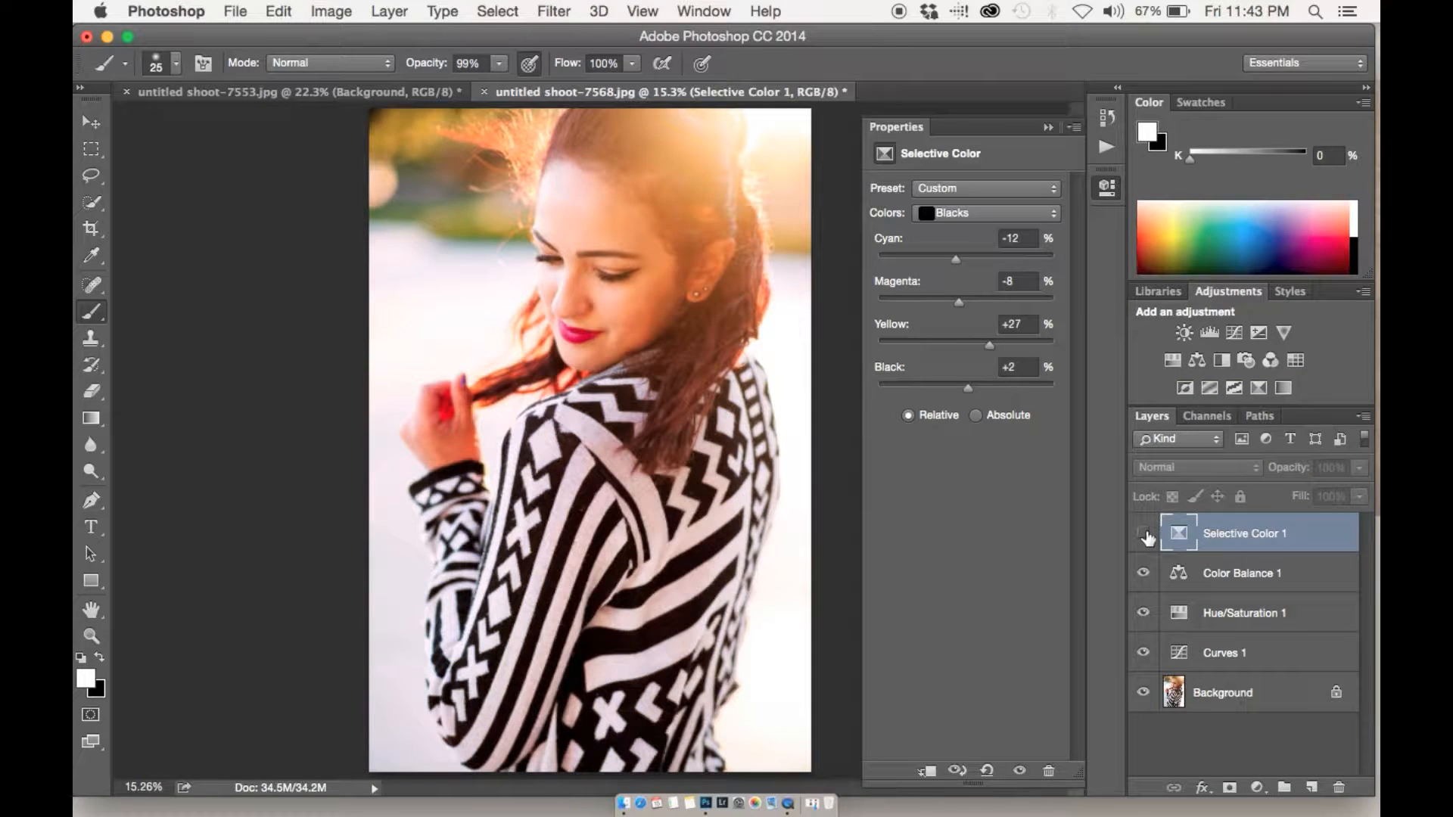
pyautogui.click(1145, 534)
pyautogui.click(1145, 535)
pyautogui.click(1144, 534)
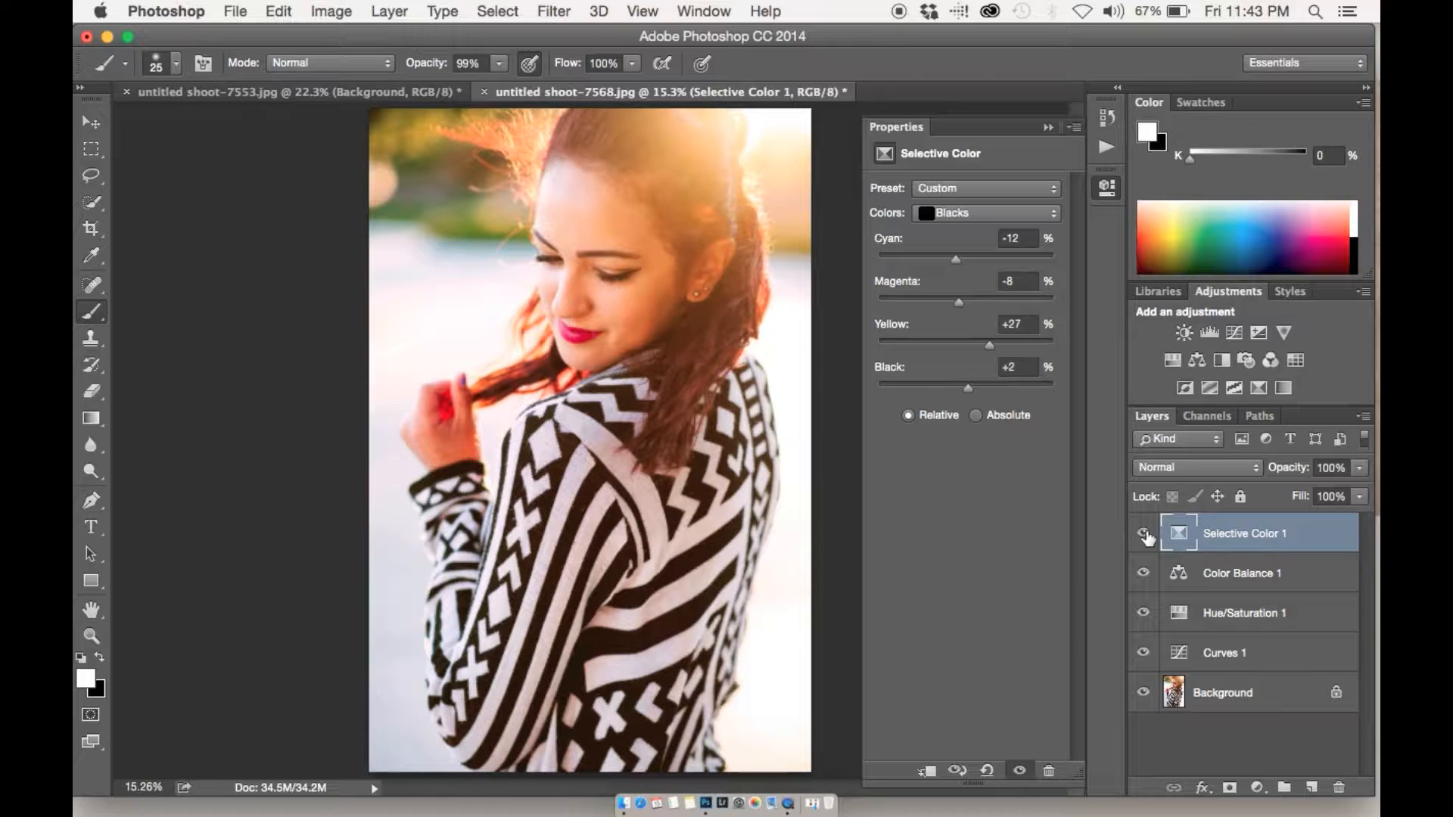
# Step: Add a second Selective Color layer with Blacks at Cyan +20%, Magenta +21%, Yellow -38% and Black +7%, and compare its effect
pyautogui.click(1261, 388)
pyautogui.moveTo(995, 255); pyautogui.dragTo(935, 354)
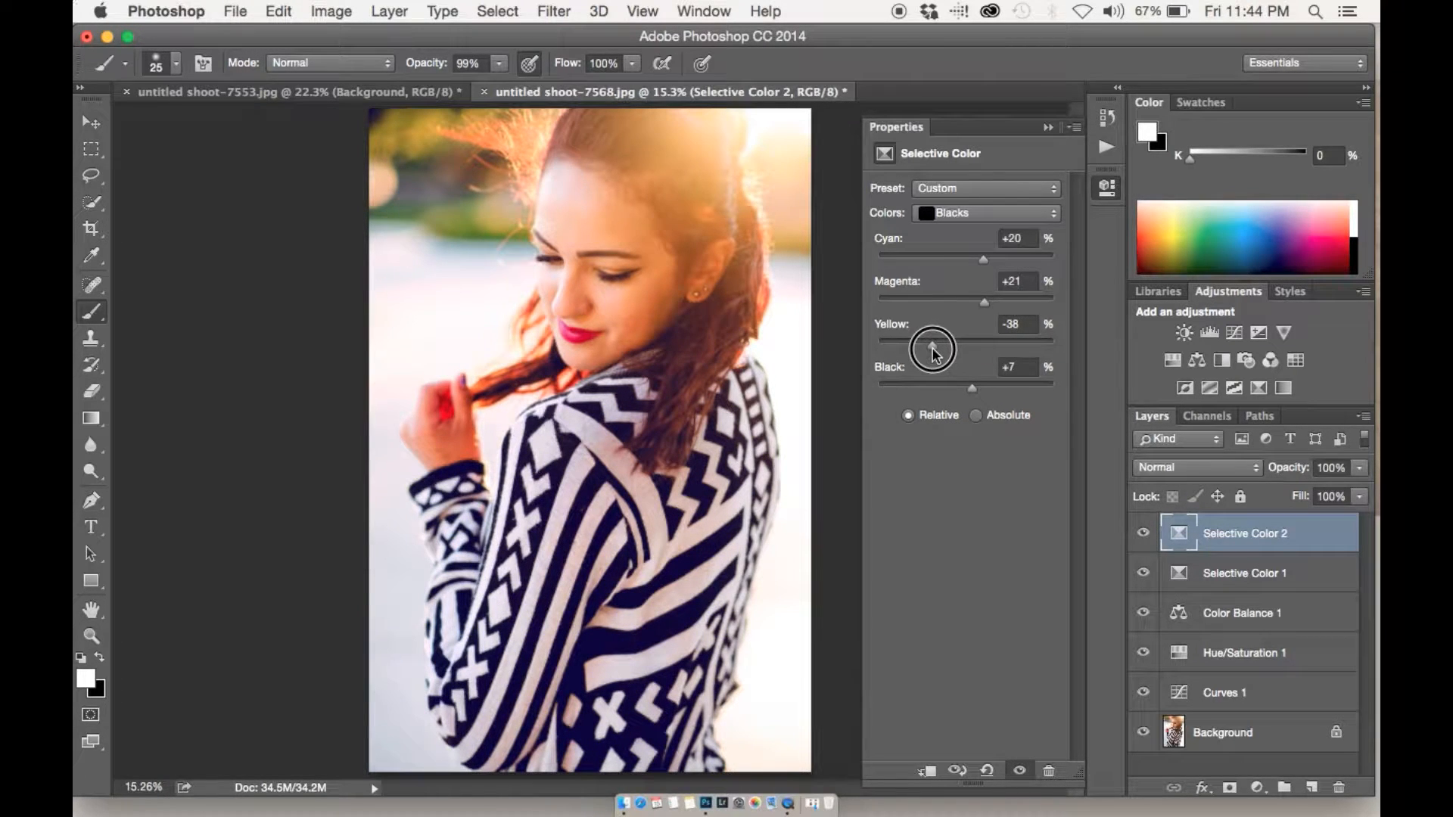
pyautogui.click(1048, 127)
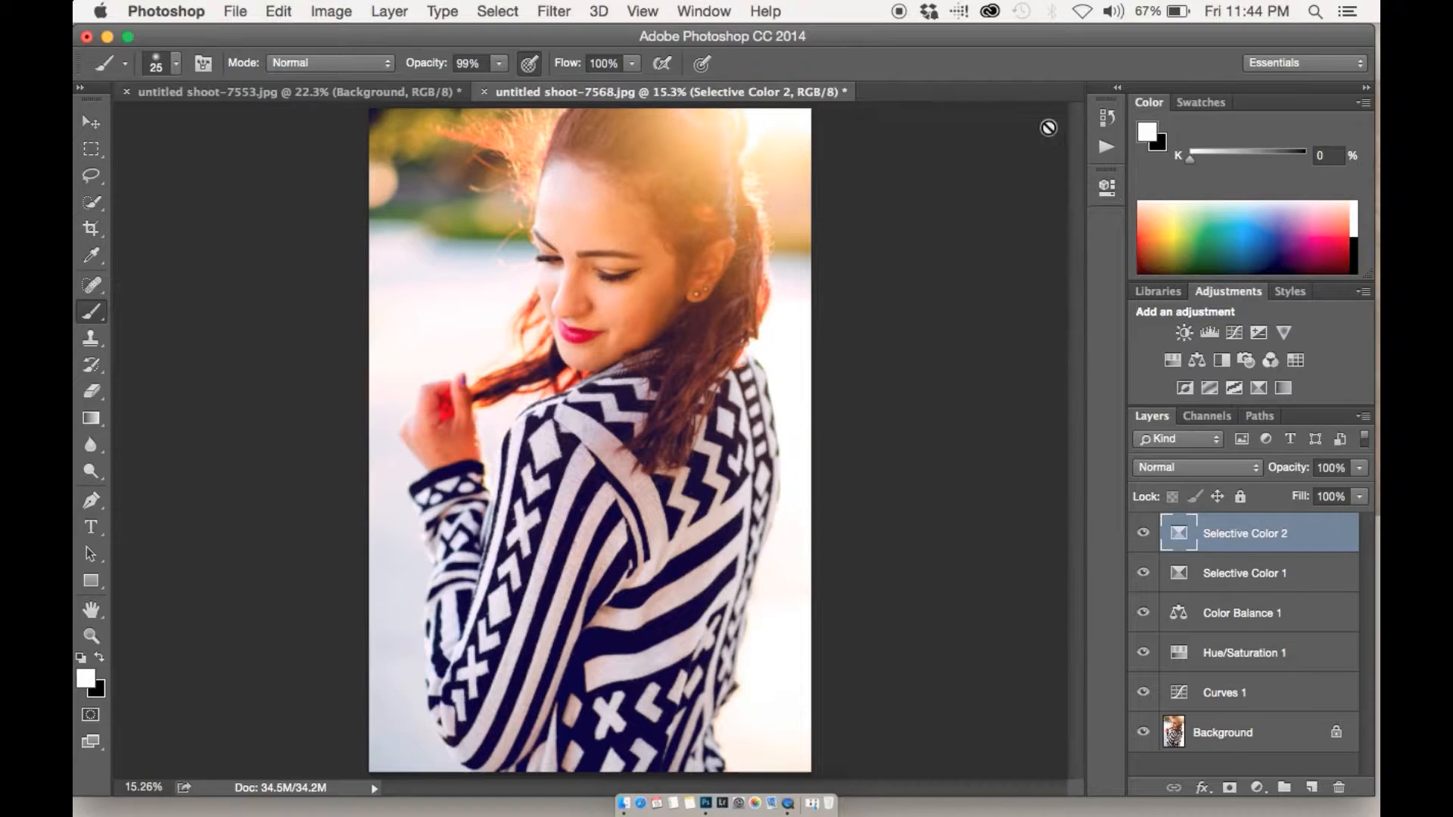
pyautogui.click(1143, 536)
pyautogui.click(1144, 537)
pyautogui.click(1144, 537)
pyautogui.click(1143, 537)
# Step: Add a layer mask to Selective Color 2 and enlarge the brush to 1300 px
pyautogui.click(1227, 786)
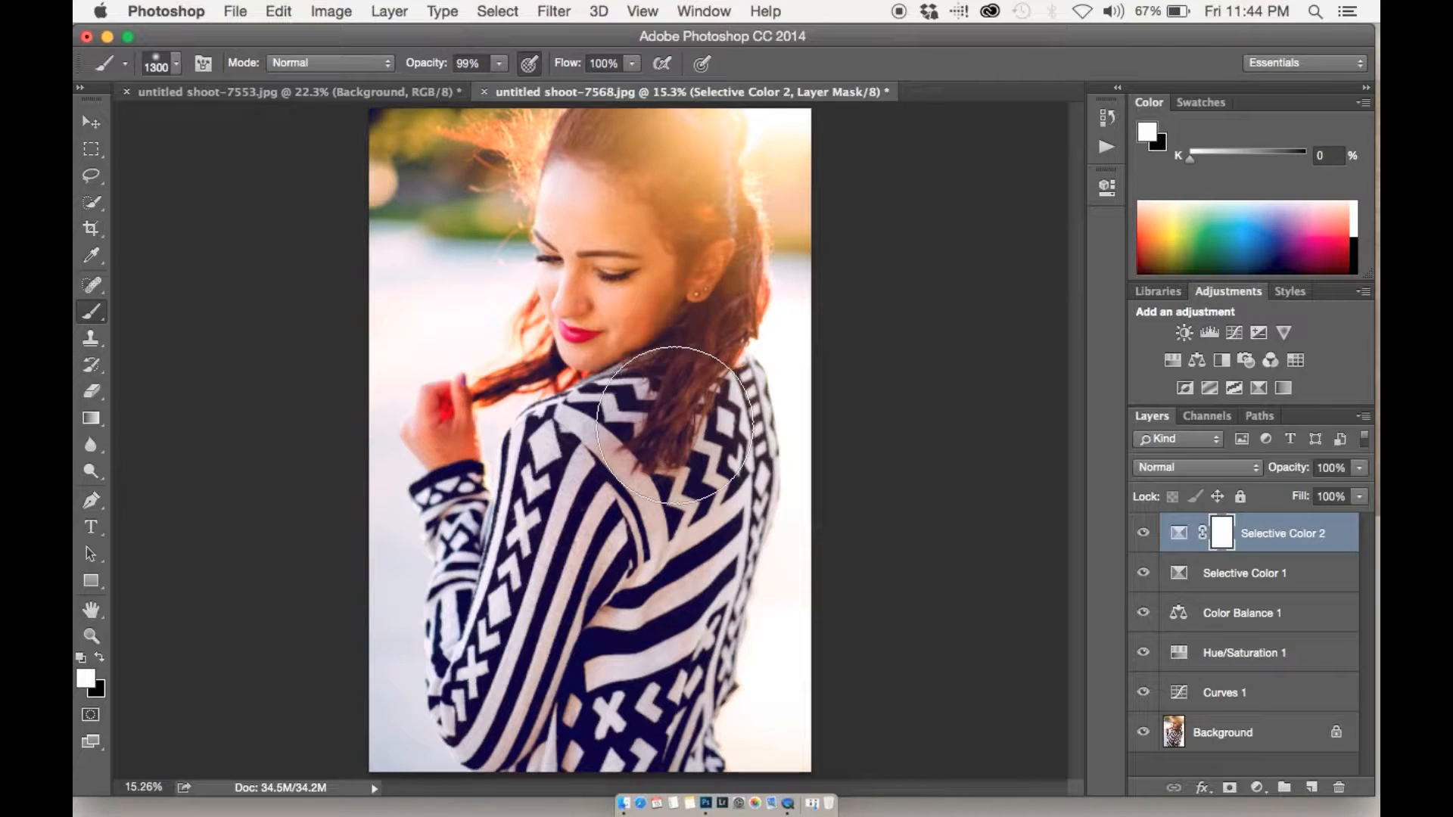
pyautogui.press(']')
pyautogui.press(']')
pyautogui.press(']')
pyautogui.press(']')
pyautogui.press(']')
pyautogui.press(']')
pyautogui.press(']')
pyautogui.press(']')
pyautogui.press(']')
pyautogui.press(']')
# Step: Paint black at 54% opacity on the Selective Color 2 mask over the hair and sweater, and check the effect of the layers below
pyautogui.moveTo(633, 238)
pyautogui.mouseDown()
pyautogui.moveTo(462, 398)
pyautogui.moveTo(737, 288)
pyautogui.mouseUp()
pyautogui.press('x')
pyautogui.moveTo(434, 62); pyautogui.dragTo(392, 64)
pyautogui.moveTo(746, 406)
pyautogui.mouseDown()
pyautogui.moveTo(649, 260)
pyautogui.moveTo(446, 403)
pyautogui.moveTo(685, 561)
pyautogui.moveTo(733, 455)
pyautogui.moveTo(740, 575)
pyautogui.moveTo(431, 668)
pyautogui.moveTo(665, 60)
pyautogui.moveTo(341, 470)
pyautogui.moveTo(641, 321)
pyautogui.moveTo(698, 178)
pyautogui.moveTo(454, 373)
pyautogui.moveTo(480, 389)
pyautogui.moveTo(754, 395)
pyautogui.moveTo(757, 476)
pyautogui.moveTo(832, 469)
pyautogui.mouseUp()
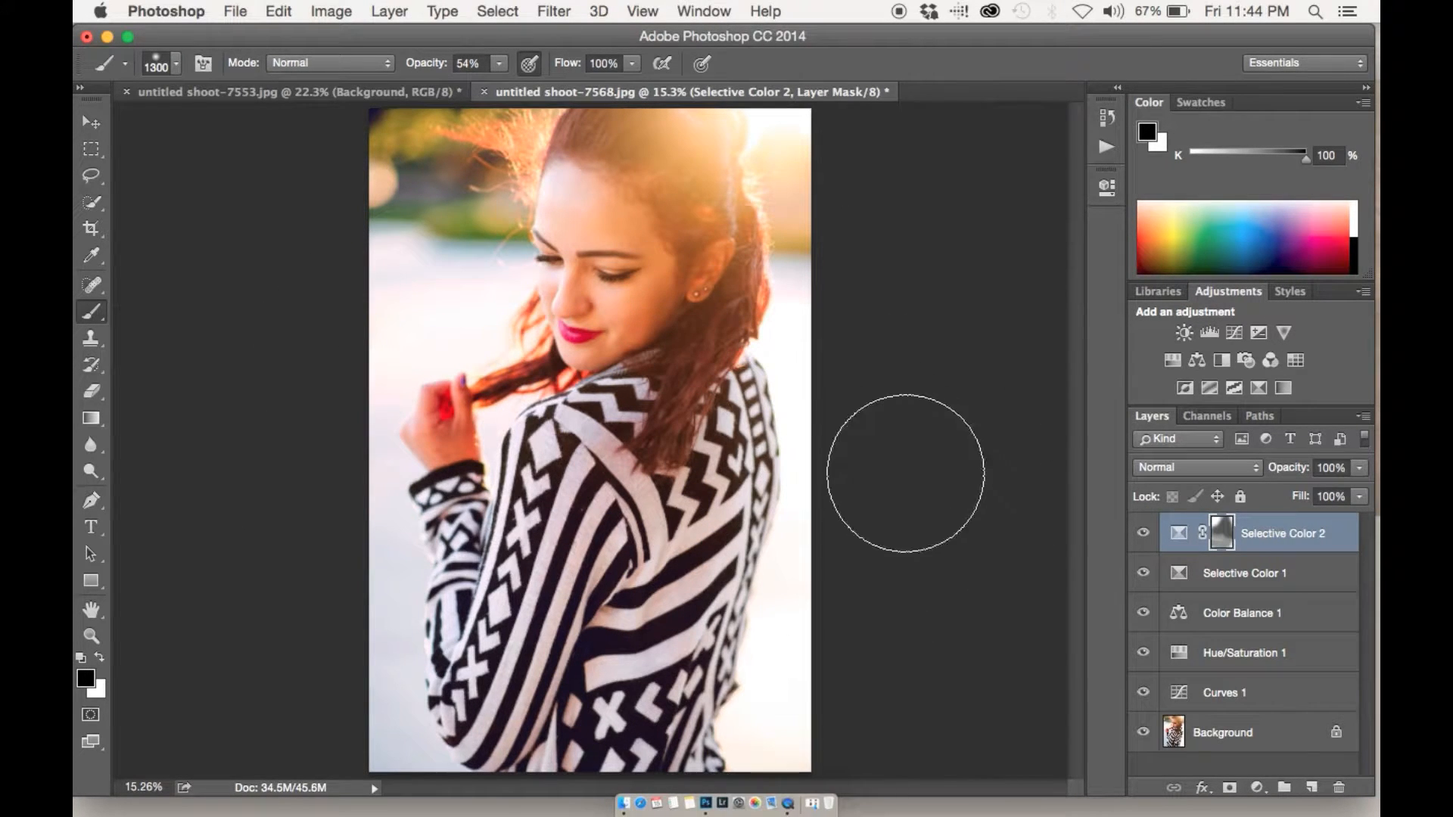
pyautogui.click(1143, 622)
pyautogui.click(1143, 622)
pyautogui.click(1146, 581)
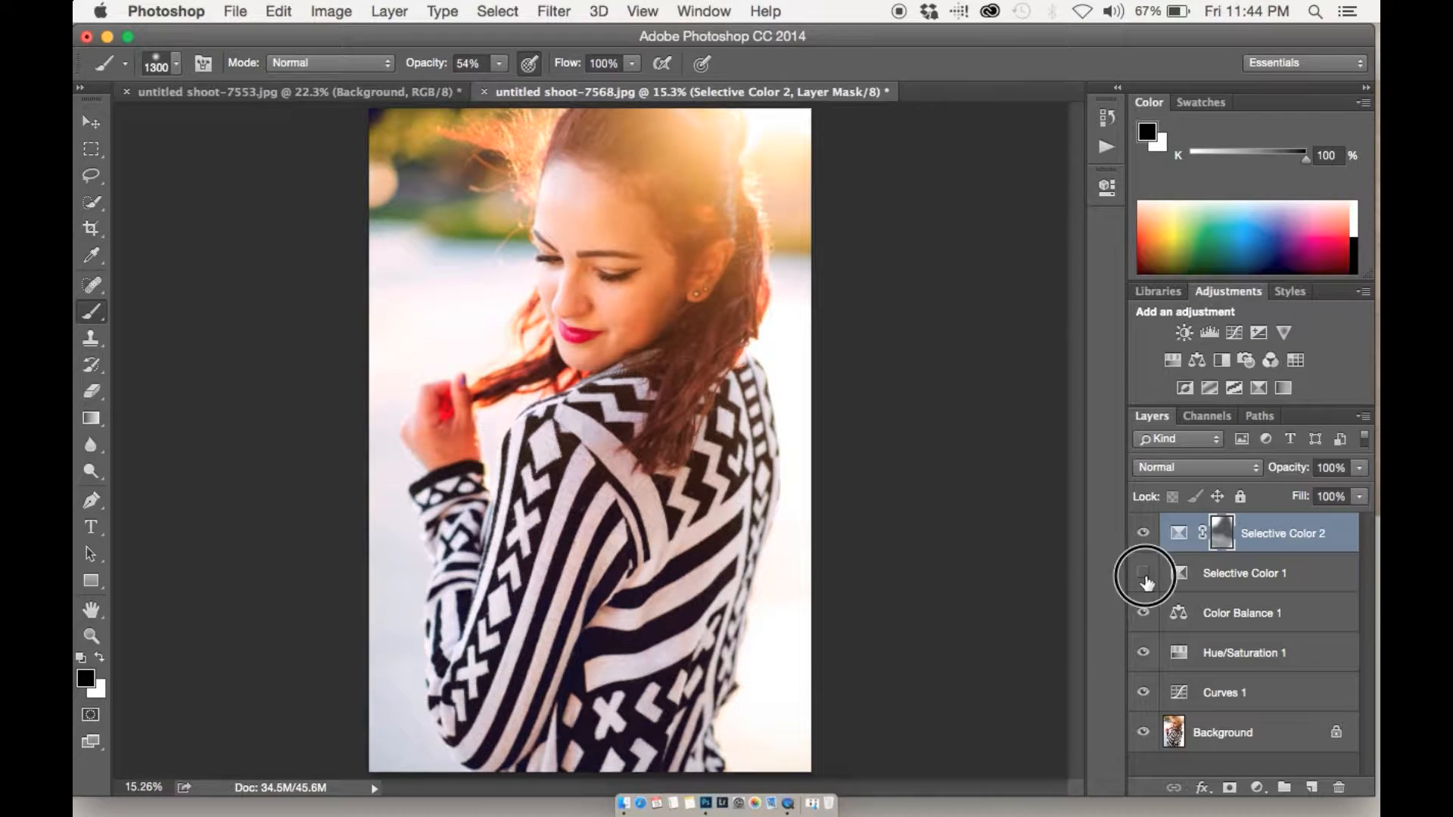
pyautogui.click(1146, 582)
# Step: Add a layer mask to Selective Color 1, paint black at 54% opacity across the upper part of the photo, and compare the result
pyautogui.click(1247, 583)
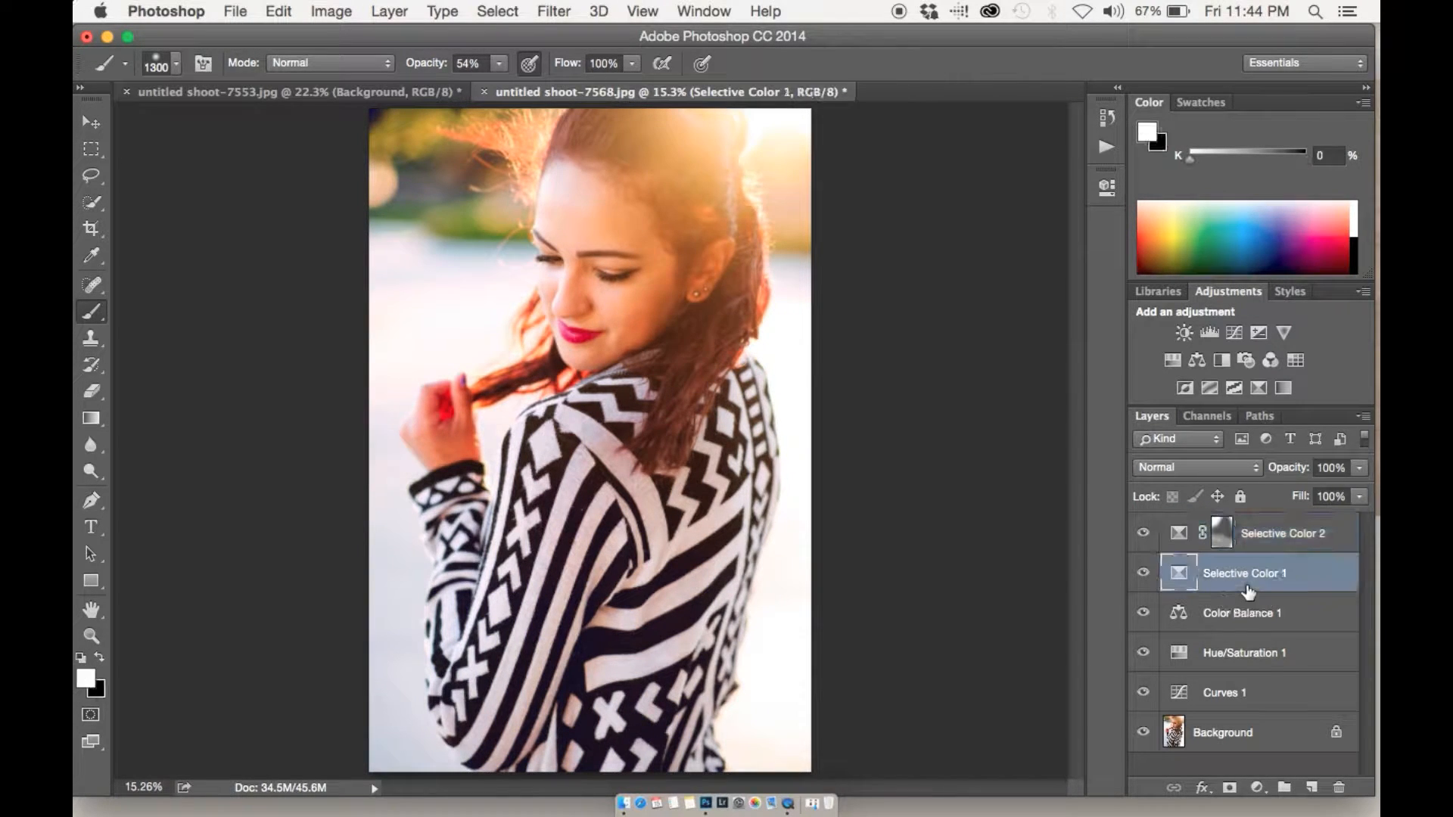
pyautogui.click(1229, 788)
pyautogui.press('x')
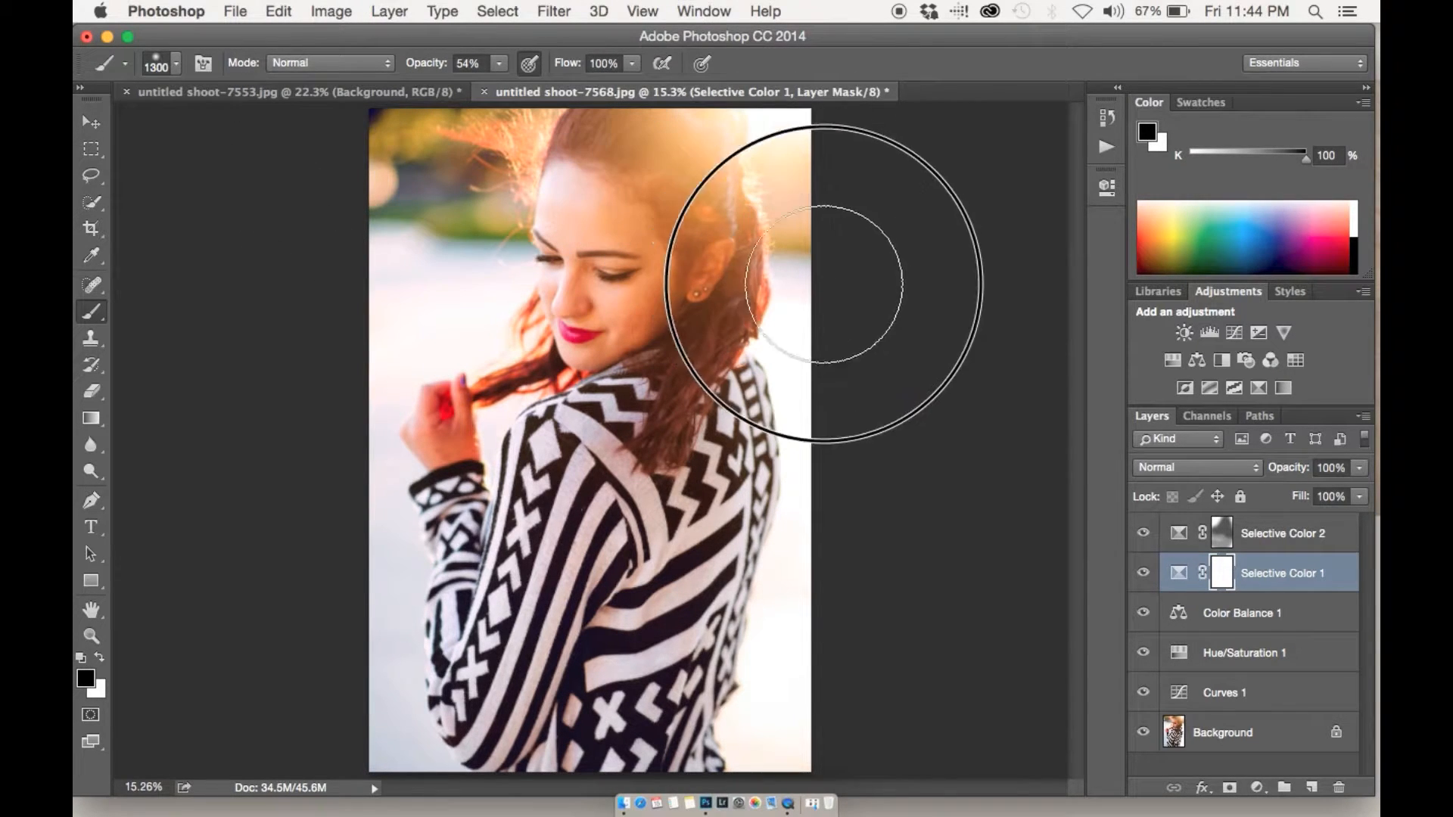
pyautogui.moveTo(753, 64); pyautogui.dragTo(750, 65)
pyautogui.moveTo(691, 274)
pyautogui.mouseDown()
pyautogui.moveTo(670, 111)
pyautogui.moveTo(807, 154)
pyautogui.moveTo(722, 93)
pyautogui.moveTo(510, 97)
pyautogui.moveTo(332, 210)
pyautogui.mouseUp()
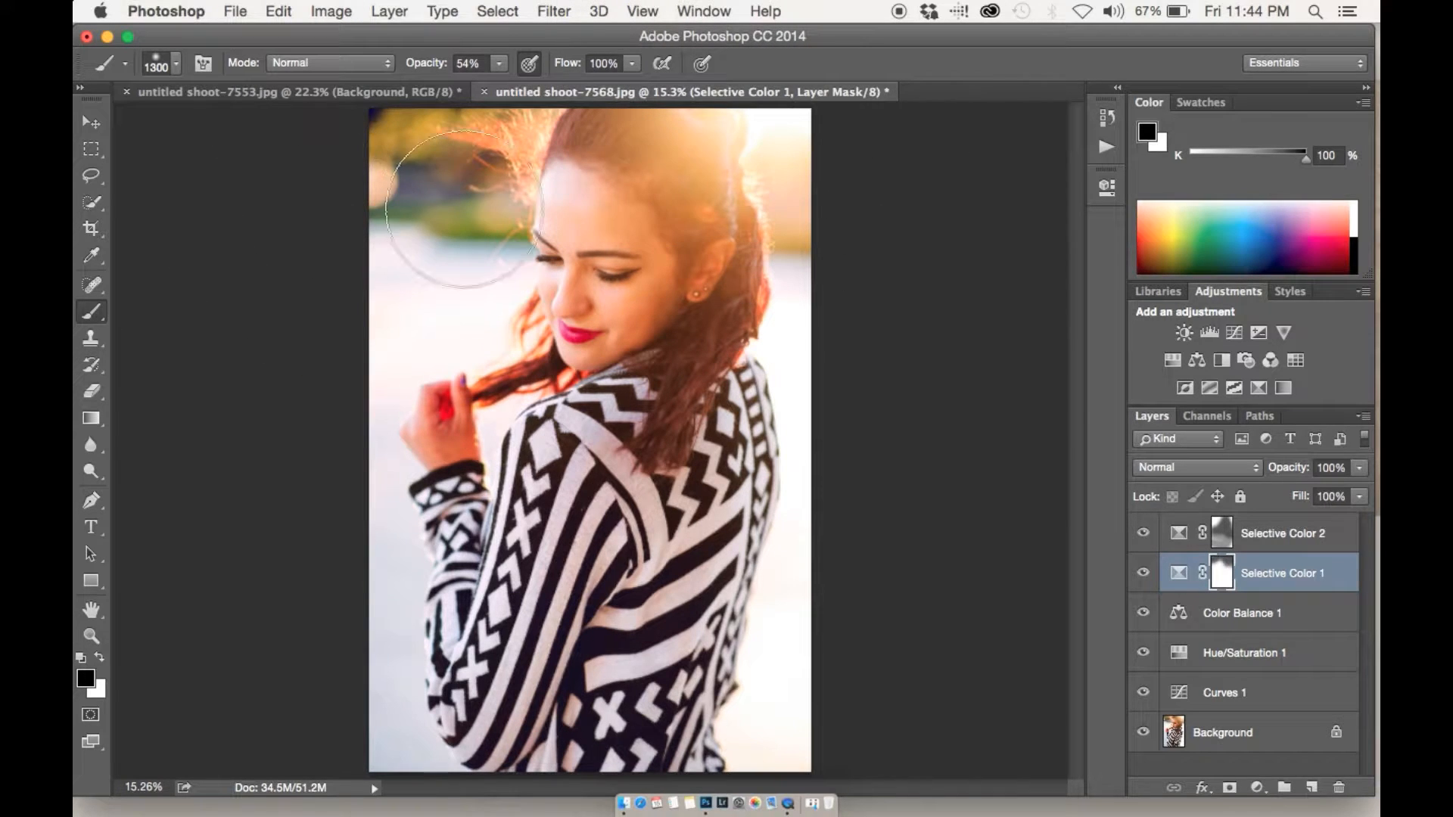
pyautogui.click(1141, 574)
pyautogui.click(1141, 574)
pyautogui.click(1141, 575)
pyautogui.click(1141, 576)
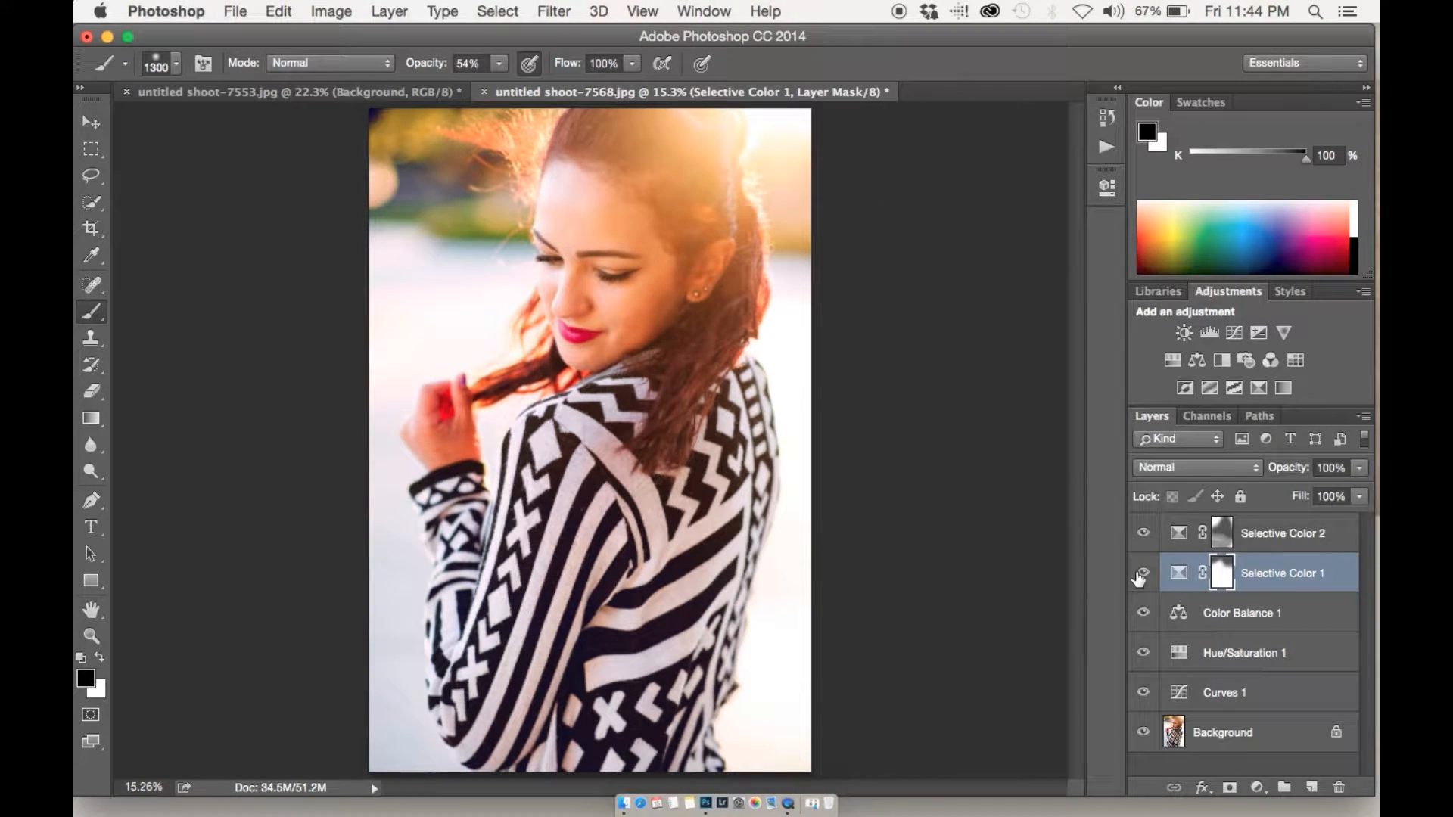
# Step: Add a Gradient Map adjustment layer above Selective Color 2 using the Violet, Green, Orange preset
pyautogui.click(1271, 535)
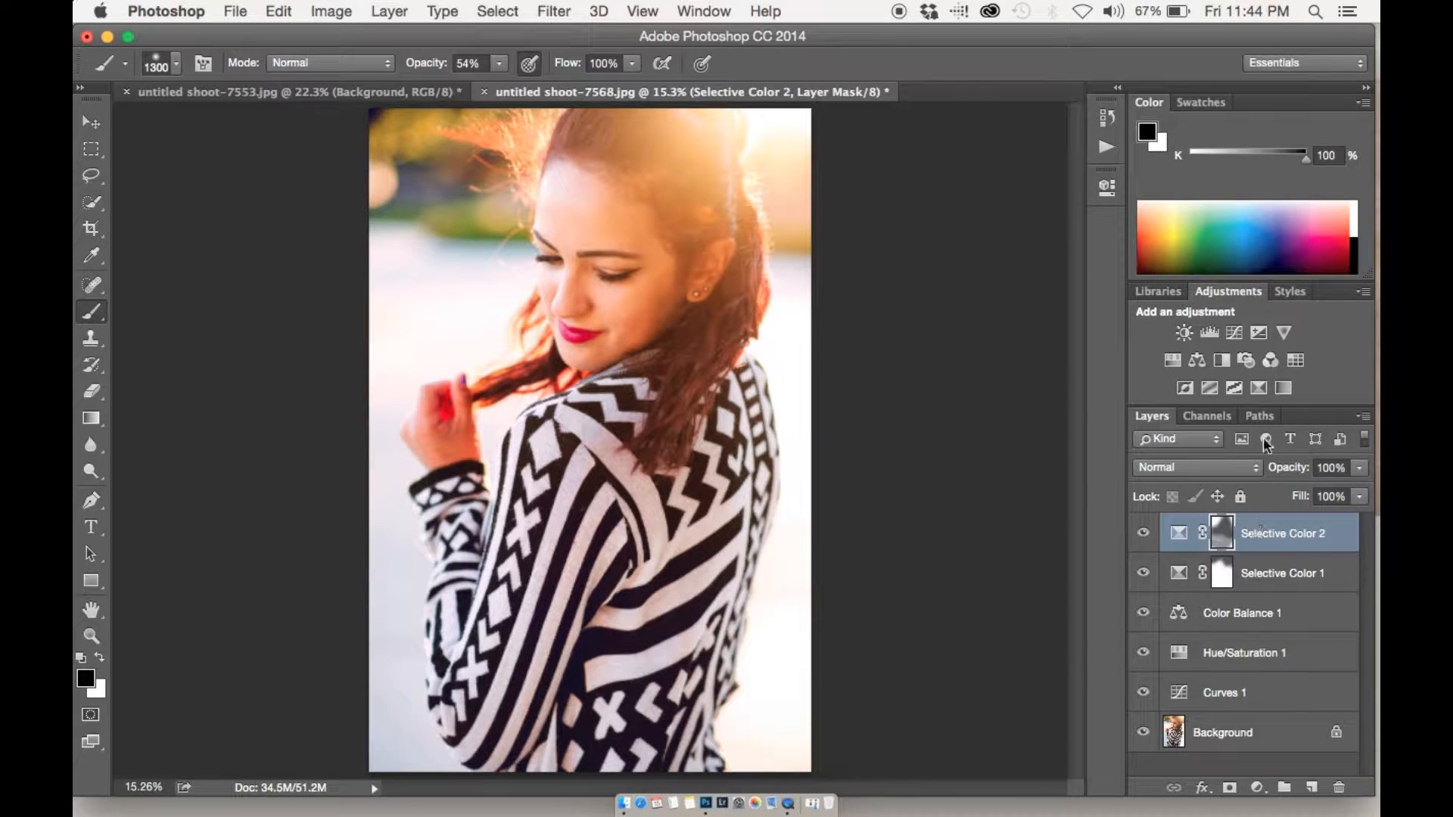
pyautogui.click(1284, 389)
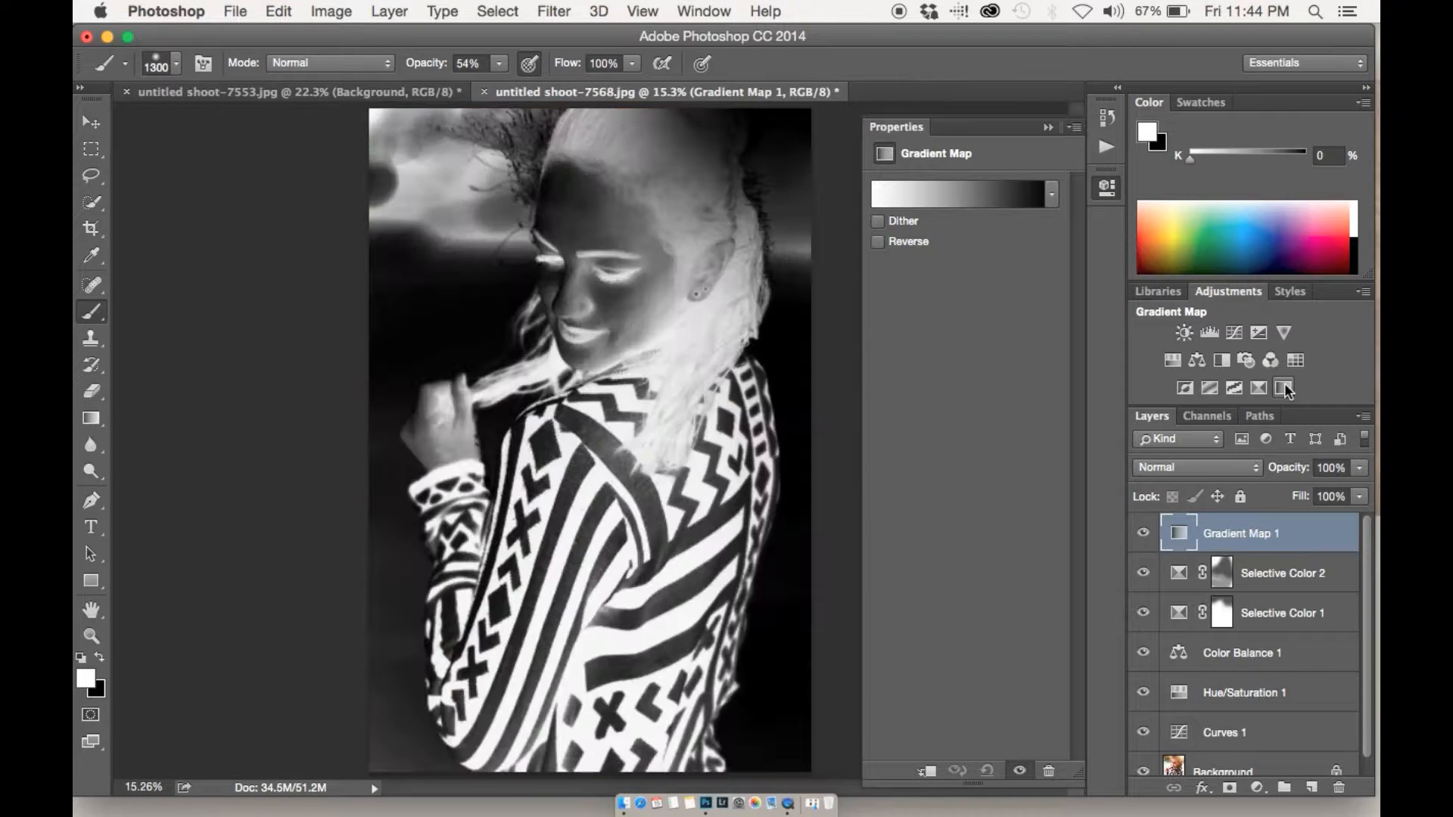
pyautogui.click(1041, 195)
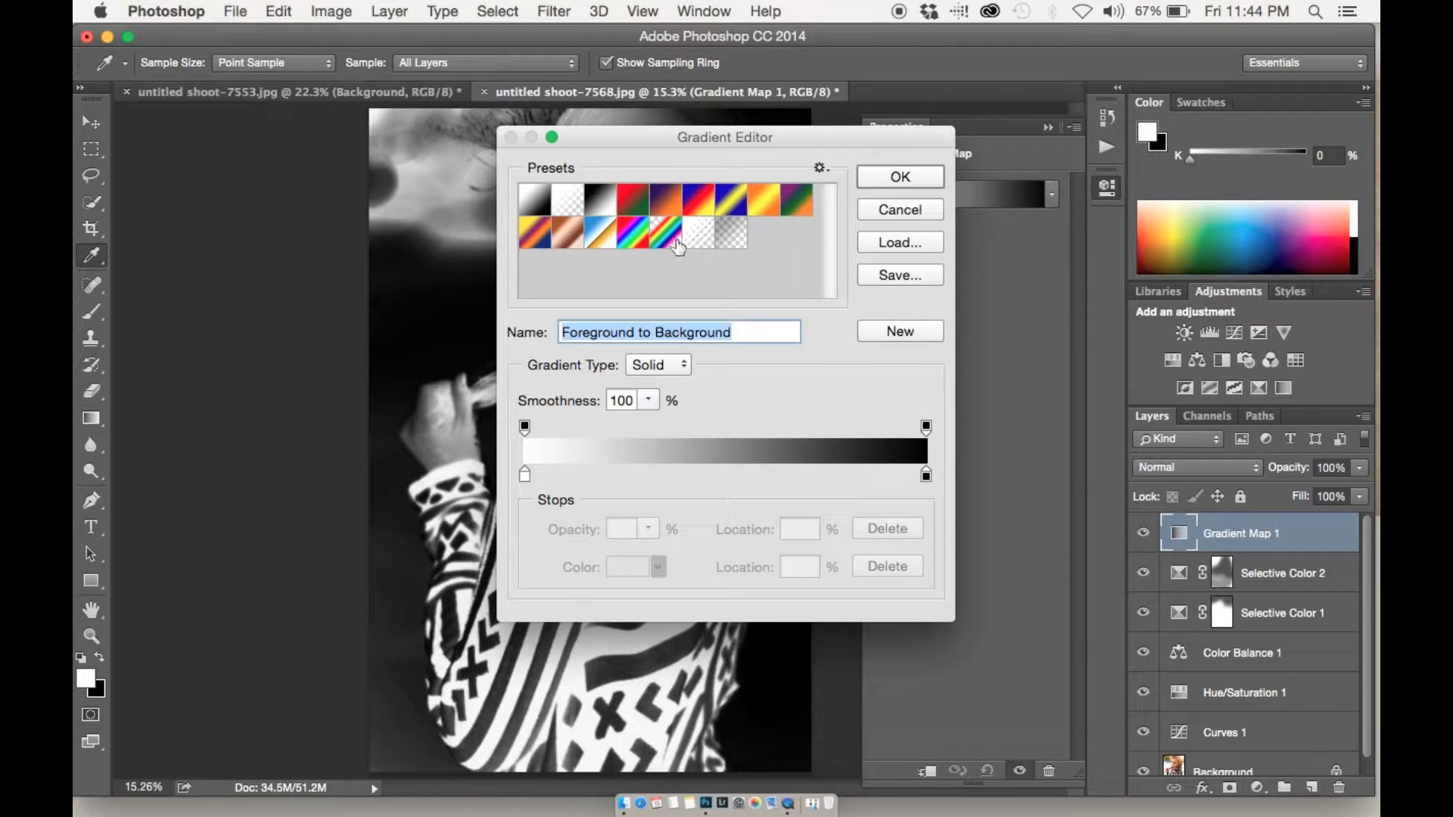
pyautogui.click(785, 212)
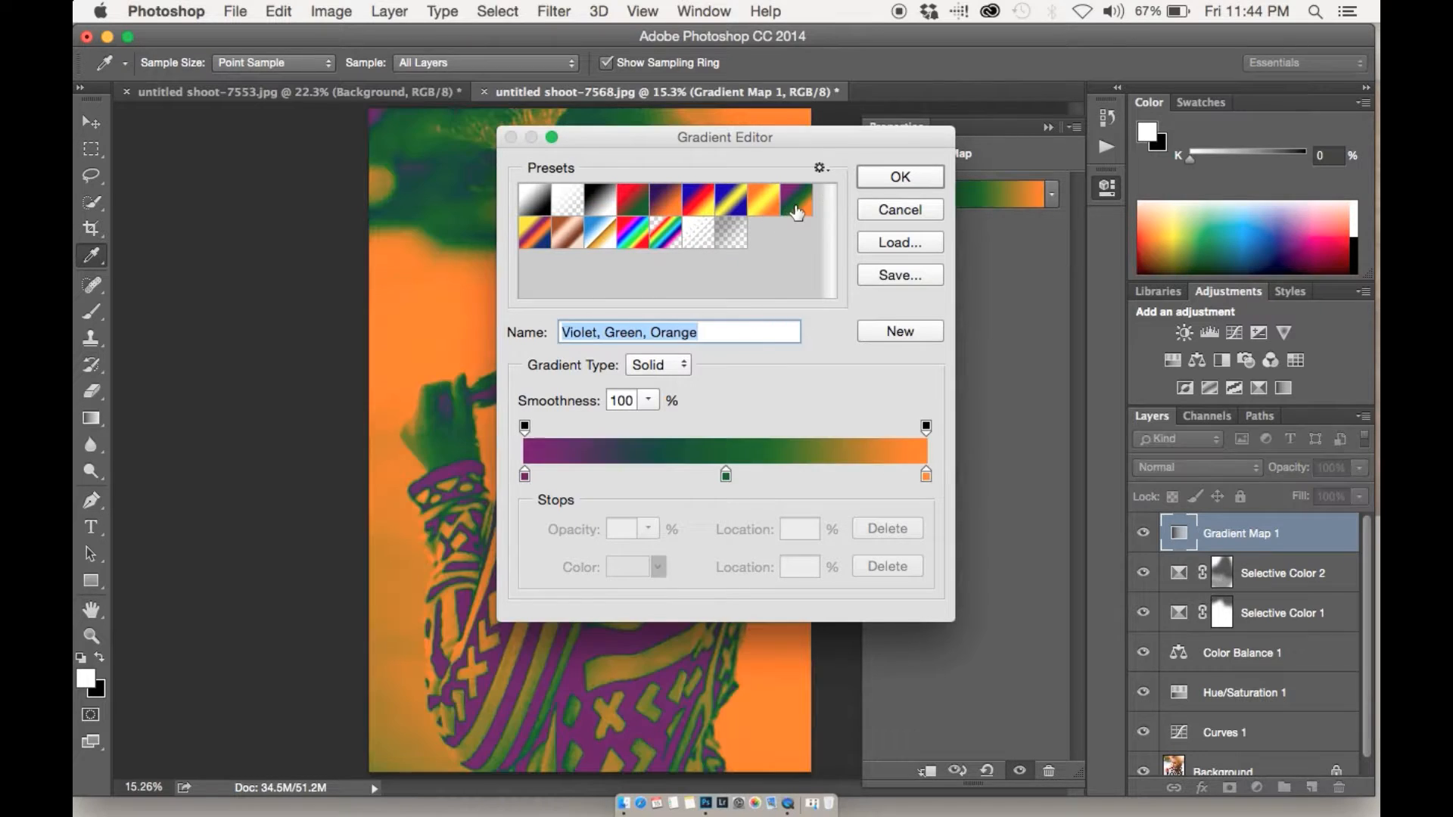
pyautogui.click(899, 177)
pyautogui.press('b')
# Step: Try the Gradient Map layer in Luminosity blend mode at 17% opacity and compare the image with and without it
pyautogui.click(1255, 469)
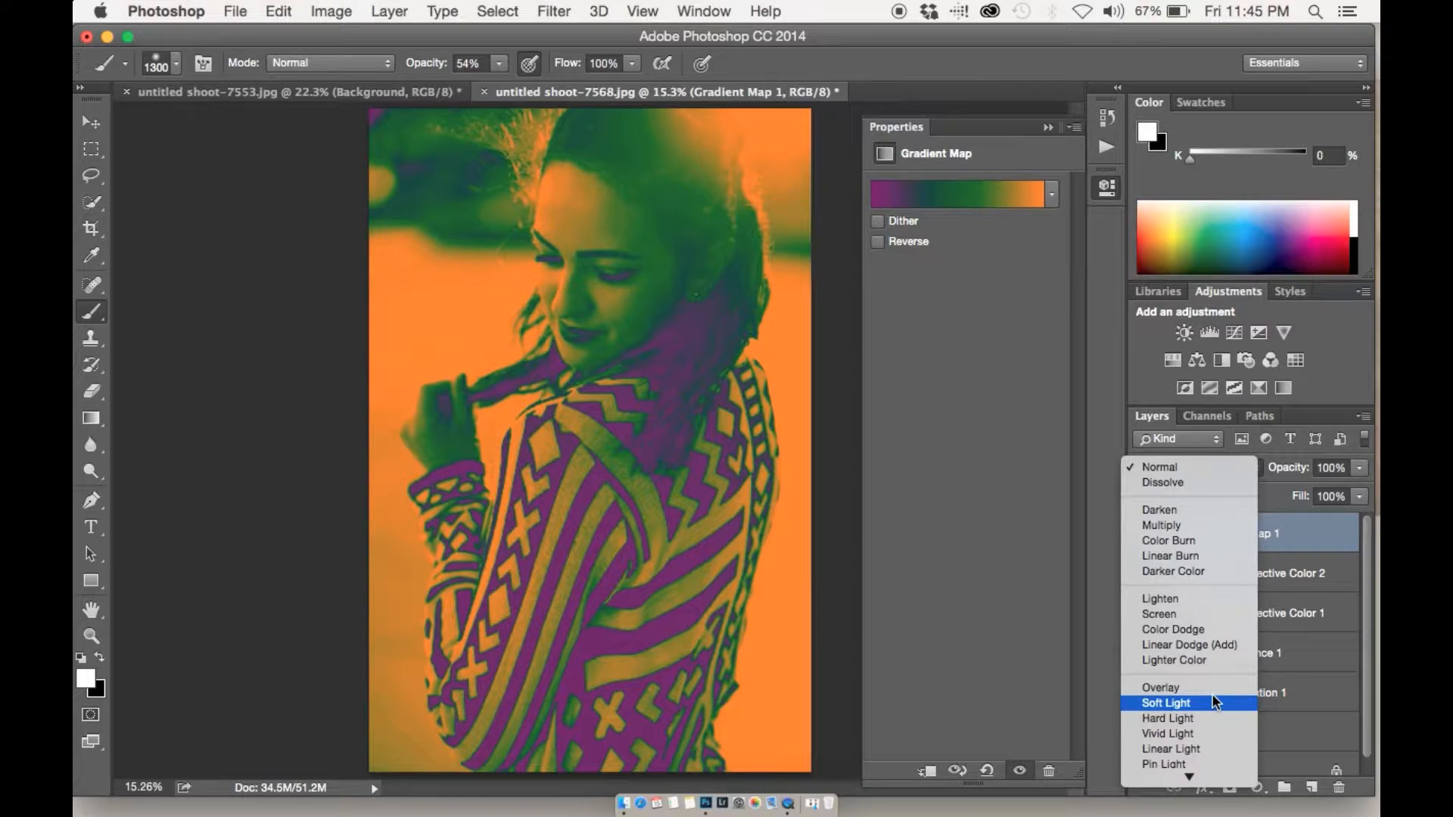
pyautogui.moveTo(1201, 778)
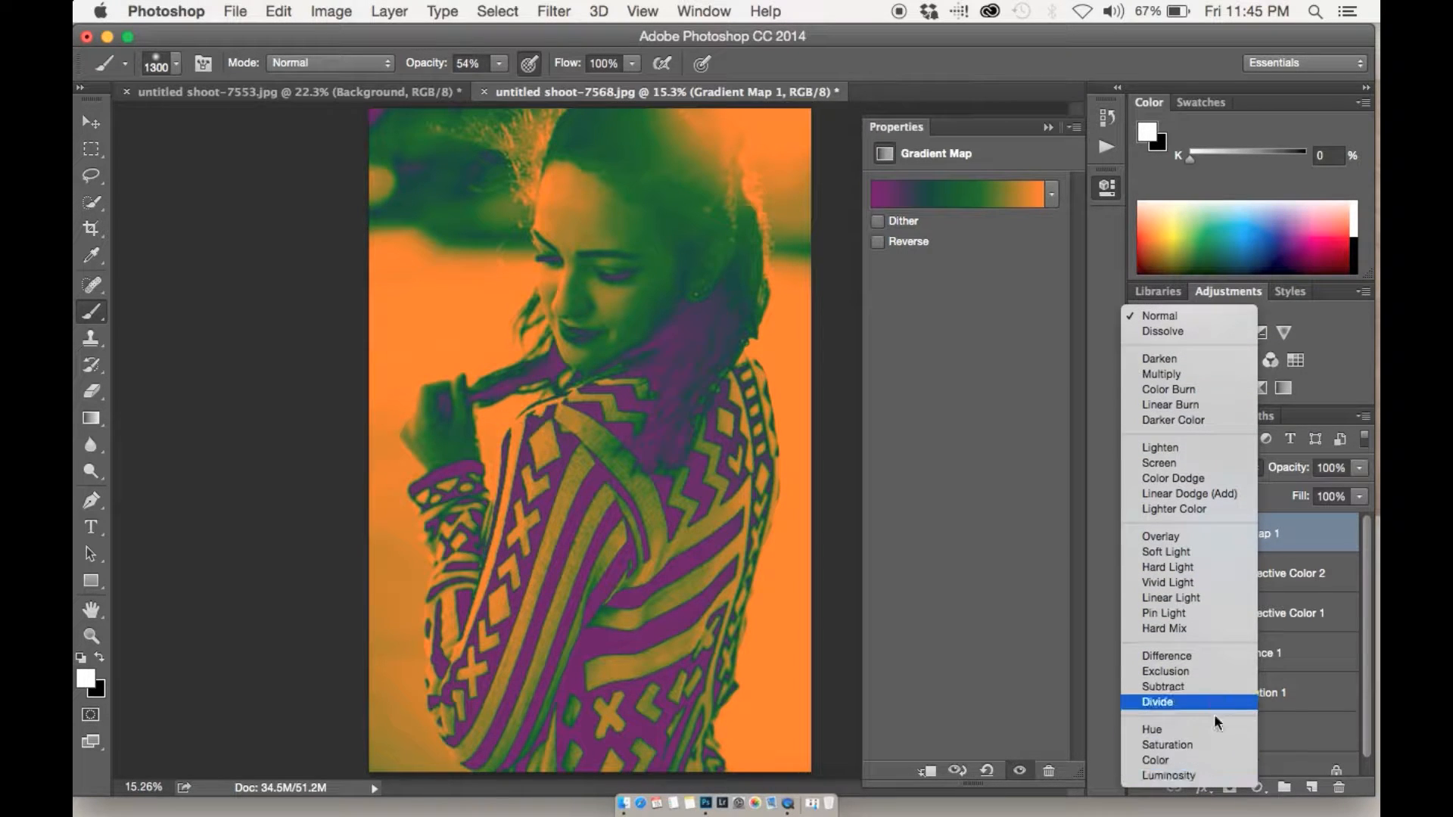
pyautogui.click(1205, 778)
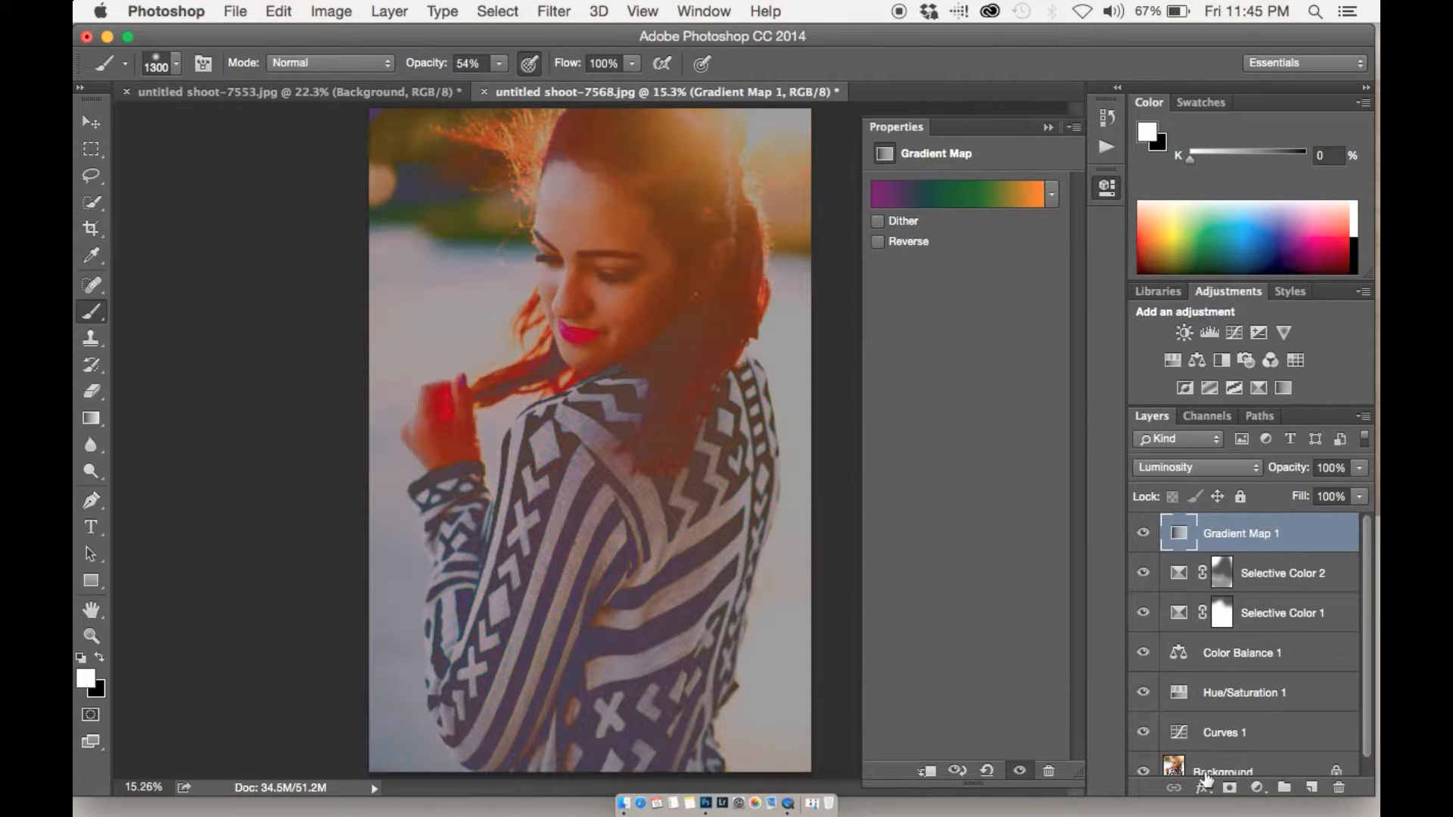
pyautogui.moveTo(1294, 480); pyautogui.dragTo(951, 490)
pyautogui.click(1144, 533)
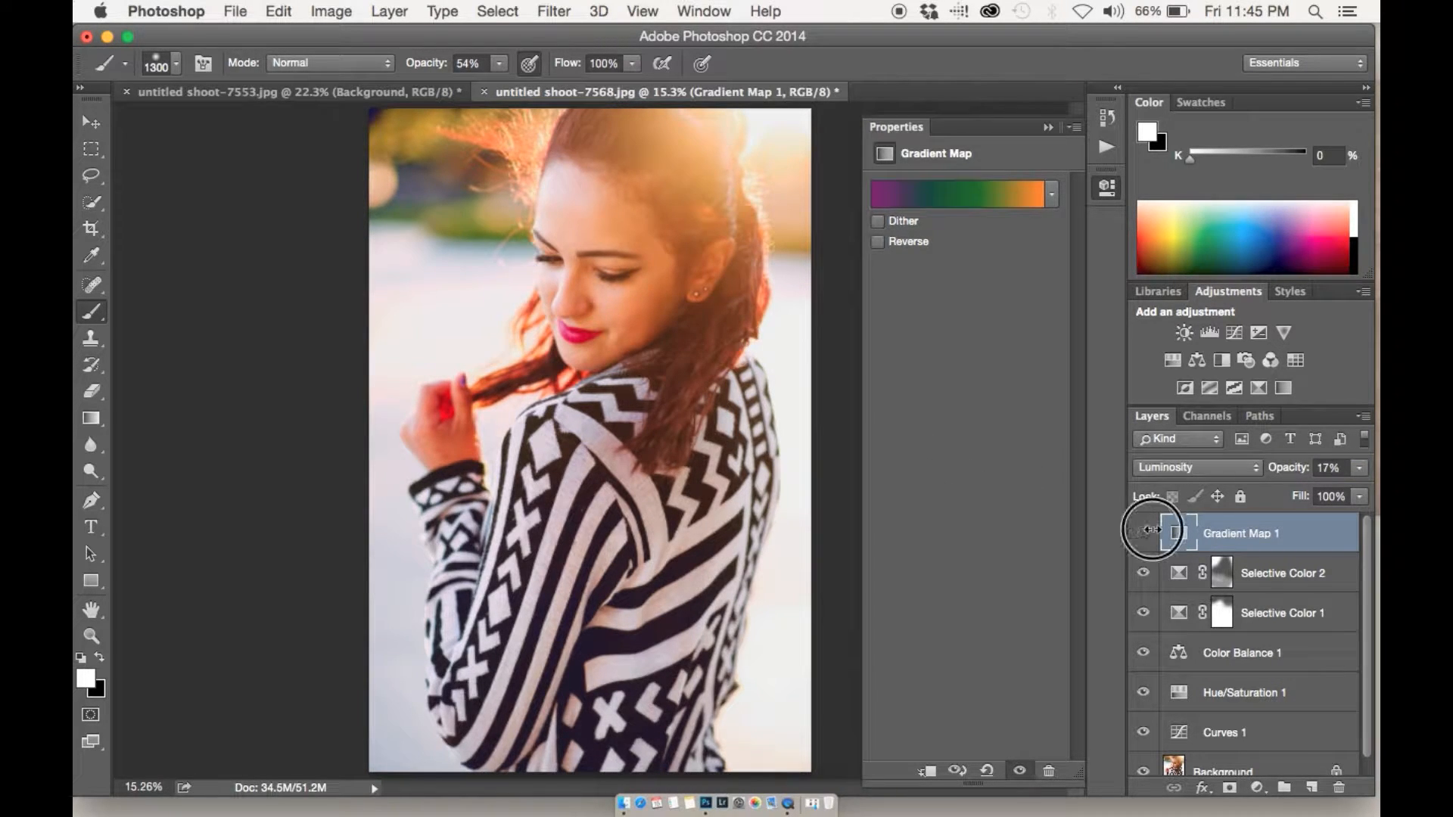
pyautogui.click(1149, 534)
# Step: Try the Soft Light, Hard Light and Overlay blend modes on the Gradient Map layer
pyautogui.click(1190, 468)
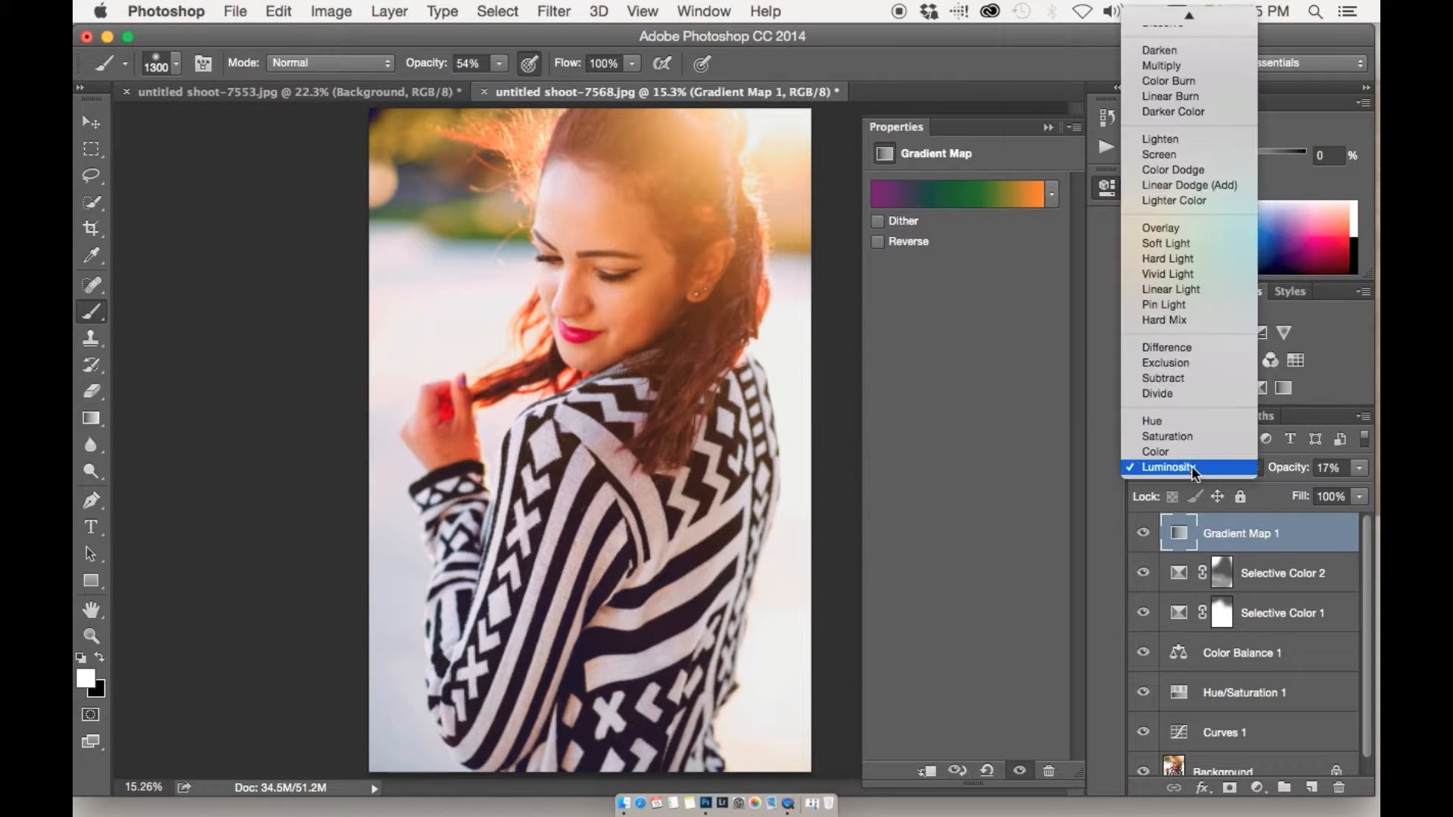
pyautogui.click(1183, 240)
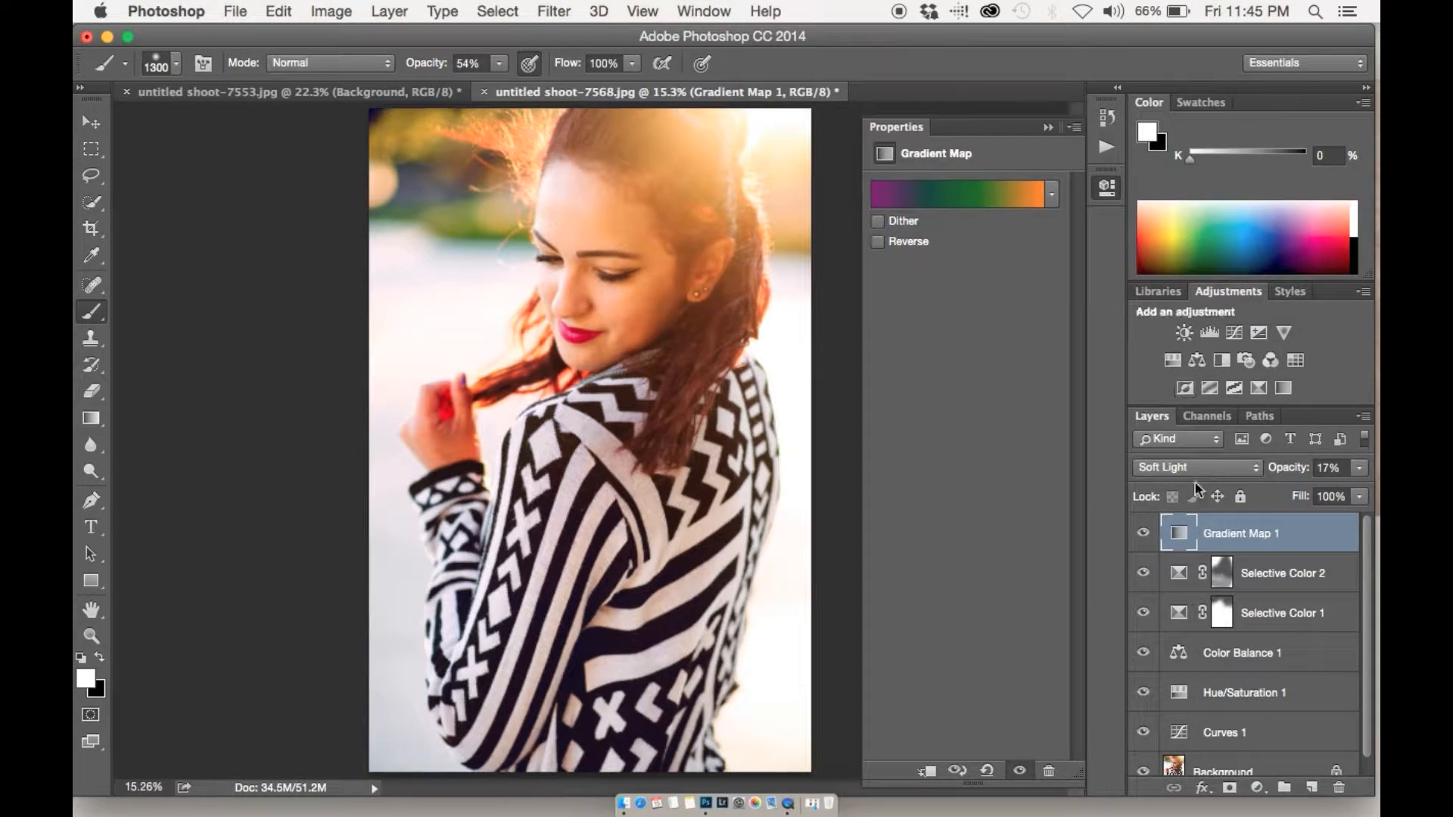
pyautogui.click(1144, 533)
pyautogui.click(1146, 534)
pyautogui.click(1197, 470)
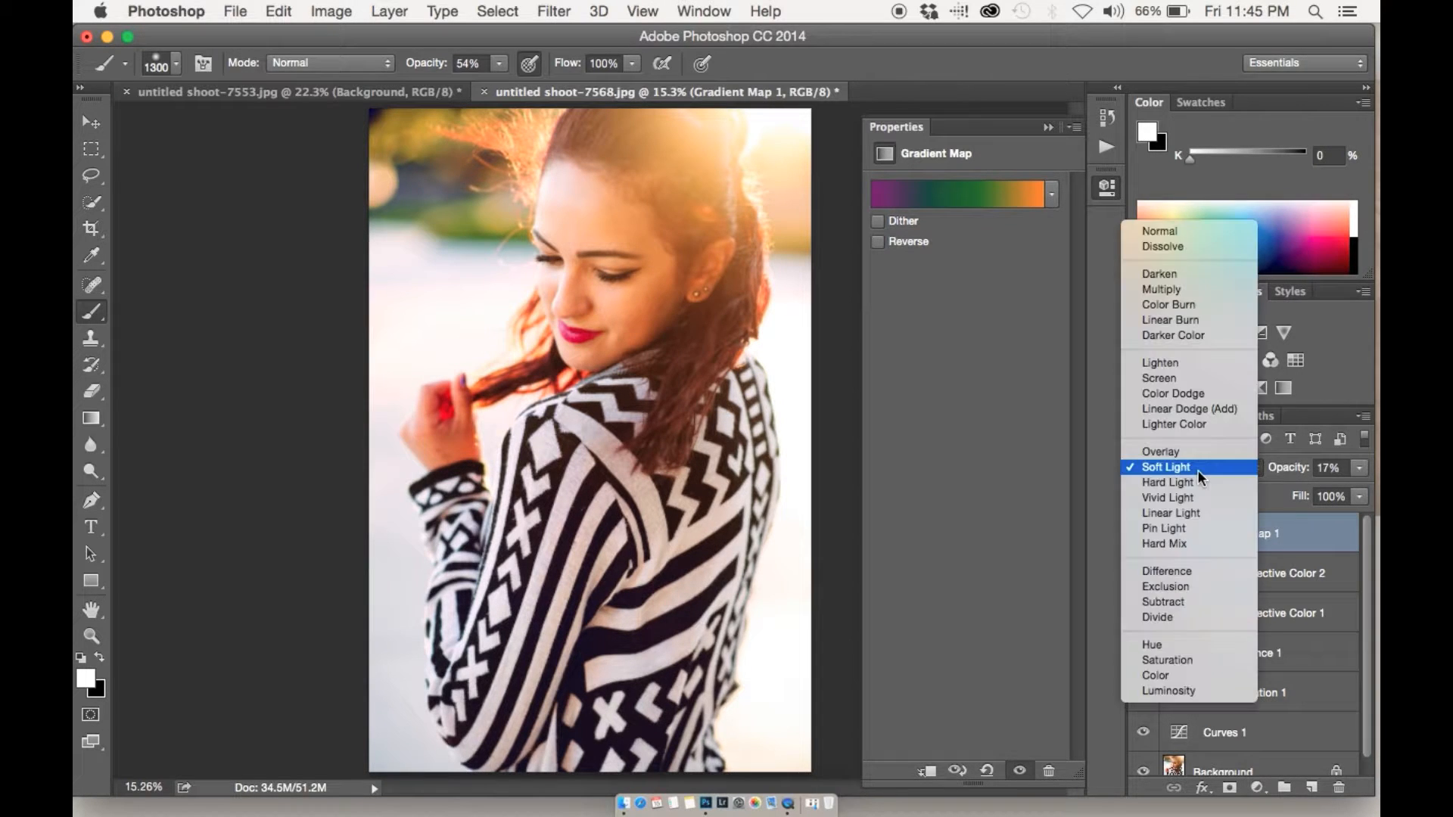
pyautogui.click(1196, 481)
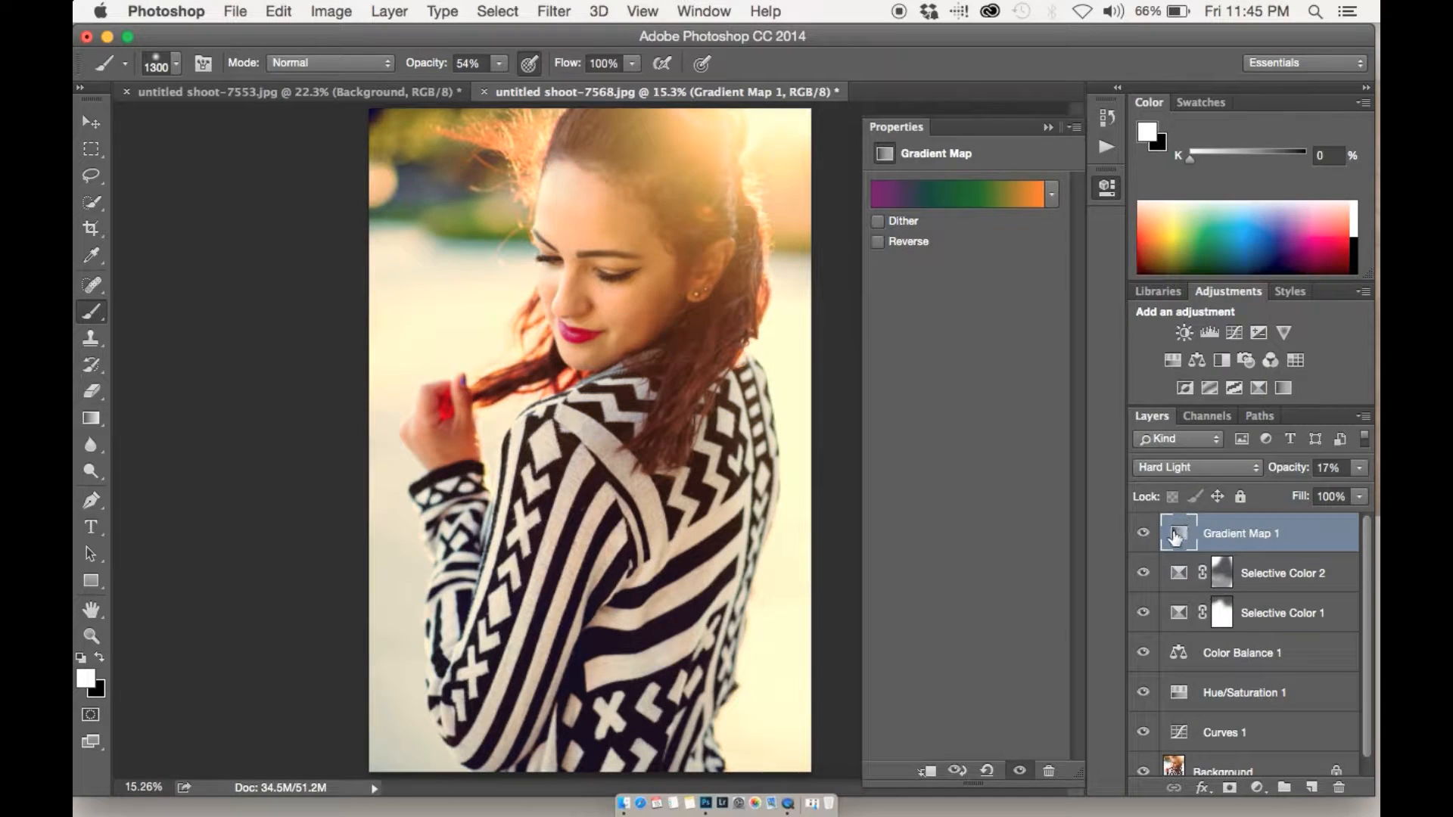
pyautogui.click(1175, 467)
pyautogui.click(1172, 433)
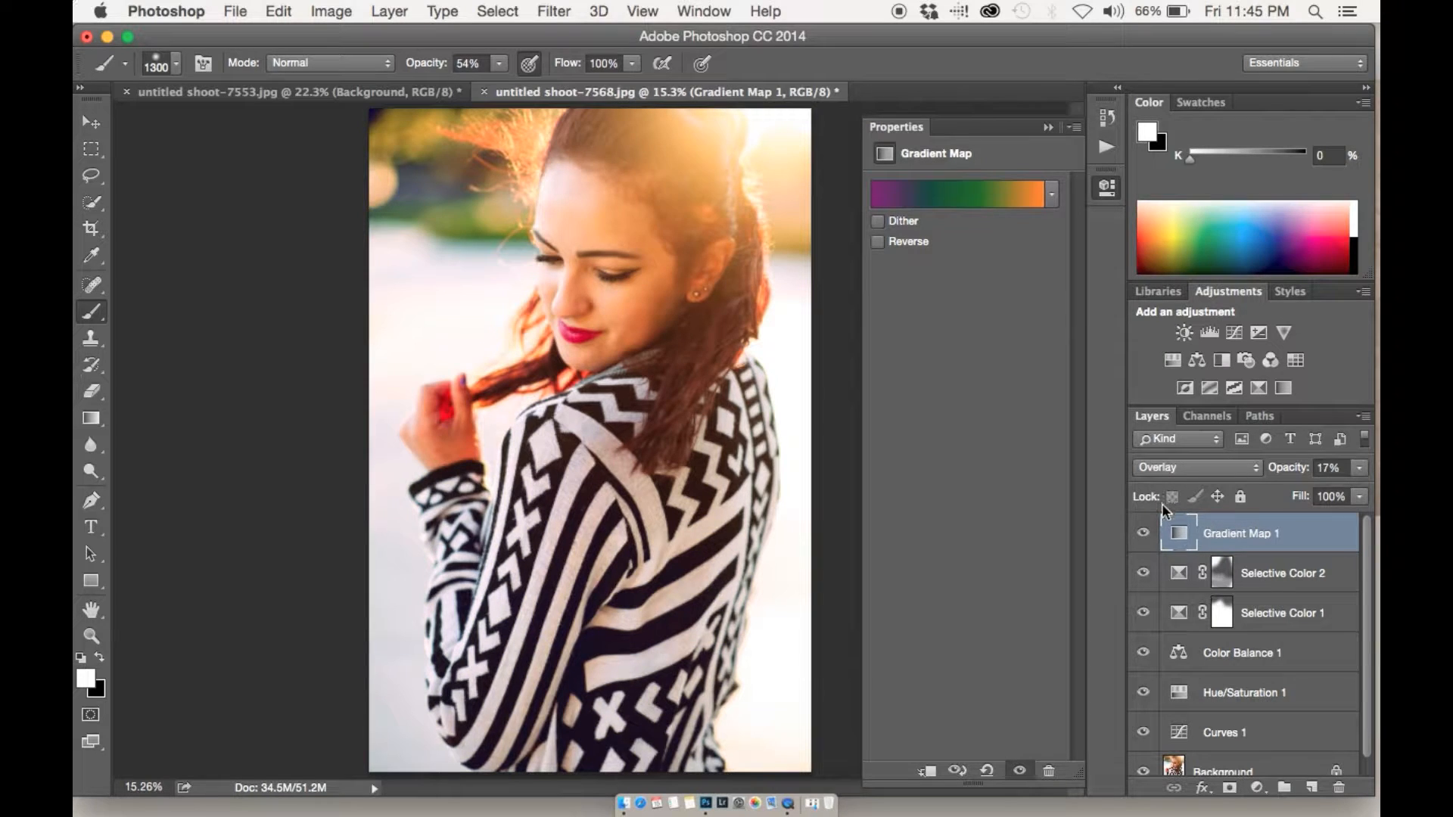
pyautogui.click(1145, 533)
pyautogui.click(1145, 533)
# Step: Set the Gradient Map layer to Lighten blend mode at 33% opacity and toggle its visibility to compare
pyautogui.click(1194, 468)
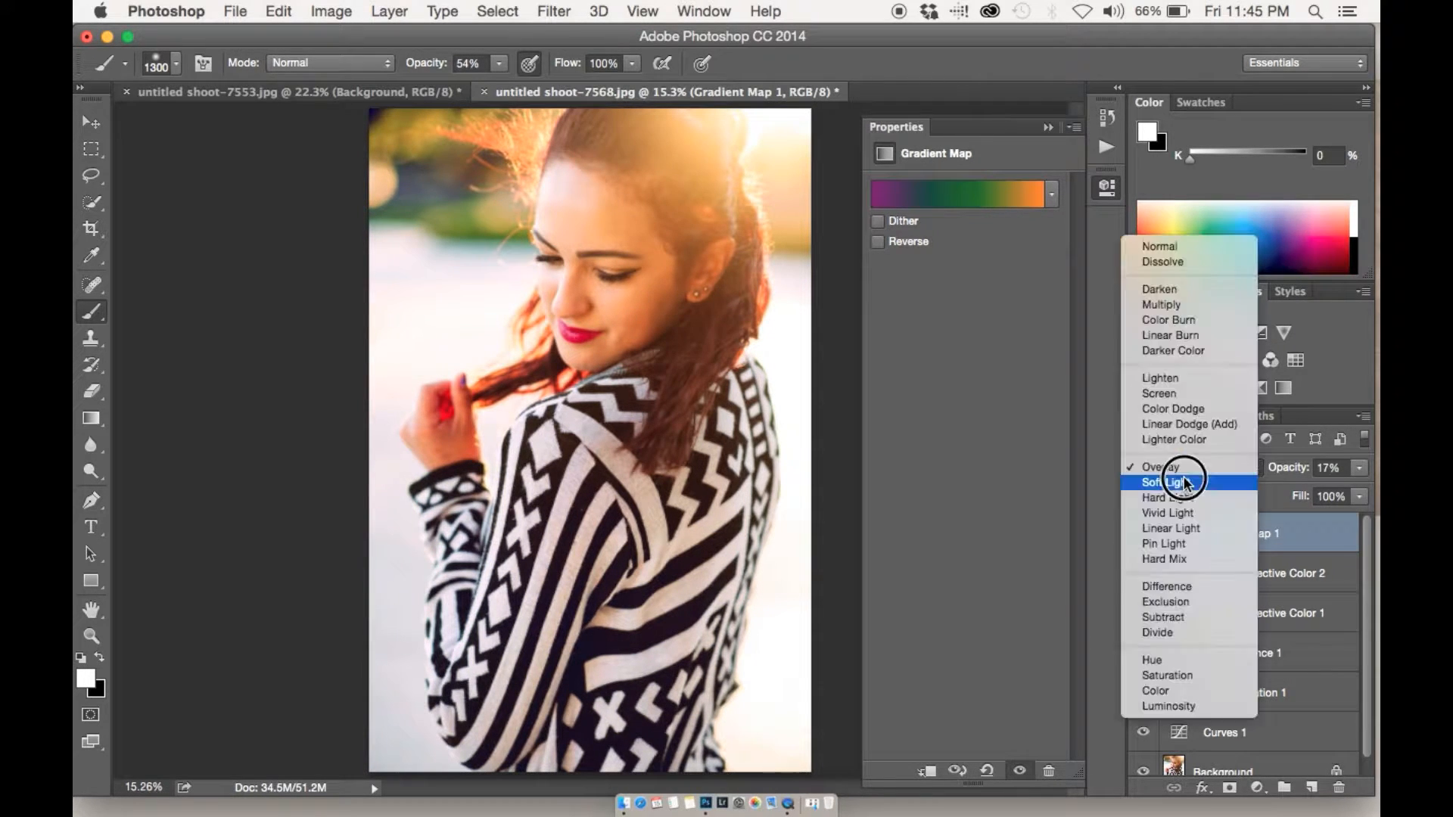
pyautogui.click(1188, 383)
pyautogui.click(1145, 536)
pyautogui.click(1144, 534)
pyautogui.click(1332, 469)
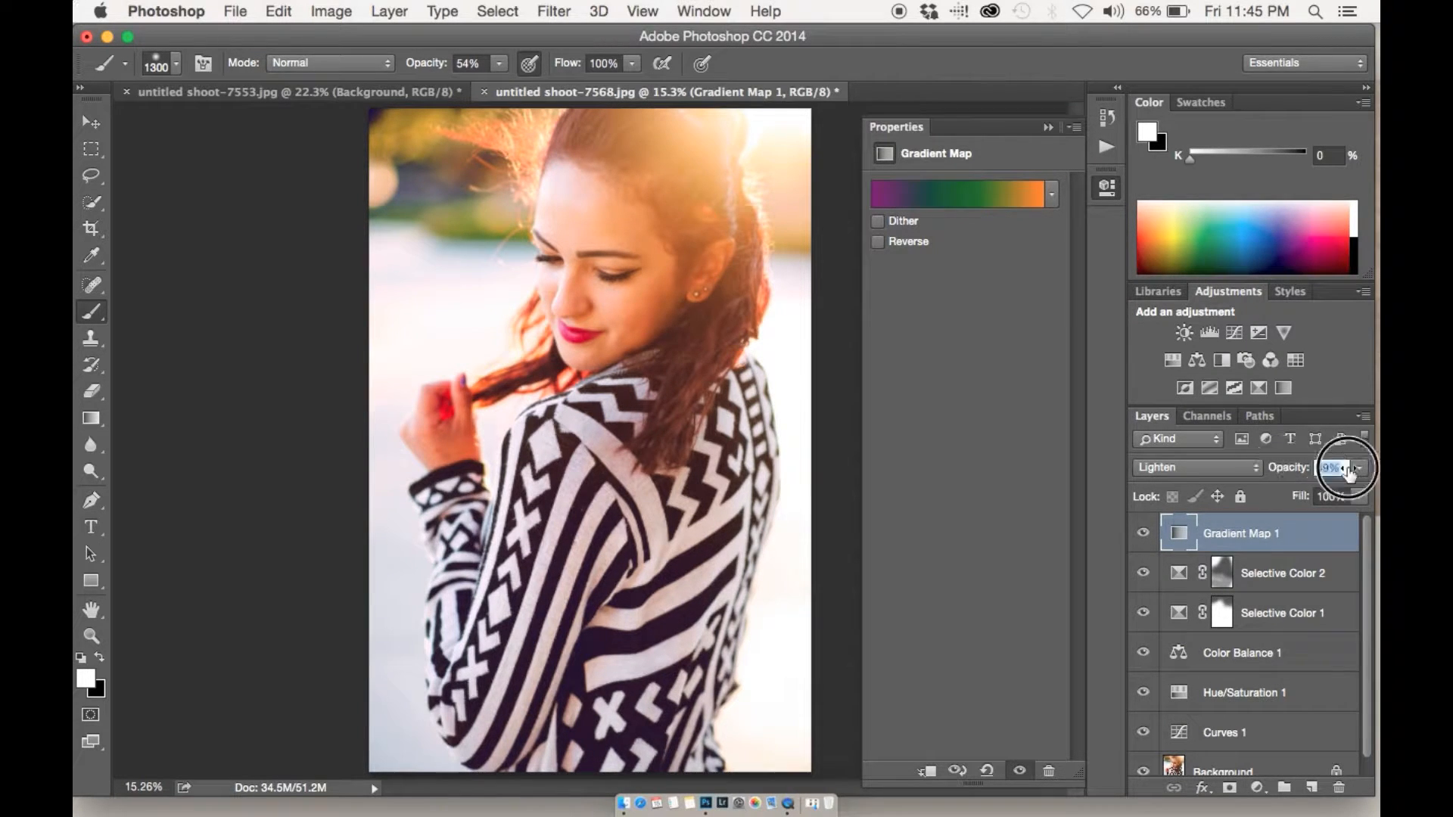
pyautogui.write('60')
pyautogui.moveTo(1340, 476); pyautogui.dragTo(1313, 481)
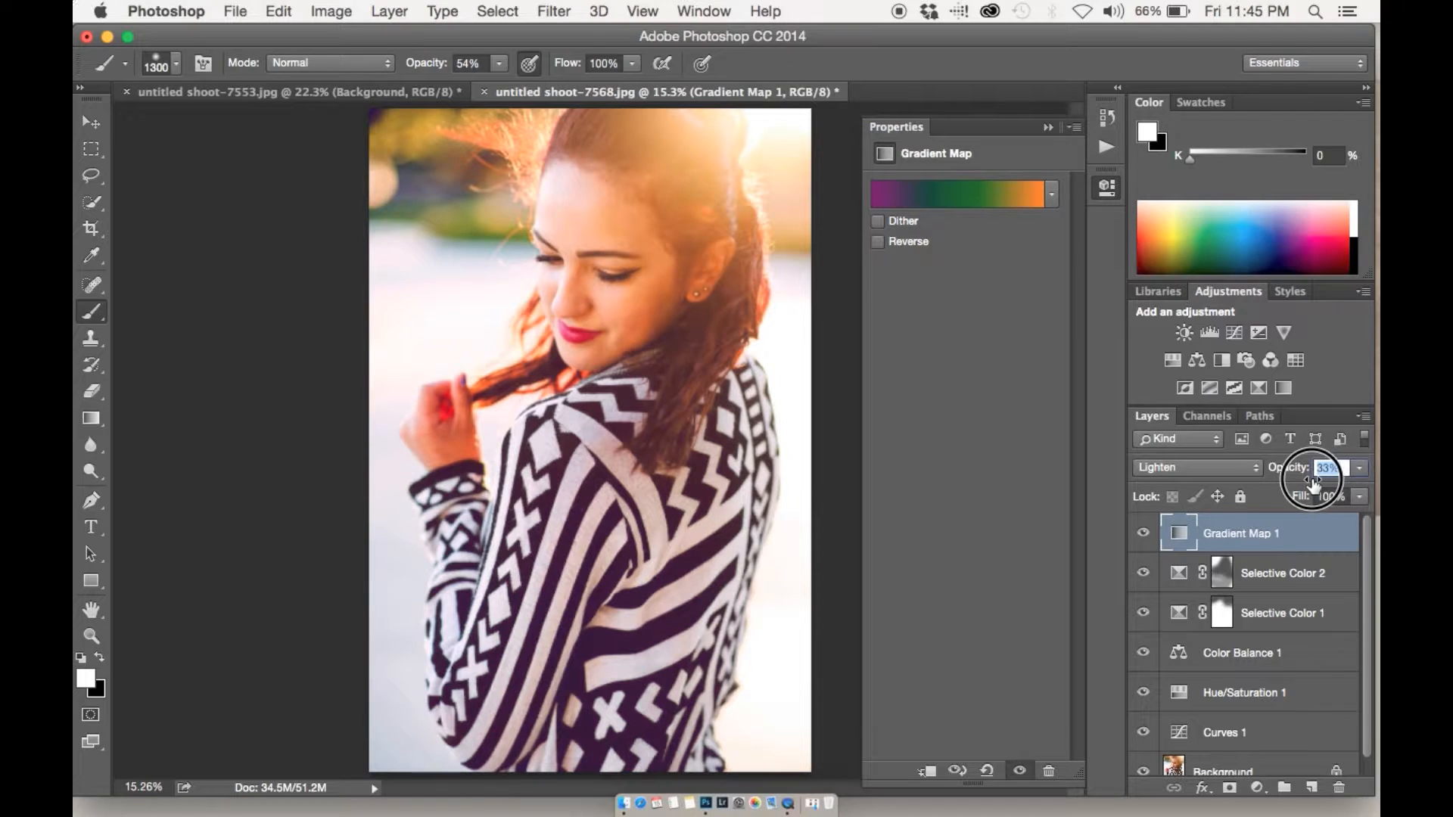
pyautogui.click(1144, 535)
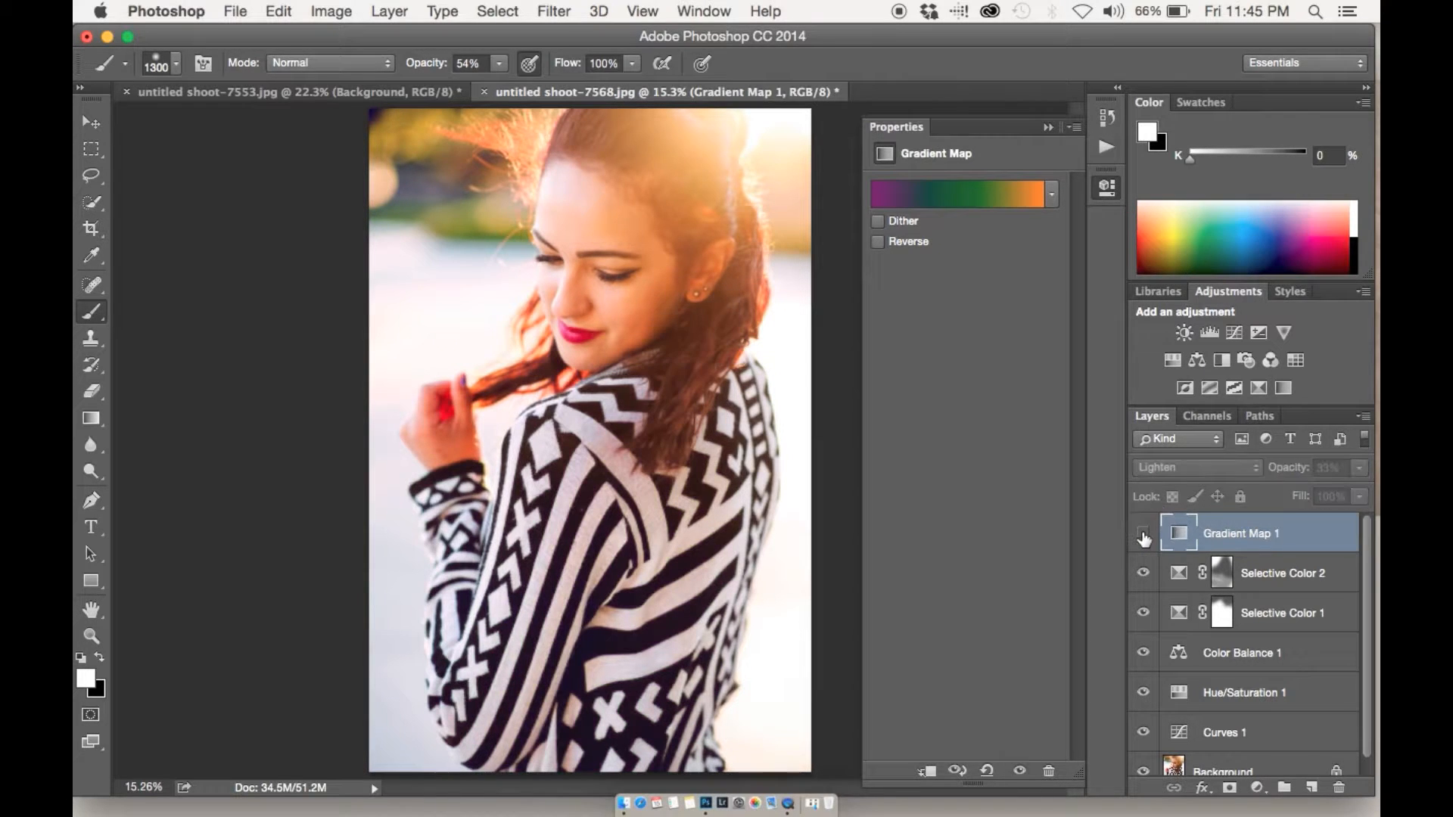
pyautogui.click(1144, 535)
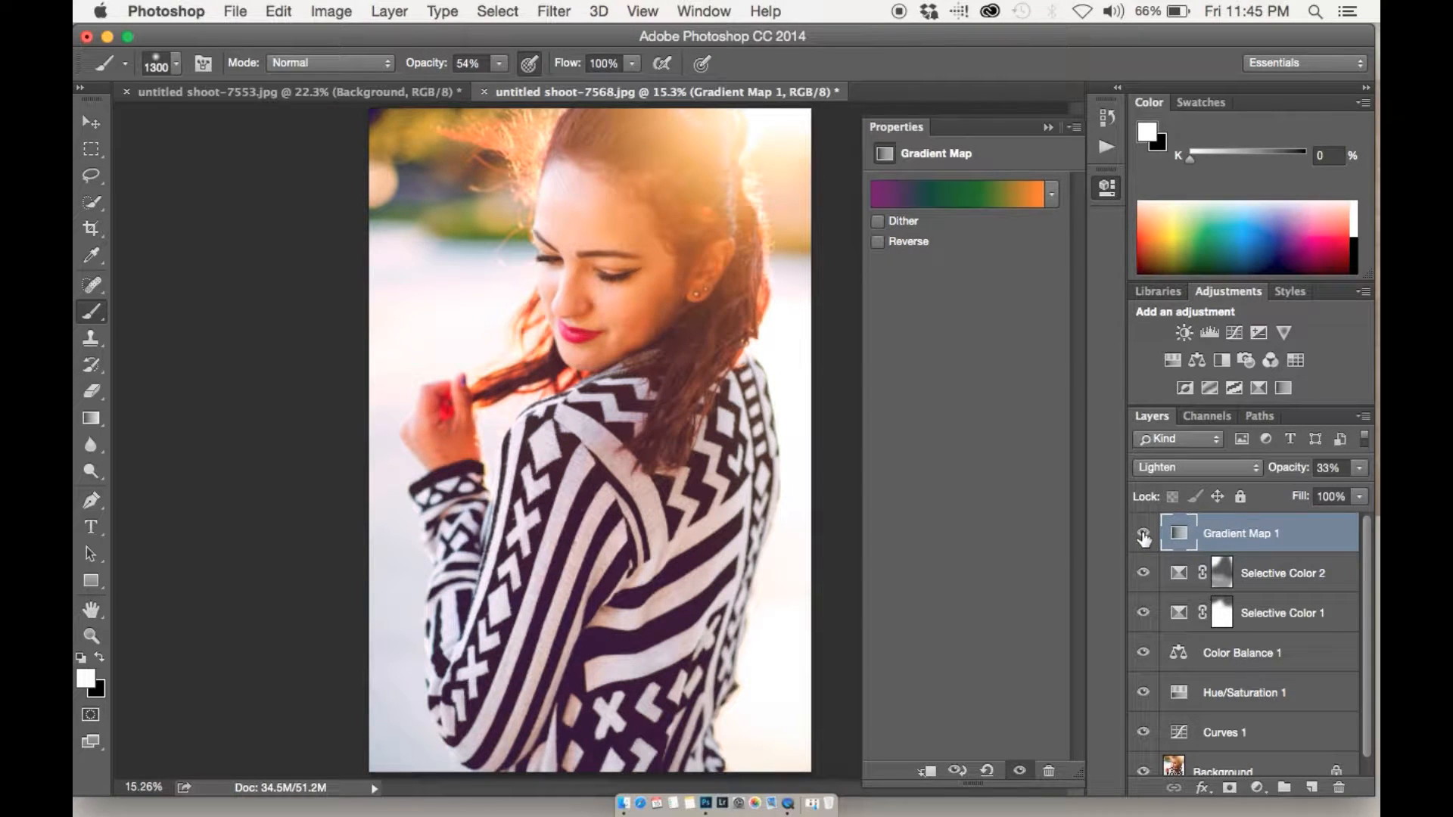
pyautogui.click(1143, 535)
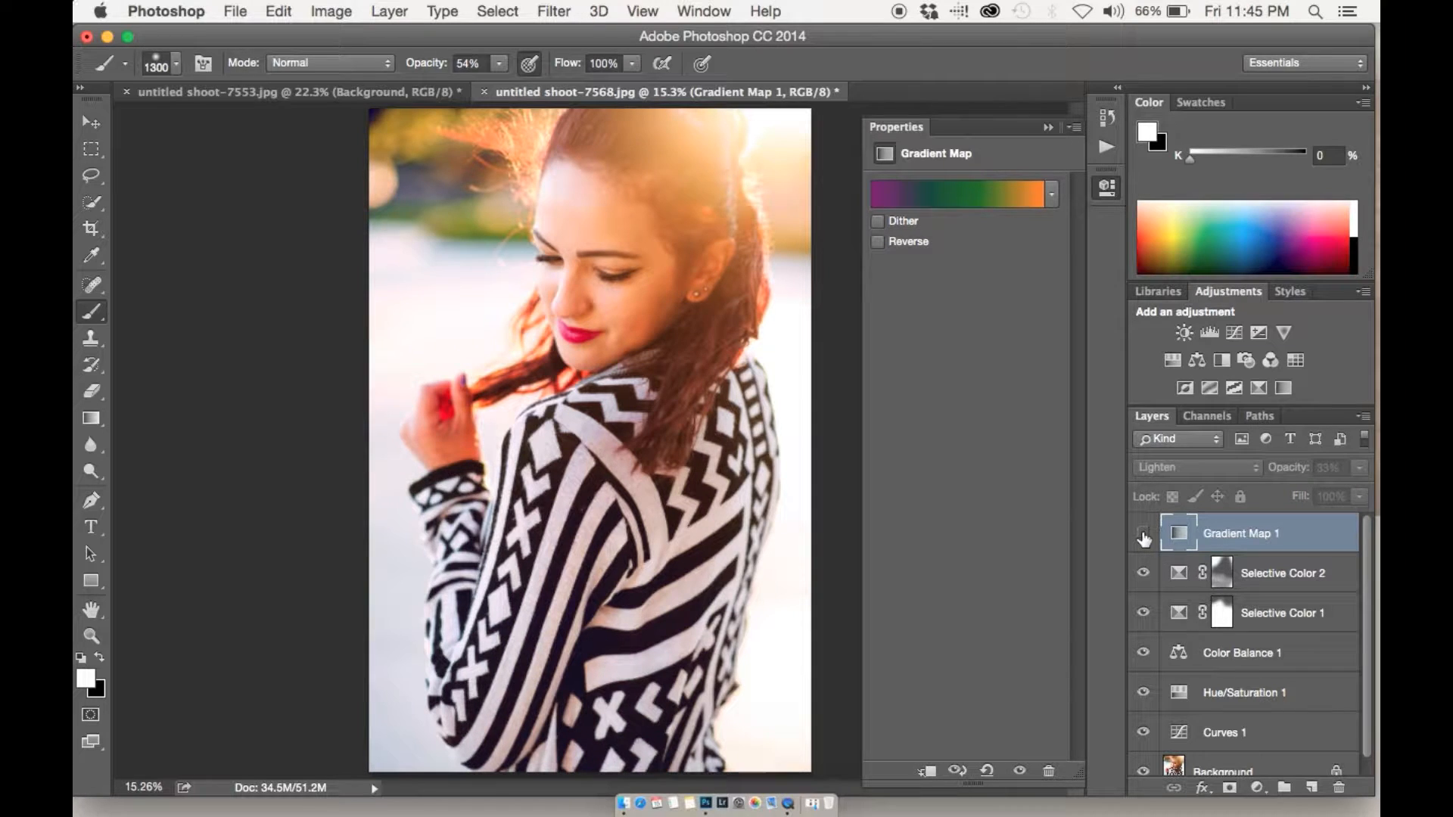
# Step: Try the Multiply, Darken, Color and Luminosity blend modes on the Gradient Map layer
pyautogui.click(1144, 534)
pyautogui.click(1158, 470)
pyautogui.click(1160, 389)
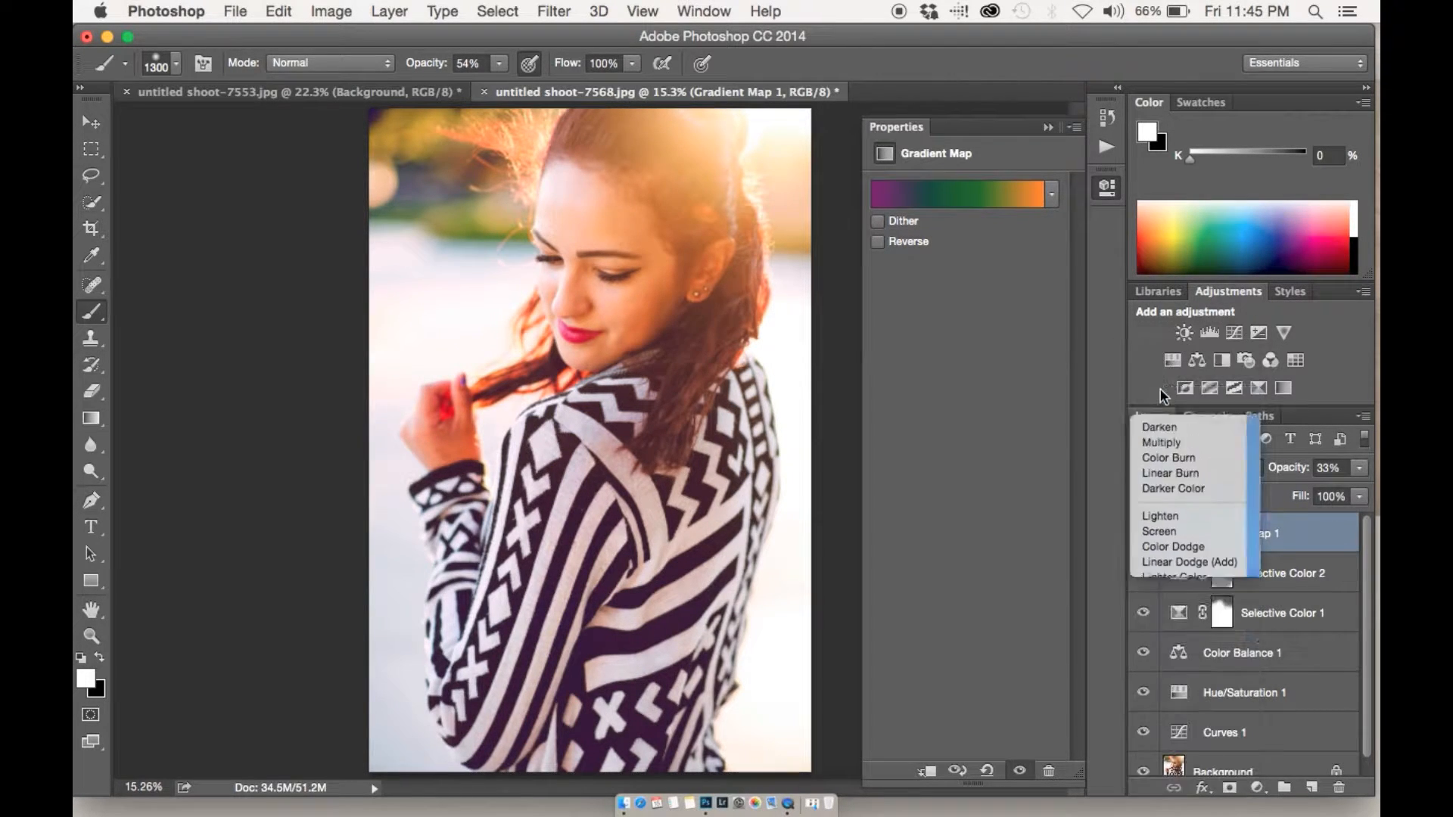
pyautogui.click(1164, 475)
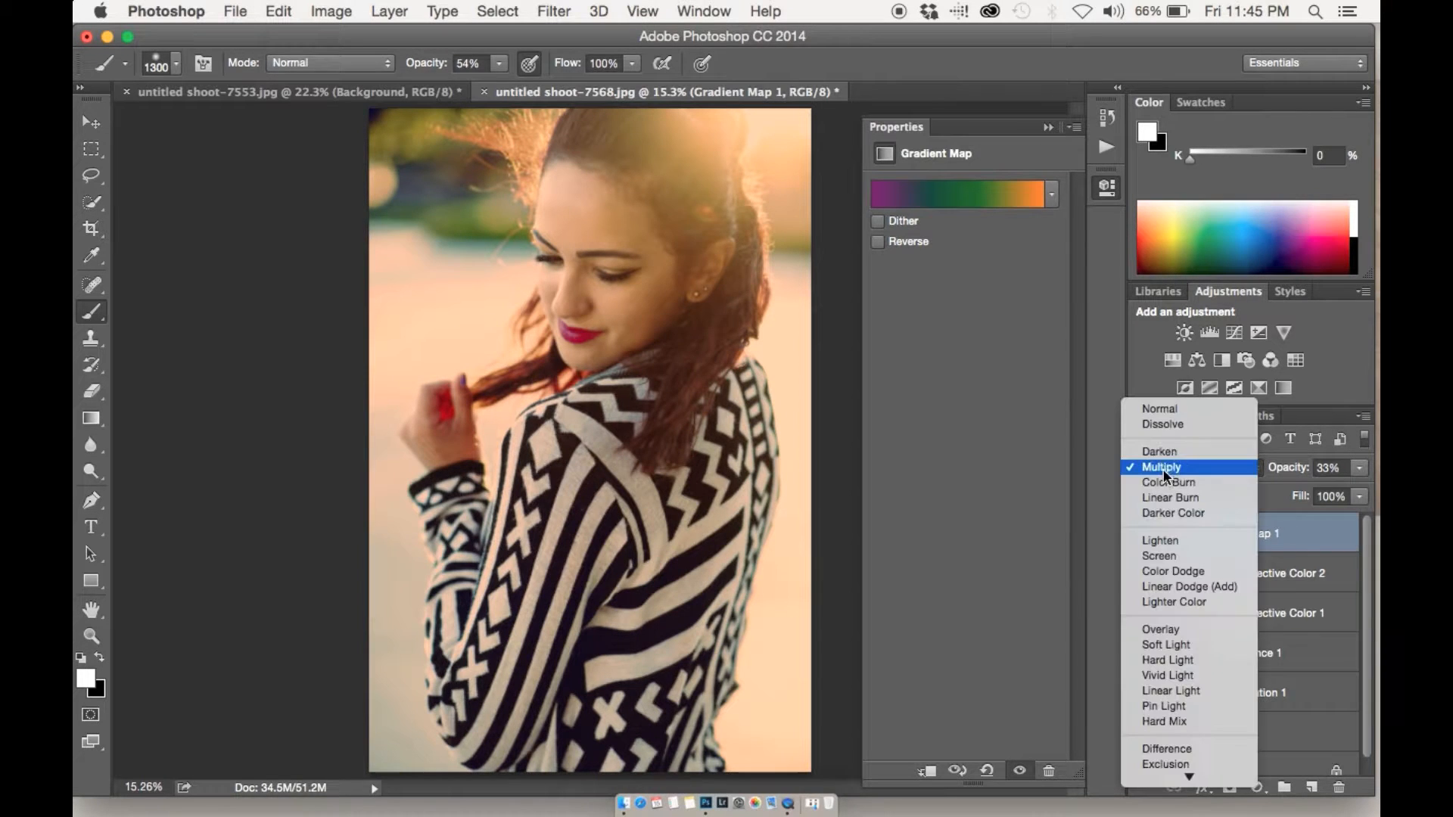
pyautogui.click(1164, 448)
pyautogui.click(1169, 463)
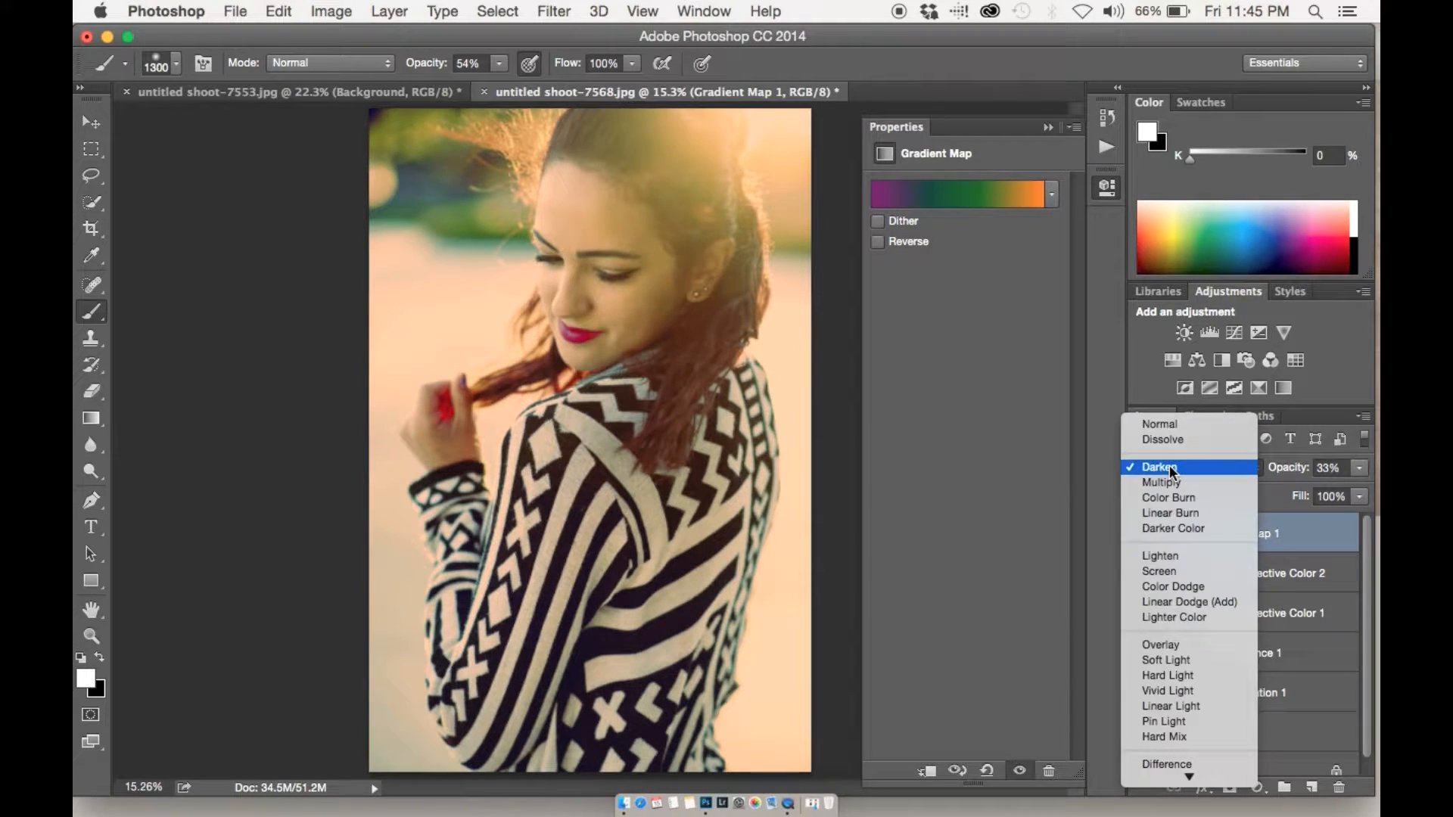
pyautogui.moveTo(1197, 669); pyautogui.dragTo(1183, 760)
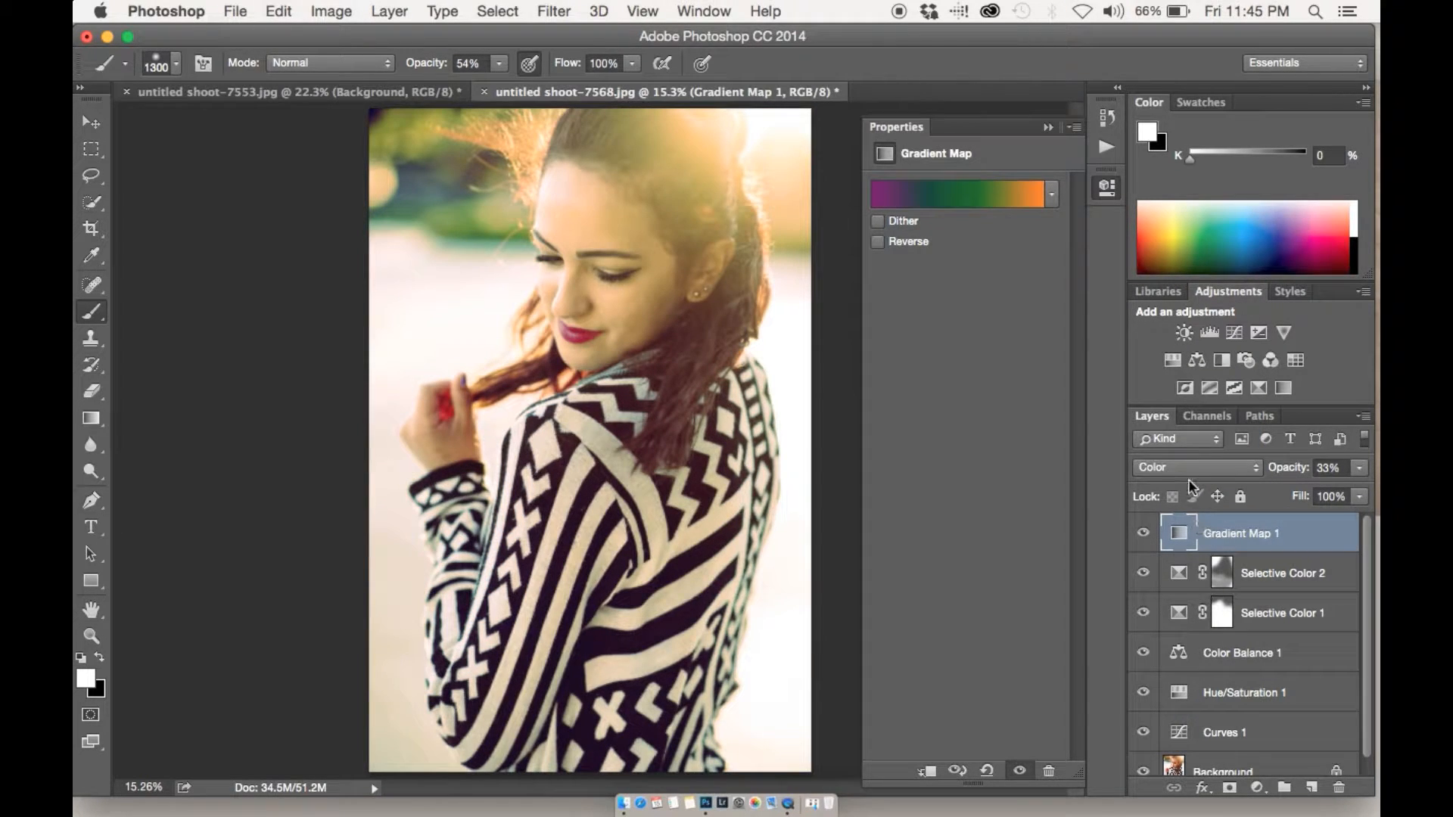
pyautogui.click(1189, 469)
pyautogui.click(1187, 479)
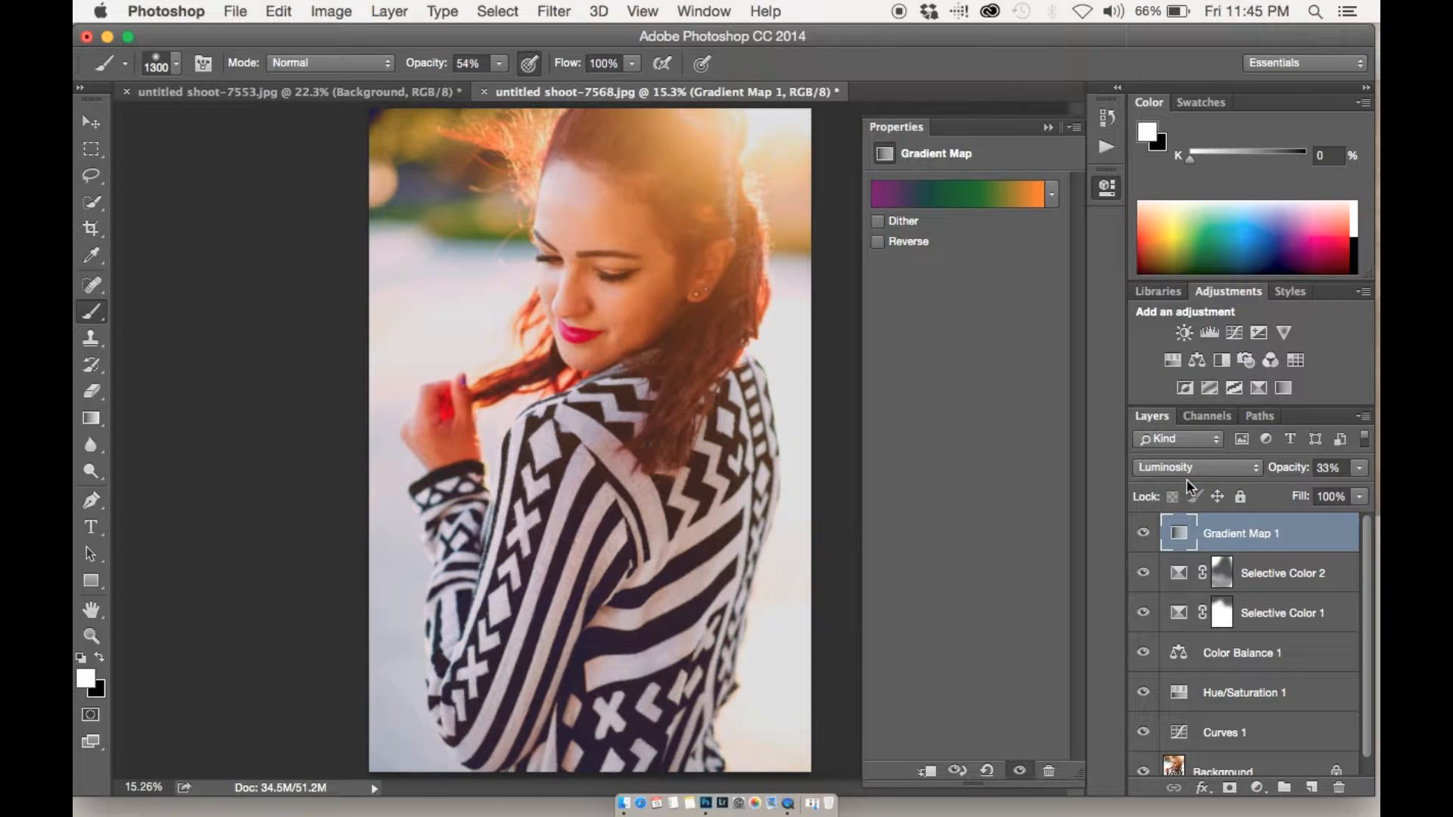
# Step: Delete the Gradient Map adjustment layer
pyautogui.moveTo(1287, 468); pyautogui.dragTo(915, 494)
pyautogui.press('BackSpace')
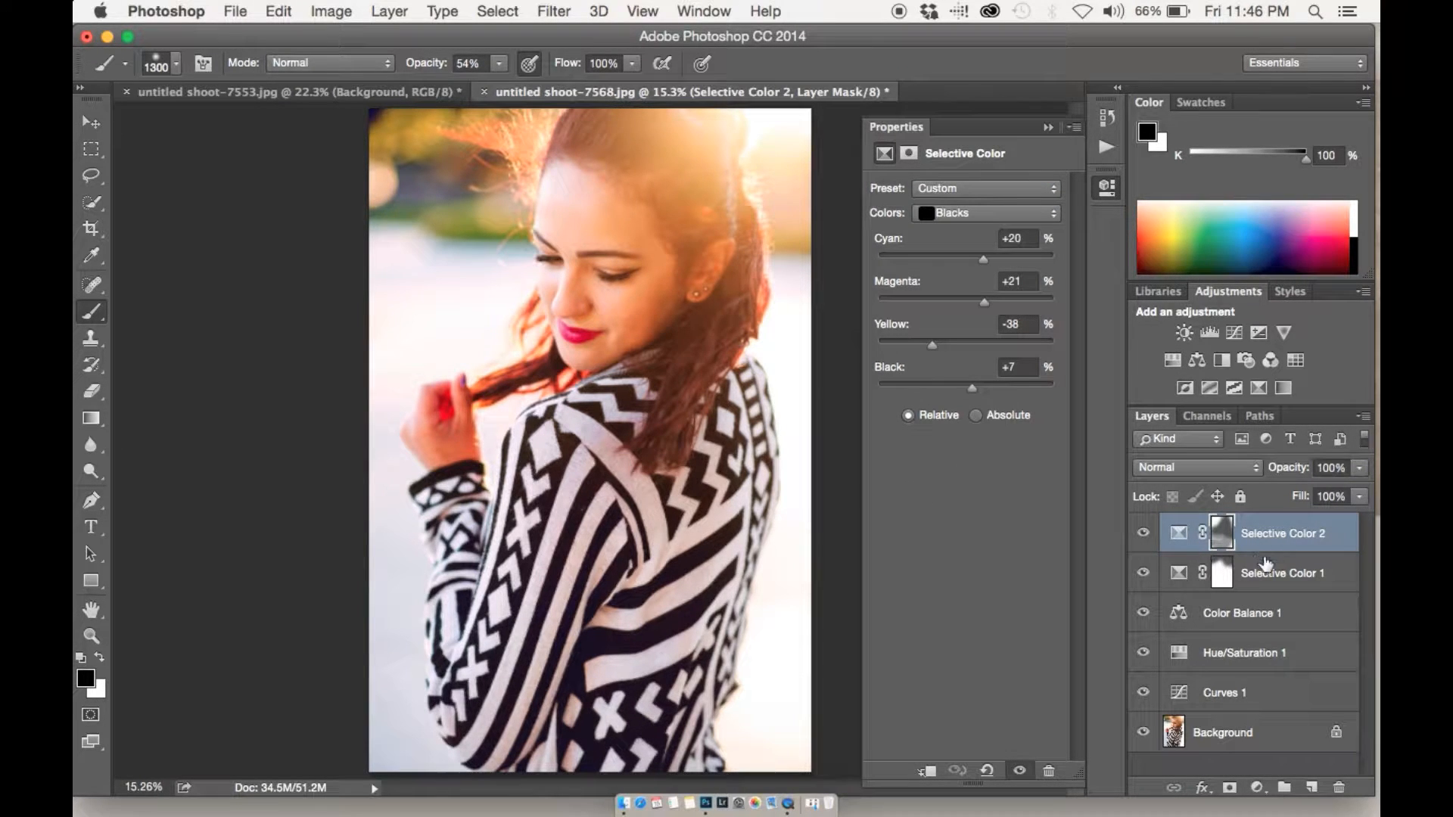
pyautogui.press('Return')
# Step: Group the adjustment layers from Curves 1 through Selective Color 2 and toggle the group's visibility to compare before and after
pyautogui.keyDown('shift'); pyautogui.click(1279, 694); pyautogui.keyUp('shift')
pyautogui.press('super+g')
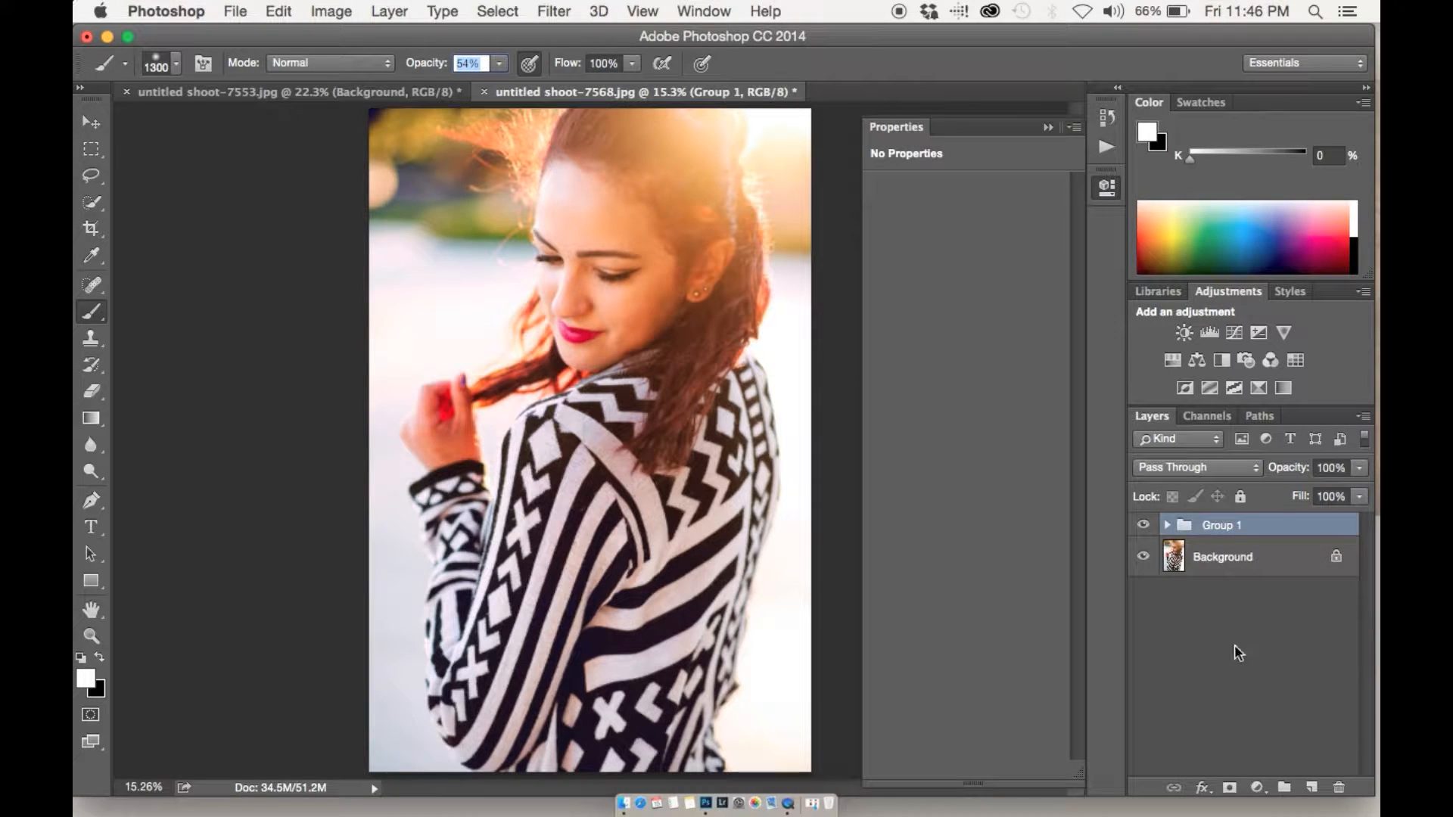
pyautogui.click(1220, 625)
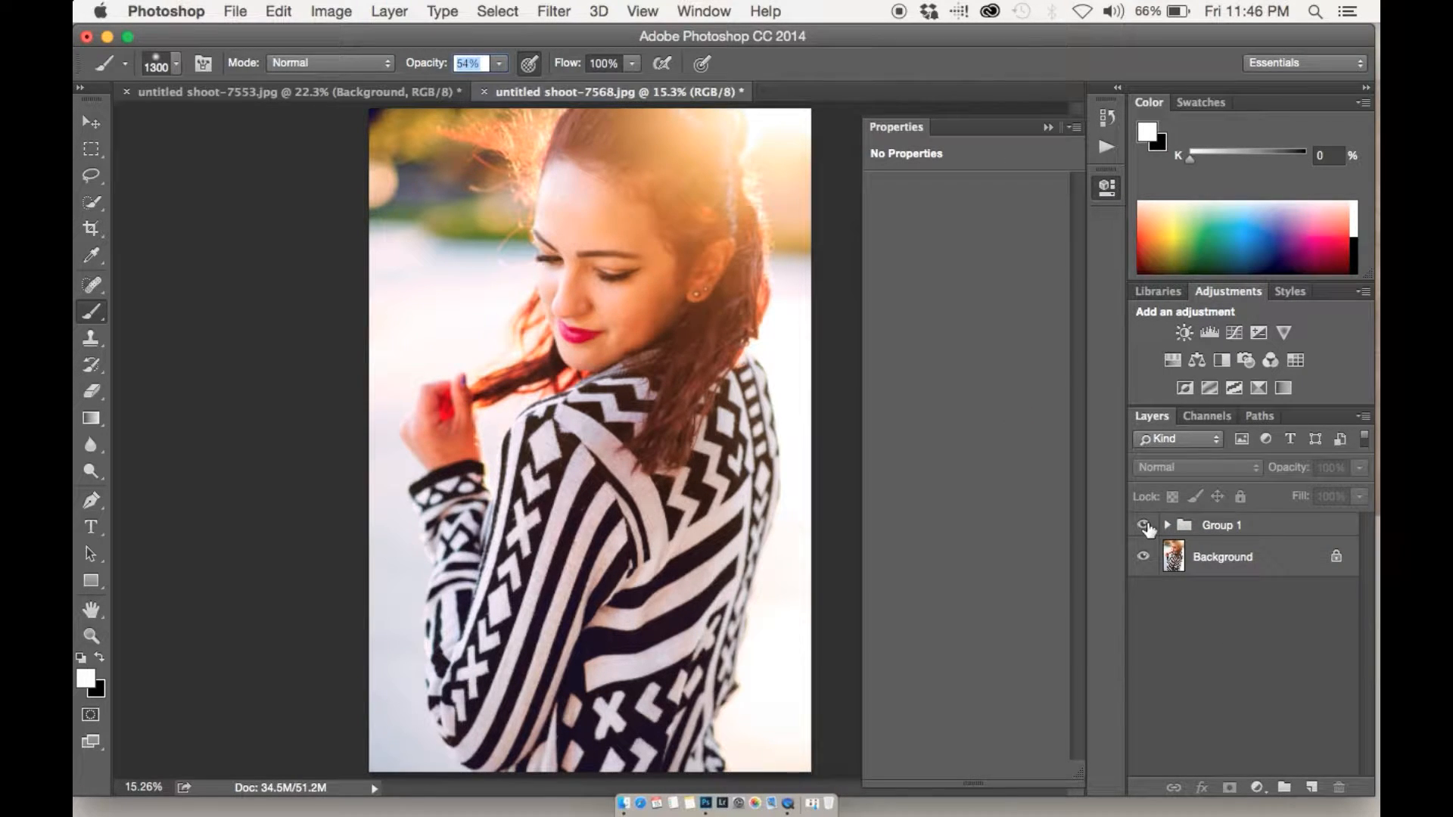
pyautogui.press('super+z')
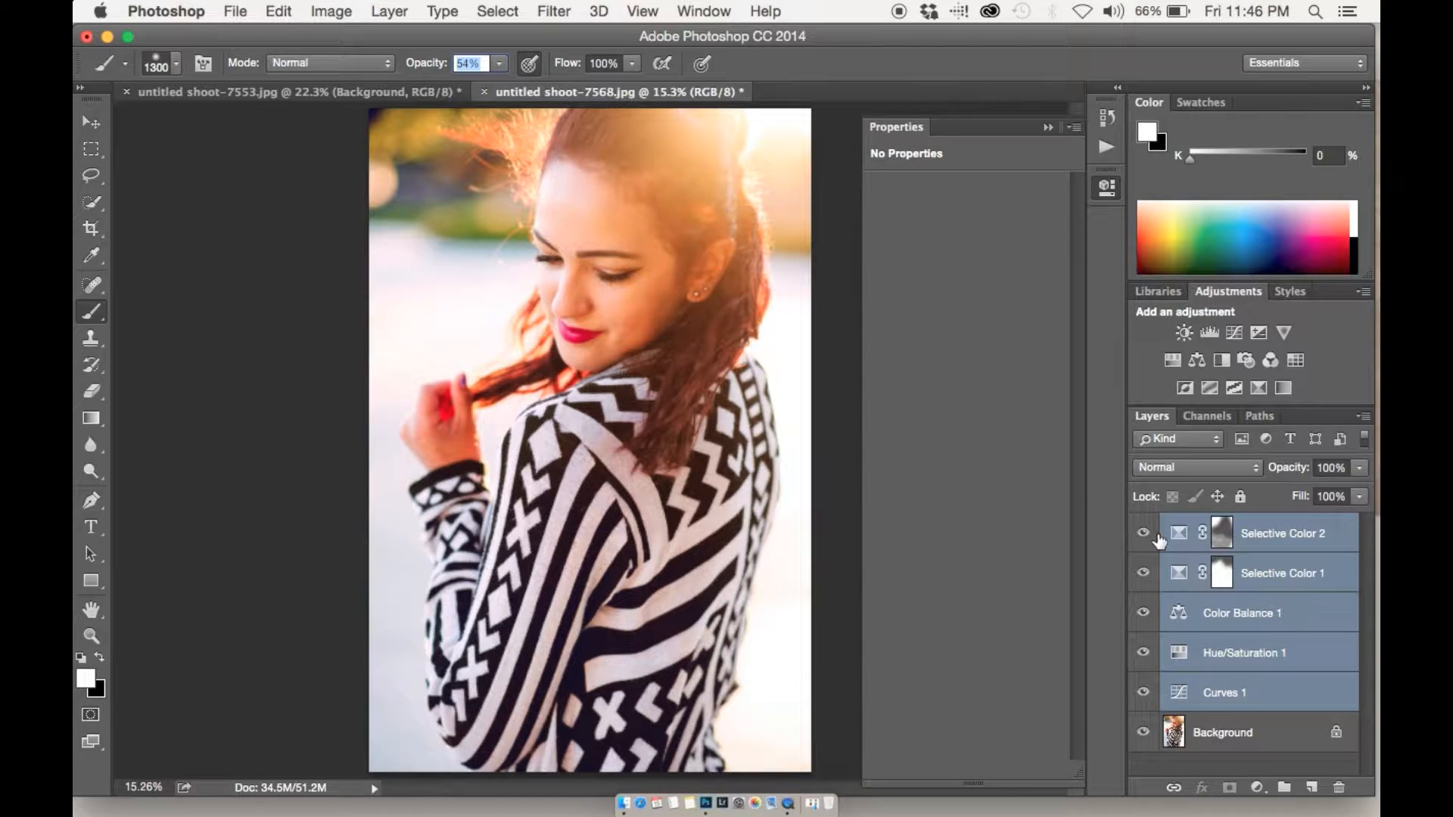
pyautogui.press('super+g')
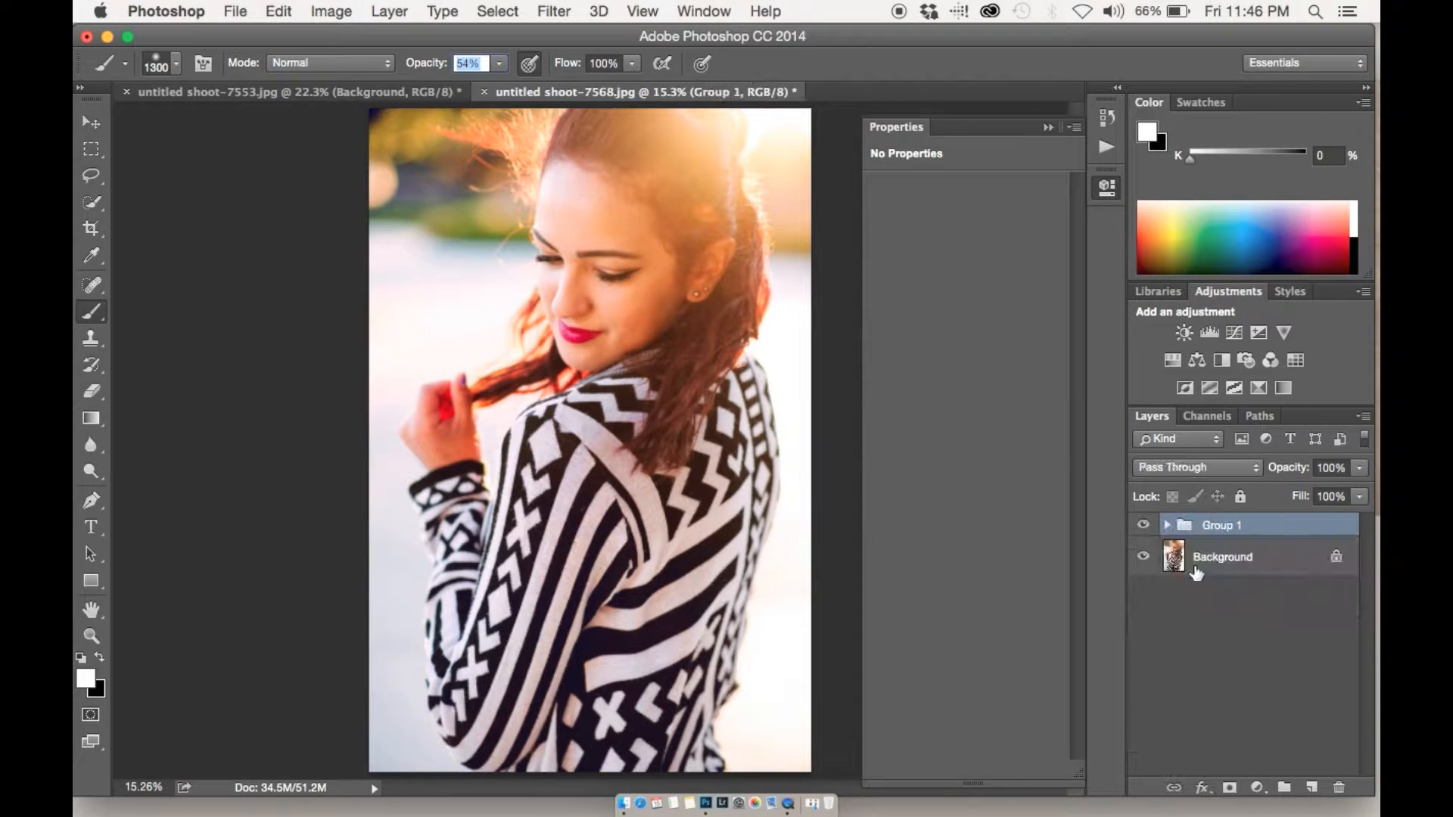
pyautogui.click(1143, 525)
pyautogui.click(1143, 526)
pyautogui.click(1270, 650)
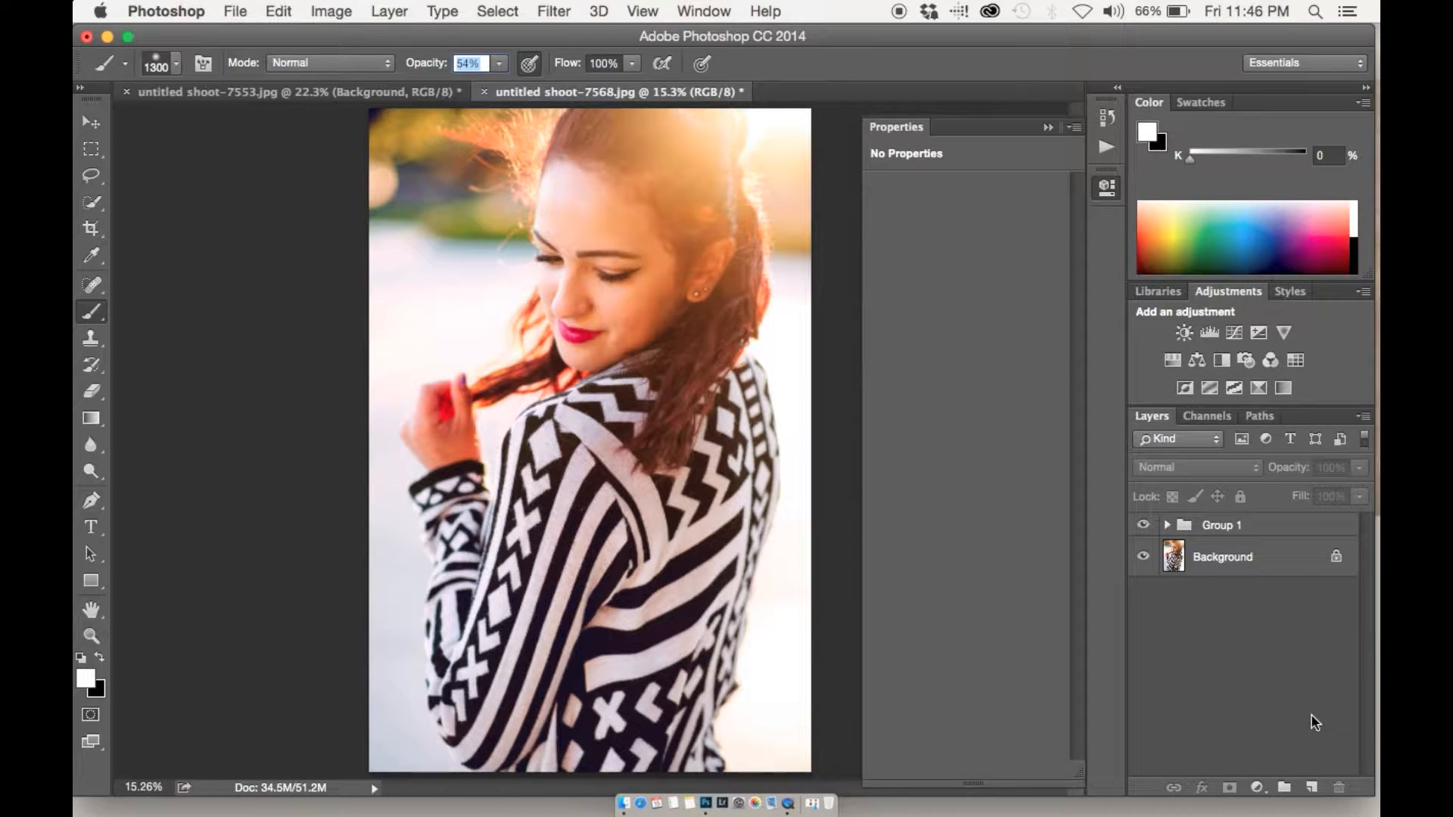
# Step: Add a Solid Color fill layer above Group 1 using the yellow-orange color efc23a
pyautogui.click(1257, 787)
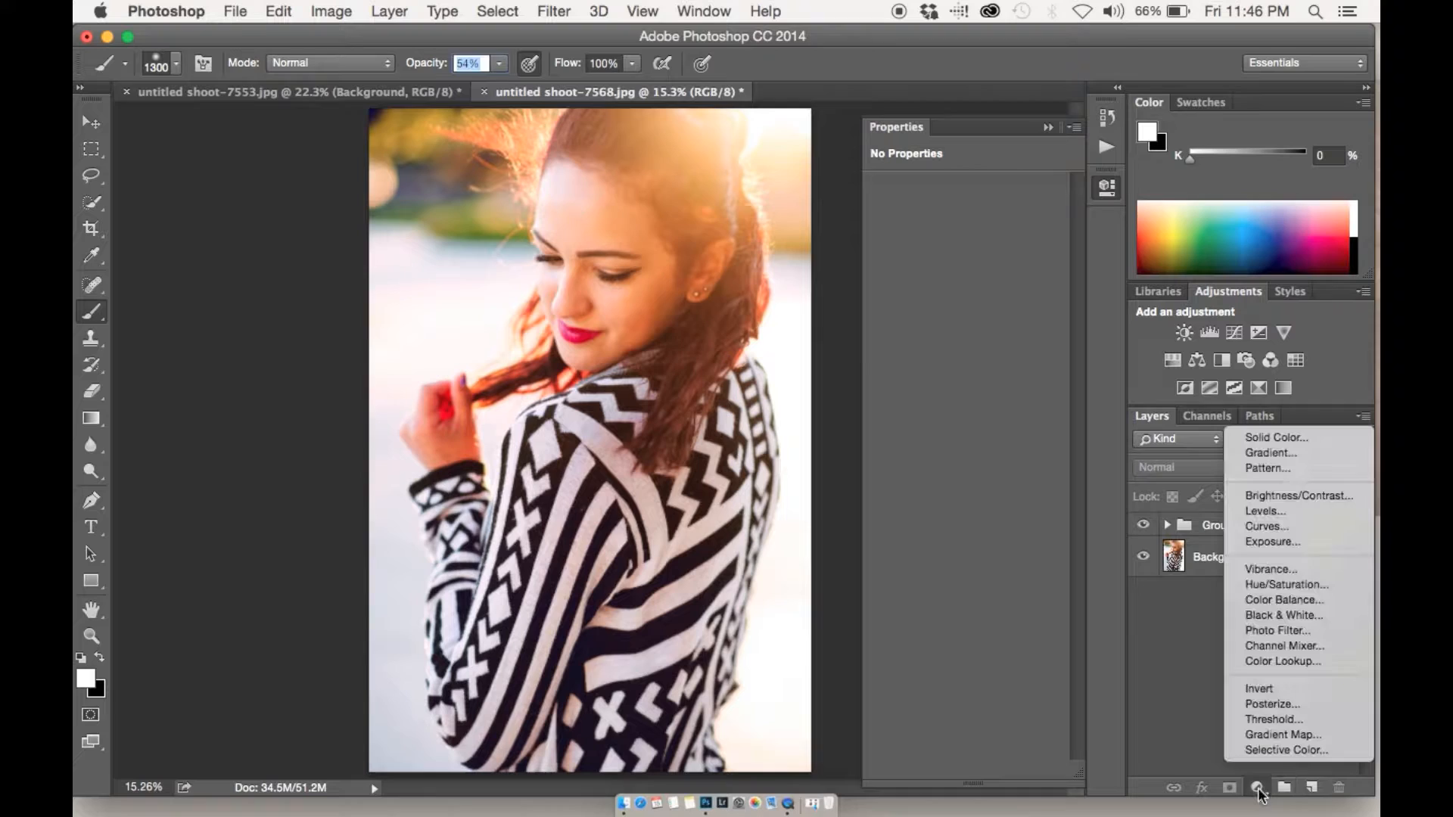
pyautogui.click(1296, 437)
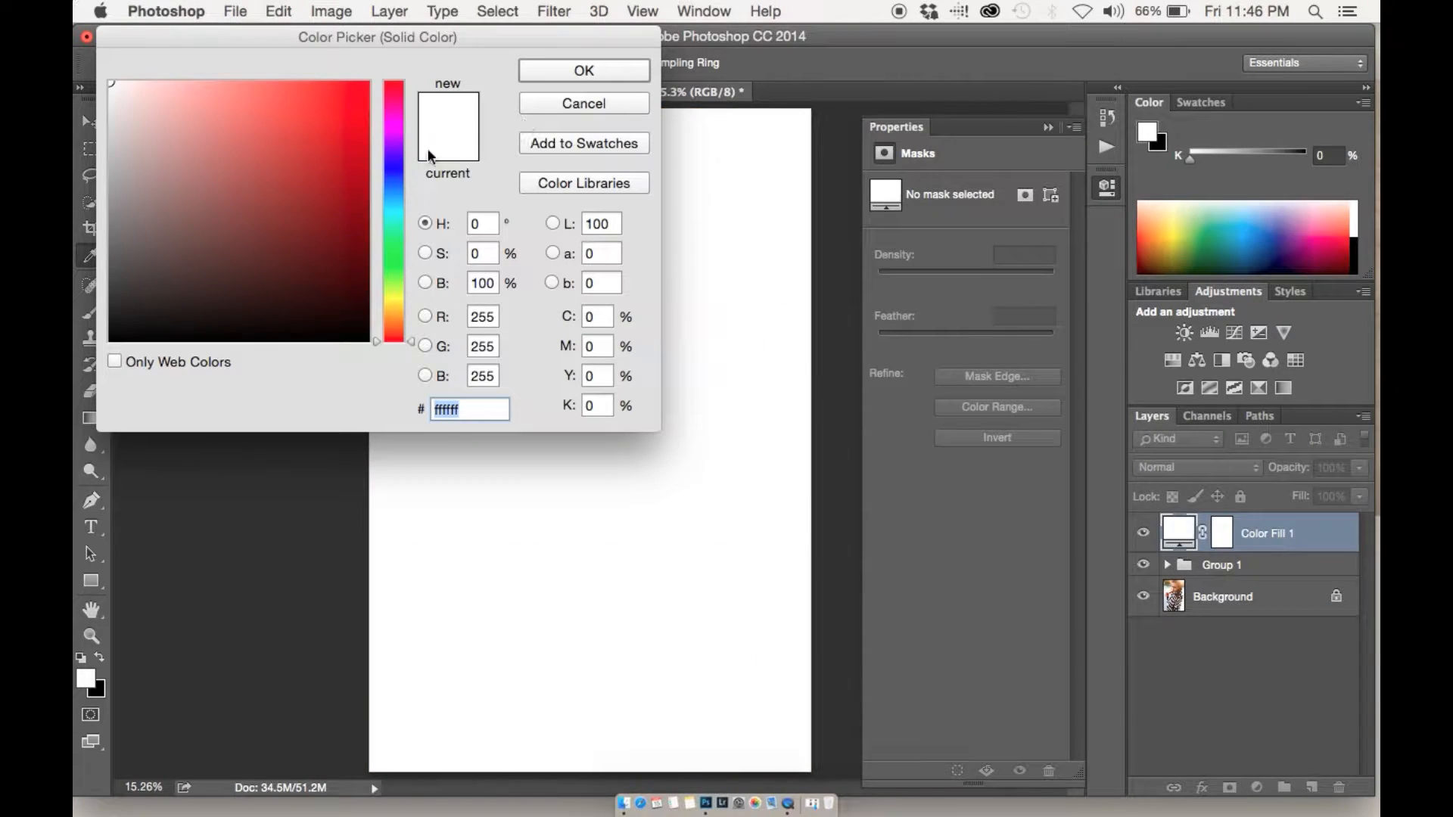
pyautogui.click(394, 284)
pyautogui.moveTo(393, 277); pyautogui.dragTo(395, 309)
pyautogui.moveTo(288, 121)
pyautogui.mouseDown()
pyautogui.moveTo(293, 65)
pyautogui.moveTo(305, 96)
pyautogui.mouseUp()
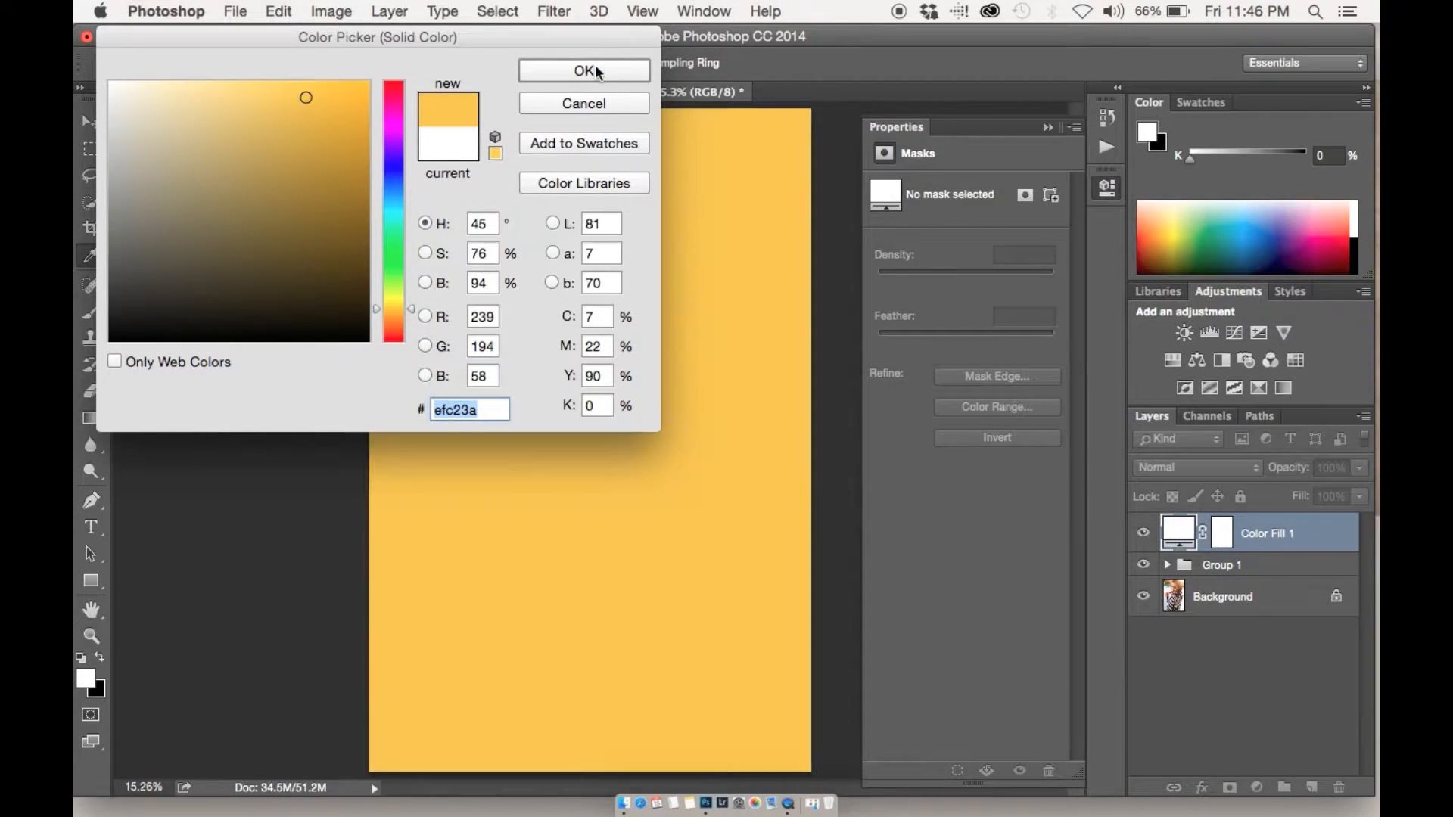
pyautogui.click(584, 71)
# Step: Set the yellow-orange fill layer to Soft Light blend mode and toggle its visibility to compare
pyautogui.click(1181, 467)
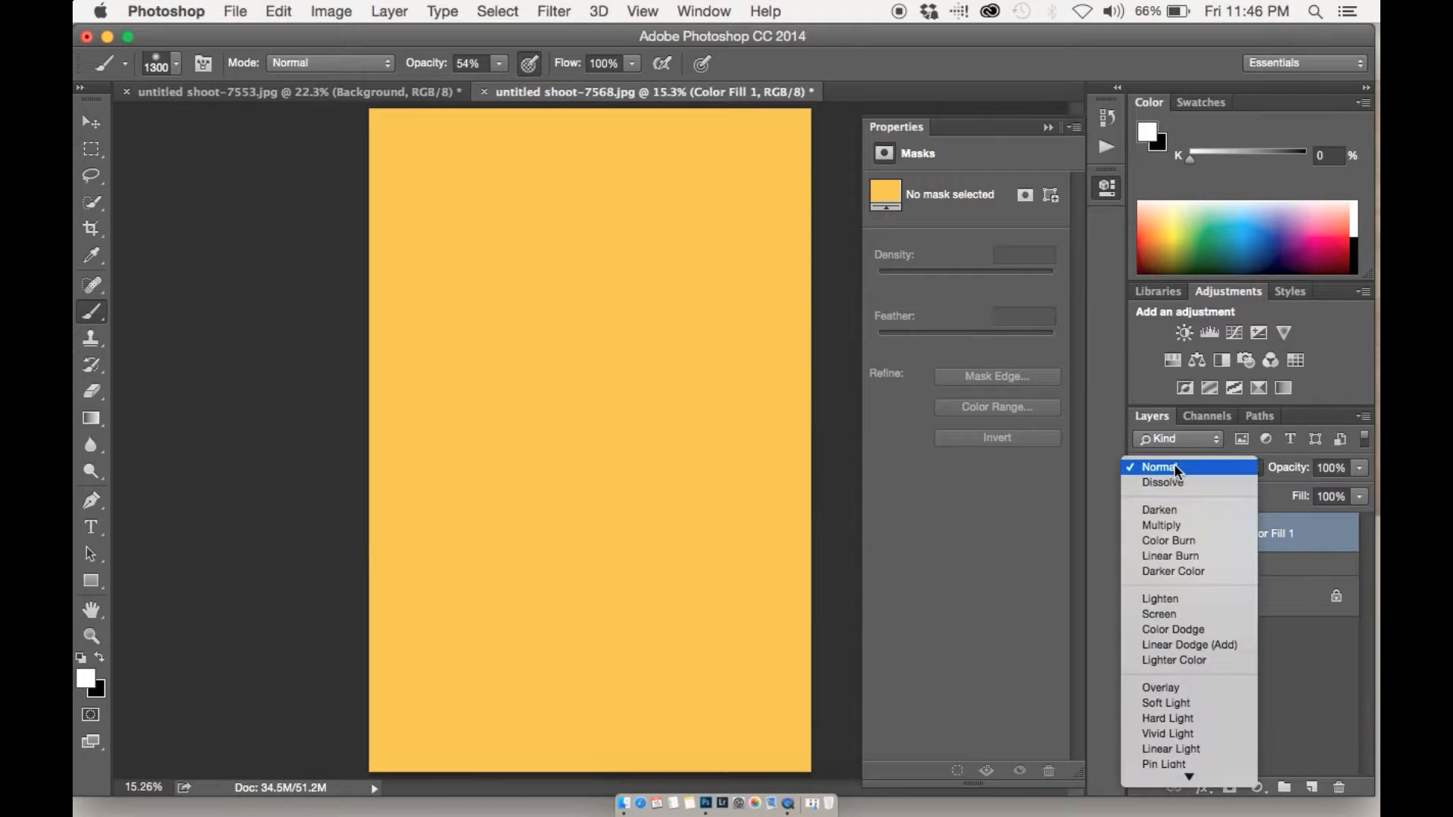
pyautogui.click(1196, 701)
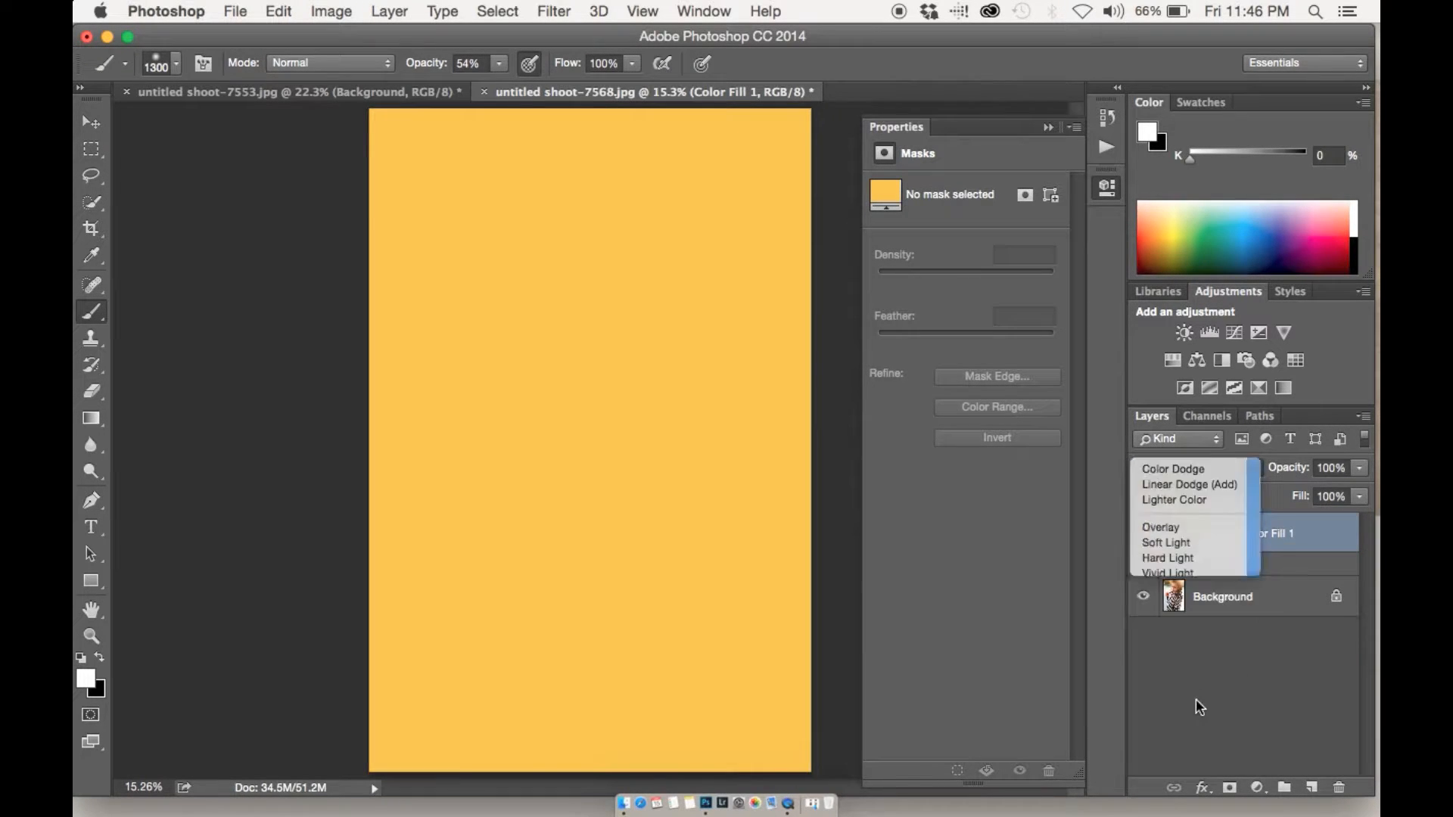
pyautogui.click(1149, 536)
pyautogui.click(1148, 535)
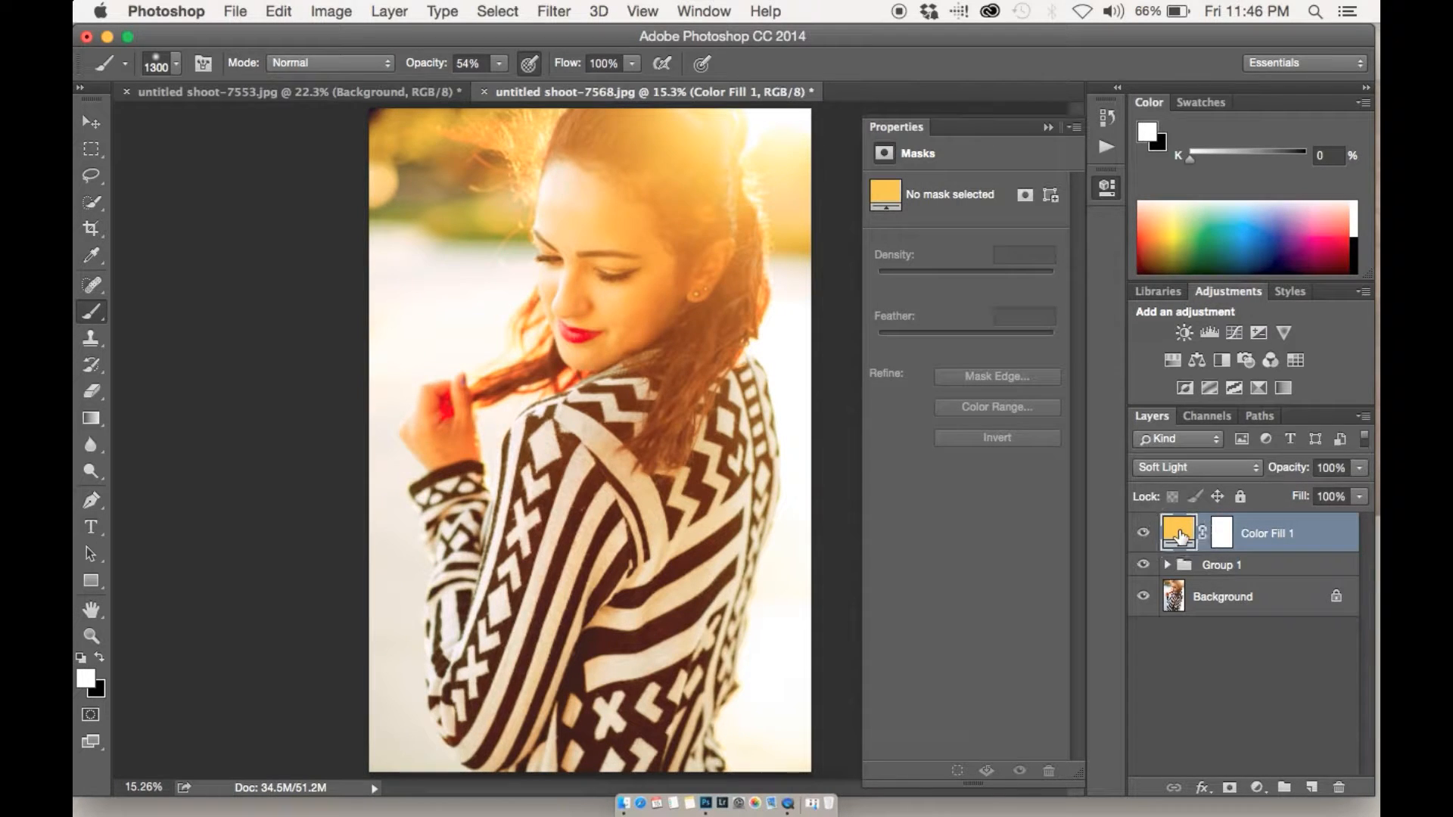
# Step: Change the Color Fill 1 color to a more saturated orange
pyautogui.doubleClick(1181, 534)
pyautogui.click(355, 118)
pyautogui.moveTo(356, 118); pyautogui.dragTo(362, 108)
pyautogui.click(557, 70)
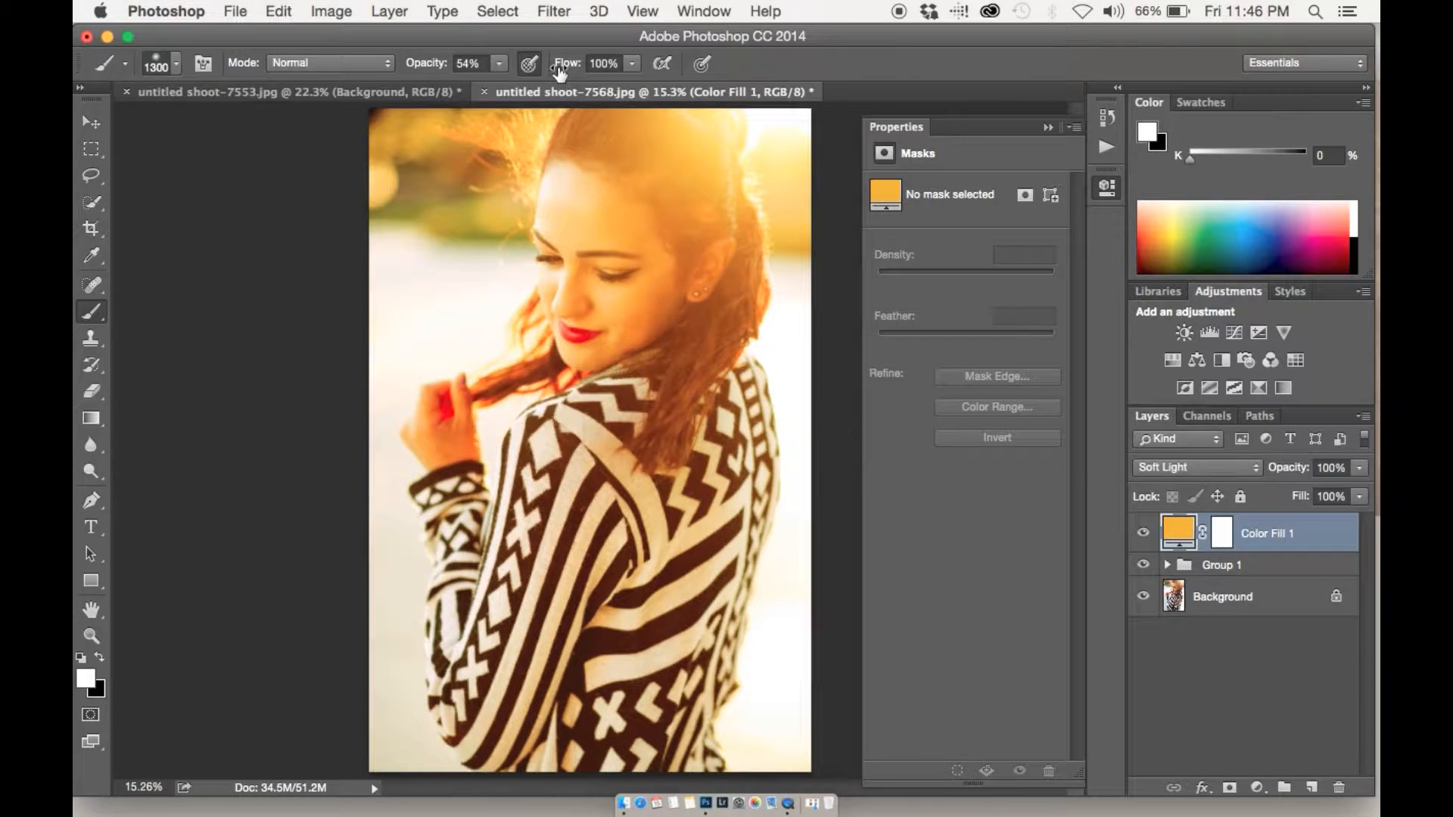
# Step: Lower the orange fill layer's opacity to 17% and toggle its visibility to compare
pyautogui.moveTo(1278, 478); pyautogui.dragTo(960, 471)
pyautogui.click(1140, 534)
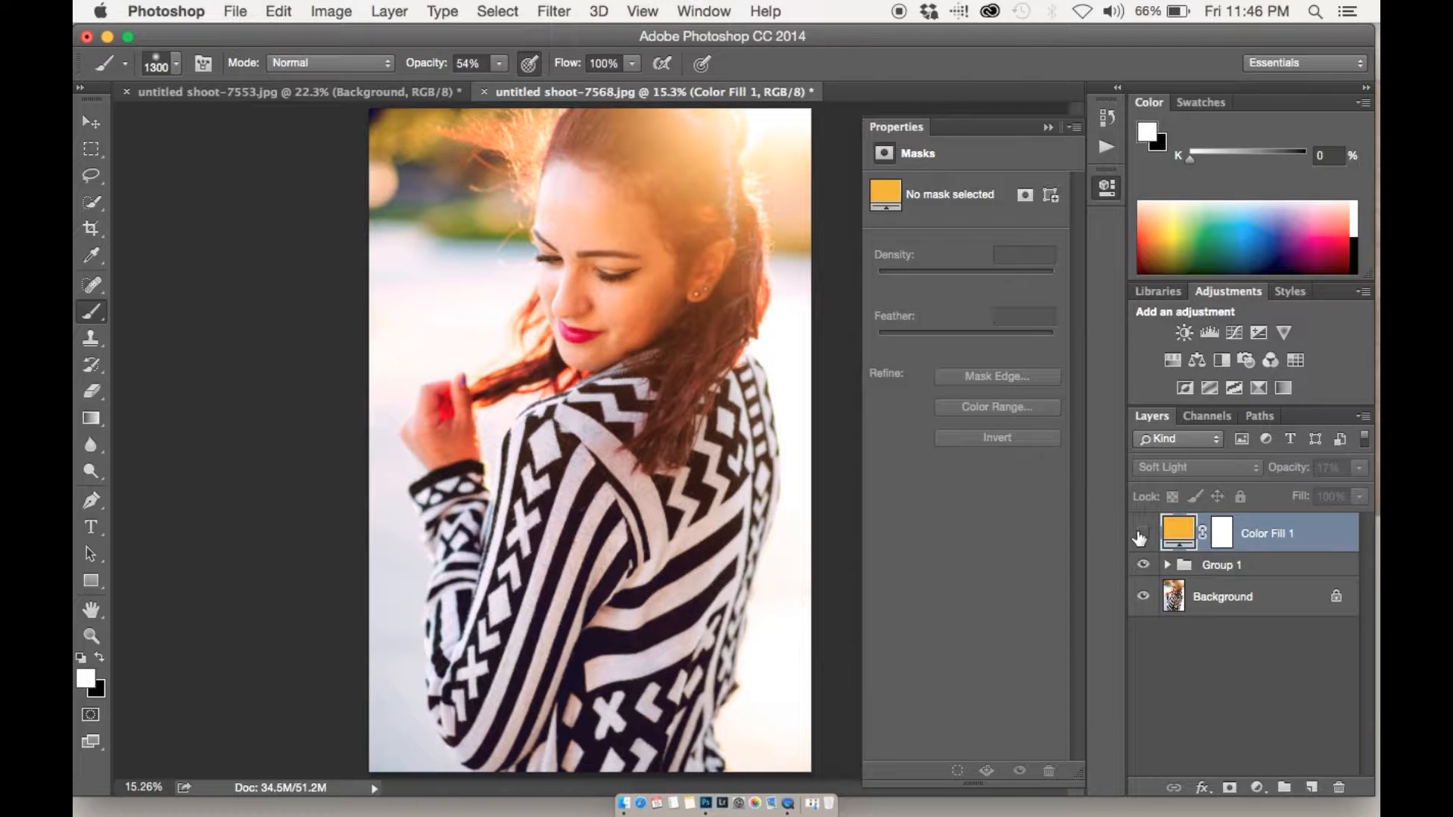
pyautogui.click(1141, 535)
pyautogui.click(1141, 535)
pyautogui.click(1141, 536)
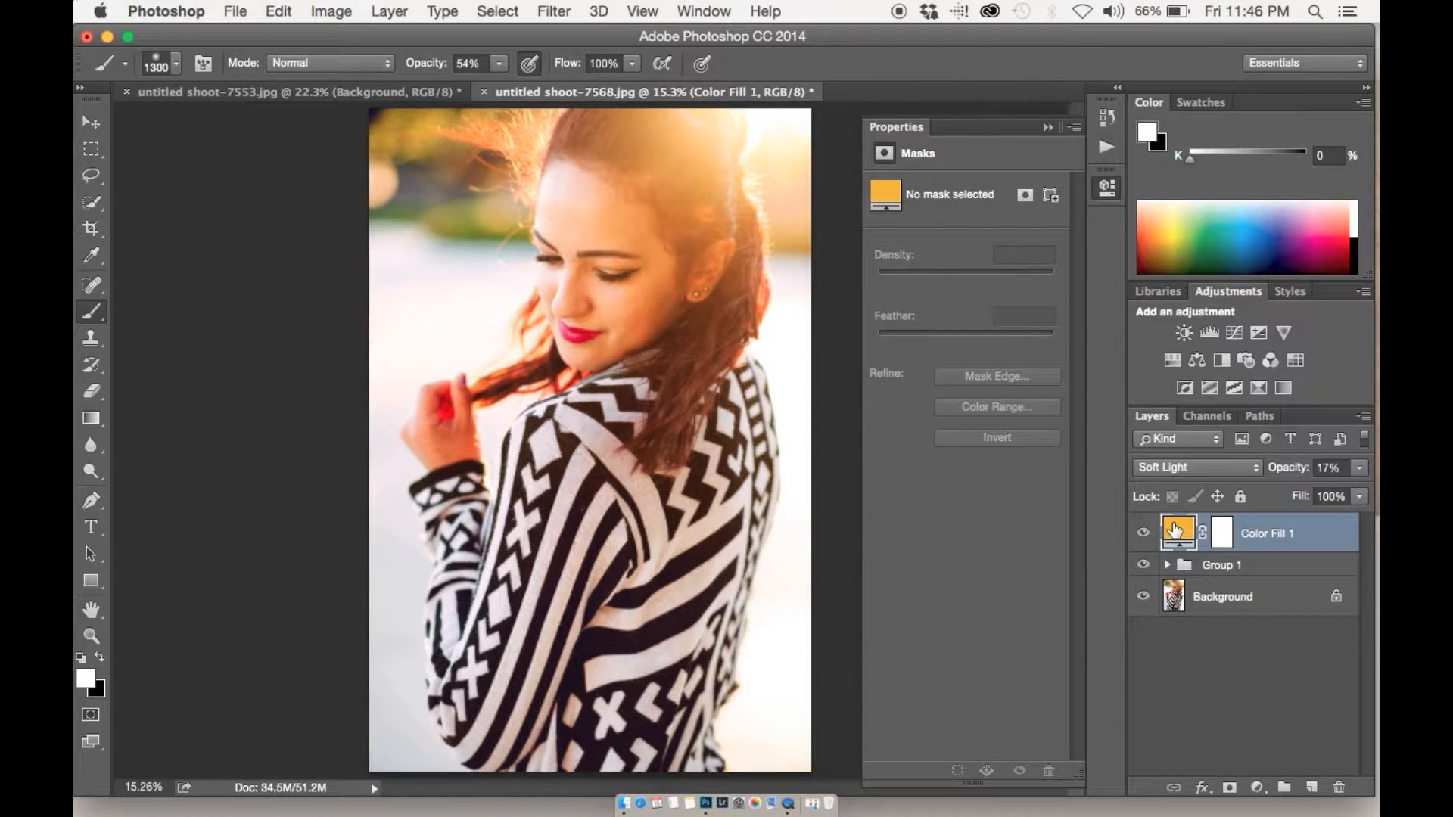
# Step: Add a second Solid Color fill layer in deep purple above the orange fill layer
pyautogui.click(1257, 787)
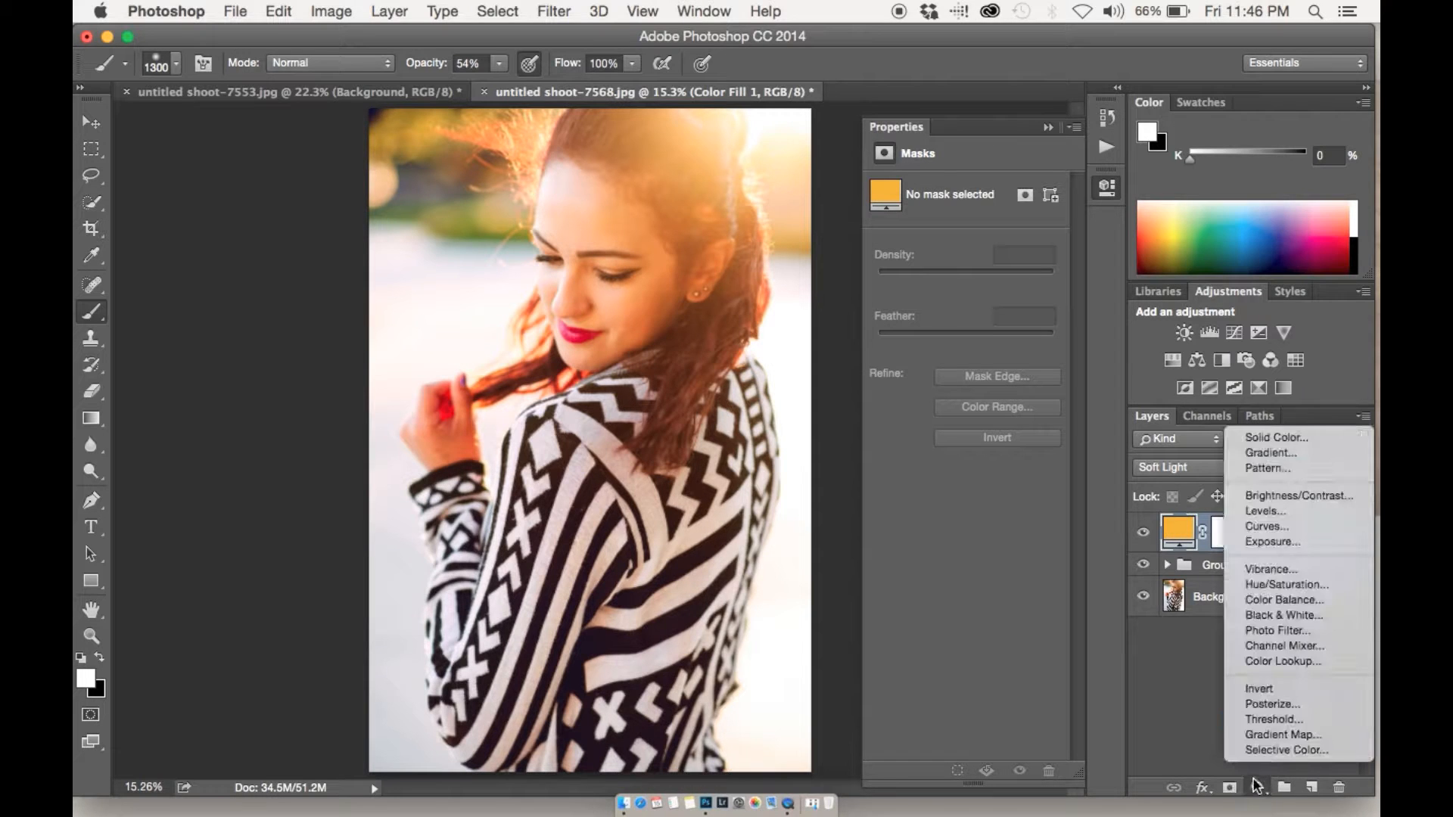
pyautogui.click(1264, 435)
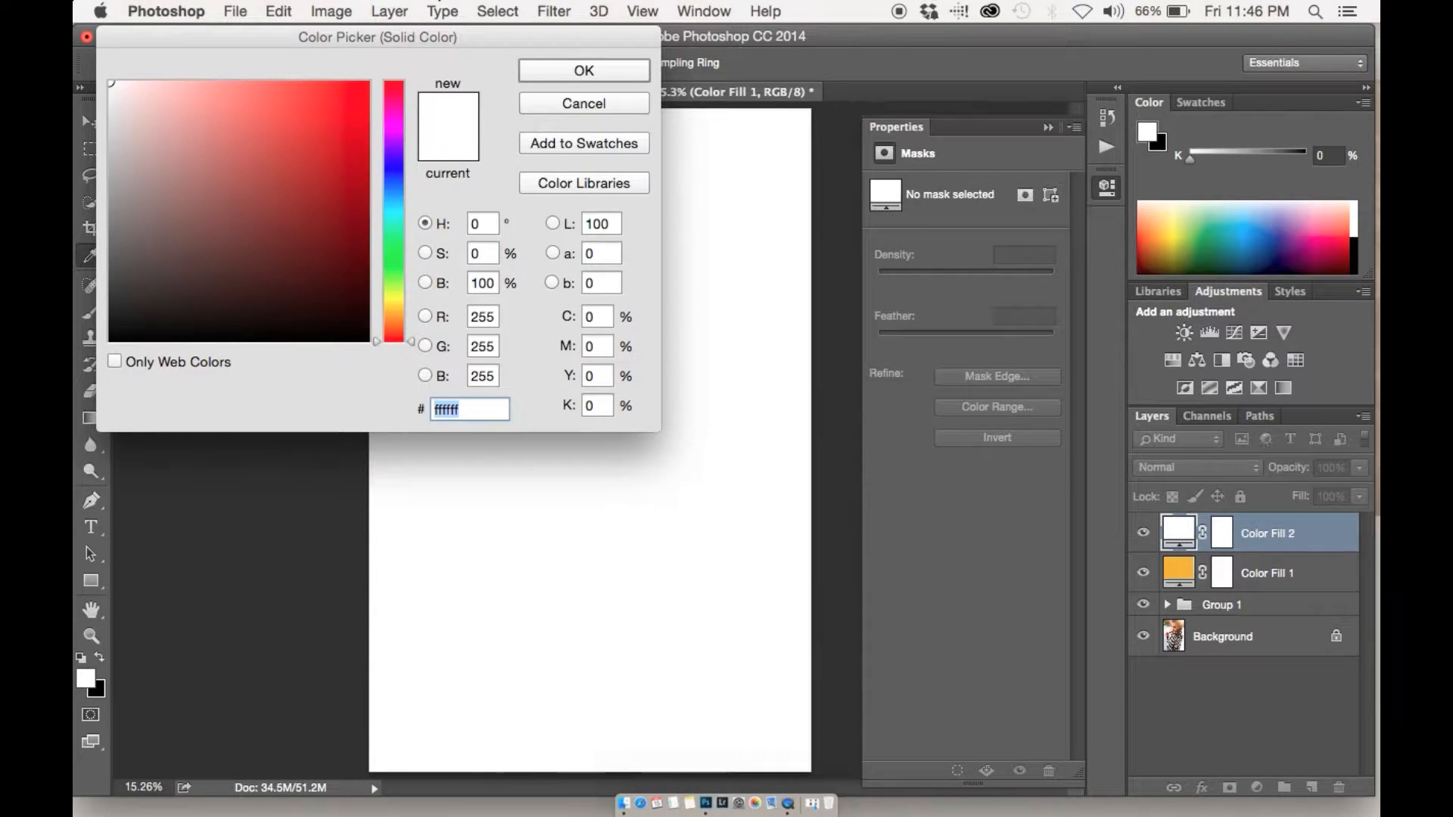
pyautogui.click(402, 182)
pyautogui.moveTo(402, 175)
pyautogui.mouseDown()
pyautogui.moveTo(402, 140)
pyautogui.moveTo(337, 121)
pyautogui.moveTo(348, 162)
pyautogui.mouseUp()
pyautogui.click(579, 71)
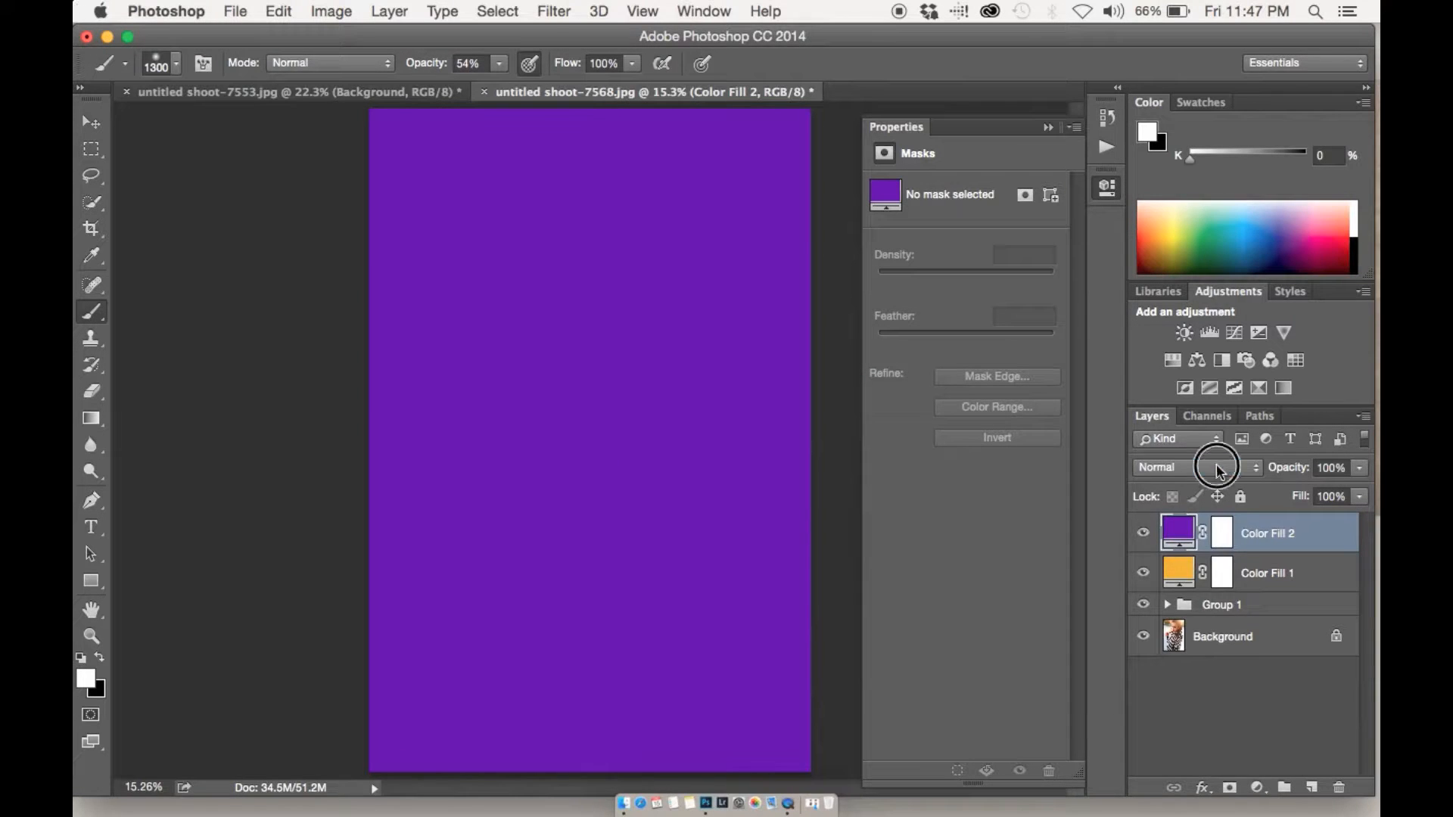
# Step: Set the purple fill layer to Screen blend mode at 32% opacity and toggle its visibility to compare
pyautogui.click(1219, 469)
pyautogui.click(1210, 615)
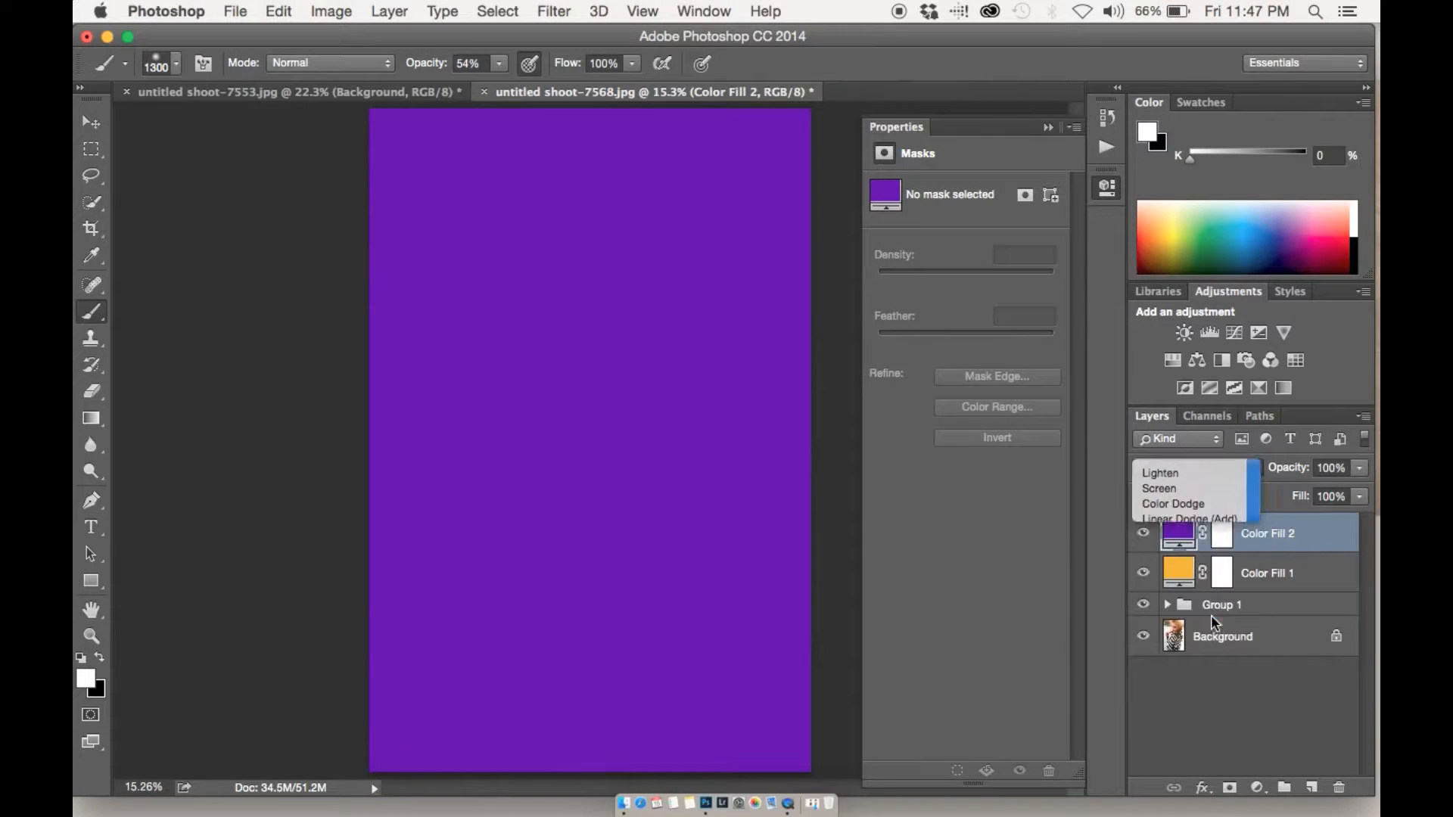
pyautogui.click(1143, 533)
pyautogui.click(1143, 533)
pyautogui.moveTo(1299, 476); pyautogui.dragTo(1224, 460)
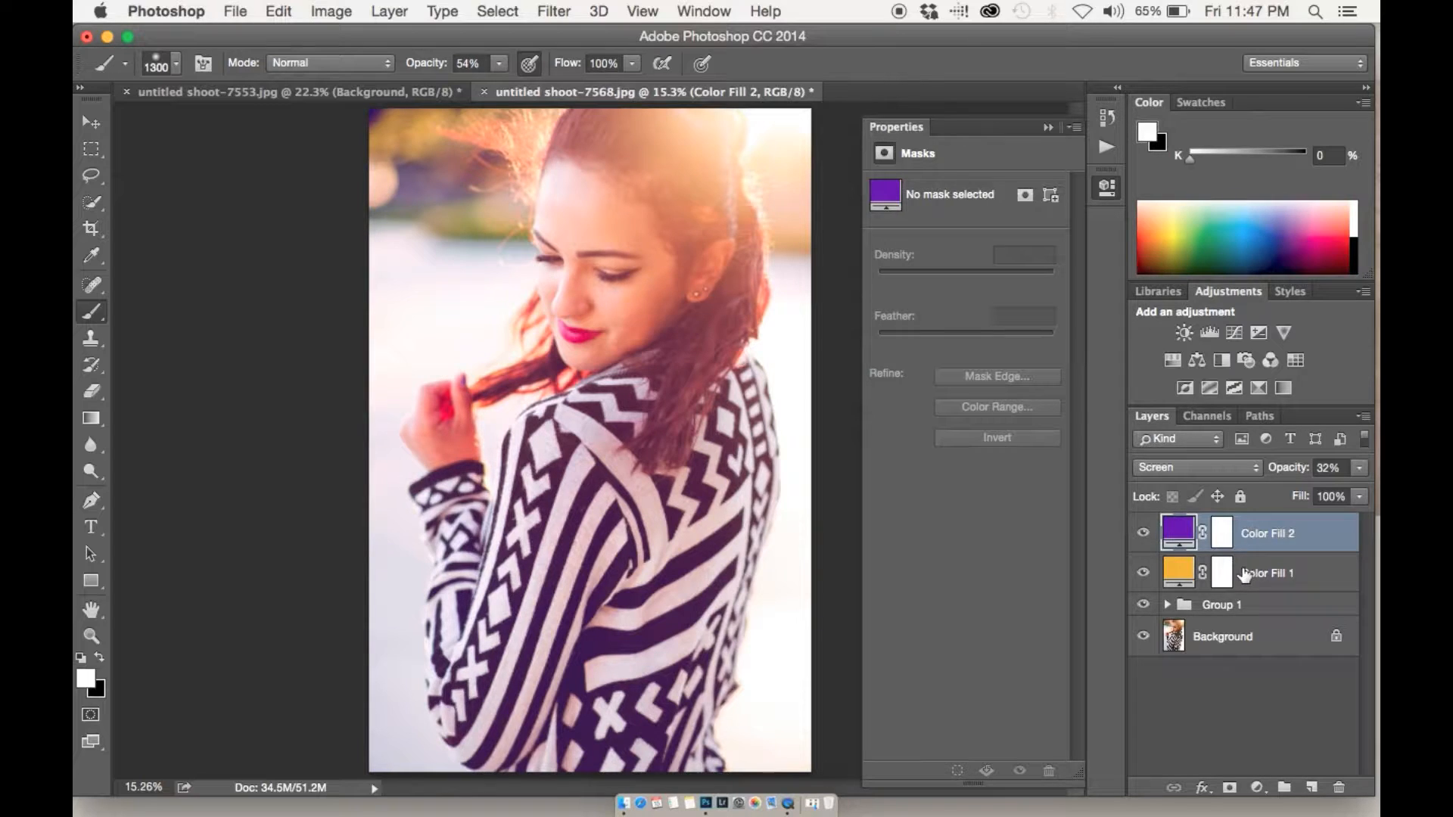
pyautogui.moveTo(1143, 531)
pyautogui.mouseDown()
pyautogui.moveTo(1140, 573)
pyautogui.moveTo(1142, 515)
pyautogui.mouseUp()
# Step: Group the purple and orange fill layers and add a white layer mask to the new group
pyautogui.keyDown('shift'); pyautogui.click(1277, 575); pyautogui.keyUp('shift')
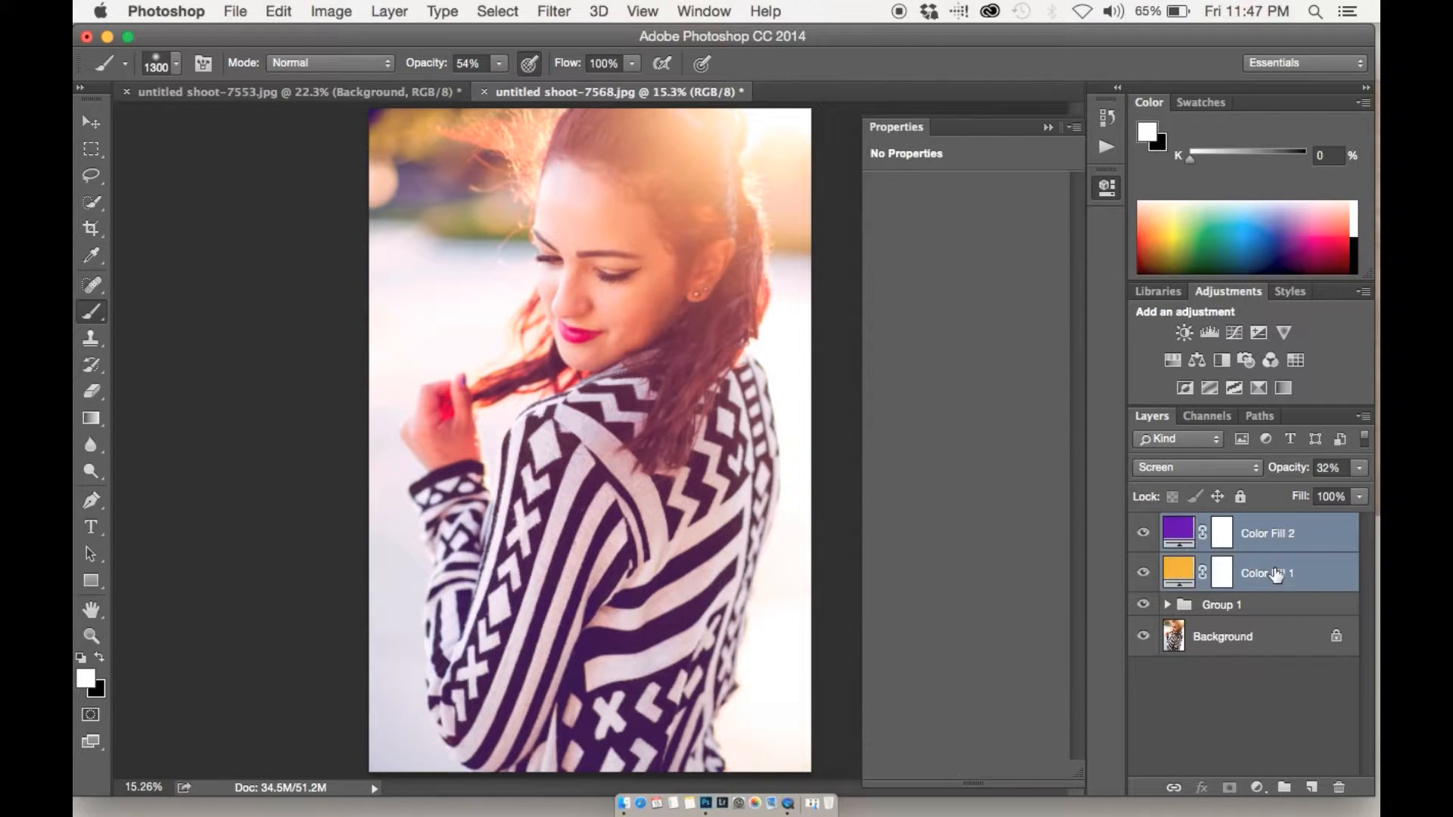
pyautogui.press('super+g')
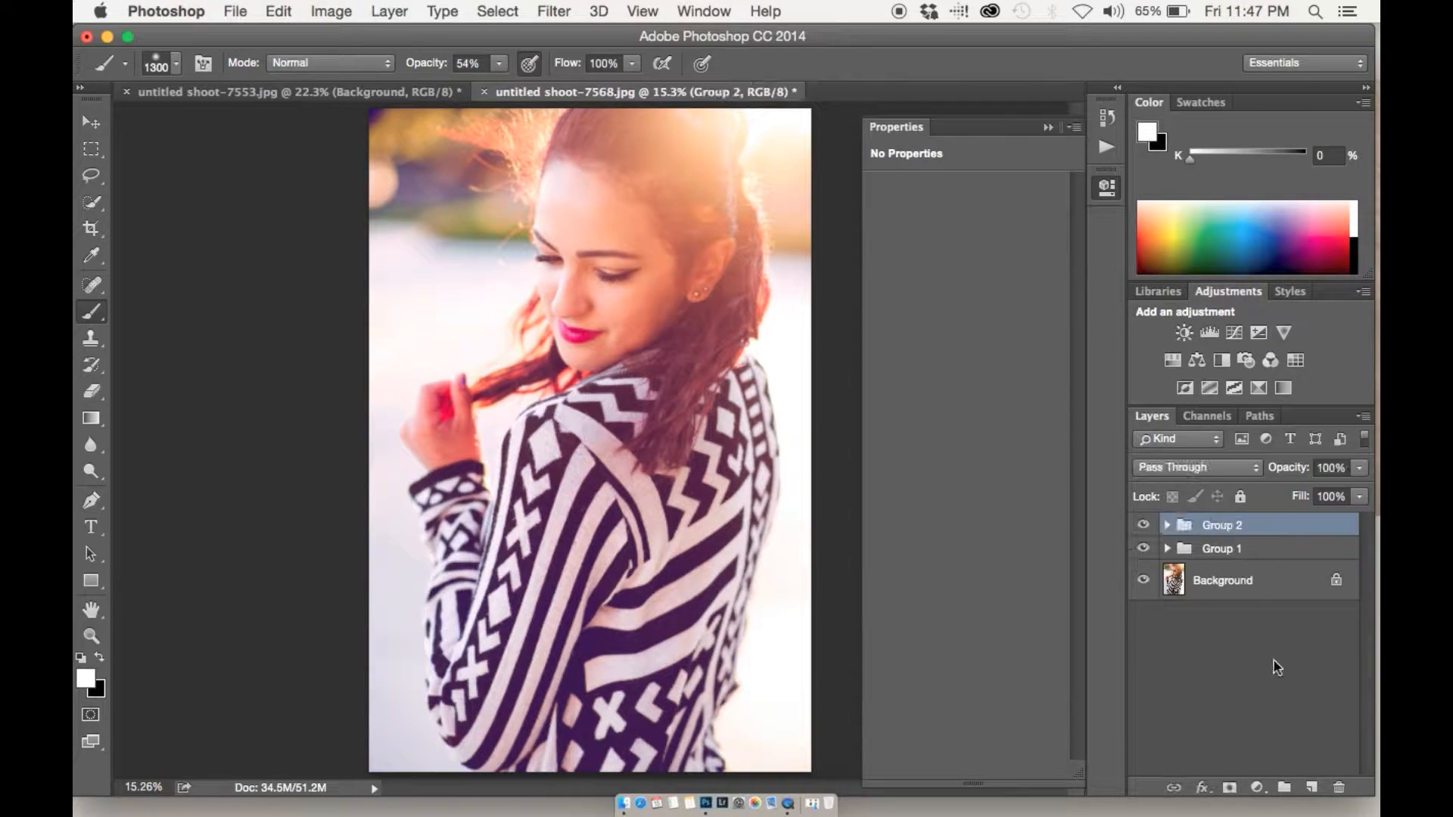
pyautogui.click(1230, 788)
# Step: Paint black at 54% brush opacity on the Group 2 mask over the woman's face and upper body, then compare with the group hidden
pyautogui.press('x')
pyautogui.moveTo(579, 282)
pyautogui.mouseDown()
pyautogui.moveTo(745, 443)
pyautogui.moveTo(566, 261)
pyautogui.moveTo(669, 286)
pyautogui.moveTo(589, 213)
pyautogui.moveTo(618, 280)
pyautogui.moveTo(493, 405)
pyautogui.moveTo(592, 537)
pyautogui.moveTo(623, 629)
pyautogui.moveTo(735, 654)
pyautogui.moveTo(763, 682)
pyautogui.moveTo(815, 581)
pyautogui.moveTo(746, 407)
pyautogui.moveTo(589, 203)
pyautogui.moveTo(516, 277)
pyautogui.moveTo(738, 502)
pyautogui.mouseUp()
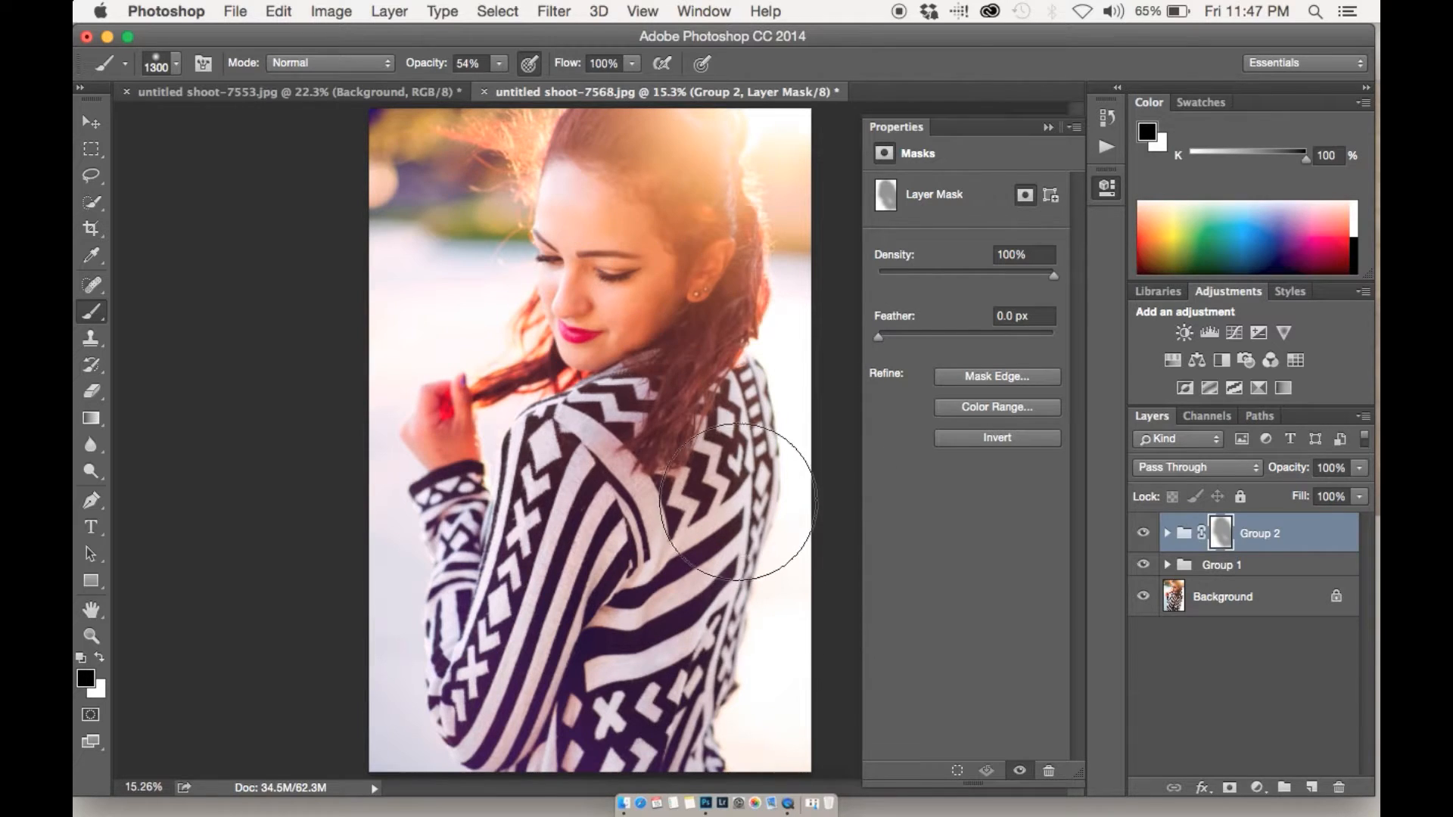
pyautogui.click(557, 239)
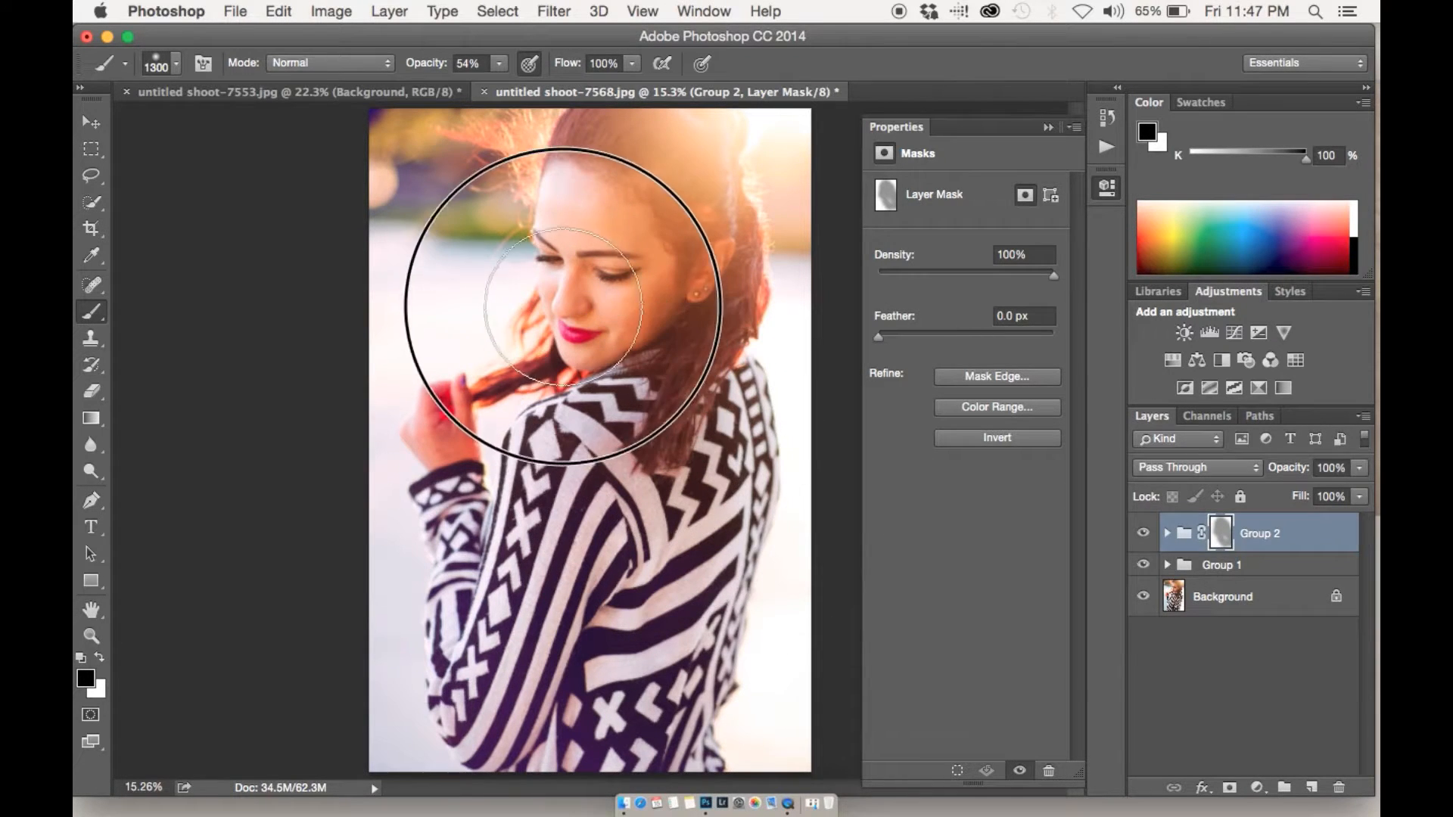
pyautogui.click(1143, 532)
pyautogui.click(1143, 532)
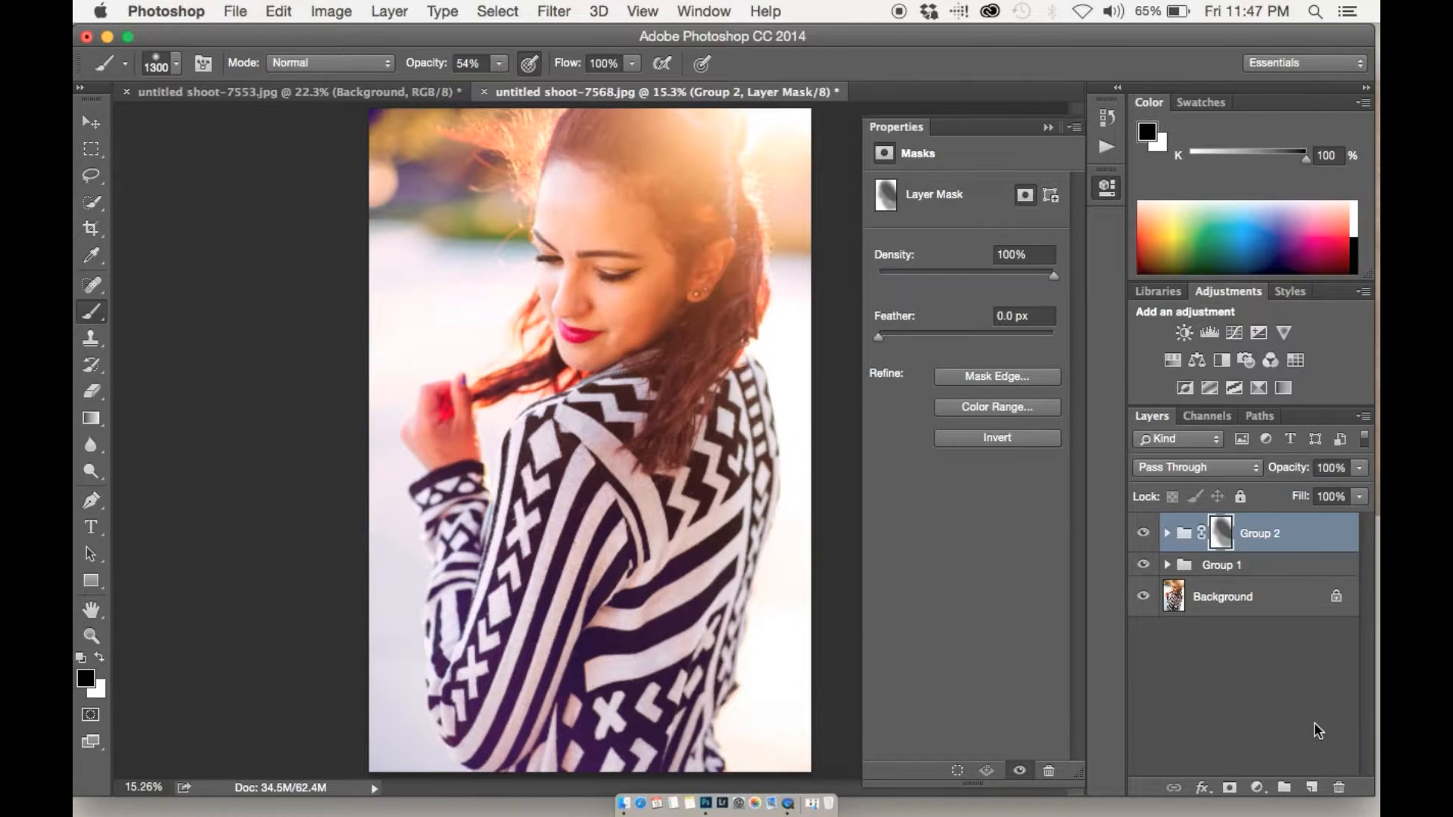
# Step: Add a Vibrance adjustment layer above Group 2 with reduced saturation and hide its effect with a black layer mask
pyautogui.click(1284, 333)
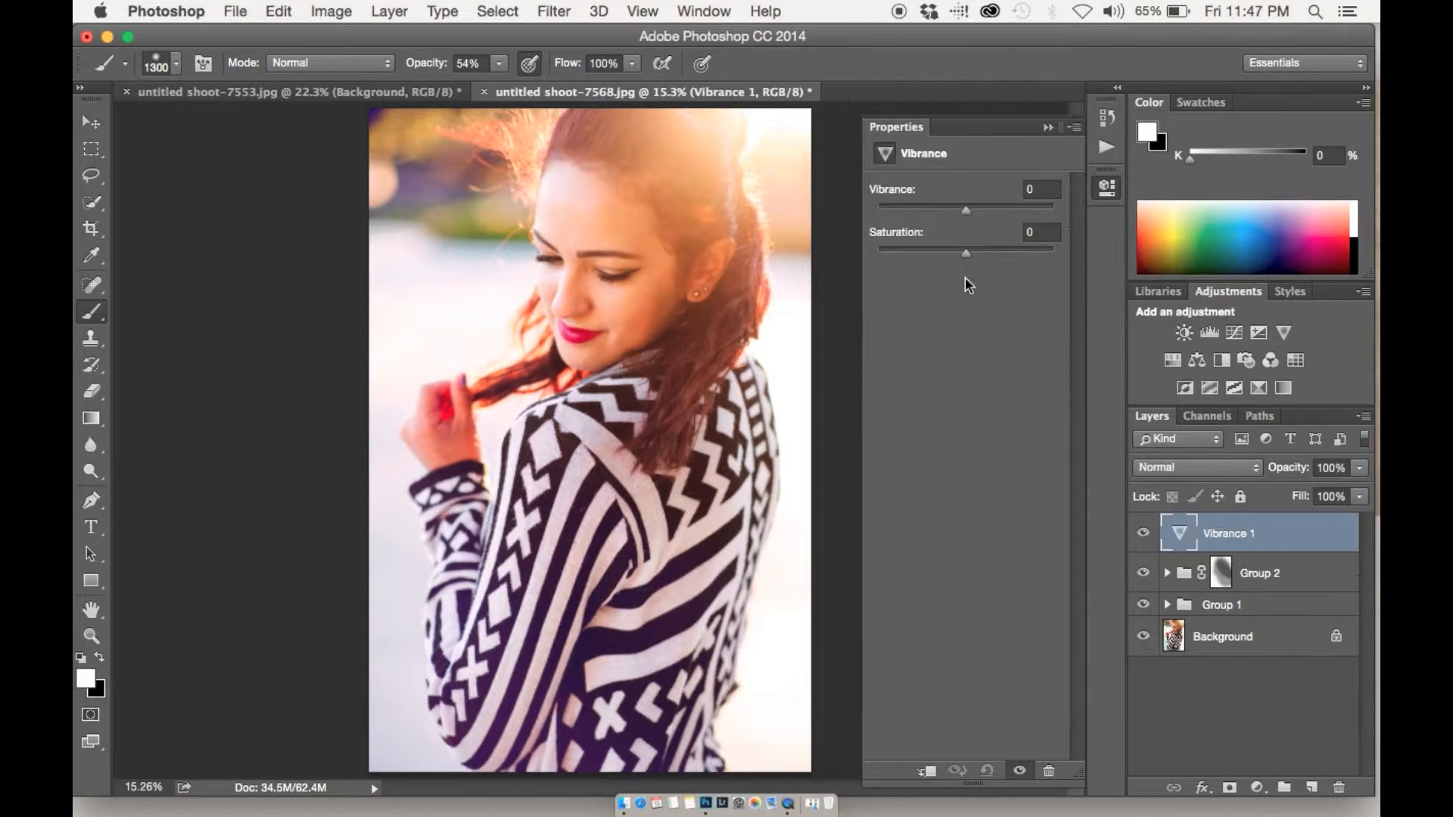
pyautogui.moveTo(956, 245); pyautogui.dragTo(953, 246)
pyautogui.click(1052, 126)
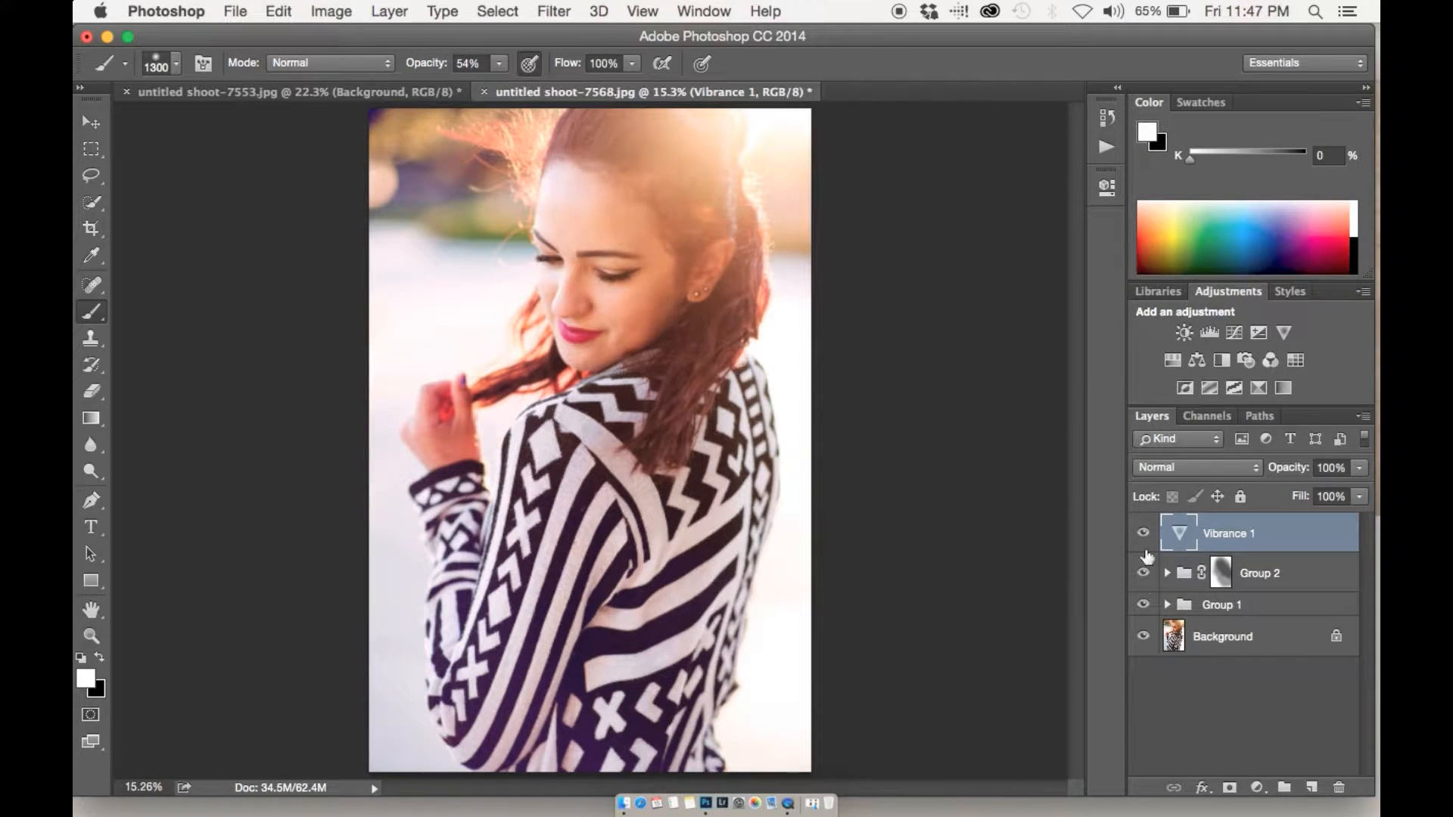
pyautogui.keyDown('alt'); pyautogui.click(1230, 787); pyautogui.keyUp('alt')
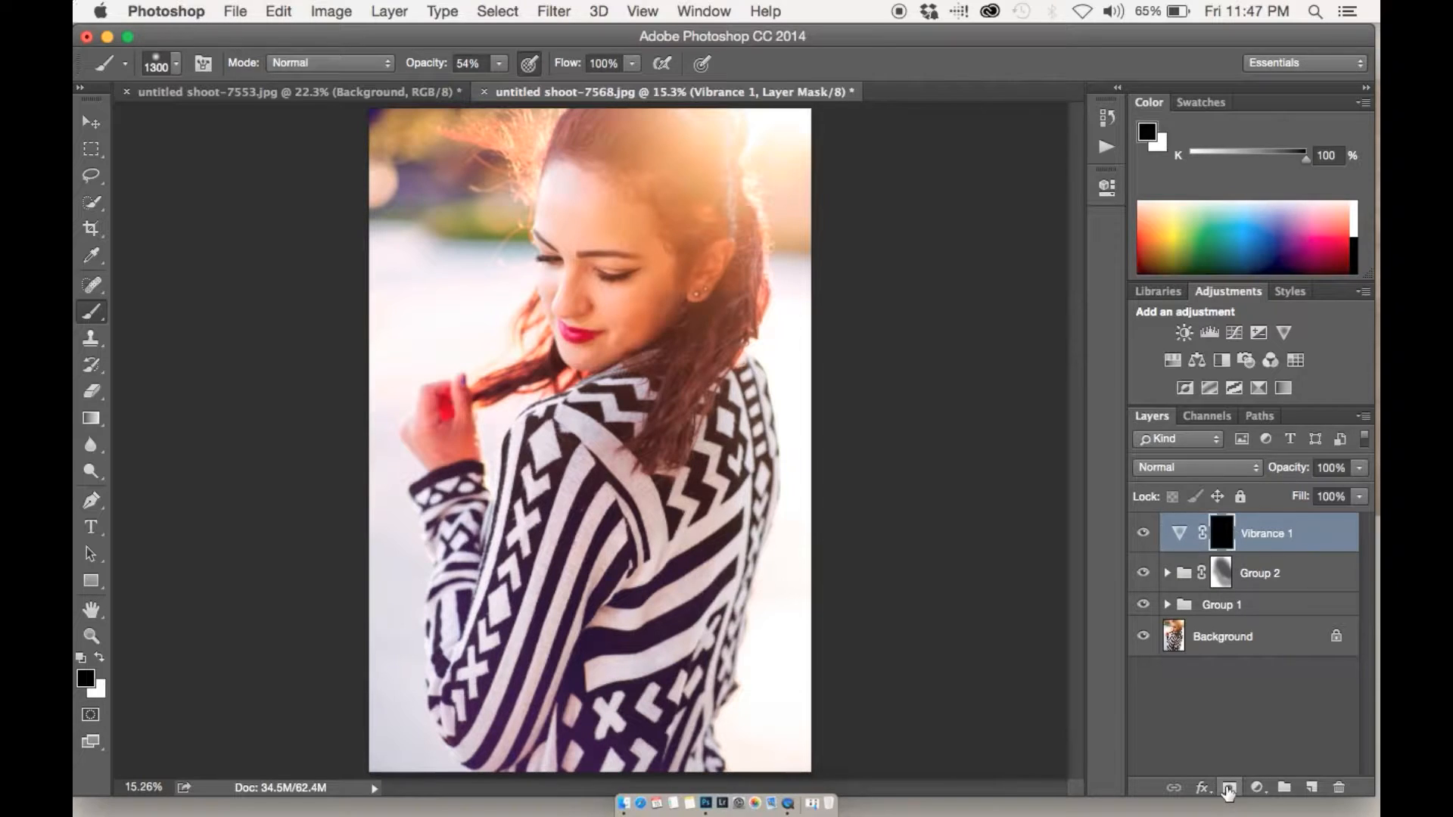
# Step: Paint white on the Vibrance 1 mask over the red fingers with a 200 px brush, then compare with the layer hidden
pyautogui.scroll(1, 690, 556)
pyautogui.scroll(2, 691, 556)
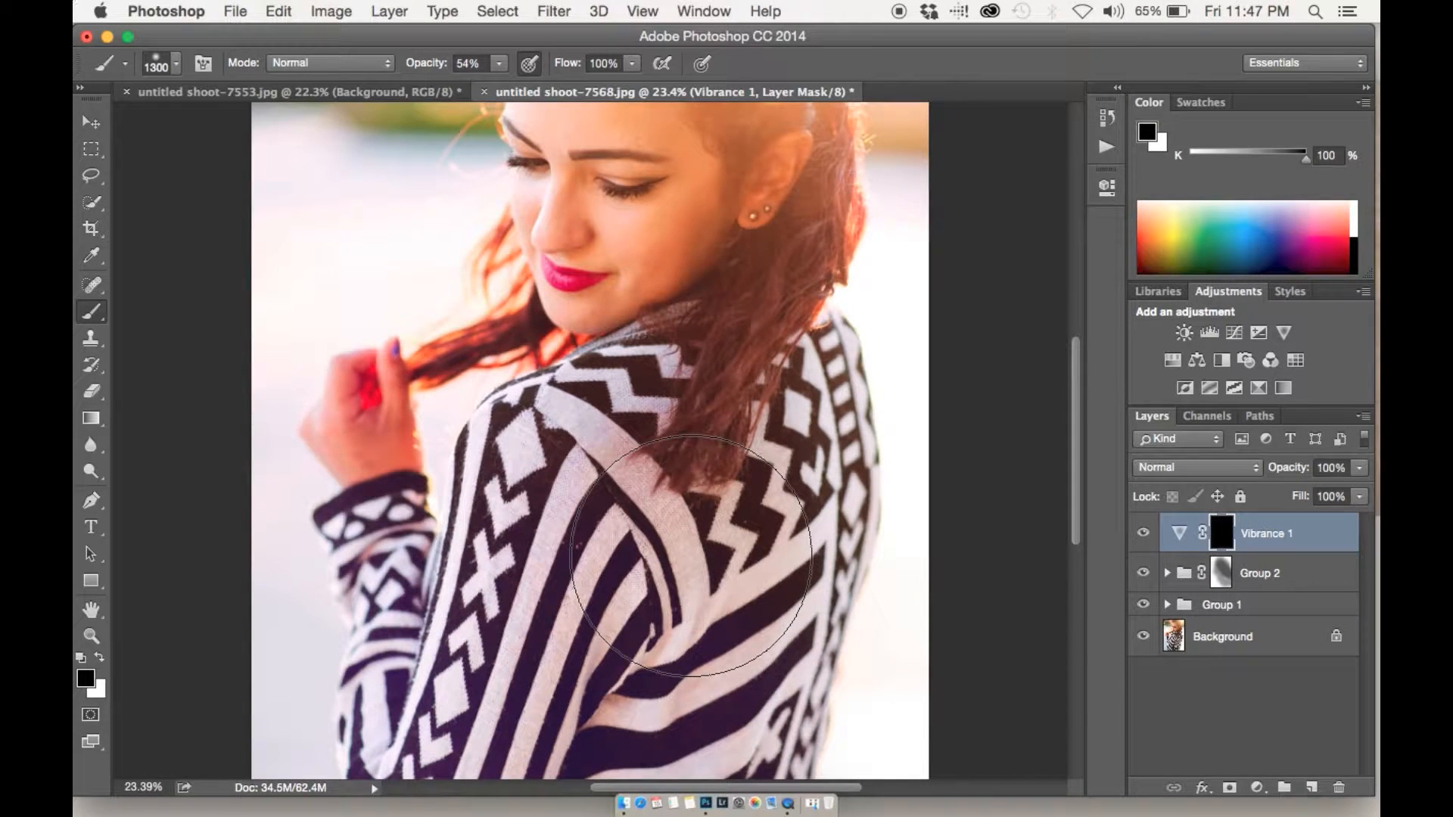
pyautogui.scroll(2, 691, 556)
pyautogui.press('[')
pyautogui.press('[')
pyautogui.press('[')
pyautogui.press('[')
pyautogui.press('[')
pyautogui.press('[')
pyautogui.press('[')
pyautogui.press('[')
pyautogui.press('[')
pyautogui.press('[')
pyautogui.press('[')
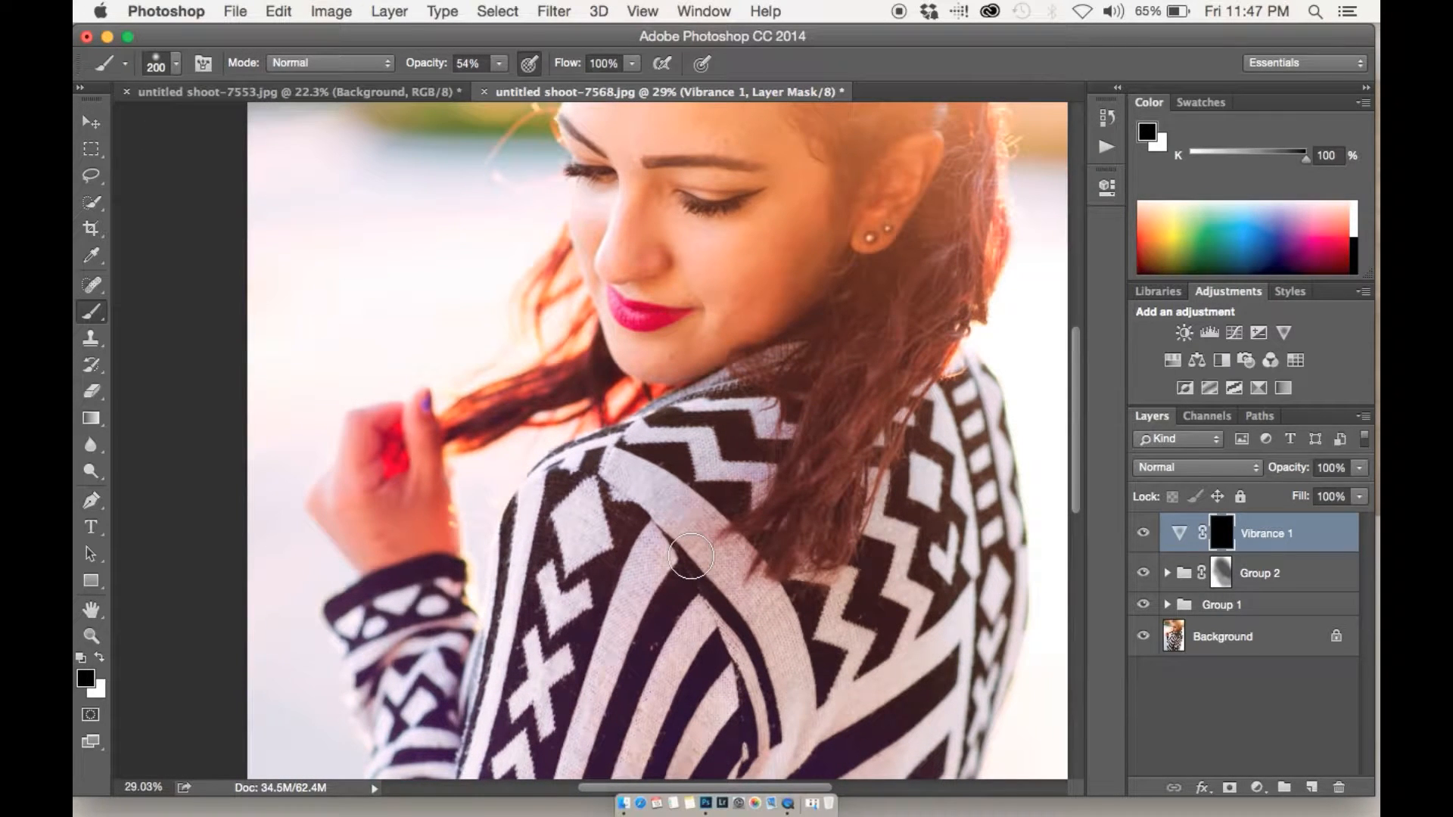
pyautogui.press('x')
pyautogui.moveTo(396, 444); pyautogui.dragTo(392, 474)
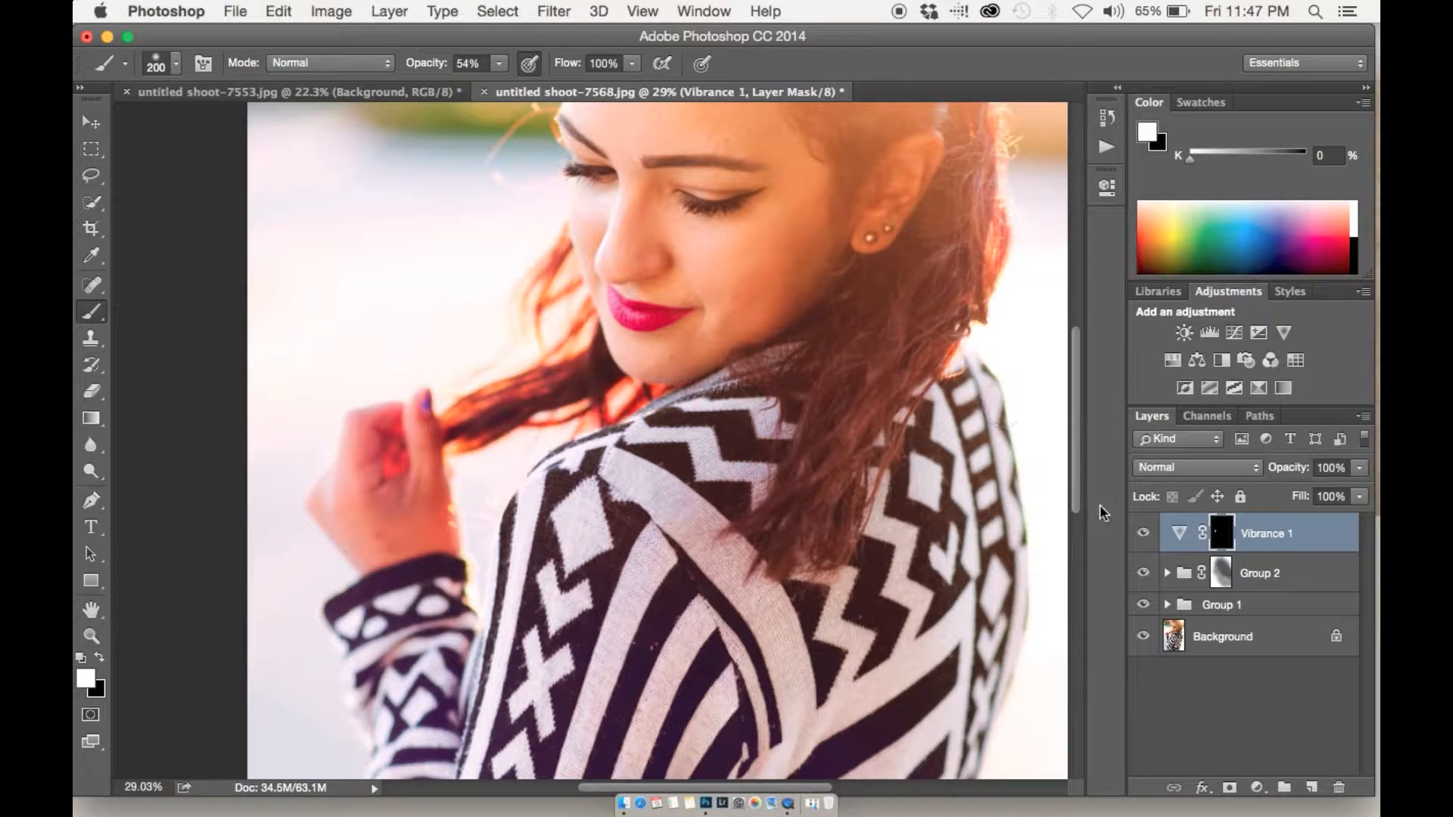
pyautogui.click(1143, 533)
pyautogui.click(1143, 534)
# Step: Delete the Vibrance 1 layer and add a Hue/Saturation adjustment above Group 2, targeting the Reds sampled from the woman's hand
pyautogui.scroll(5, 920, 454)
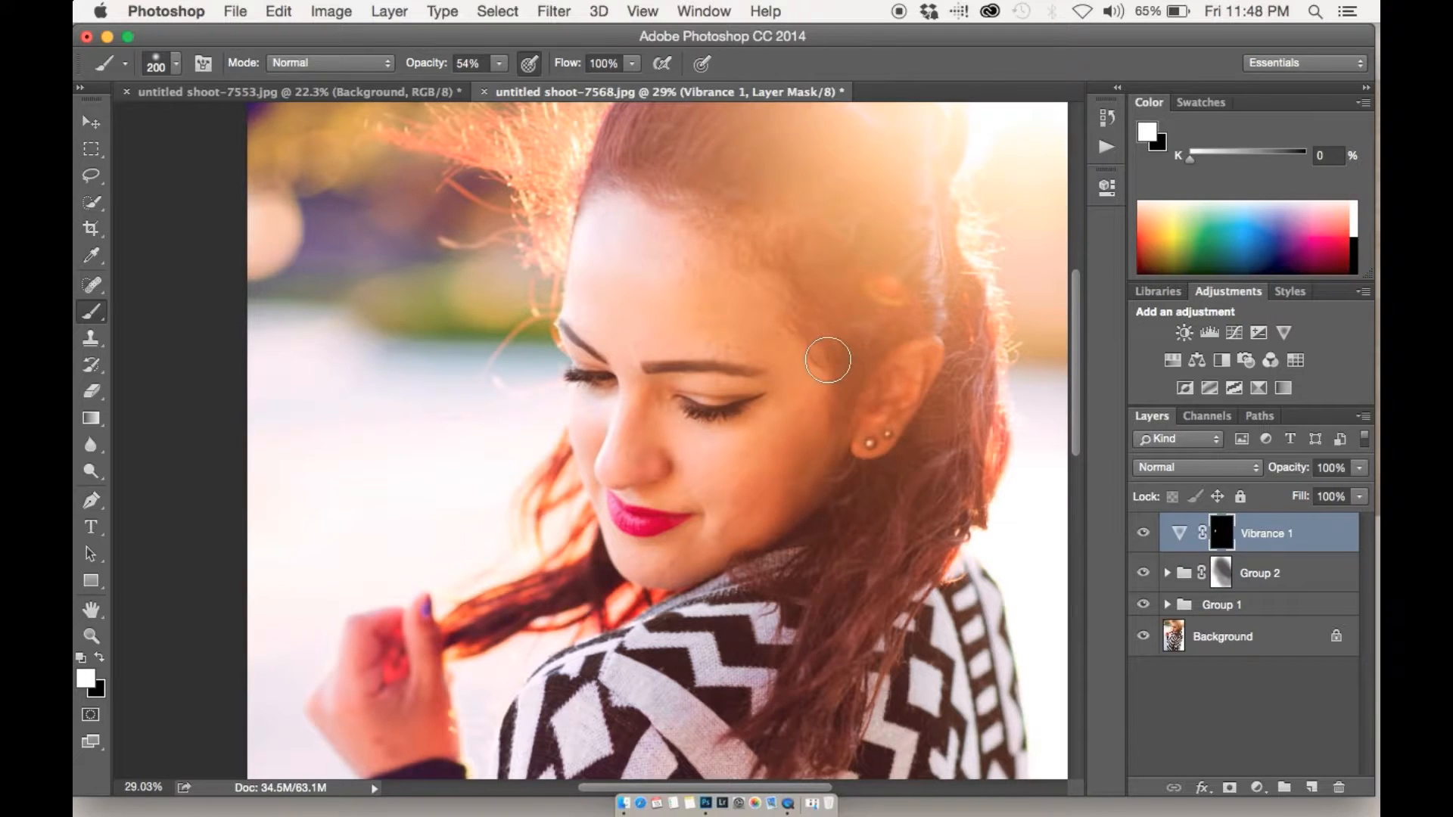
pyautogui.scroll(1, 828, 360)
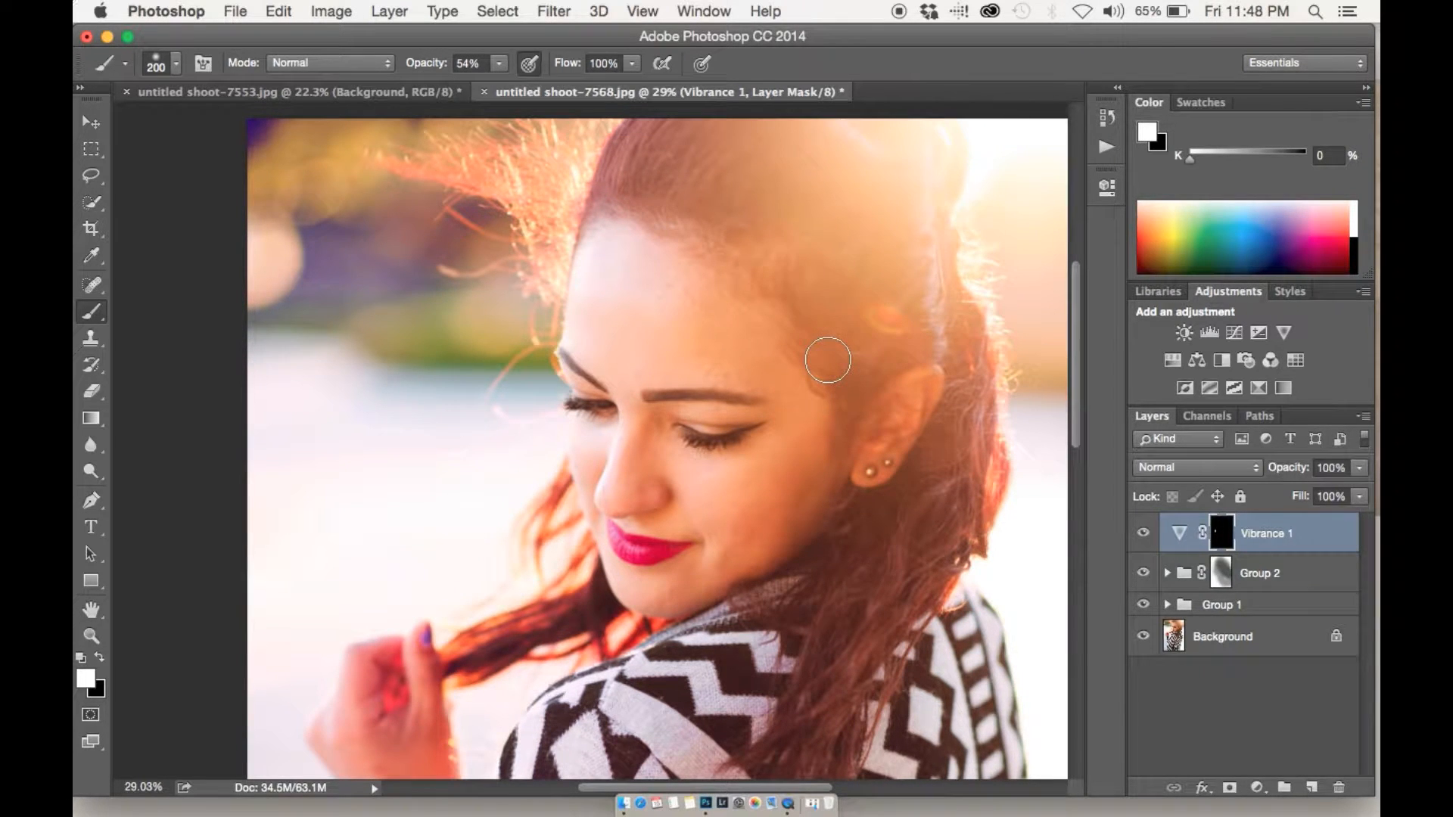
pyautogui.press('Delete')
pyautogui.click(1179, 364)
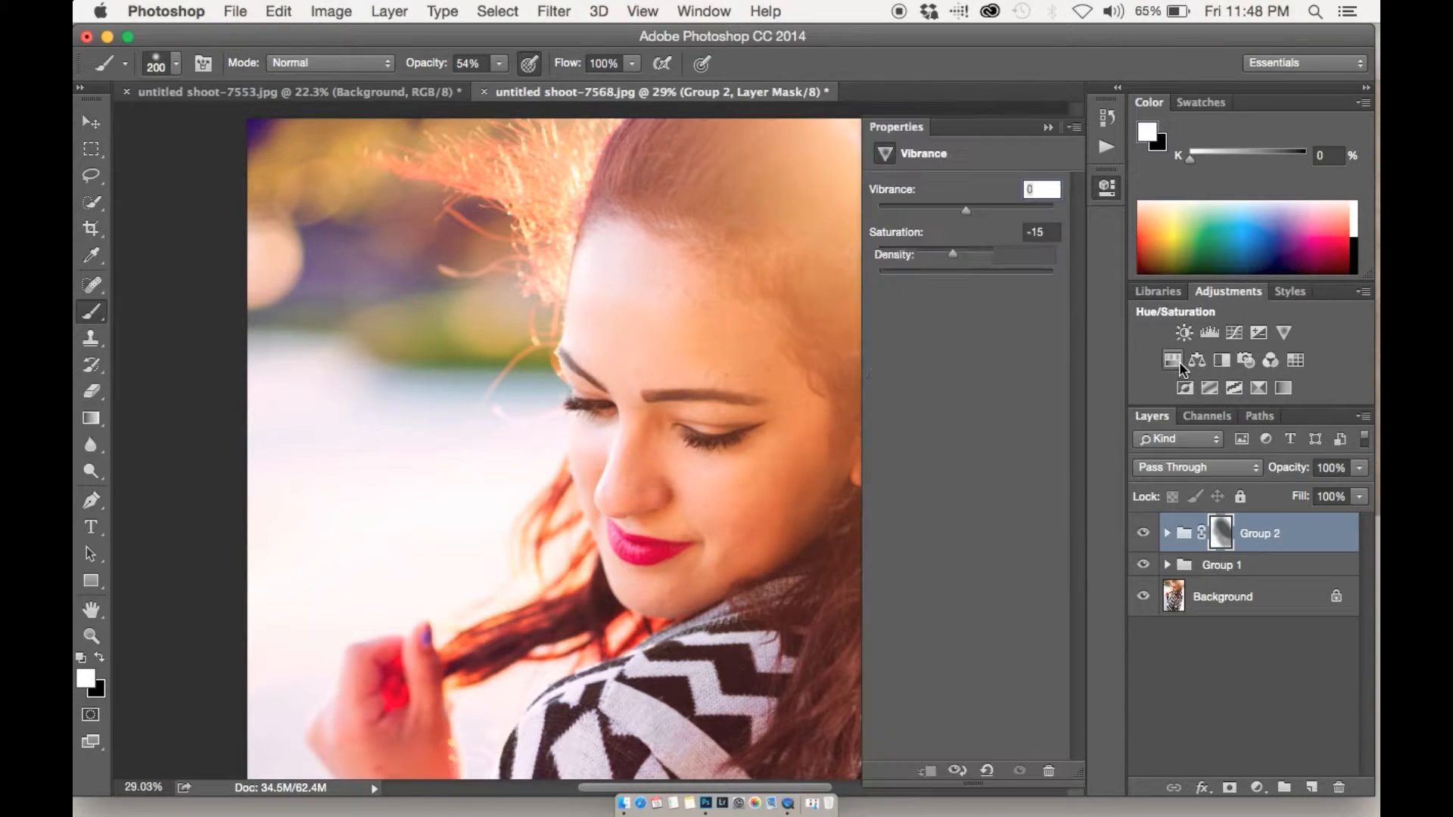
pyautogui.click(883, 213)
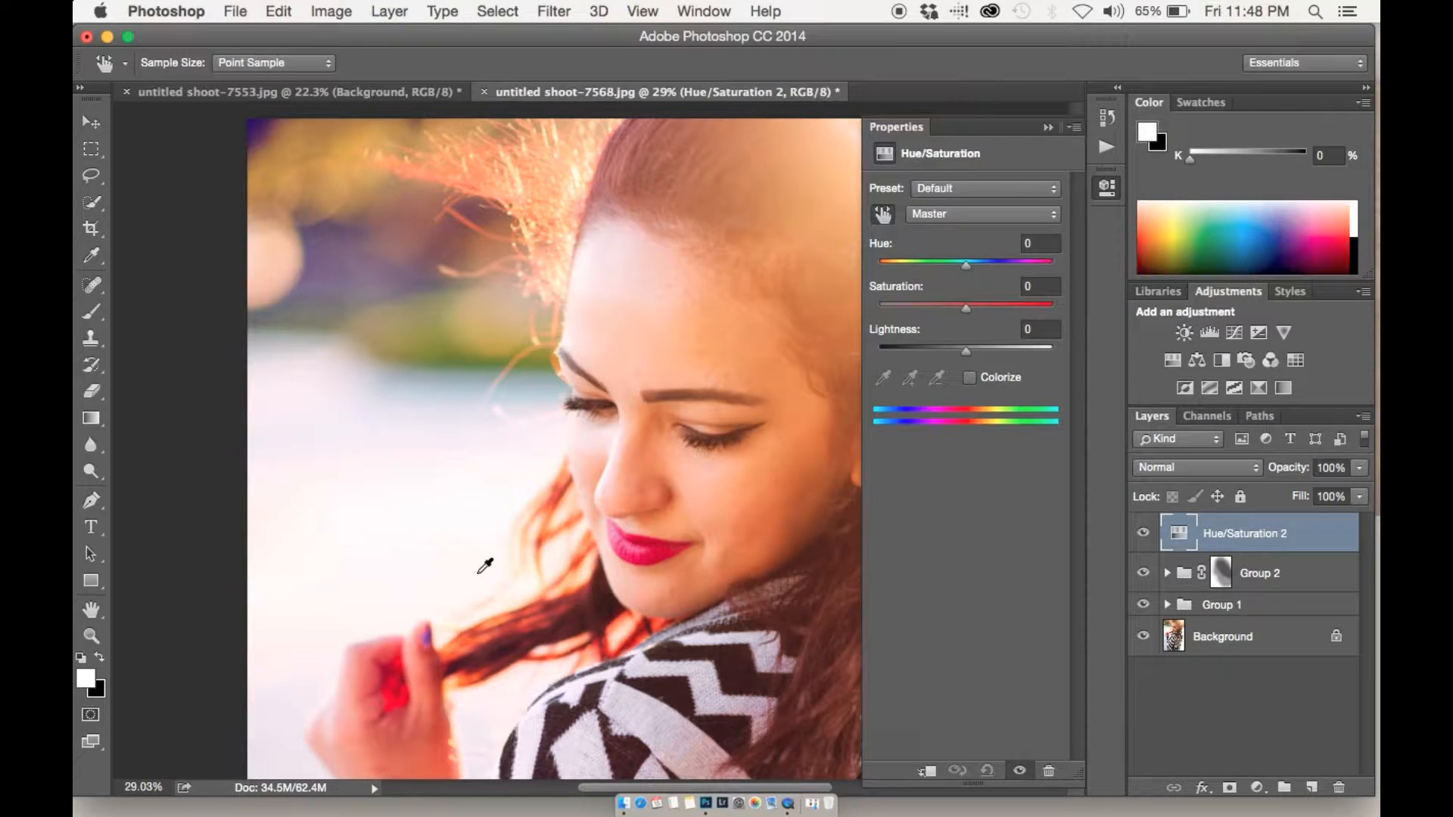
pyautogui.click(409, 672)
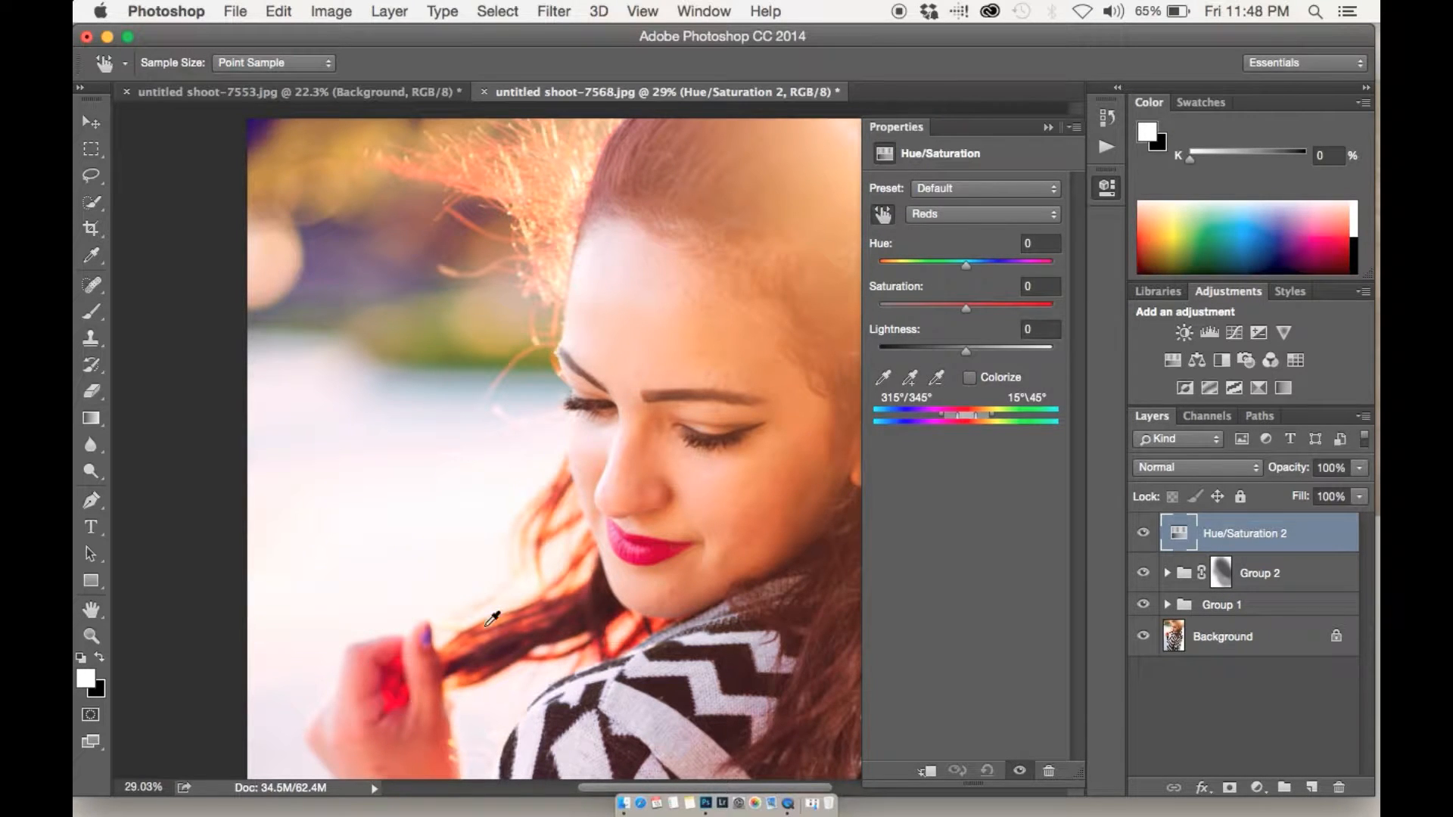
# Step: Lower the Reds saturation to -24 and shift their hue toward yellow in the Hue/Saturation adjustment
pyautogui.moveTo(931, 303); pyautogui.dragTo(940, 303)
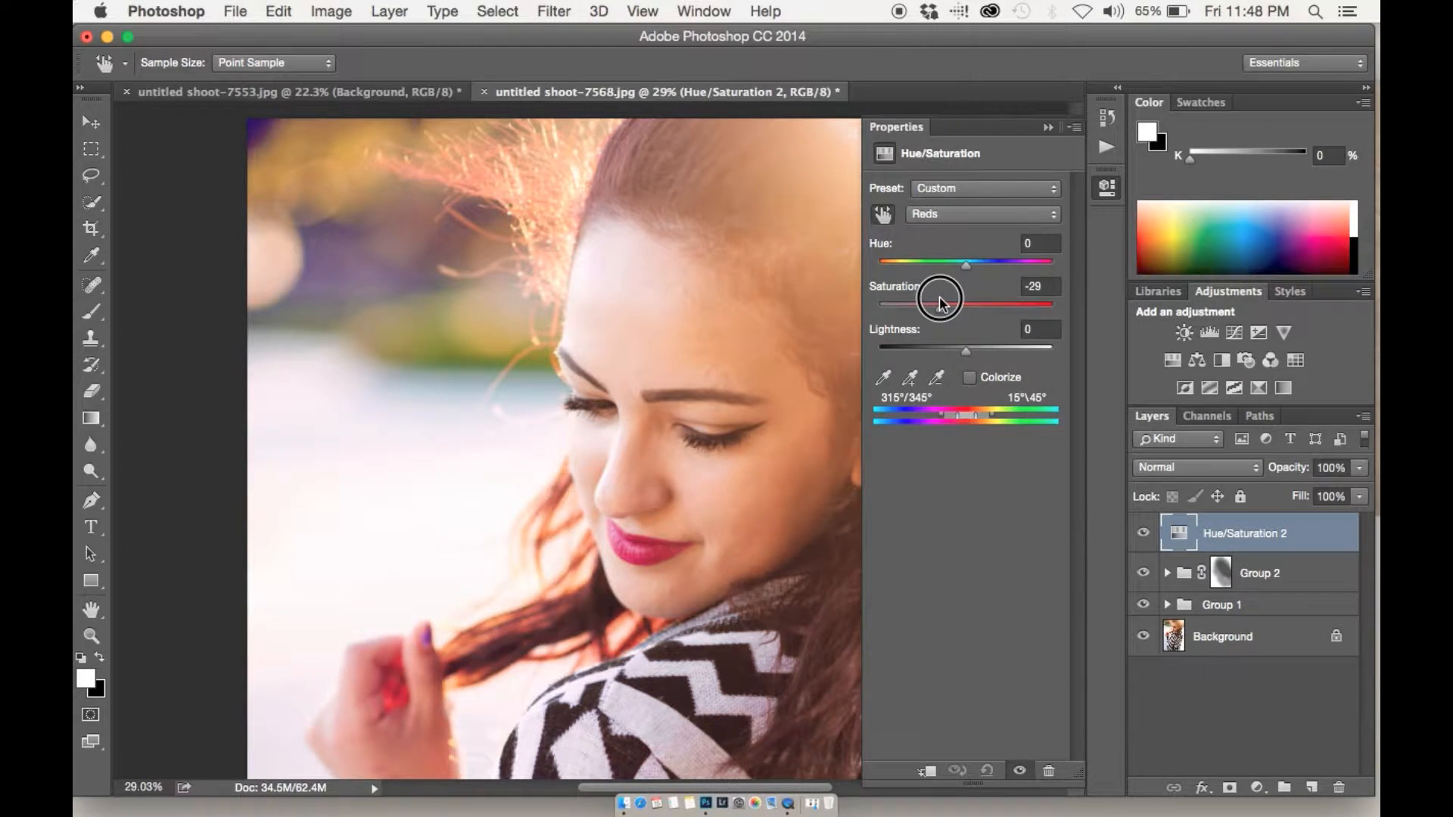
pyautogui.moveTo(392, 686); pyautogui.dragTo(398, 702)
pyautogui.click(394, 662)
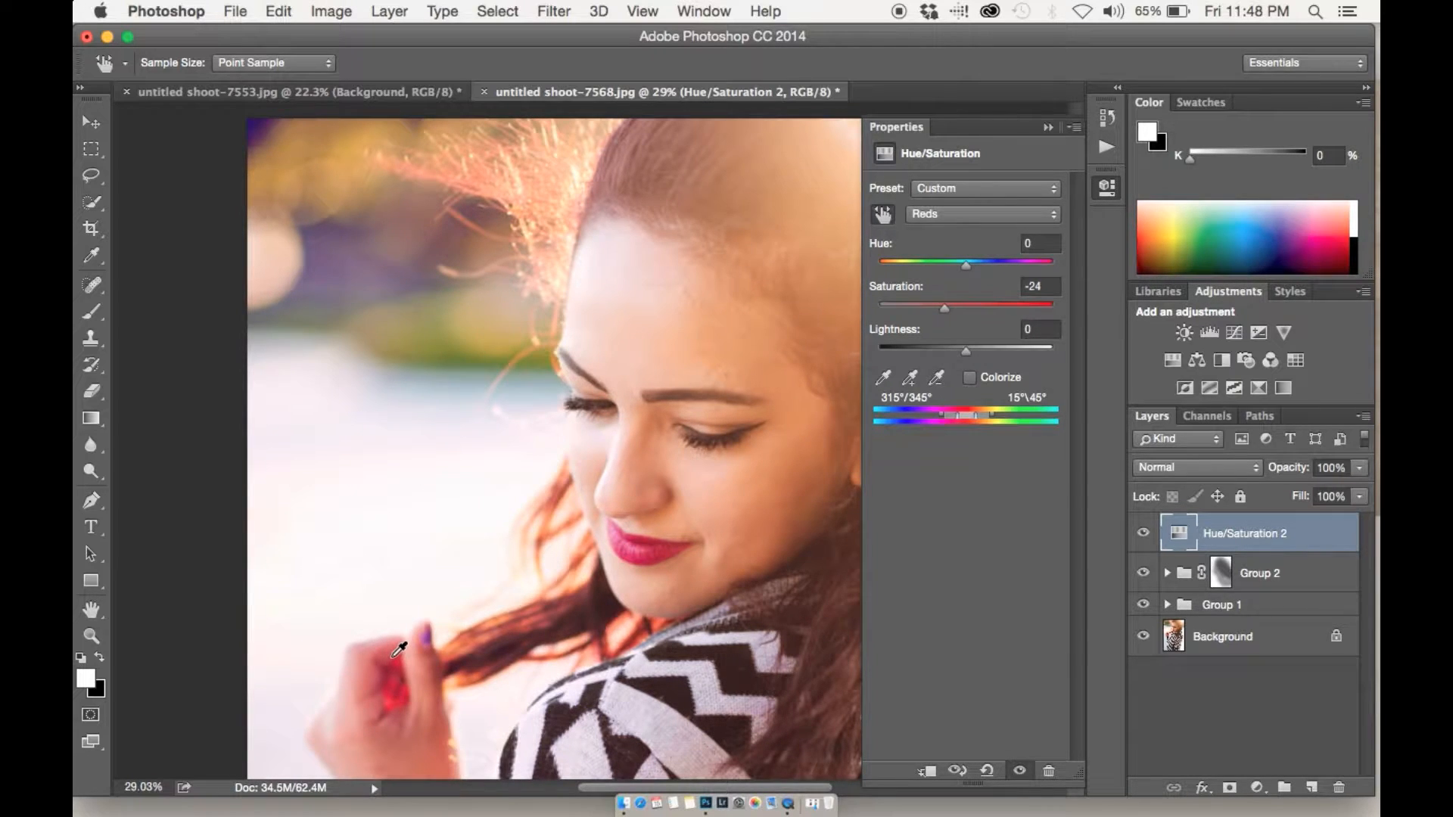
pyautogui.click(394, 655)
pyautogui.click(407, 691)
pyautogui.moveTo(969, 267)
pyautogui.mouseDown()
pyautogui.moveTo(956, 265)
pyautogui.moveTo(986, 267)
pyautogui.mouseUp()
pyautogui.click(1047, 128)
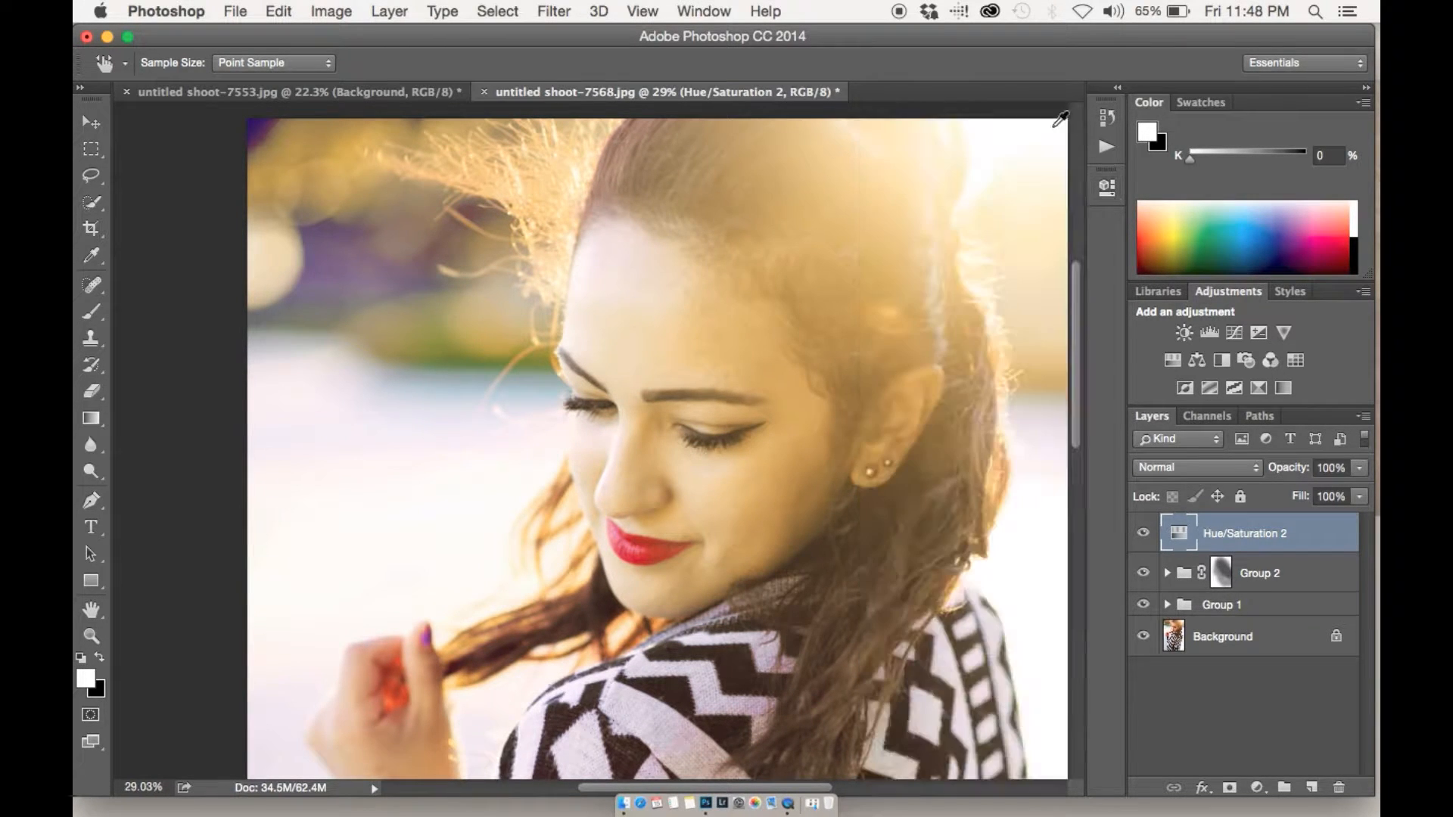
# Step: Hide the Hue/Saturation 2 effect with a black mask and paint white at 54% opacity over the red fingers with a 125 px brush
pyautogui.keyDown('alt'); pyautogui.click(1229, 788); pyautogui.keyUp('alt')
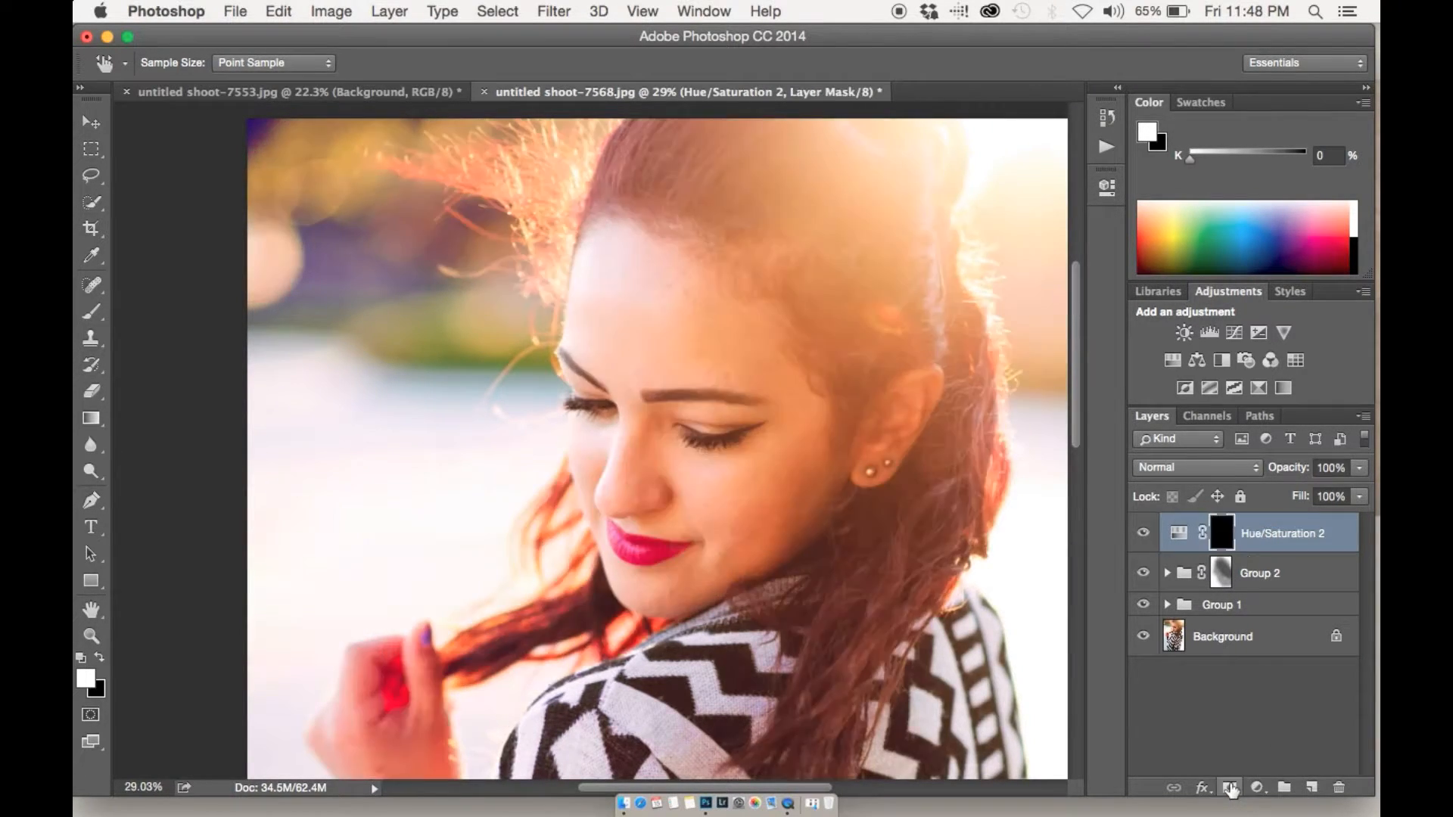
pyautogui.press('super+i')
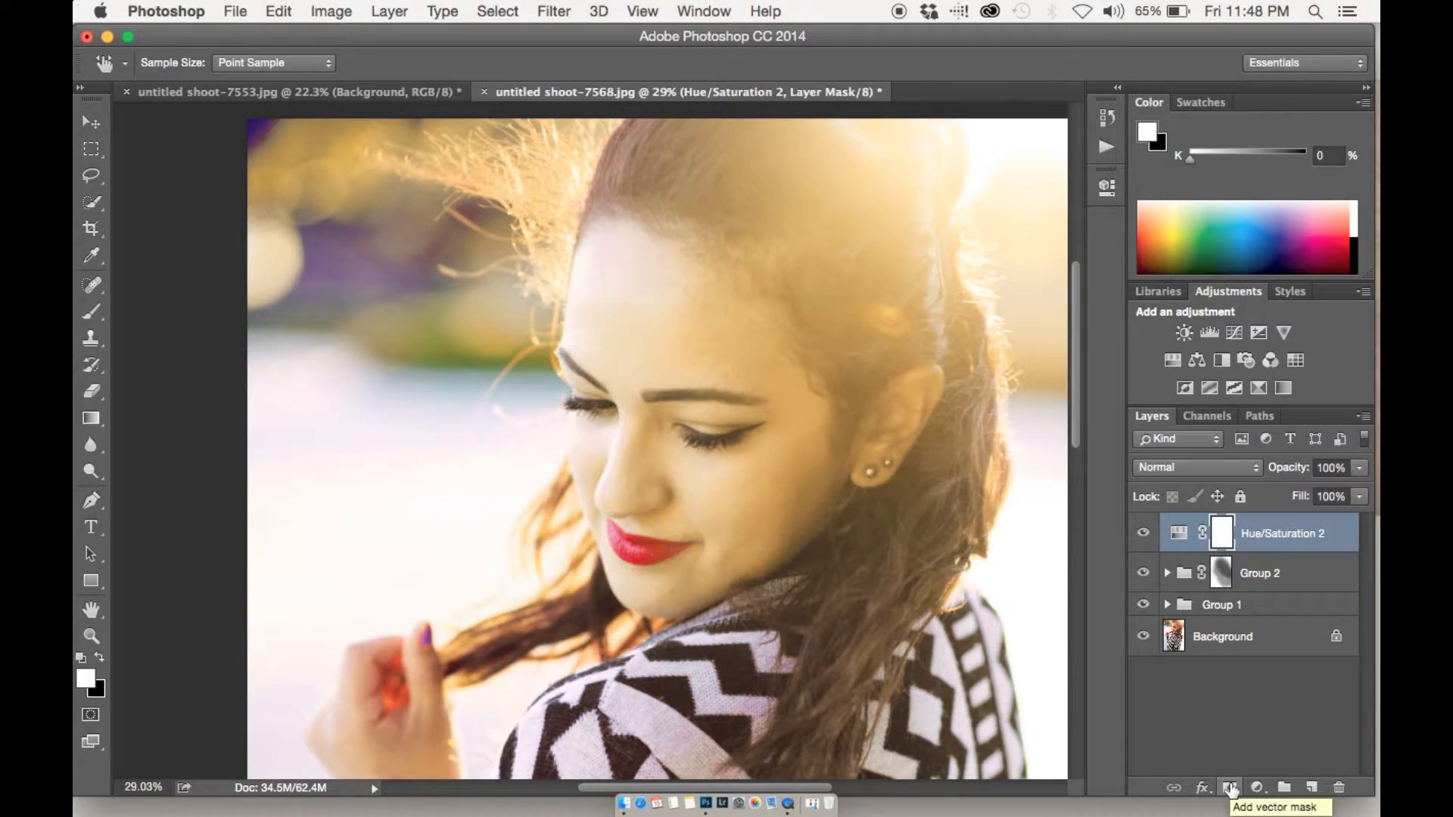
pyautogui.press('super+i')
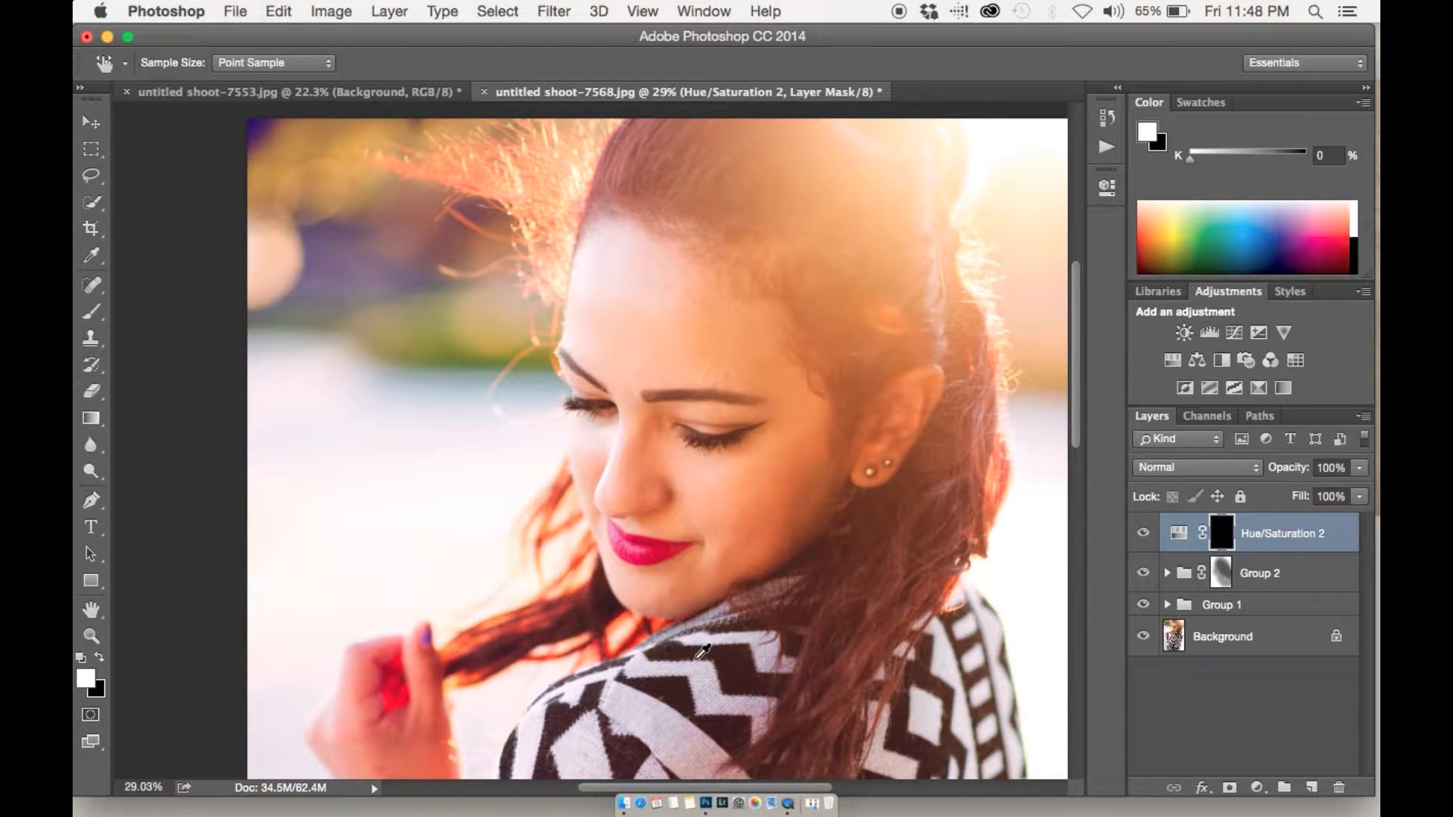
pyautogui.press('b')
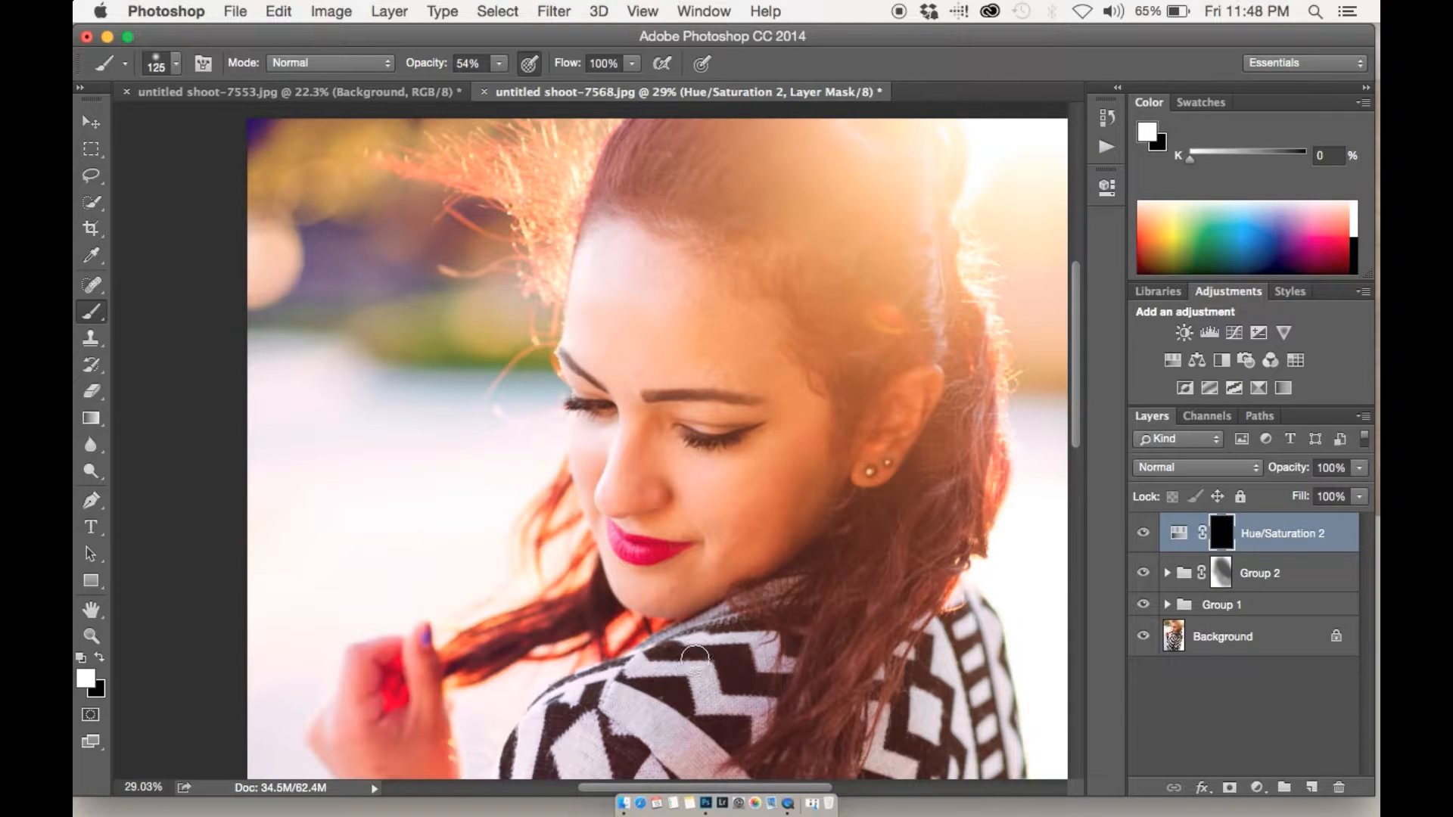
pyautogui.moveTo(381, 710)
pyautogui.mouseDown()
pyautogui.moveTo(393, 665)
pyautogui.moveTo(395, 707)
pyautogui.mouseUp()
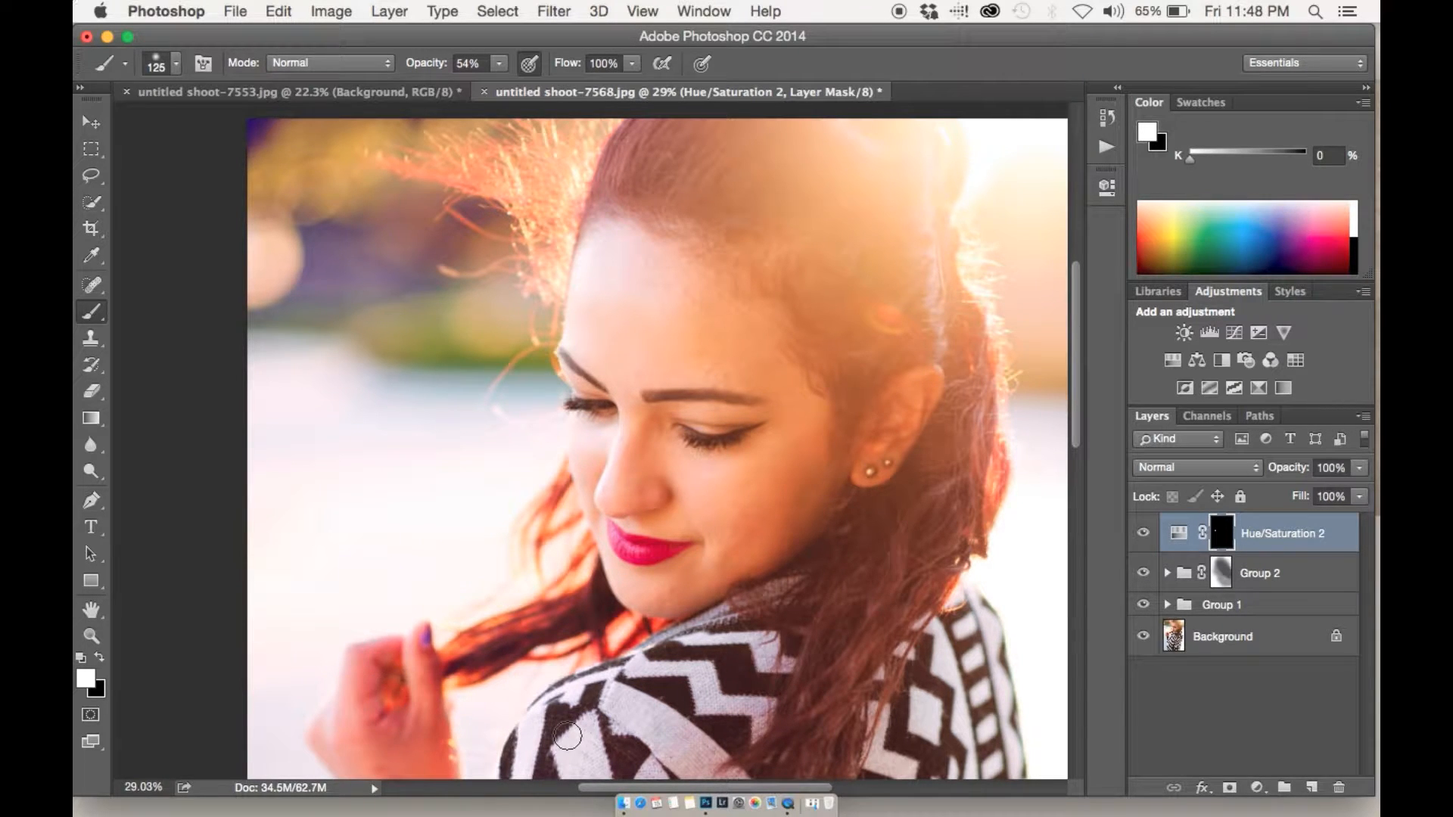
# Step: Touch up the Hue/Saturation 2 mask with black around the fingers and thumbnail, then toggle the layer's visibility to compare
pyautogui.press('x')
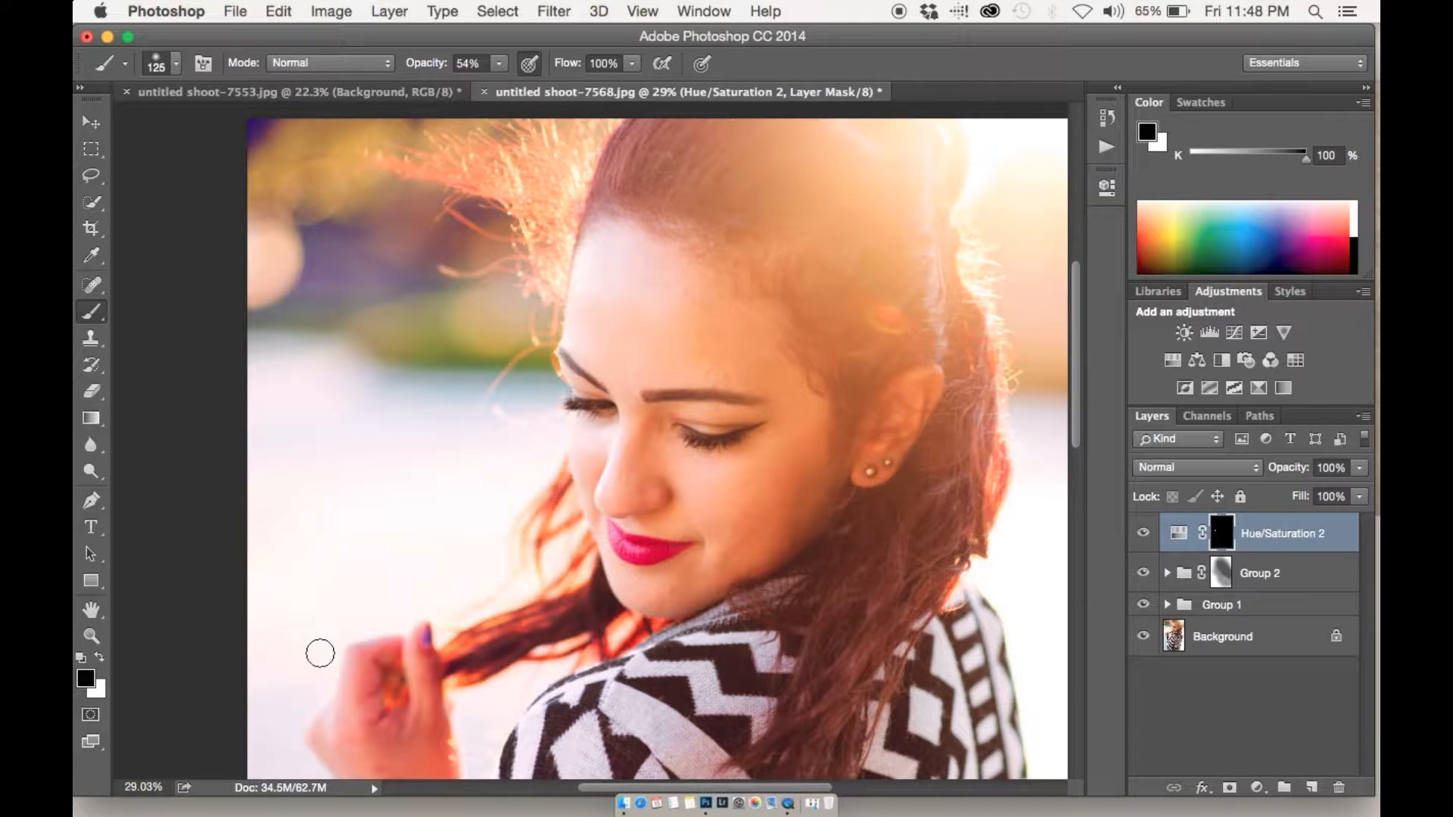
pyautogui.moveTo(382, 711)
pyautogui.mouseDown()
pyautogui.moveTo(368, 663)
pyautogui.moveTo(433, 631)
pyautogui.mouseUp()
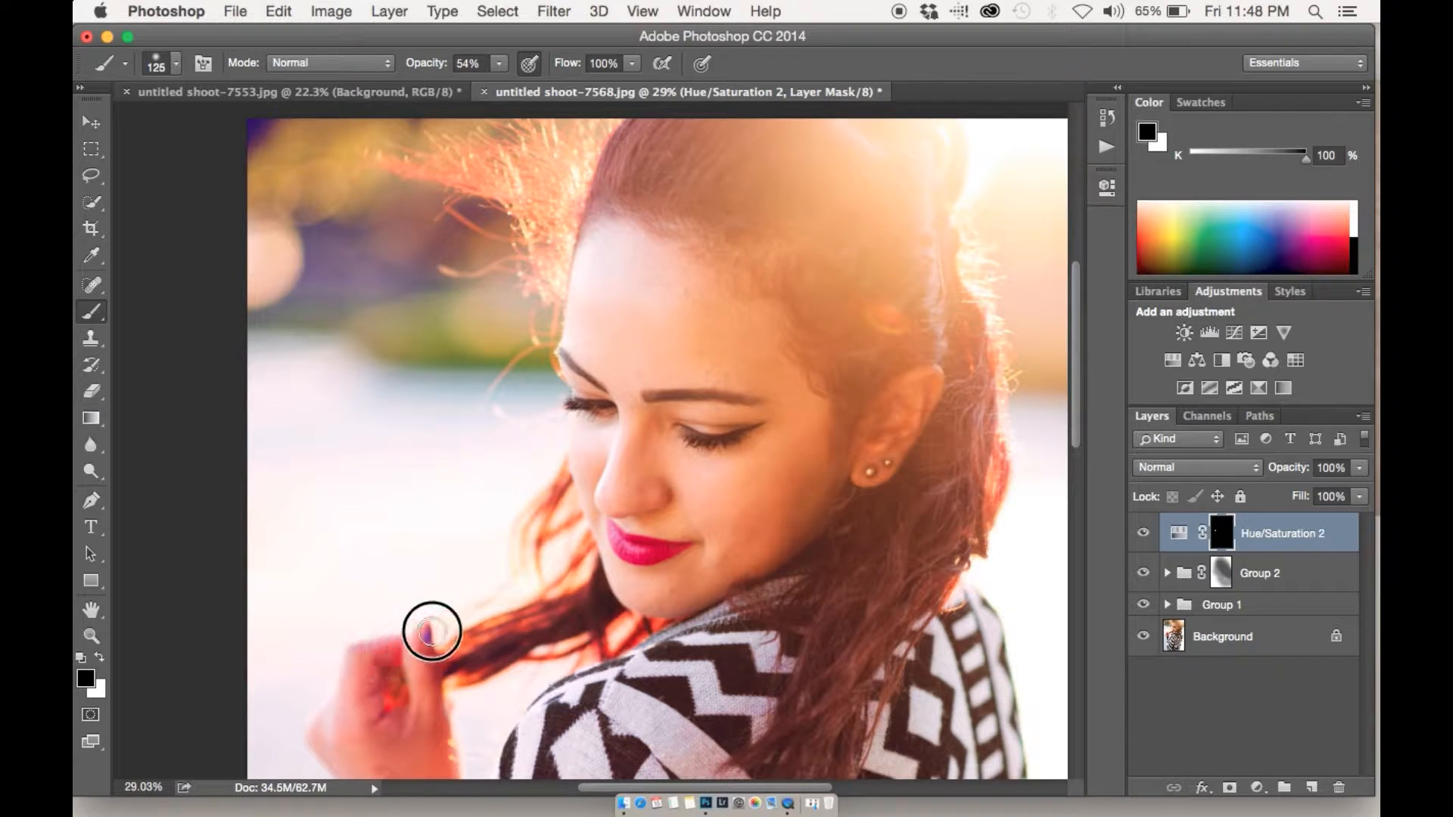
pyautogui.scroll(-5, 561, 633)
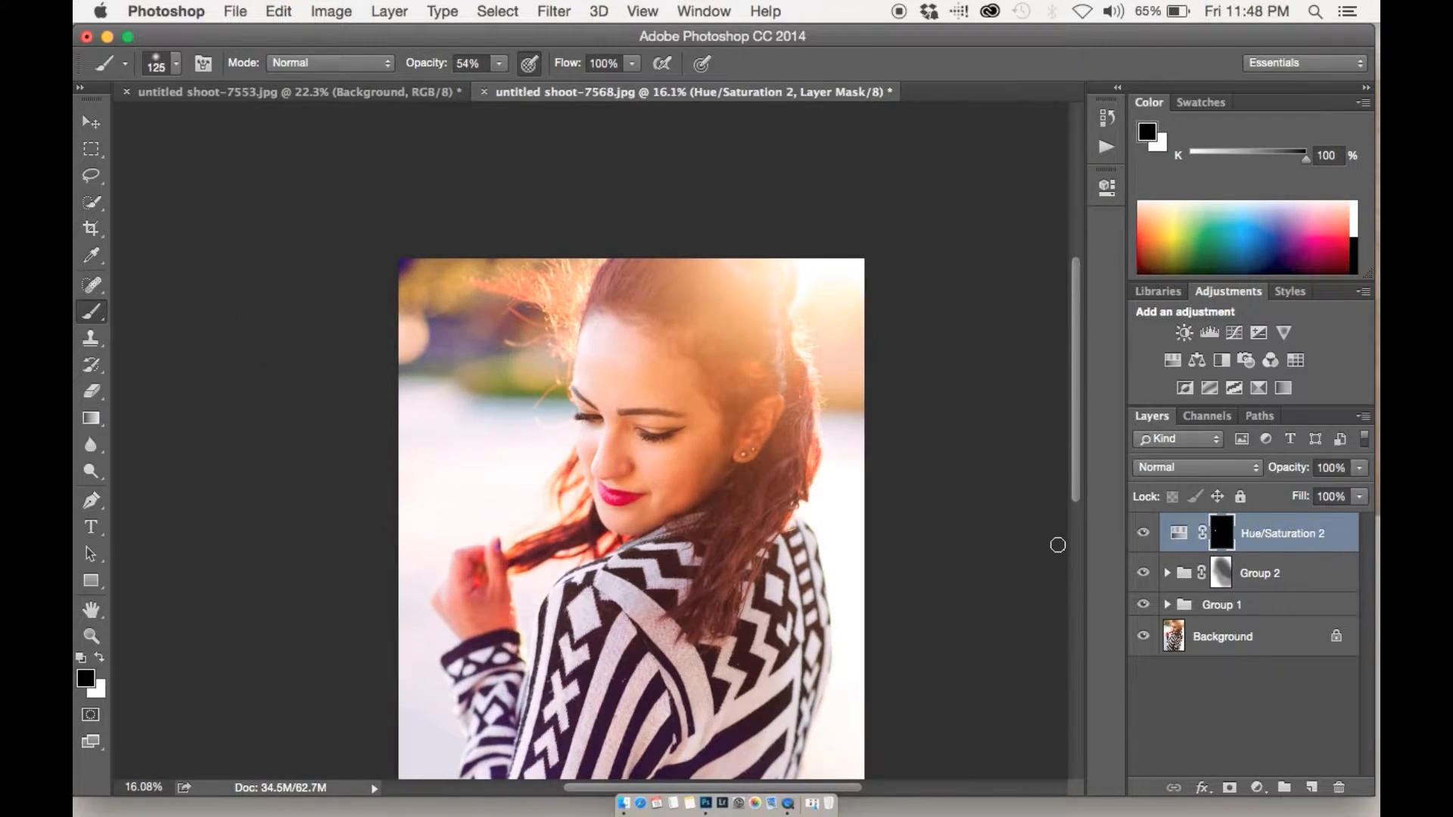
pyautogui.click(1149, 535)
pyautogui.click(1148, 535)
pyautogui.scroll(-2, 864, 527)
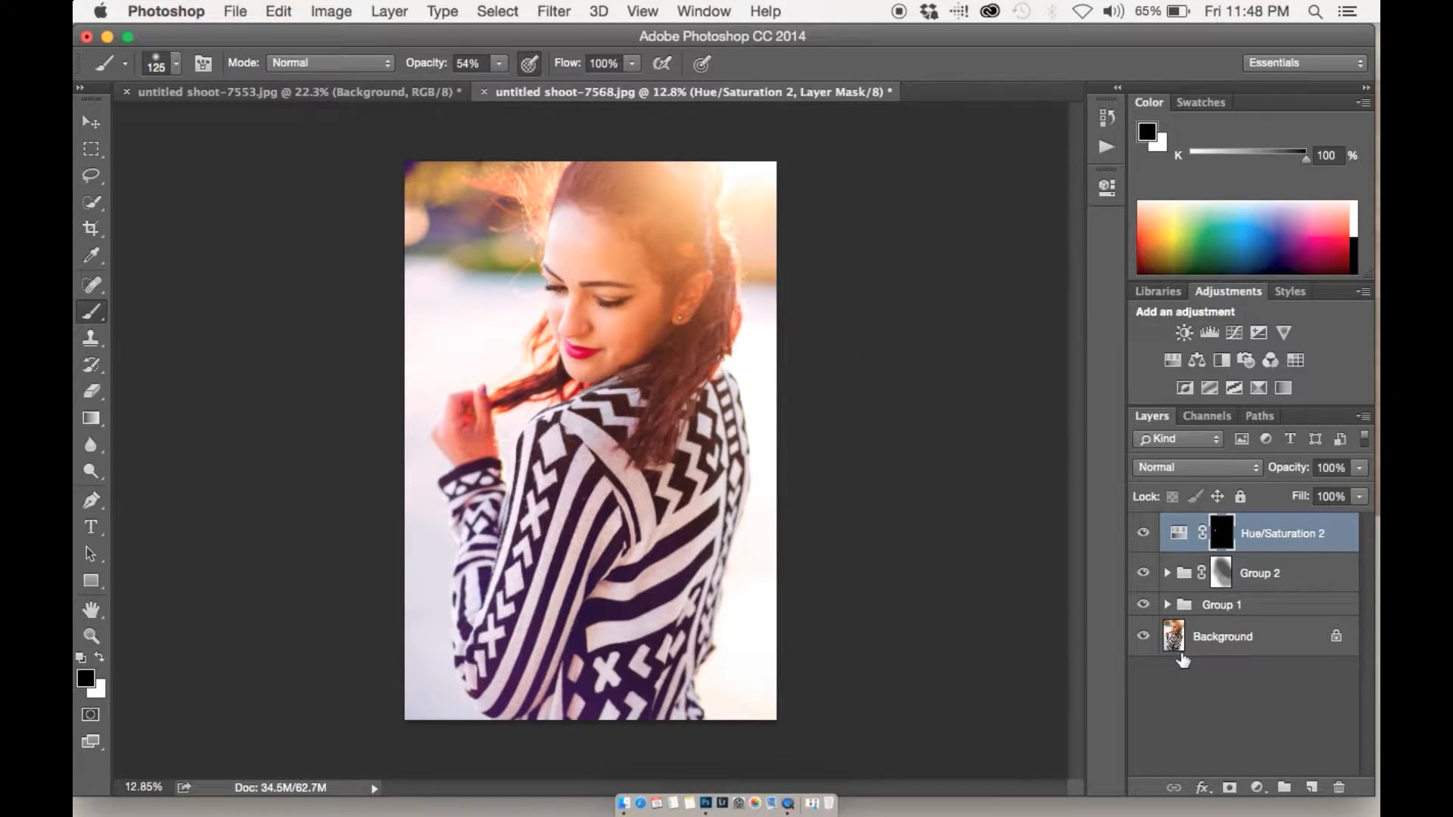
# Step: Add a new empty layer above Hue/Saturation 2, sample the purple from the blurred background, and enlarge the brush to 1200 px
pyautogui.click(1311, 787)
pyautogui.press('x')
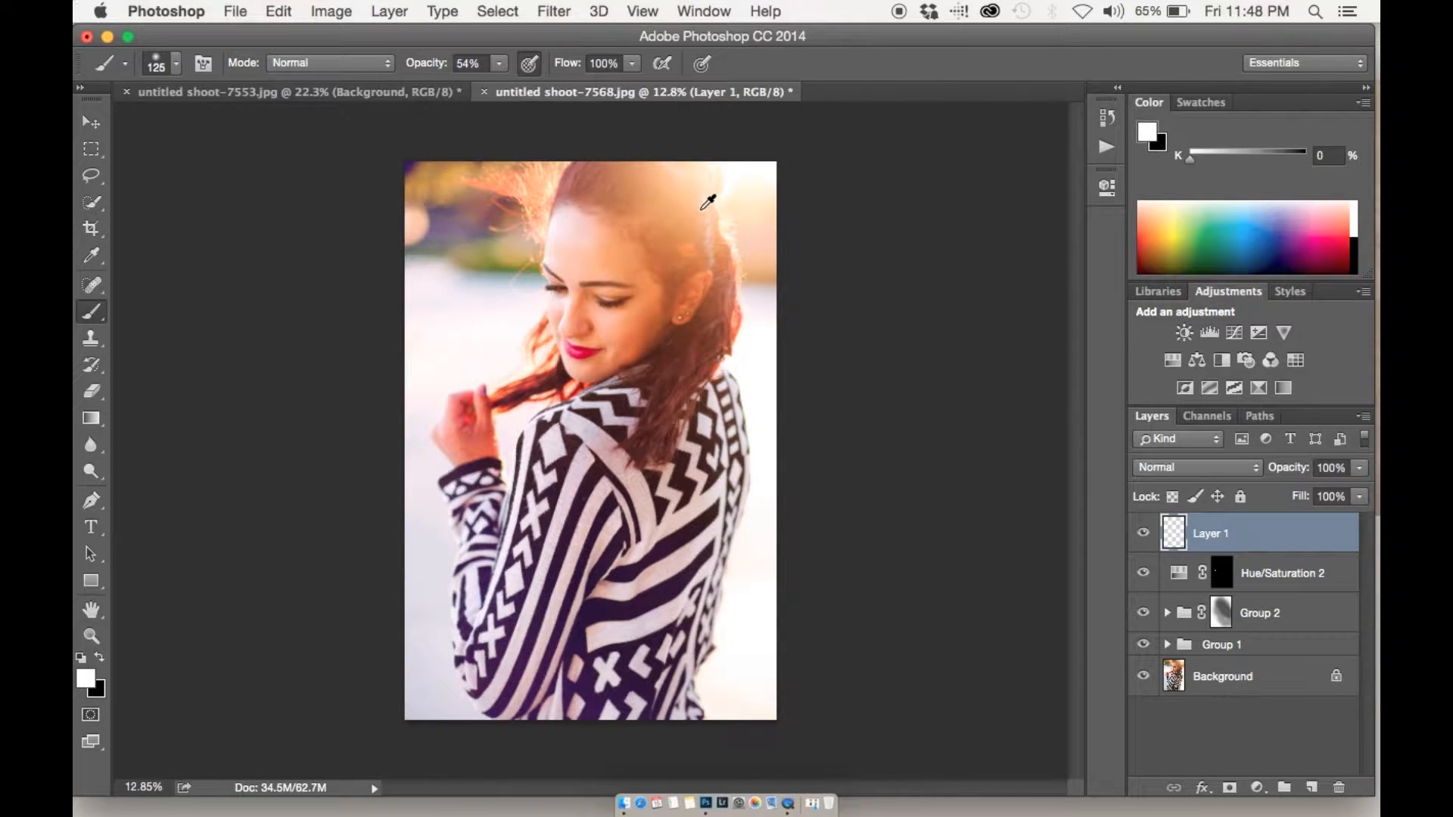
pyautogui.keyDown('alt'); pyautogui.click(448, 228); pyautogui.keyUp('alt')
pyautogui.press(']')
pyautogui.press(']')
pyautogui.press(']')
pyautogui.press(']')
pyautogui.press(']')
pyautogui.press(']')
pyautogui.press(']')
pyautogui.press(']')
pyautogui.press(']')
pyautogui.press(']')
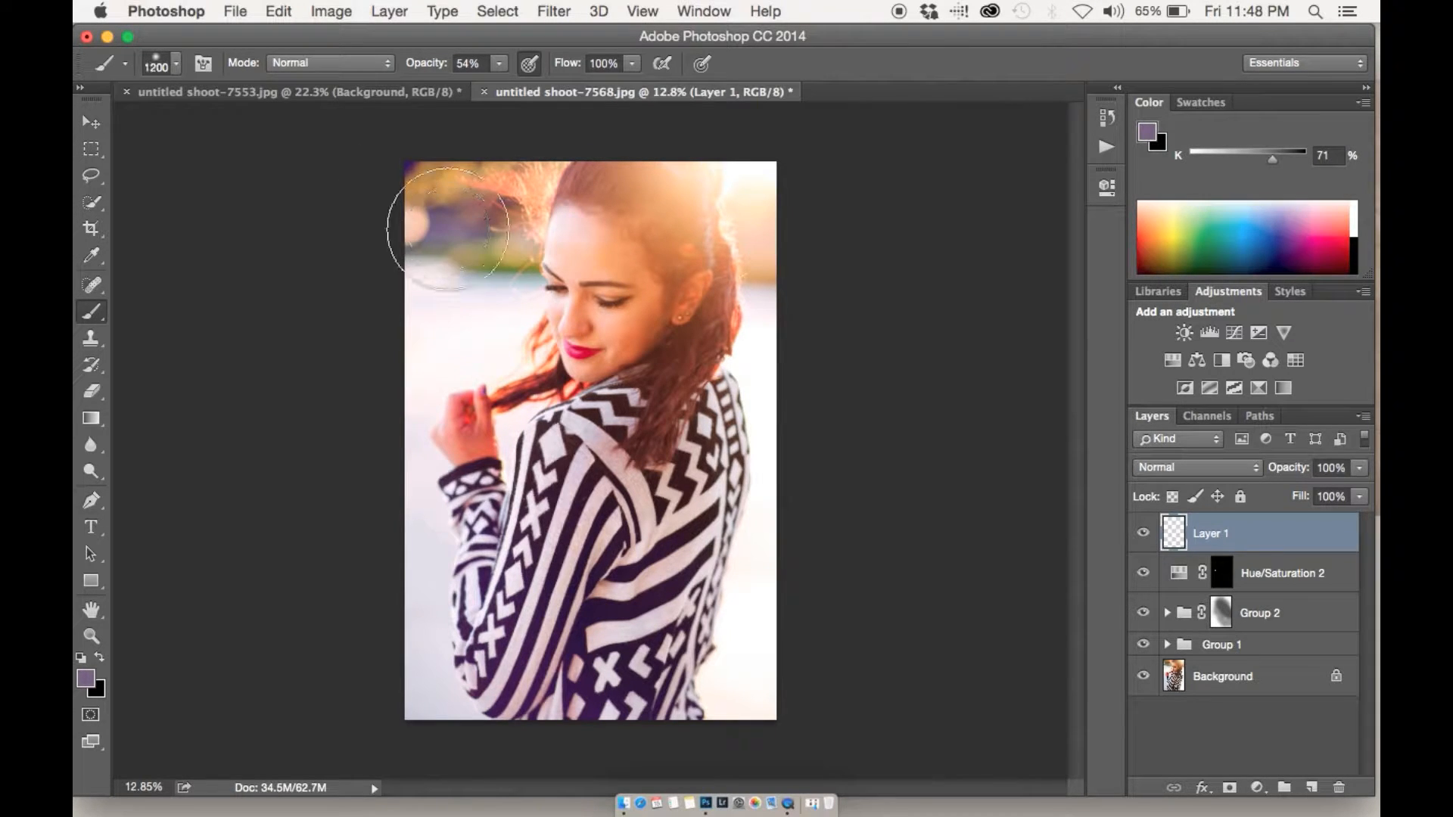
# Step: Choose a light teal foreground color and paint it on Layer 1 along the photo's left side and bottom edge
pyautogui.click(85, 679)
pyautogui.moveTo(402, 155); pyautogui.dragTo(399, 187)
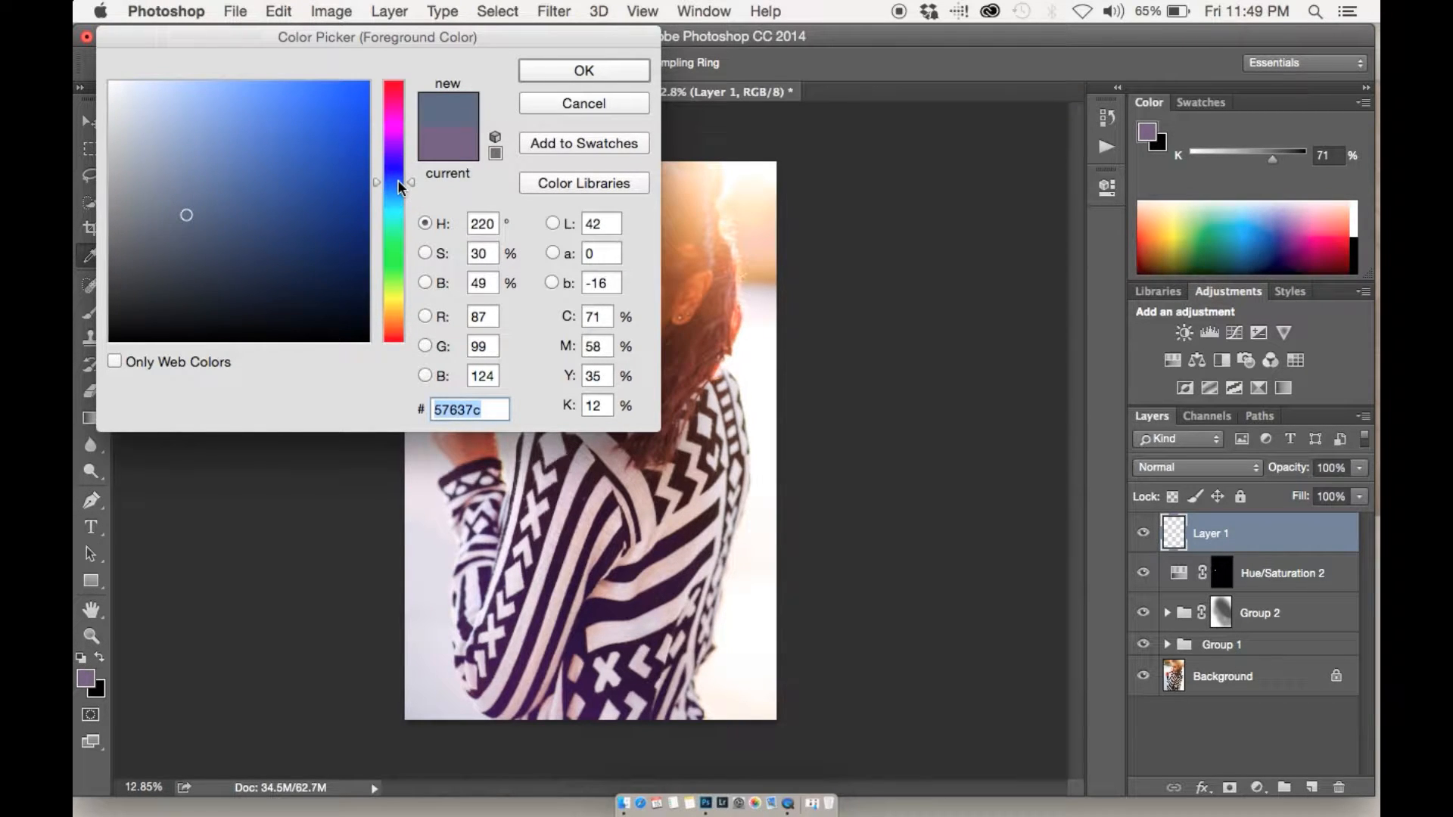
pyautogui.moveTo(236, 111)
pyautogui.mouseDown()
pyautogui.moveTo(189, 110)
pyautogui.moveTo(170, 142)
pyautogui.moveTo(203, 142)
pyautogui.mouseUp()
pyautogui.moveTo(395, 221); pyautogui.dragTo(394, 205)
pyautogui.click(579, 68)
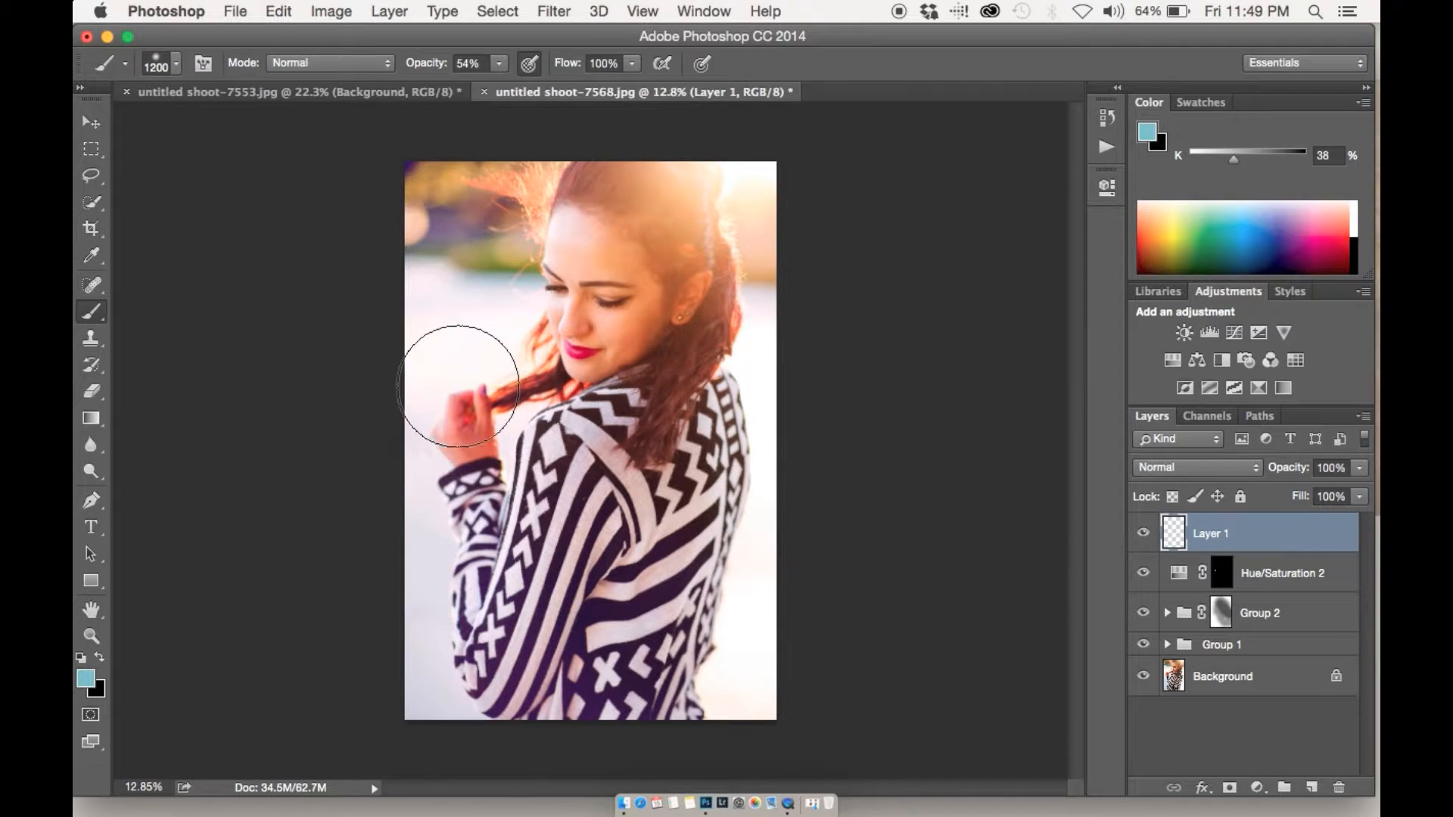
pyautogui.moveTo(424, 290)
pyautogui.mouseDown()
pyautogui.moveTo(454, 266)
pyautogui.moveTo(429, 519)
pyautogui.moveTo(558, 623)
pyautogui.moveTo(610, 689)
pyautogui.moveTo(769, 713)
pyautogui.mouseUp()
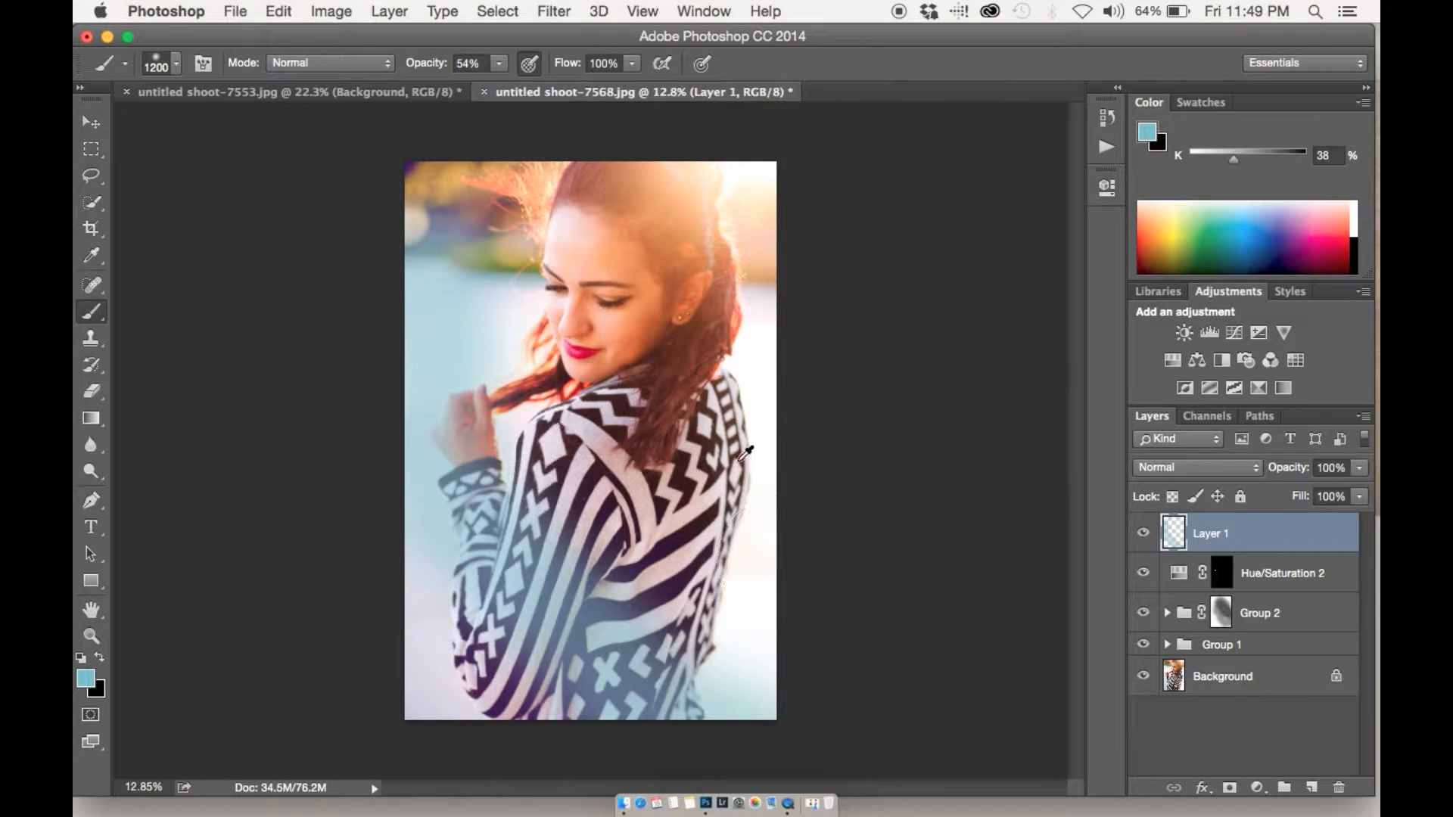
# Step: Sample a peach tone from the photo, paint it softly along its right edge on Layer 1, and compare with the layer hidden
pyautogui.moveTo(704, 325); pyautogui.dragTo(598, 256)
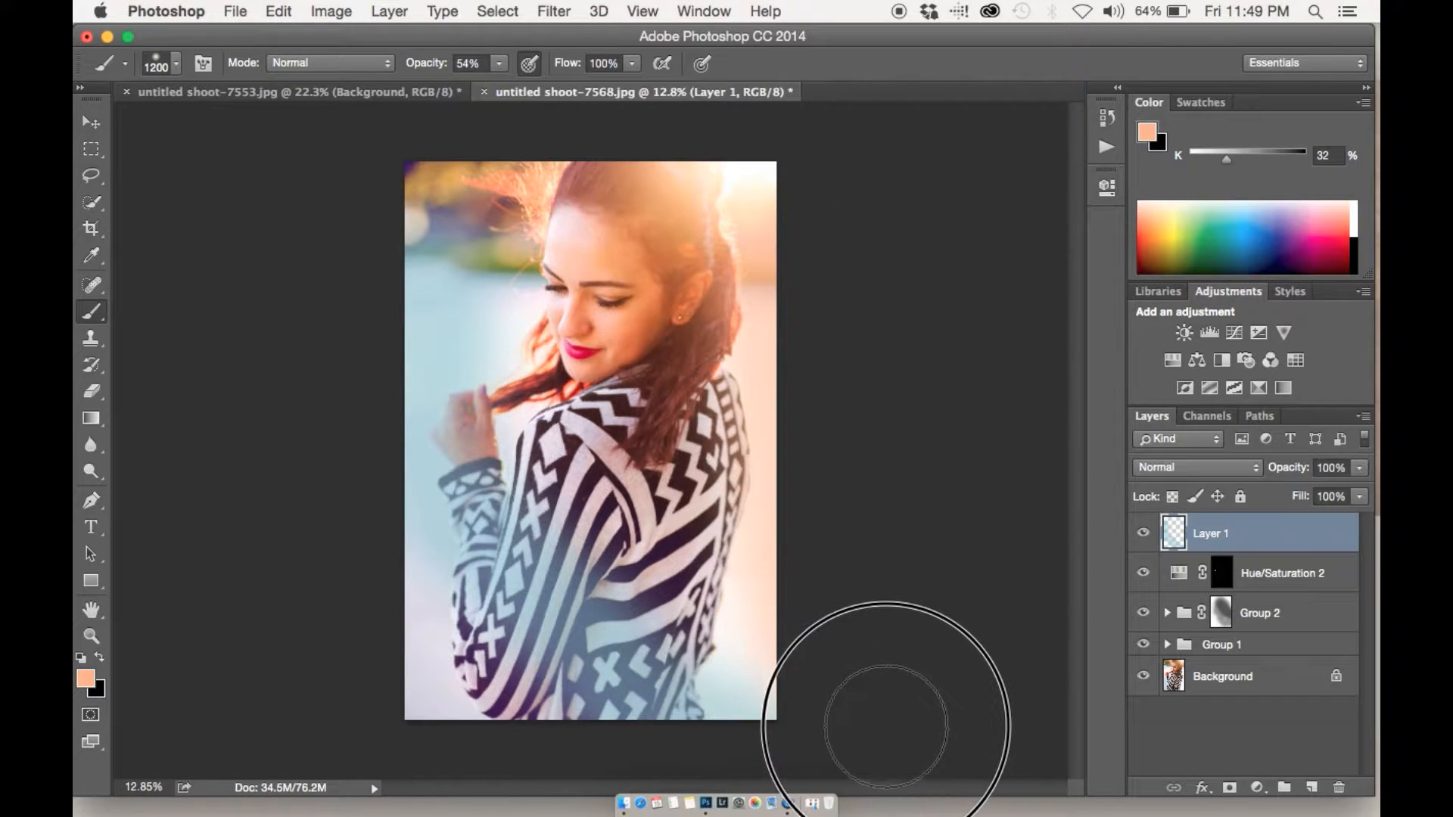
pyautogui.press('super+z')
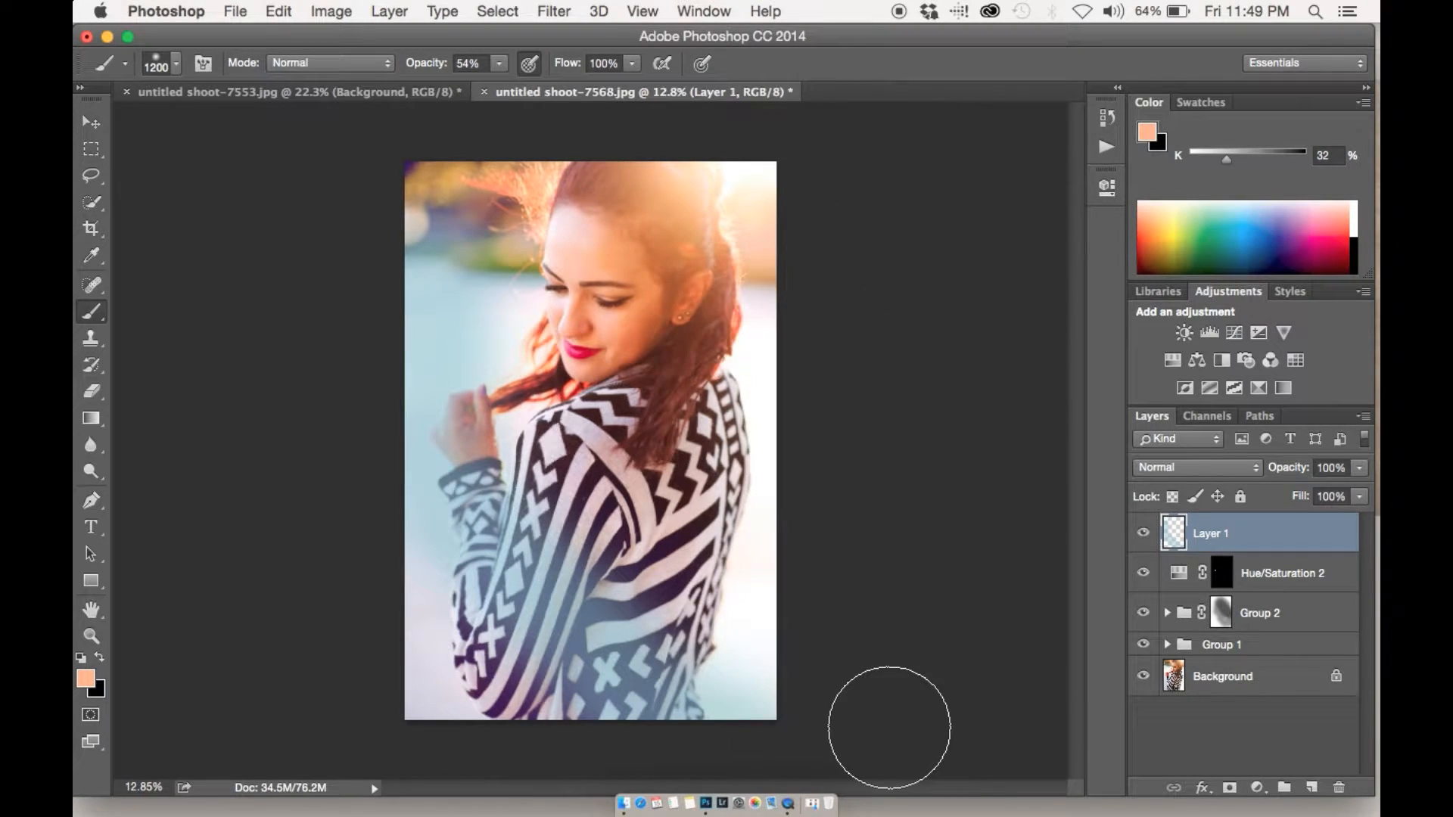
pyautogui.moveTo(817, 304)
pyautogui.mouseDown()
pyautogui.moveTo(828, 569)
pyautogui.moveTo(858, 692)
pyautogui.moveTo(901, 755)
pyautogui.moveTo(842, 633)
pyautogui.moveTo(797, 437)
pyautogui.moveTo(807, 311)
pyautogui.moveTo(893, 211)
pyautogui.mouseUp()
pyautogui.keyDown('alt'); pyautogui.click(501, 253); pyautogui.keyUp('alt')
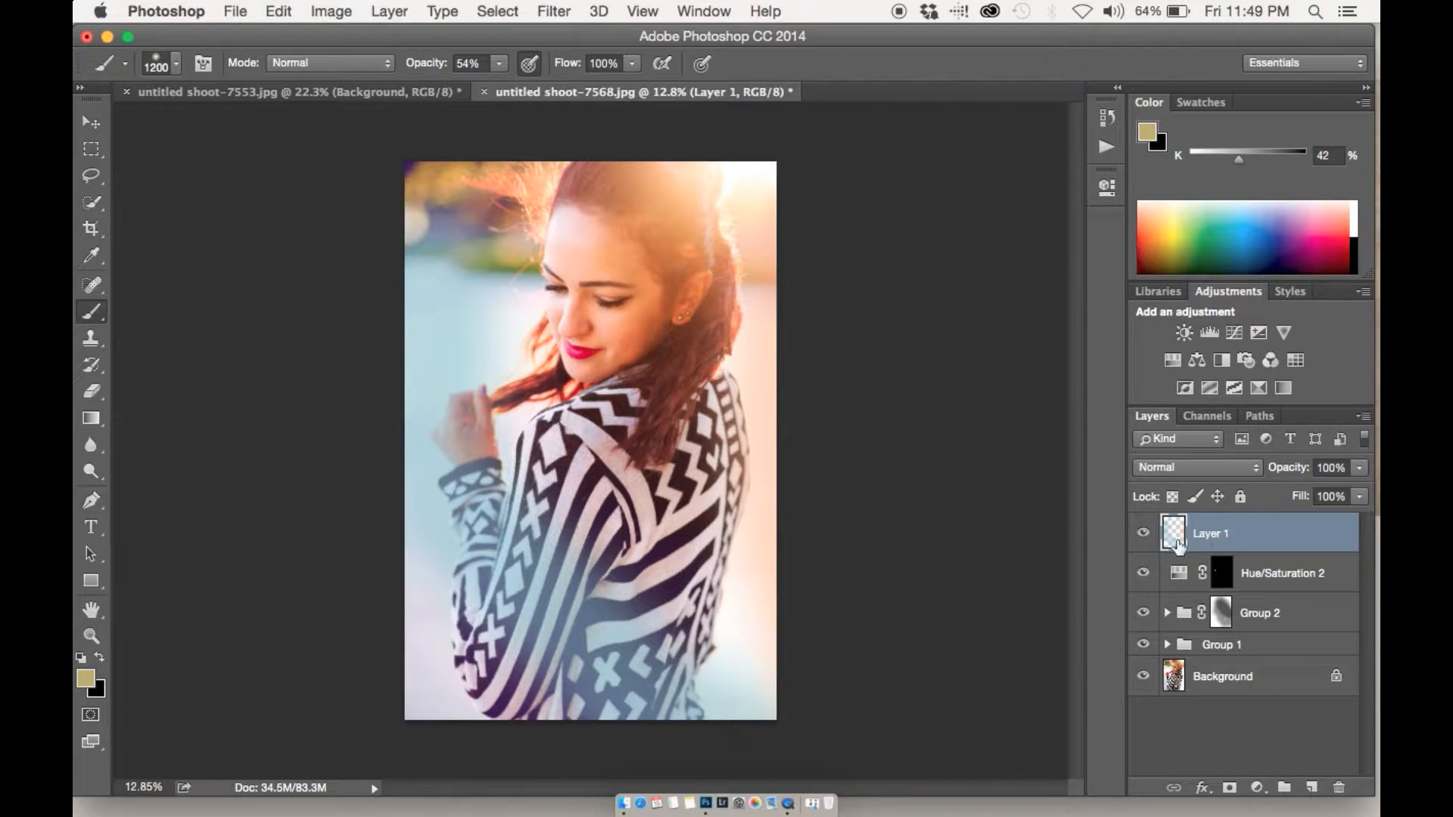
pyautogui.click(1143, 533)
pyautogui.click(1144, 534)
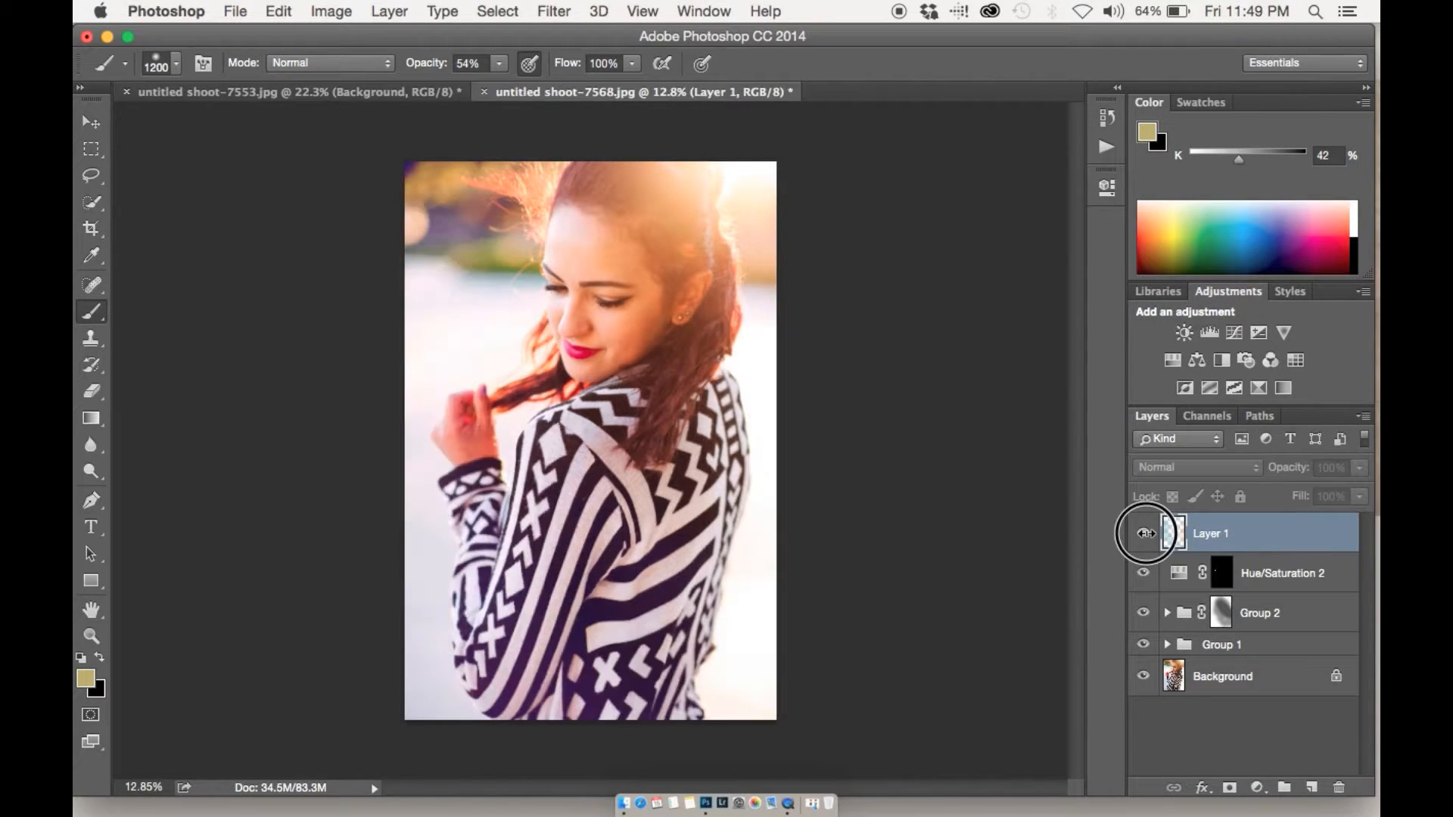
# Step: Set Layer 1 to Lighten blend mode and toggle its visibility to compare
pyautogui.click(1234, 467)
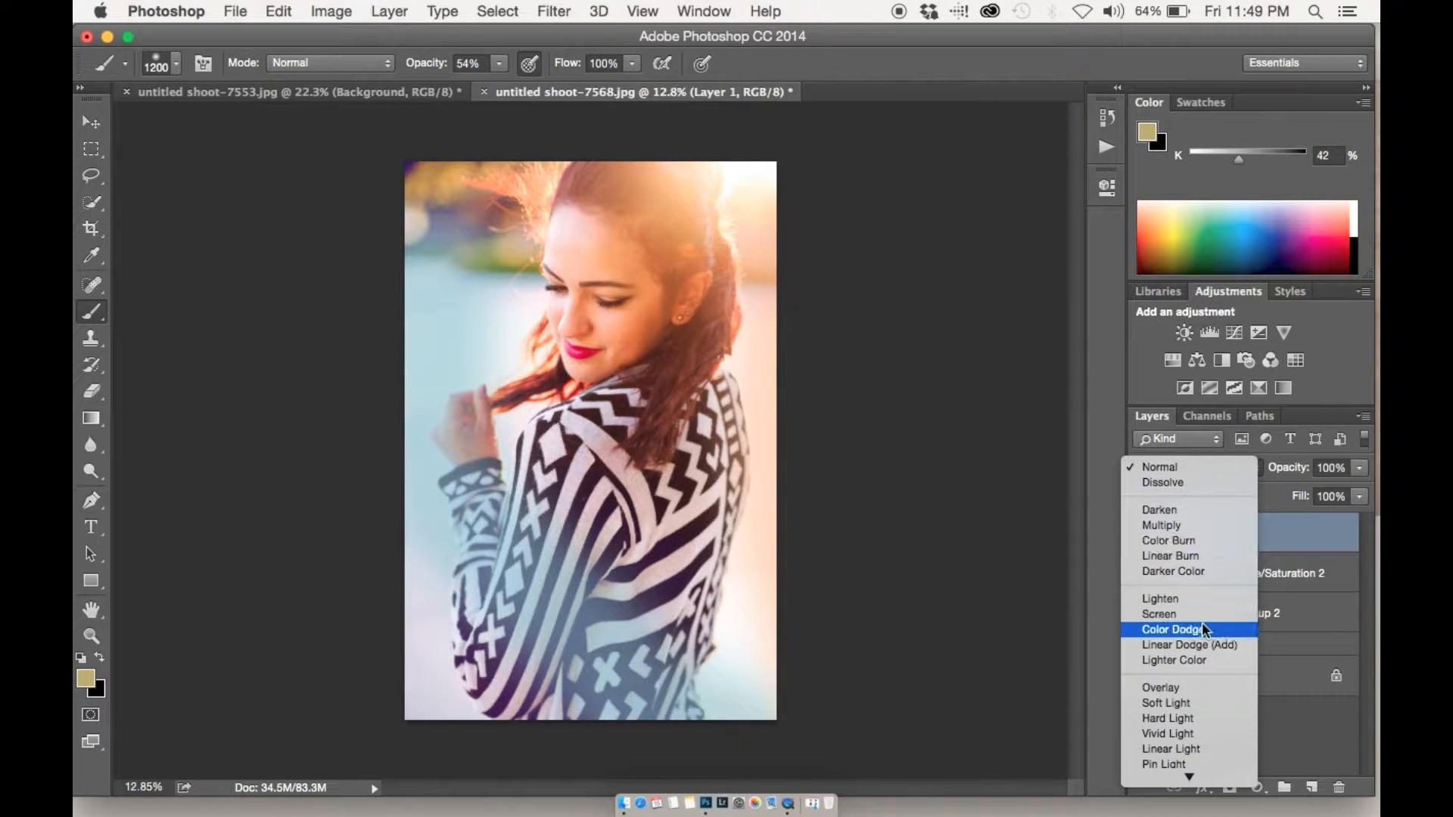
pyautogui.click(1201, 600)
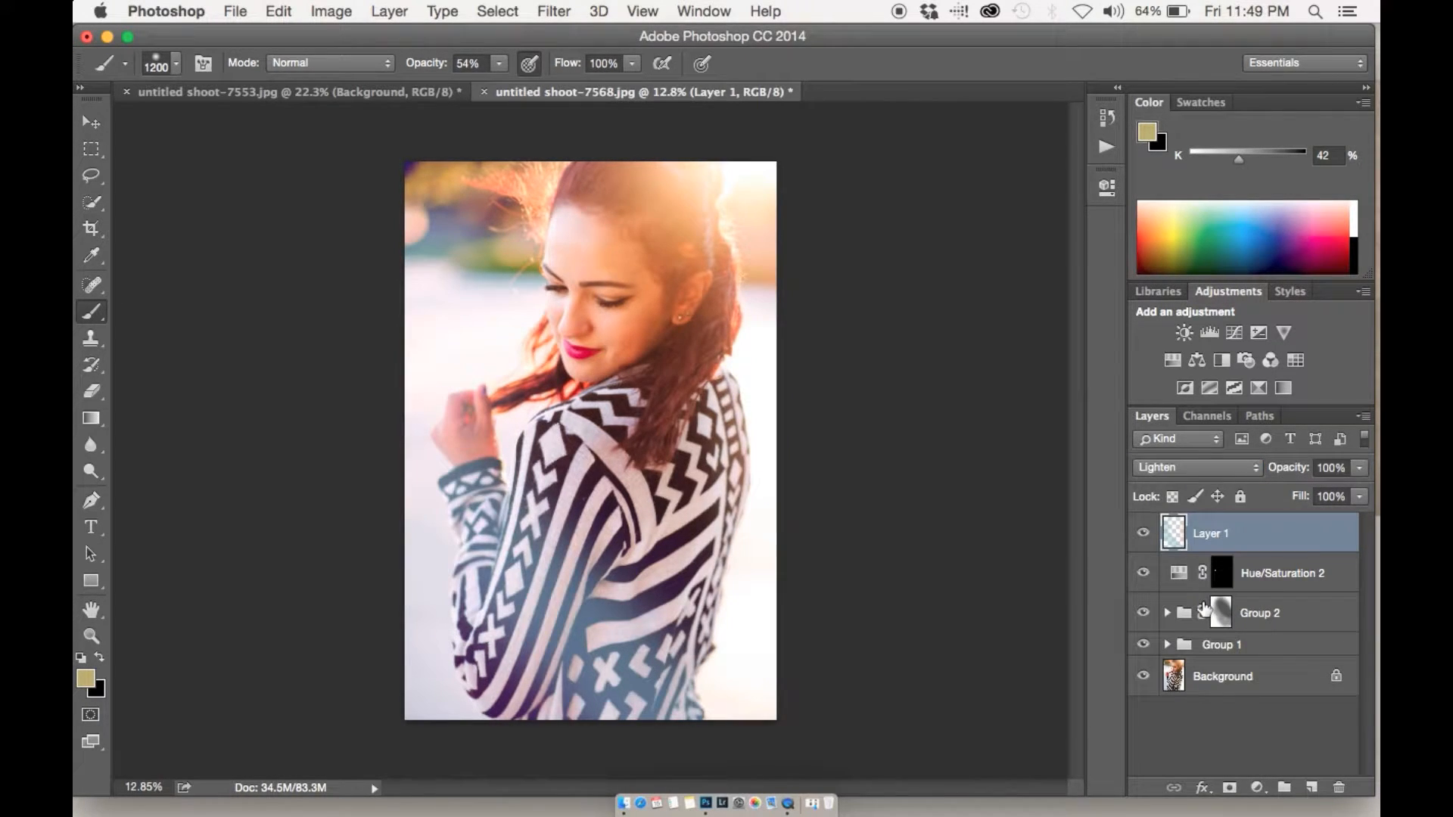
pyautogui.click(1143, 533)
pyautogui.click(1143, 534)
# Step: Reduce Layer 1's opacity to 31% and compare the photo with the layer hidden and shown
pyautogui.click(1290, 470)
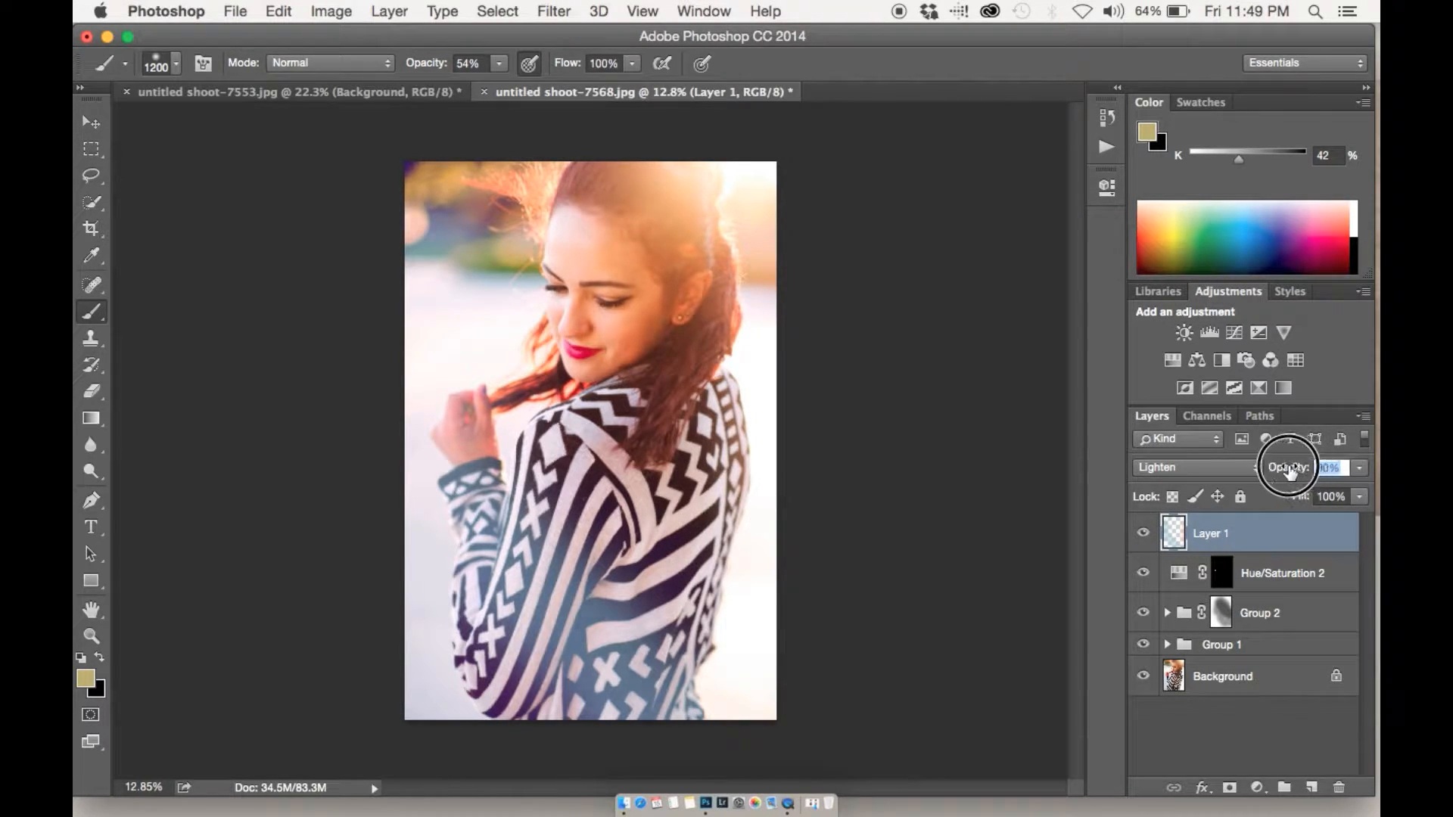
pyautogui.moveTo(1290, 470); pyautogui.dragTo(1243, 464)
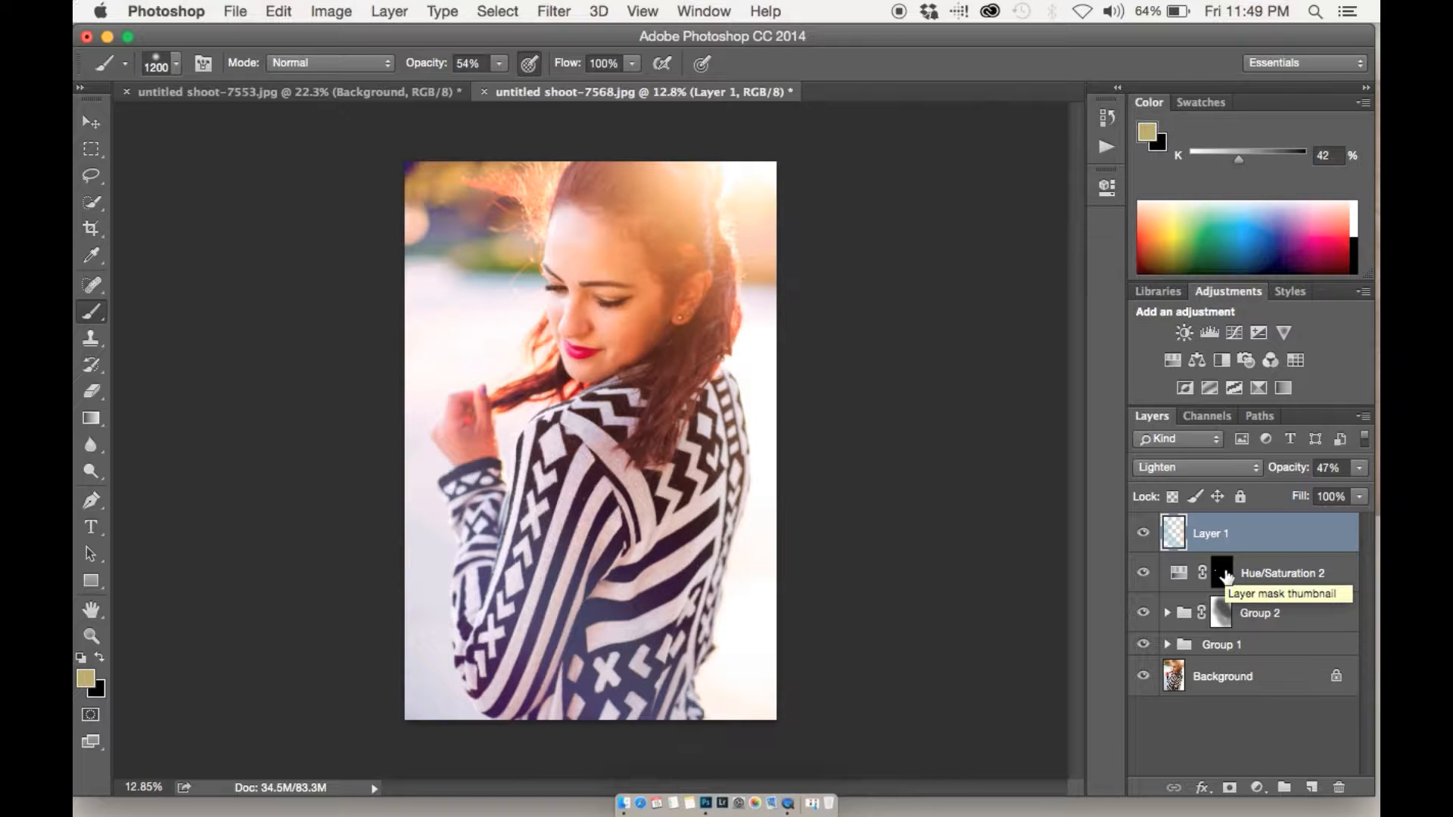
pyautogui.moveTo(1285, 467)
pyautogui.mouseDown()
pyautogui.moveTo(1265, 466)
pyautogui.moveTo(1281, 469)
pyautogui.mouseUp()
pyautogui.click(1144, 533)
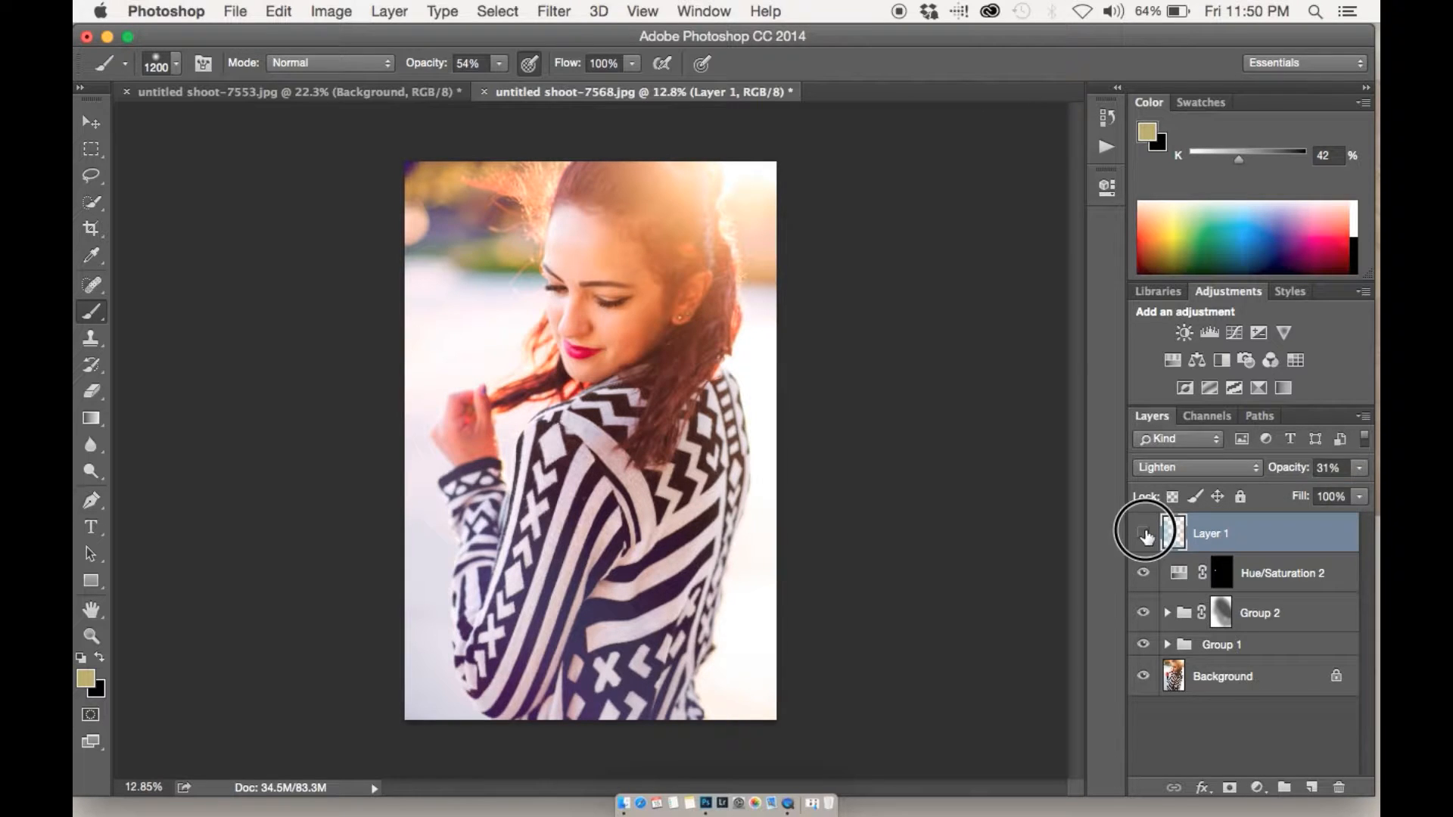
pyautogui.click(1145, 534)
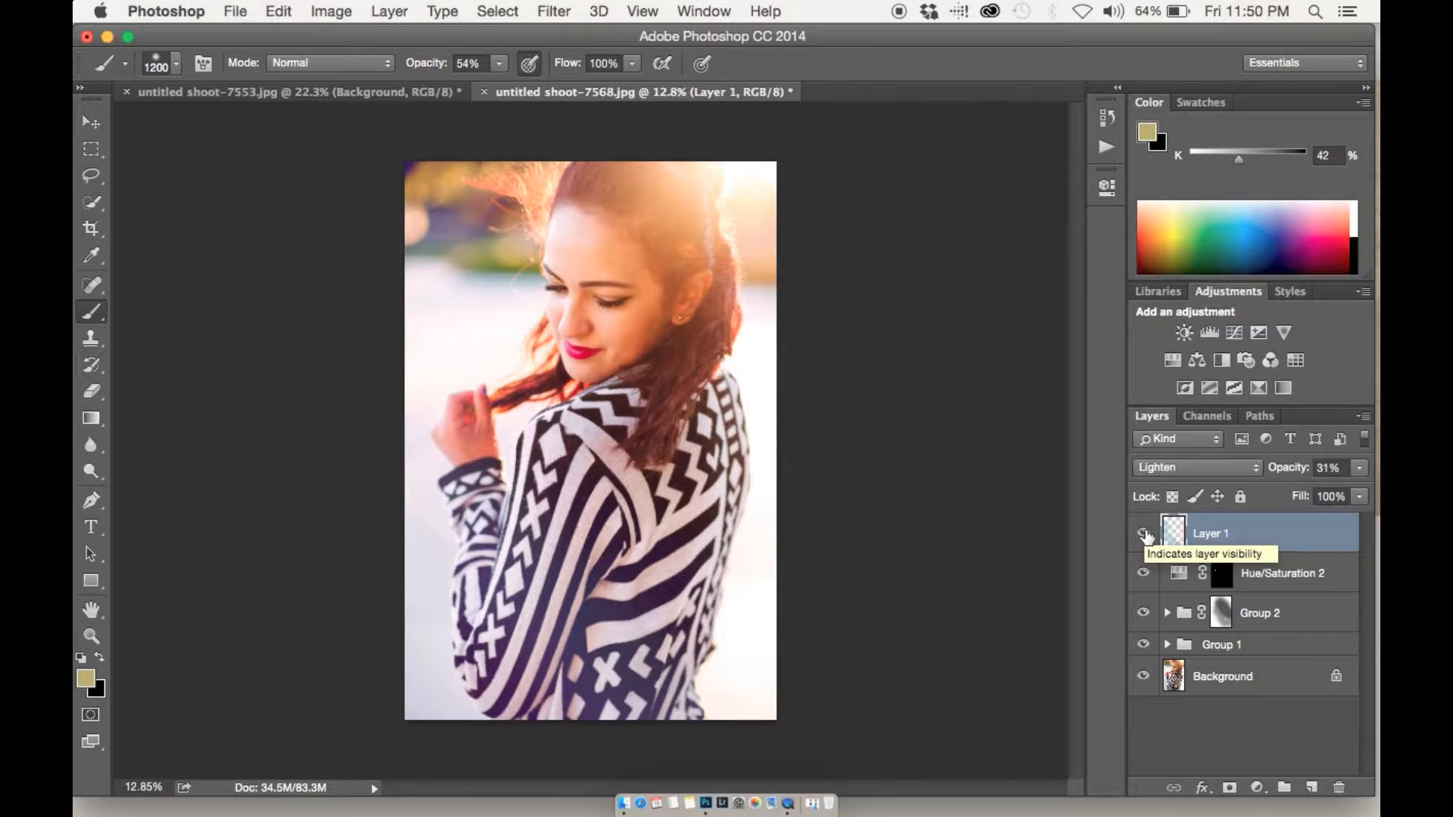
# Step: Group Layer 1, Hue/Saturation 2, Group 2 and Group 1 together and compare the photo with the new group hidden and shown
pyautogui.keyDown('shift'); pyautogui.click(1256, 646); pyautogui.keyUp('shift')
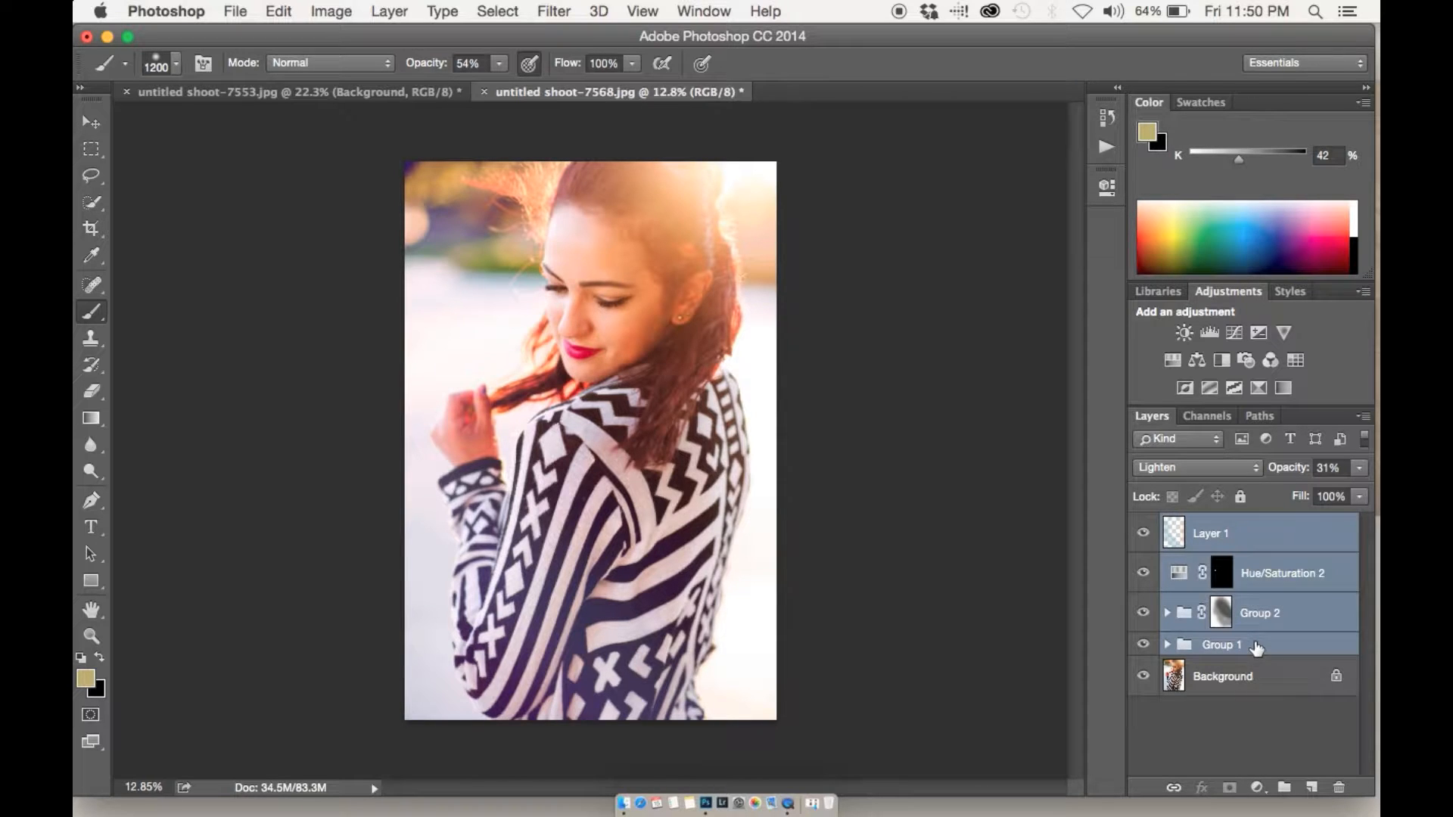
pyautogui.press('super+g')
pyautogui.click(1143, 524)
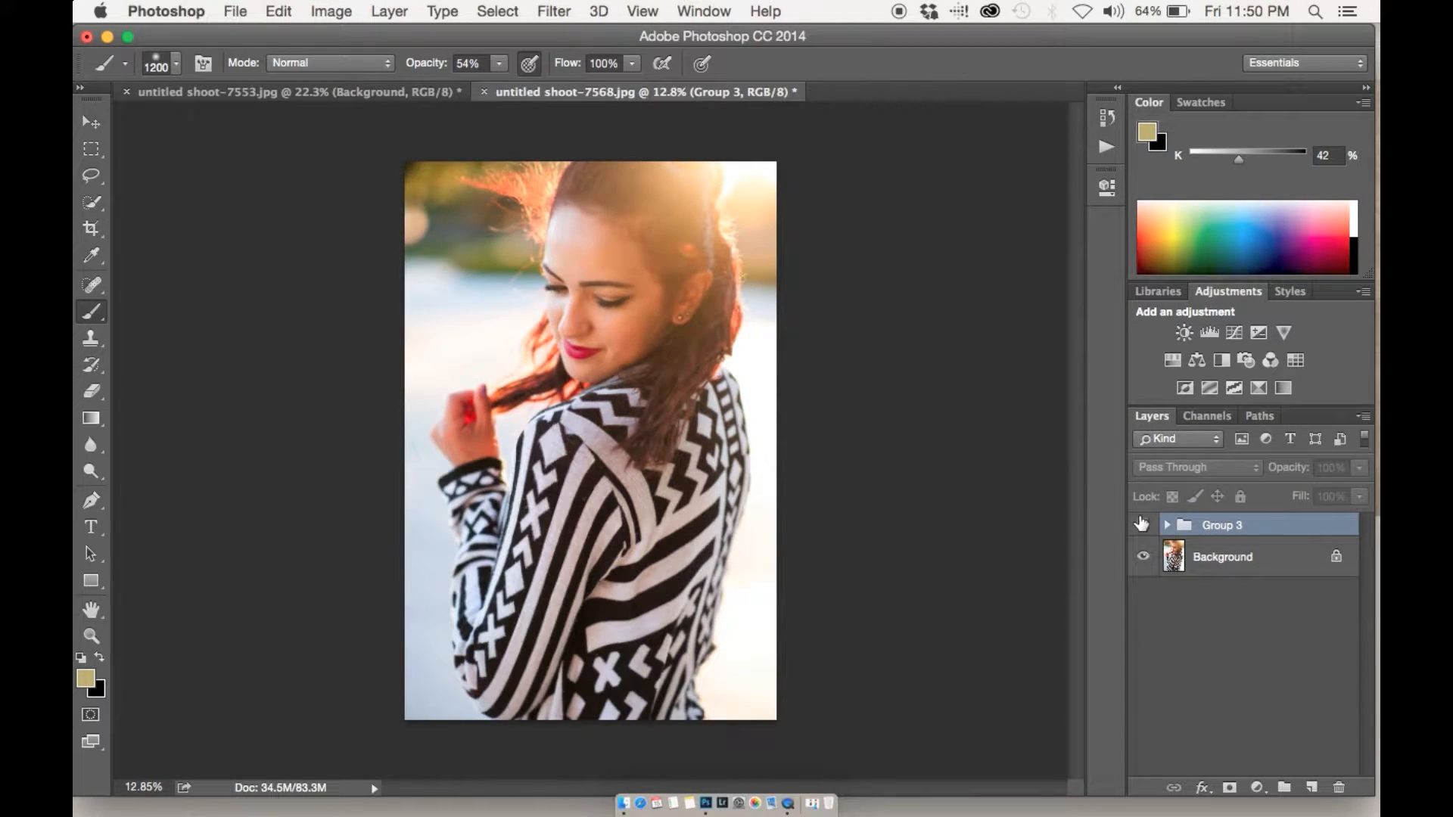
pyautogui.click(1143, 524)
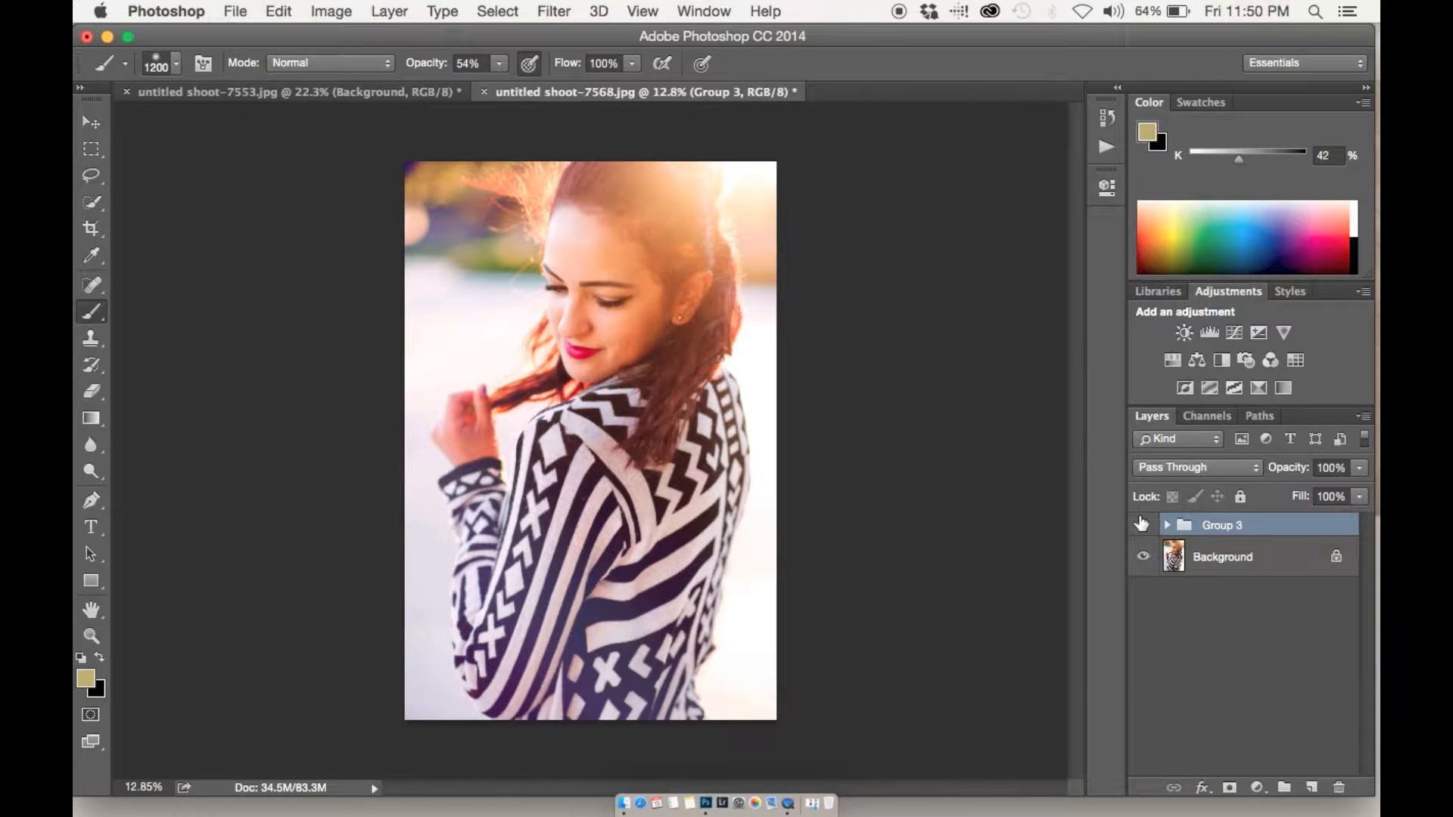
# Step: Add a Hue/Saturation adjustment layer and set its Reds to Hue +3, Saturation -2 and Lightness +6
pyautogui.click(1182, 364)
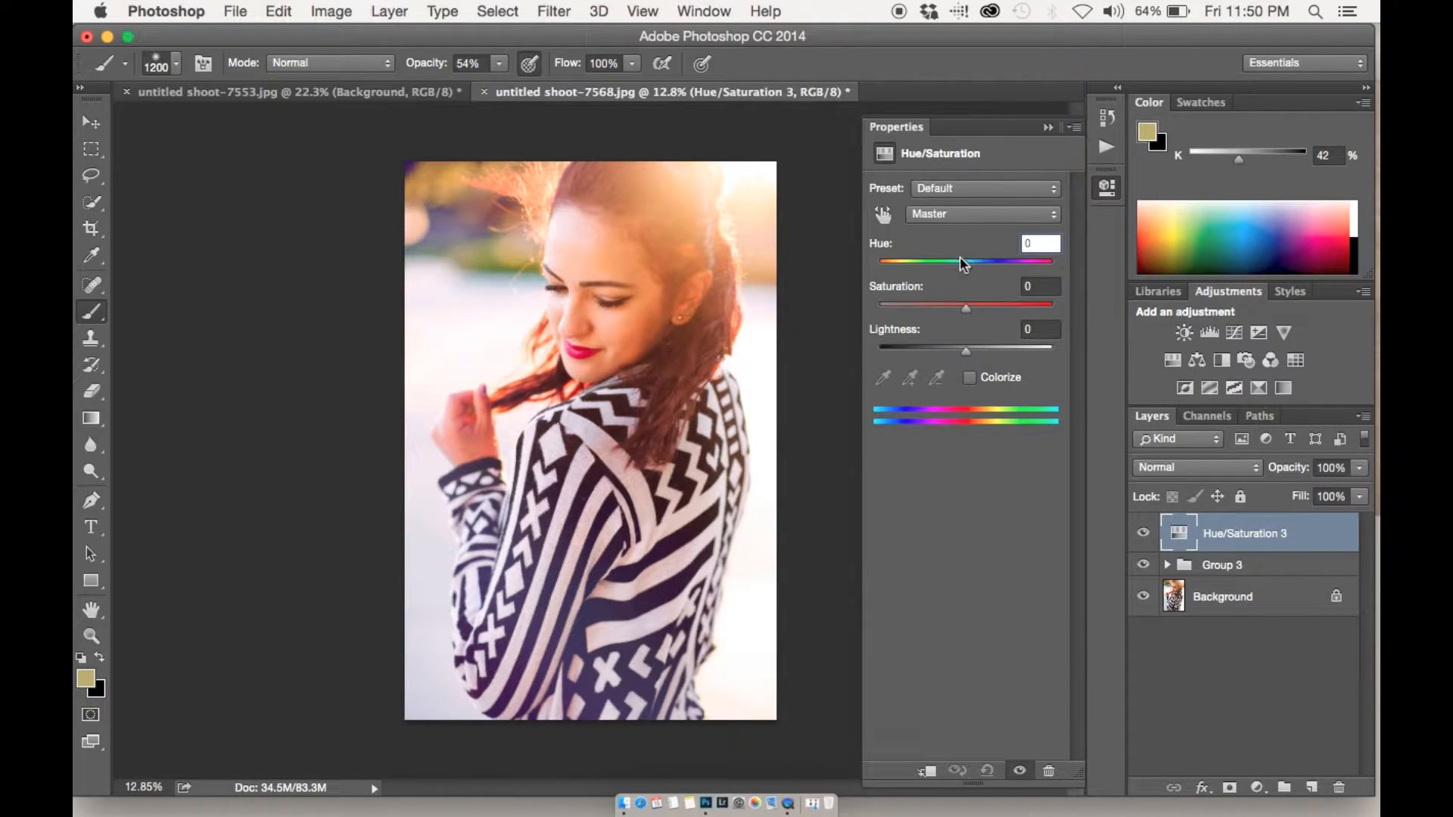
pyautogui.click(953, 215)
pyautogui.click(950, 229)
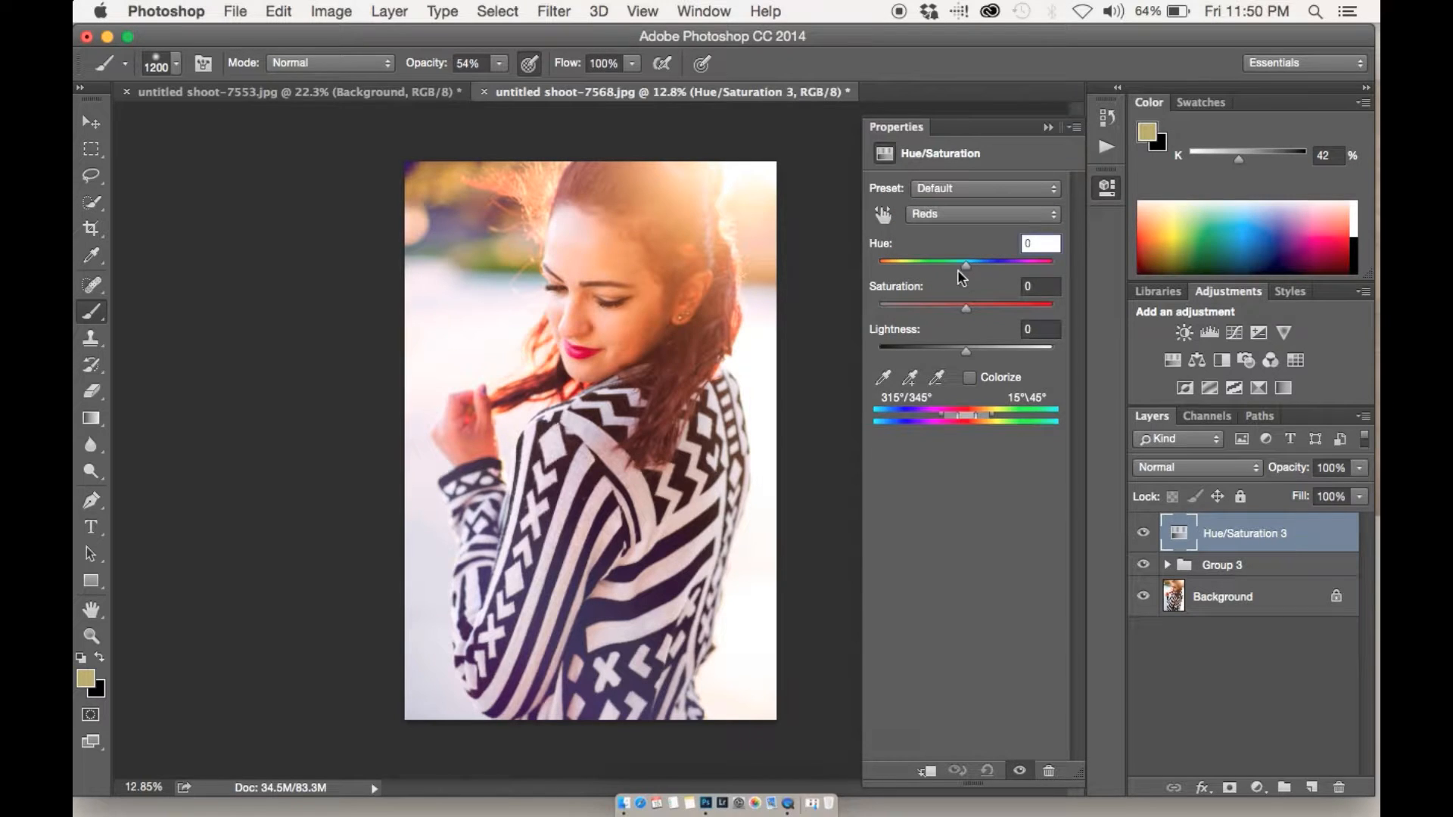
pyautogui.moveTo(969, 262); pyautogui.dragTo(974, 355)
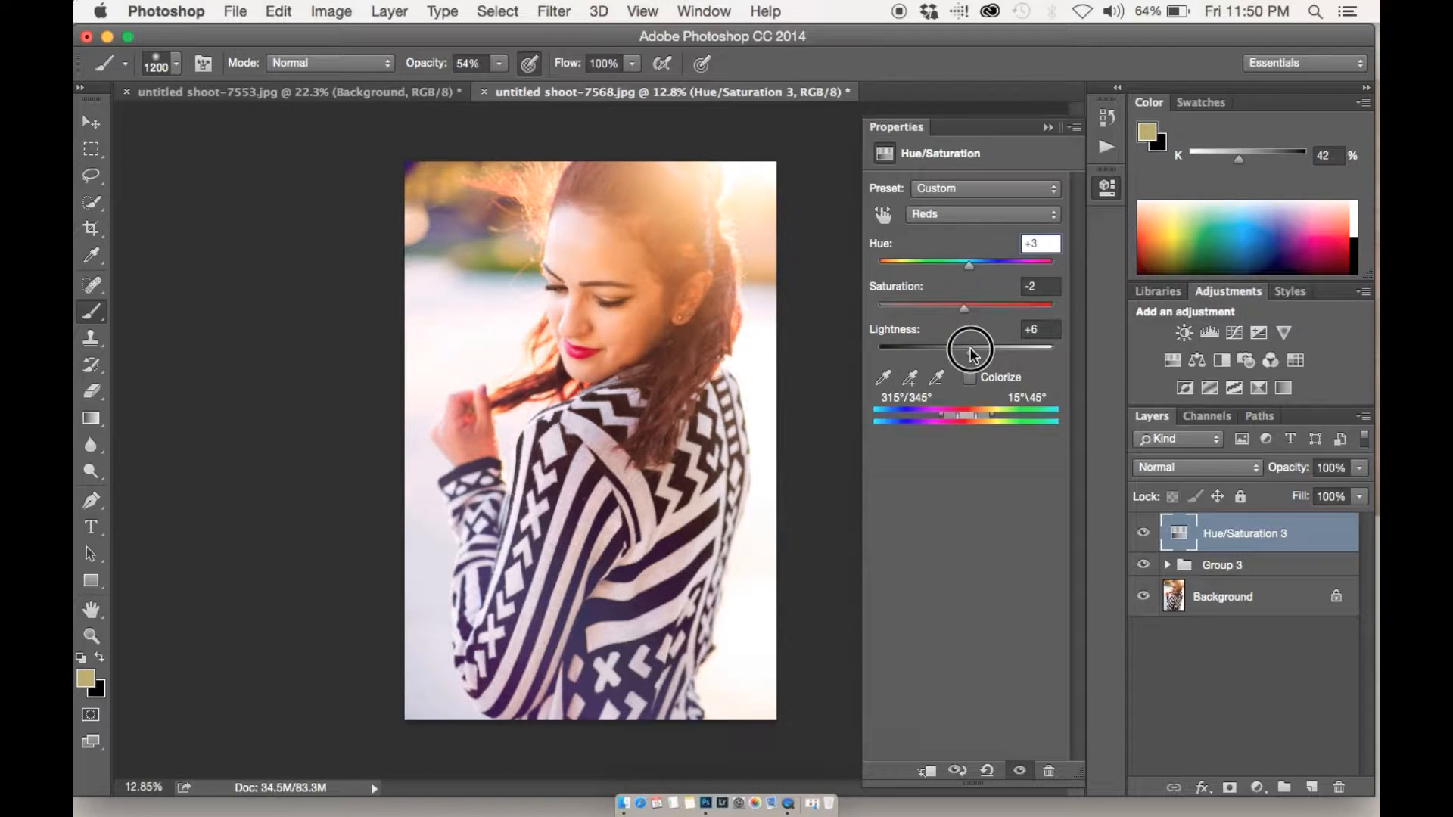
pyautogui.click(1048, 128)
# Step: Add a black mask to Hue/Saturation 3 and paint white over the woman's face to reveal the adjustment there
pyautogui.keyDown('alt'); pyautogui.click(1230, 788); pyautogui.keyUp('alt')
pyautogui.press('d')
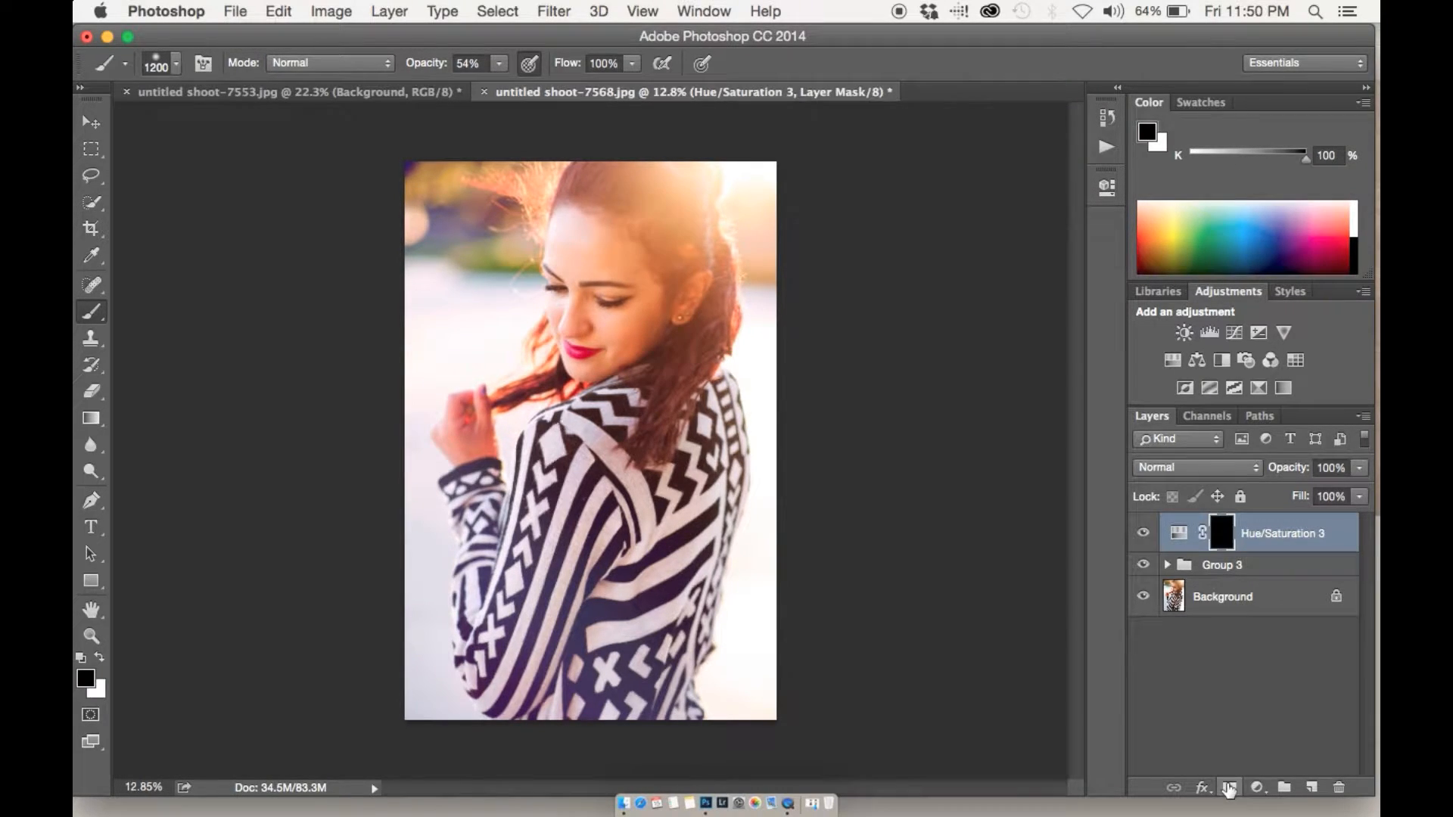
pyautogui.moveTo(640, 320)
pyautogui.mouseDown()
pyautogui.moveTo(598, 275)
pyautogui.moveTo(664, 386)
pyautogui.moveTo(683, 280)
pyautogui.moveTo(598, 218)
pyautogui.moveTo(511, 387)
pyautogui.moveTo(565, 365)
pyautogui.moveTo(617, 252)
pyautogui.moveTo(643, 281)
pyautogui.moveTo(617, 407)
pyautogui.mouseUp()
pyautogui.press('x')
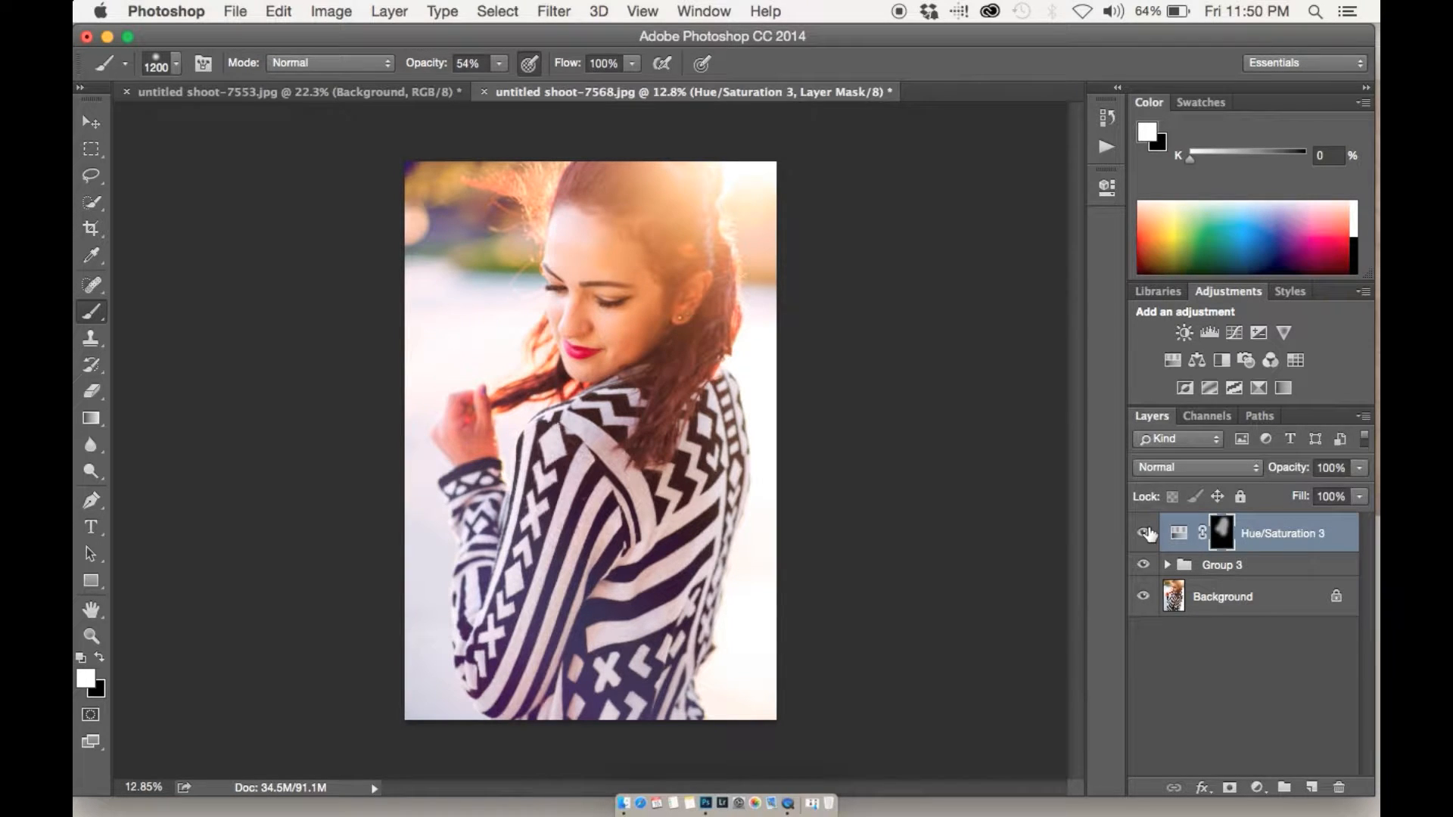
# Step: Add a Black & White adjustment layer with Tint enabled, set it to Overlay, and compare with the layer hidden
pyautogui.click(1222, 361)
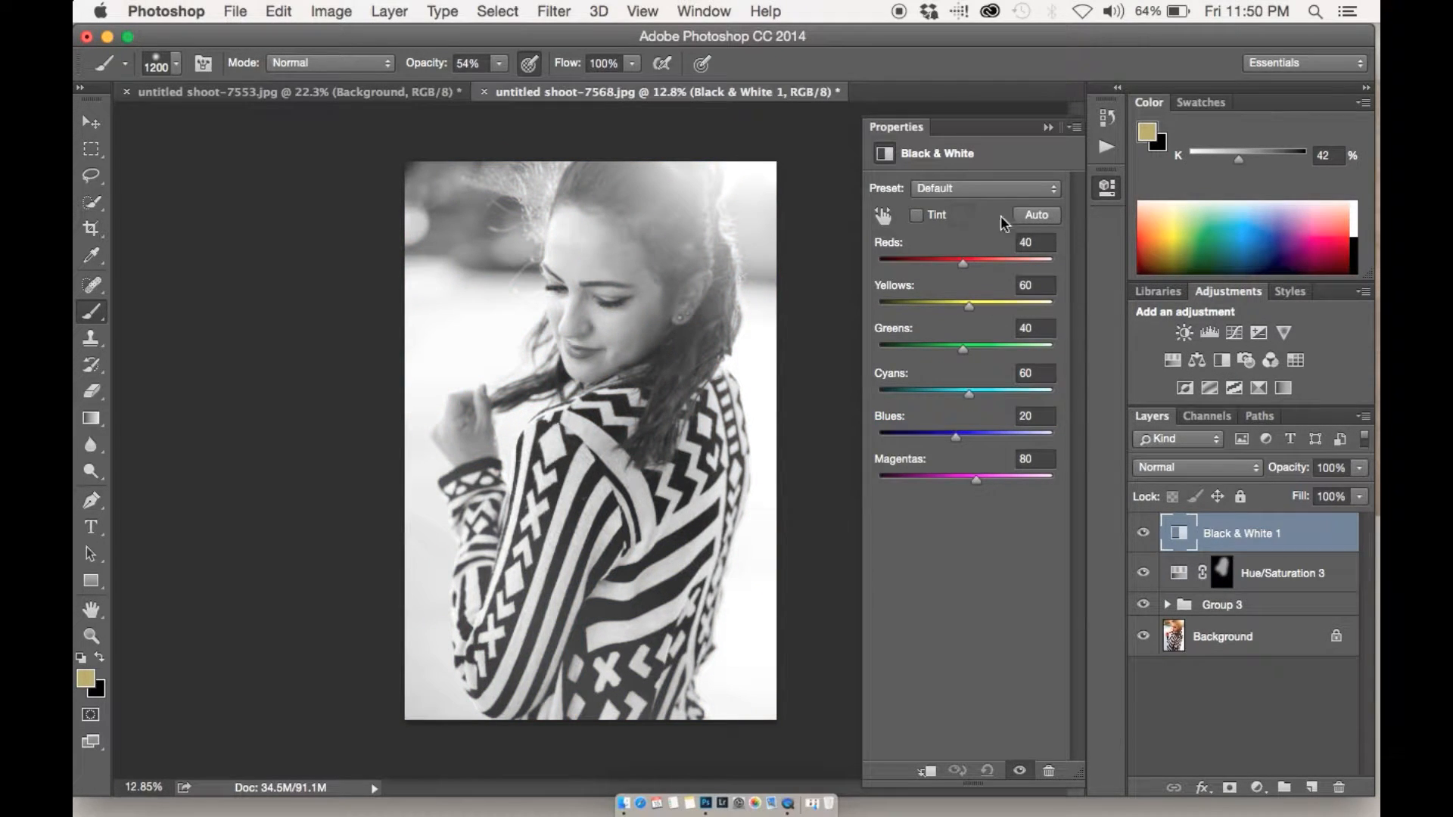
pyautogui.click(918, 215)
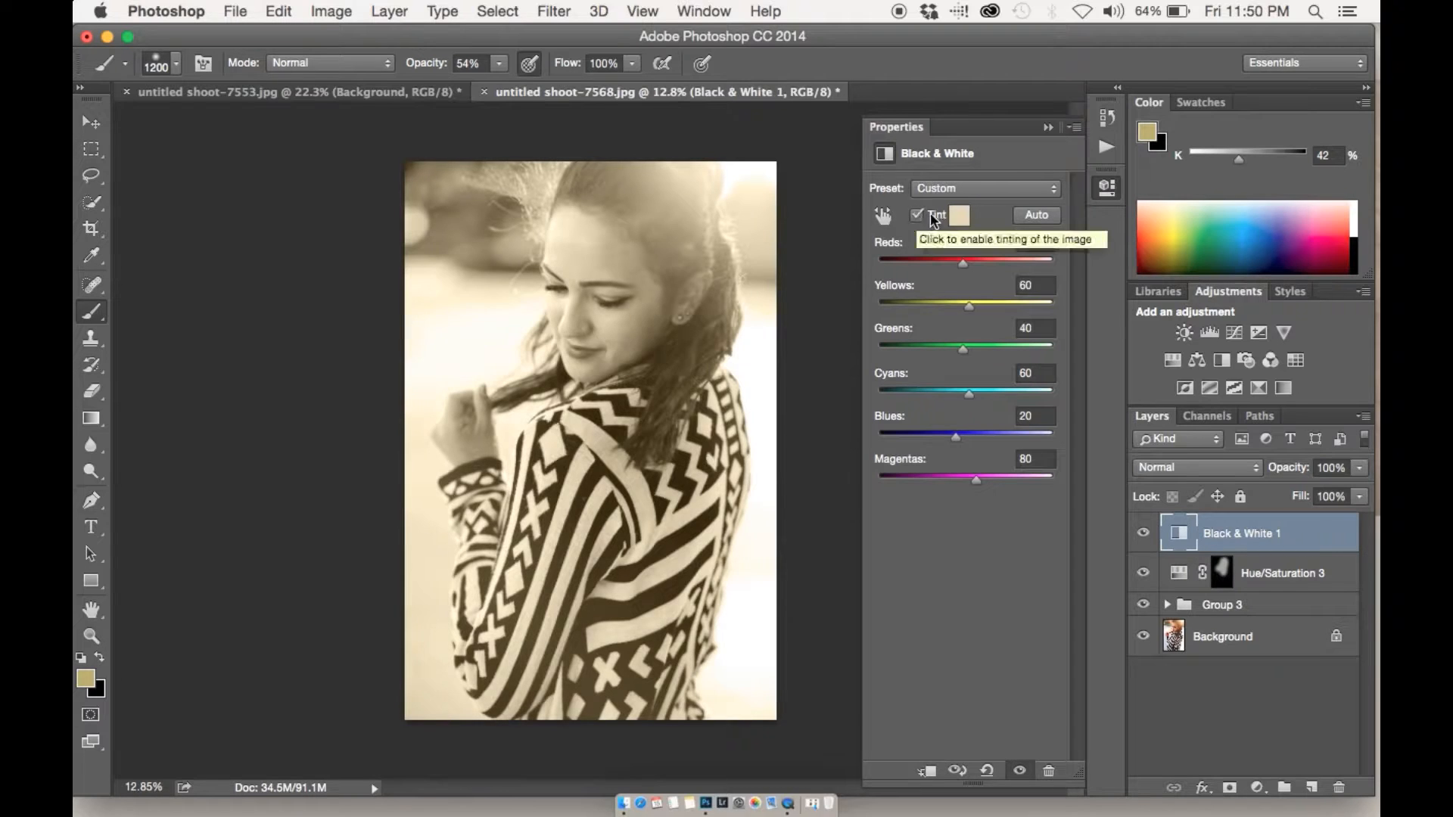
pyautogui.click(1191, 467)
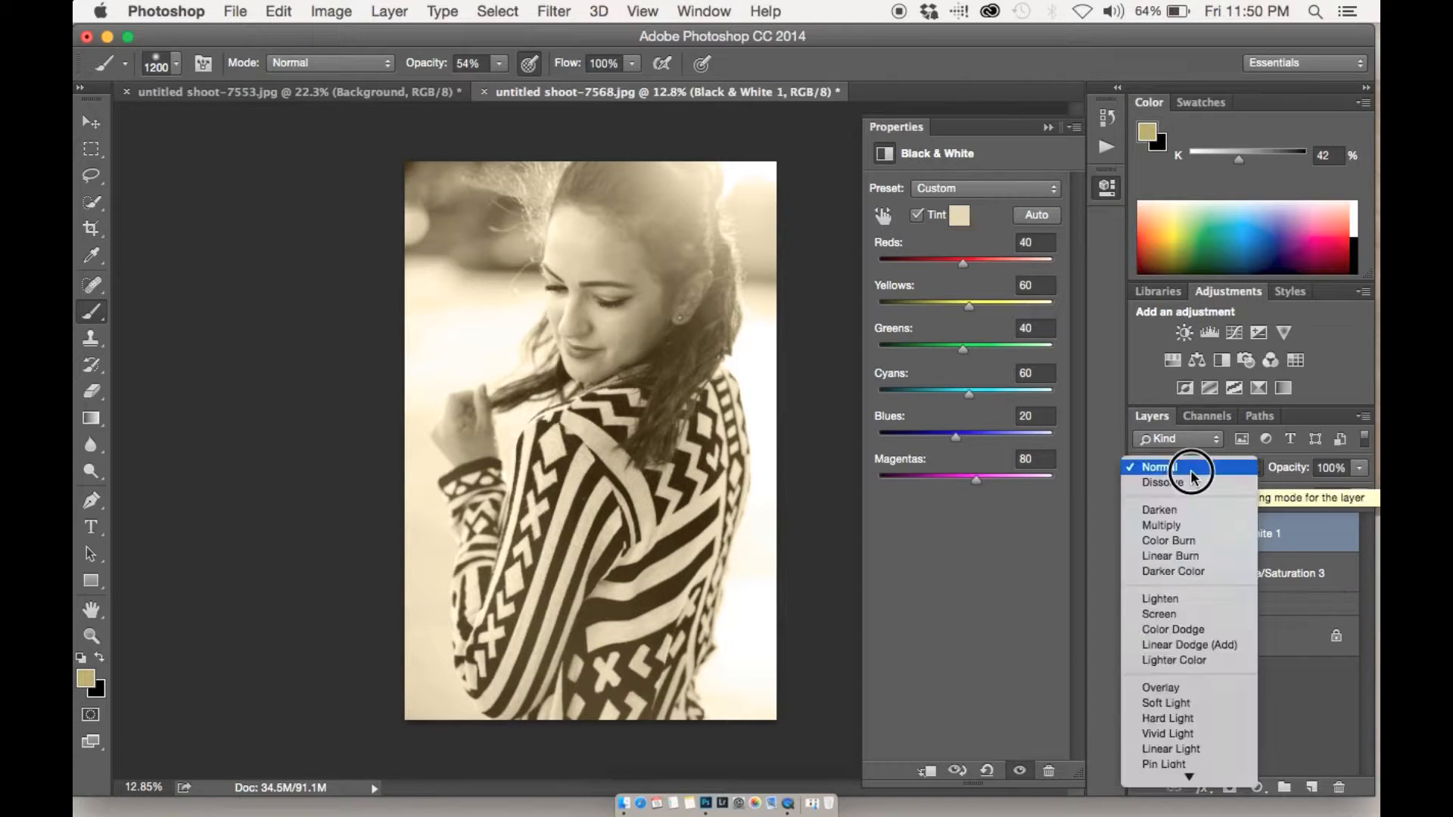
pyautogui.click(1194, 687)
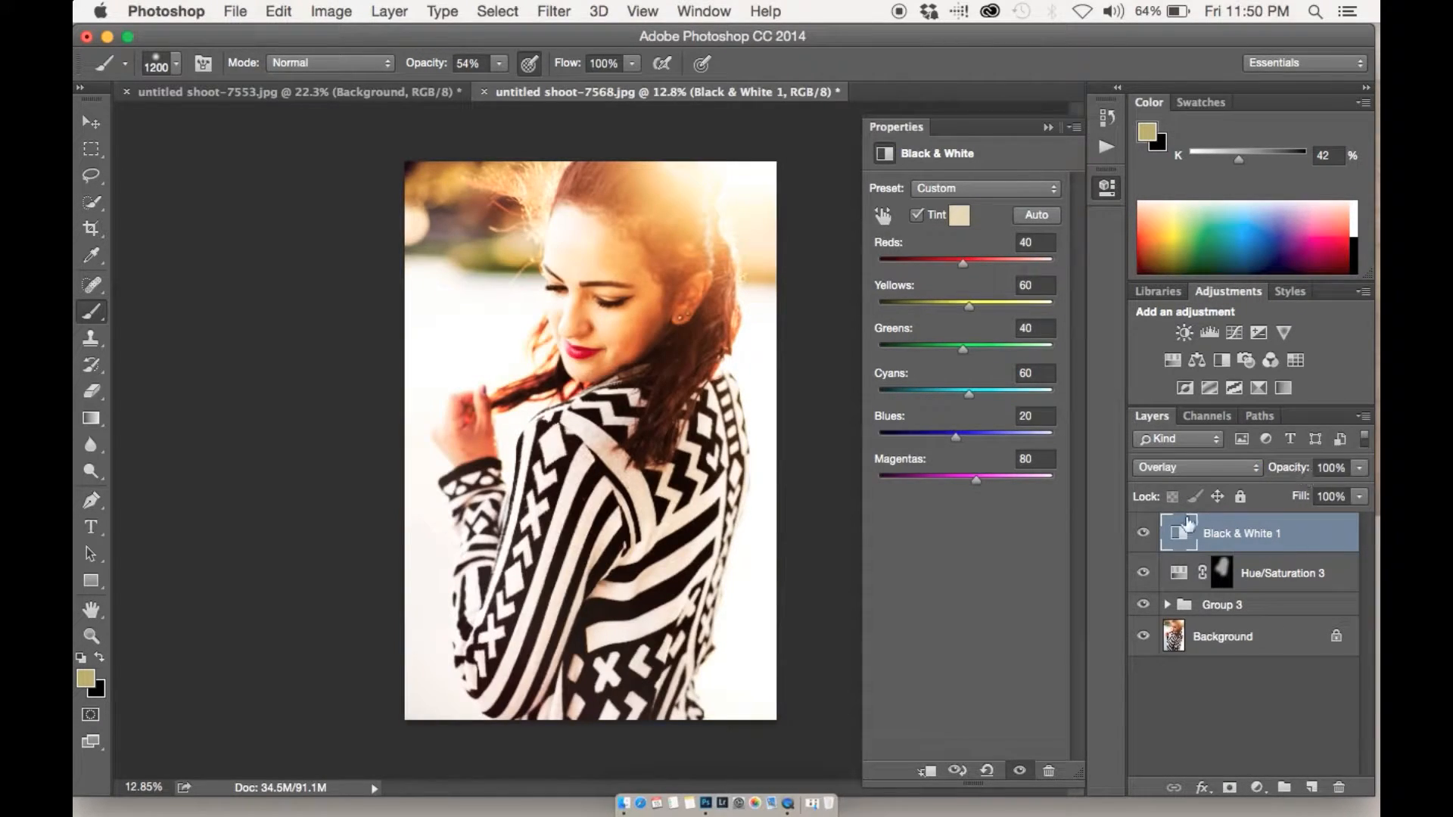
pyautogui.click(1142, 533)
pyautogui.click(1143, 533)
# Step: Change the Black & White layer to Soft Light at 33% opacity and toggle its visibility to compare
pyautogui.click(1231, 469)
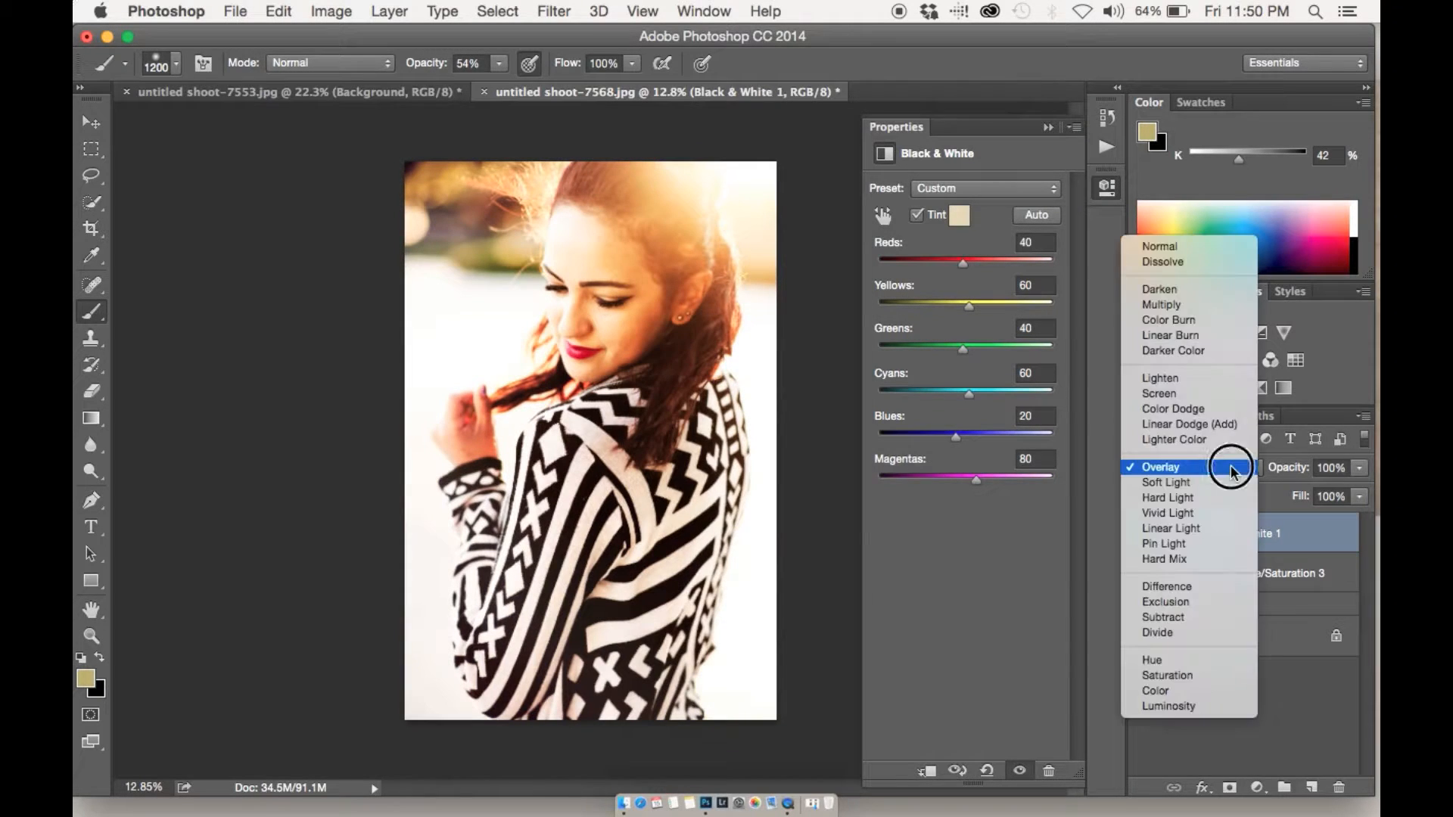
pyautogui.click(1227, 488)
pyautogui.click(1146, 538)
pyautogui.click(1145, 538)
pyautogui.moveTo(1292, 480); pyautogui.dragTo(1015, 502)
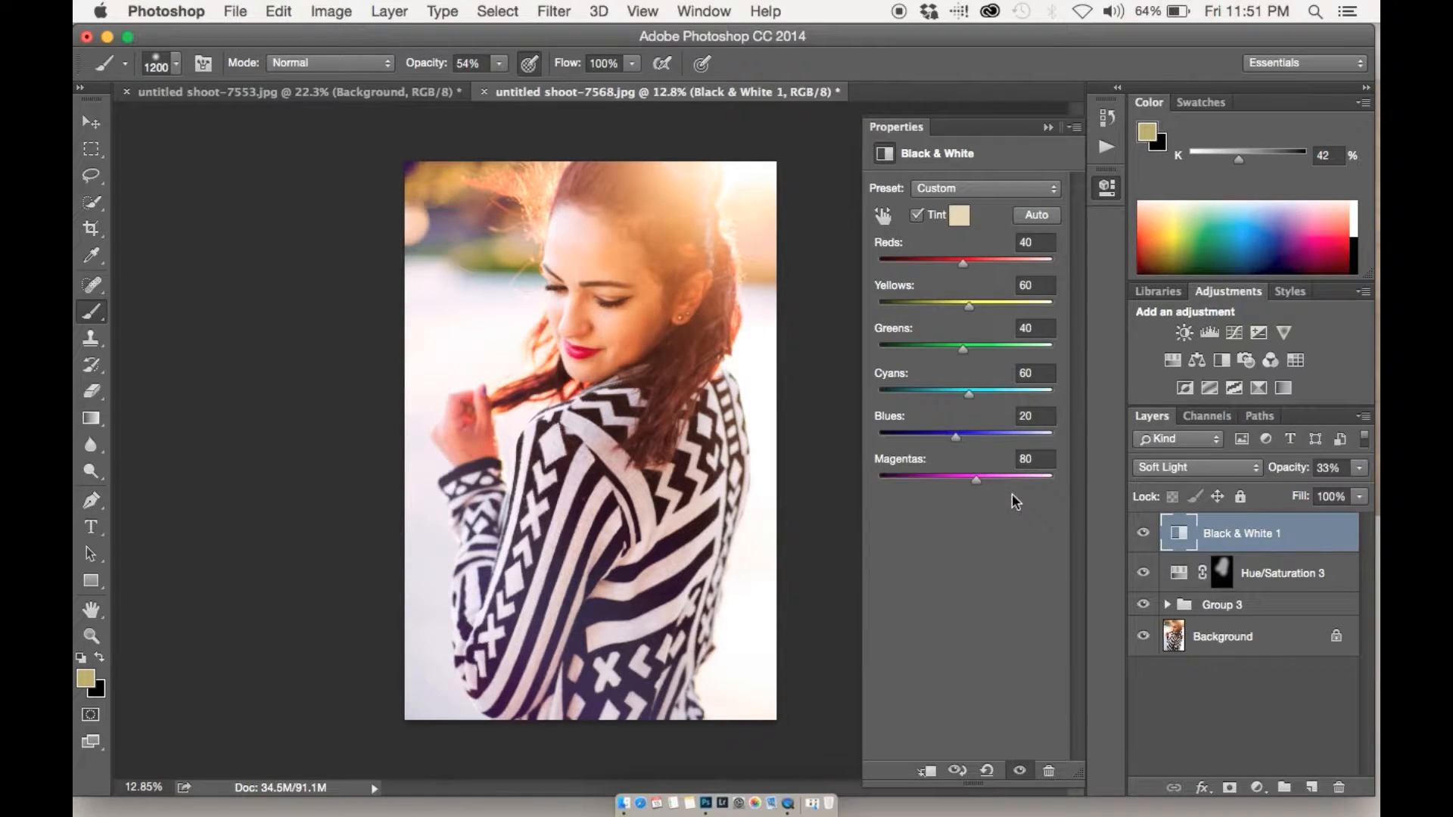
pyautogui.click(1143, 534)
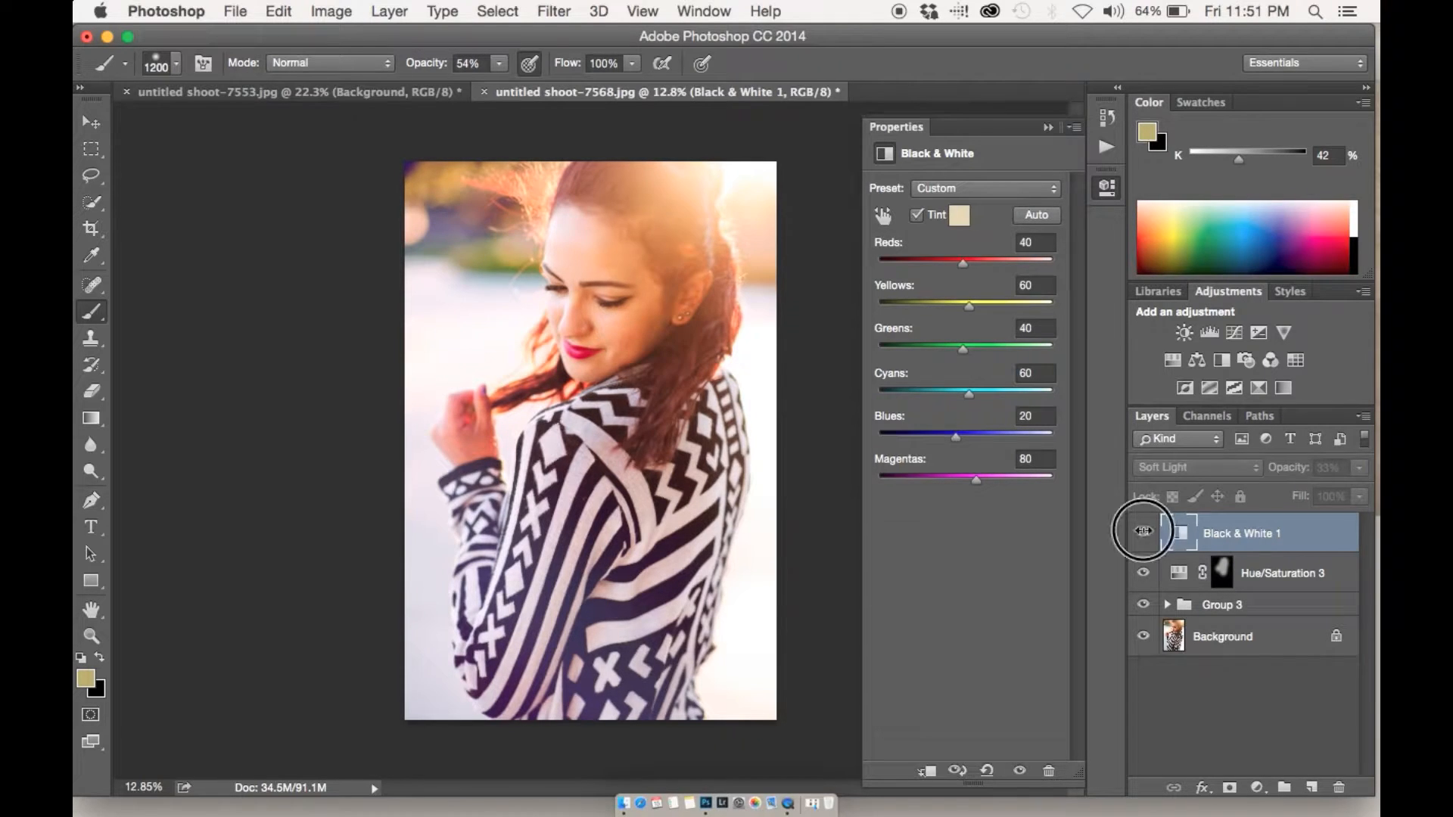
# Step: Add a mask to the Black & White layer, invert it to black, and paint white over the face and upper body
pyautogui.click(1230, 789)
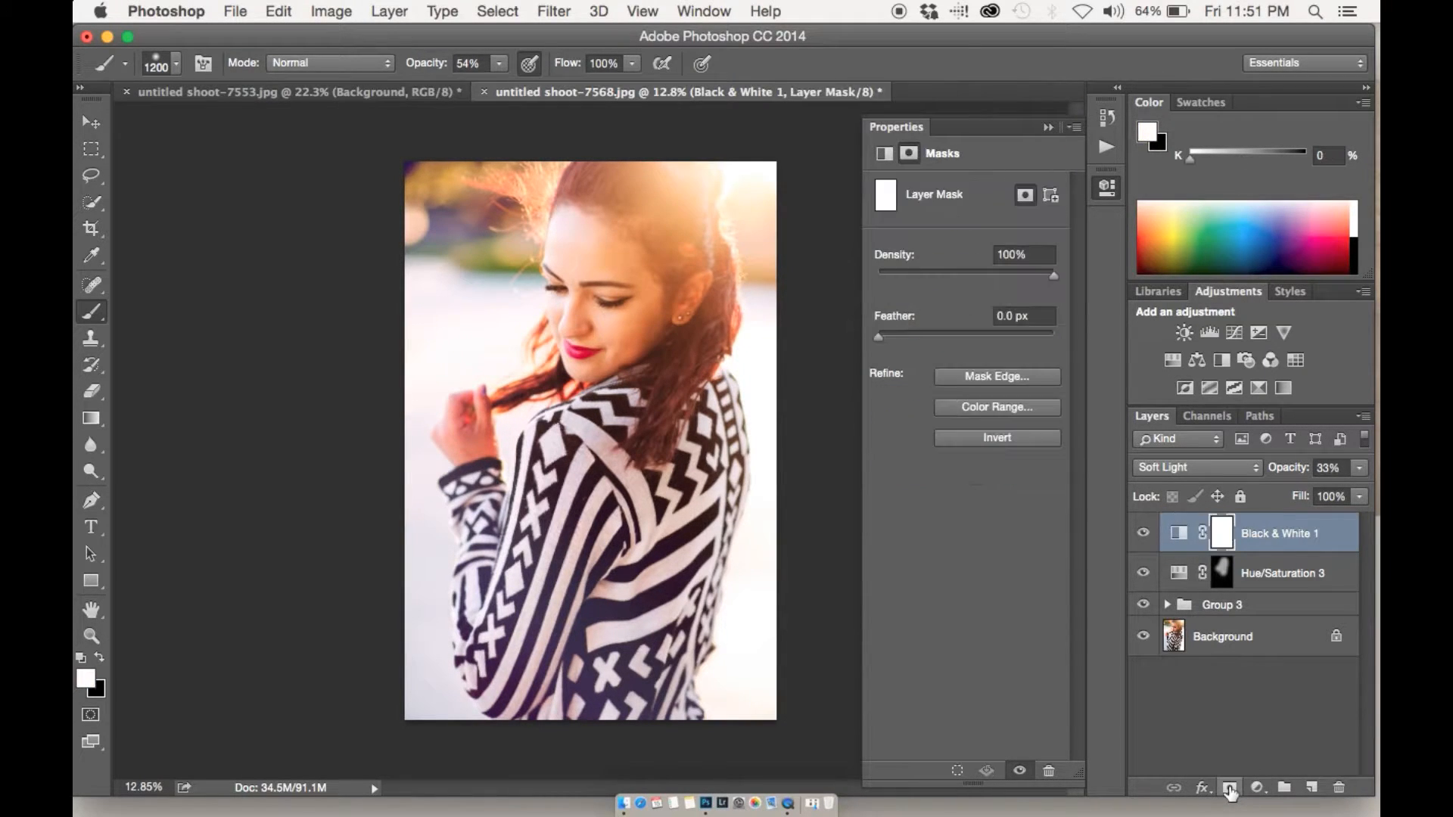
pyautogui.press('super+i')
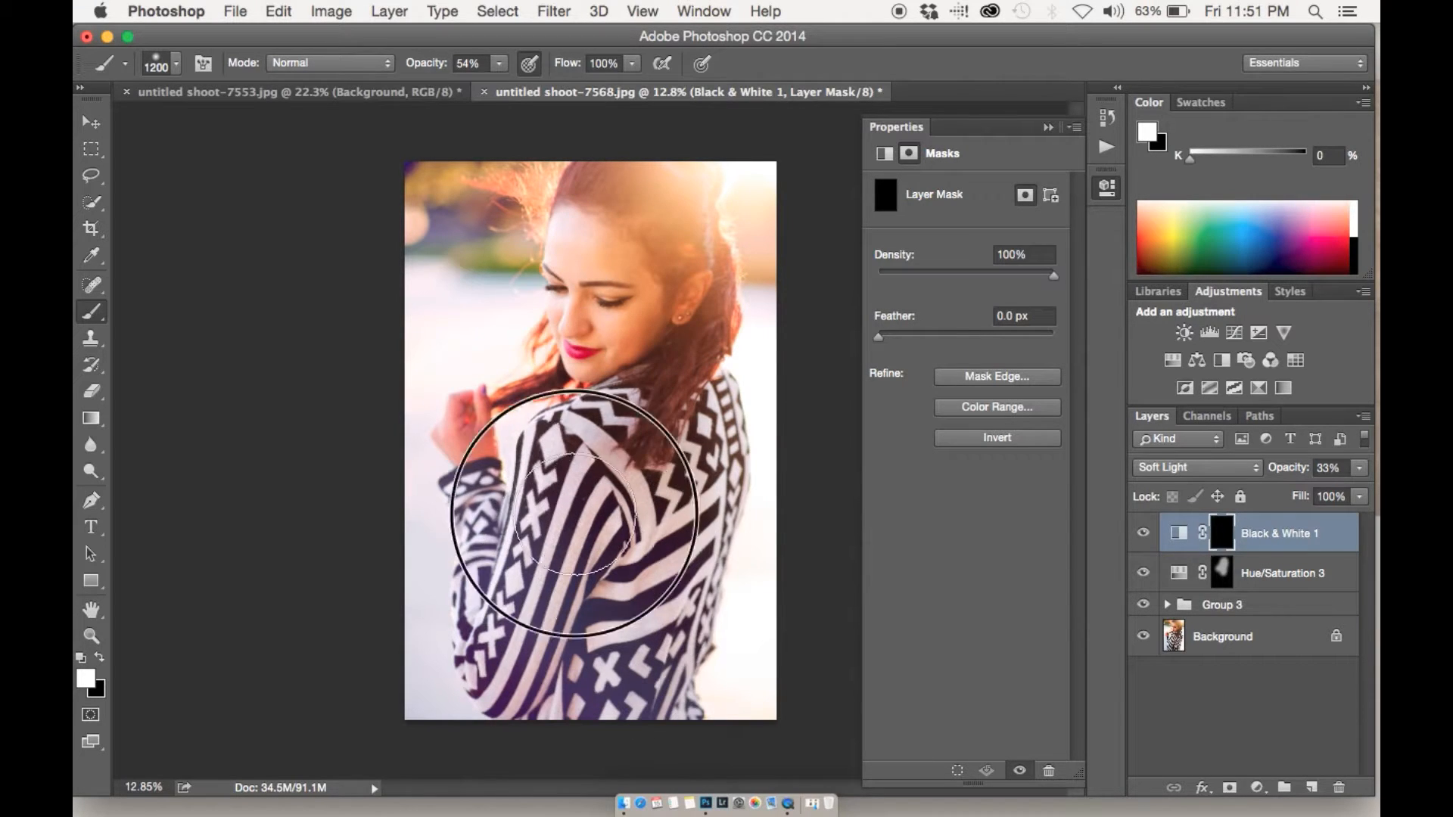
pyautogui.moveTo(598, 333)
pyautogui.mouseDown()
pyautogui.moveTo(638, 252)
pyautogui.moveTo(591, 267)
pyautogui.moveTo(672, 392)
pyautogui.moveTo(646, 318)
pyautogui.mouseUp()
pyautogui.click(1143, 536)
pyautogui.click(1145, 536)
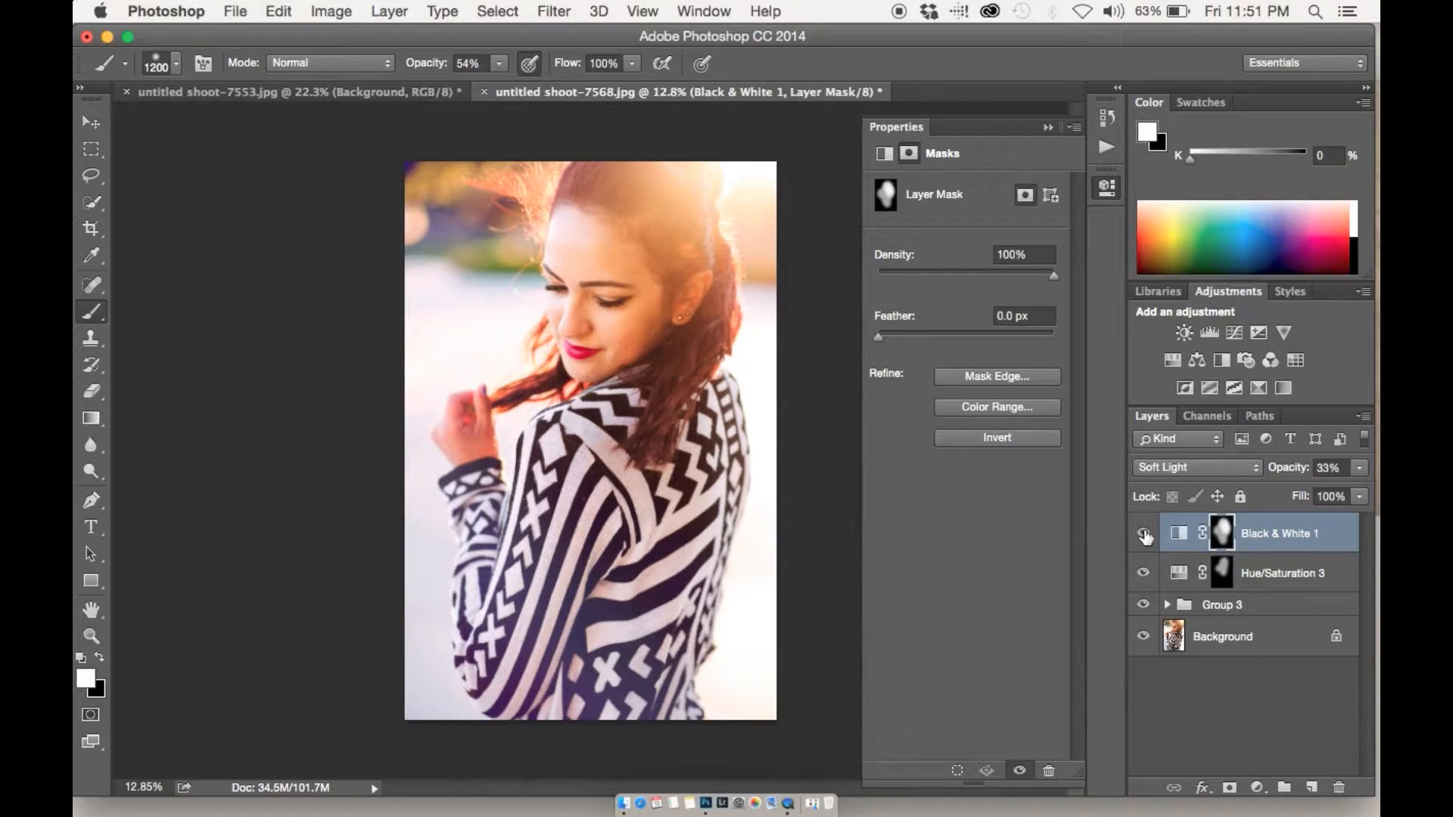
# Step: Compare the photo with the masked Black & White layer hidden and shown, and reduce the layer's opacity slightly
pyautogui.click(1145, 536)
pyautogui.click(1145, 536)
pyautogui.moveTo(1292, 462); pyautogui.dragTo(1259, 477)
# Step: Group the Black & White layer, Hue/Saturation 3 and Group 3 together and toggle the group for a before-and-after comparison
pyautogui.keyDown('shift'); pyautogui.click(1280, 612); pyautogui.keyUp('shift')
pyautogui.press('super+g')
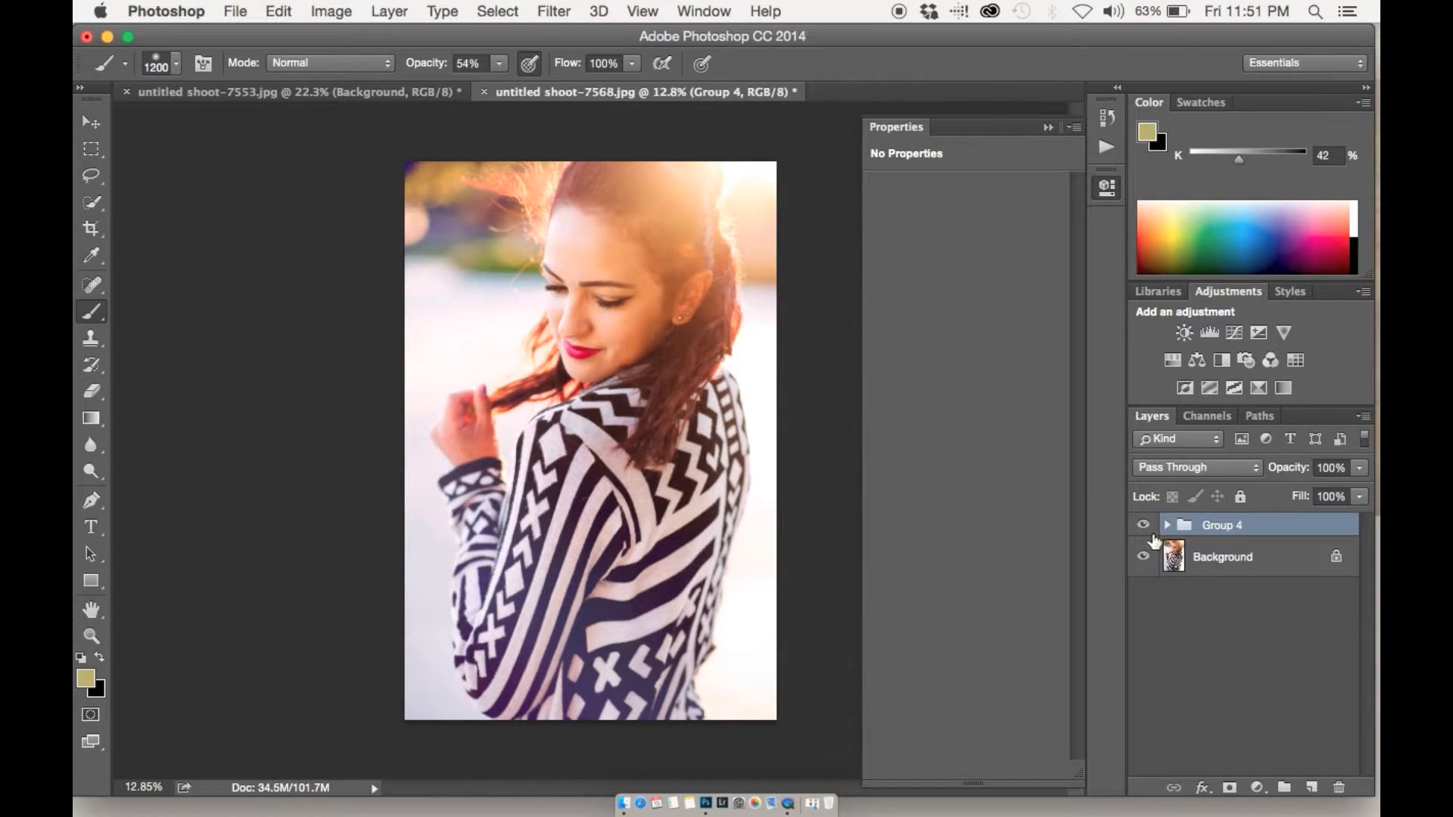
pyautogui.click(1144, 526)
pyautogui.click(1144, 527)
pyautogui.click(1144, 527)
pyautogui.click(1144, 527)
# Step: Review the layers nested in Group 4, collapse the group, and duplicate the Background layer
pyautogui.click(1207, 568)
pyautogui.click(1168, 525)
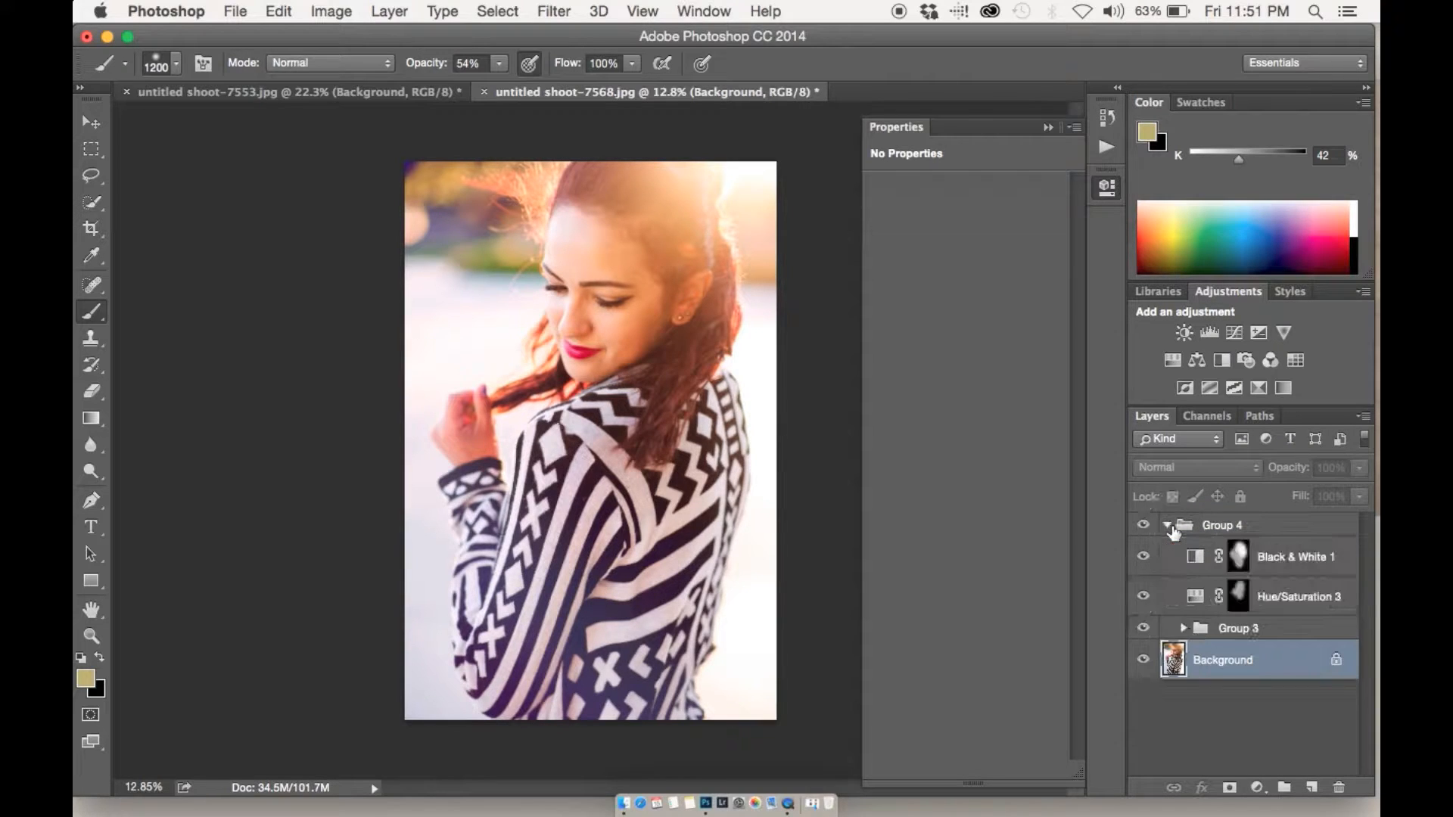
pyautogui.click(1183, 629)
pyautogui.scroll(-2, 1185, 632)
pyautogui.scroll(2, 1185, 632)
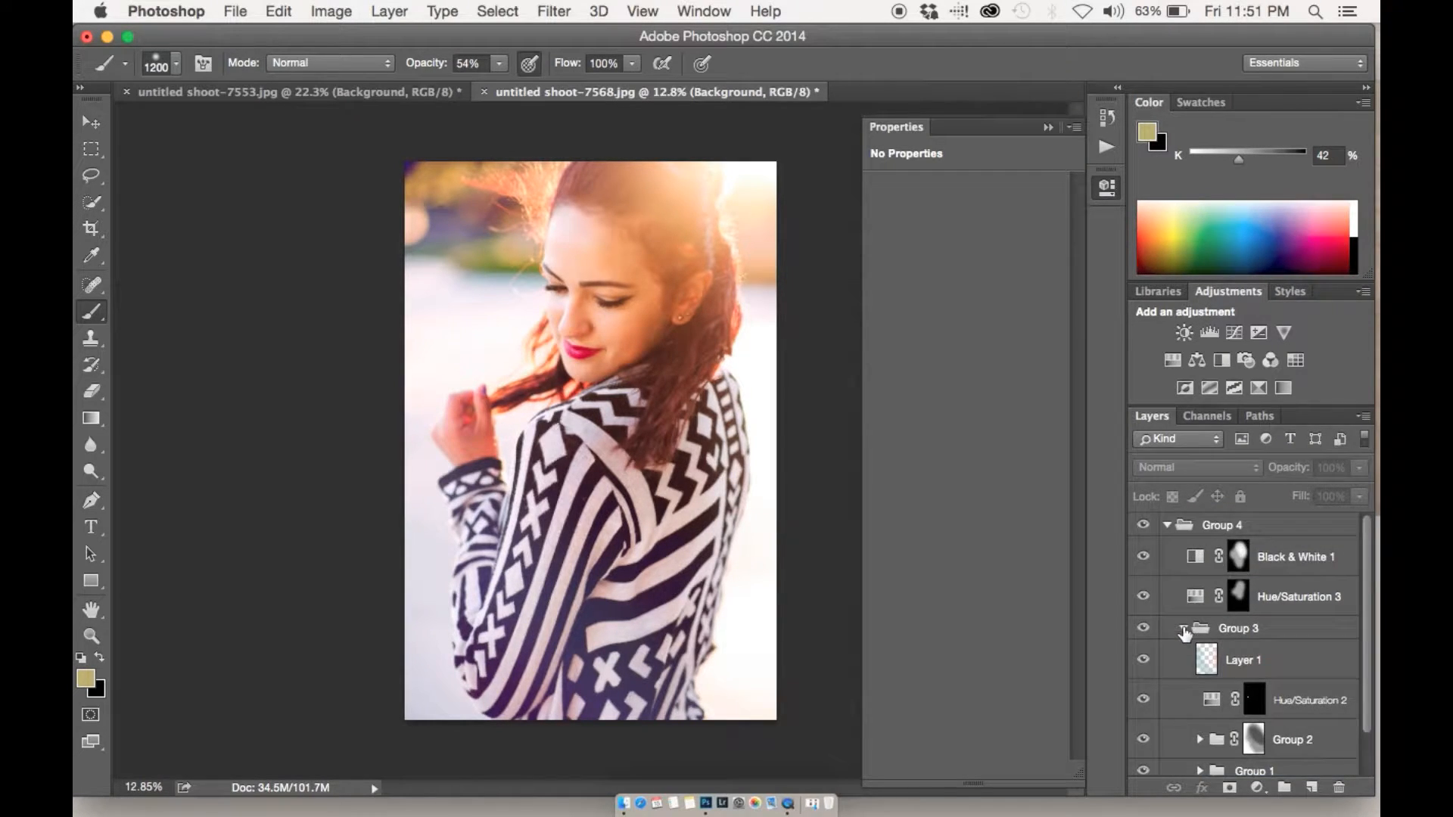
pyautogui.click(1168, 526)
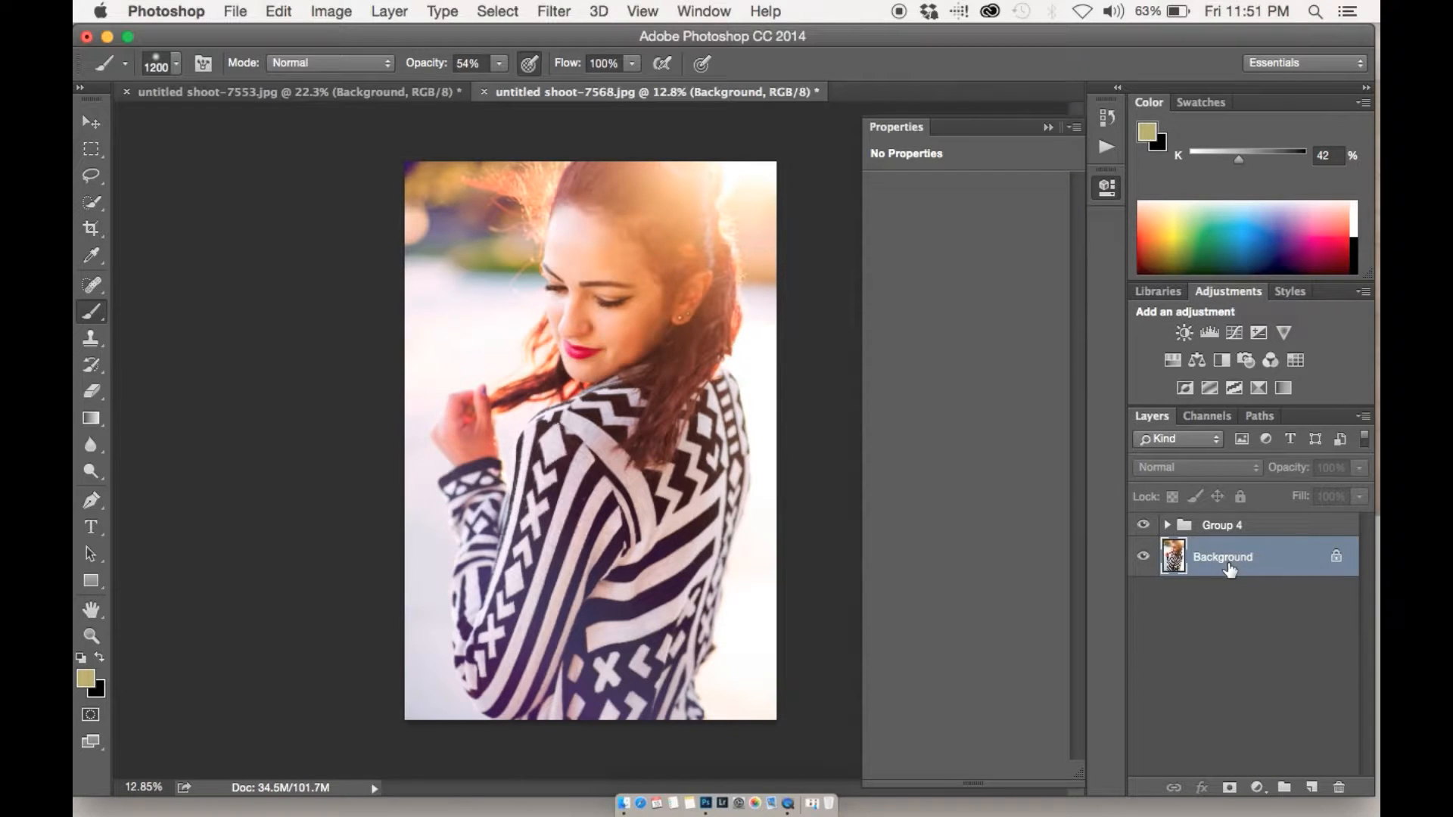
pyautogui.press('super+j')
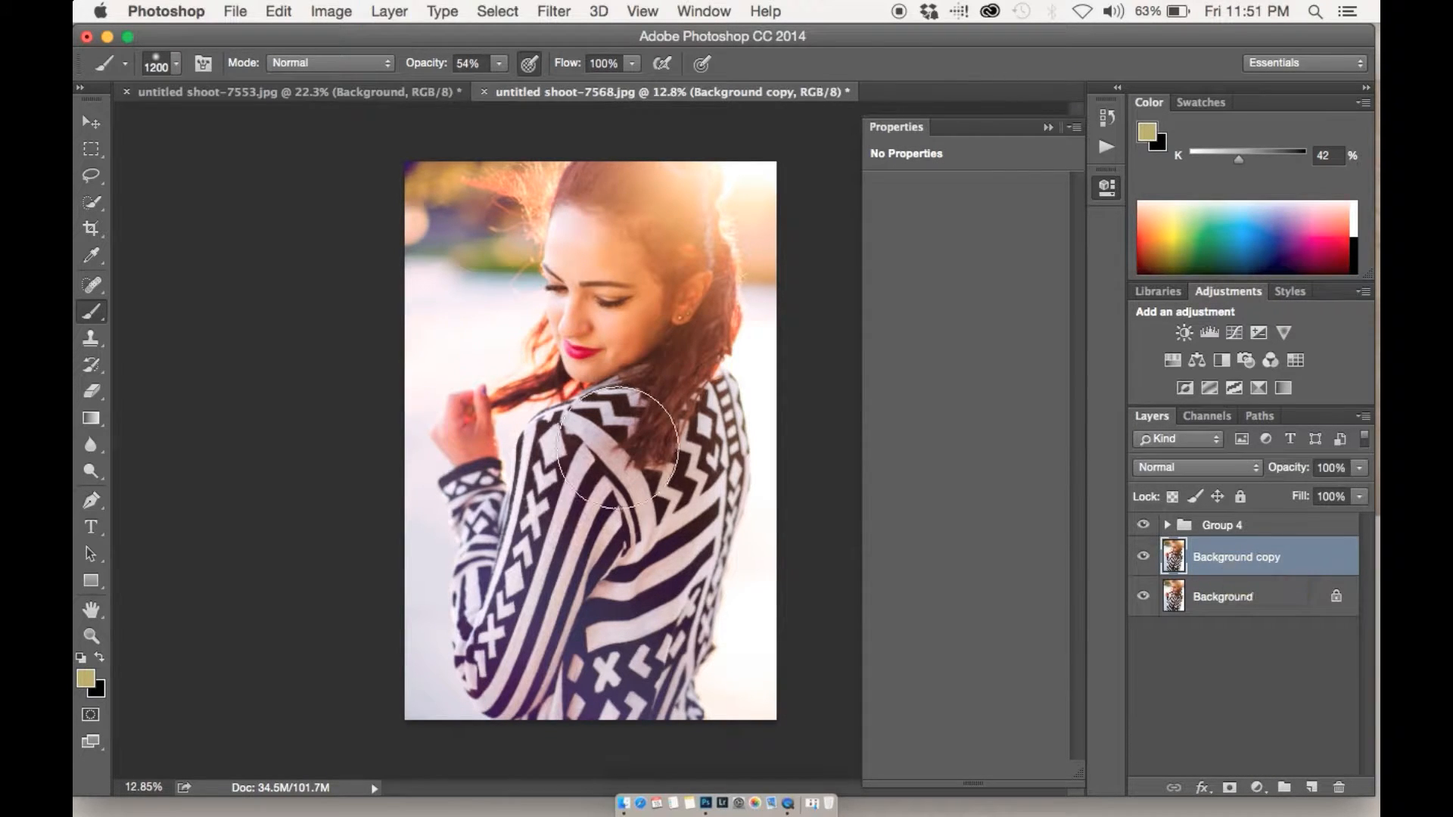
# Step: Reduce the Brush tool's size to 200 over the hair and forehead area
pyautogui.scroll(2, 618, 448)
pyautogui.scroll(8, 618, 447)
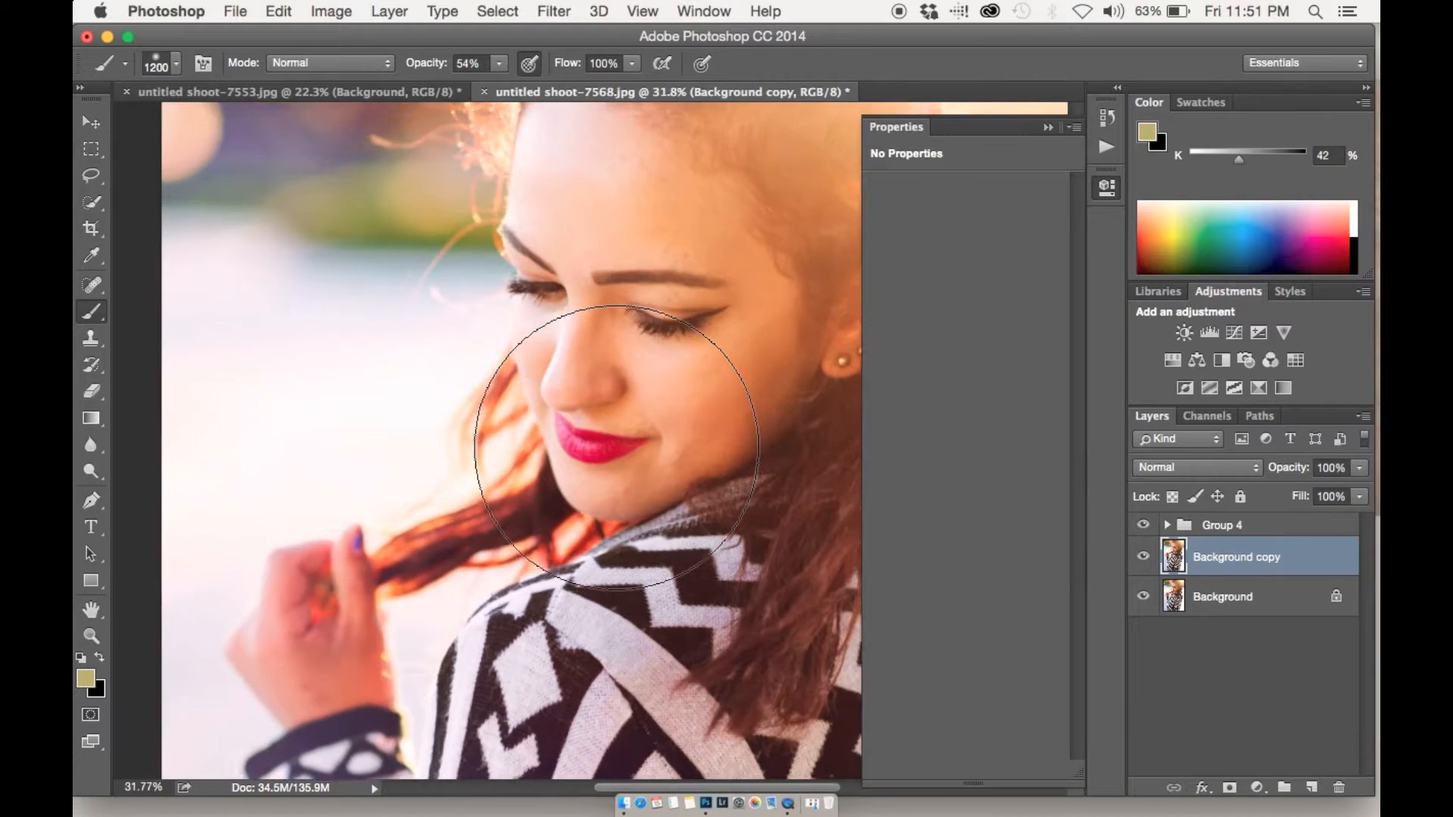
pyautogui.scroll(5, 618, 447)
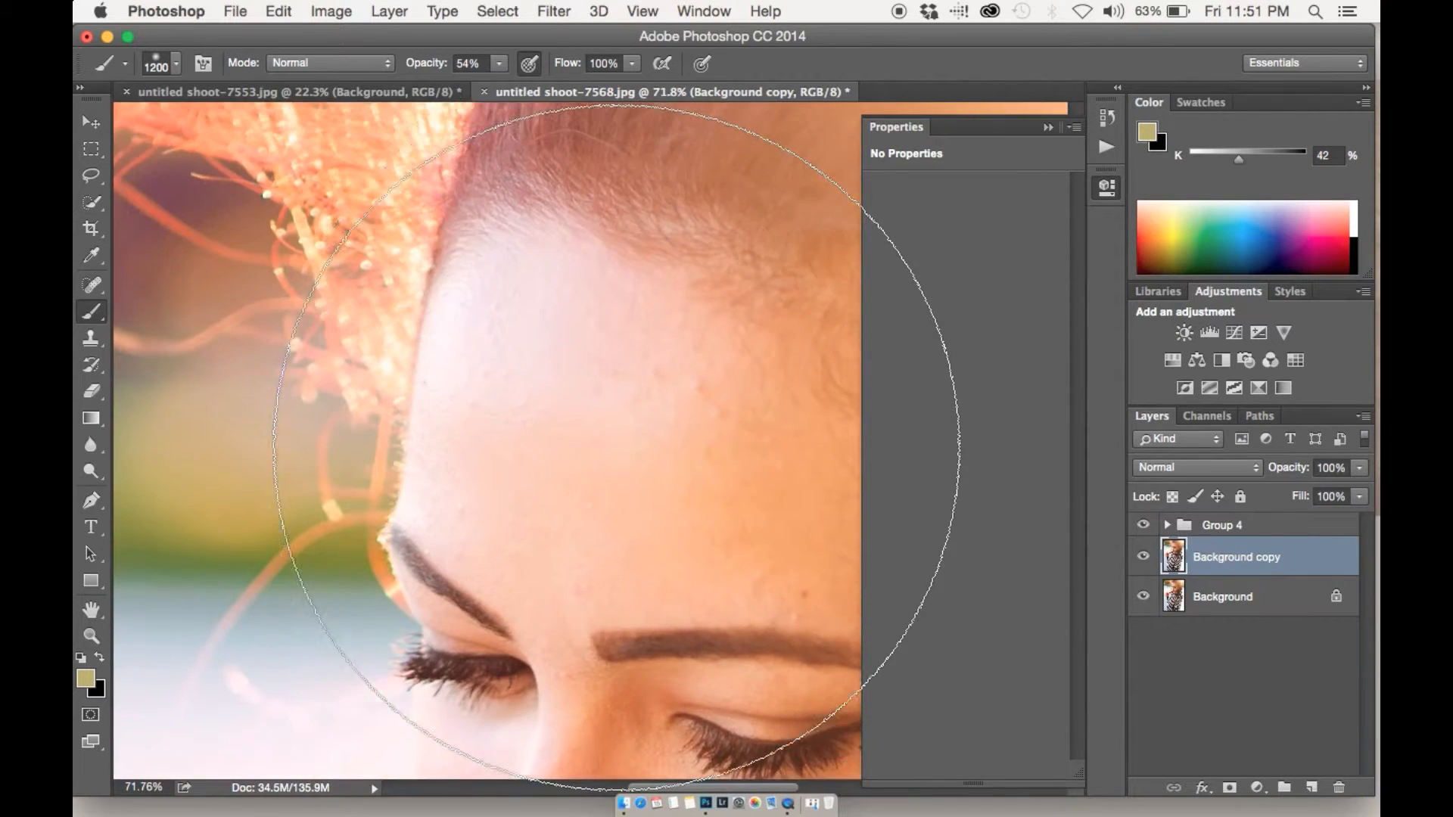
pyautogui.scroll(-5, 617, 447)
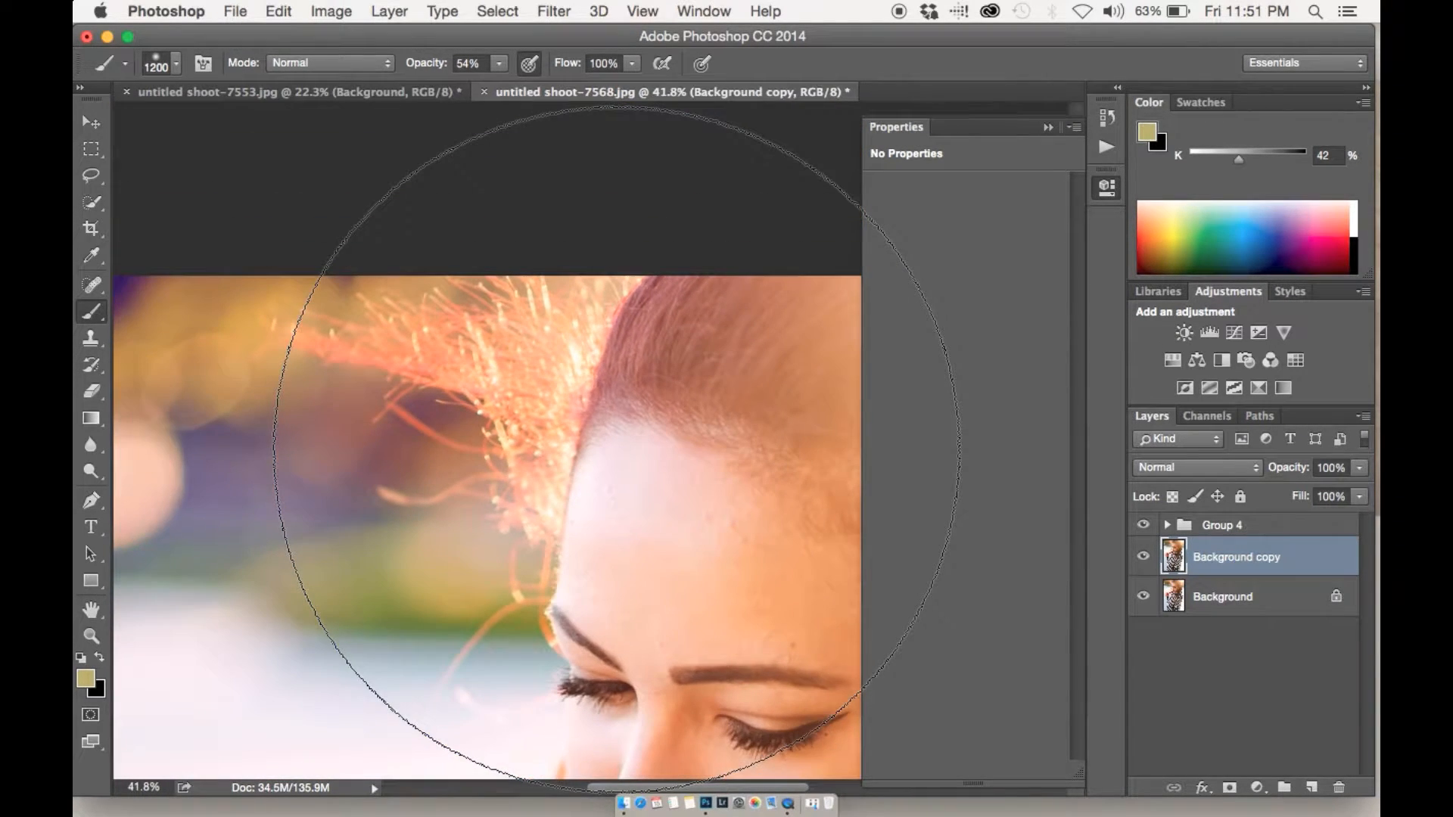
pyautogui.press('[')
pyautogui.press('[')
pyautogui.press('[')
pyautogui.press('[')
pyautogui.press('[')
pyautogui.press('[')
pyautogui.press('[')
pyautogui.press('[')
pyautogui.press('[')
pyautogui.press('[')
pyautogui.press('[')
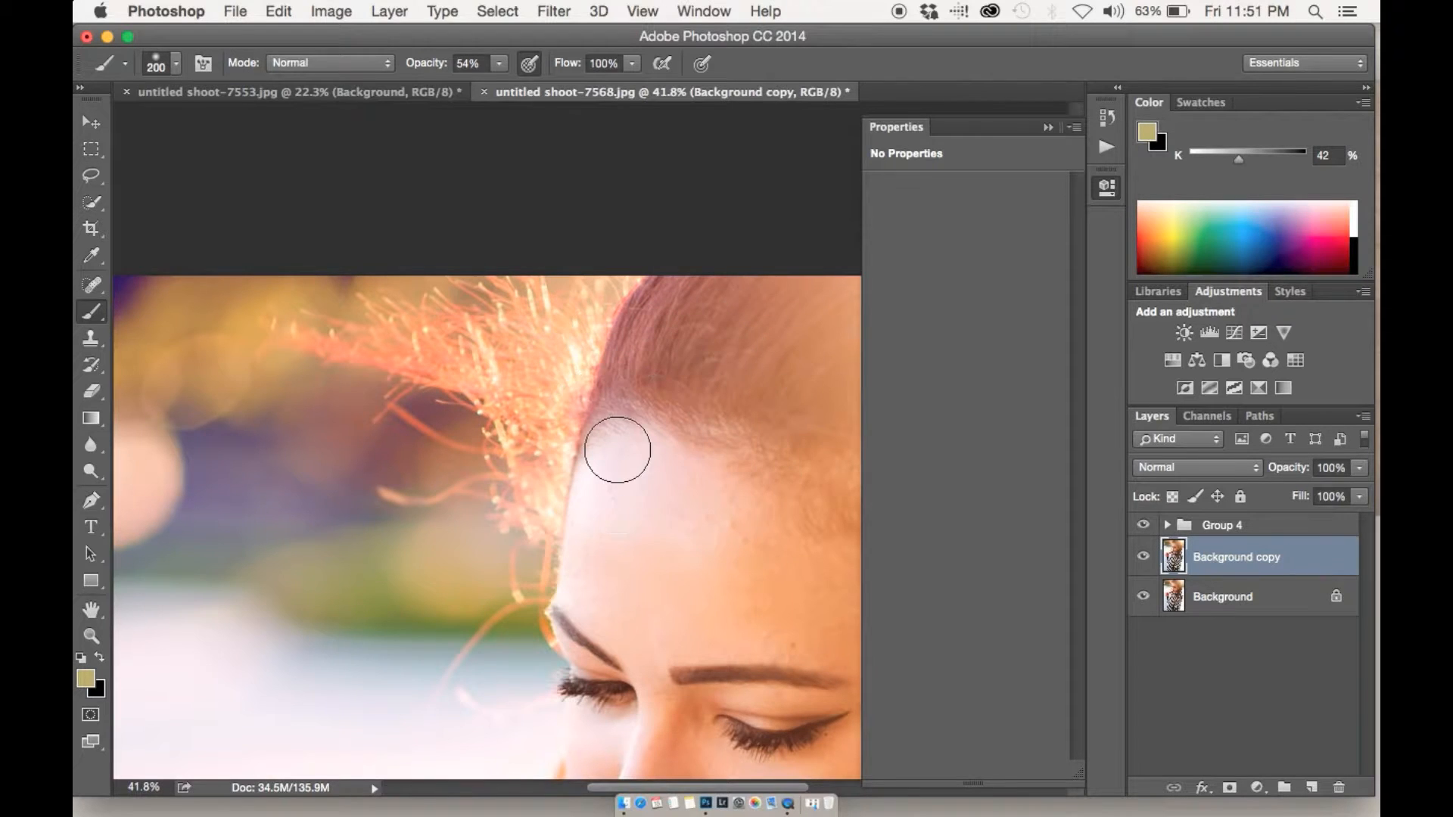
# Step: Remove the flyaway hair in front of the forehead on the Background copy with the Clone Stamp
pyautogui.press('s')
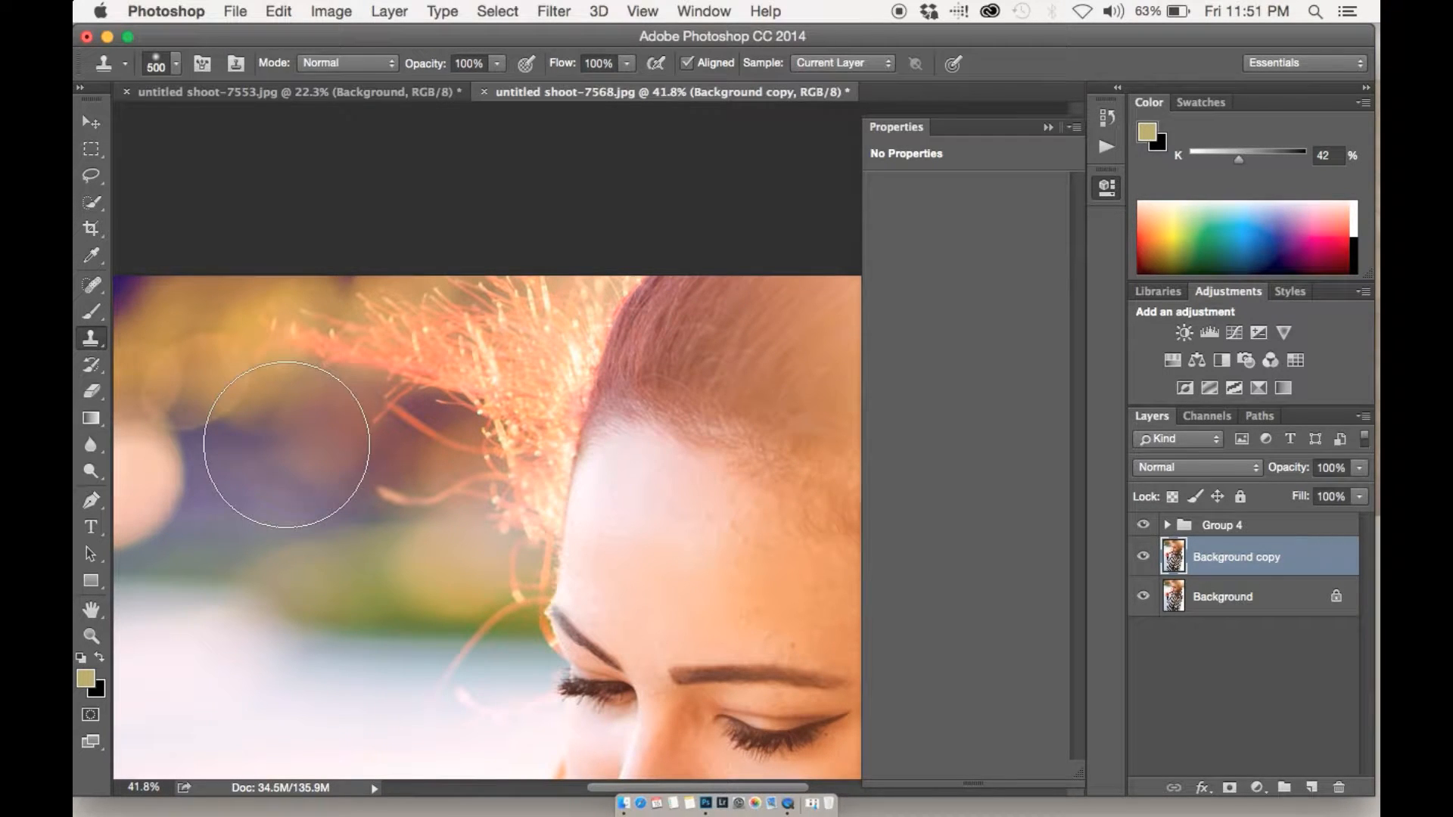
pyautogui.moveTo(321, 389)
pyautogui.mouseDown()
pyautogui.moveTo(349, 360)
pyautogui.moveTo(263, 323)
pyautogui.moveTo(365, 374)
pyautogui.moveTo(421, 359)
pyautogui.moveTo(362, 330)
pyautogui.moveTo(444, 373)
pyautogui.moveTo(438, 495)
pyautogui.moveTo(386, 409)
pyautogui.moveTo(405, 434)
pyautogui.moveTo(405, 495)
pyautogui.moveTo(485, 489)
pyautogui.moveTo(513, 371)
pyautogui.moveTo(494, 414)
pyautogui.moveTo(451, 378)
pyautogui.moveTo(497, 405)
pyautogui.moveTo(472, 427)
pyautogui.moveTo(456, 386)
pyautogui.moveTo(532, 378)
pyautogui.moveTo(439, 319)
pyautogui.moveTo(498, 293)
pyautogui.moveTo(482, 346)
pyautogui.moveTo(512, 287)
pyautogui.moveTo(477, 478)
pyautogui.moveTo(511, 506)
pyautogui.moveTo(582, 304)
pyautogui.moveTo(521, 484)
pyautogui.moveTo(522, 526)
pyautogui.moveTo(581, 286)
pyautogui.mouseUp()
pyautogui.scroll(-8, 361, 414)
pyautogui.scroll(-1, 360, 414)
pyautogui.scroll(1, 360, 414)
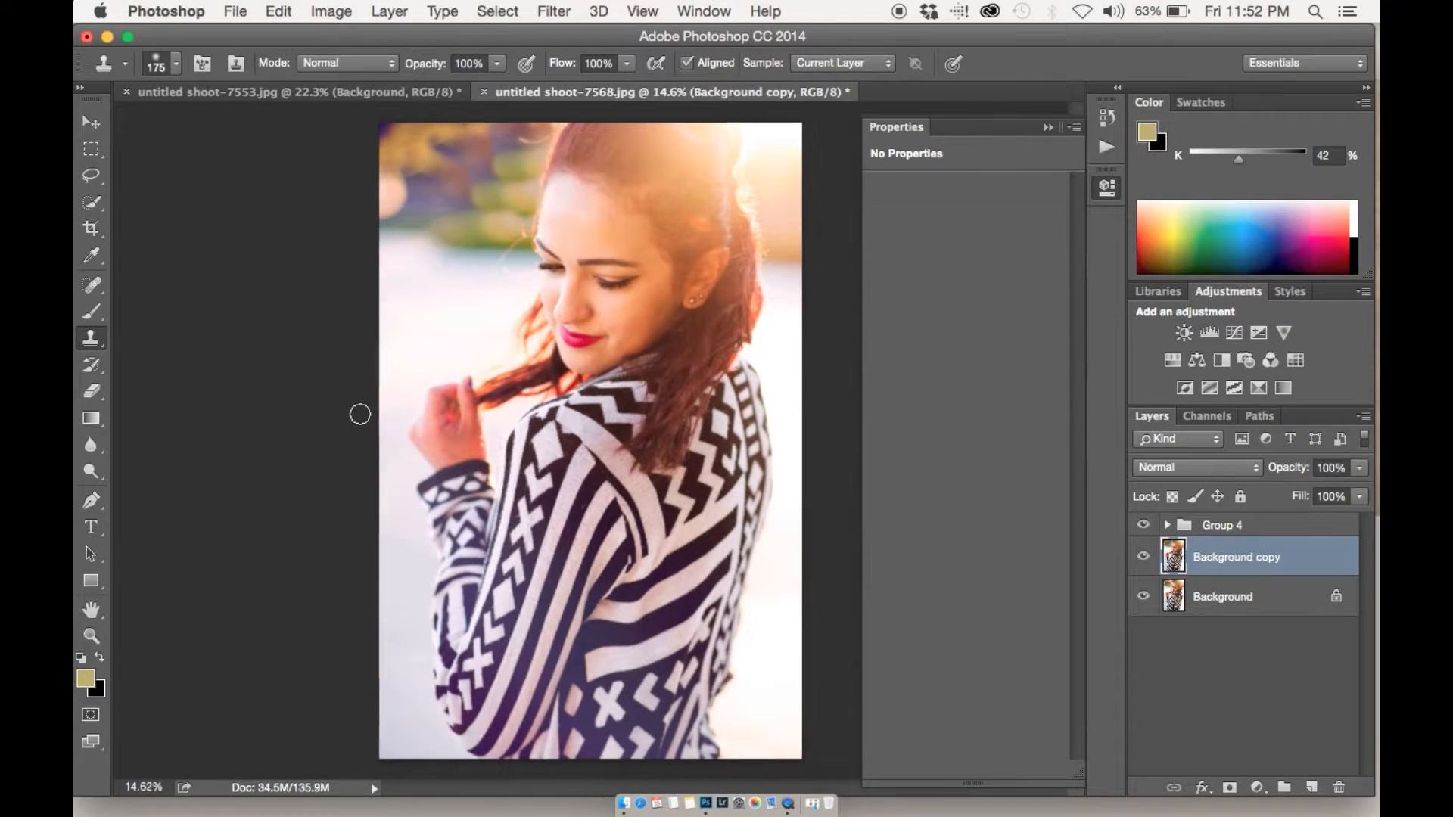
# Step: Delete the Background copy layer, inspect the photo up close, and undo the deletion
pyautogui.press('Delete')
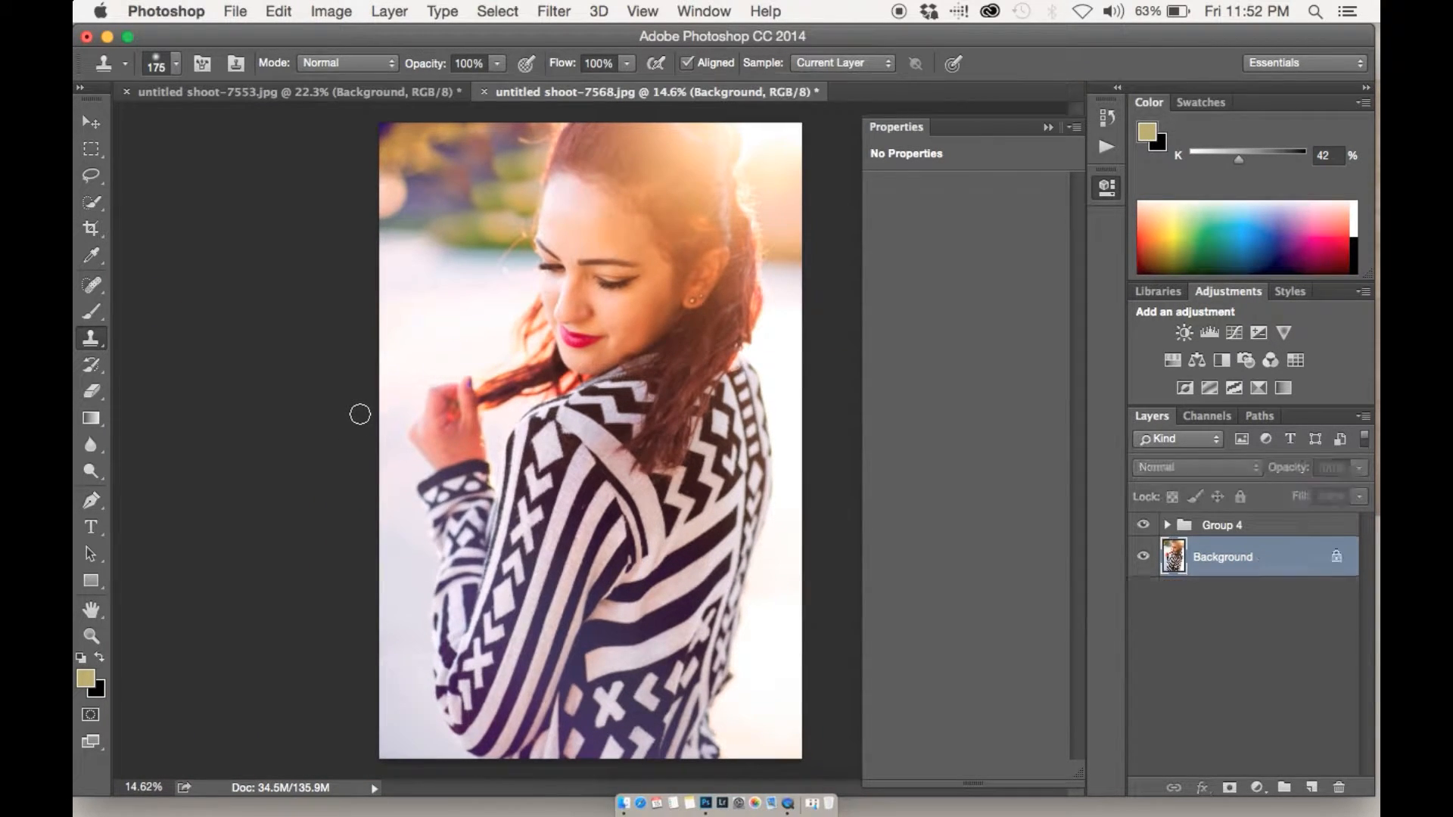
pyautogui.scroll(5, 322, 226)
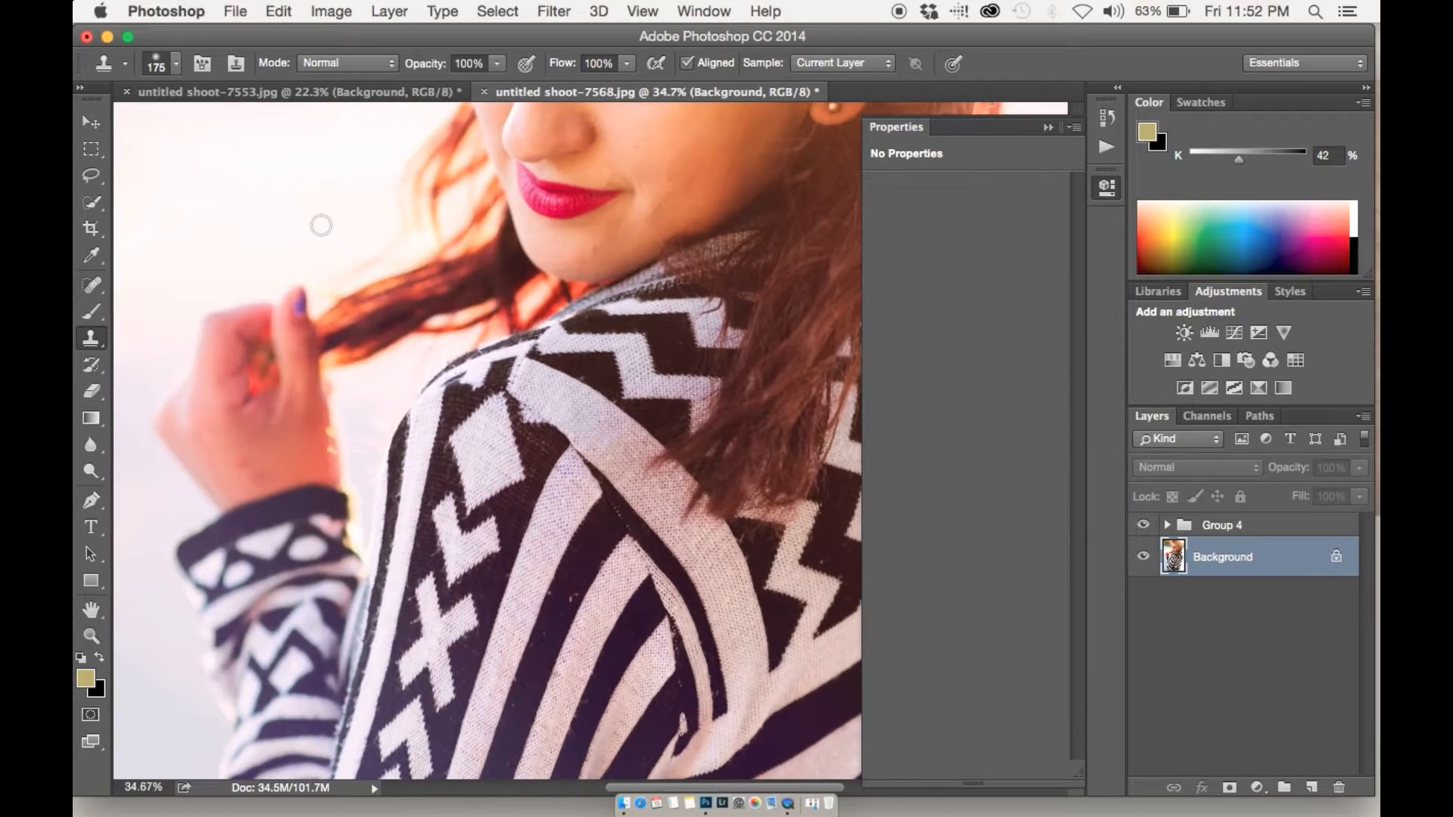
pyautogui.scroll(10, 321, 225)
pyautogui.press('super+z')
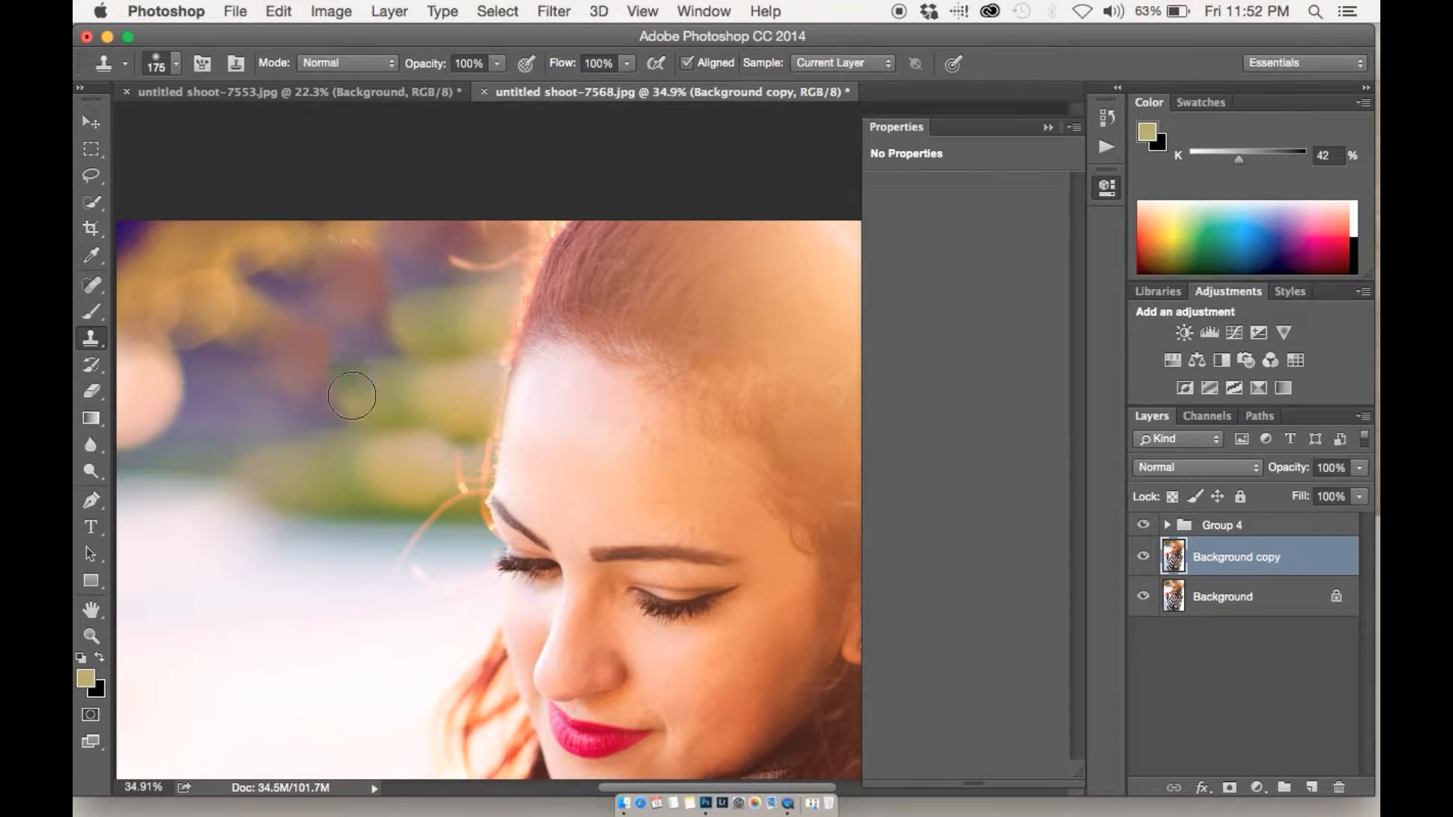
# Step: Enlarge the Clone Stamp to 400 and smooth the blurred background in front of the forehead on the Background copy
pyautogui.press(']')
pyautogui.press(']')
pyautogui.press(']')
pyautogui.press(']')
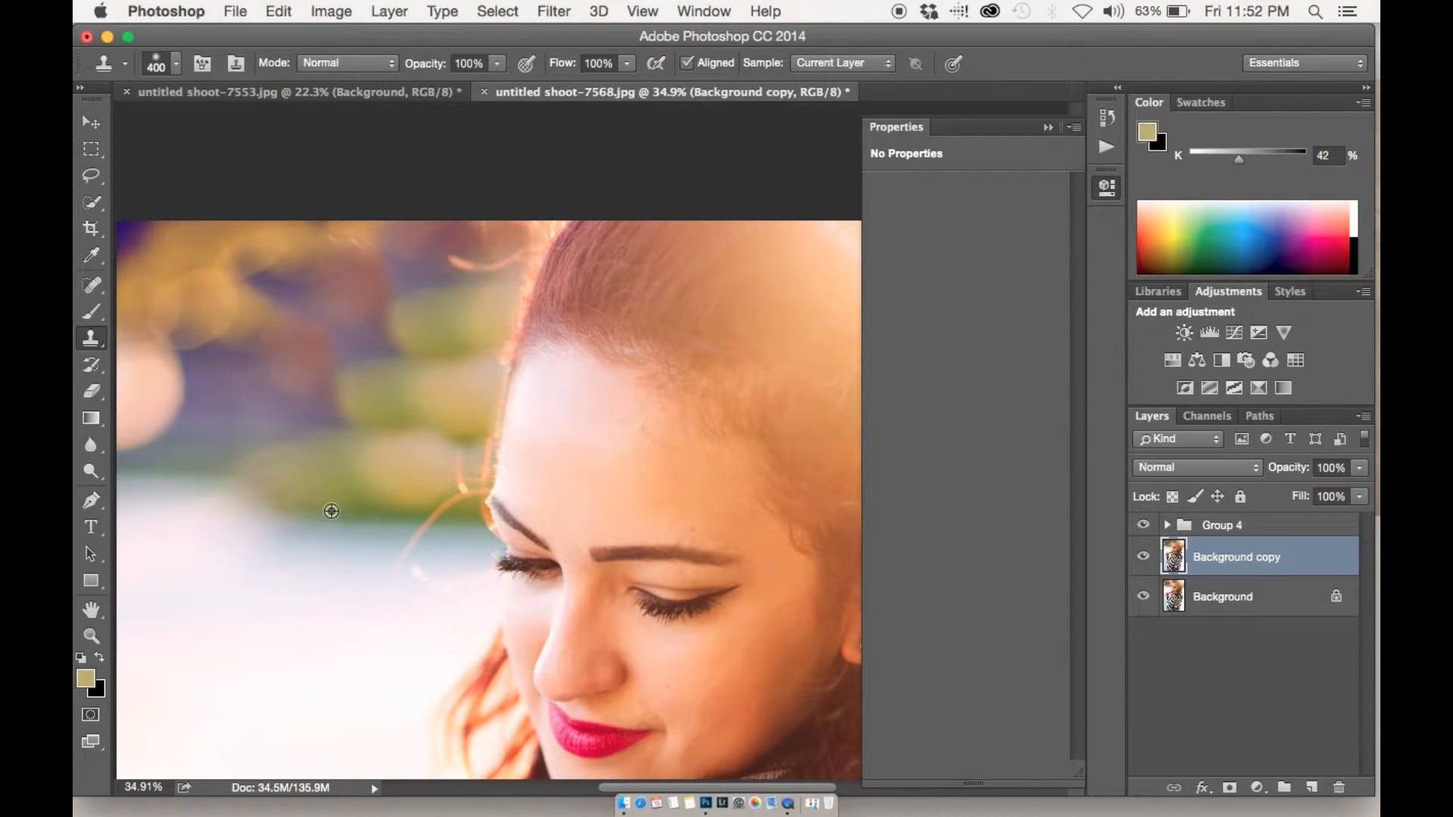
pyautogui.keyDown('alt'); pyautogui.click(268, 416); pyautogui.keyUp('alt')
pyautogui.moveTo(303, 359); pyautogui.dragTo(319, 374)
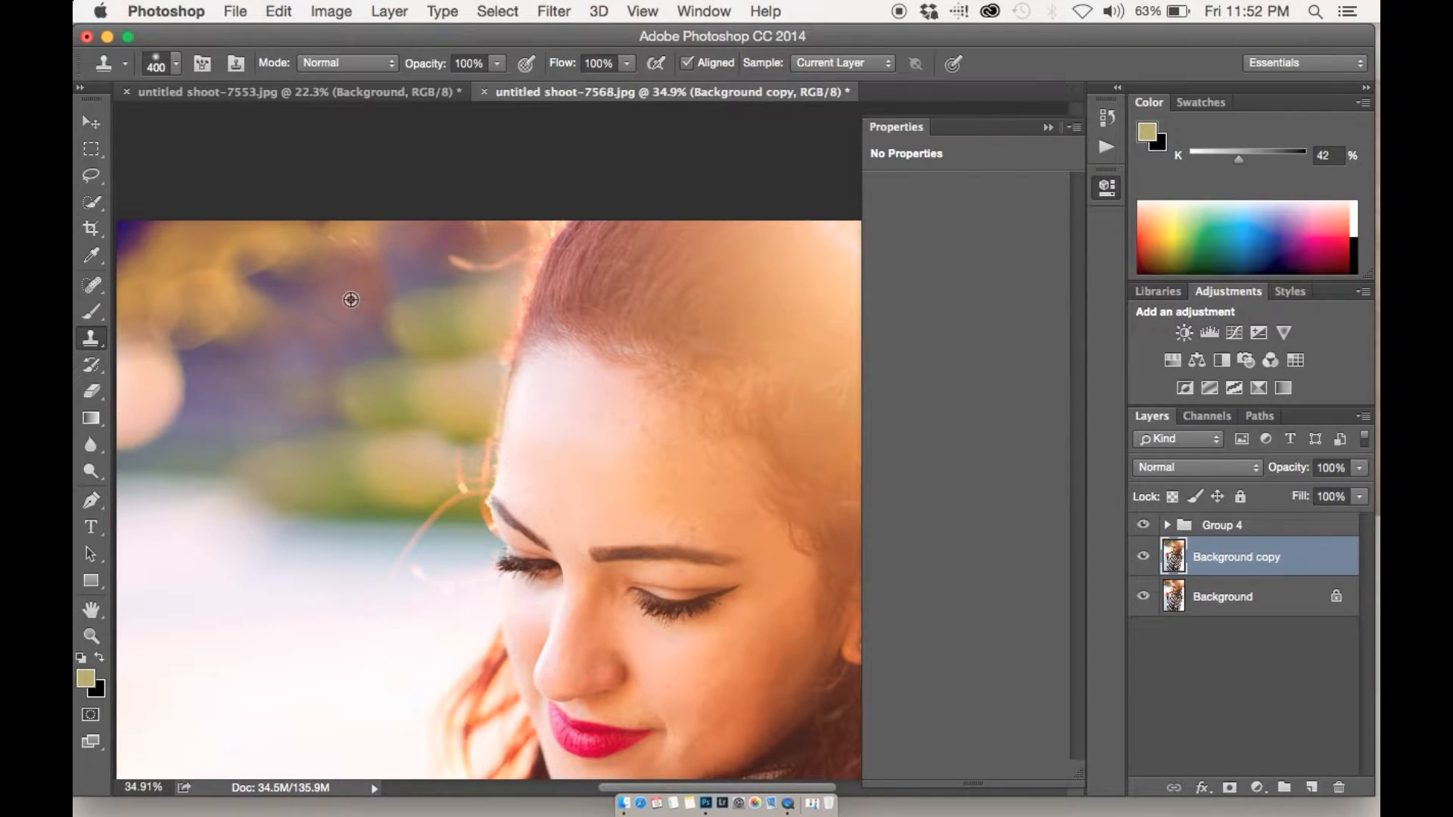
pyautogui.keyDown('alt'); pyautogui.click(405, 373); pyautogui.keyUp('alt')
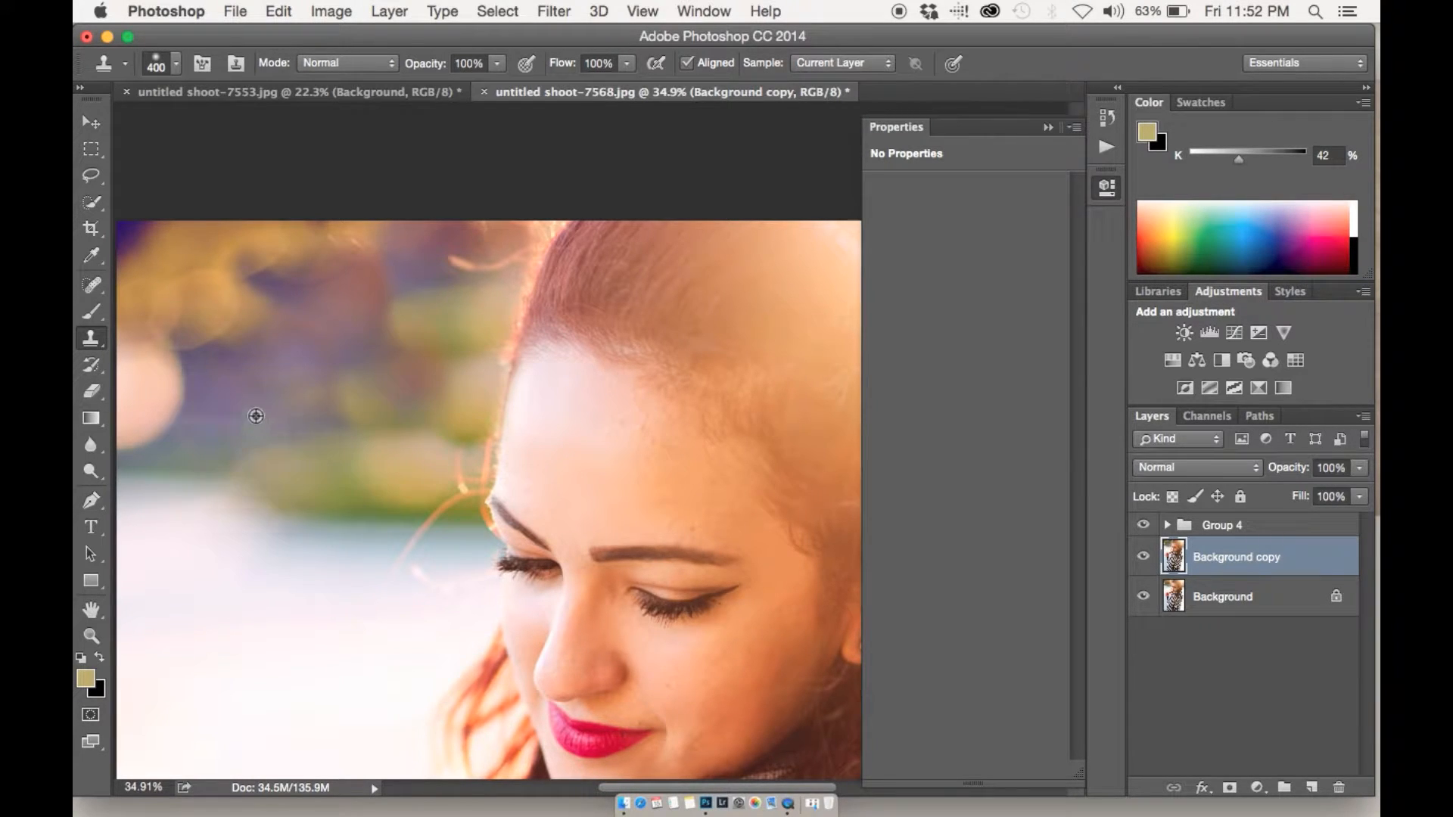
pyautogui.moveTo(390, 305)
pyautogui.mouseDown()
pyautogui.moveTo(464, 315)
pyautogui.moveTo(270, 361)
pyautogui.mouseUp()
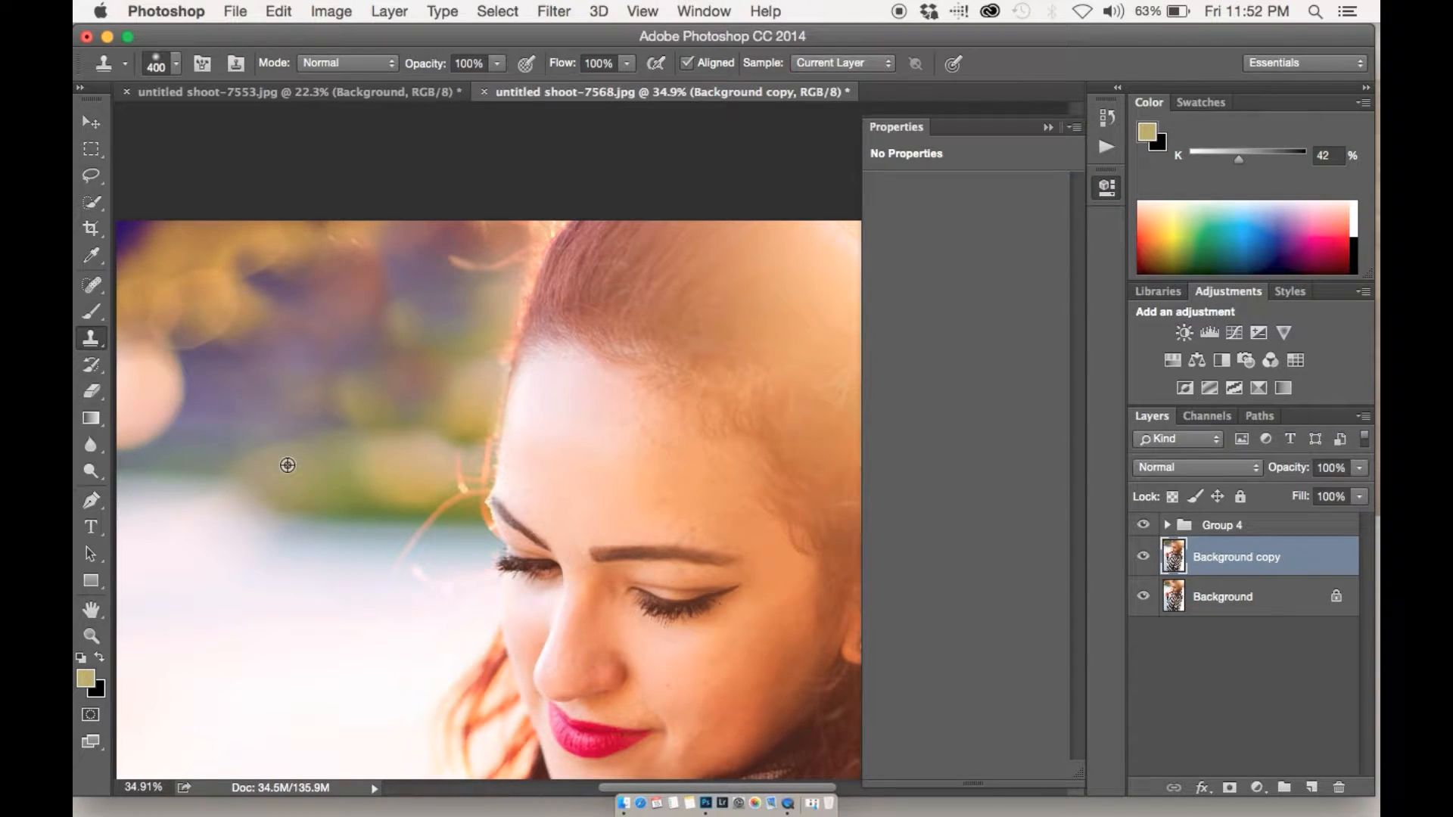
pyautogui.moveTo(288, 464)
pyautogui.mouseDown()
pyautogui.moveTo(266, 426)
pyautogui.moveTo(209, 421)
pyautogui.moveTo(188, 445)
pyautogui.mouseUp()
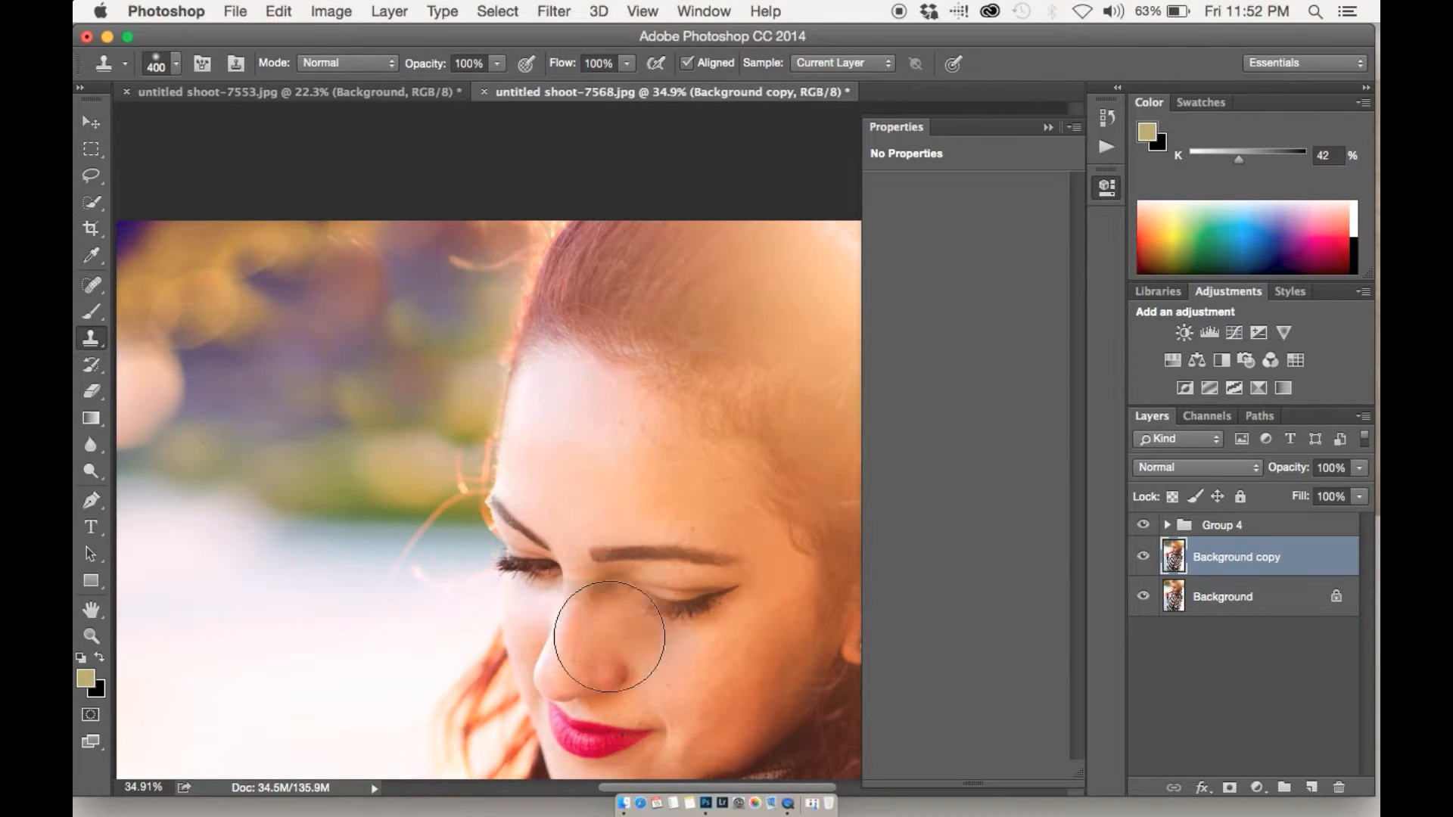
# Step: Set the Brush tool to size 500 with a muted colour sampled from the blurred background
pyautogui.scroll(-3, 590, 642)
pyautogui.scroll(2, 591, 642)
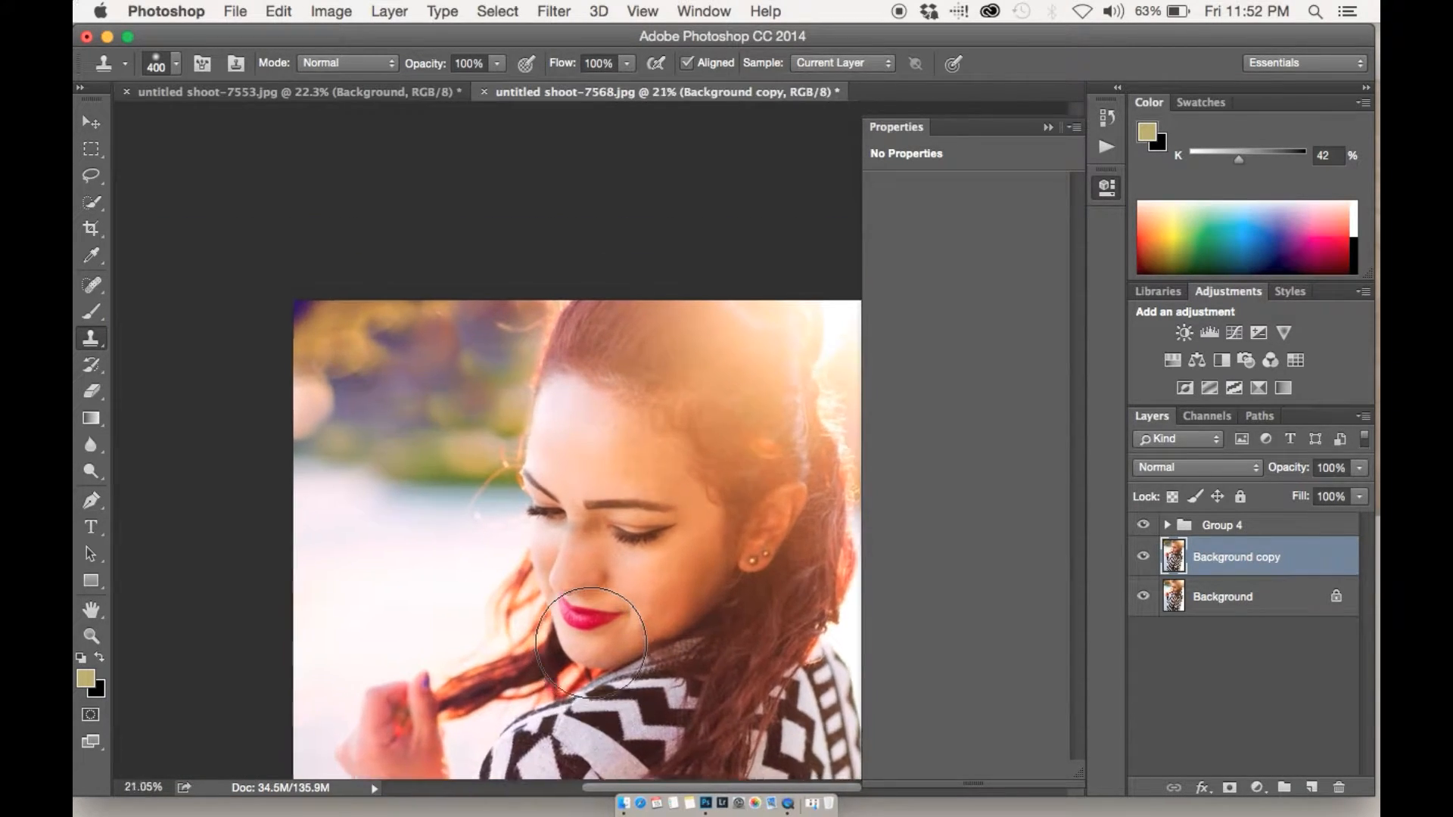
pyautogui.scroll(1, 590, 642)
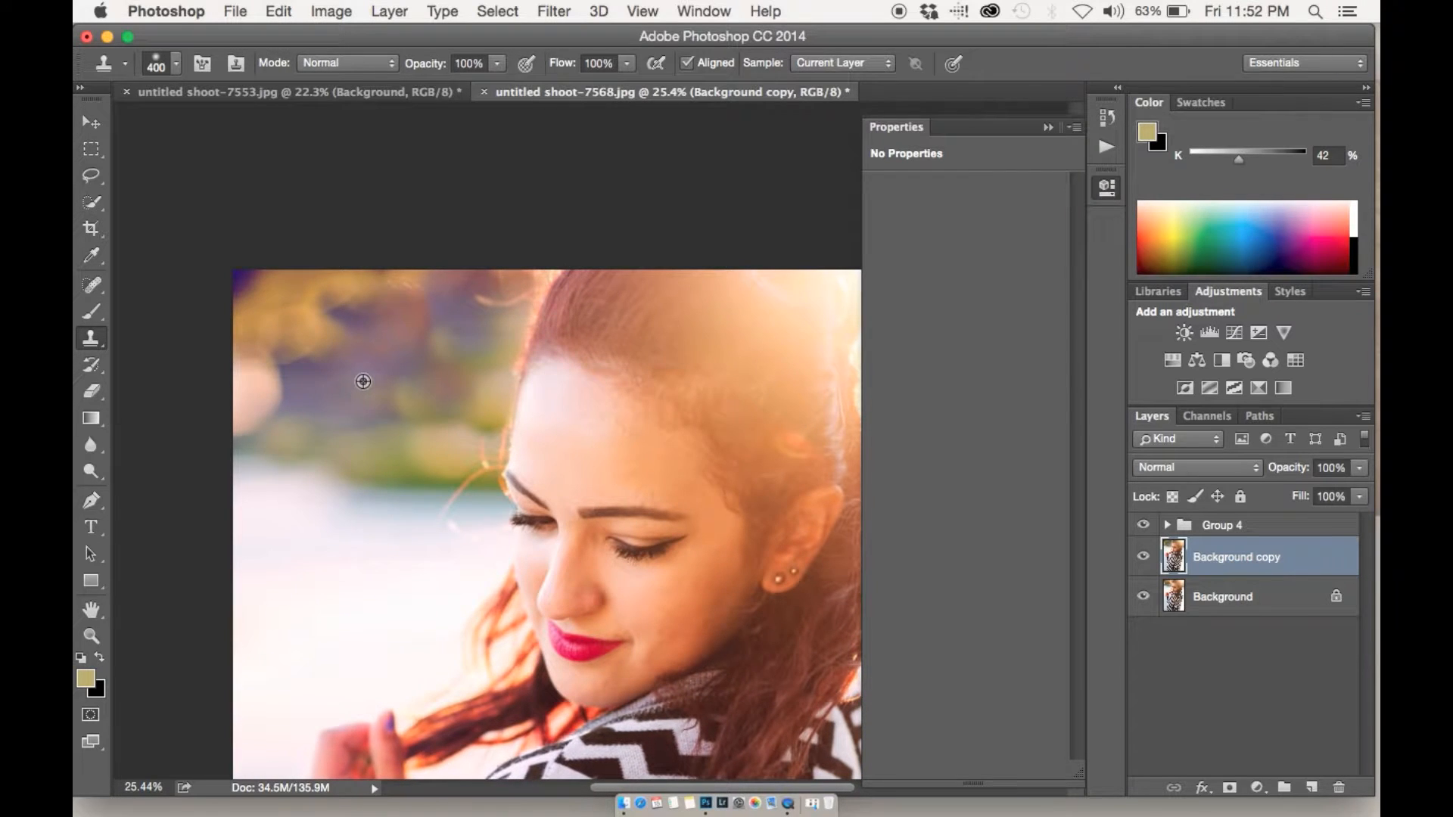
pyautogui.press('b')
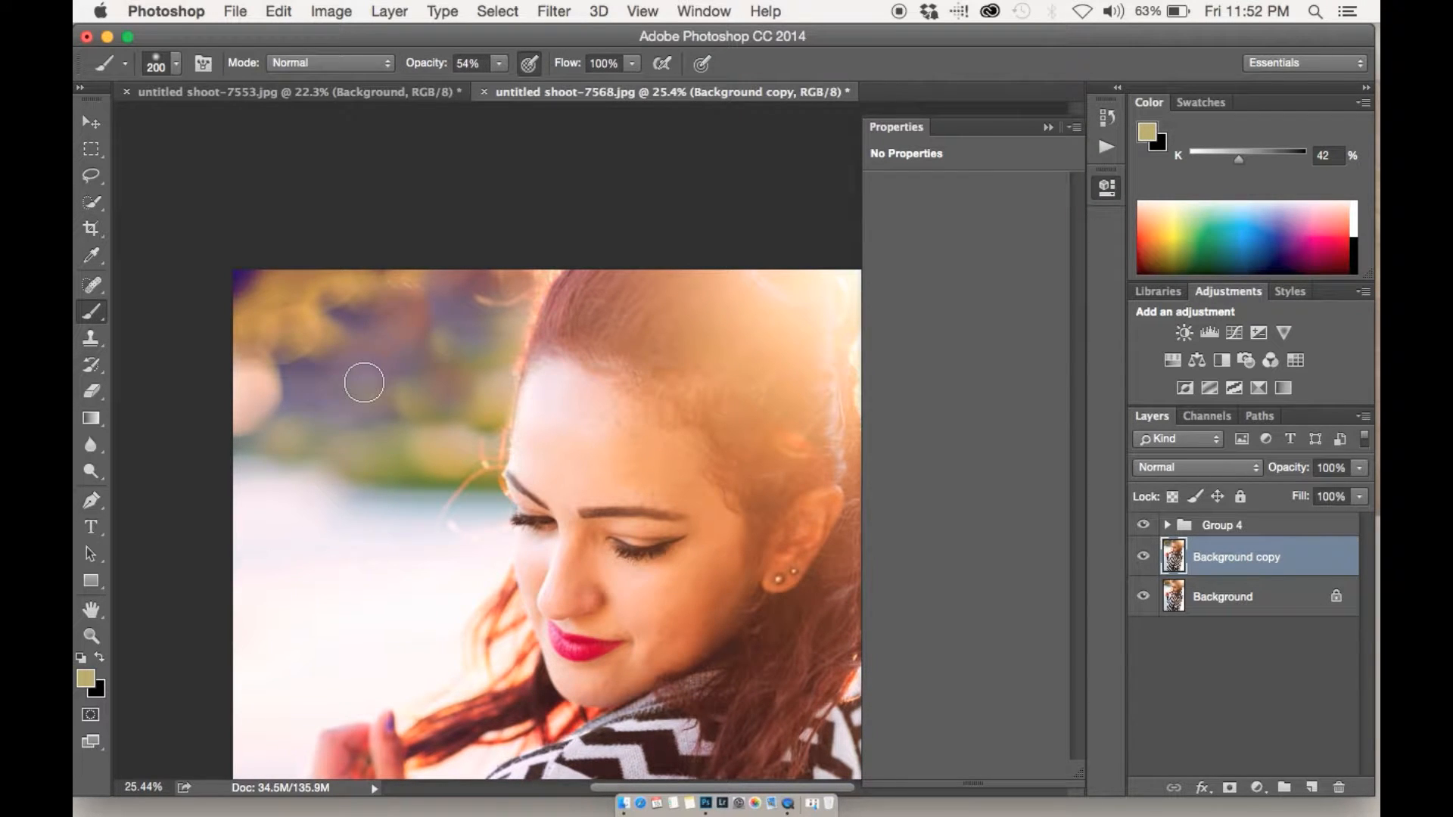
pyautogui.keyDown('alt'); pyautogui.click(353, 401); pyautogui.keyUp('alt')
pyautogui.press(']')
pyautogui.press(']')
pyautogui.press(']')
pyautogui.press(']')
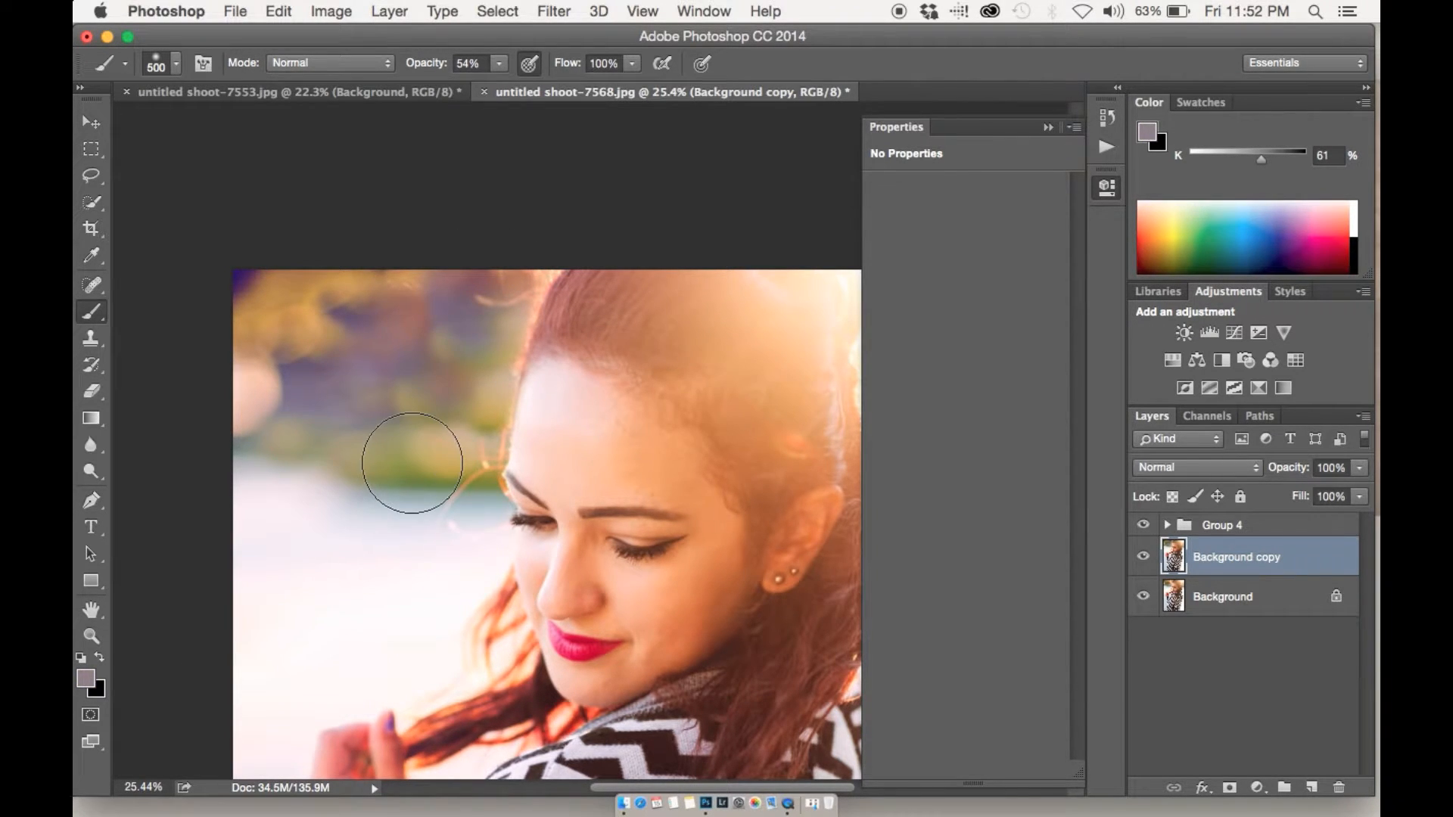
# Step: Patch the uneven areas of the blurred background in front of the forehead with the Patch tool in Normal mode
pyautogui.press('s')
pyautogui.keyDown('alt'); pyautogui.click(443, 462); pyautogui.keyUp('alt')
pyautogui.scroll(5, 444, 461)
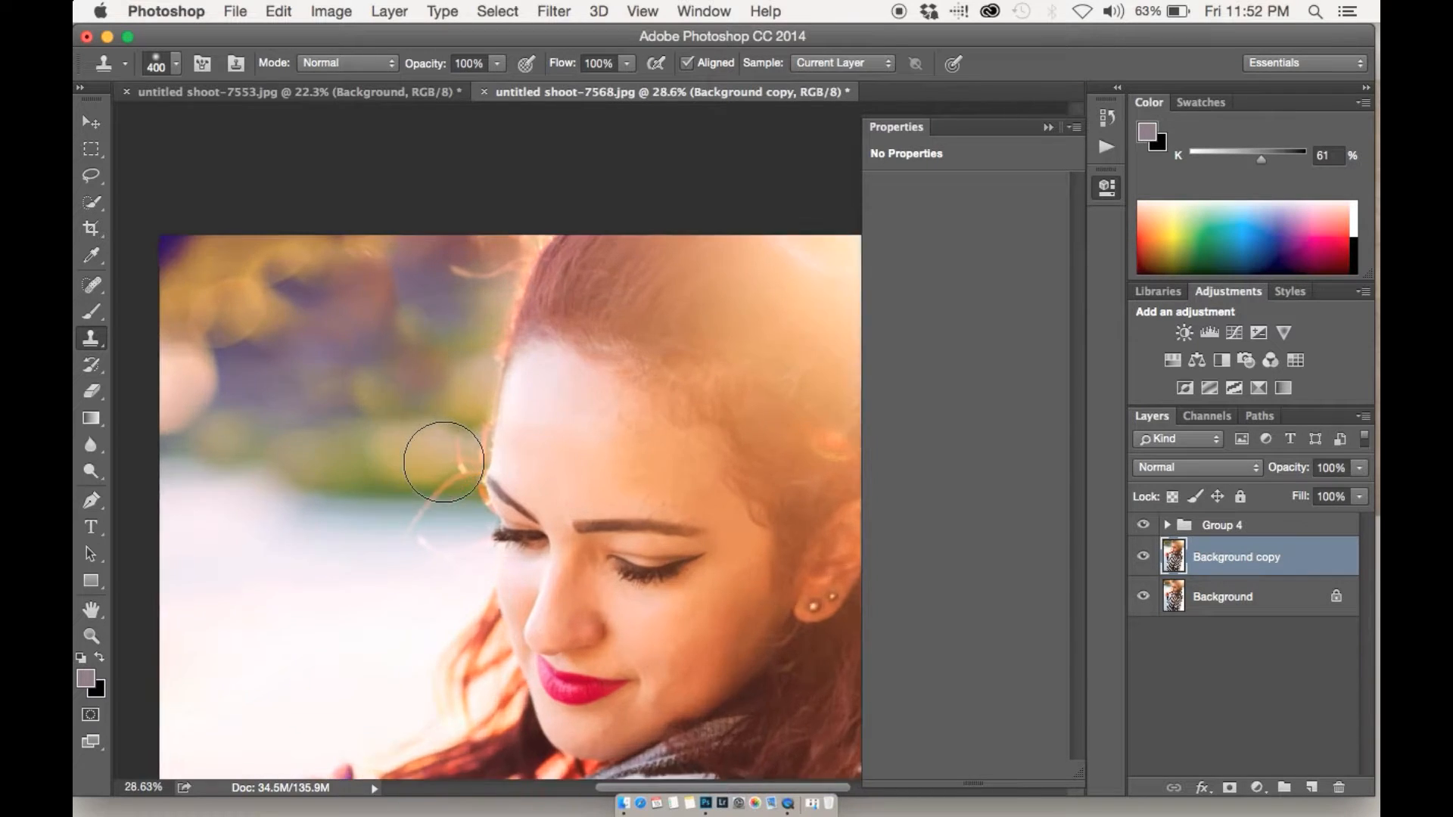
pyautogui.press('j')
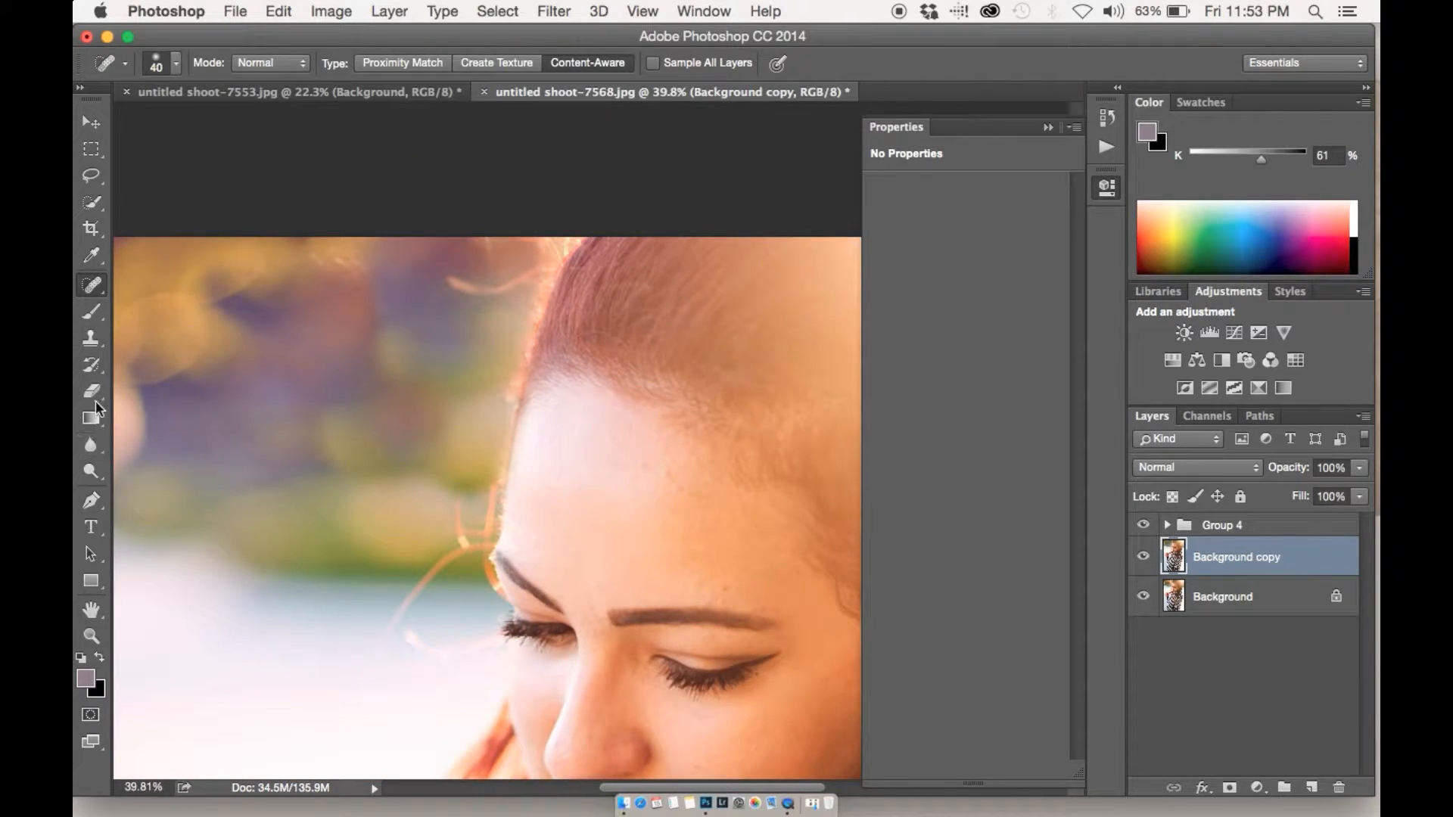
pyautogui.moveTo(97, 291); pyautogui.dragTo(183, 321)
pyautogui.moveTo(413, 343)
pyautogui.mouseDown()
pyautogui.moveTo(369, 334)
pyautogui.moveTo(444, 393)
pyautogui.moveTo(395, 367)
pyautogui.moveTo(330, 366)
pyautogui.mouseUp()
pyautogui.click(406, 424)
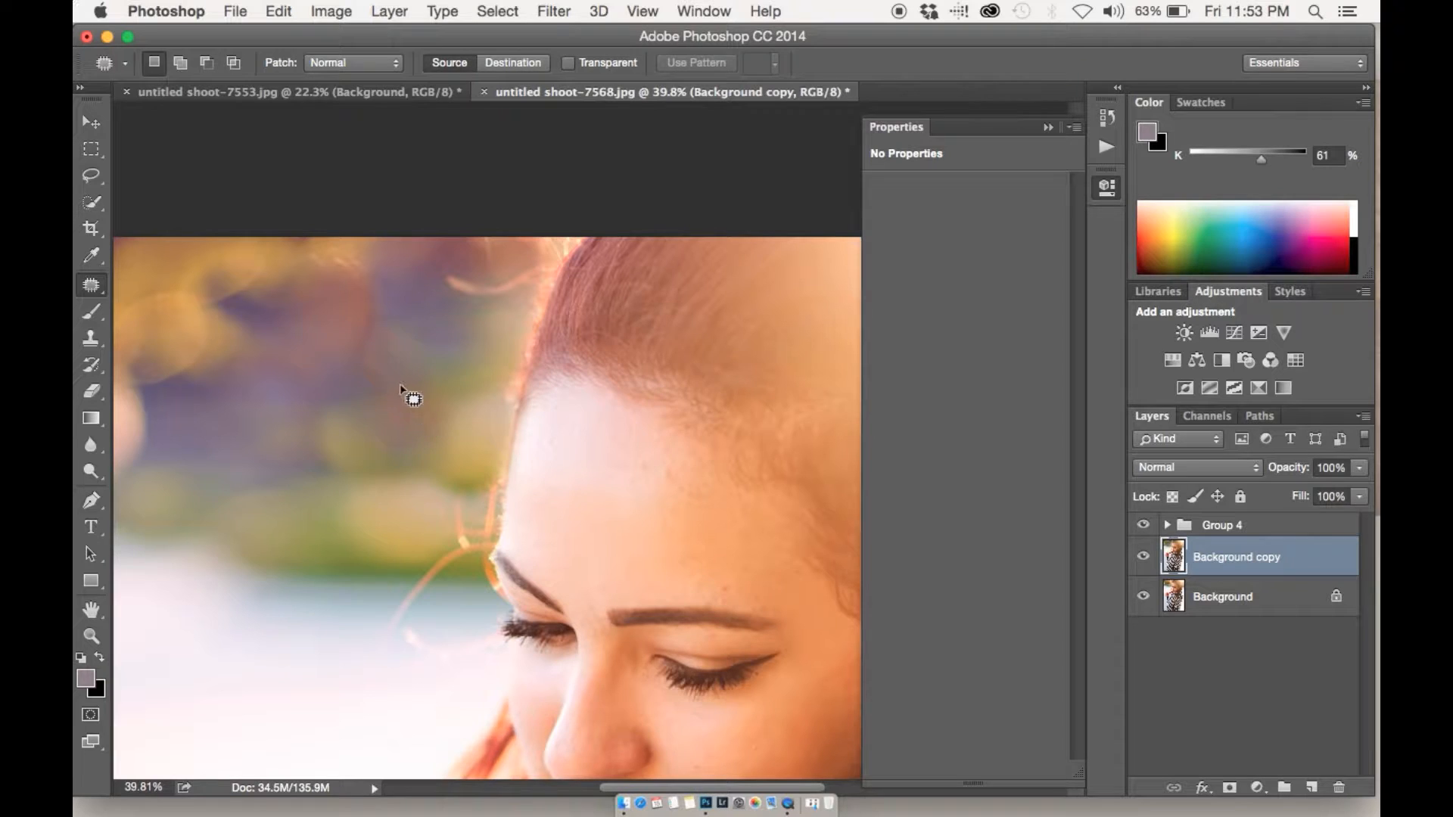
pyautogui.click(378, 414)
pyautogui.moveTo(401, 439)
pyautogui.mouseDown()
pyautogui.moveTo(378, 478)
pyautogui.moveTo(422, 431)
pyautogui.moveTo(421, 340)
pyautogui.moveTo(434, 341)
pyautogui.mouseUp()
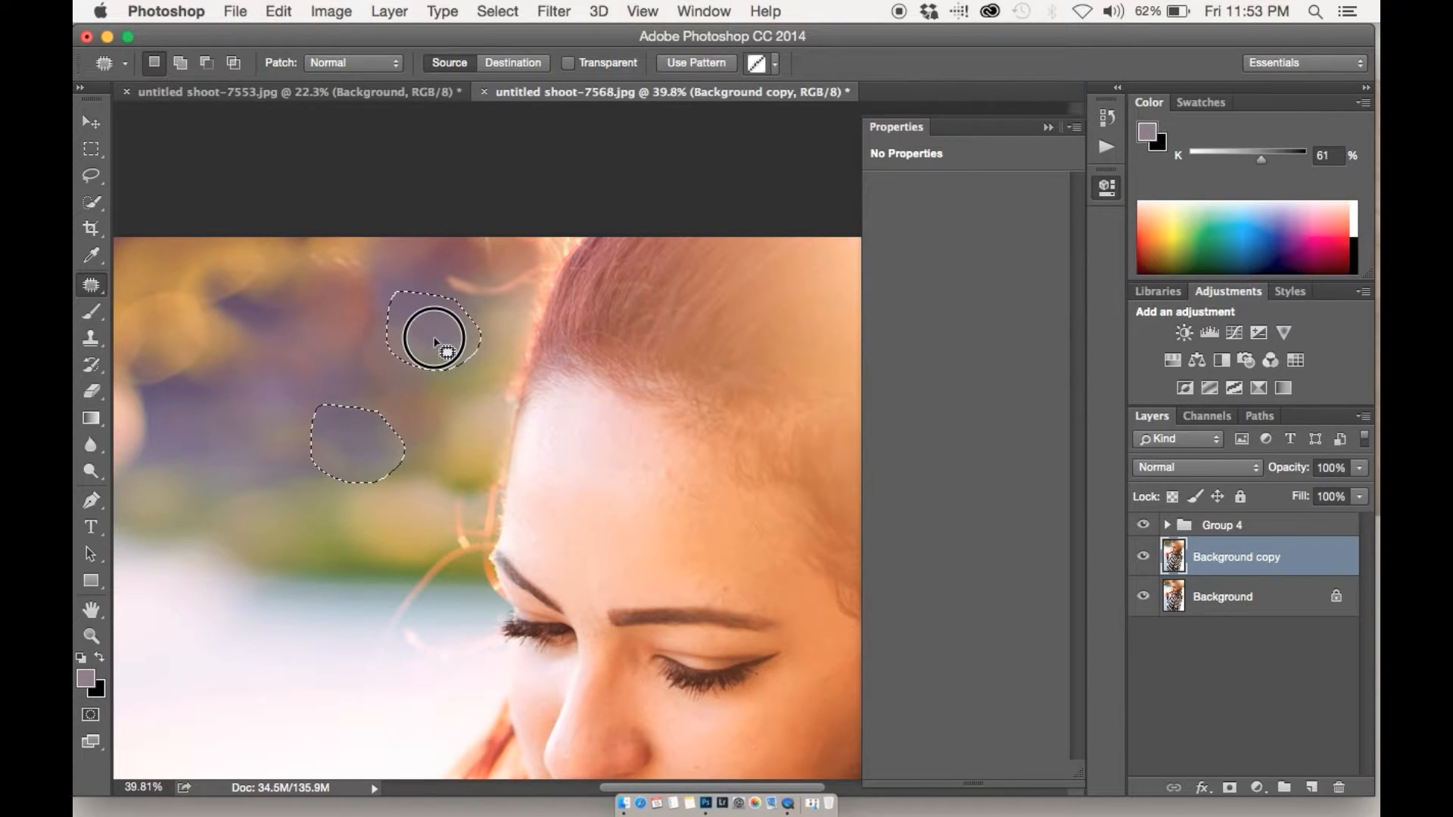
pyautogui.click(395, 514)
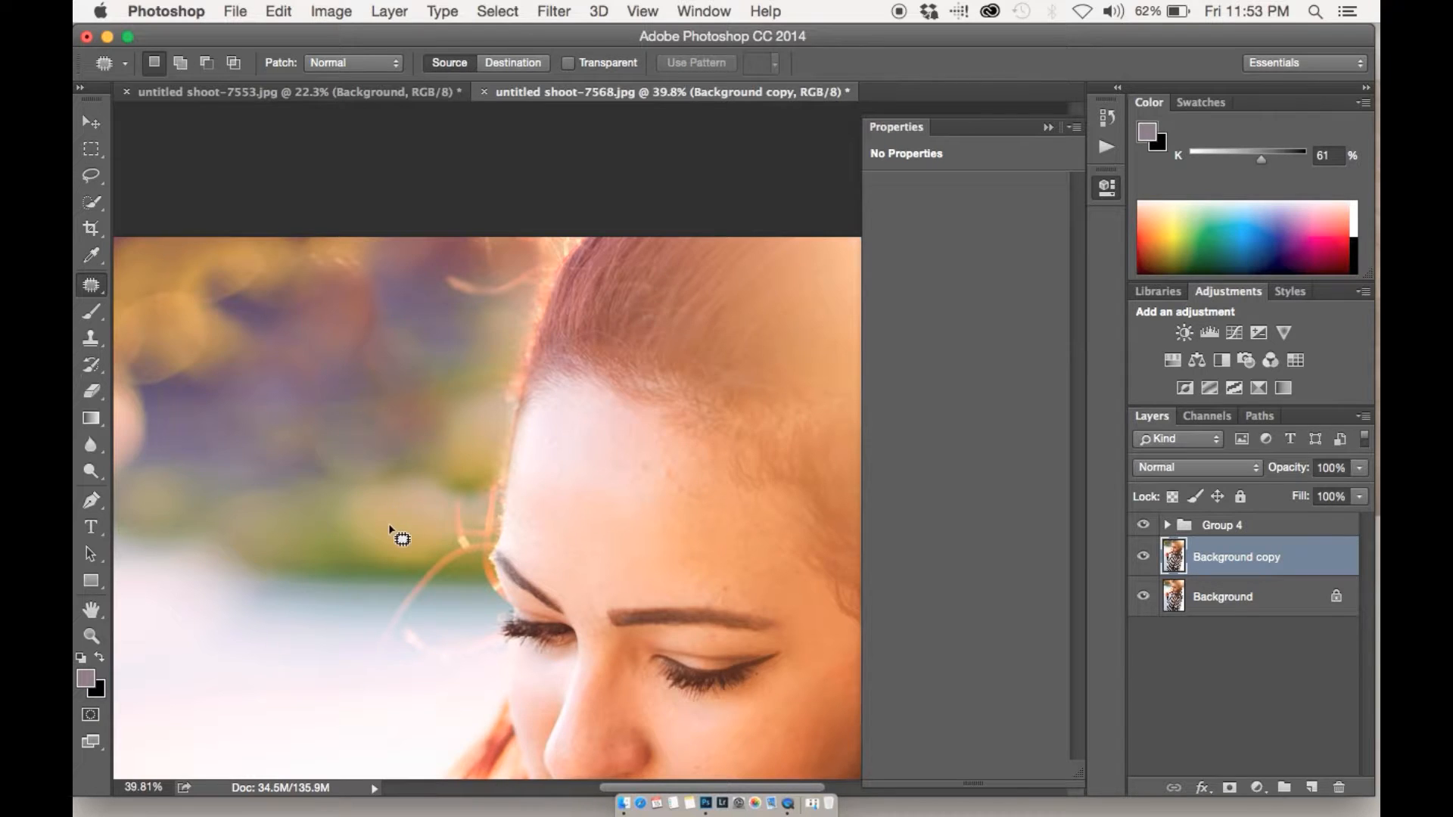
# Step: Compare the whole photo with and without the retouched Background copy layer
pyautogui.scroll(-8, 389, 525)
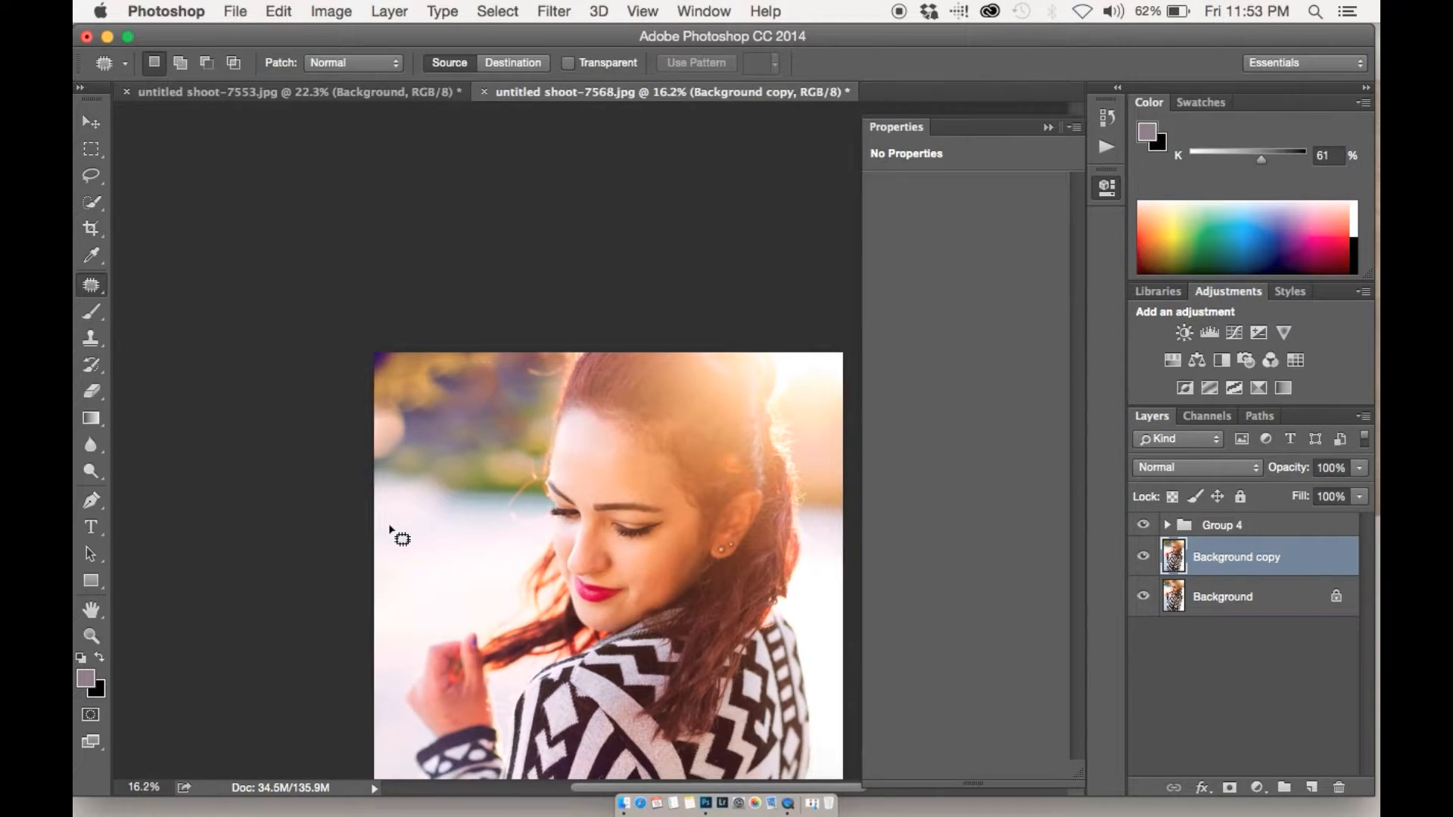
pyautogui.scroll(-2, 390, 526)
pyautogui.scroll(2, 390, 526)
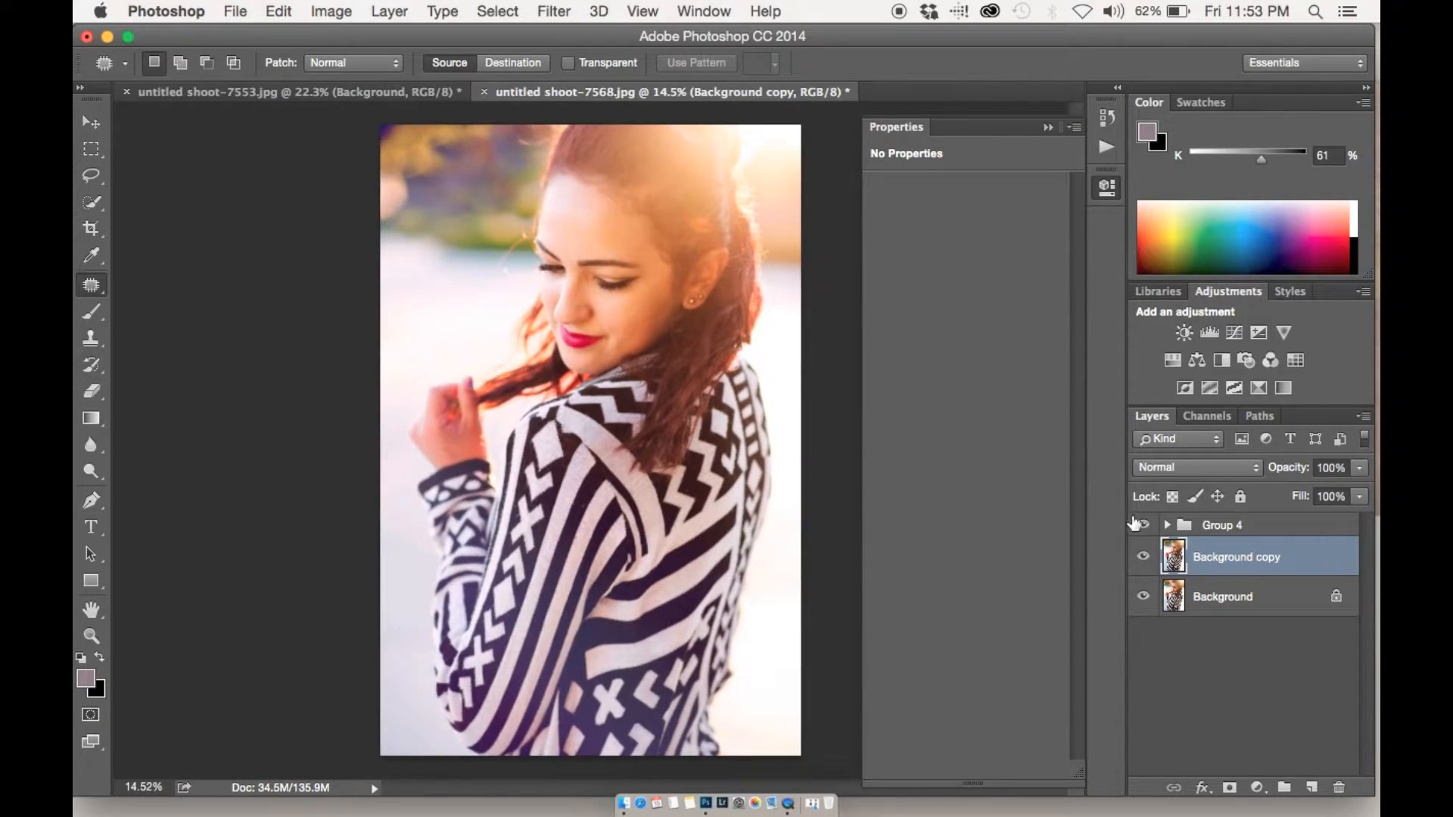
pyautogui.click(1144, 558)
pyautogui.click(1144, 558)
pyautogui.click(1147, 560)
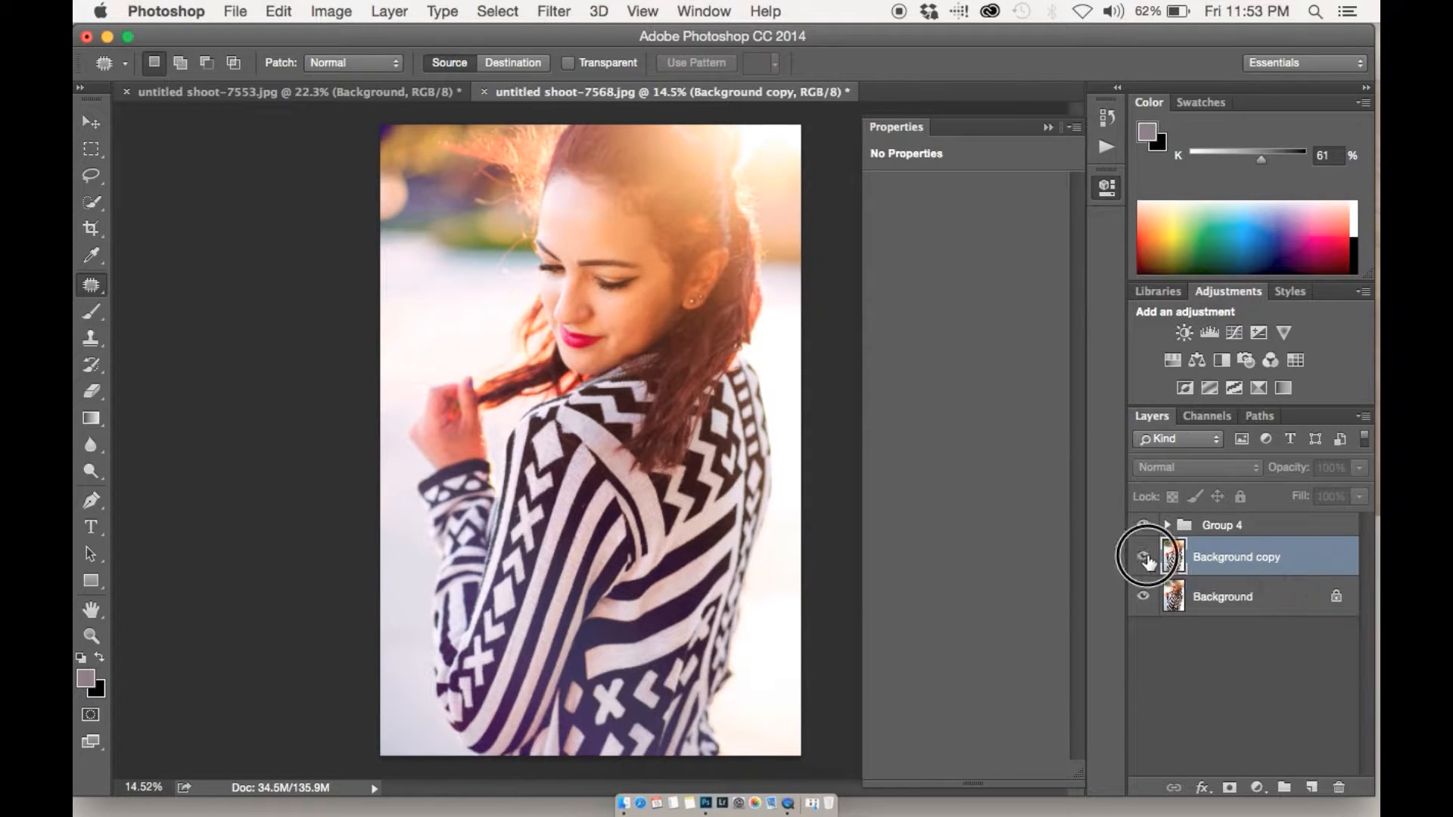
pyautogui.click(1148, 560)
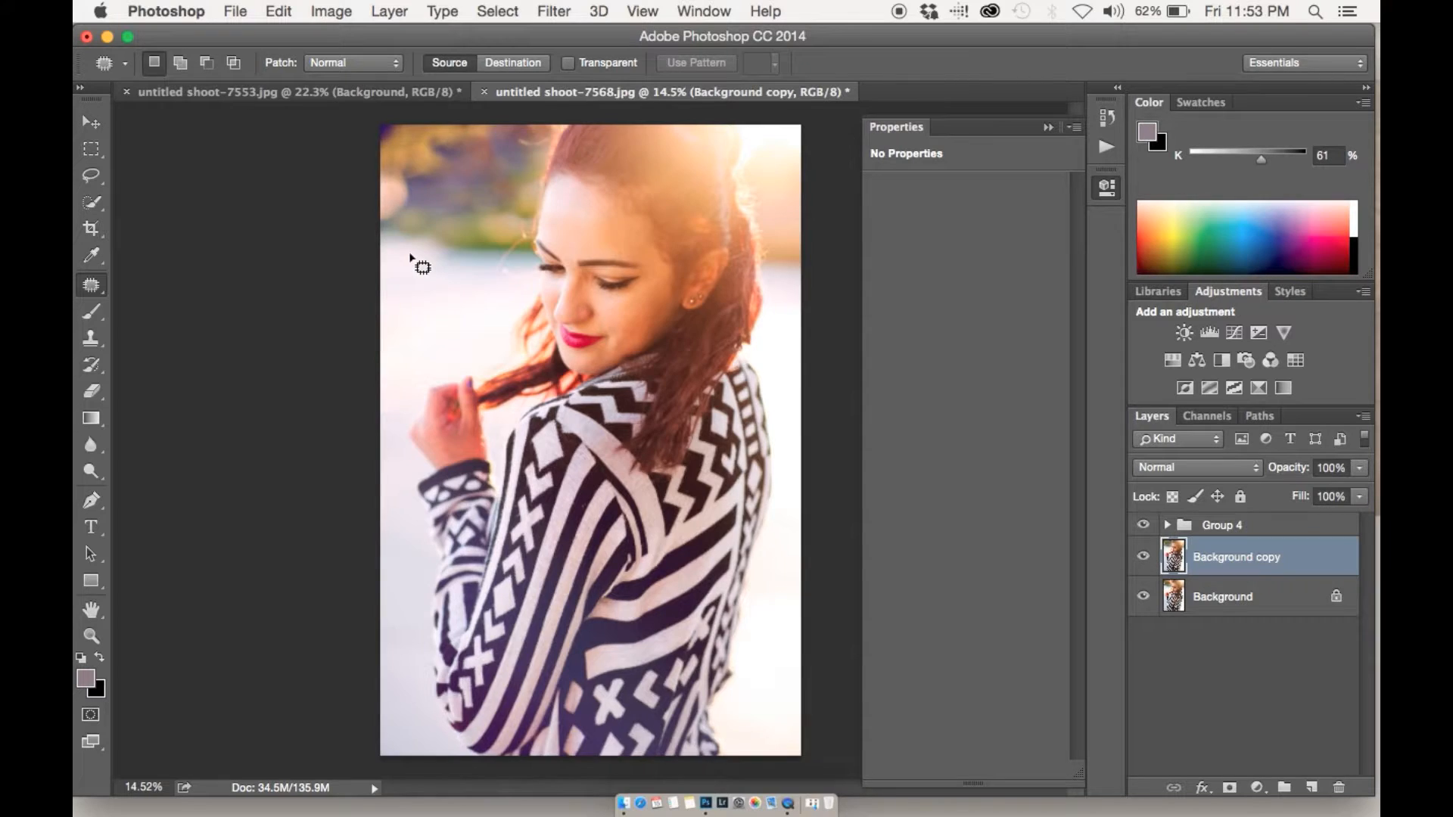
# Step: Patch the dark background spot just below the round highlight with a nearby area
pyautogui.scroll(3, 412, 259)
pyautogui.moveTo(483, 352)
pyautogui.mouseDown()
pyautogui.moveTo(435, 350)
pyautogui.moveTo(414, 377)
pyautogui.moveTo(429, 398)
pyautogui.moveTo(471, 401)
pyautogui.moveTo(480, 374)
pyautogui.moveTo(455, 373)
pyautogui.moveTo(503, 352)
pyautogui.moveTo(509, 302)
pyautogui.mouseUp()
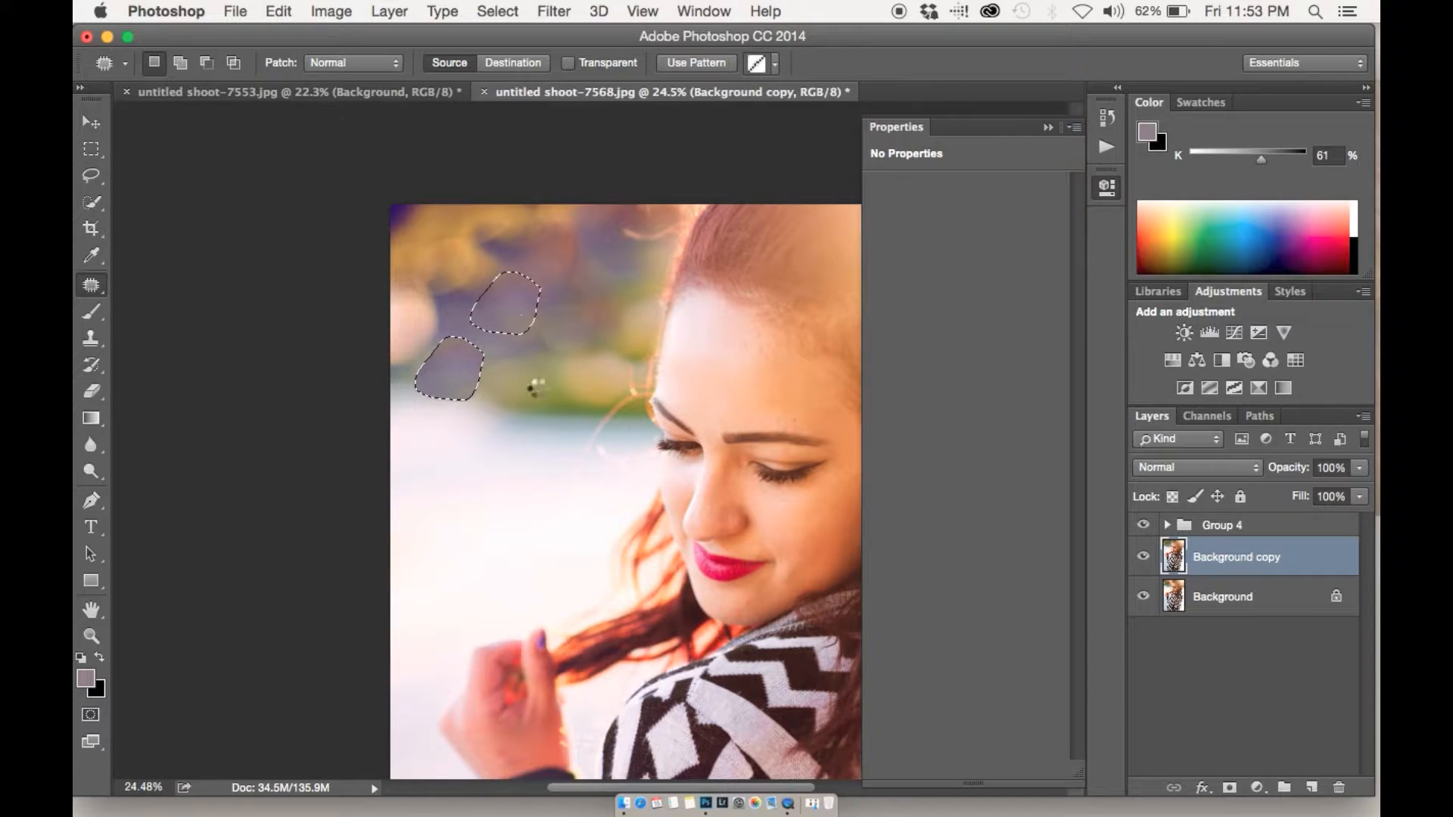
pyautogui.click(535, 386)
pyautogui.scroll(-5, 568, 423)
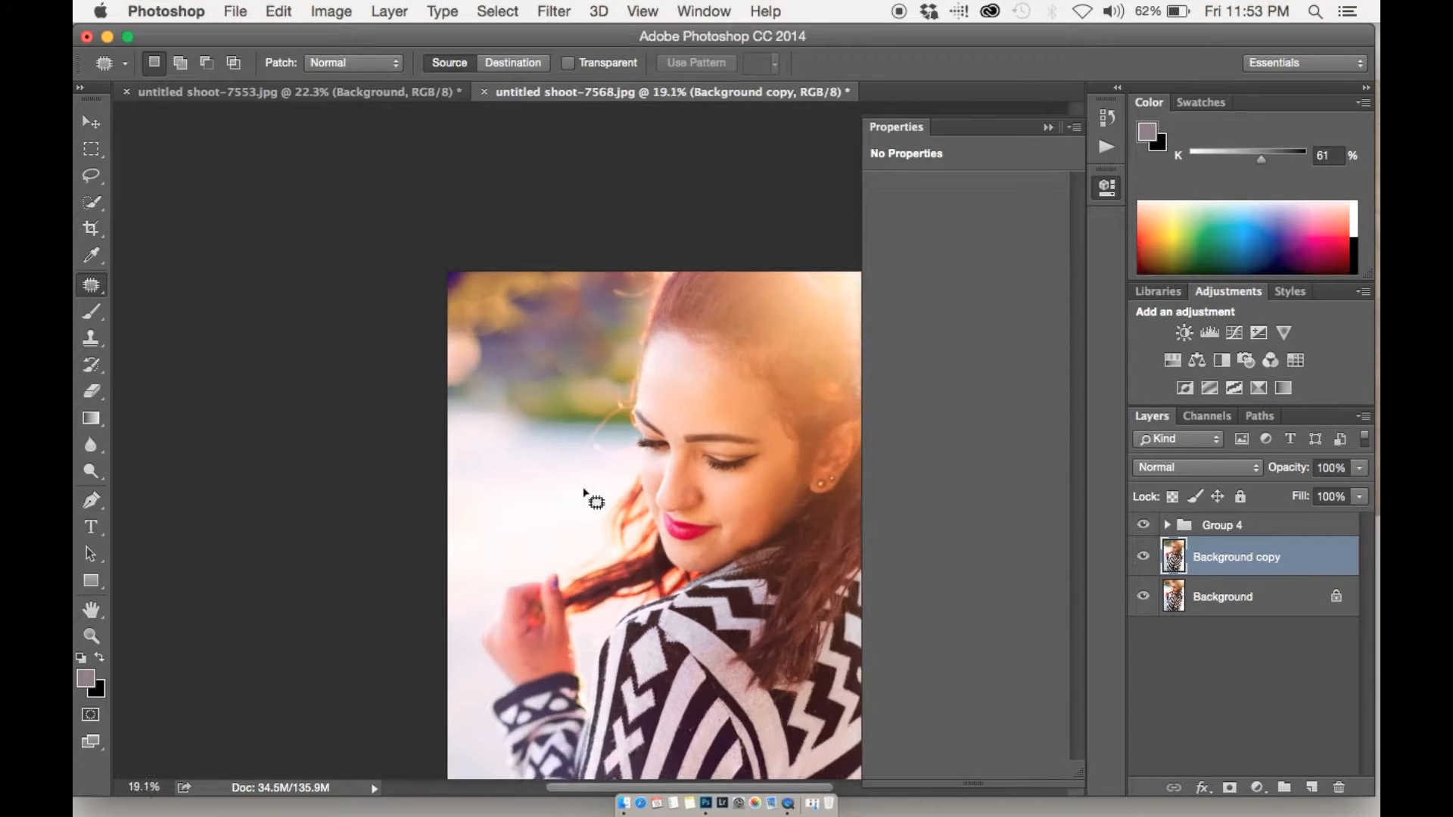
# Step: Toggle the Background copy's visibility to check the patched background against the original
pyautogui.scroll(1, 585, 490)
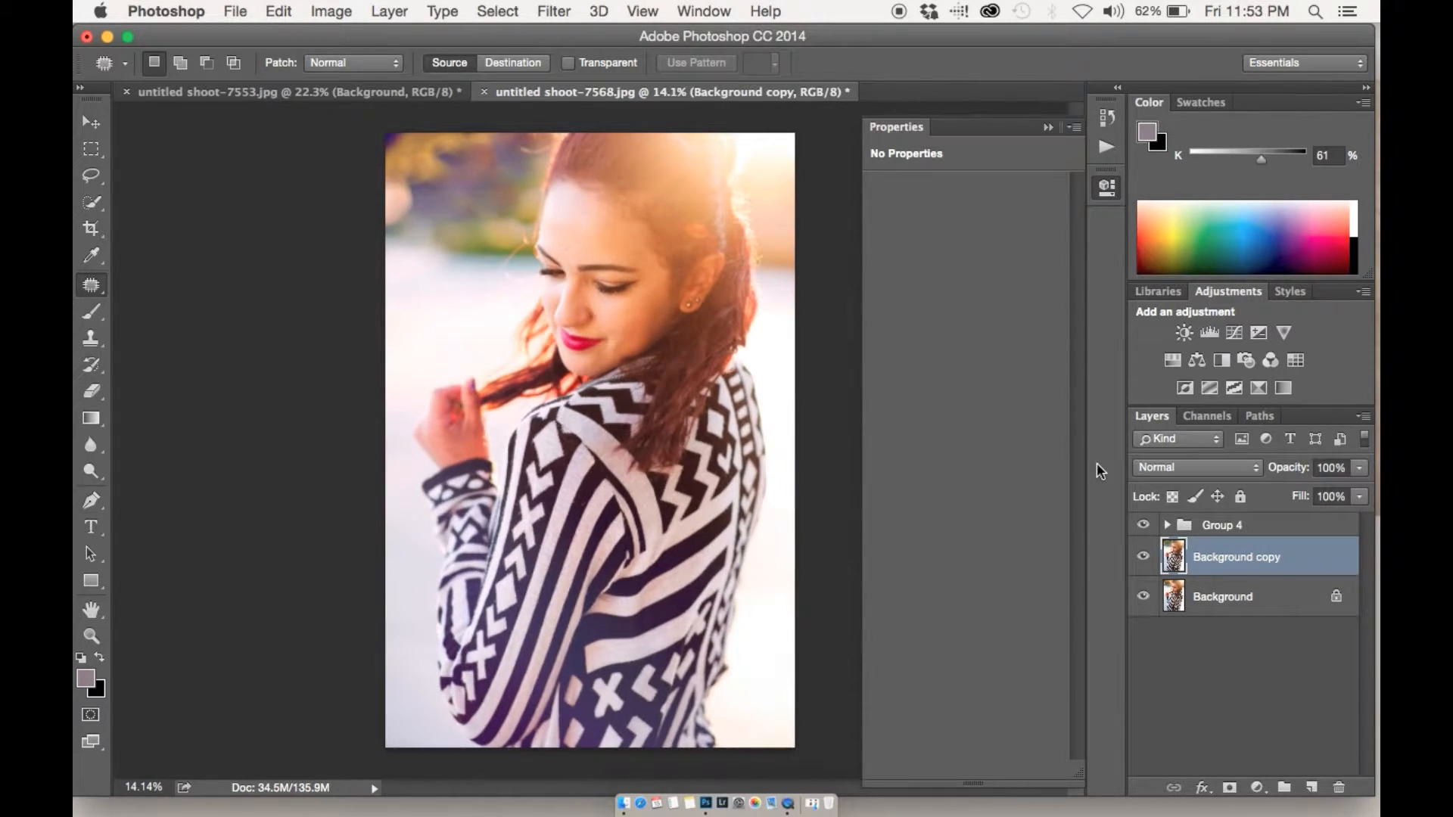
pyautogui.click(1142, 557)
pyautogui.click(1141, 560)
pyautogui.click(1141, 560)
pyautogui.click(1142, 560)
# Step: Add a layer mask to the Background copy and paint black with a size 150 brush beside the round background highlight
pyautogui.click(1230, 788)
pyautogui.press('d')
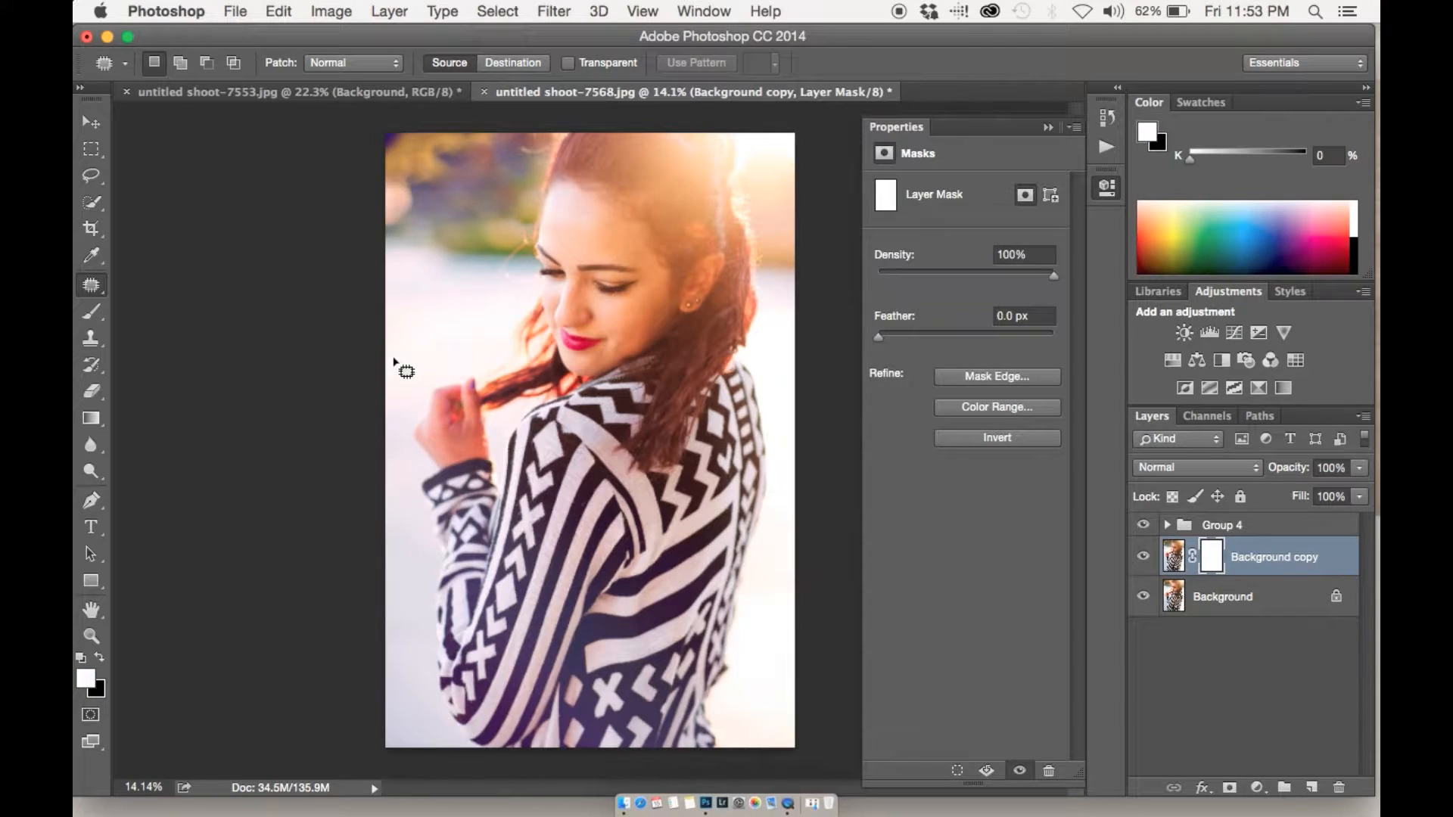
pyautogui.scroll(5, 402, 363)
pyautogui.press('b')
pyautogui.scroll(5, 394, 357)
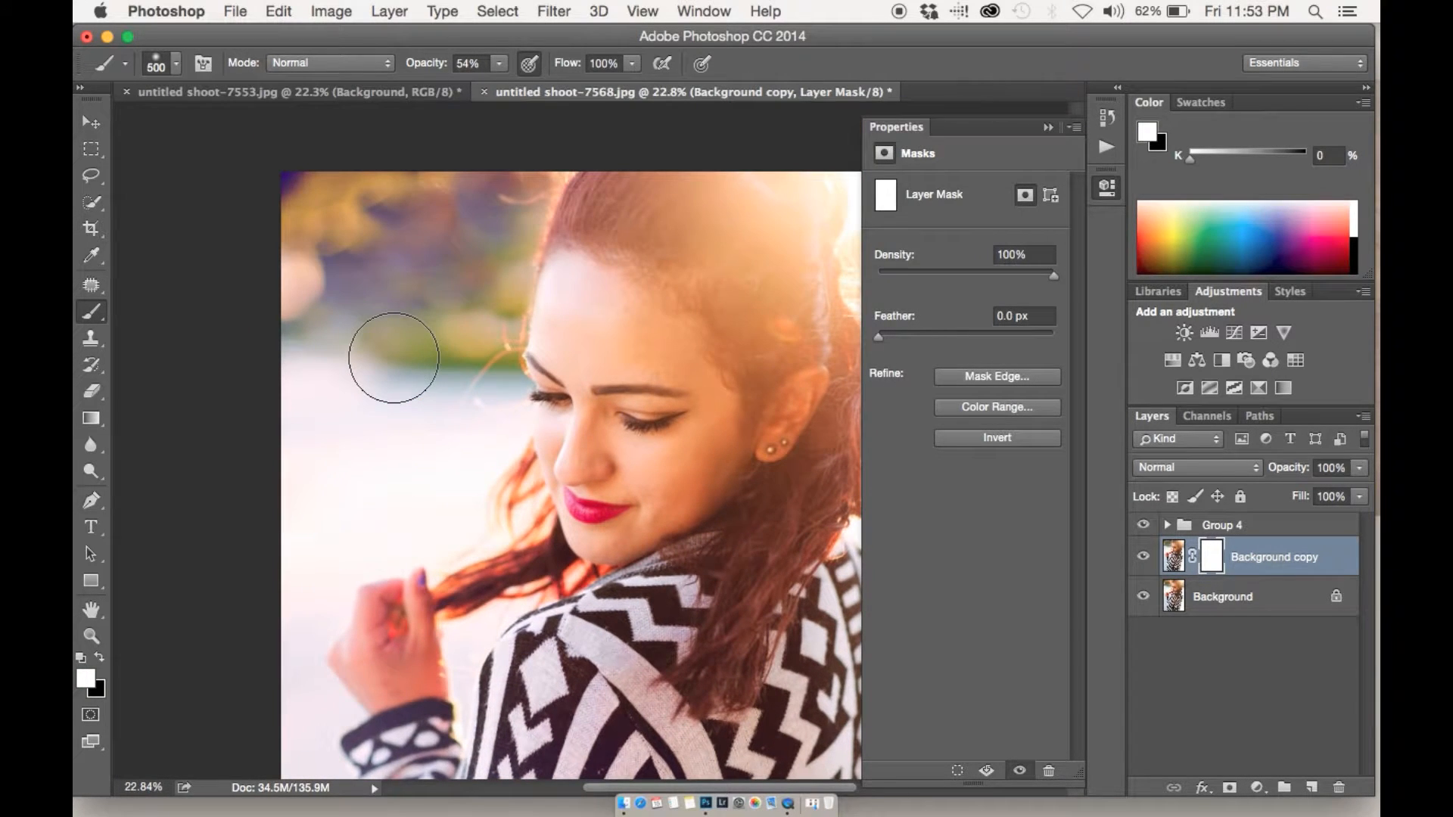
pyautogui.press('[')
pyautogui.press('x')
pyautogui.click(386, 334)
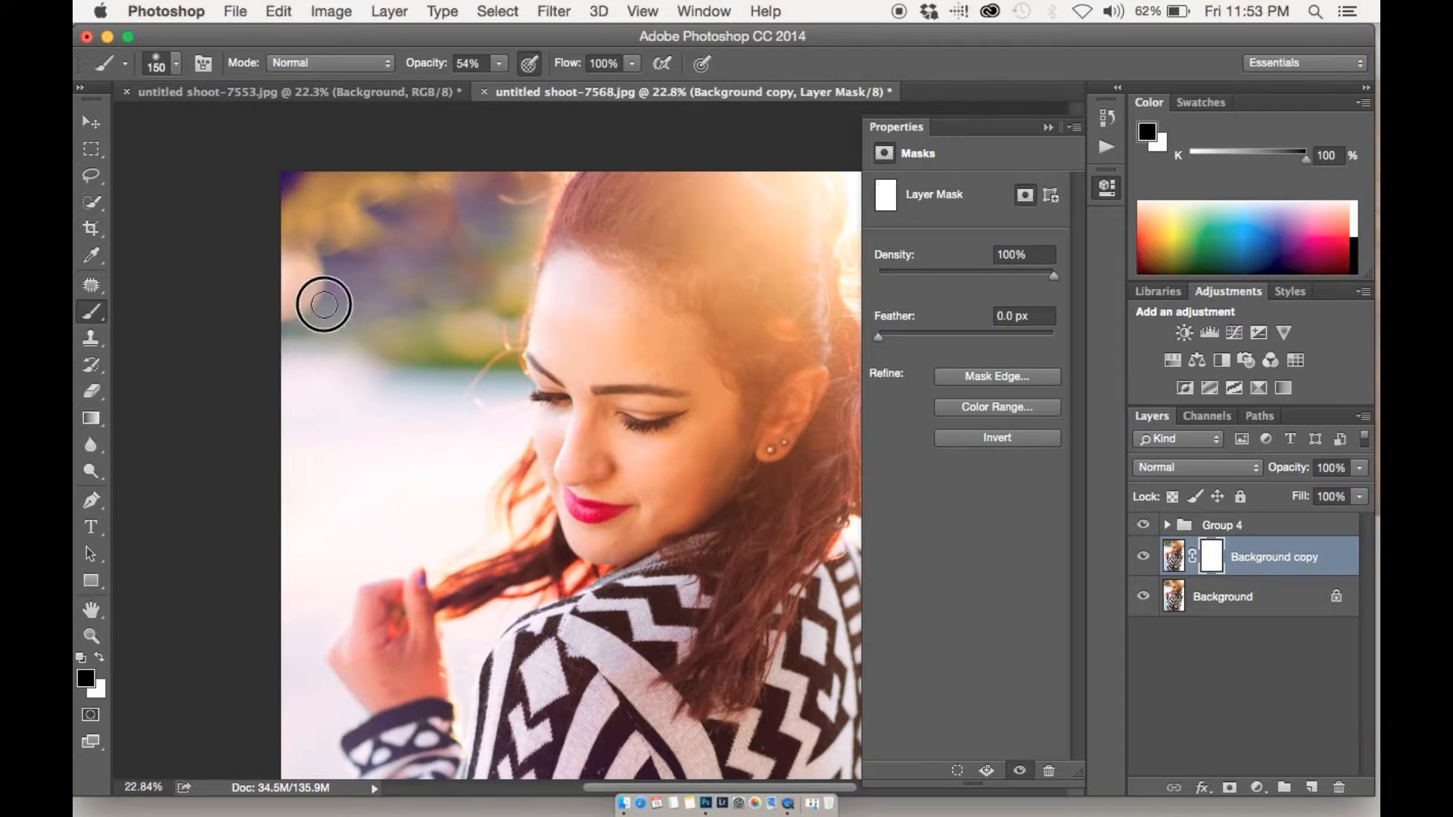
# Step: Refine the Background copy's mask with black and white strokes over the background, checking the layer on and off
pyautogui.scroll(-3, 386, 334)
pyautogui.scroll(4, 464, 185)
pyautogui.press('x')
pyautogui.press('super+0')
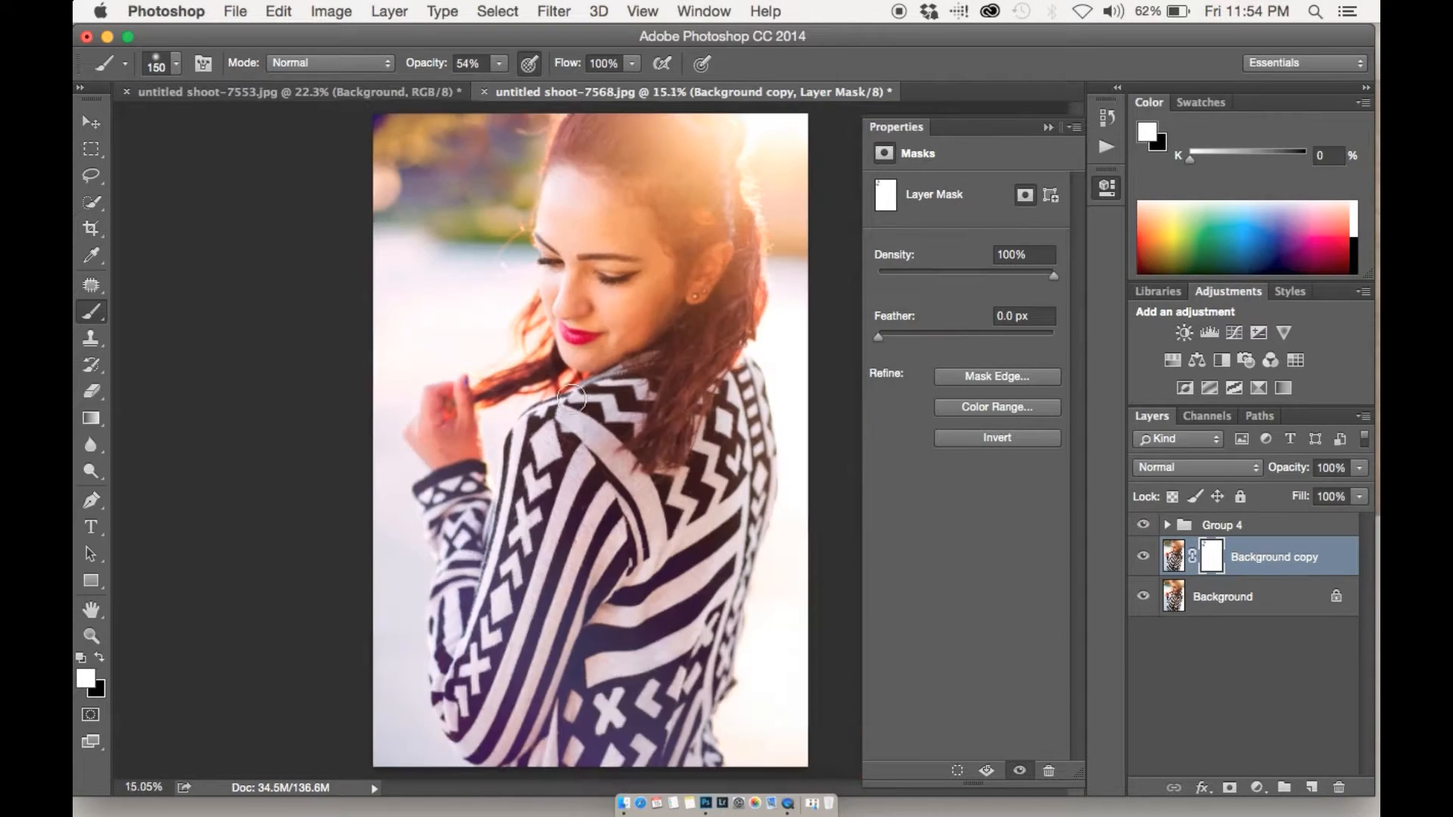
pyautogui.press('x')
pyautogui.moveTo(393, 215)
pyautogui.mouseDown()
pyautogui.moveTo(447, 240)
pyautogui.moveTo(366, 220)
pyautogui.mouseUp()
pyautogui.press('x')
pyautogui.click(1142, 557)
pyautogui.click(1142, 557)
pyautogui.moveTo(515, 212); pyautogui.dragTo(516, 212)
pyautogui.press('x')
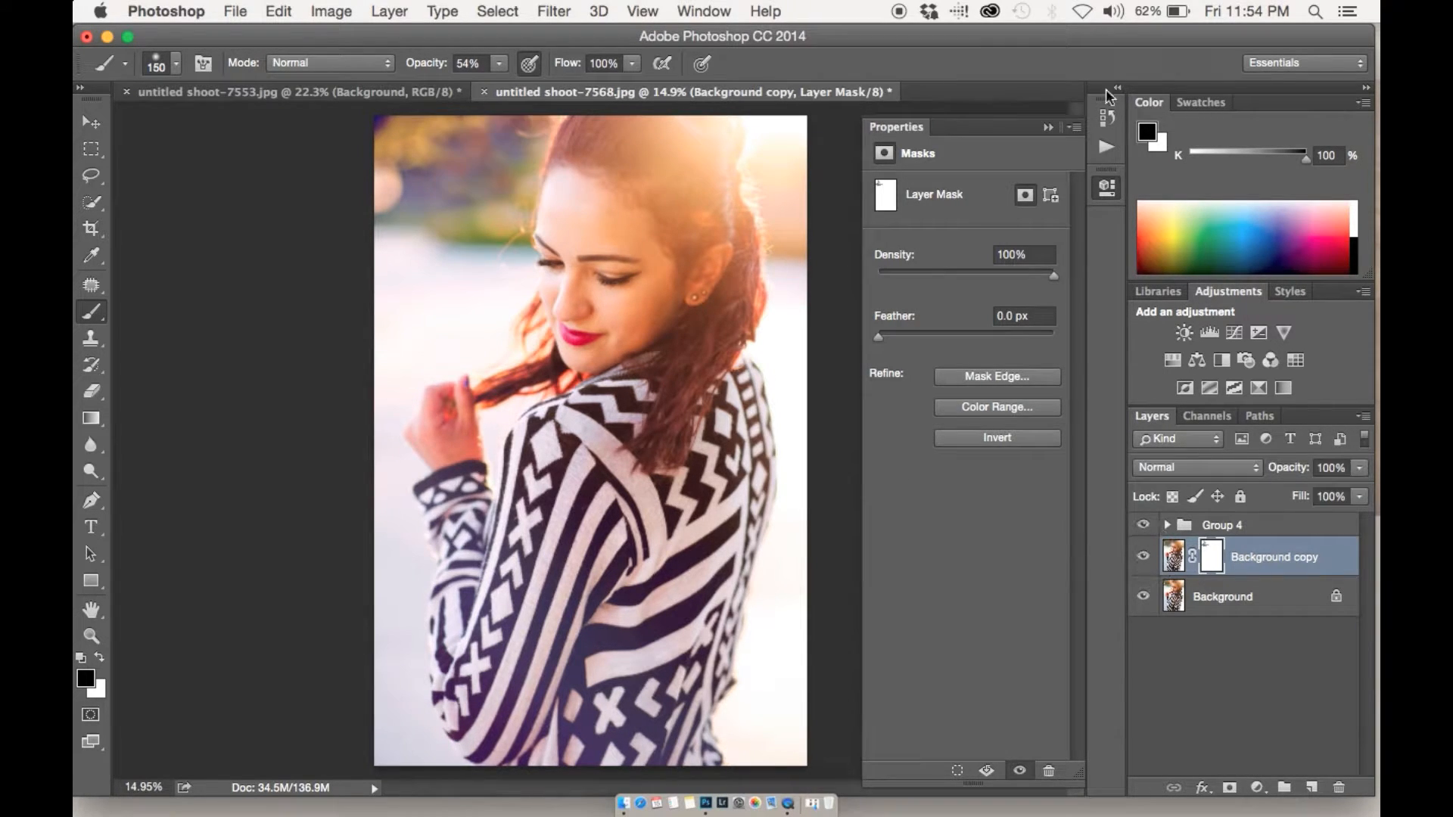
# Step: Create a history snapshot of the current state and flatten the image
pyautogui.click(1107, 116)
pyautogui.click(1019, 745)
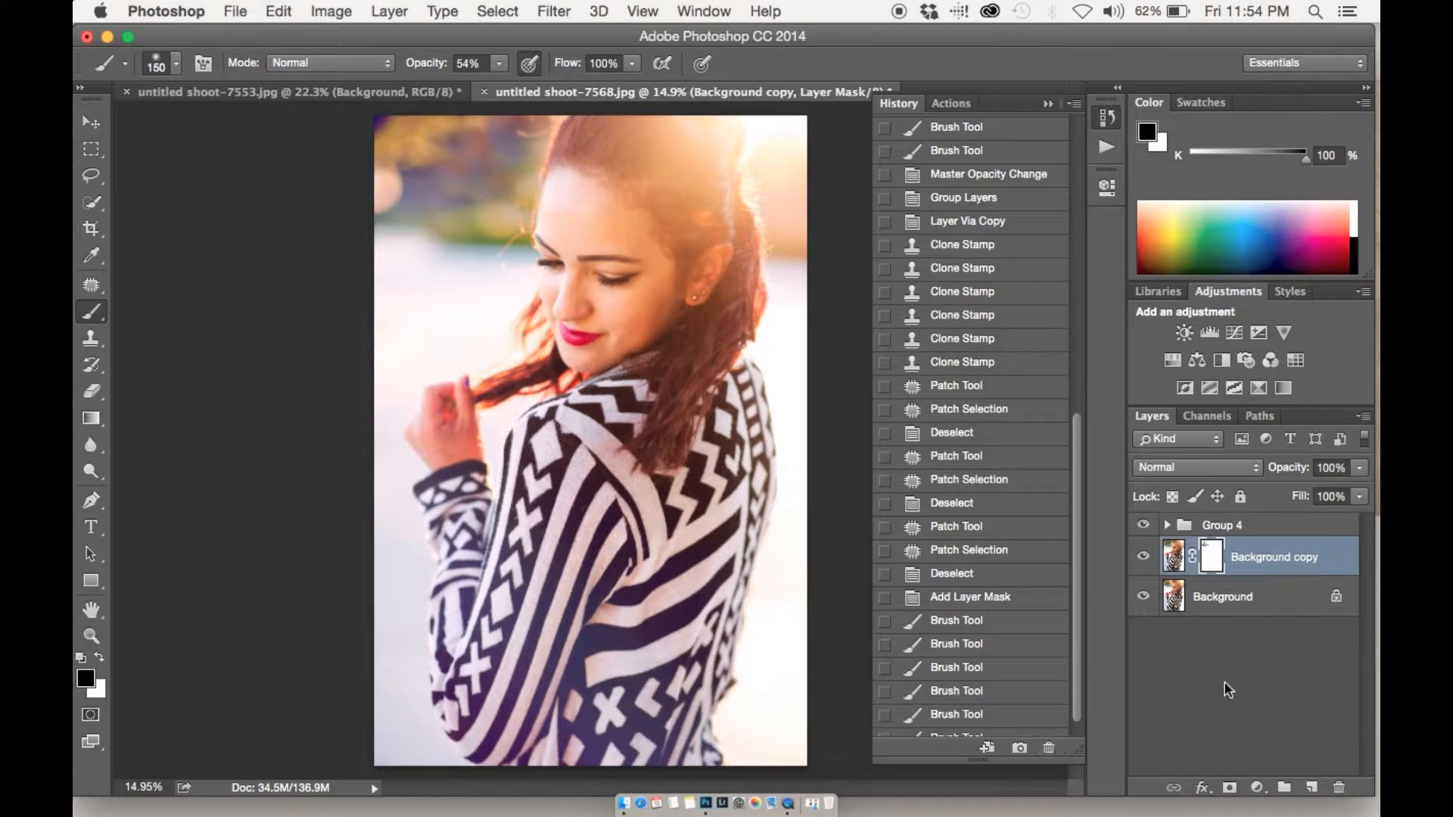
pyautogui.rightClick(1224, 615)
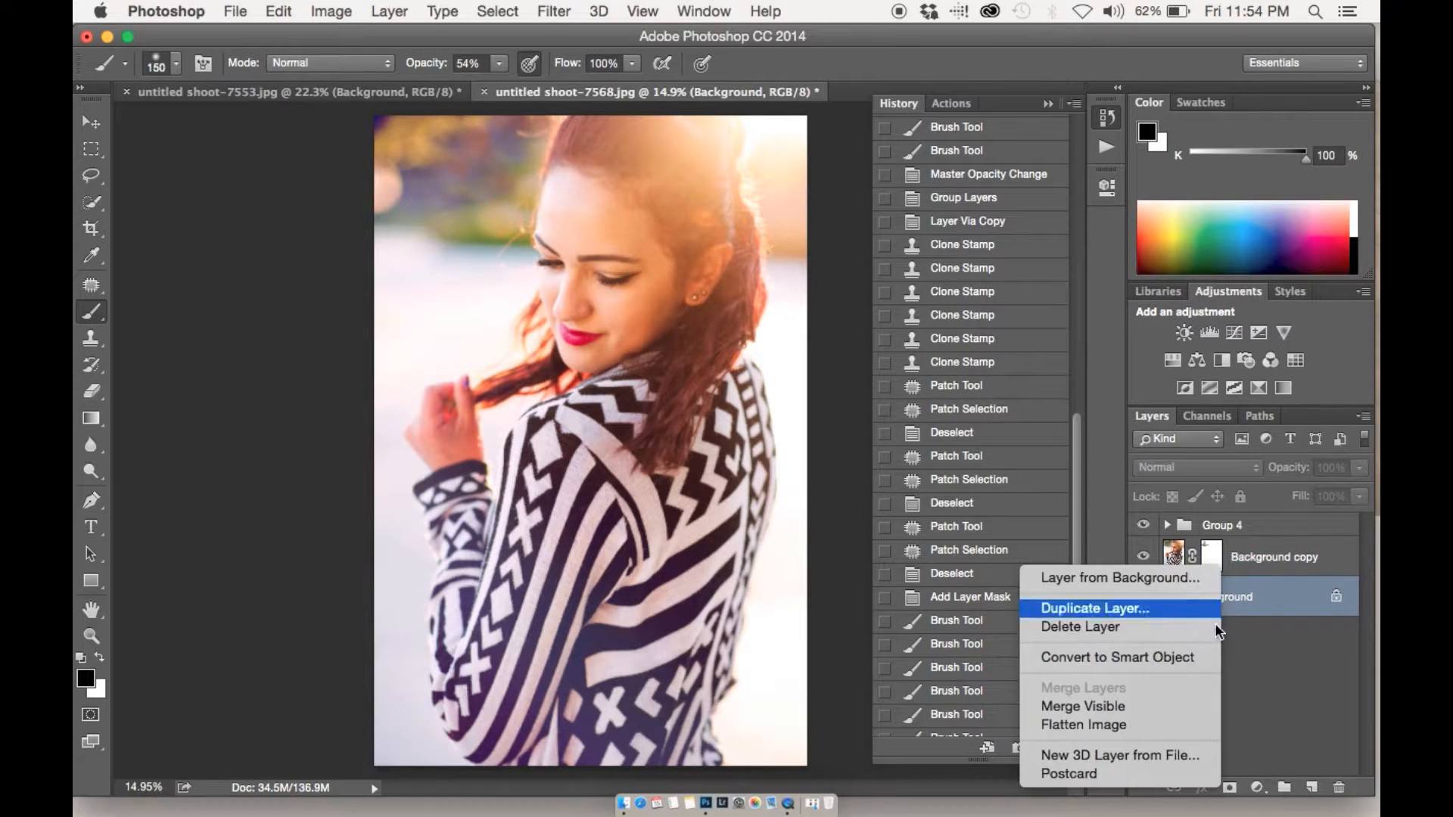
pyautogui.click(1171, 727)
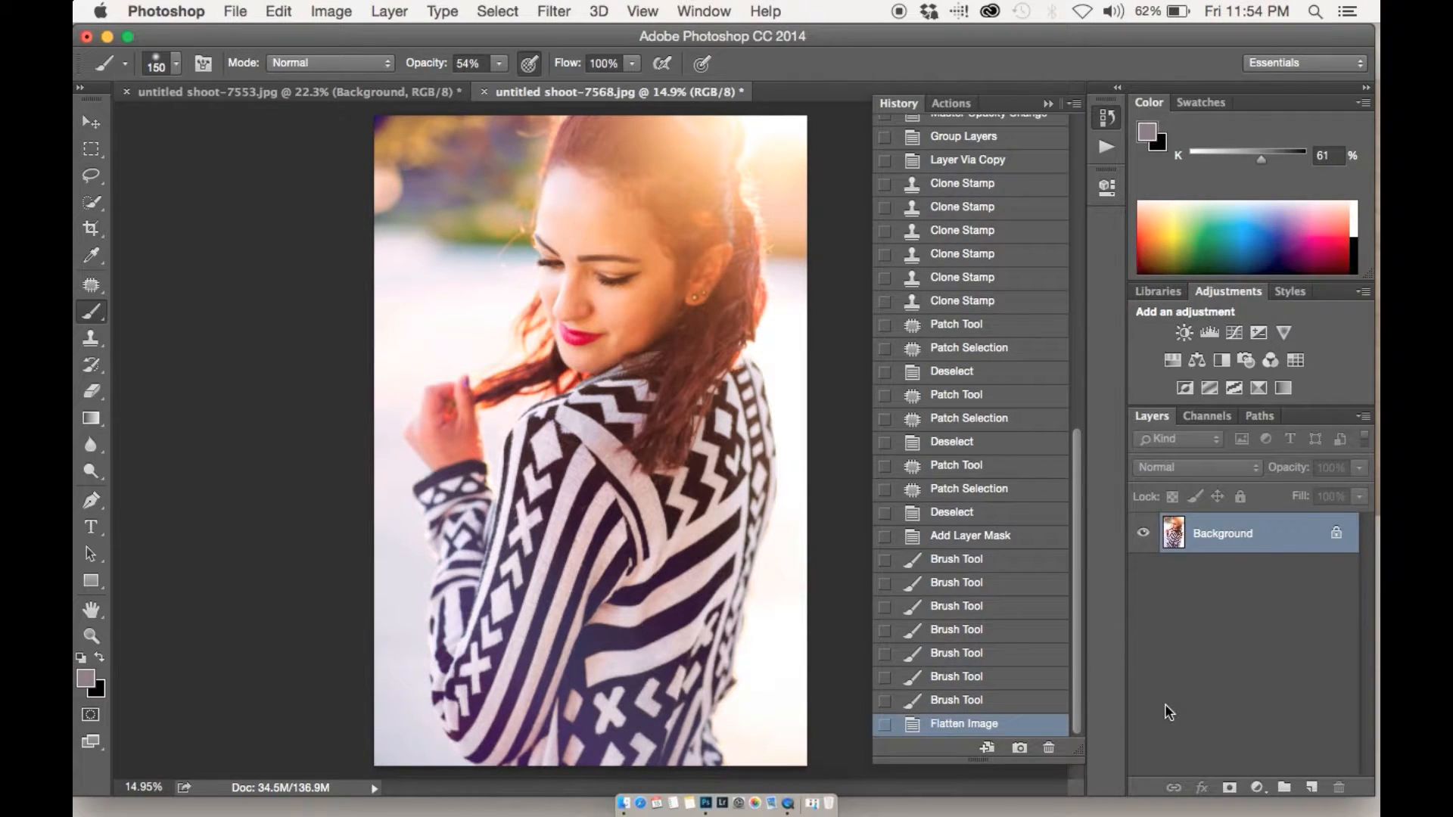
# Step: Duplicate the flattened Background twice, hide the uppermost copy, and select the middle layer
pyautogui.hotkey('ctrl', 'j')
pyautogui.scroll(1, 638, 421)
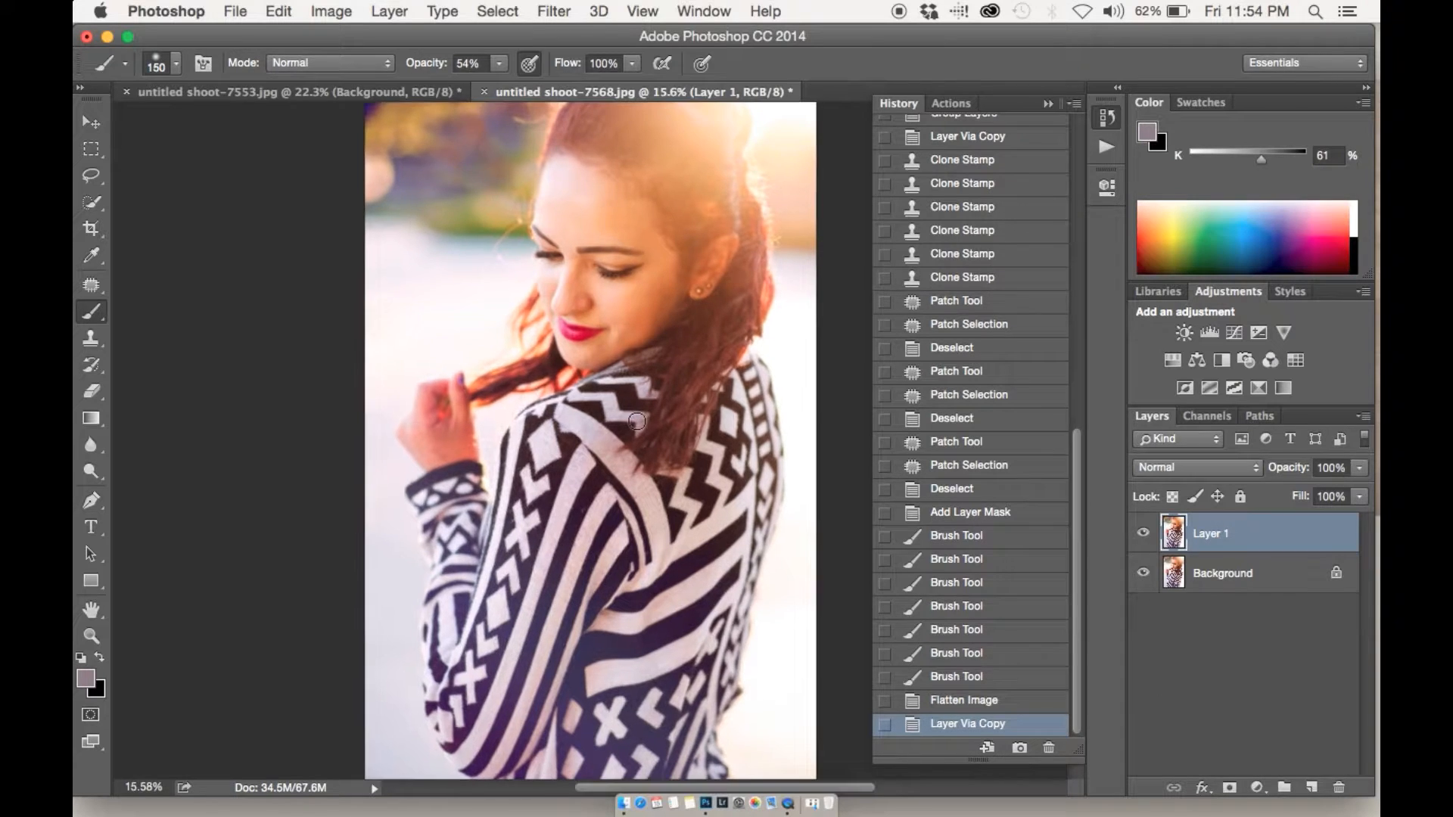
pyautogui.hotkey('ctrl', 'j')
pyautogui.click(1143, 533)
pyautogui.click(1181, 579)
# Step: Apply a Gaussian Blur with an 8.0 pixel radius to Layer 1
pyautogui.click(553, 11)
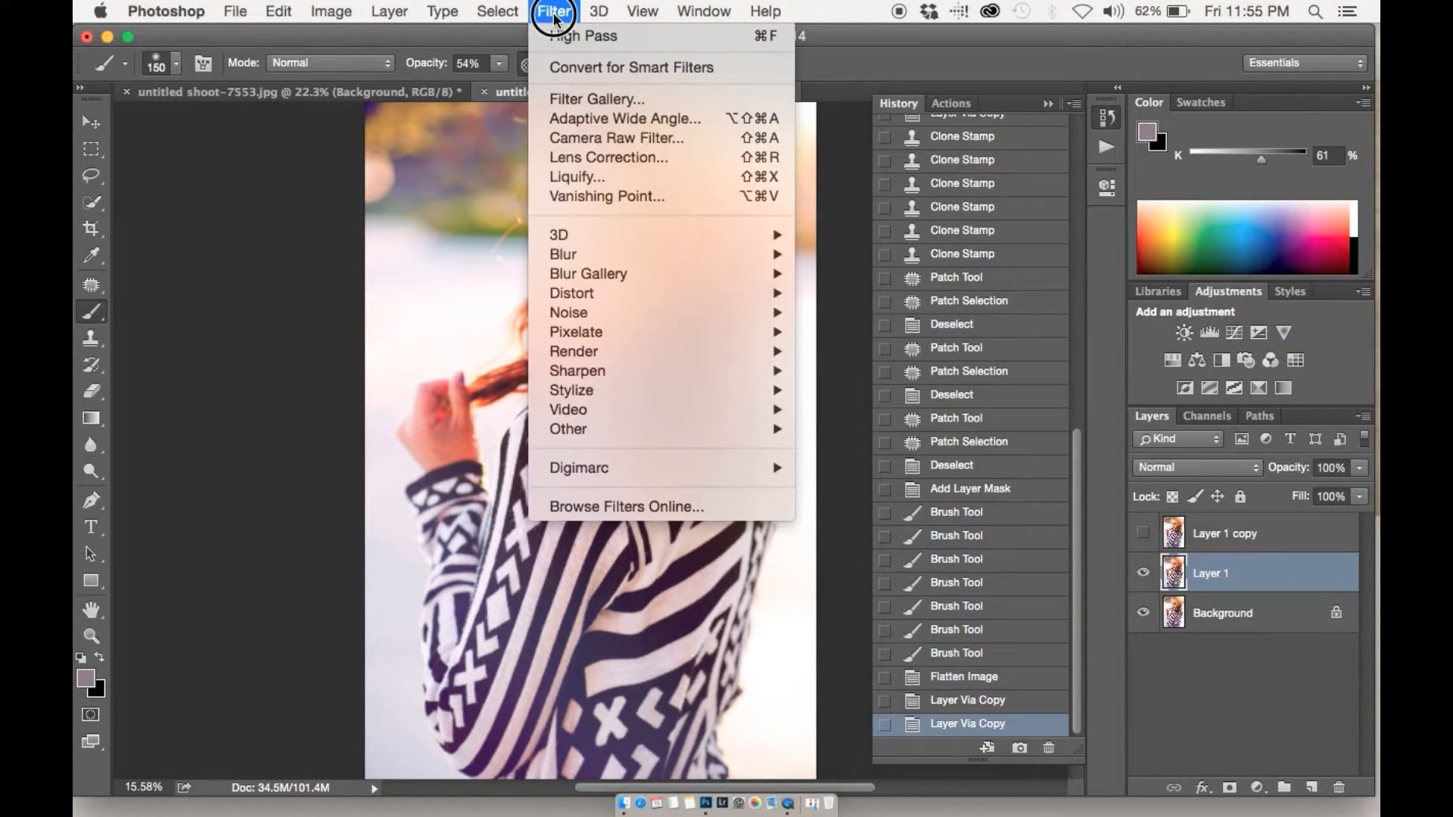
pyautogui.moveTo(613, 262)
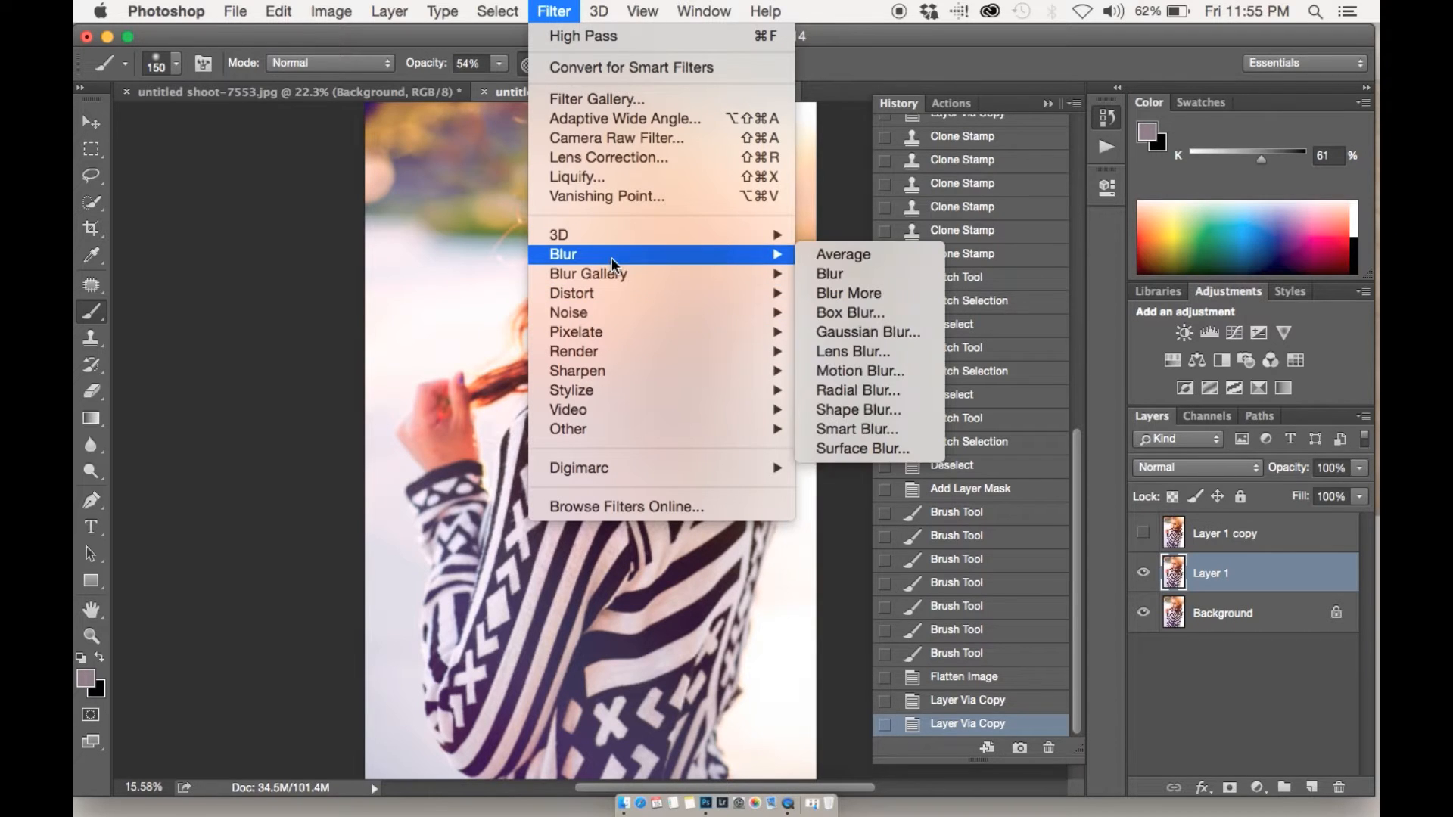
pyautogui.click(870, 333)
pyautogui.moveTo(889, 553); pyautogui.dragTo(857, 545)
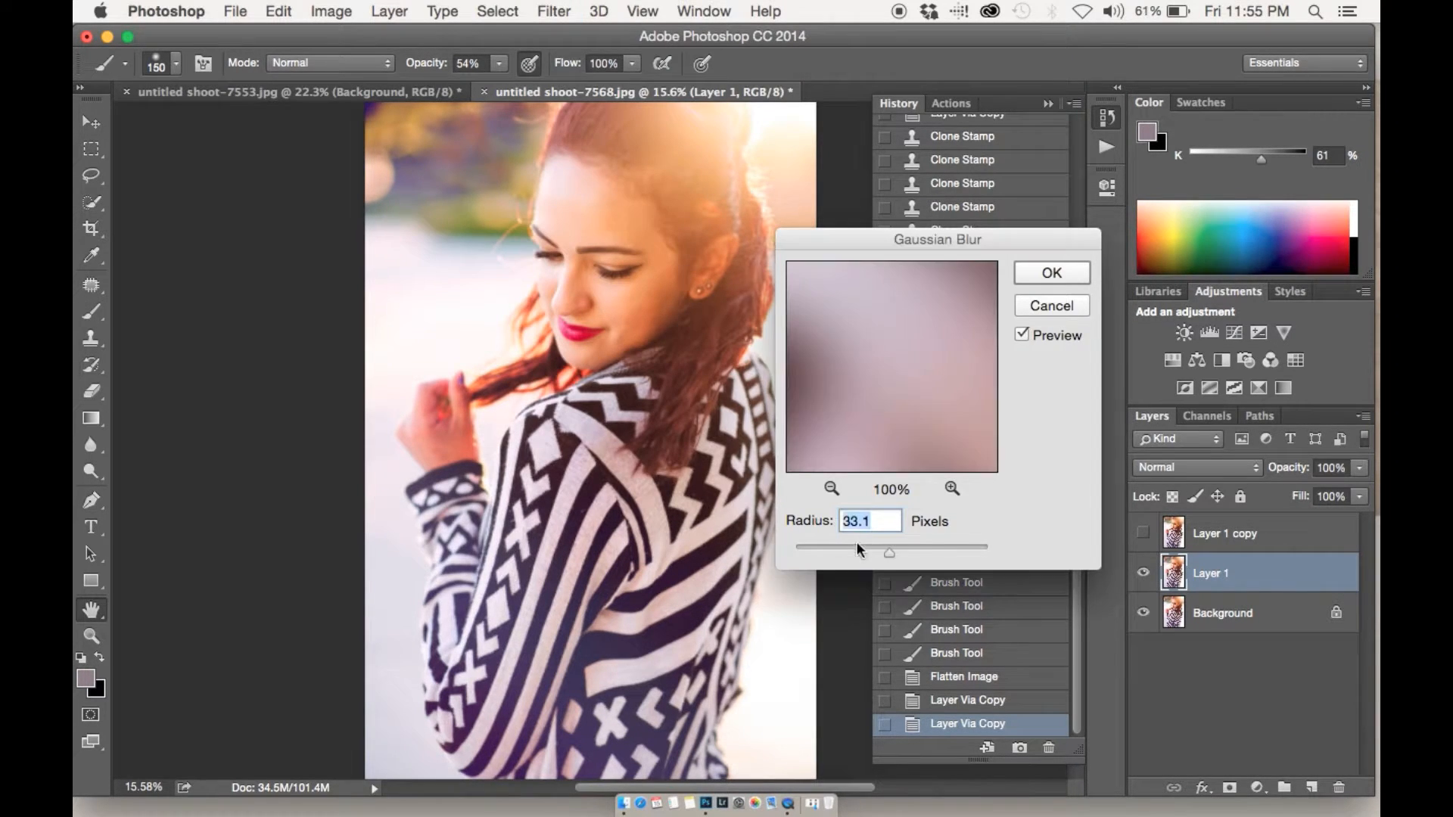
pyautogui.click(864, 402)
pyautogui.moveTo(865, 402); pyautogui.dragTo(812, 717)
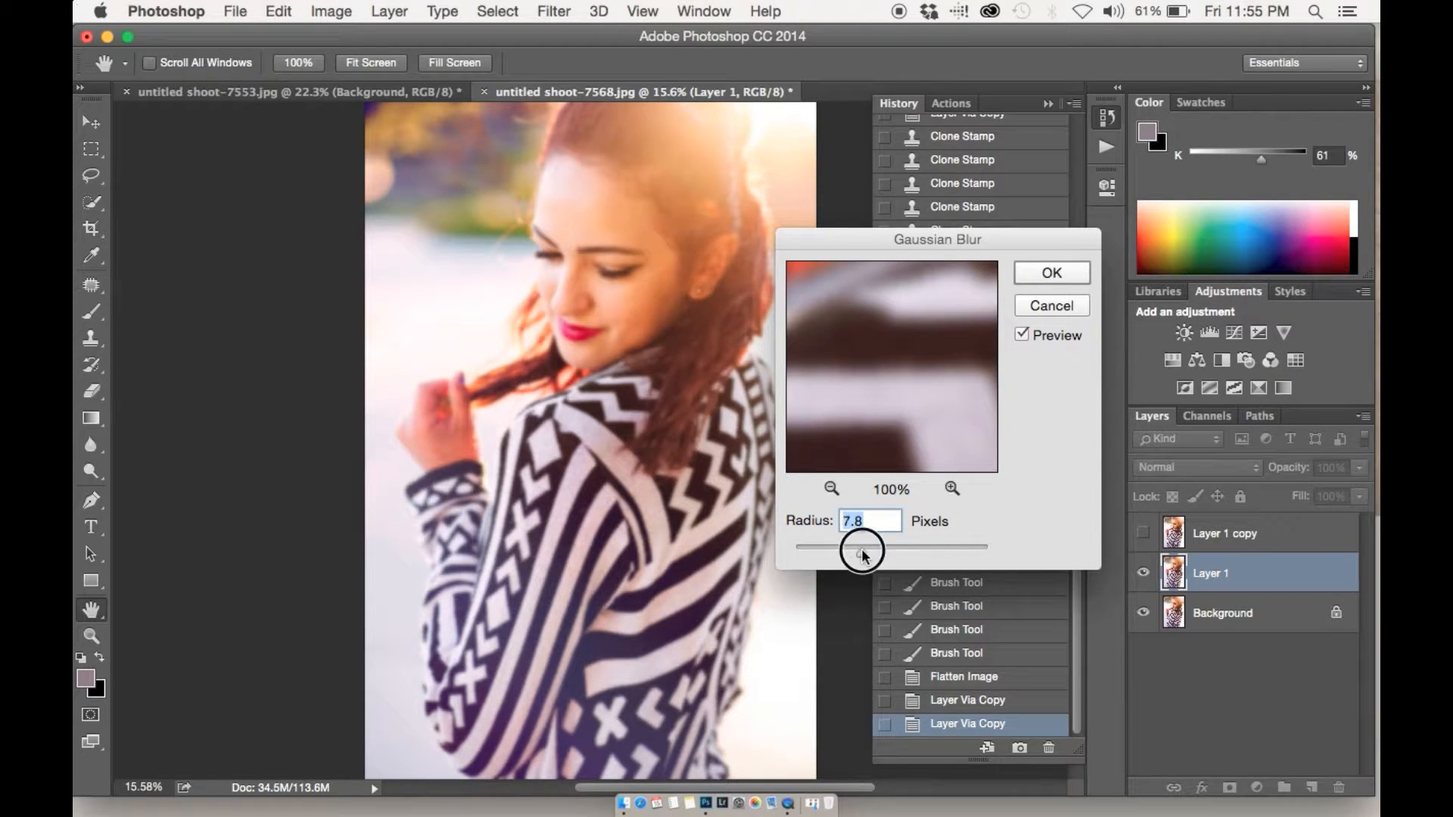
pyautogui.moveTo(860, 552); pyautogui.dragTo(865, 557)
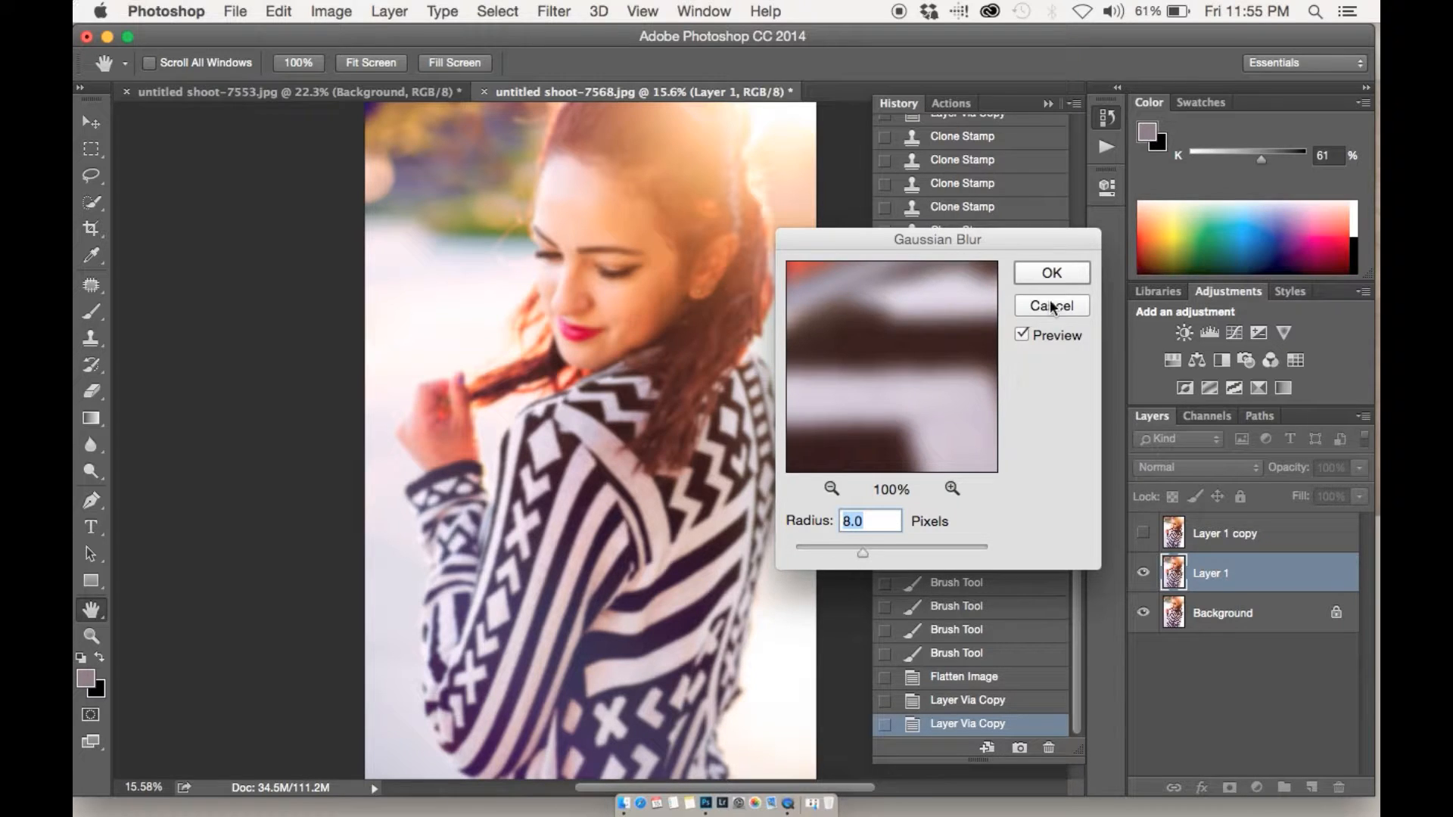
pyautogui.click(1062, 272)
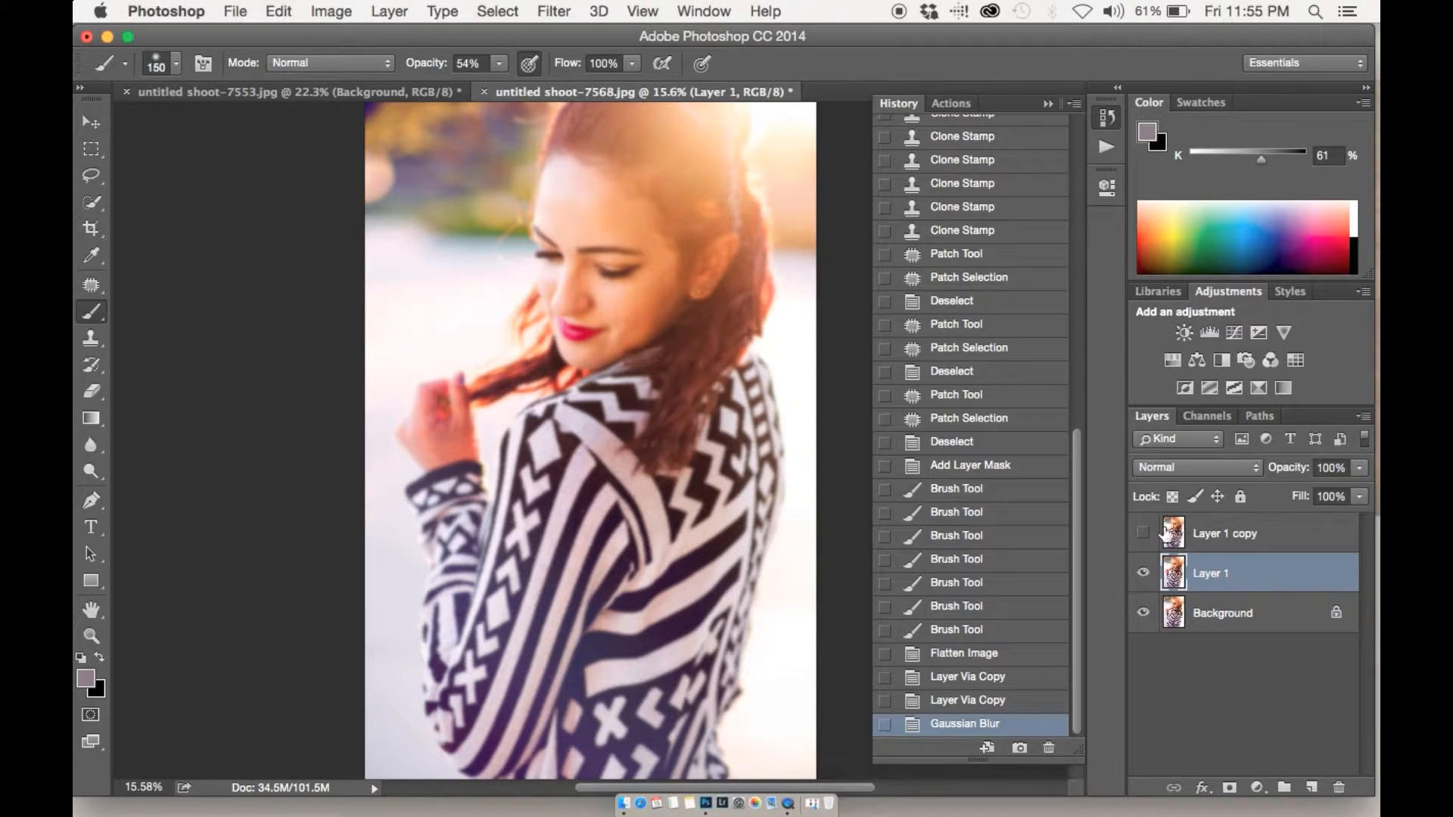
# Step: Show Layer 1 copy and use Apply Image on it with Layer 1 as the inverted source, Add blending and scale 2
pyautogui.click(1173, 535)
pyautogui.click(1145, 534)
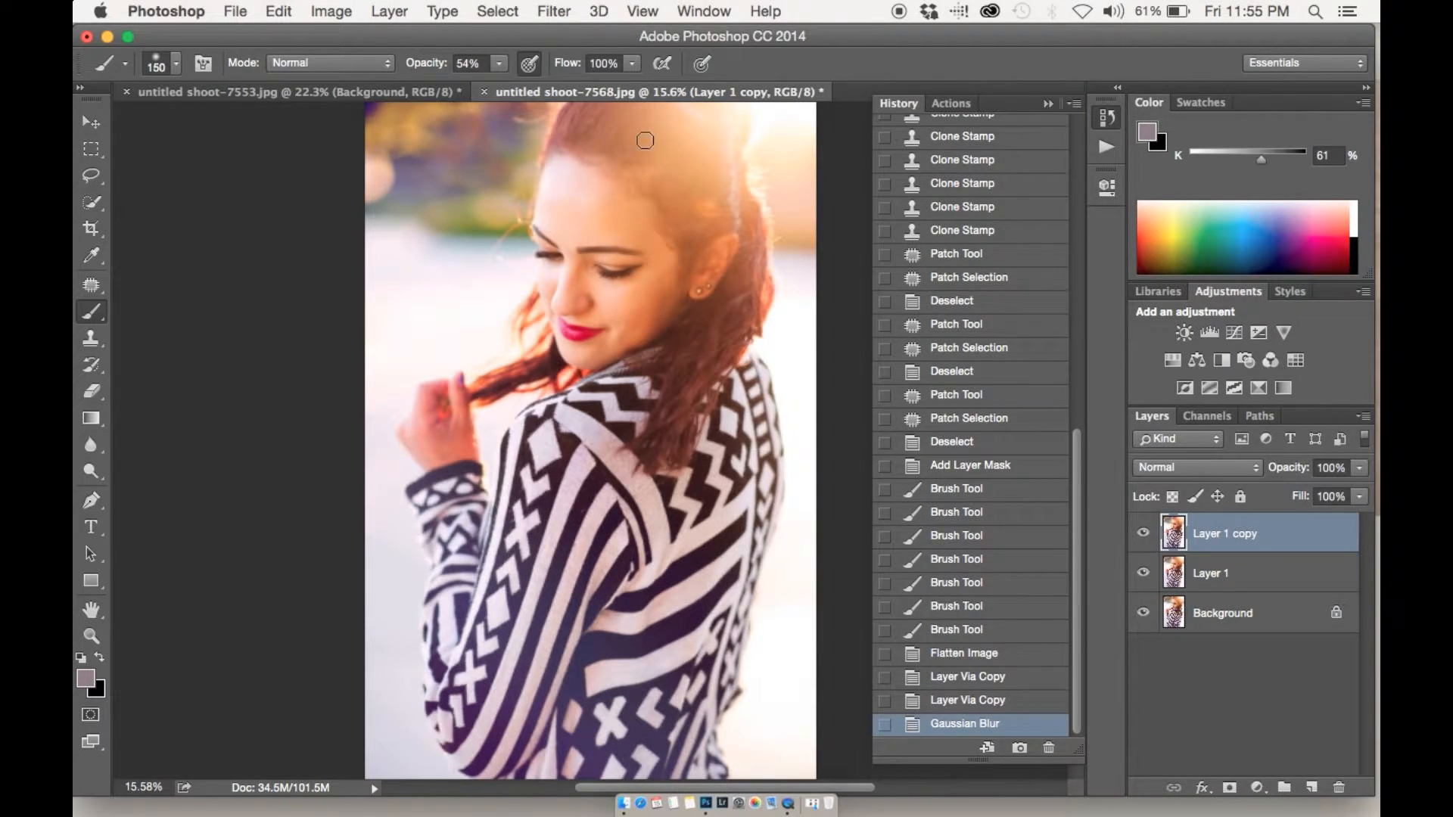
pyautogui.click(390, 11)
pyautogui.moveTo(331, 10)
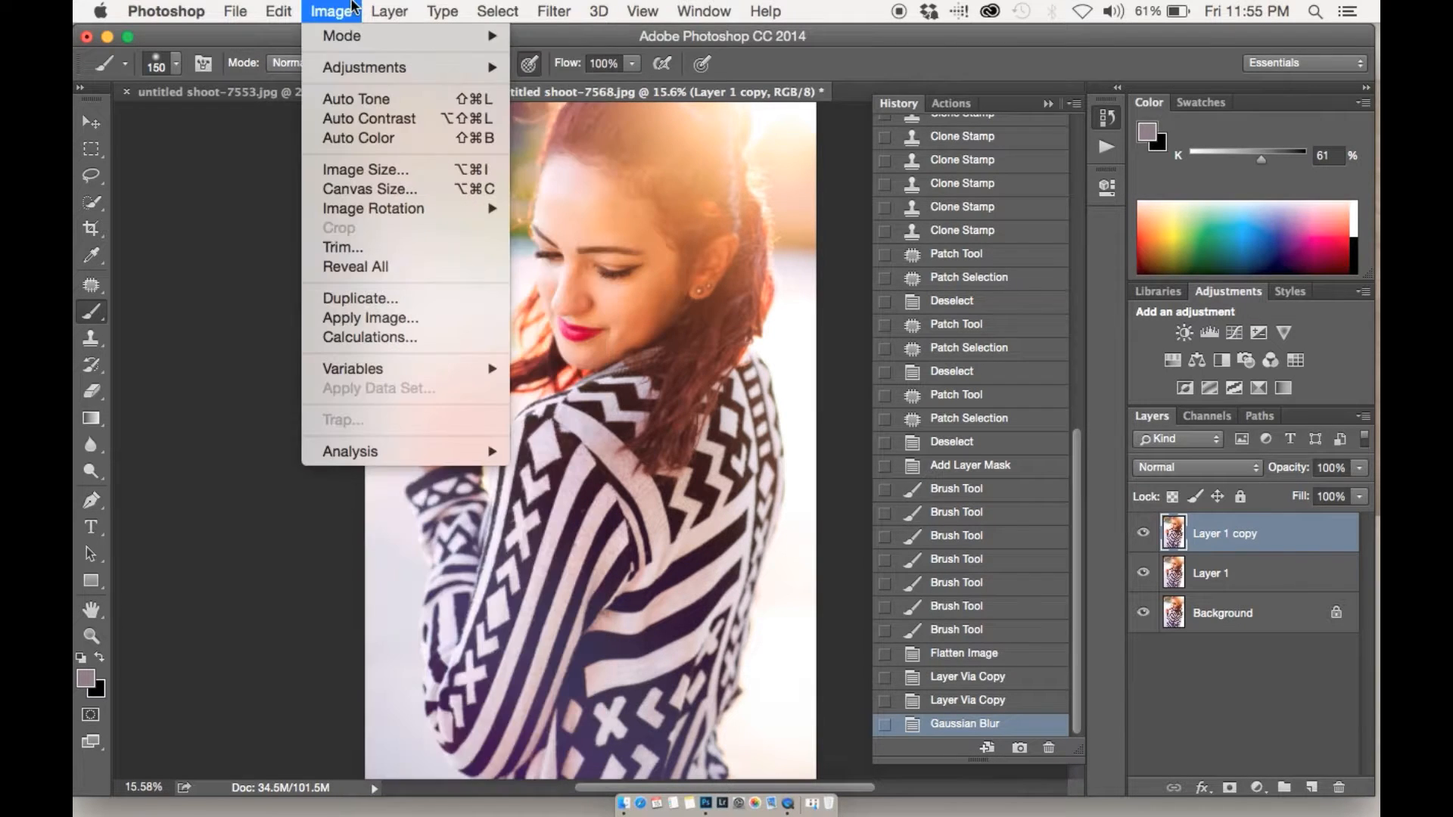
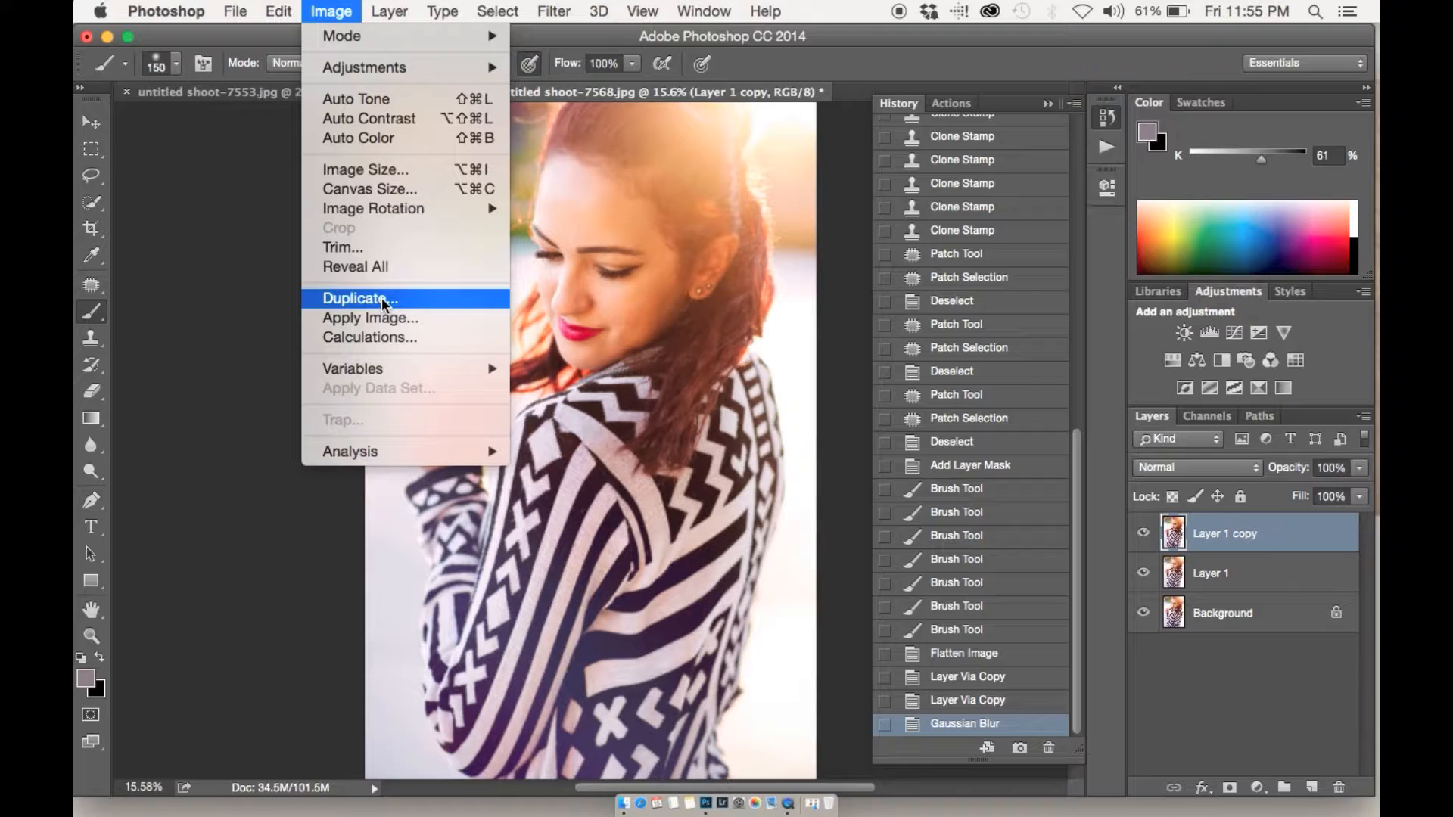
pyautogui.click(383, 318)
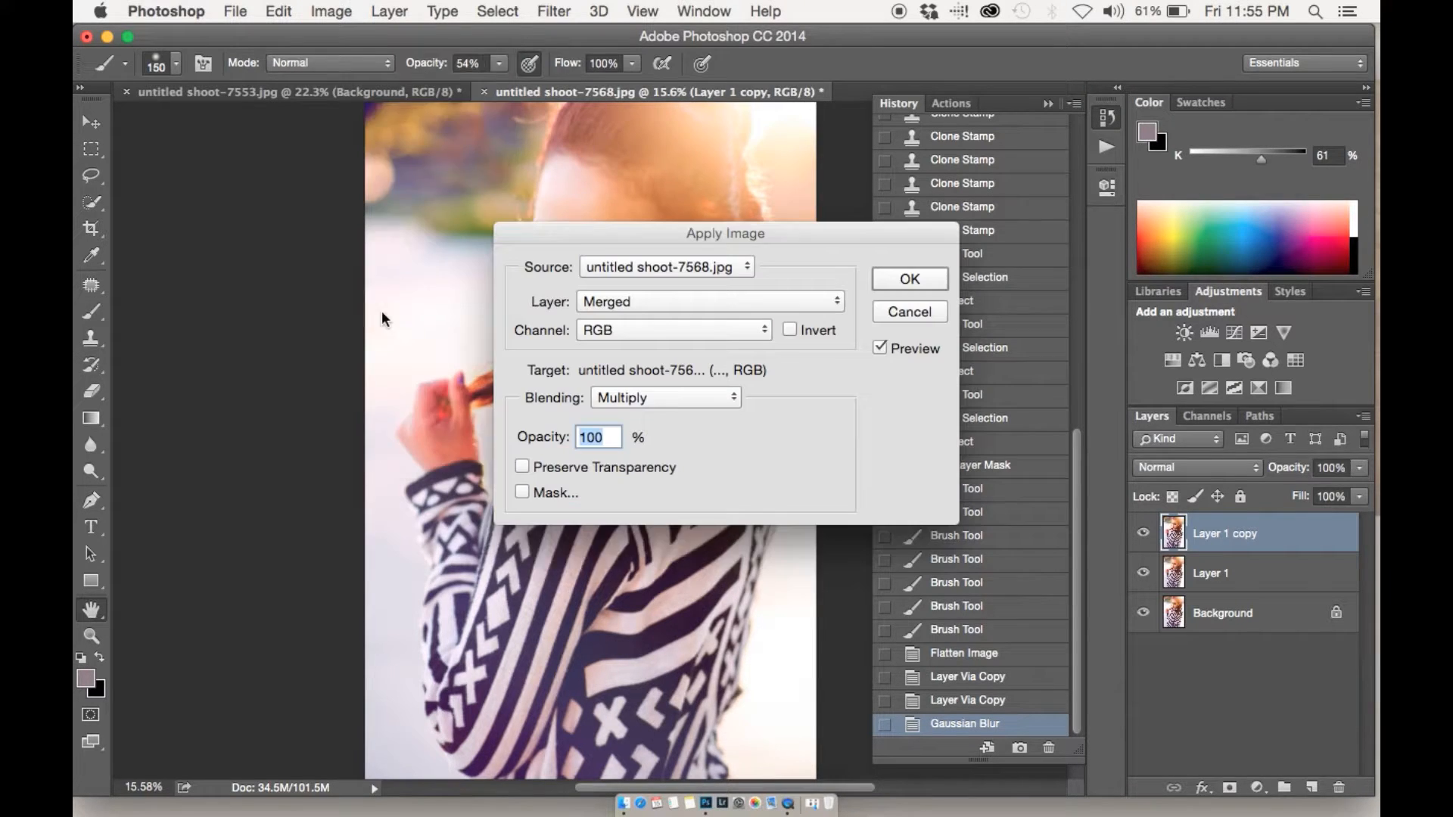
pyautogui.click(722, 297)
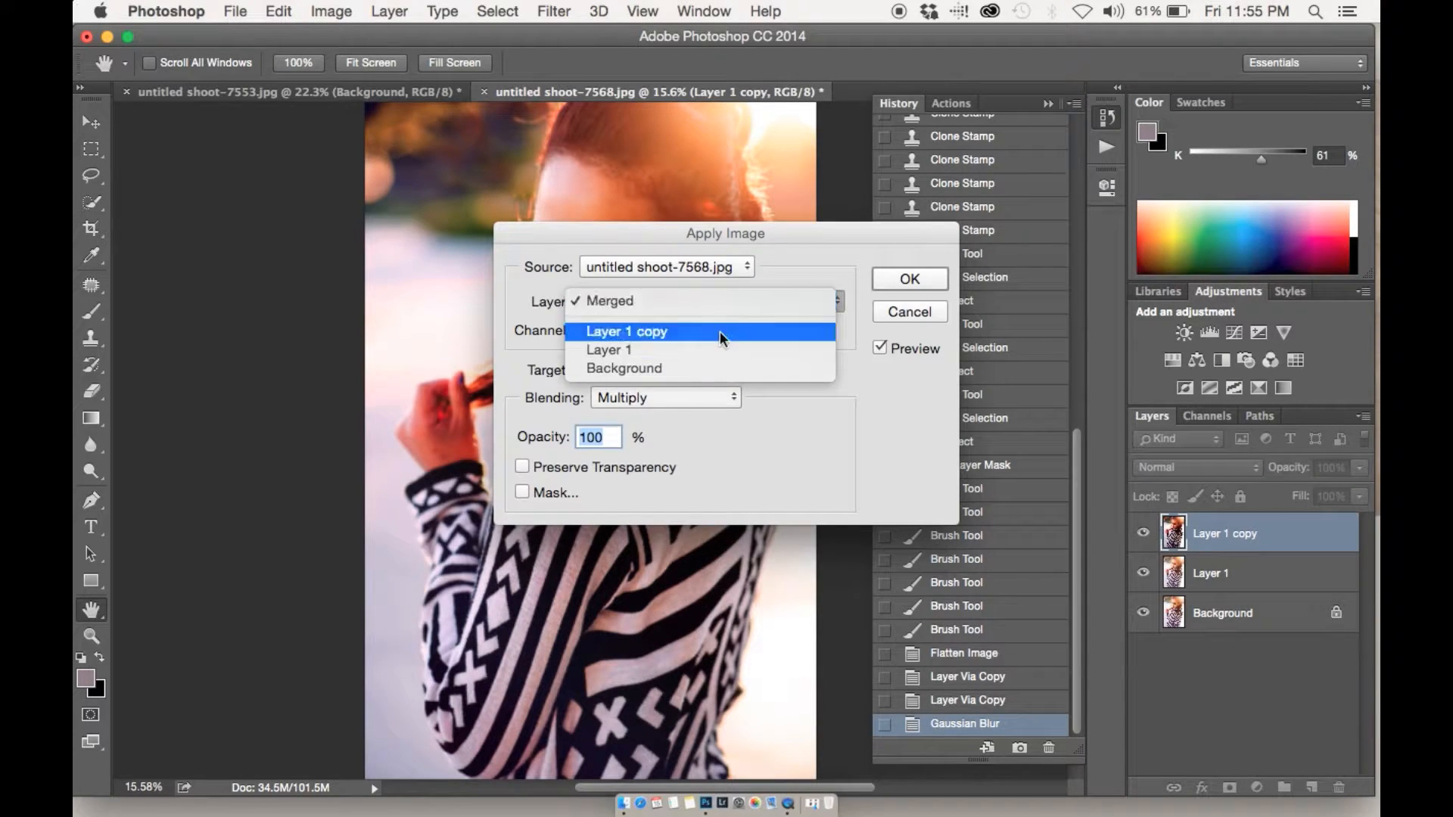
pyautogui.click(719, 355)
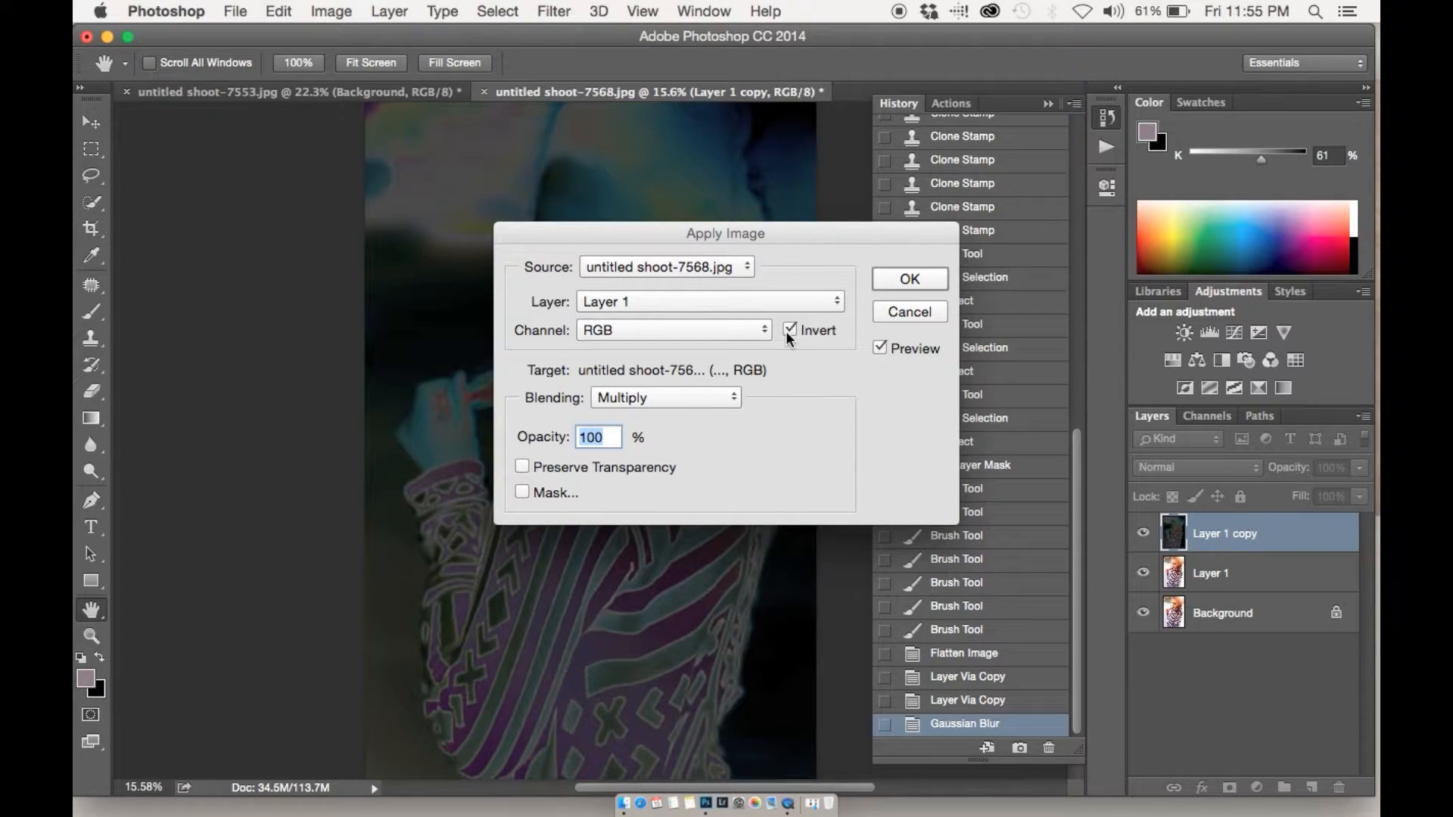
pyautogui.click(716, 395)
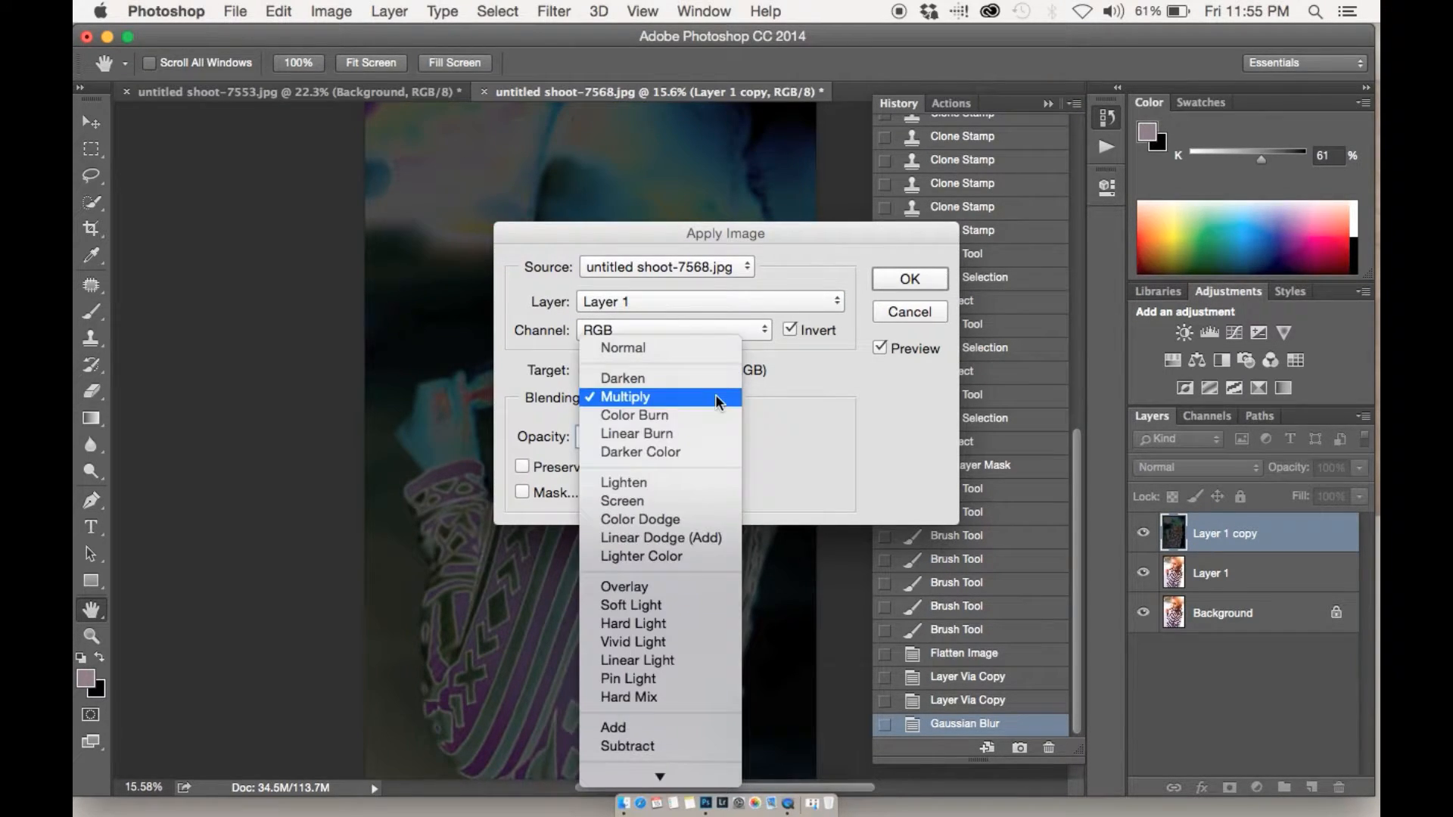
pyautogui.click(657, 727)
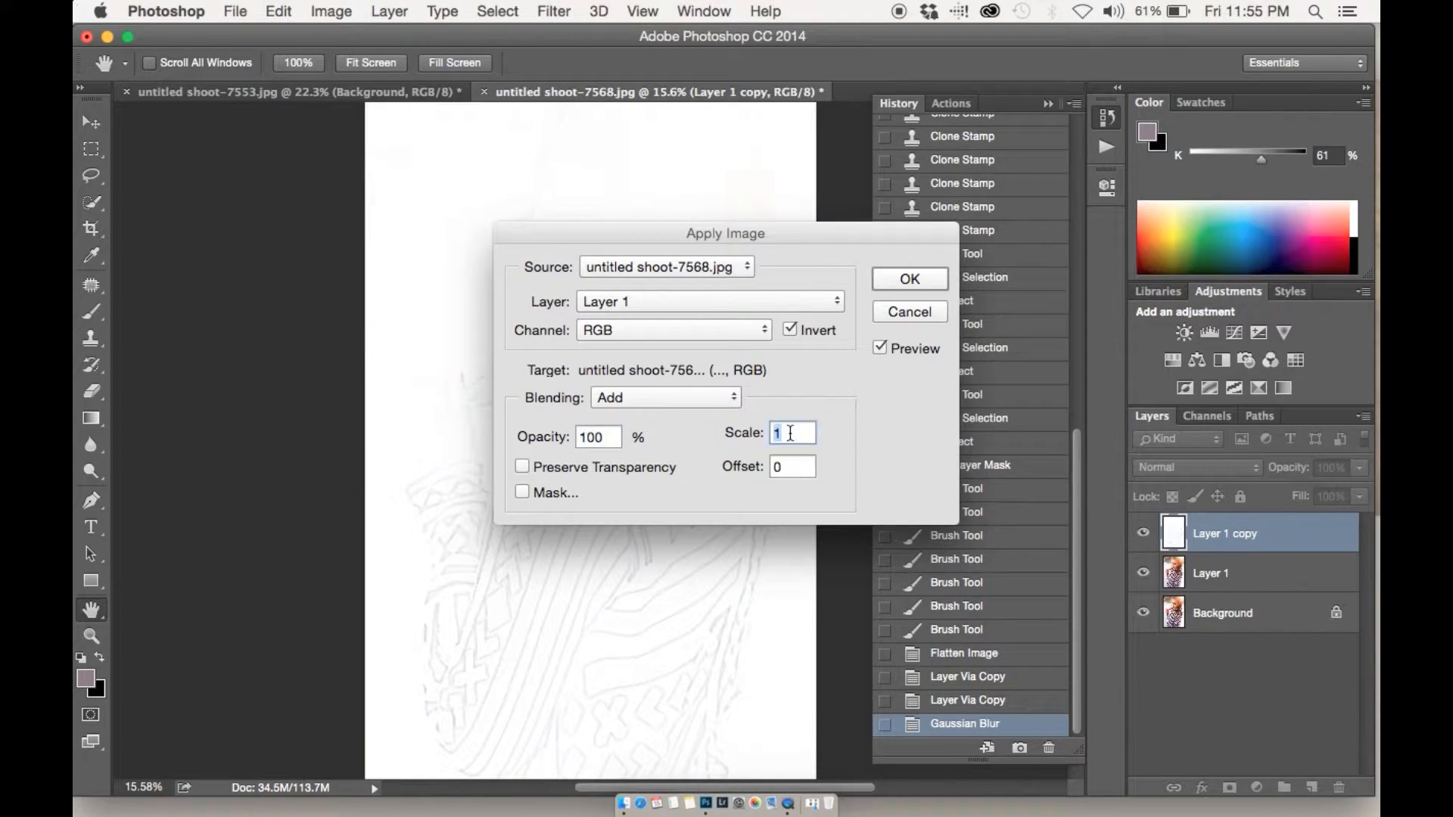
pyautogui.write('2')
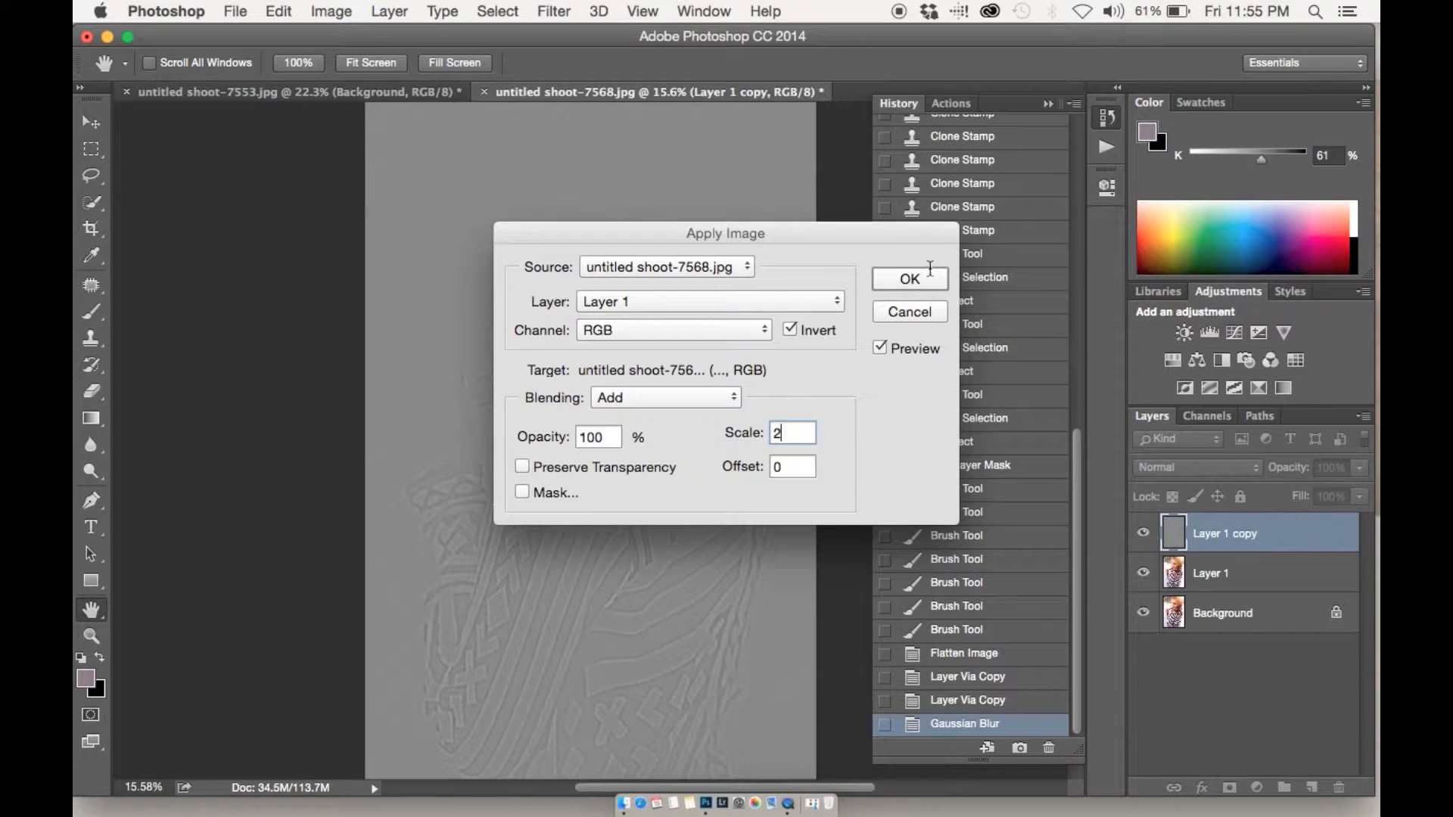
pyautogui.click(910, 281)
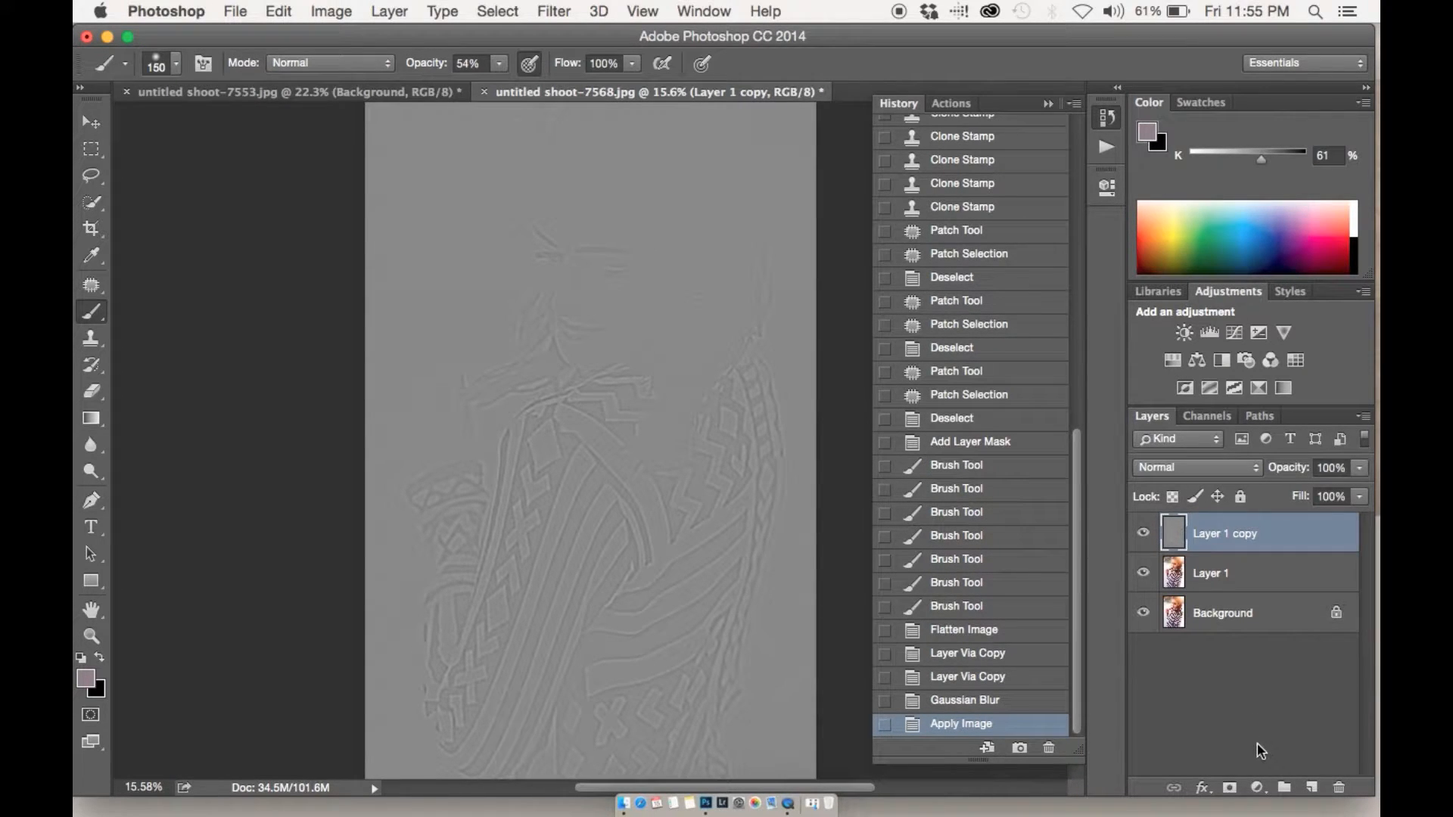
# Step: Set Layer 1 copy's blend mode to Linear Light and group it with Layer 1
pyautogui.click(1181, 464)
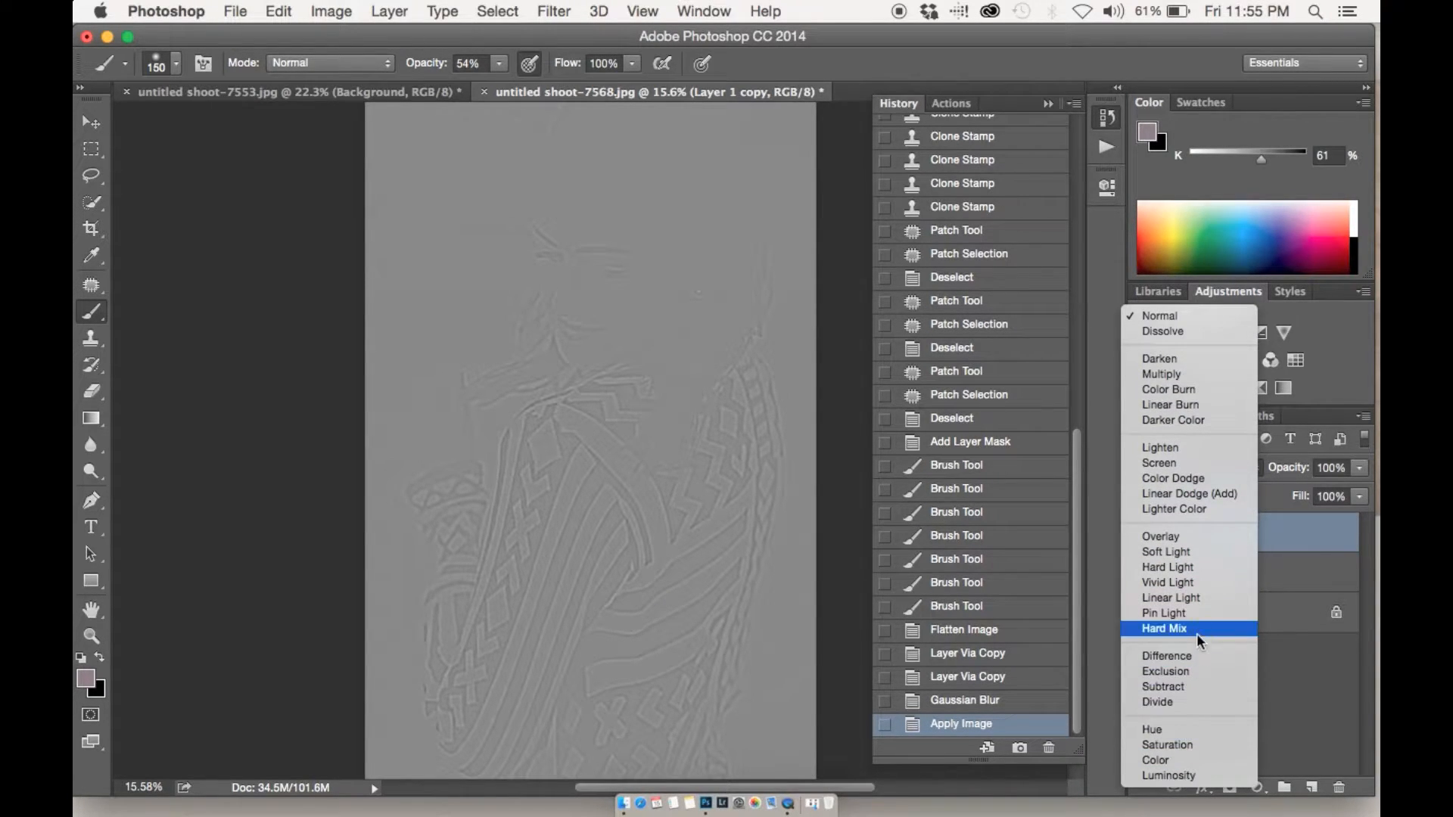
pyautogui.click(1202, 598)
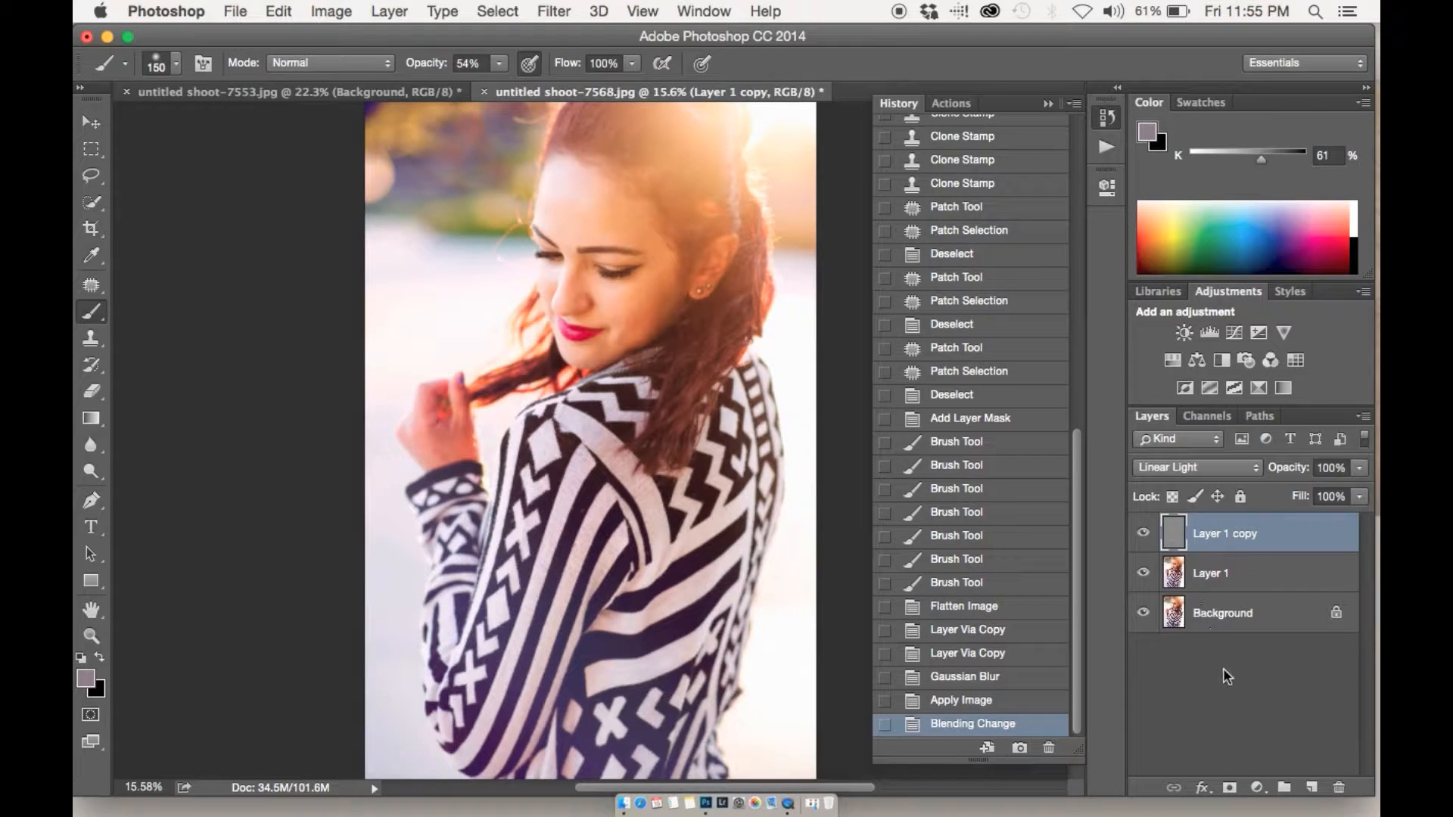
pyautogui.keyDown('shift'); pyautogui.click(1276, 580); pyautogui.keyUp('shift')
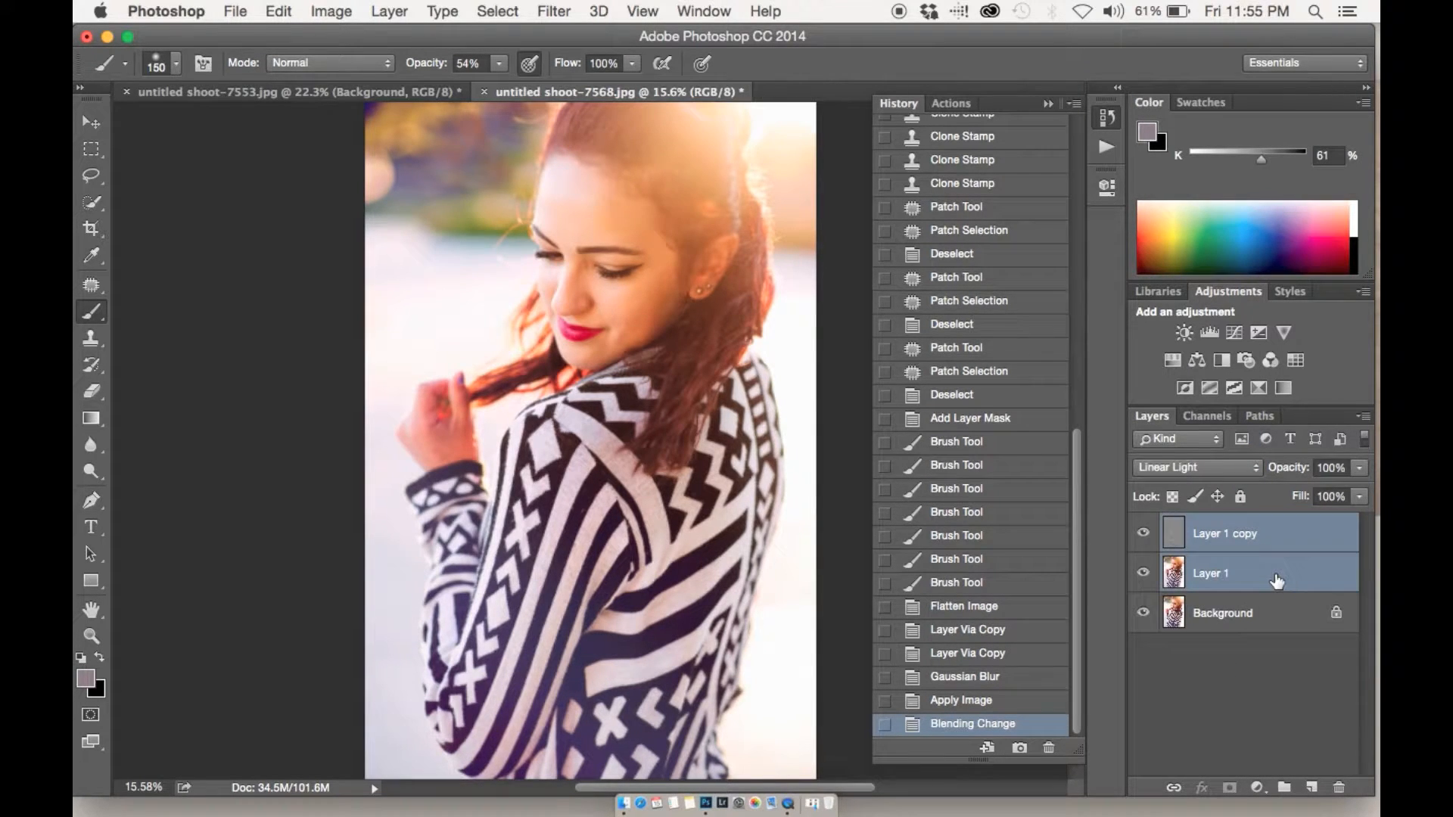
pyautogui.press('super+g')
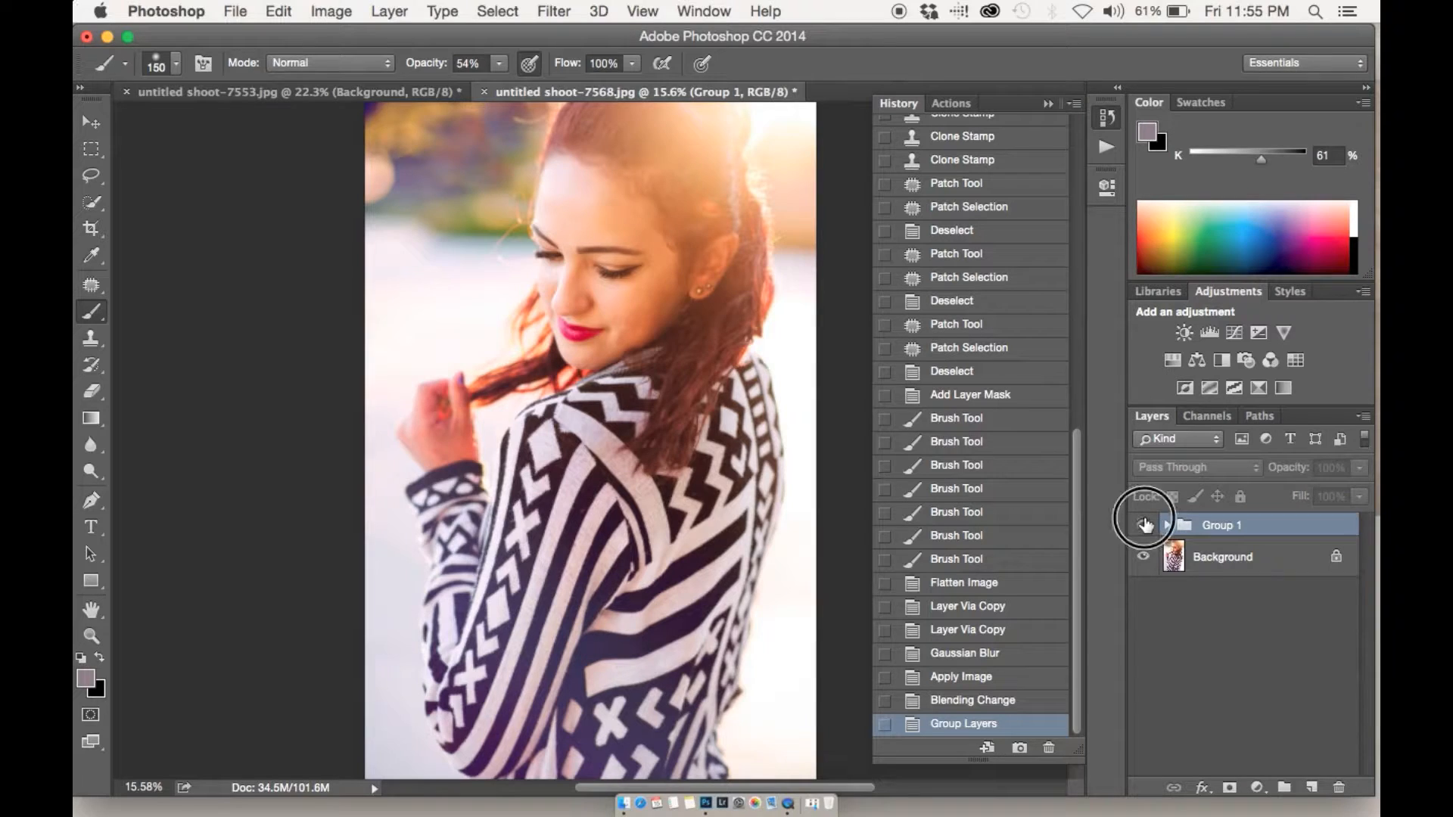
# Step: Expand Group 1, hide the Layer 1 copy texture layer, and select the blurred Layer 1 for retouching the face
pyautogui.scroll(10, 528, 388)
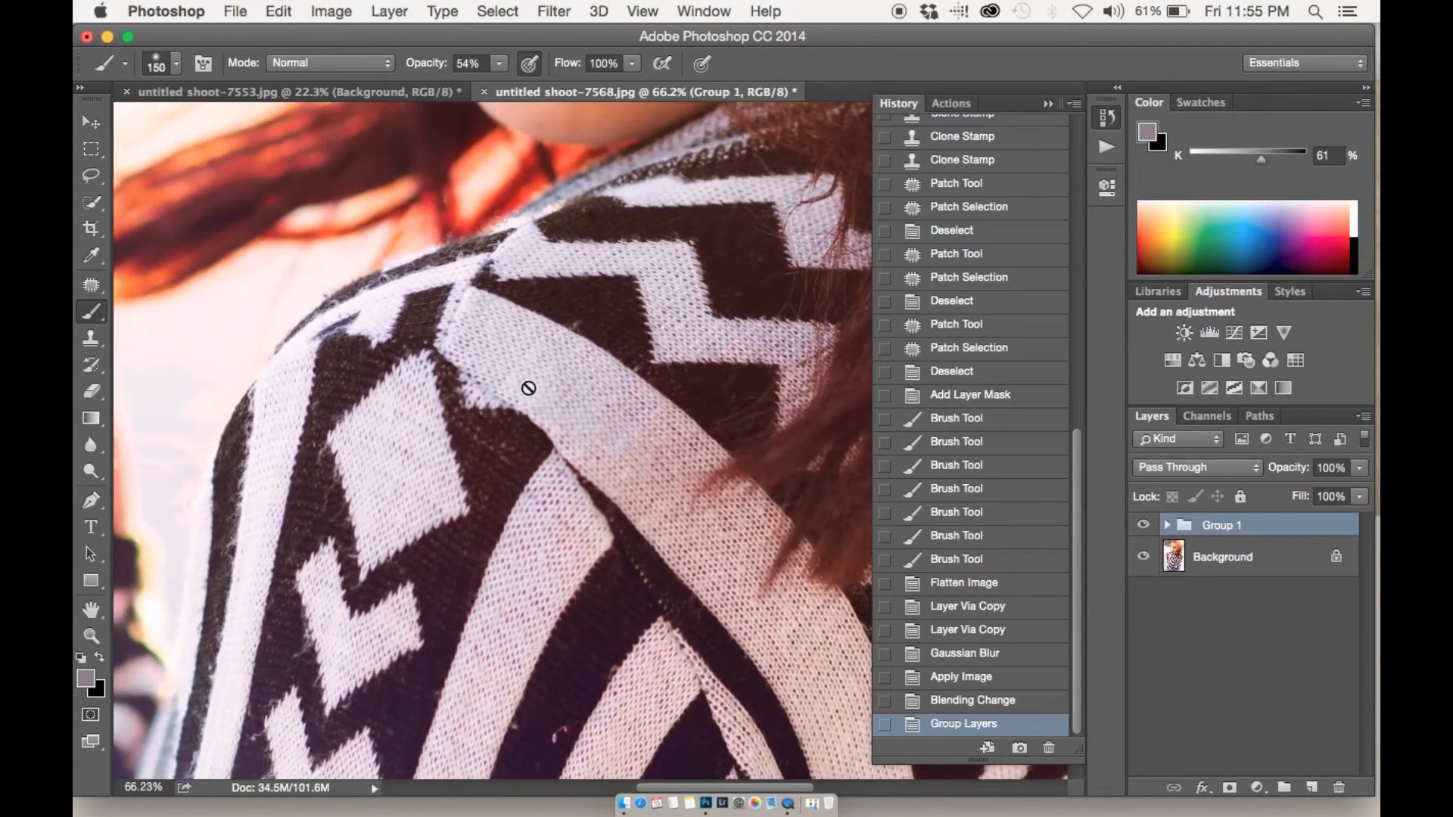
pyautogui.scroll(10, 528, 388)
pyautogui.hscroll(3, 529, 389)
pyautogui.scroll(1, 528, 388)
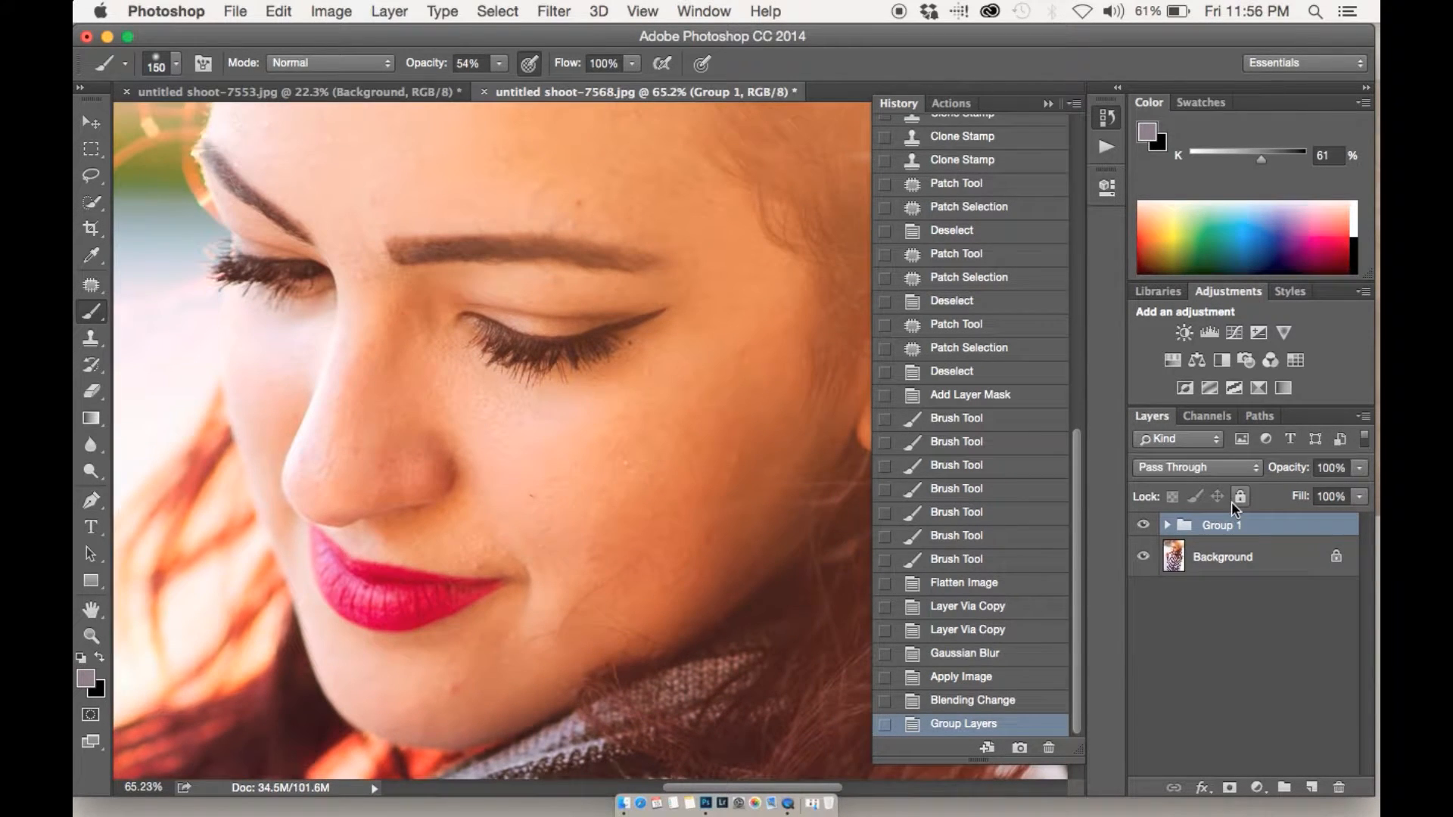
pyautogui.click(1168, 525)
pyautogui.click(1144, 564)
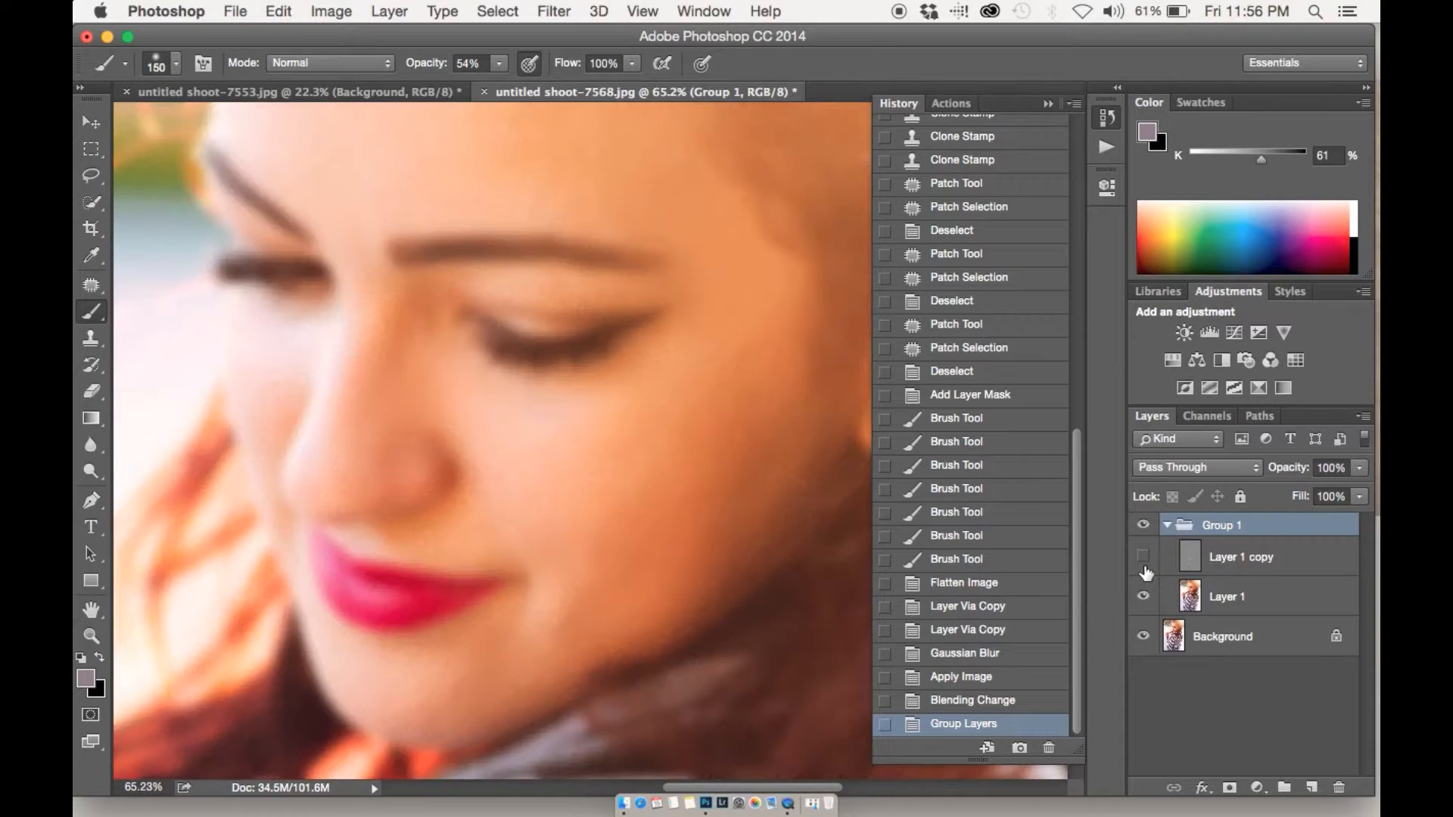
pyautogui.click(1191, 599)
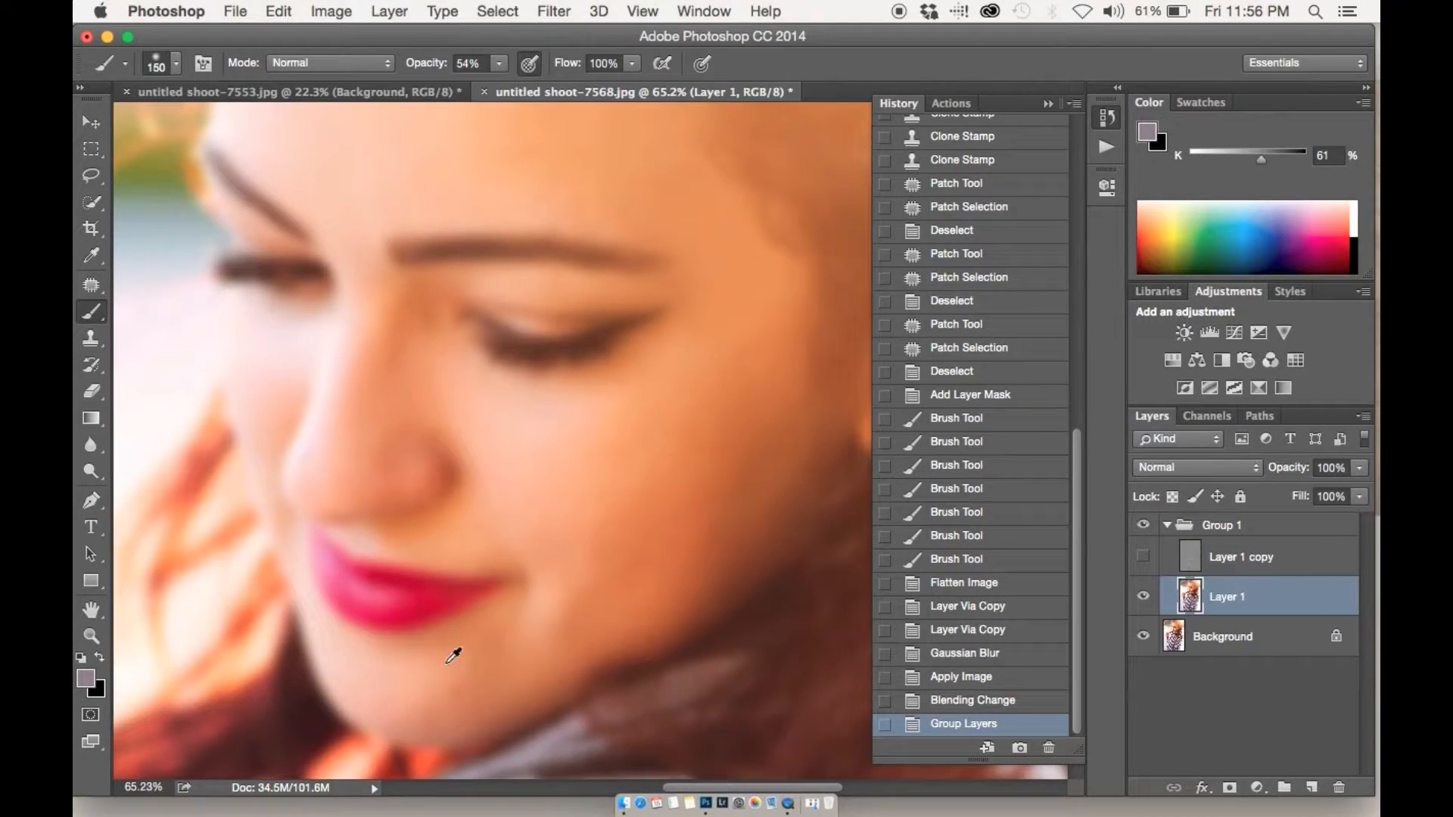
# Step: Paint sampled skin tones over the chin and outer cheek on Layer 1 with the brush at 29% opacity
pyautogui.moveTo(421, 66); pyautogui.dragTo(403, 68)
pyautogui.moveTo(462, 688)
pyautogui.mouseDown()
pyautogui.moveTo(445, 685)
pyautogui.moveTo(461, 676)
pyautogui.mouseUp()
pyautogui.scroll(3, 649, 608)
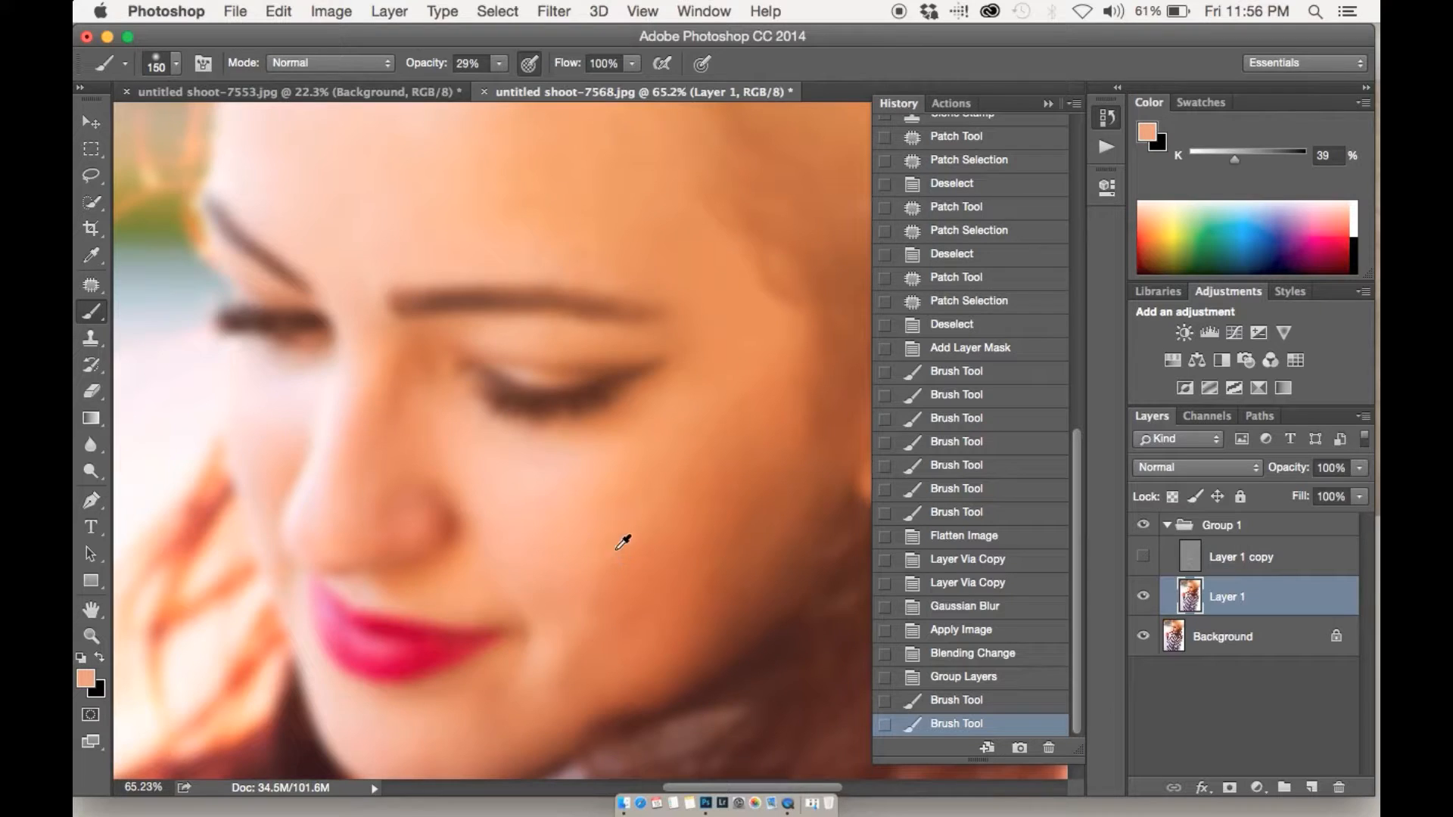
pyautogui.moveTo(600, 574)
pyautogui.mouseDown()
pyautogui.moveTo(682, 438)
pyautogui.moveTo(704, 548)
pyautogui.mouseUp()
pyautogui.keyDown('alt'); pyautogui.click(733, 558); pyautogui.keyUp('alt')
pyautogui.keyDown('alt'); pyautogui.click(767, 525); pyautogui.keyUp('alt')
pyautogui.keyDown('alt'); pyautogui.click(753, 560); pyautogui.keyUp('alt')
pyautogui.moveTo(754, 560); pyautogui.dragTo(788, 449)
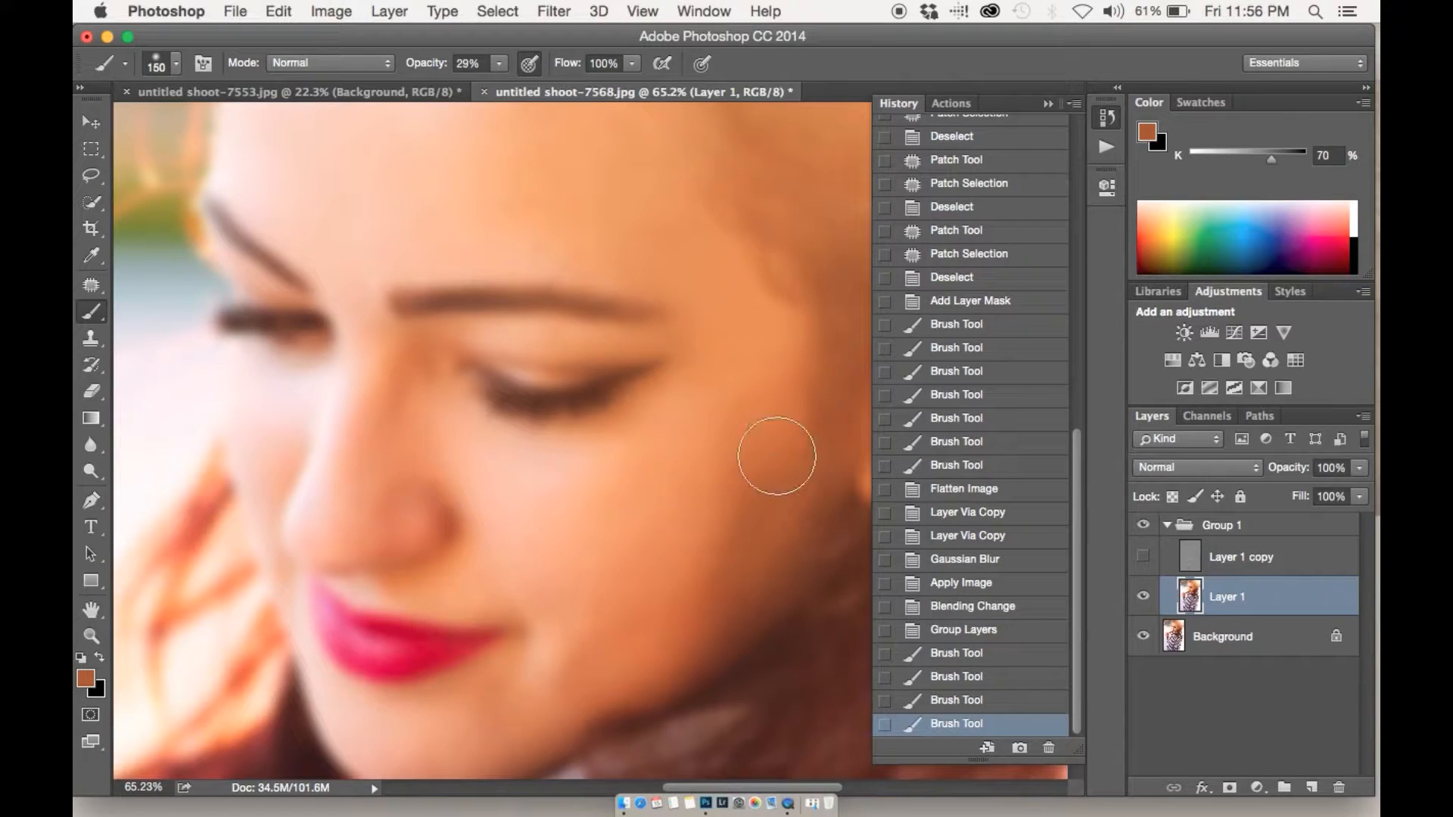
pyautogui.keyDown('alt'); pyautogui.click(772, 447); pyautogui.keyUp('alt')
pyautogui.keyDown('alt'); pyautogui.click(775, 465); pyautogui.keyUp('alt')
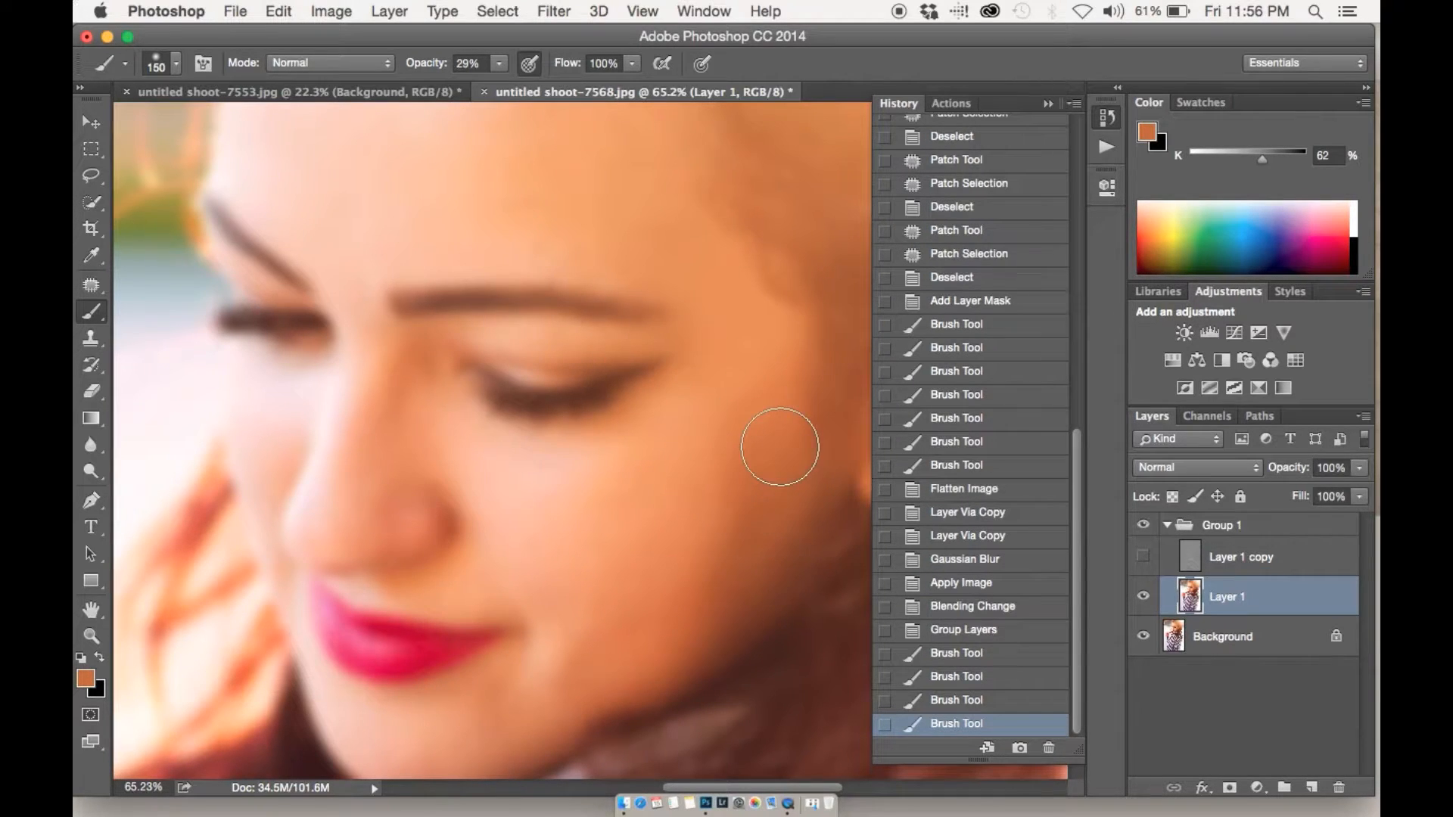
# Step: Lower the brush opacity to 6% and blend sampled skin tones over the cheek, jawline and area beside the mouth
pyautogui.moveTo(433, 65); pyautogui.dragTo(410, 67)
pyautogui.moveTo(752, 516); pyautogui.dragTo(728, 568)
pyautogui.keyDown('alt'); pyautogui.click(670, 638); pyautogui.keyUp('alt')
pyautogui.keyDown('alt'); pyautogui.click(578, 671); pyautogui.keyUp('alt')
pyautogui.moveTo(578, 671); pyautogui.dragTo(571, 685)
pyautogui.keyDown('alt'); pyautogui.click(544, 665); pyautogui.keyUp('alt')
pyautogui.click(522, 697)
pyautogui.click(566, 616)
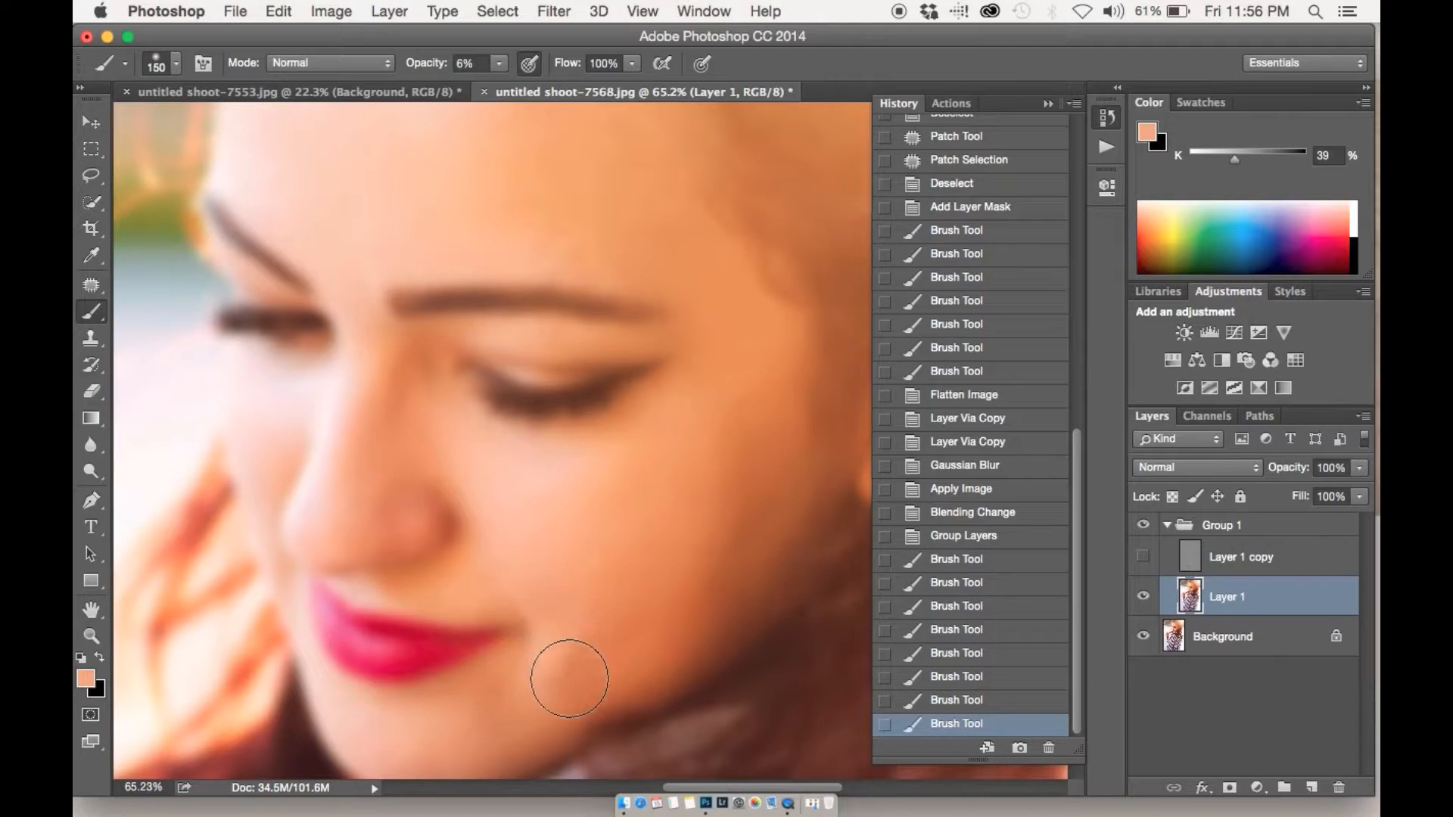
pyautogui.keyDown('alt'); pyautogui.click(565, 541); pyautogui.keyUp('alt')
pyautogui.click(552, 535)
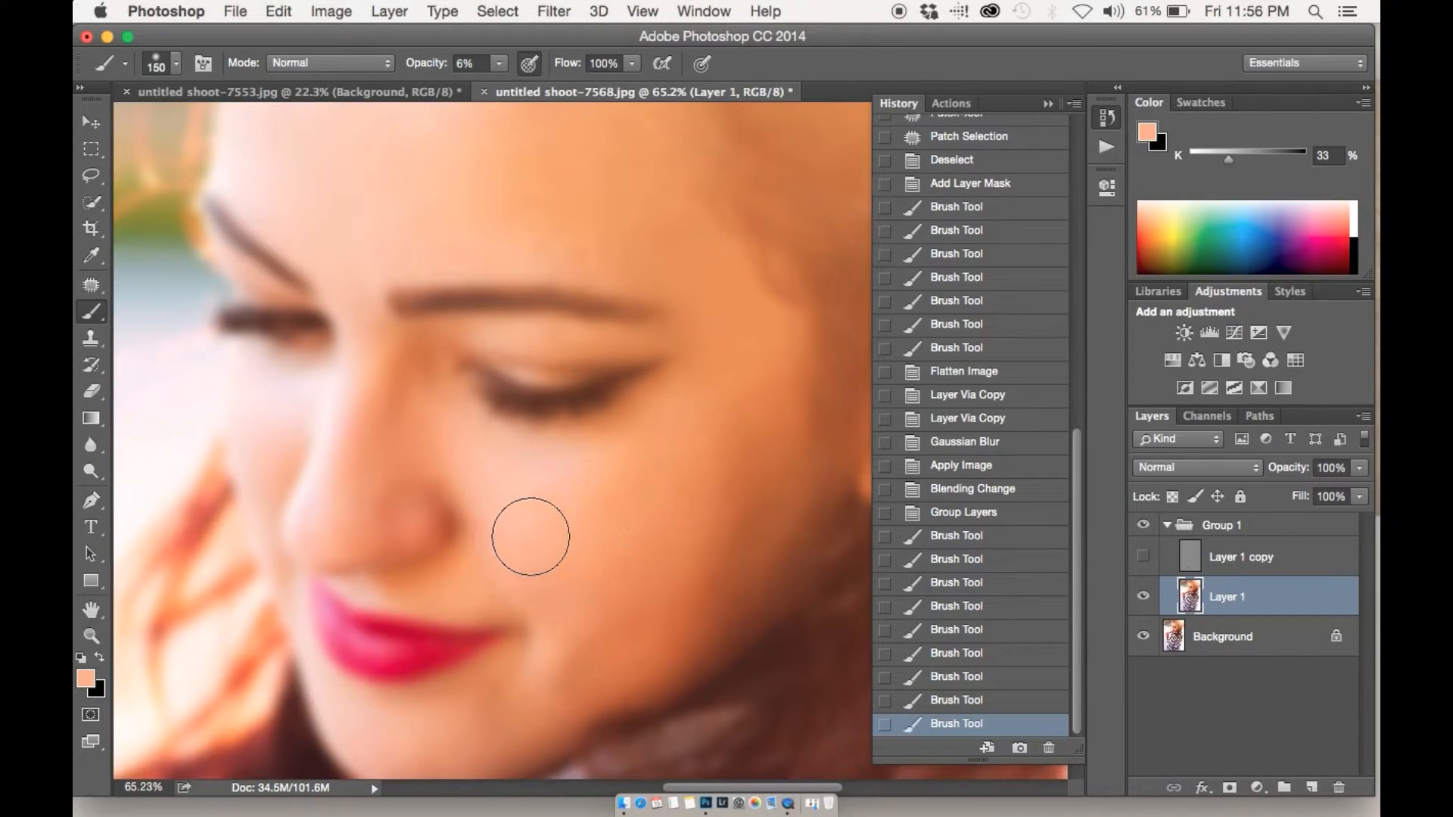
# Step: Smooth the far cheek and the side of the nose with sampled skin tones on Layer 1
pyautogui.scroll(3, 530, 536)
pyautogui.hscroll(-3, 529, 536)
pyautogui.keyDown('alt'); pyautogui.click(373, 530); pyautogui.keyUp('alt')
pyautogui.moveTo(371, 492); pyautogui.dragTo(359, 489)
pyautogui.click(356, 490)
pyautogui.scroll(-5, 356, 490)
pyautogui.hscroll(-2, 355, 491)
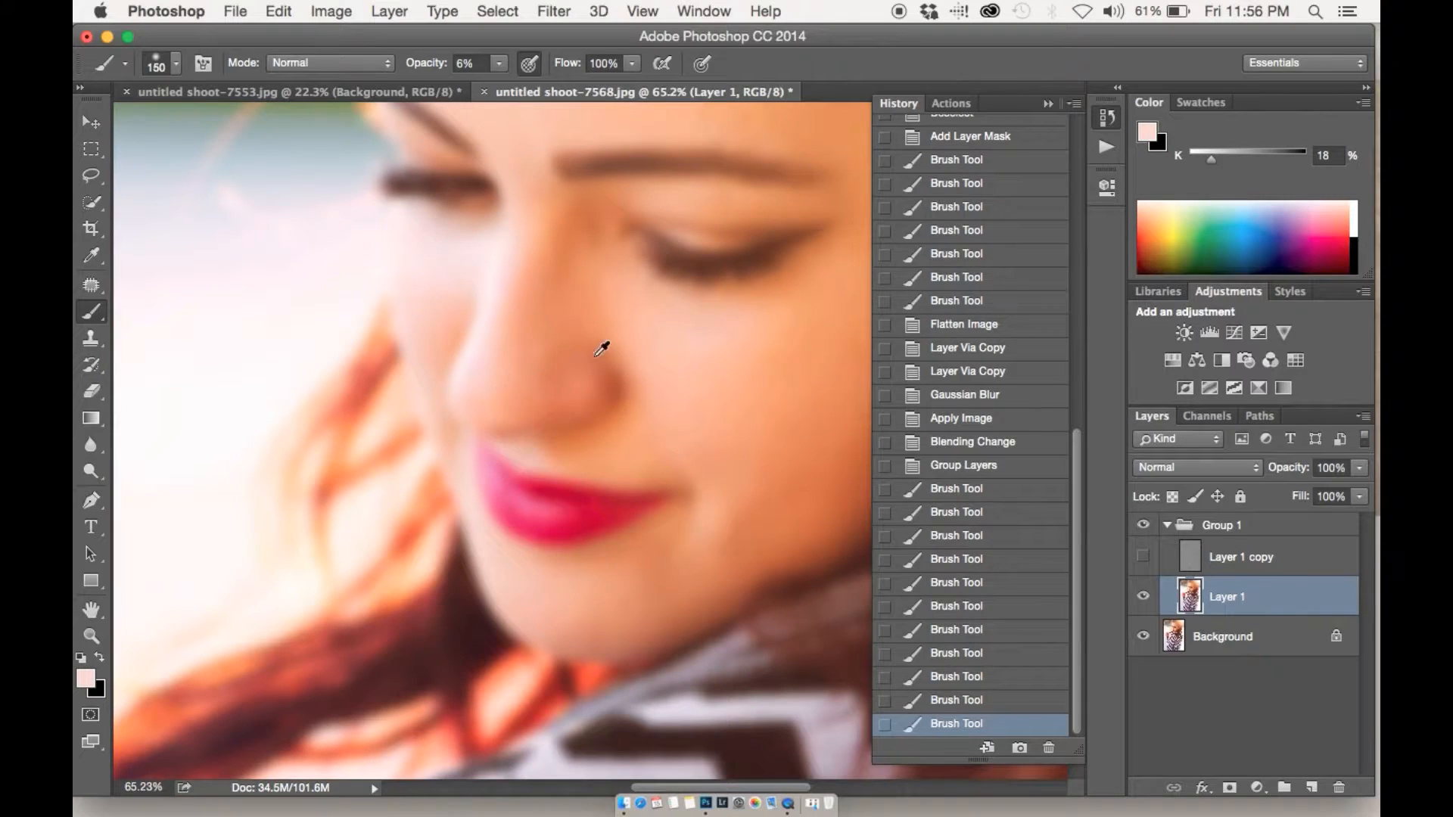
pyautogui.moveTo(578, 289); pyautogui.dragTo(604, 309)
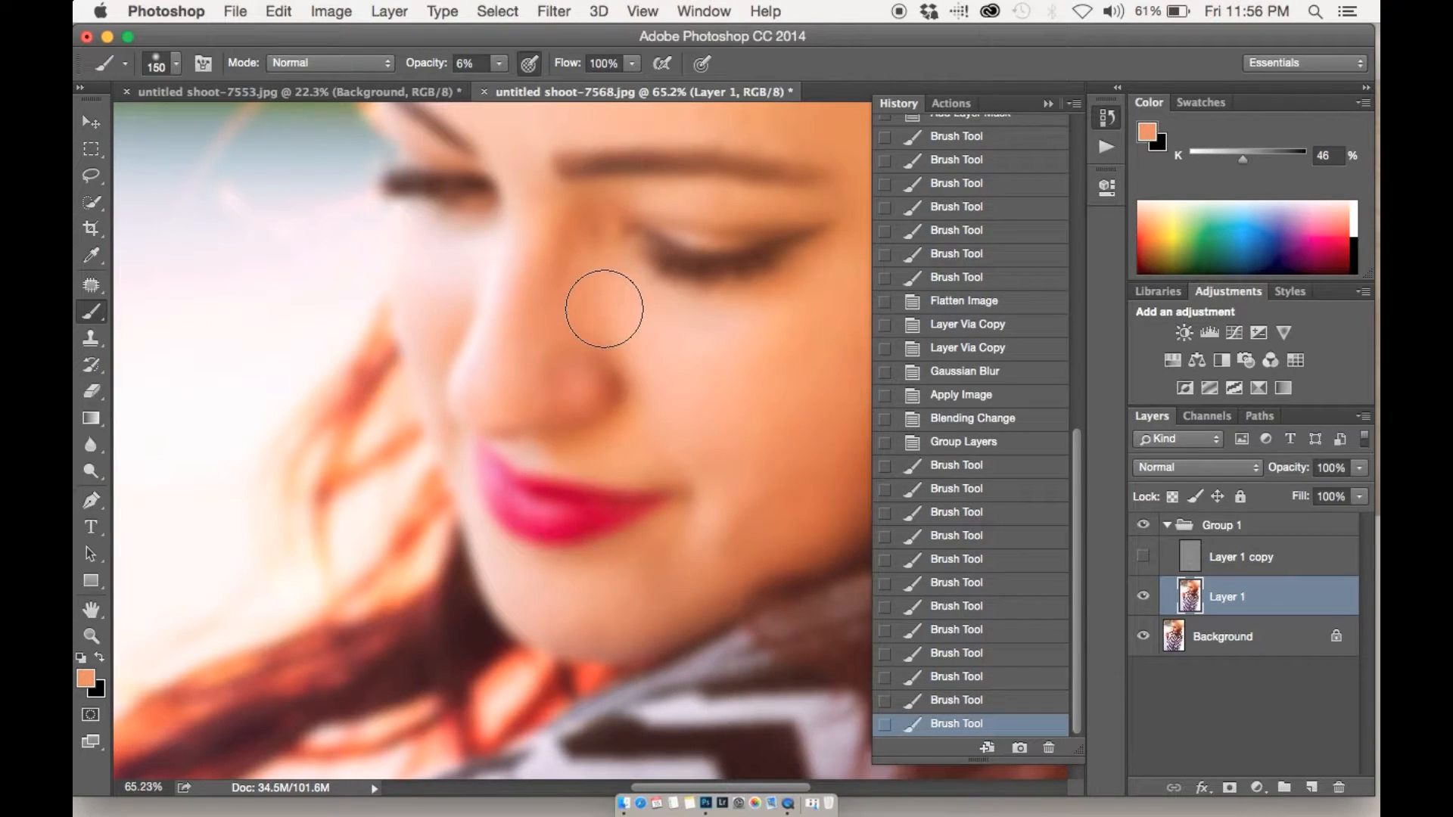
# Step: Even out the forehead from above the eyebrows to the hairline with repeated strokes of sampled skin tones
pyautogui.scroll(7, 653, 414)
pyautogui.hscroll(2, 653, 415)
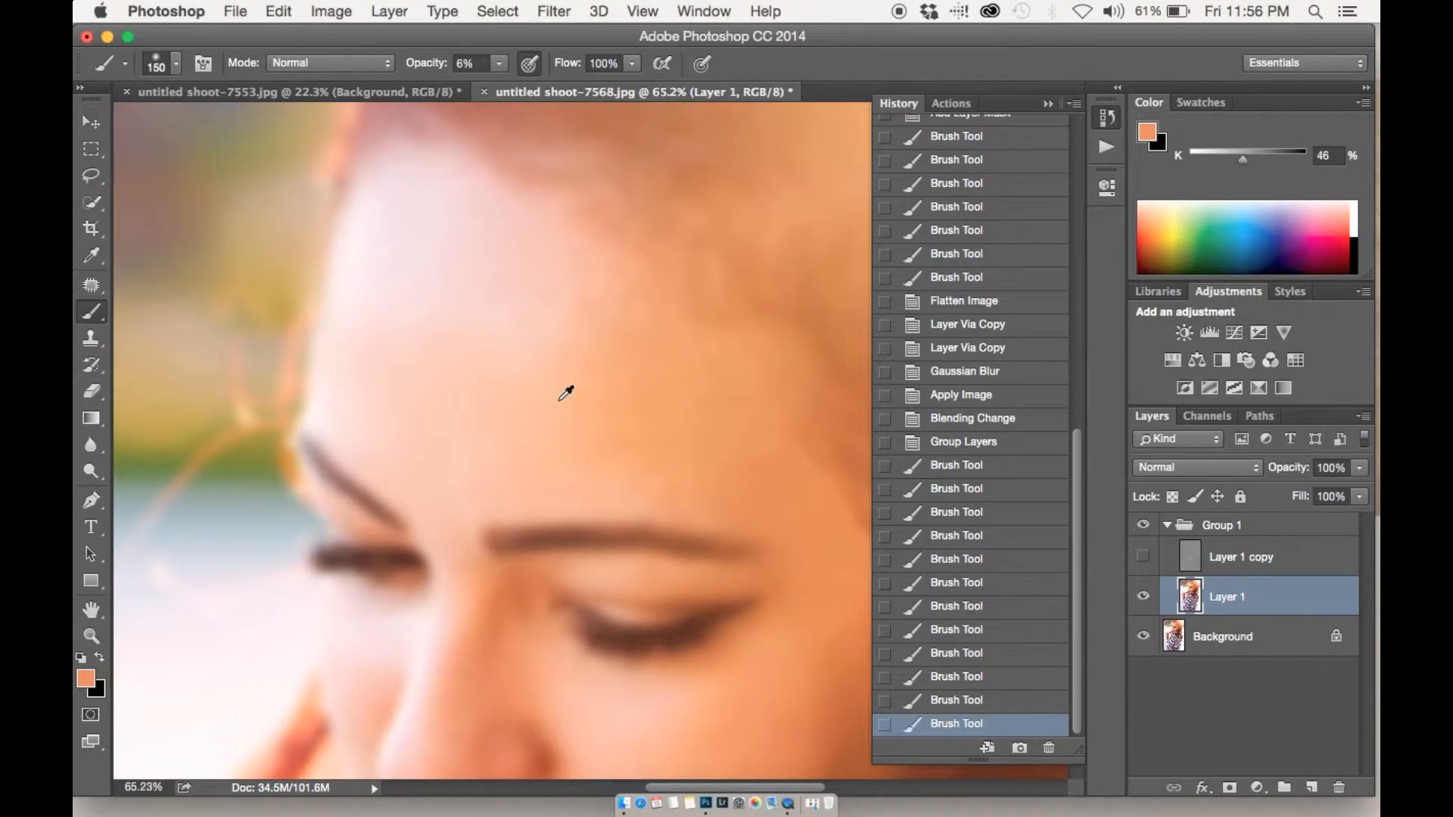
pyautogui.moveTo(577, 396); pyautogui.dragTo(622, 453)
pyautogui.moveTo(617, 452); pyautogui.dragTo(603, 450)
pyautogui.moveTo(599, 451)
pyautogui.mouseDown()
pyautogui.moveTo(454, 421)
pyautogui.moveTo(564, 397)
pyautogui.mouseUp()
pyautogui.keyDown('alt'); pyautogui.click(512, 349); pyautogui.keyUp('alt')
pyautogui.moveTo(542, 322); pyautogui.dragTo(593, 298)
pyautogui.moveTo(595, 296)
pyautogui.mouseDown()
pyautogui.moveTo(518, 297)
pyautogui.moveTo(590, 312)
pyautogui.mouseUp()
pyautogui.keyDown('alt'); pyautogui.click(612, 322); pyautogui.keyUp('alt')
pyautogui.moveTo(588, 301)
pyautogui.mouseDown()
pyautogui.moveTo(589, 269)
pyautogui.moveTo(634, 330)
pyautogui.mouseUp()
pyautogui.moveTo(589, 274); pyautogui.dragTo(556, 281)
pyautogui.keyDown('alt'); pyautogui.click(487, 421); pyautogui.keyUp('alt')
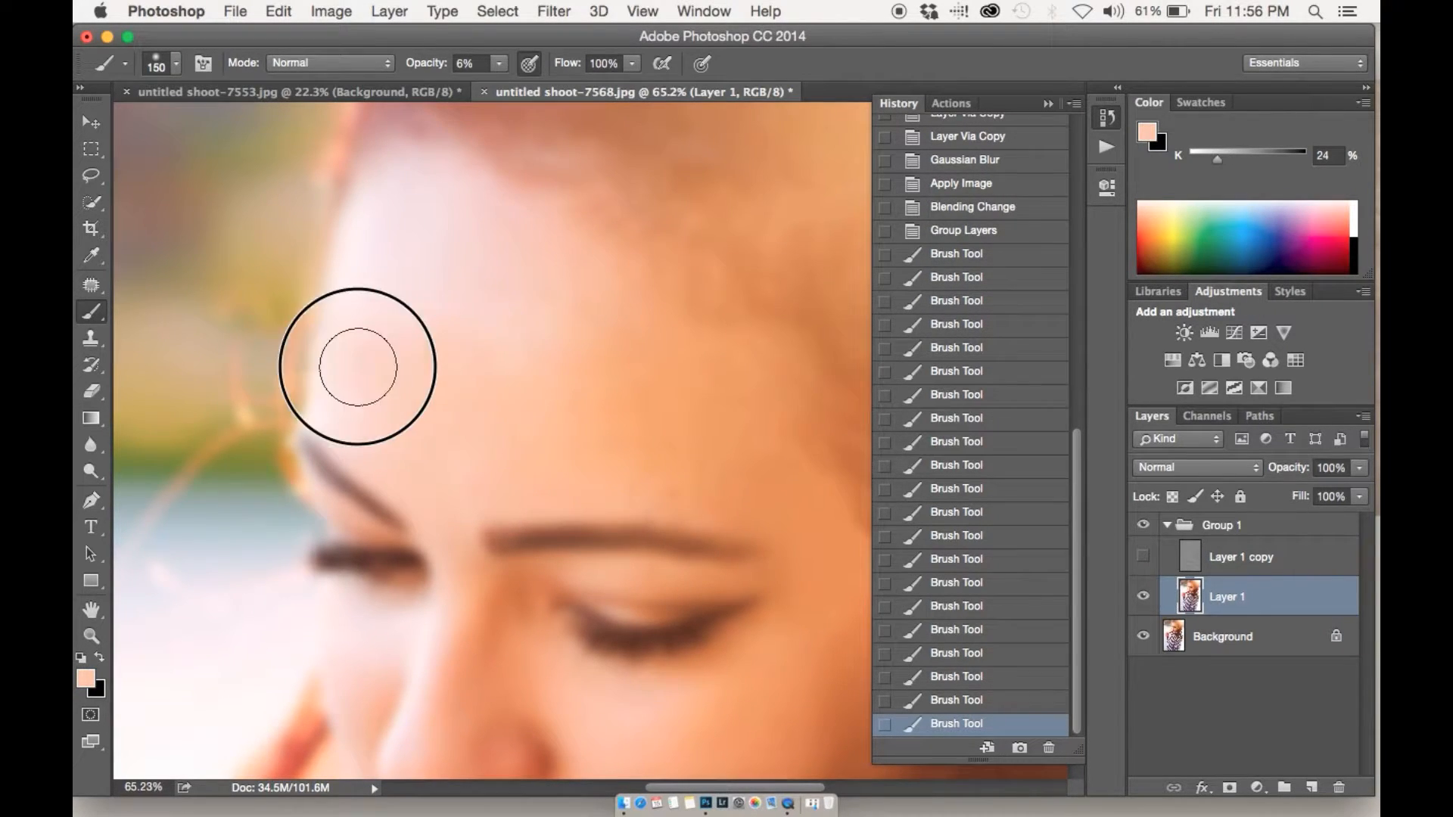
pyautogui.moveTo(482, 240)
pyautogui.mouseDown()
pyautogui.moveTo(363, 395)
pyautogui.moveTo(409, 230)
pyautogui.moveTo(480, 264)
pyautogui.moveTo(545, 343)
pyautogui.mouseUp()
# Step: Blend sampled skin tones across the side of the forehead and the temple beside the near eye
pyautogui.hscroll(3, 545, 343)
pyautogui.scroll(-2, 545, 343)
pyautogui.keyDown('alt'); pyautogui.click(453, 395); pyautogui.keyUp('alt')
pyautogui.moveTo(463, 394)
pyautogui.mouseDown()
pyautogui.moveTo(503, 389)
pyautogui.moveTo(528, 353)
pyautogui.moveTo(500, 270)
pyautogui.moveTo(641, 410)
pyautogui.mouseUp()
pyautogui.moveTo(514, 363)
pyautogui.mouseDown()
pyautogui.moveTo(444, 325)
pyautogui.moveTo(593, 379)
pyautogui.mouseUp()
pyautogui.hscroll(3, 597, 375)
pyautogui.scroll(-2, 598, 374)
pyautogui.keyDown('alt'); pyautogui.click(645, 431); pyautogui.keyUp('alt')
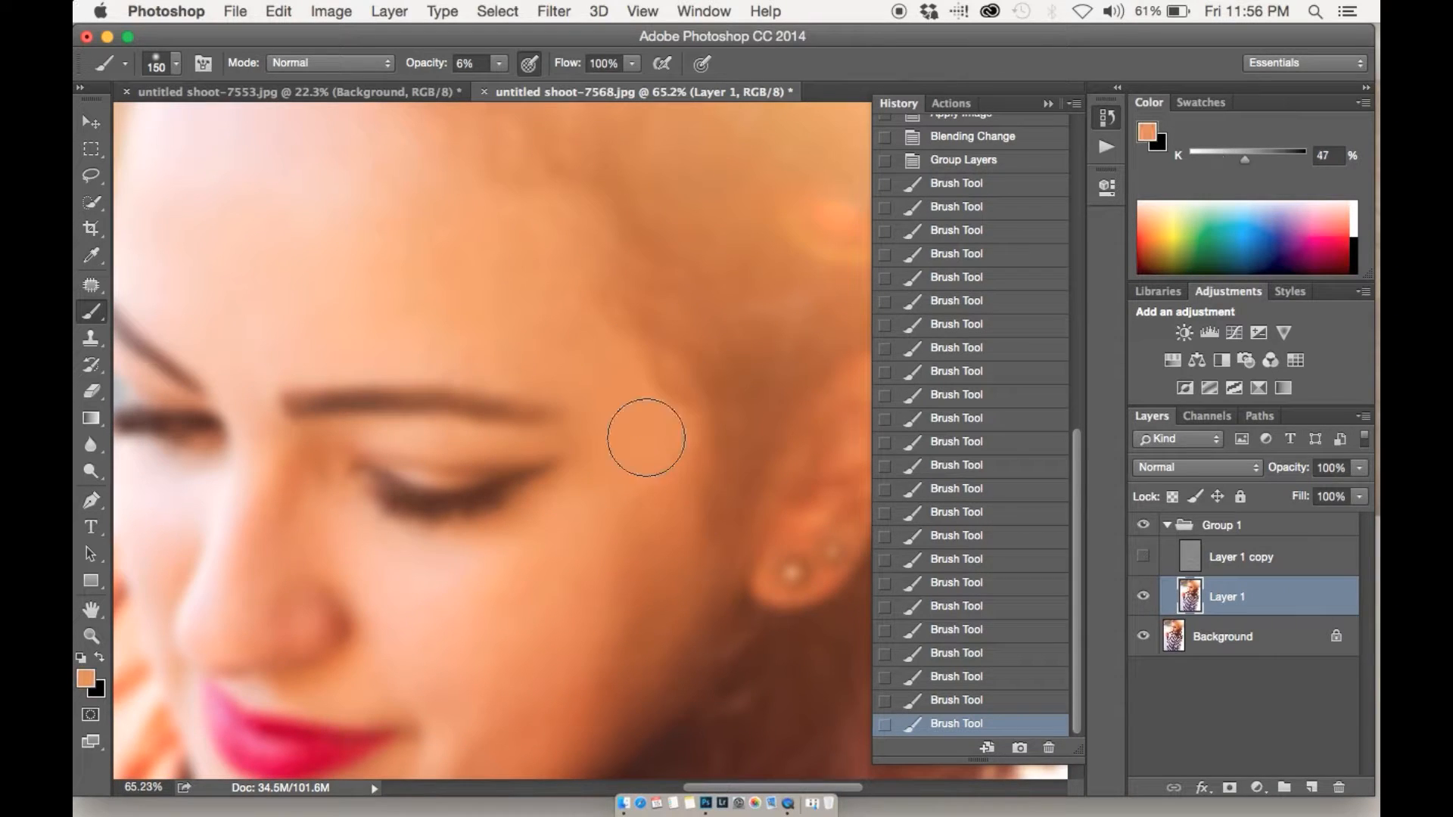
pyautogui.moveTo(645, 457); pyautogui.dragTo(606, 402)
pyautogui.hscroll(-3, 609, 423)
pyautogui.scroll(-2, 610, 424)
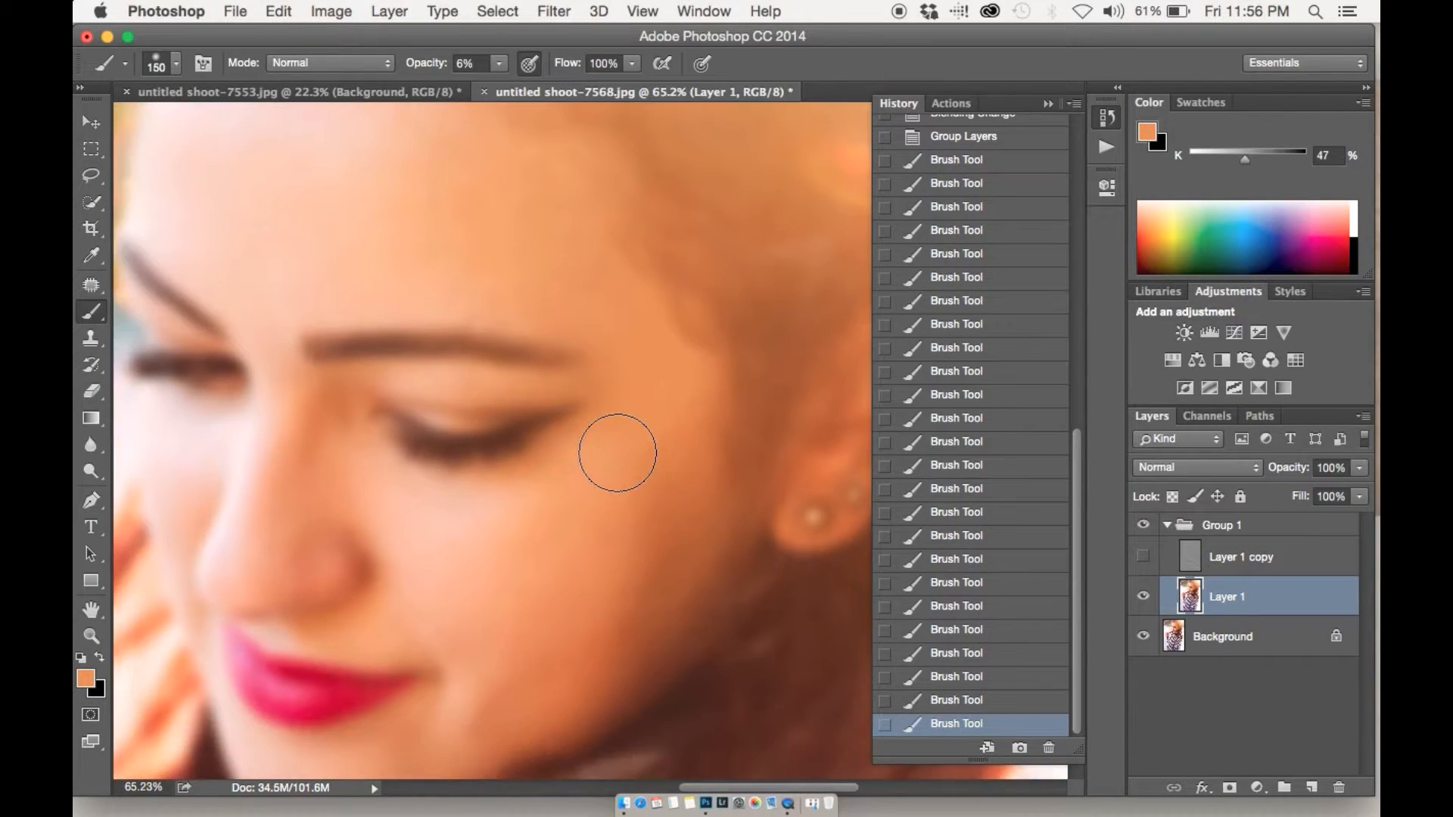
# Step: Blend a sampled skin tone into the fold between the nose and the corner of the mouth on Layer 1
pyautogui.hscroll(-4, 617, 452)
pyautogui.scroll(-1, 618, 453)
pyautogui.hscroll(2, 617, 453)
pyautogui.scroll(1, 618, 452)
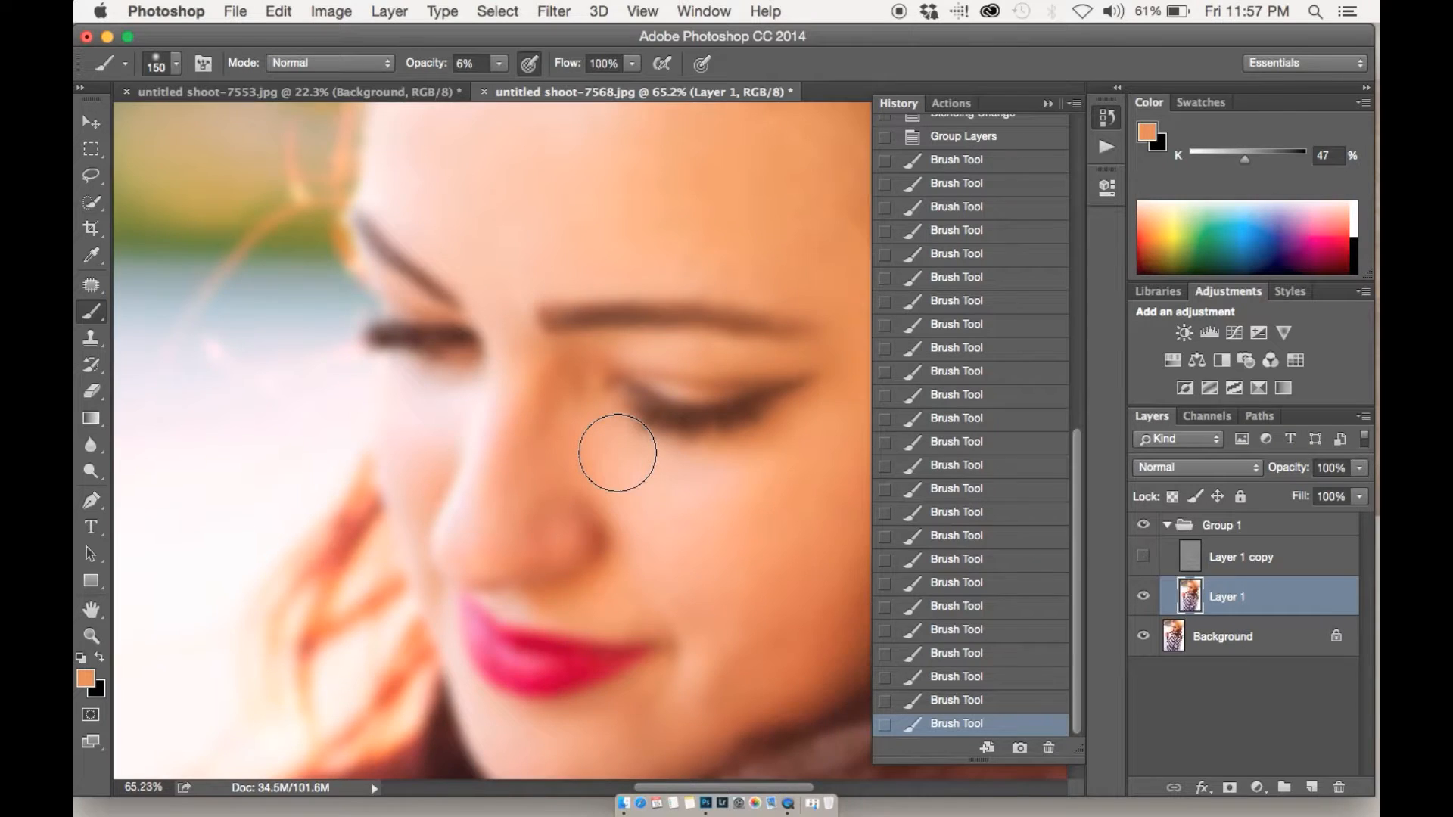
pyautogui.scroll(-5, 618, 452)
pyautogui.hscroll(1, 617, 453)
pyautogui.keyDown('alt'); pyautogui.click(570, 360); pyautogui.keyUp('alt')
pyautogui.moveTo(566, 360); pyautogui.dragTo(533, 359)
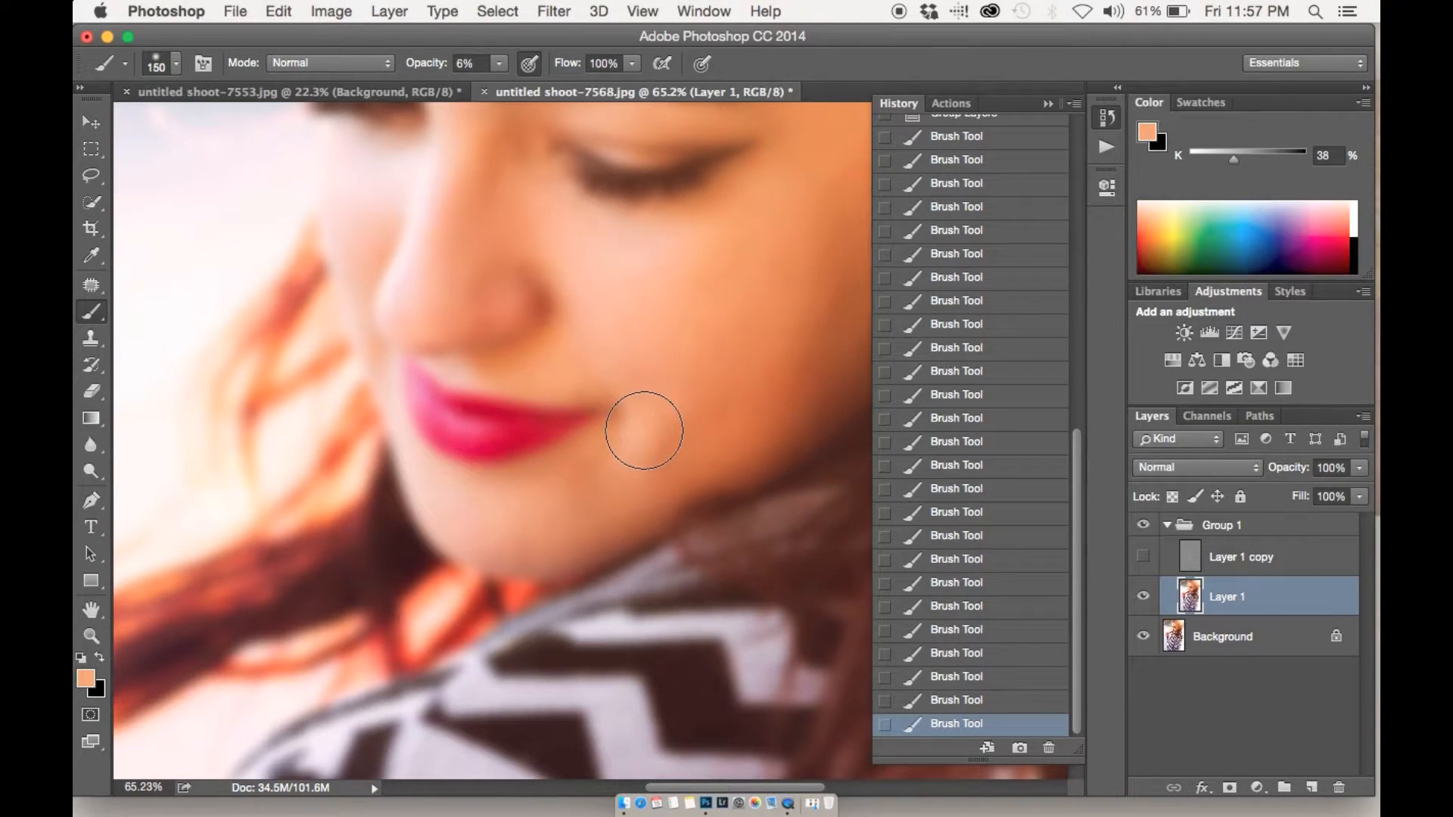
# Step: Touch up the chin with sampled skin tones and reduce the brush size to 80
pyautogui.scroll(-4, 644, 431)
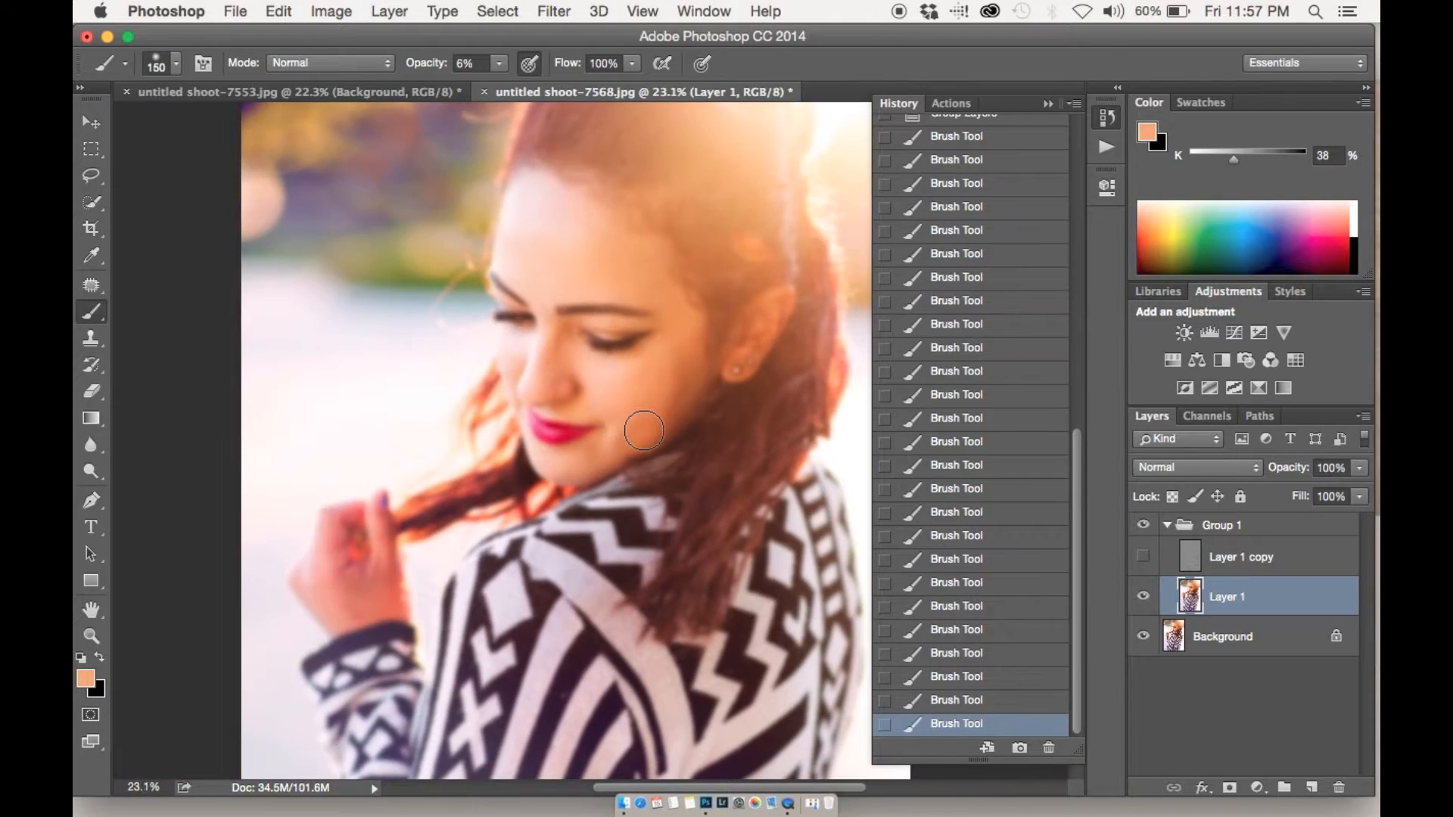
pyautogui.scroll(3, 644, 430)
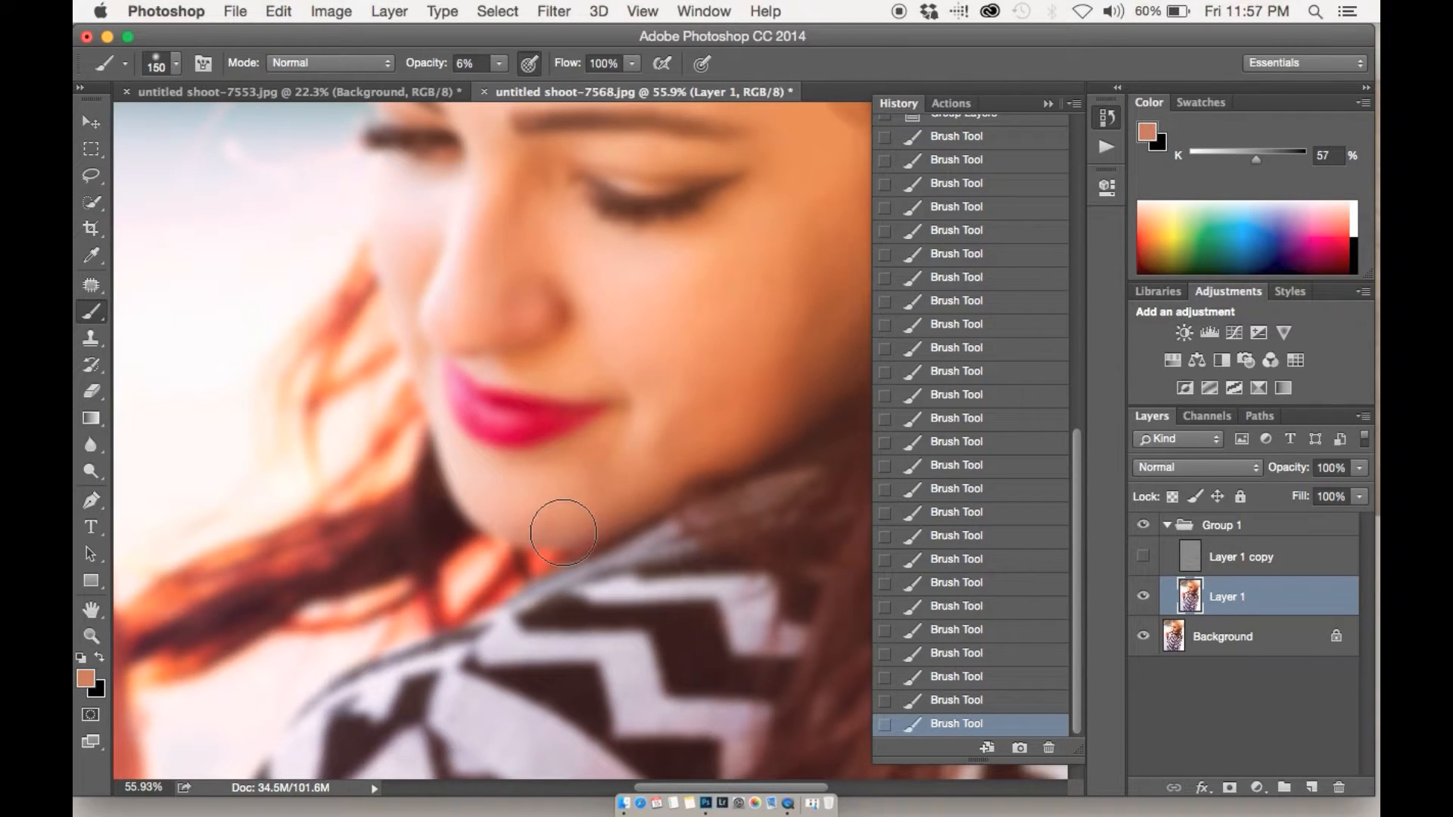
pyautogui.moveTo(546, 520); pyautogui.dragTo(546, 517)
pyautogui.press('p')
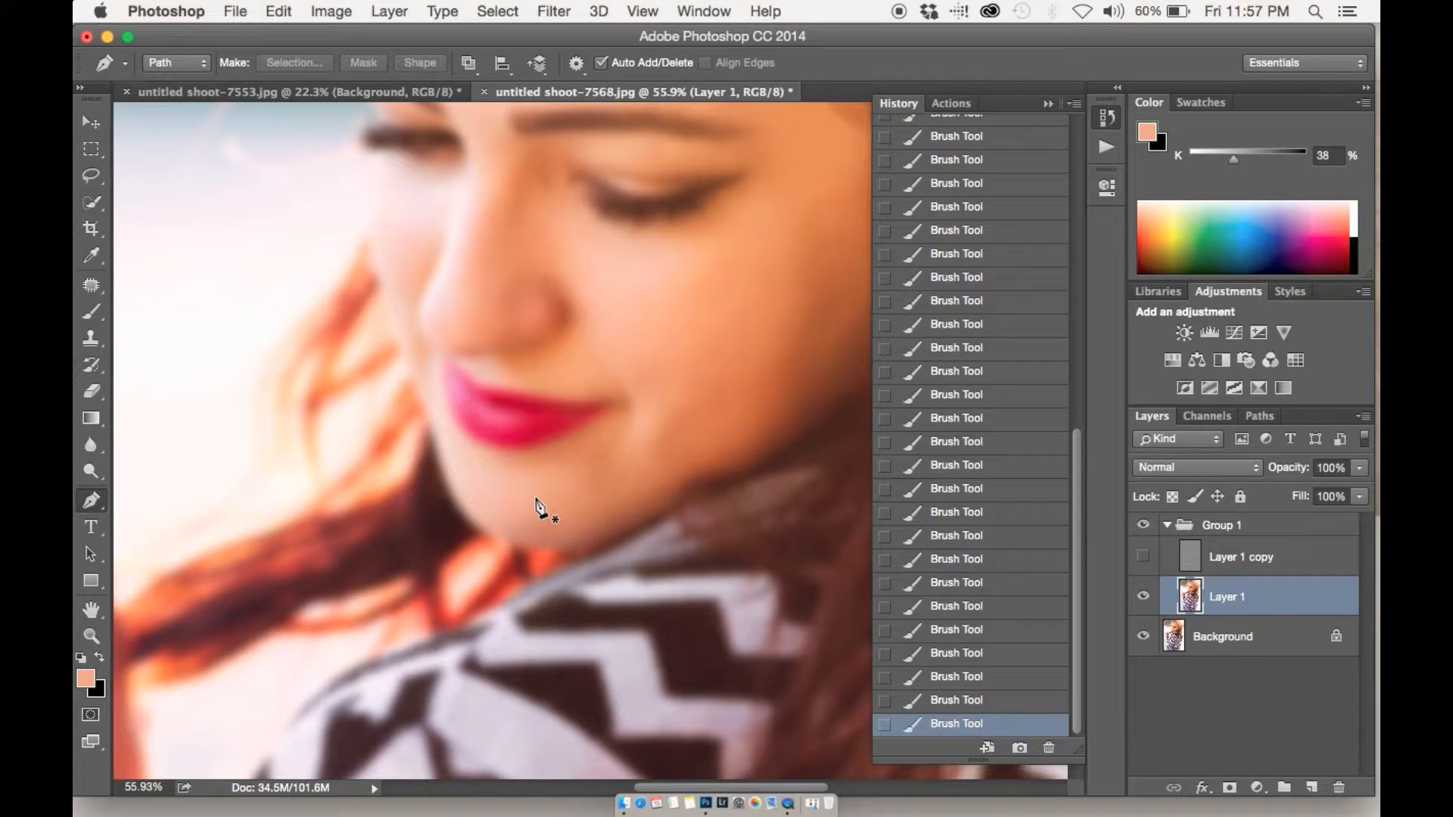
pyautogui.press('b')
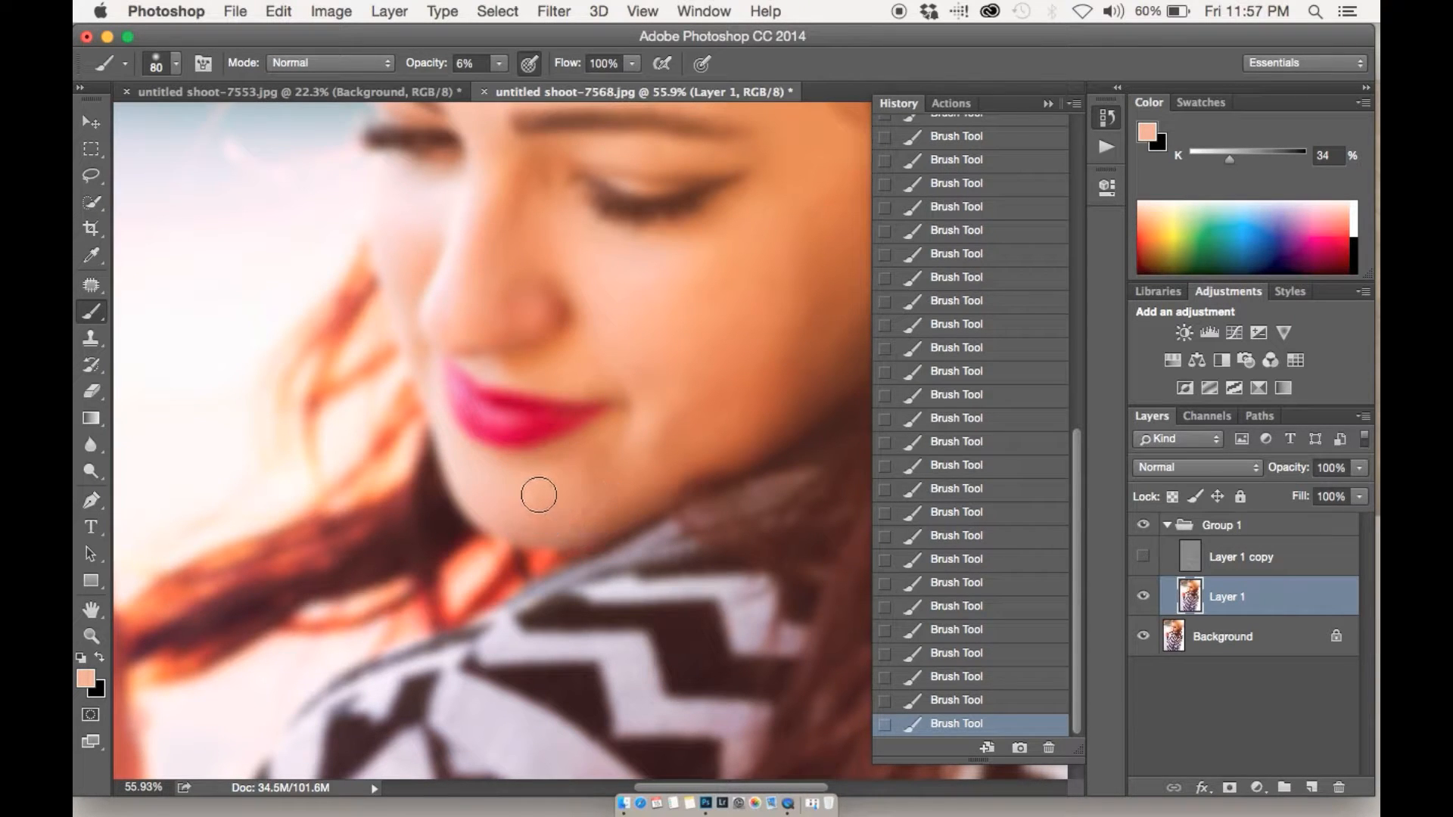
# Step: Toggle the visibility of Layer 1 off and on to compare the face before and after smoothing
pyautogui.scroll(3, 691, 480)
pyautogui.click(1145, 598)
pyautogui.click(1144, 599)
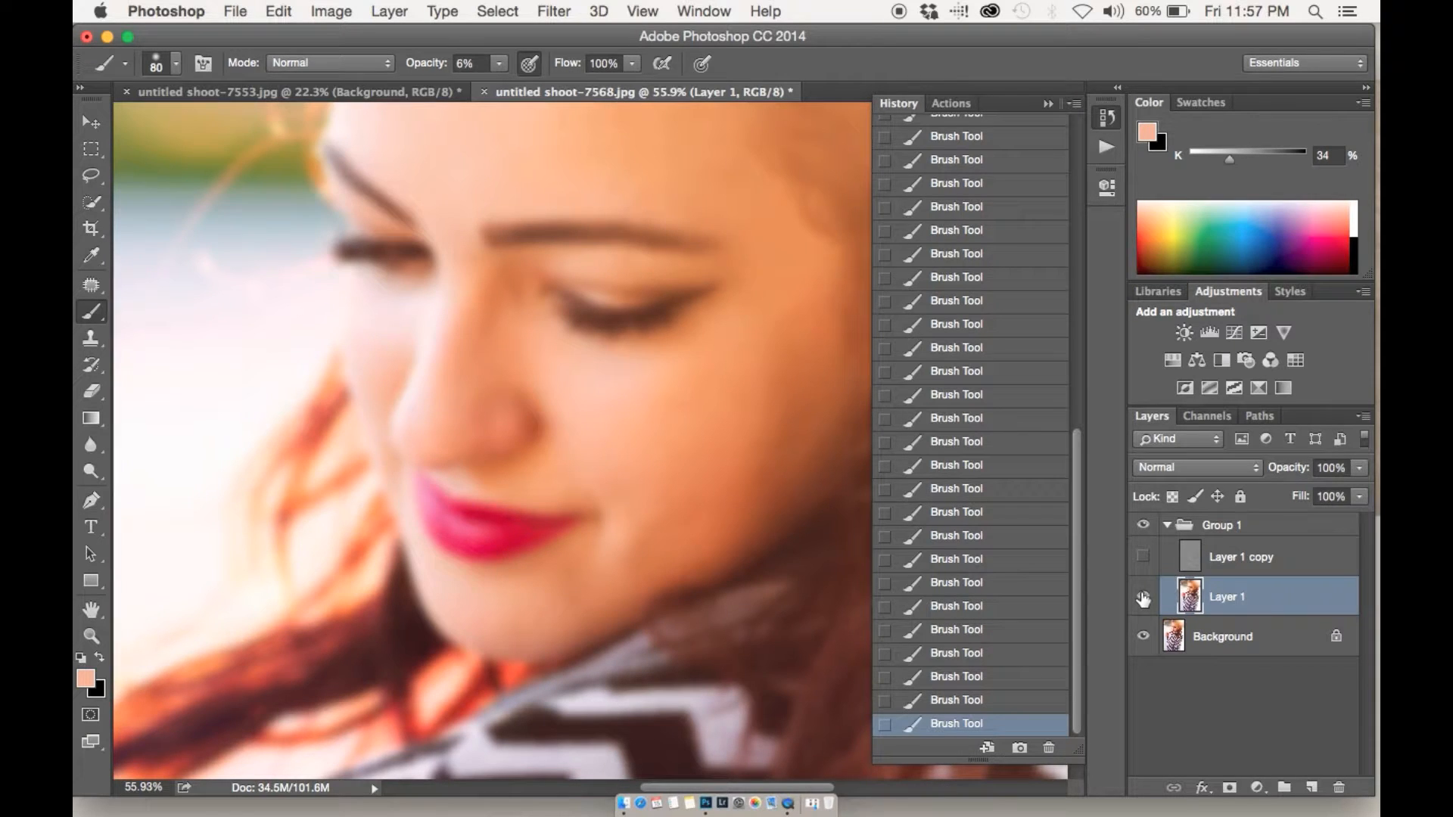
# Step: Sample skin tones at the shaded edge of the near cheek and on the forehead for further blending
pyautogui.hscroll(3, 718, 502)
pyautogui.scroll(2, 718, 503)
pyautogui.keyDown('alt'); pyautogui.click(725, 500); pyautogui.keyUp('alt')
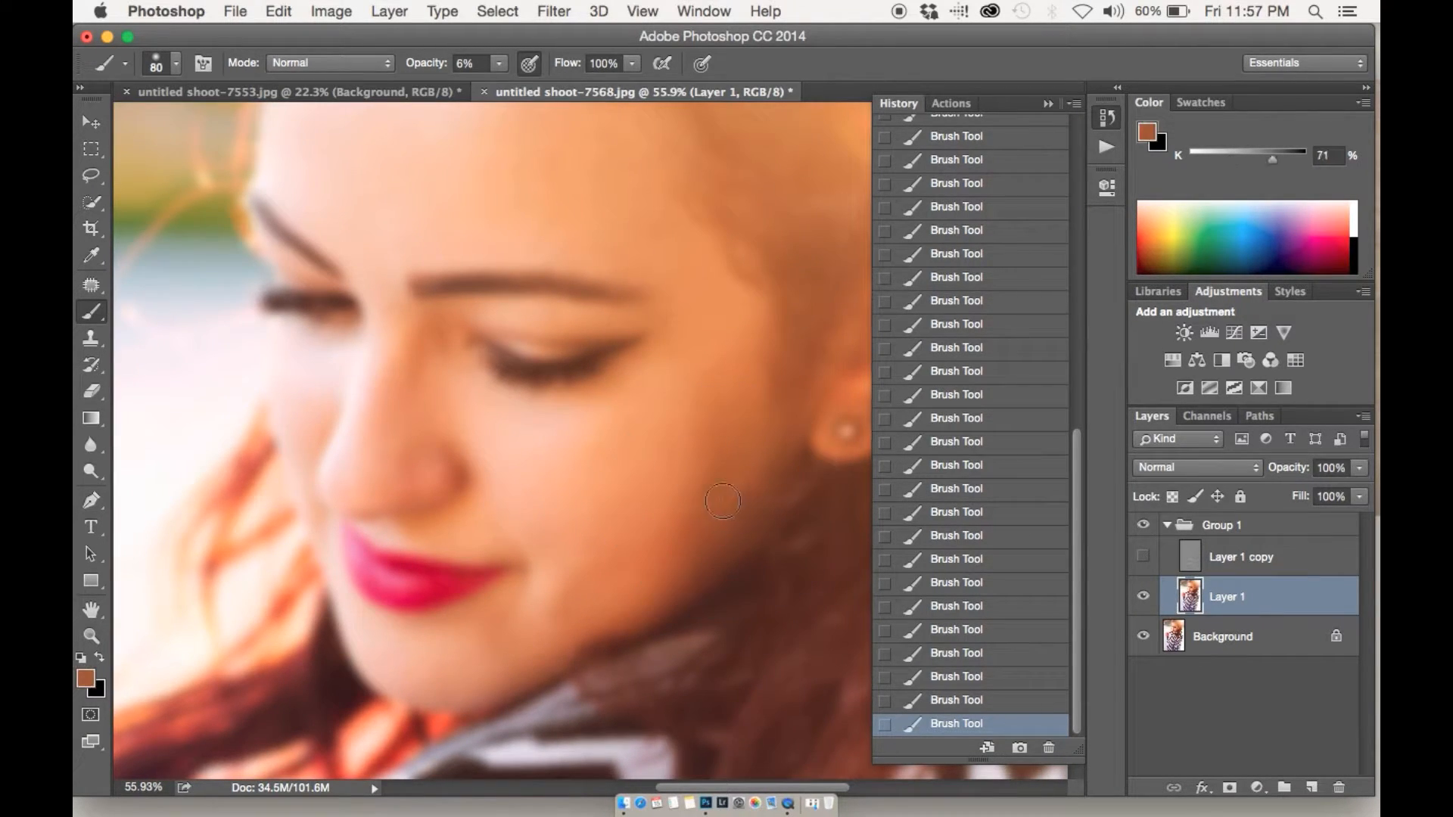
pyautogui.scroll(4, 675, 579)
pyautogui.hscroll(-2, 674, 579)
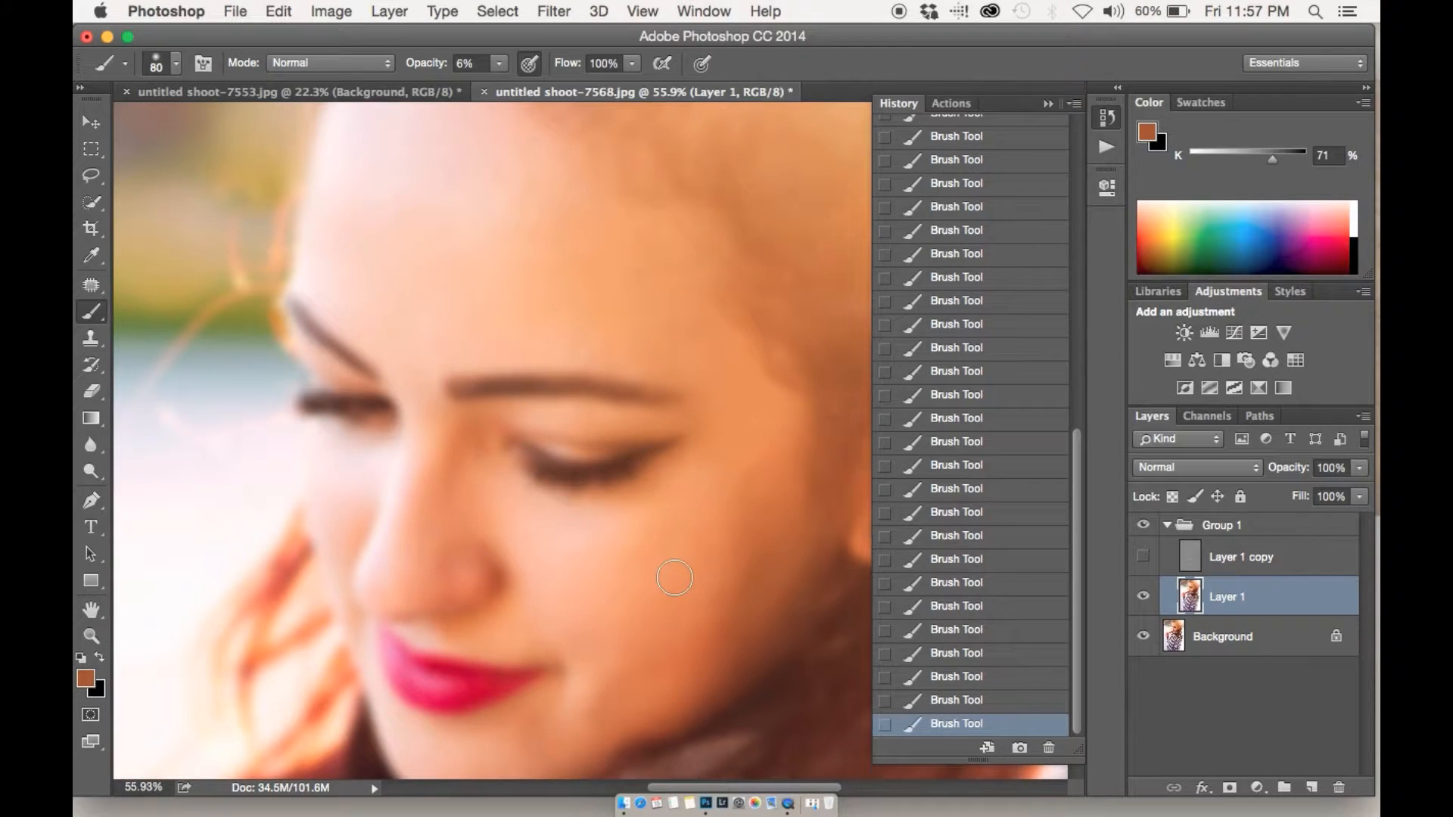
pyautogui.scroll(6, 675, 579)
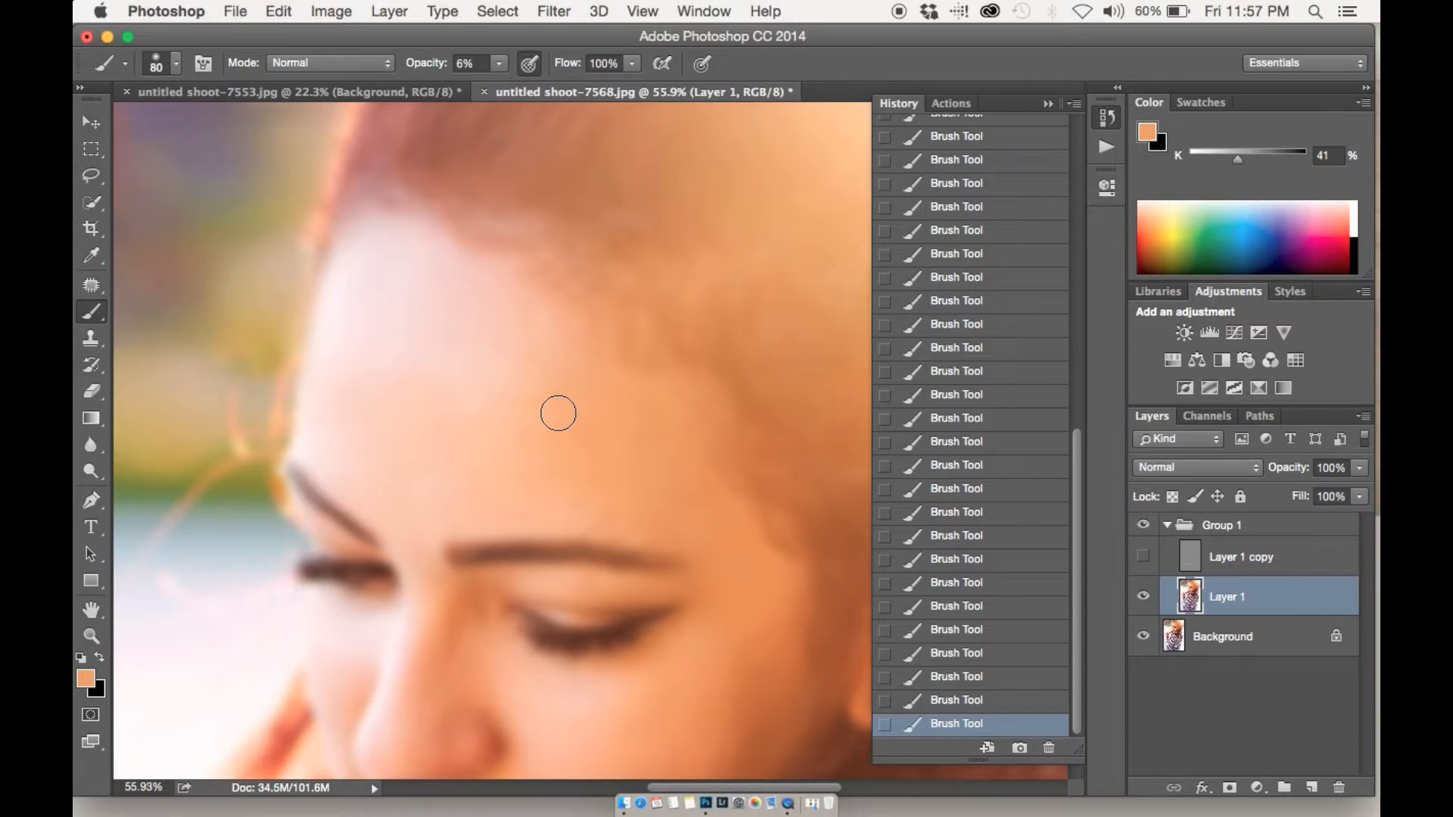
# Step: Sample a light skin tone from the cheek below the near eye for retouching the hand
pyautogui.scroll(-9, 558, 416)
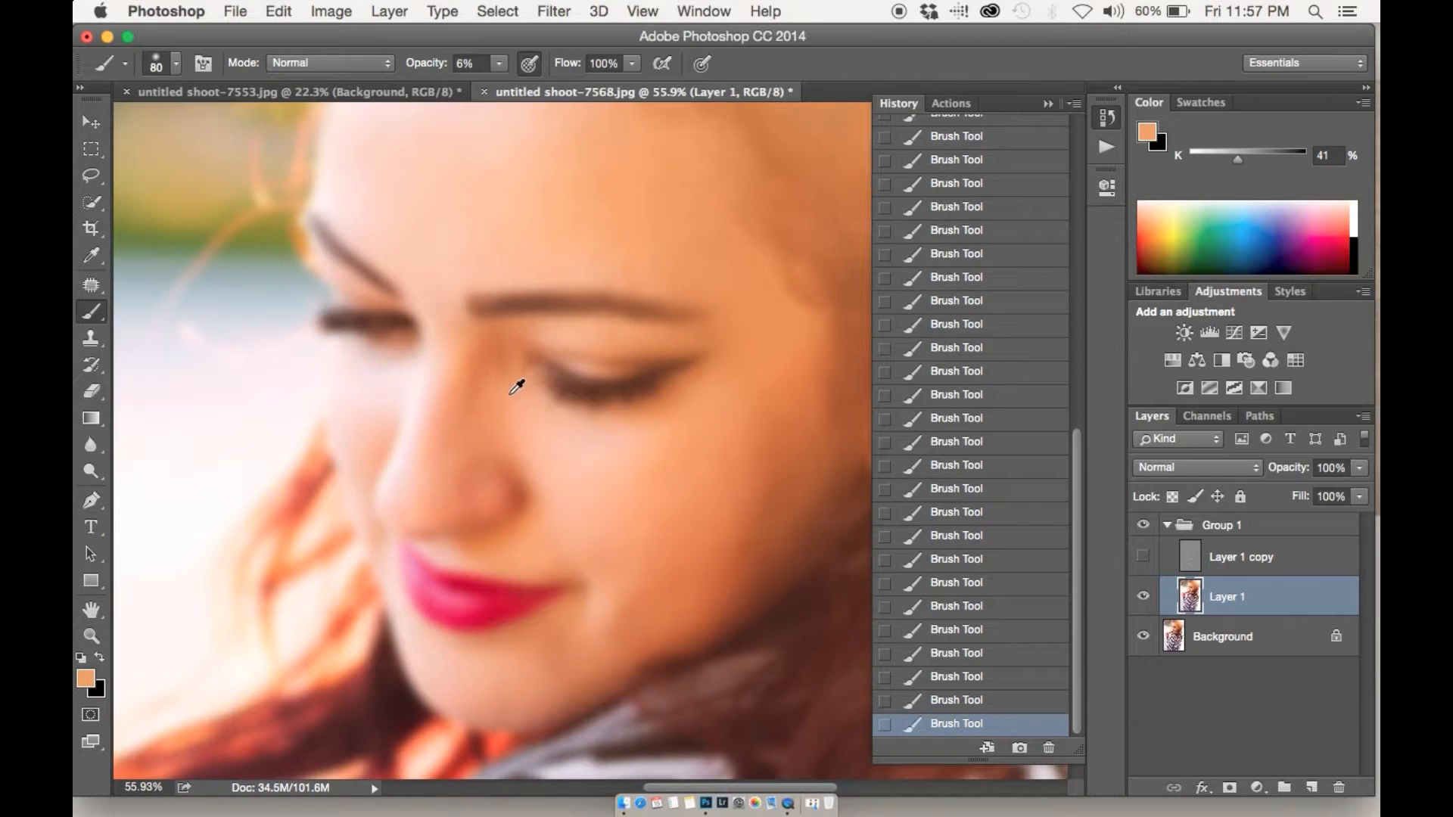
pyautogui.scroll(-15, 512, 407)
pyautogui.hscroll(-6, 512, 407)
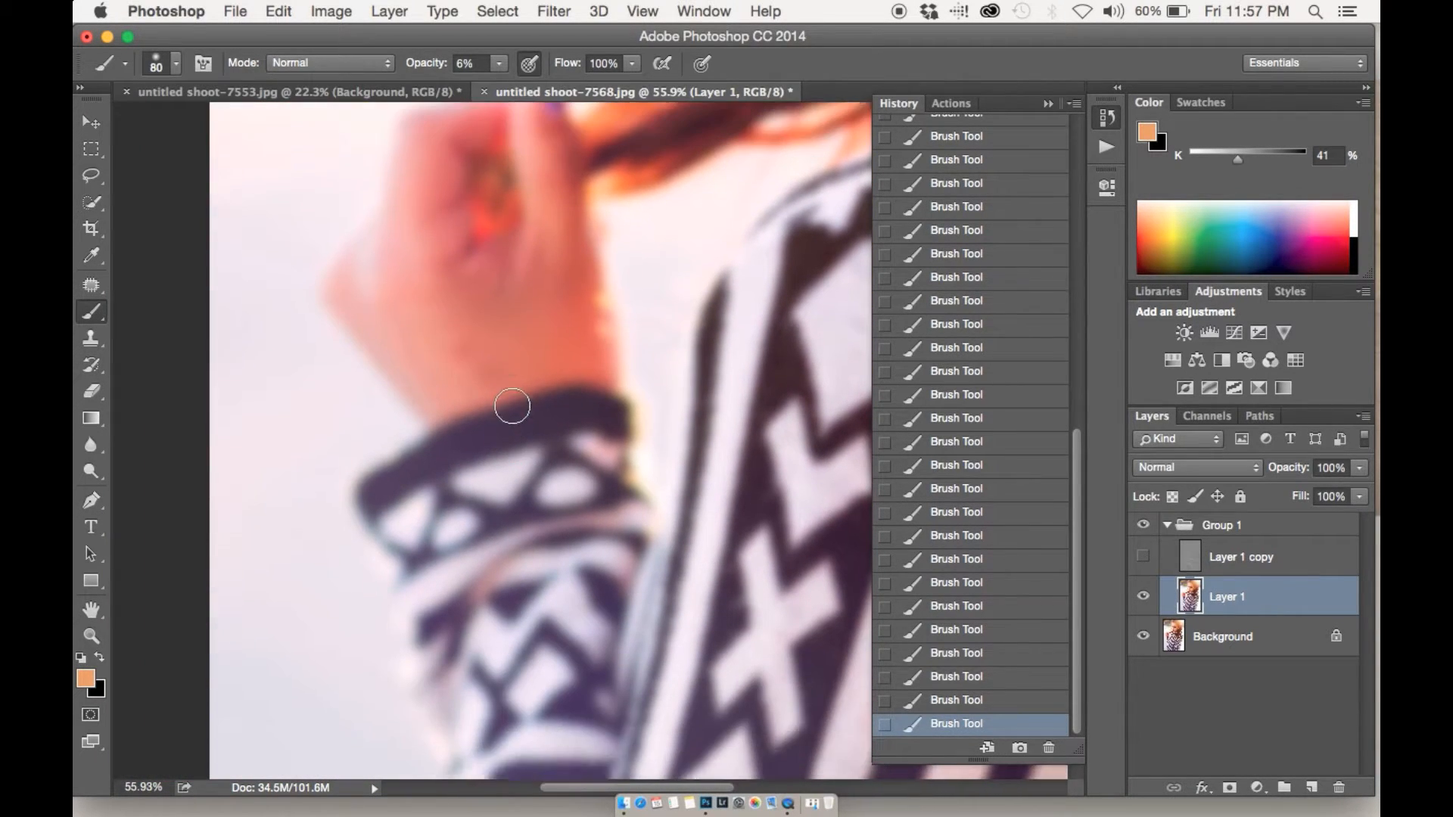
pyautogui.scroll(12, 513, 406)
pyautogui.hscroll(4, 513, 407)
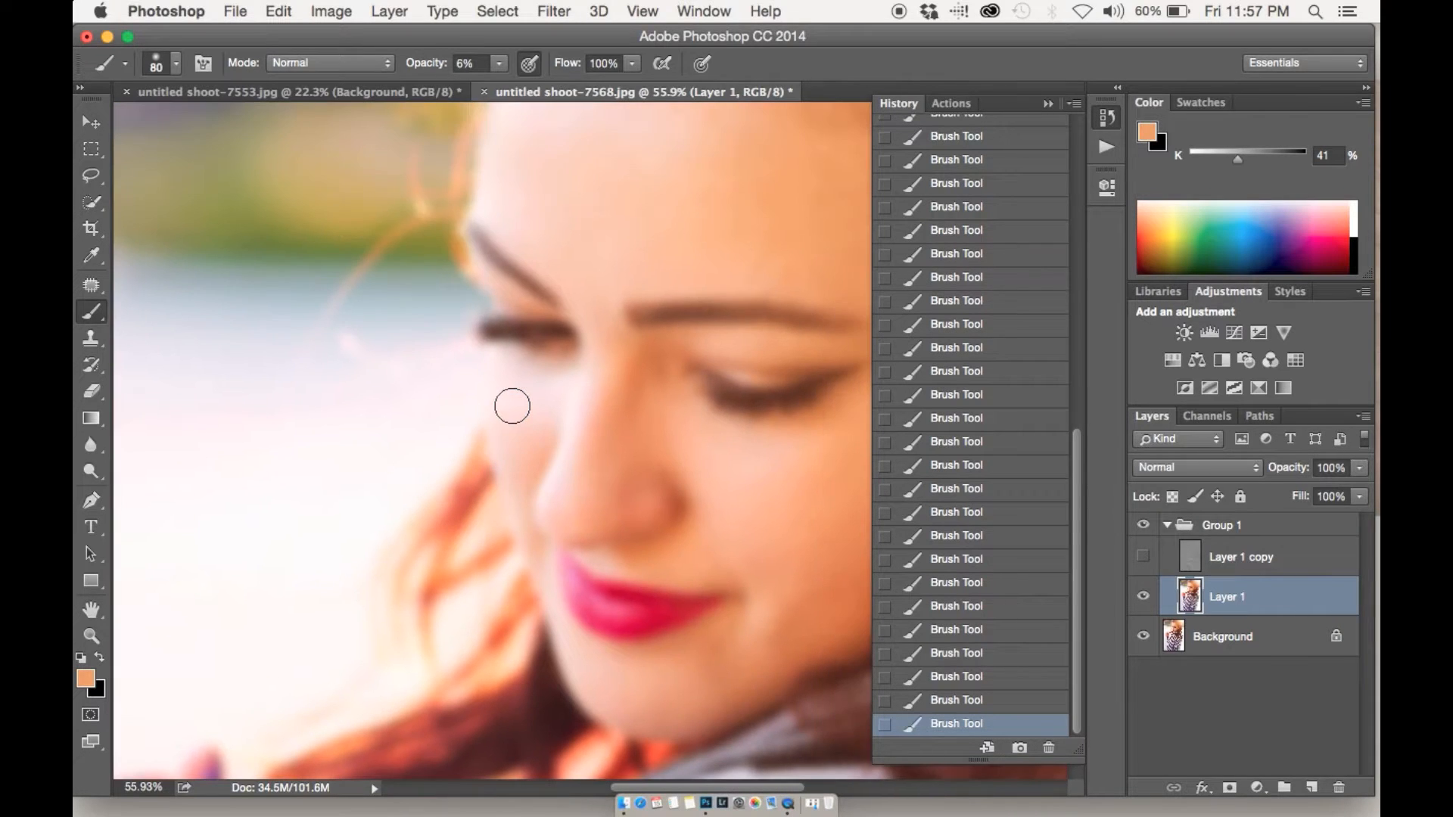
pyautogui.keyDown('alt'); pyautogui.click(807, 447); pyautogui.keyUp('alt')
pyautogui.scroll(-12, 808, 451)
pyautogui.hscroll(-5, 809, 451)
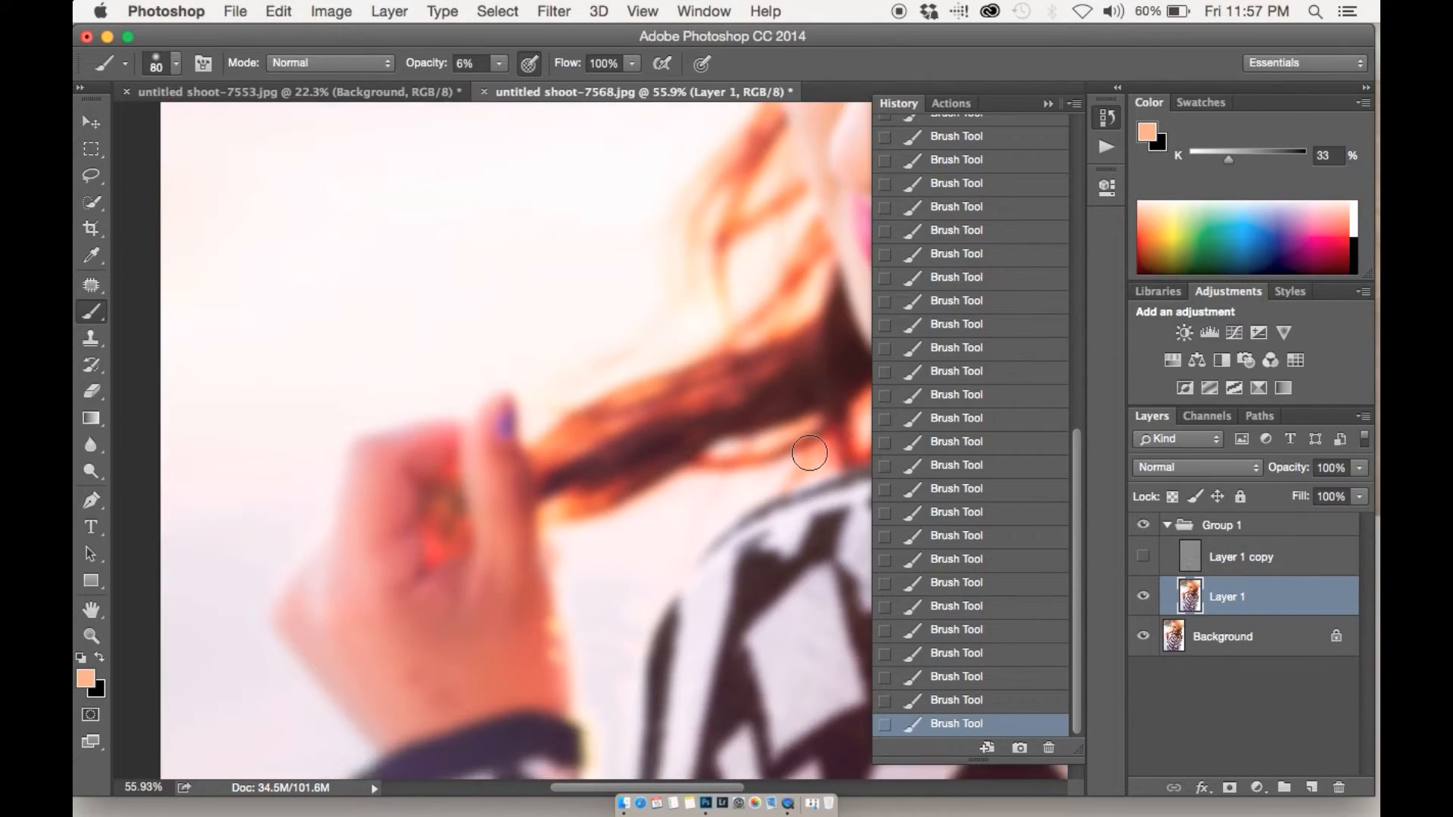
# Step: Brush soft peach strokes at 6% opacity over the hand and the hair strand beside it on Layer 1
pyautogui.moveTo(606, 366)
pyautogui.mouseDown()
pyautogui.moveTo(618, 545)
pyautogui.moveTo(491, 512)
pyautogui.moveTo(479, 471)
pyautogui.moveTo(496, 356)
pyautogui.moveTo(503, 498)
pyautogui.moveTo(543, 535)
pyautogui.moveTo(631, 513)
pyautogui.moveTo(468, 506)
pyautogui.moveTo(453, 537)
pyautogui.moveTo(548, 531)
pyautogui.moveTo(469, 526)
pyautogui.moveTo(408, 479)
pyautogui.moveTo(448, 474)
pyautogui.moveTo(495, 392)
pyautogui.moveTo(559, 514)
pyautogui.moveTo(617, 434)
pyautogui.moveTo(560, 479)
pyautogui.moveTo(490, 497)
pyautogui.moveTo(611, 457)
pyautogui.moveTo(512, 465)
pyautogui.moveTo(478, 374)
pyautogui.moveTo(484, 327)
pyautogui.moveTo(563, 327)
pyautogui.moveTo(487, 351)
pyautogui.mouseUp()
pyautogui.moveTo(570, 509)
pyautogui.mouseDown()
pyautogui.moveTo(613, 373)
pyautogui.moveTo(607, 326)
pyautogui.moveTo(598, 517)
pyautogui.moveTo(481, 544)
pyautogui.moveTo(421, 446)
pyautogui.moveTo(455, 557)
pyautogui.moveTo(512, 591)
pyautogui.moveTo(427, 491)
pyautogui.moveTo(490, 489)
pyautogui.moveTo(508, 346)
pyautogui.moveTo(569, 332)
pyautogui.moveTo(558, 320)
pyautogui.moveTo(487, 401)
pyautogui.moveTo(566, 508)
pyautogui.moveTo(604, 361)
pyautogui.moveTo(584, 310)
pyautogui.moveTo(610, 480)
pyautogui.mouseUp()
pyautogui.scroll(-2, 578, 525)
pyautogui.scroll(-5, 575, 528)
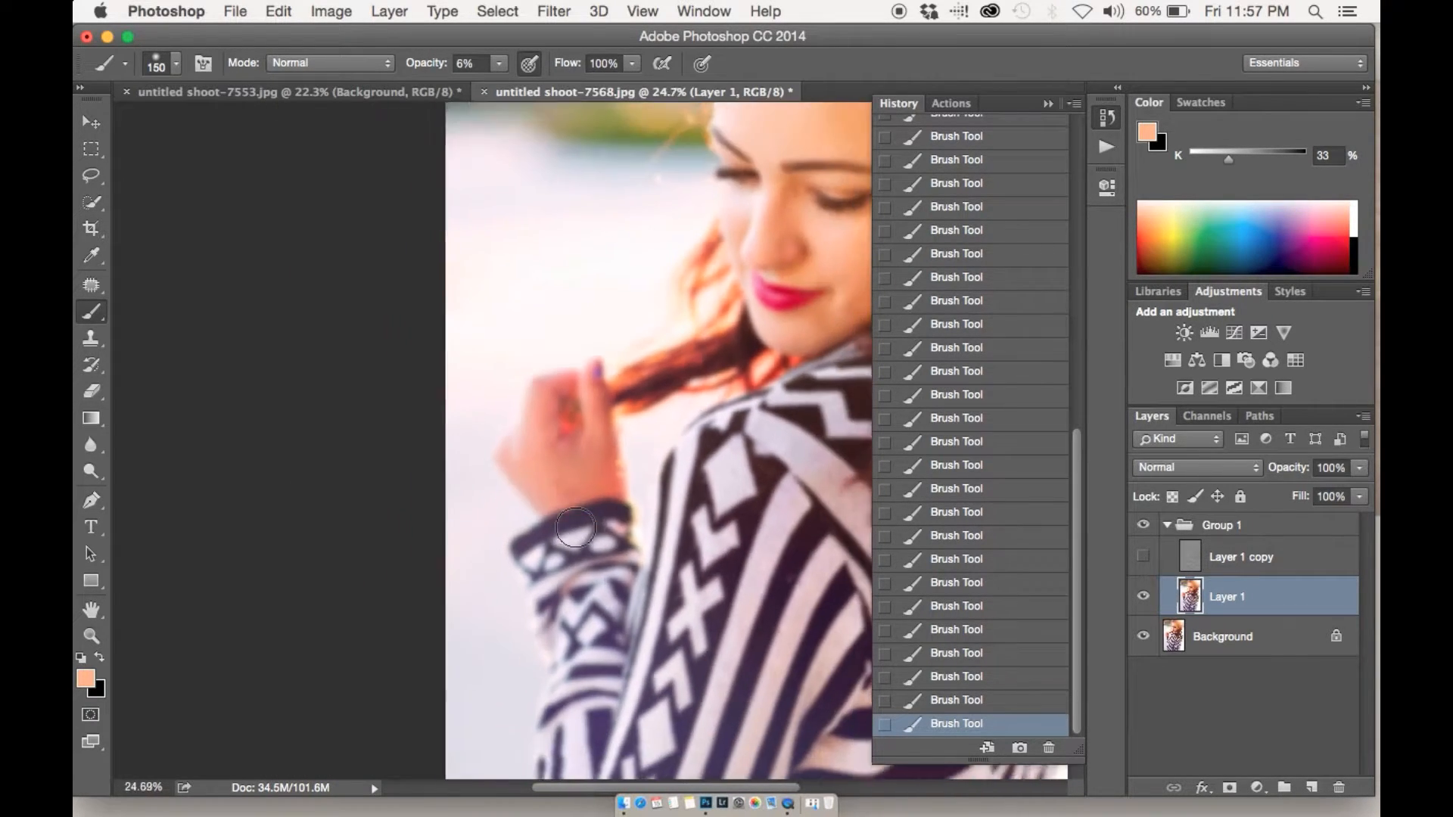
pyautogui.scroll(1, 587, 528)
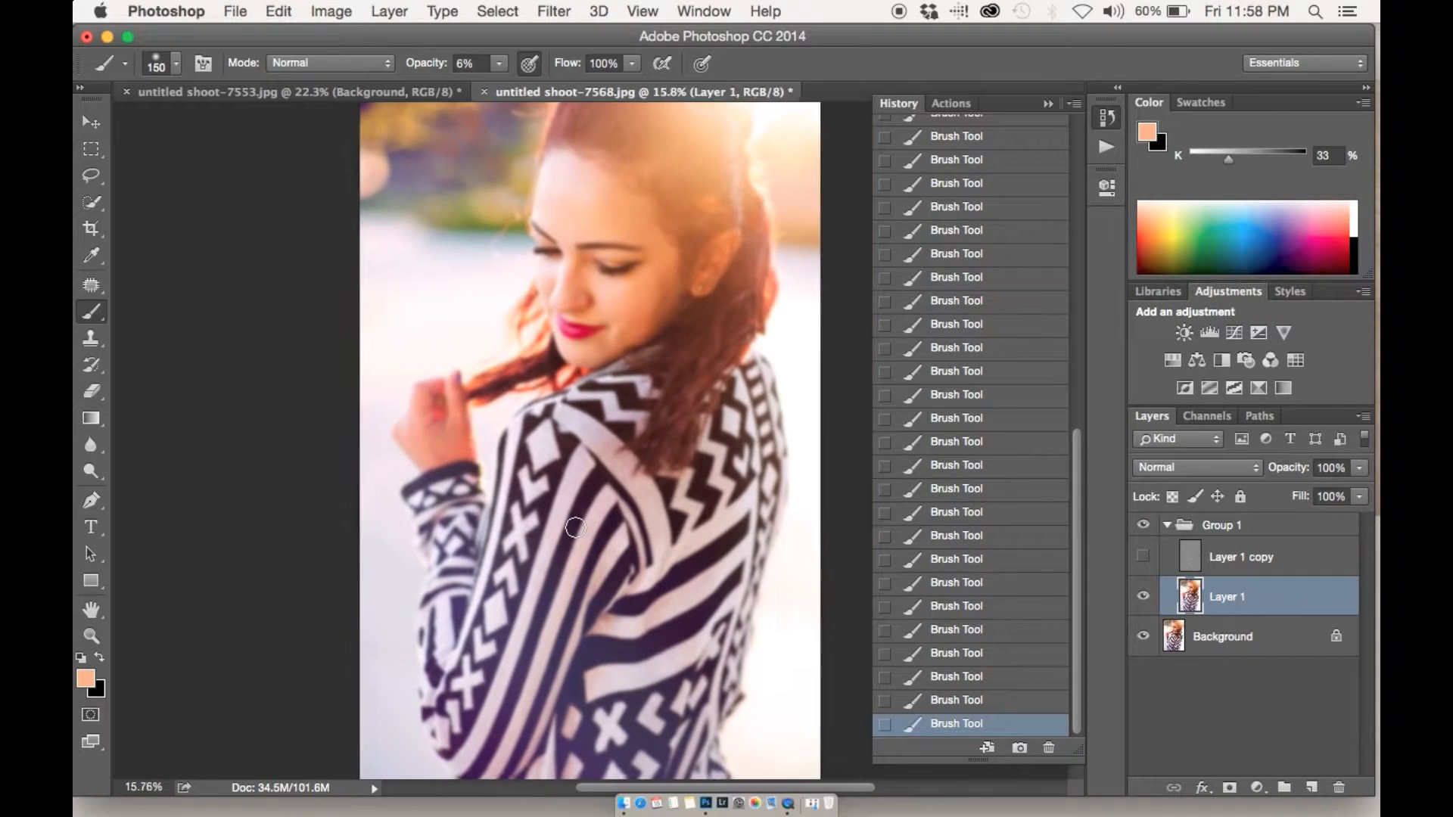
# Step: Turn on the visibility of Layer 1 copy and check the retouched skin on the face up close
pyautogui.click(1143, 558)
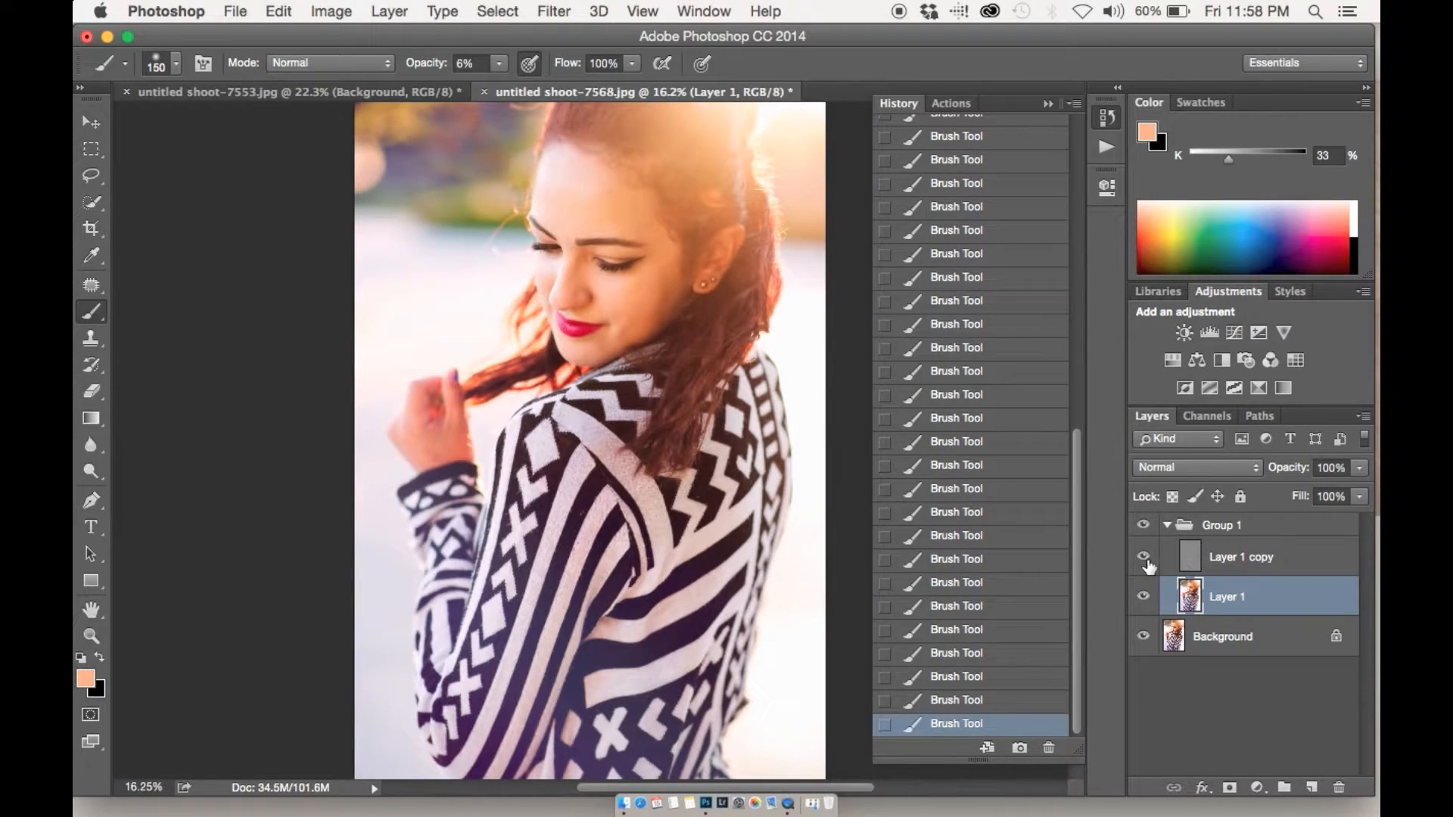
pyautogui.scroll(3, 558, 437)
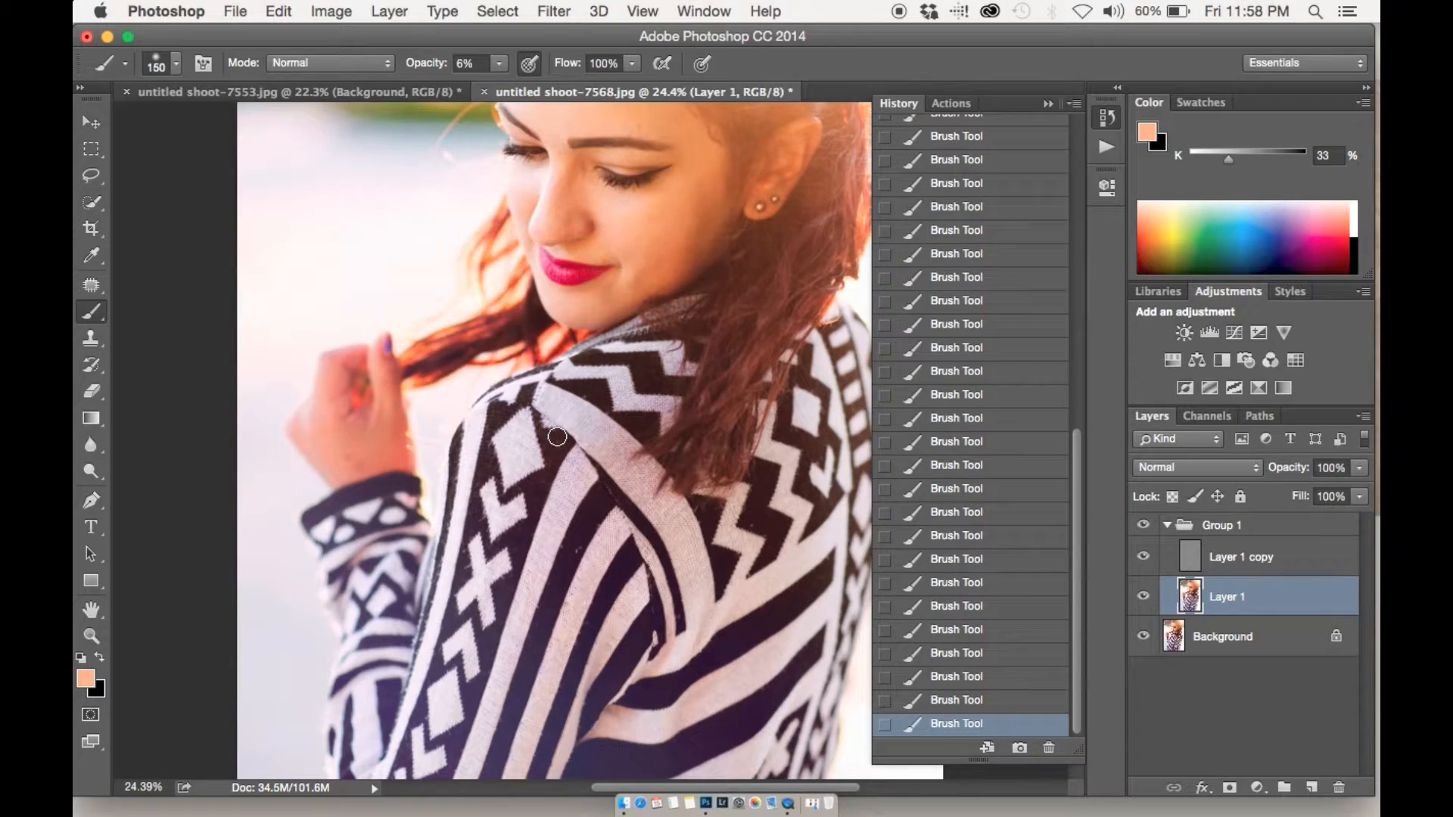
pyautogui.scroll(5, 558, 437)
pyautogui.scroll(10, 558, 436)
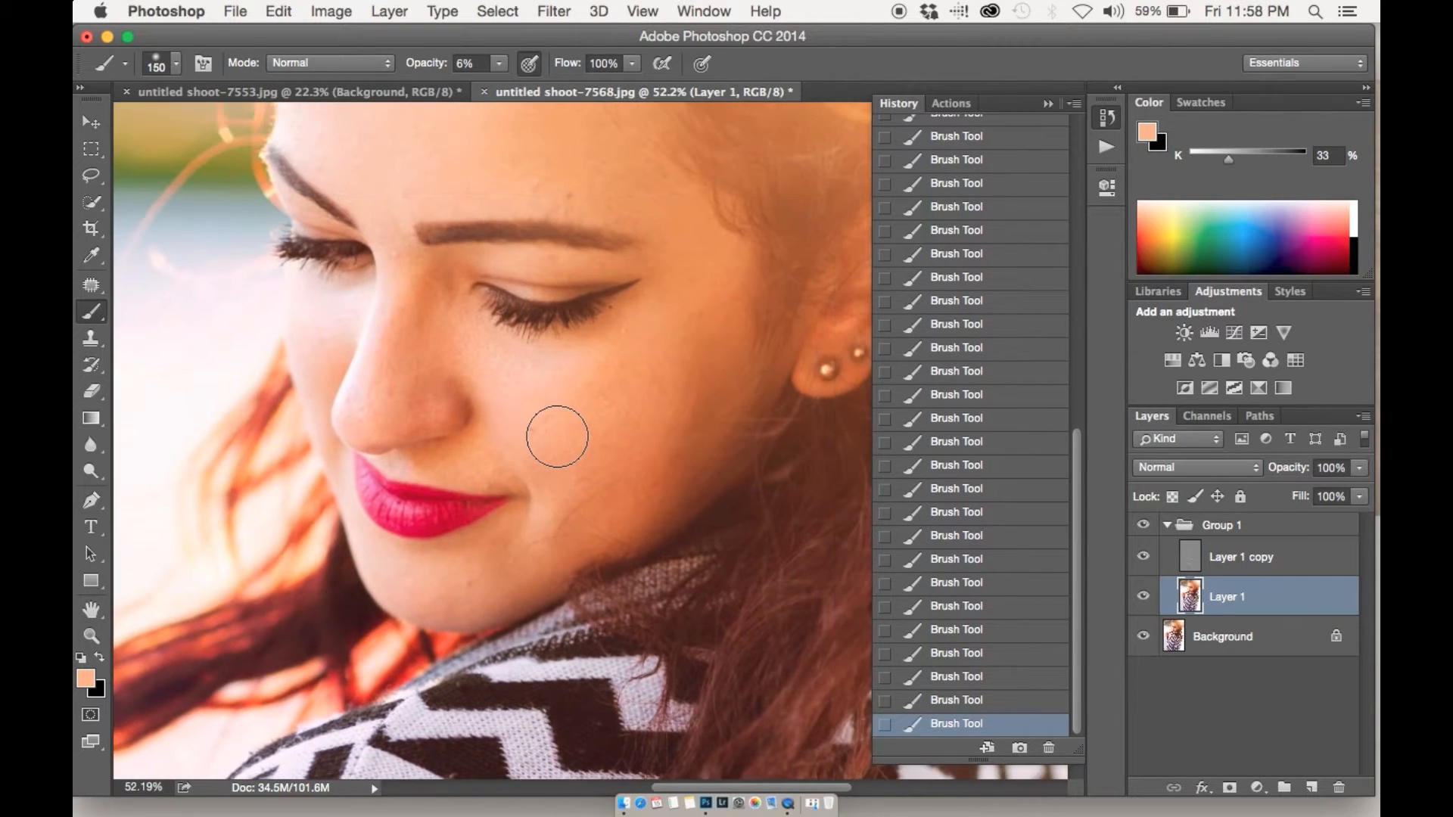
pyautogui.scroll(1, 557, 437)
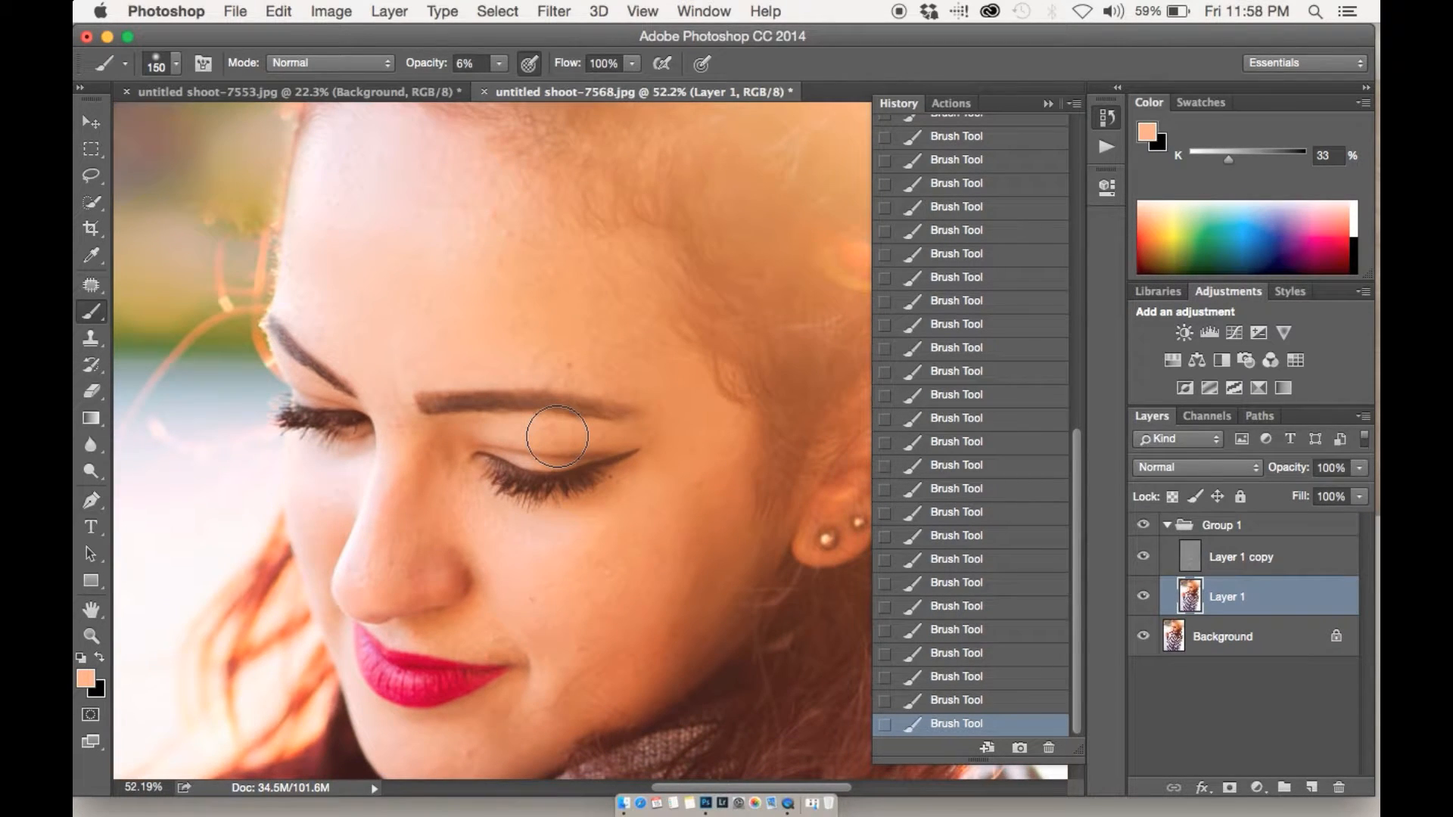
# Step: Switch to the Clone Stamp tool and reduce its brush size to 80 for work on the forehead
pyautogui.press('s')
pyautogui.scroll(4, 426, 386)
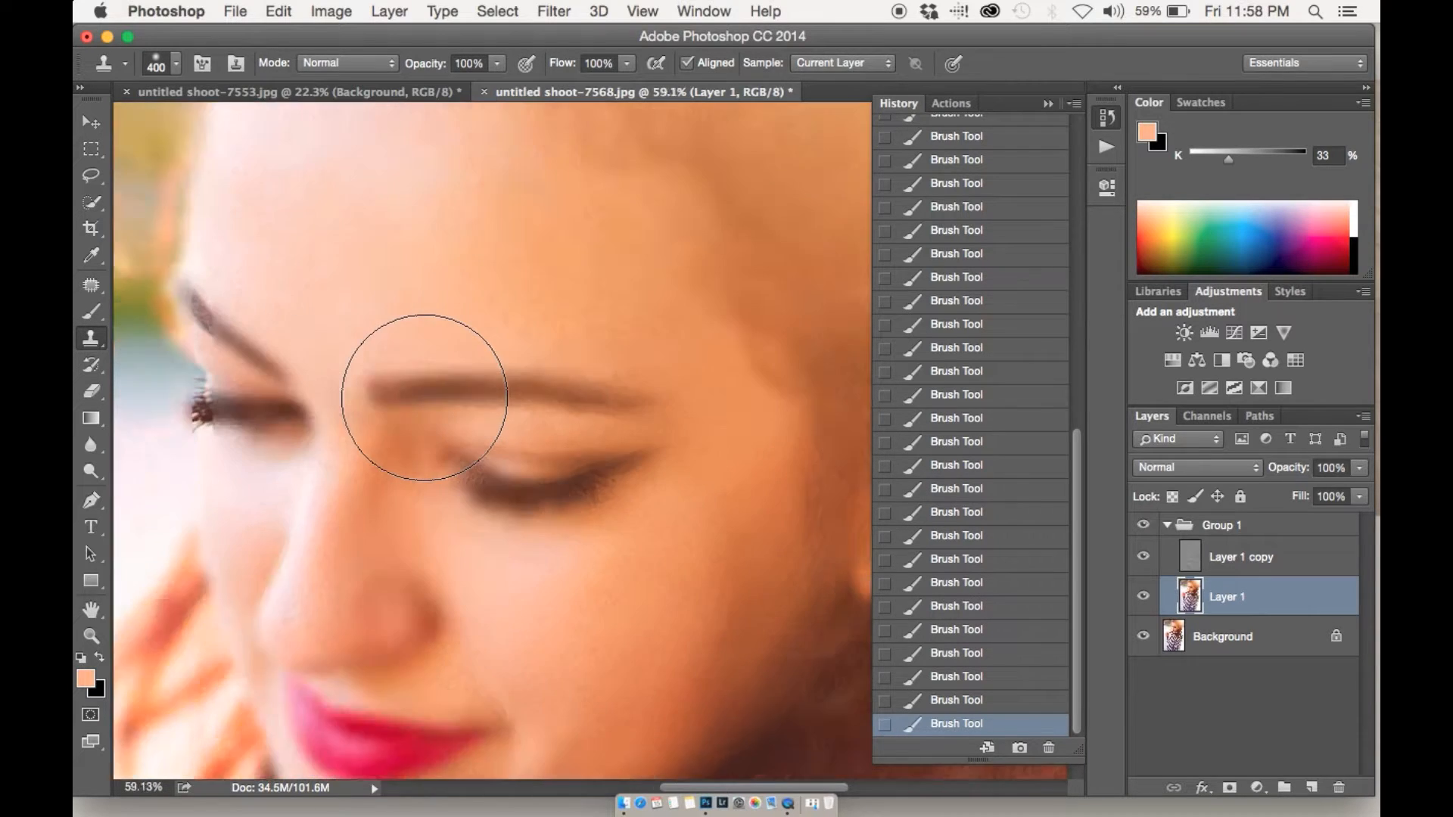
pyautogui.scroll(6, 425, 398)
pyautogui.press('[')
pyautogui.press('[')
pyautogui.press('[')
pyautogui.press('[')
pyautogui.press('[')
pyautogui.press('[')
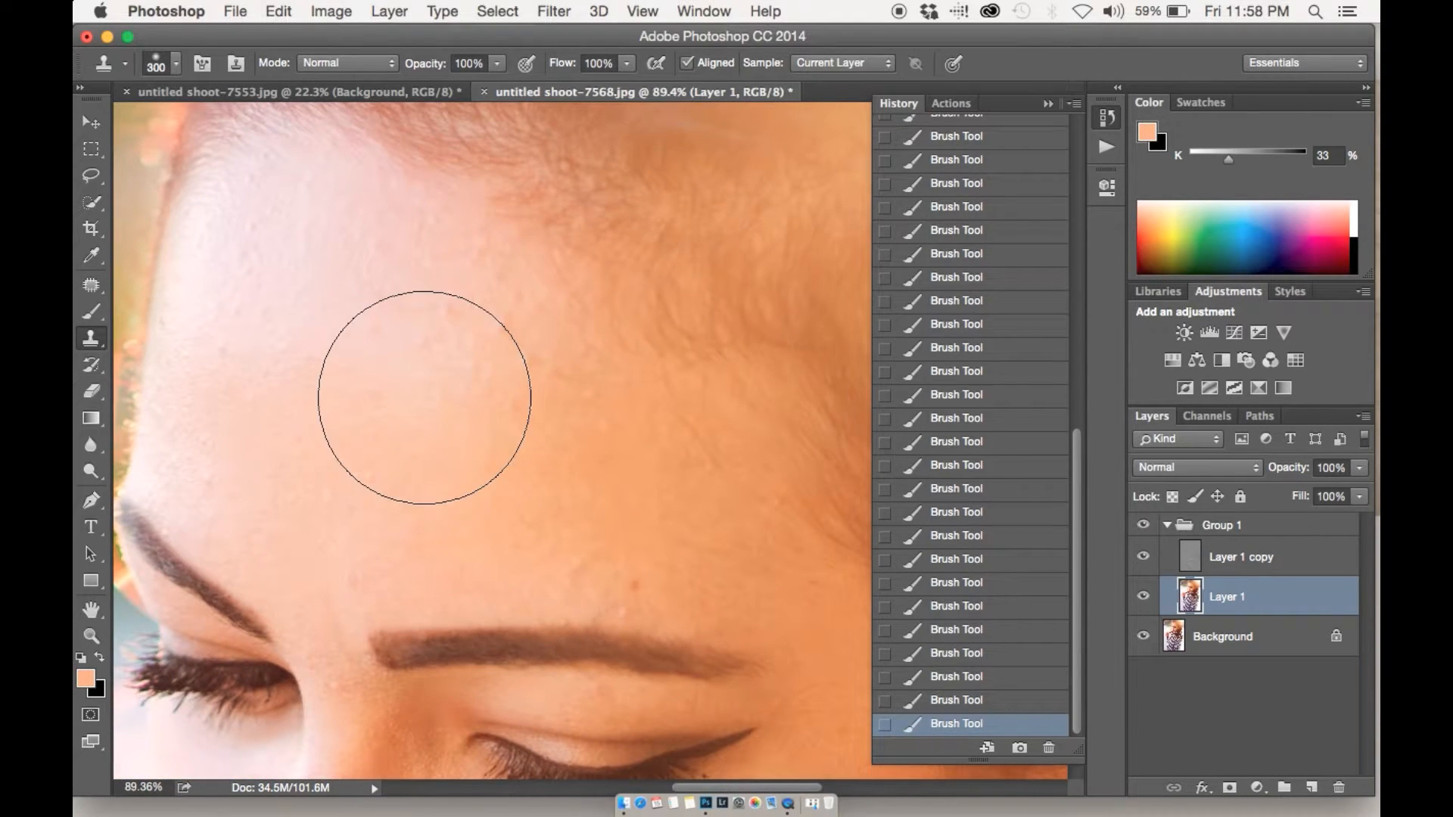
pyautogui.moveTo(480, 367)
pyautogui.mouseDown()
pyautogui.moveTo(475, 379)
pyautogui.moveTo(514, 358)
pyautogui.moveTo(518, 371)
pyautogui.mouseUp()
pyautogui.click(479, 383)
pyautogui.click(500, 351)
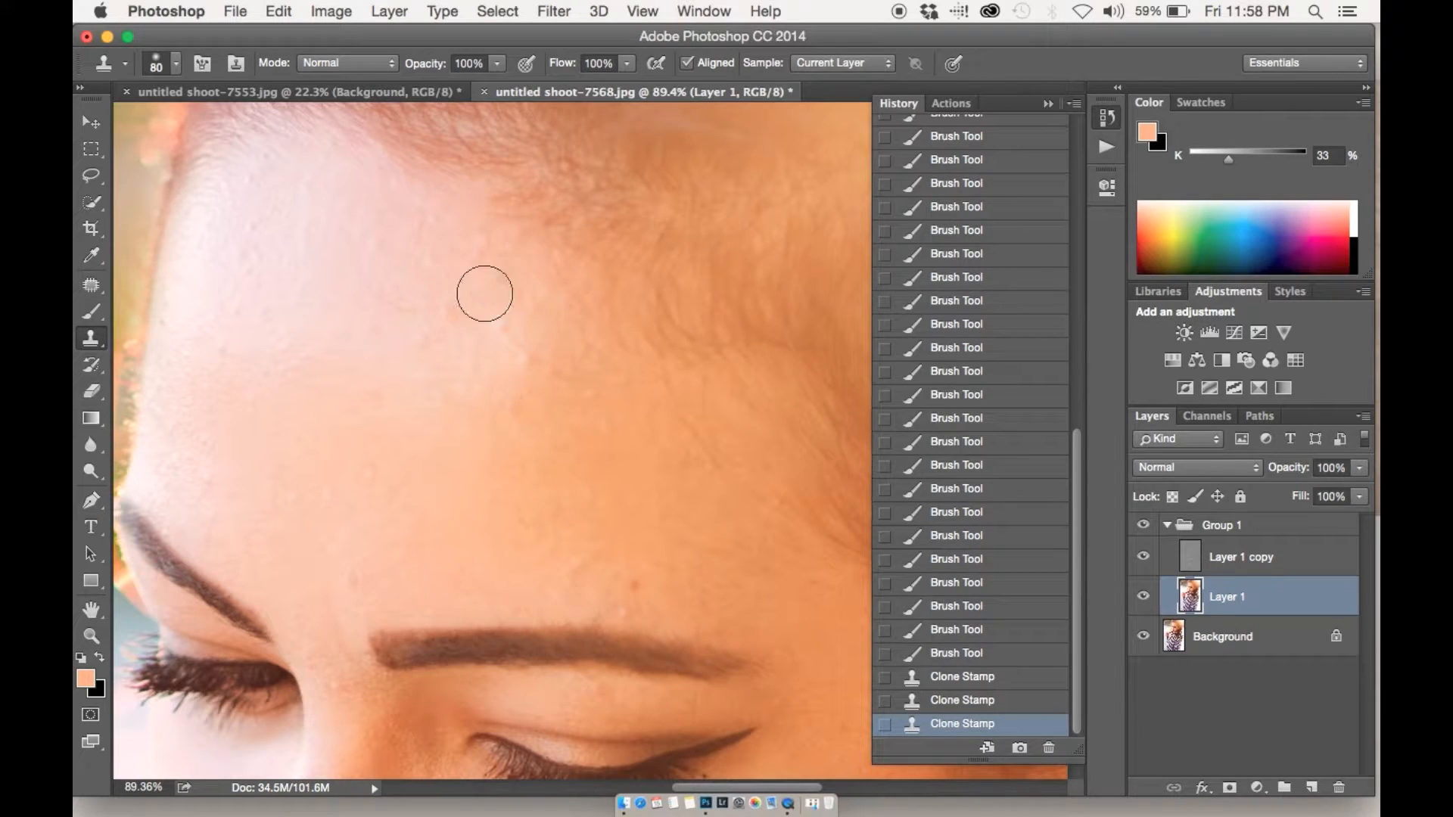
pyautogui.click(966, 702)
pyautogui.click(966, 656)
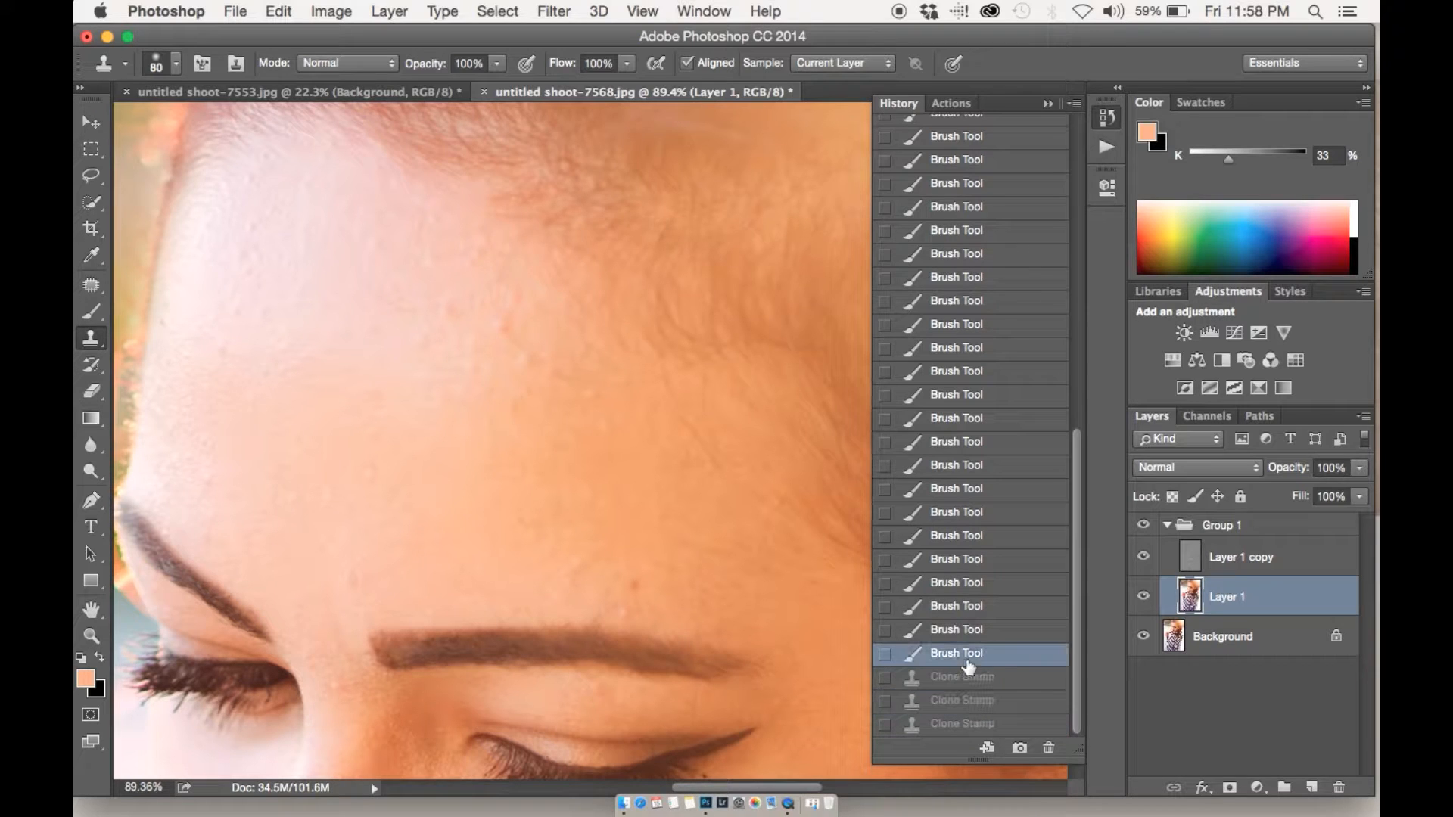
# Step: On Layer 1 copy, clone clean skin texture over the blemishes in the upper middle of the forehead
pyautogui.click(1196, 557)
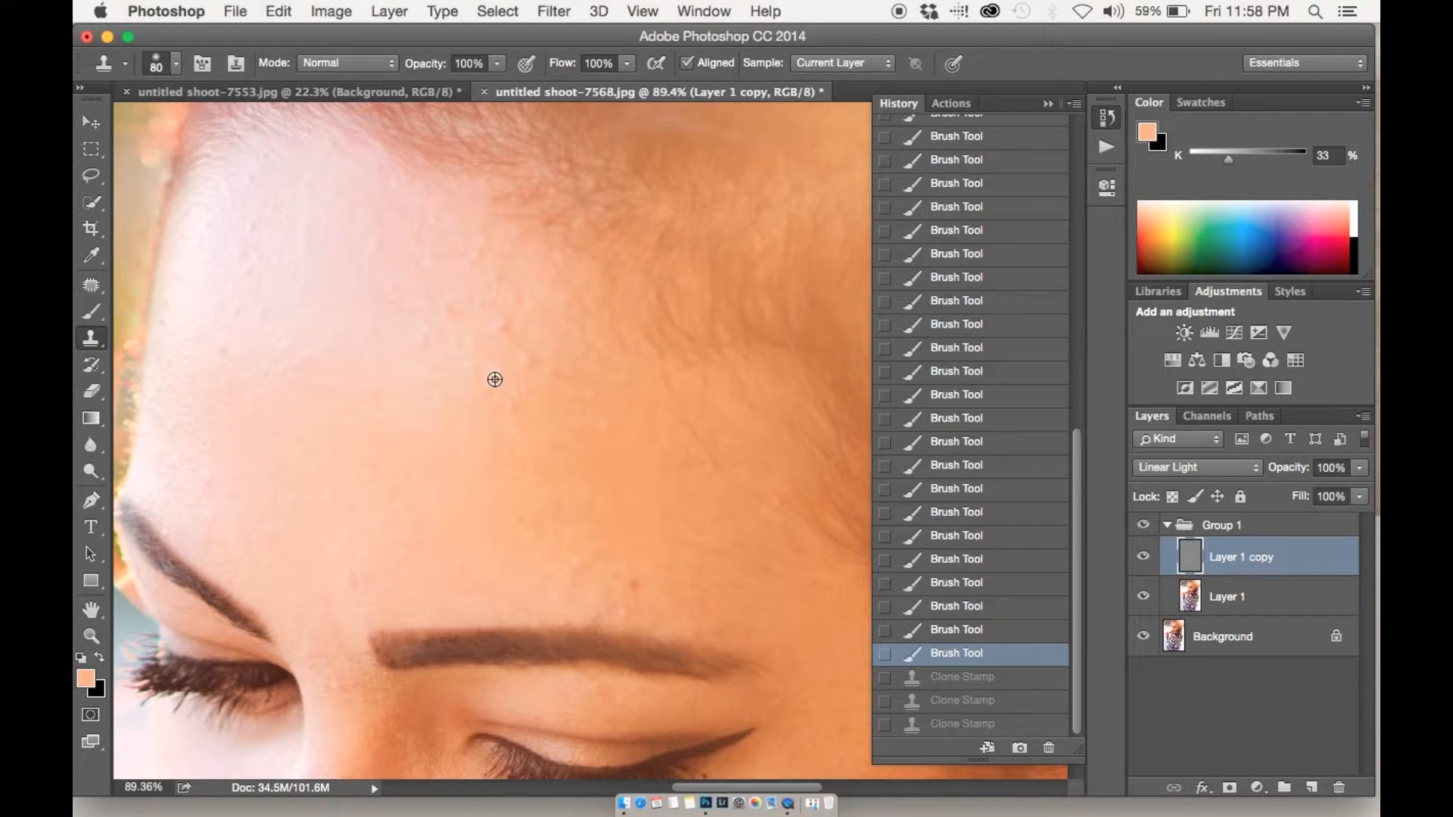
pyautogui.press('super+shift+z')
pyautogui.press('super+shift+z')
pyautogui.press('super+shift+z')
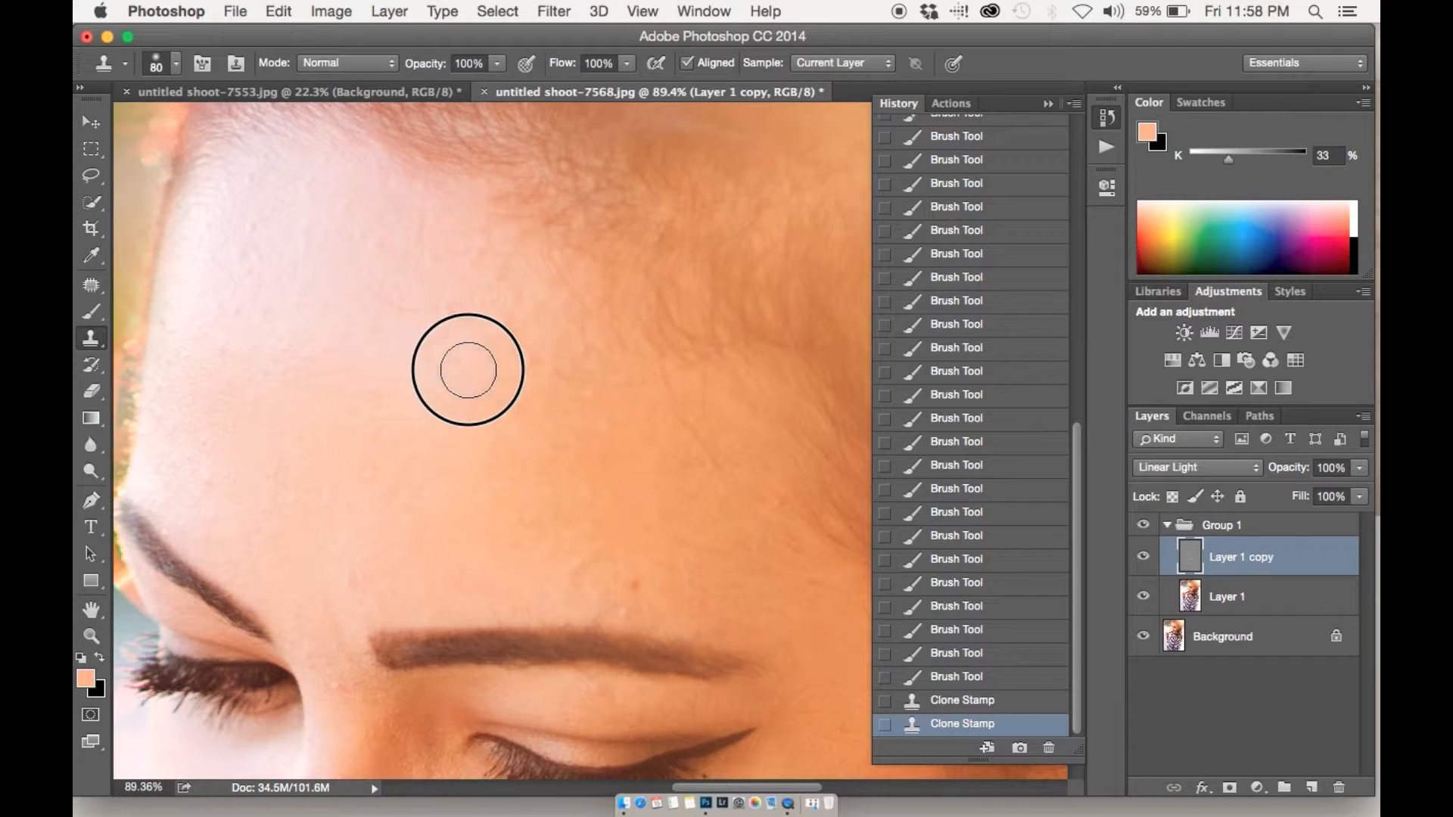
pyautogui.keyDown('alt'); pyautogui.click(486, 439); pyautogui.keyUp('alt')
pyautogui.click(507, 403)
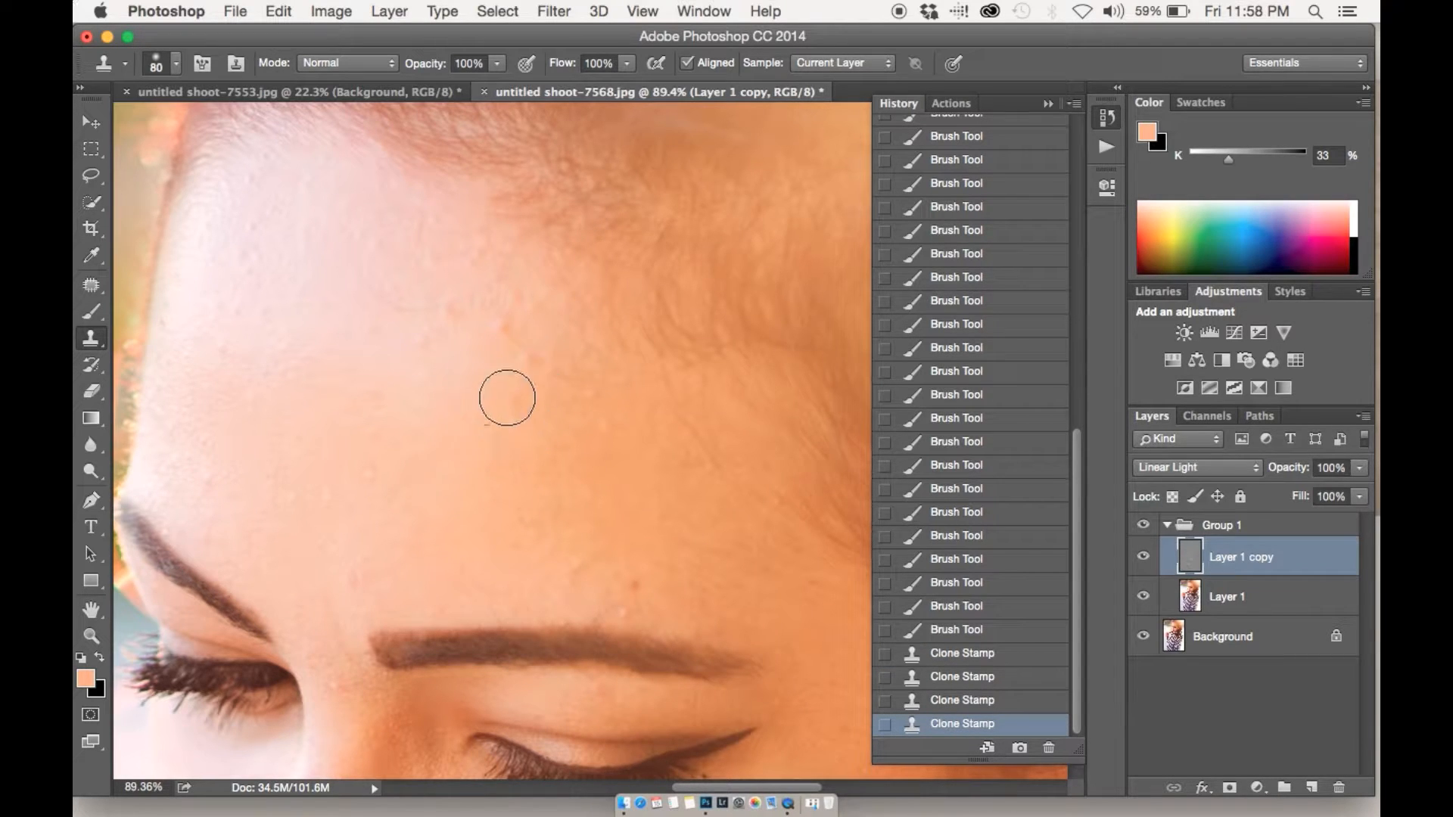
pyautogui.click(506, 336)
pyautogui.click(494, 323)
pyautogui.click(535, 373)
pyautogui.keyDown('alt'); pyautogui.click(470, 353); pyautogui.keyUp('alt')
pyautogui.click(445, 312)
pyautogui.click(426, 351)
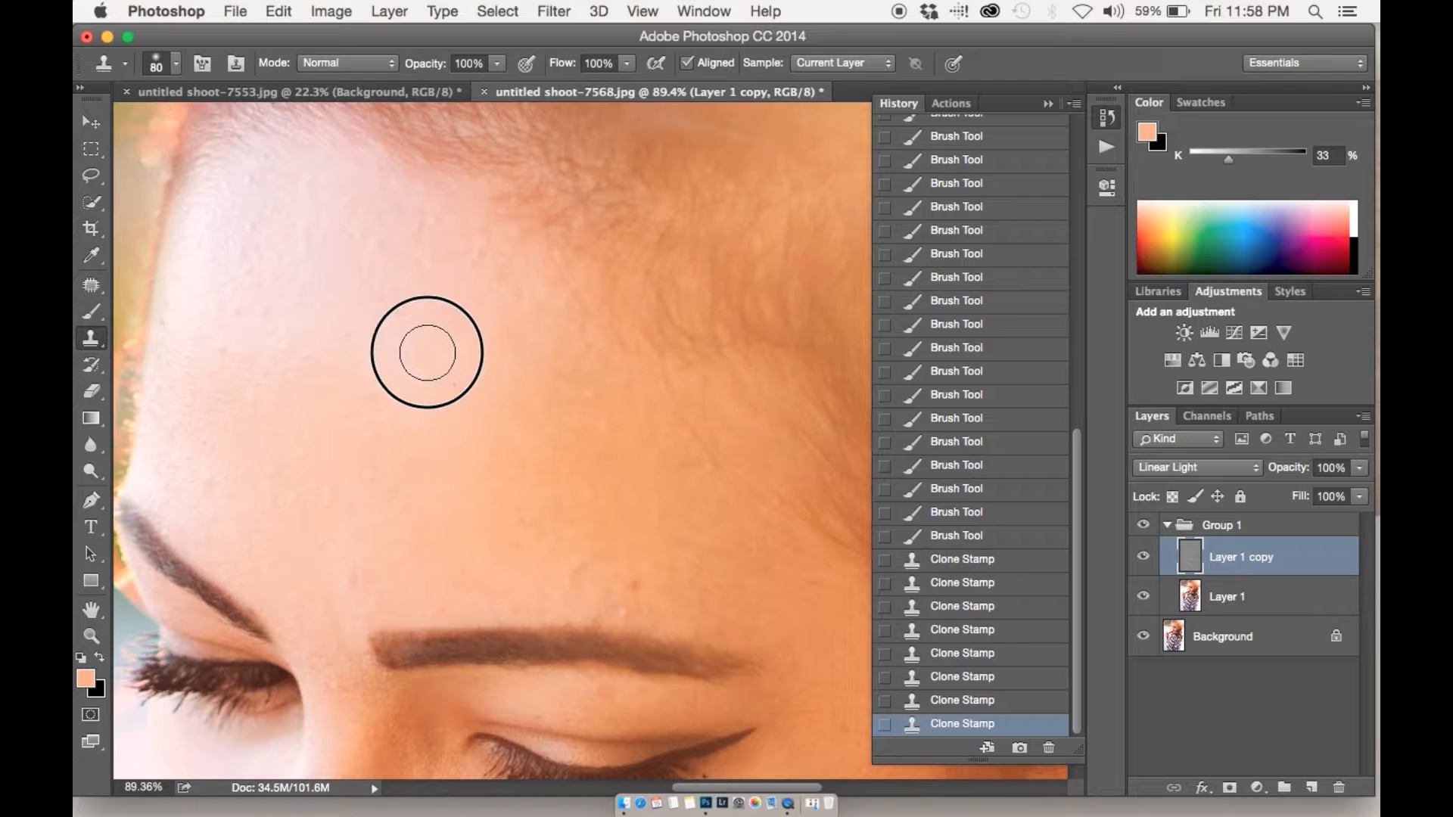
# Step: Sample smooth skin and clone it over the bumps on the lower forehead between and above the eyebrows
pyautogui.keyDown('alt'); pyautogui.click(376, 461); pyautogui.keyUp('alt')
pyautogui.click(383, 548)
pyautogui.click(406, 496)
pyautogui.click(366, 507)
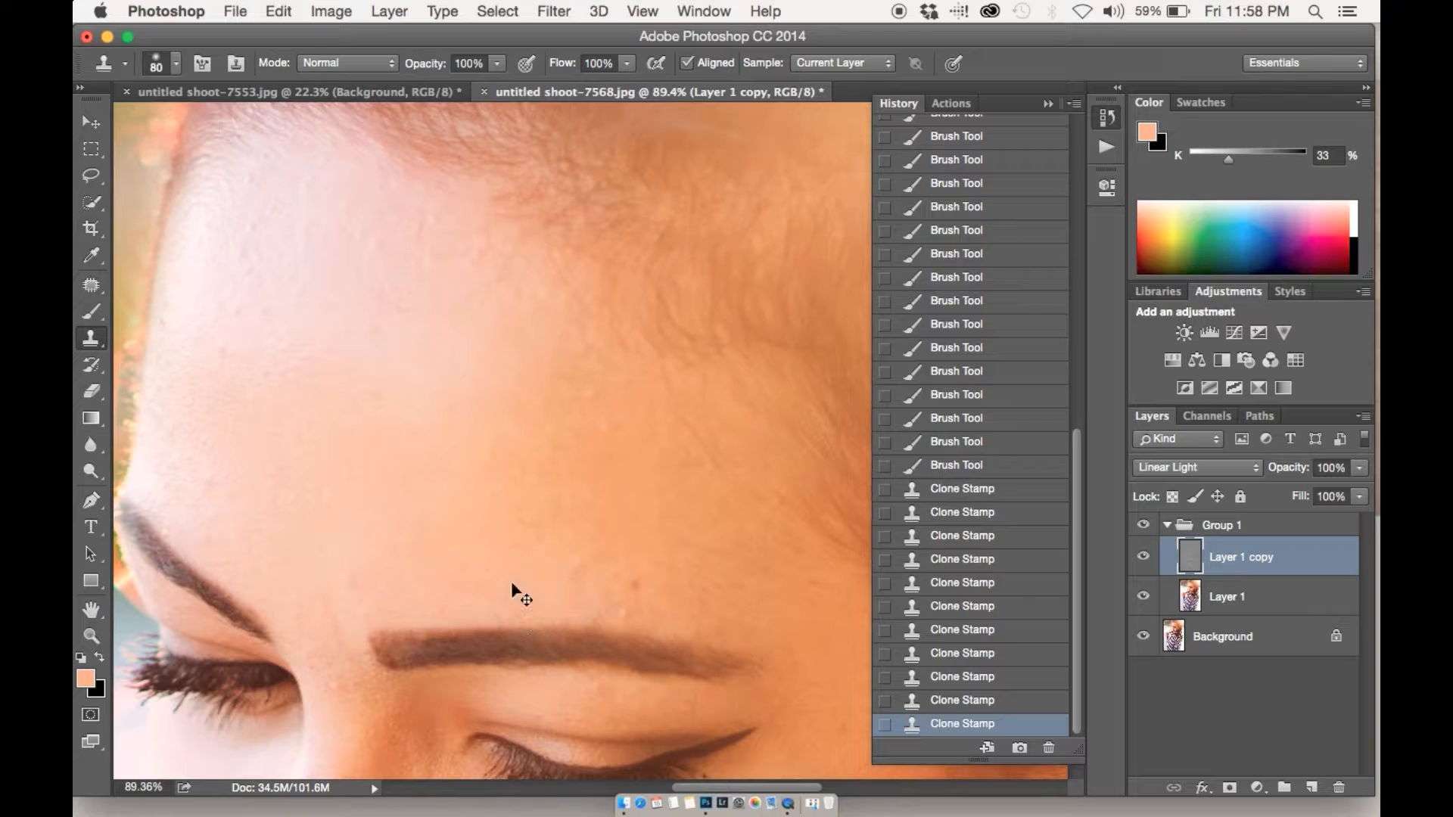
# Step: Clone clean skin texture over the small bumps on the brighter side of the forehead, resampling nearby skin as needed
pyautogui.moveTo(289, 419)
pyautogui.mouseDown()
pyautogui.moveTo(281, 360)
pyautogui.moveTo(263, 392)
pyautogui.moveTo(286, 358)
pyautogui.mouseUp()
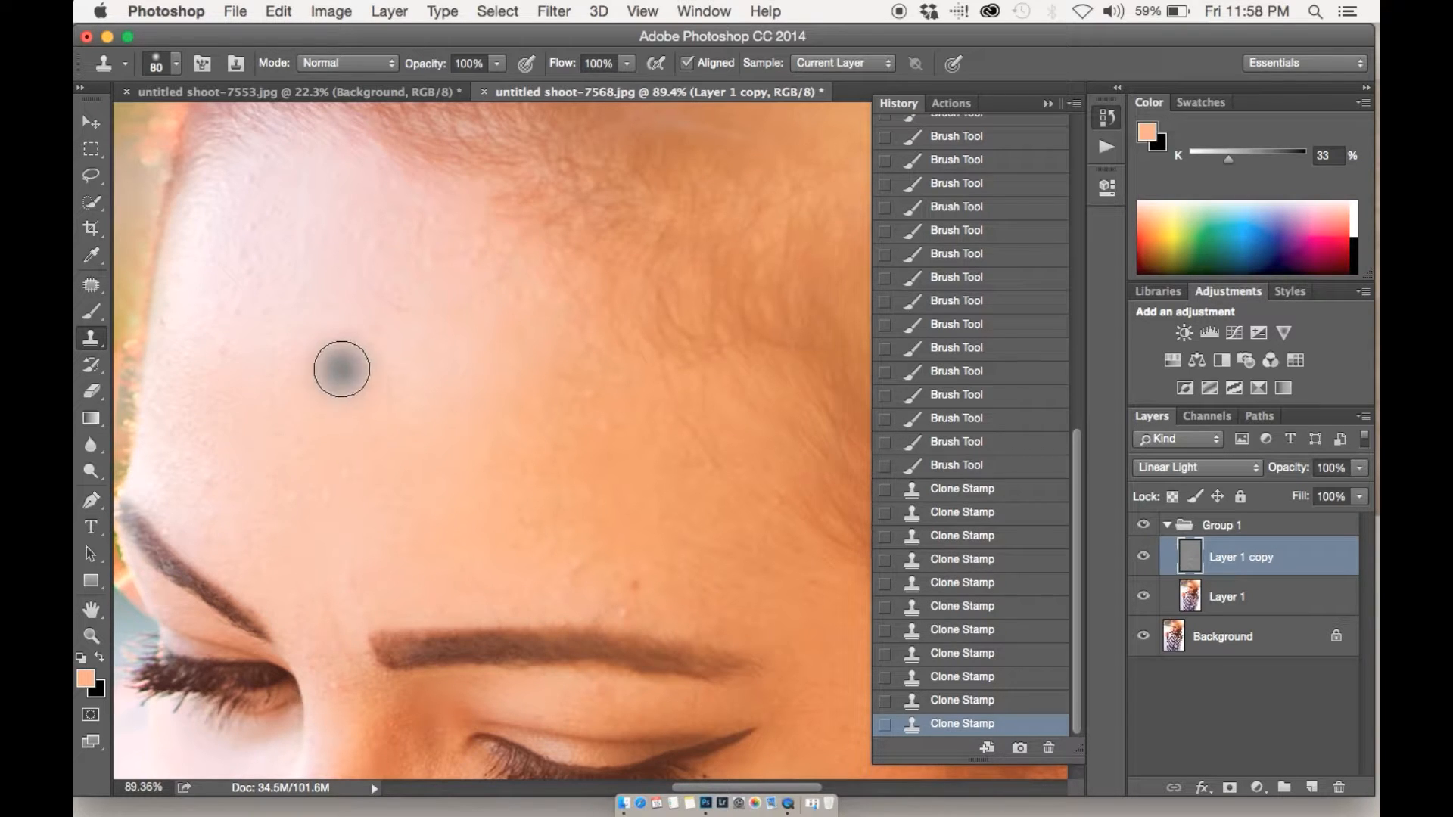
pyautogui.keyDown('alt'); pyautogui.click(430, 387); pyautogui.keyUp('alt')
pyautogui.moveTo(375, 313); pyautogui.dragTo(373, 370)
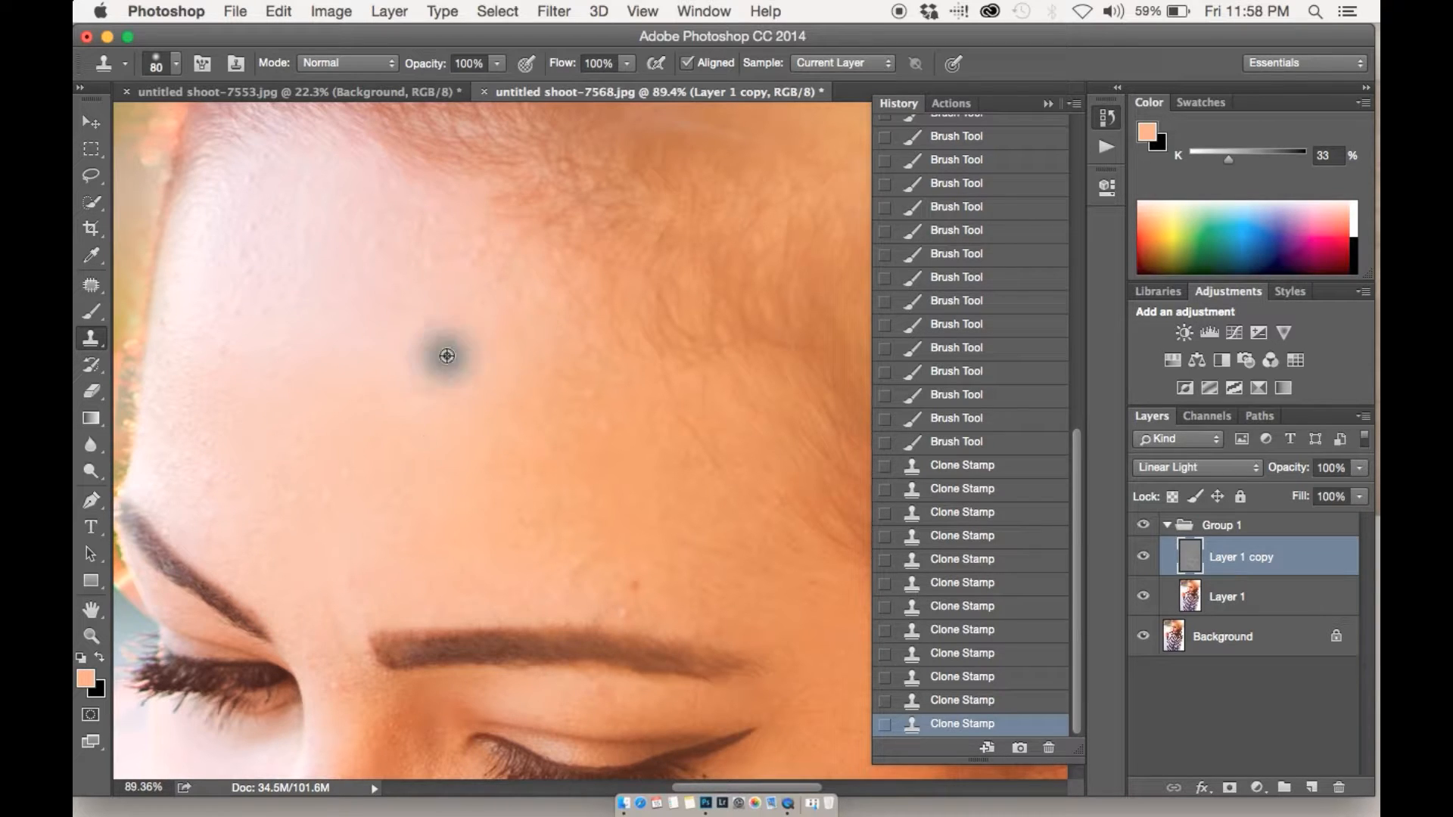
pyautogui.moveTo(325, 299)
pyautogui.mouseDown()
pyautogui.moveTo(298, 302)
pyautogui.moveTo(327, 359)
pyautogui.mouseUp()
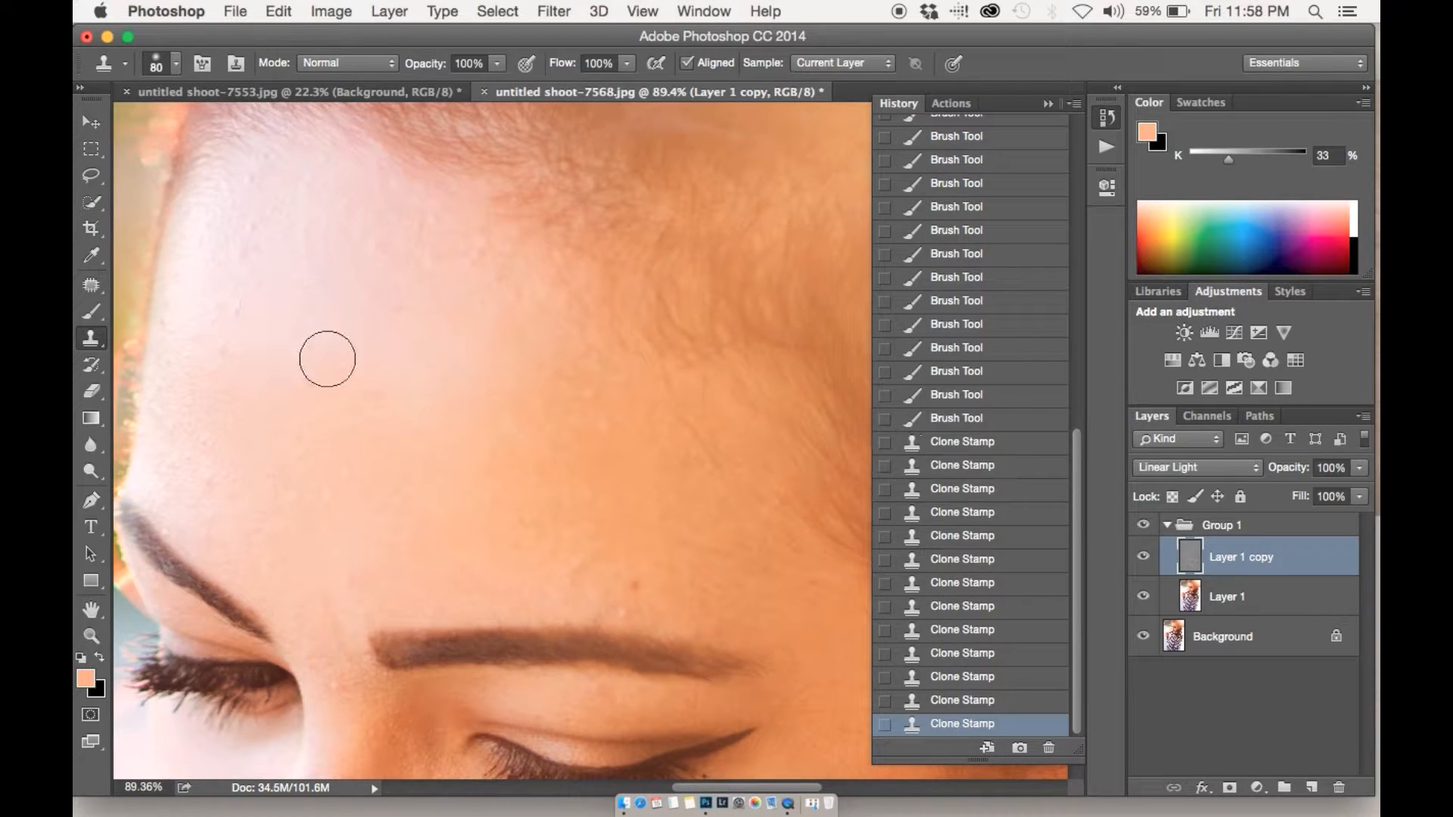
pyautogui.rightClick(422, 349)
pyautogui.keyDown('alt'); pyautogui.click(413, 355); pyautogui.keyUp('alt')
pyautogui.moveTo(234, 341)
pyautogui.mouseDown()
pyautogui.moveTo(265, 232)
pyautogui.moveTo(248, 336)
pyautogui.mouseUp()
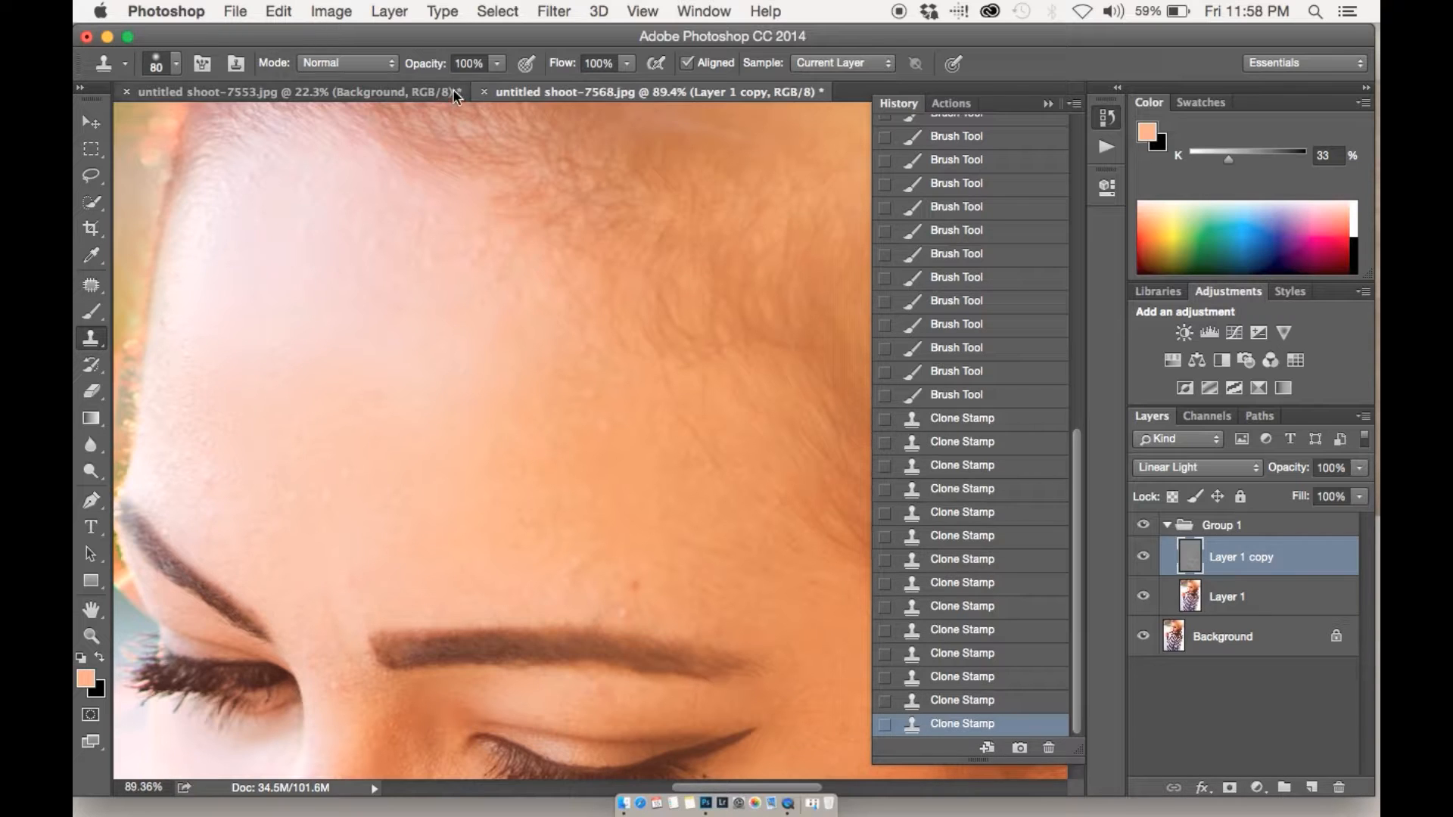
# Step: Lower the Clone Stamp opacity to 57% and smooth the texture along the outer bright edge of the forehead
pyautogui.moveTo(430, 64); pyautogui.dragTo(390, 63)
pyautogui.moveTo(226, 371)
pyautogui.mouseDown()
pyautogui.moveTo(222, 475)
pyautogui.moveTo(210, 415)
pyautogui.mouseUp()
pyautogui.moveTo(210, 415)
pyautogui.mouseDown()
pyautogui.moveTo(206, 522)
pyautogui.moveTo(296, 475)
pyautogui.moveTo(274, 406)
pyautogui.moveTo(267, 461)
pyautogui.mouseUp()
pyautogui.moveTo(275, 350)
pyautogui.mouseDown()
pyautogui.moveTo(206, 381)
pyautogui.moveTo(201, 343)
pyautogui.mouseUp()
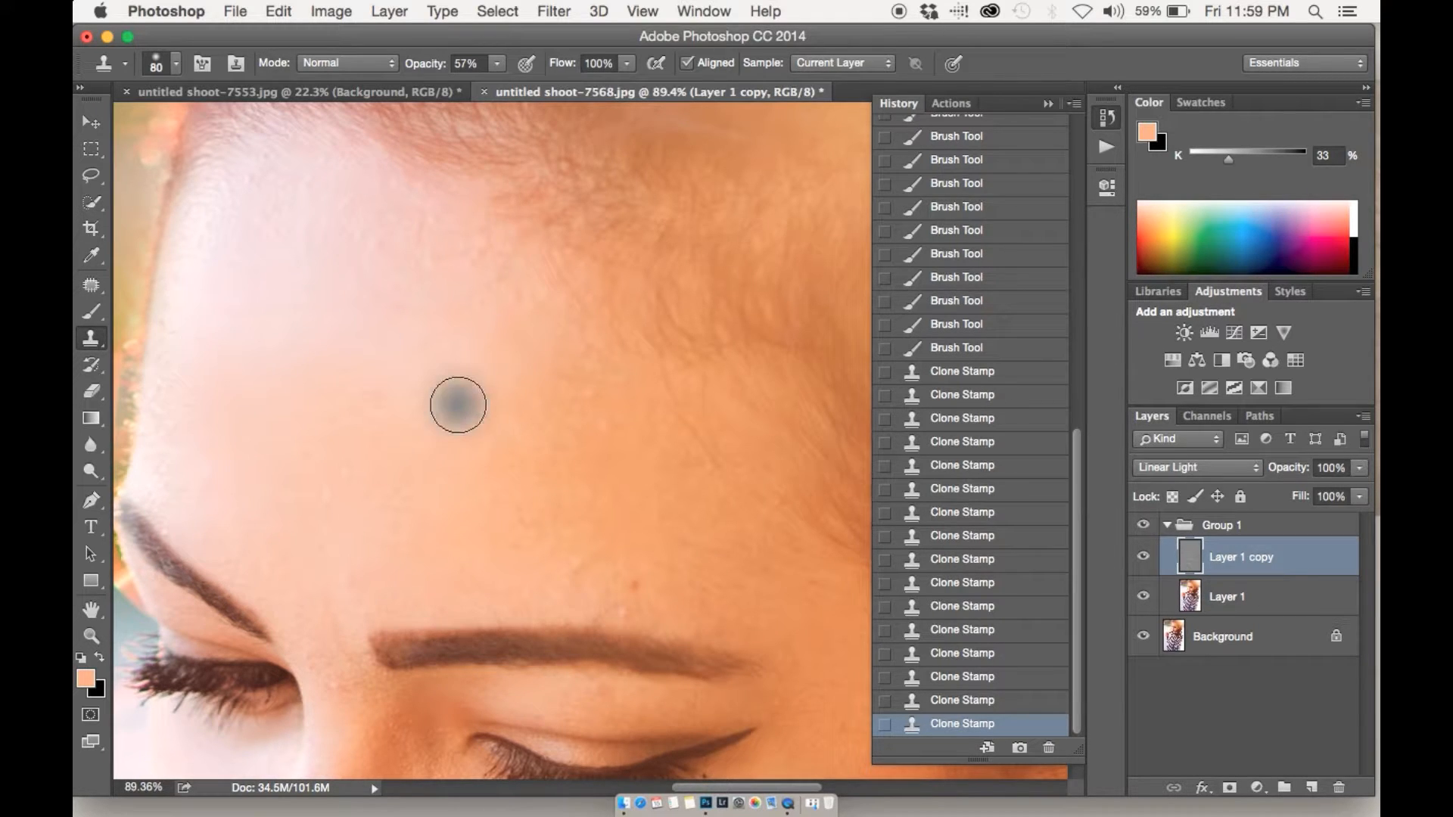
# Step: Clone smooth forehead texture down to the red spot above the fully visible eyebrow
pyautogui.scroll(-1, 458, 405)
pyautogui.scroll(-2, 457, 405)
pyautogui.hscroll(3, 458, 405)
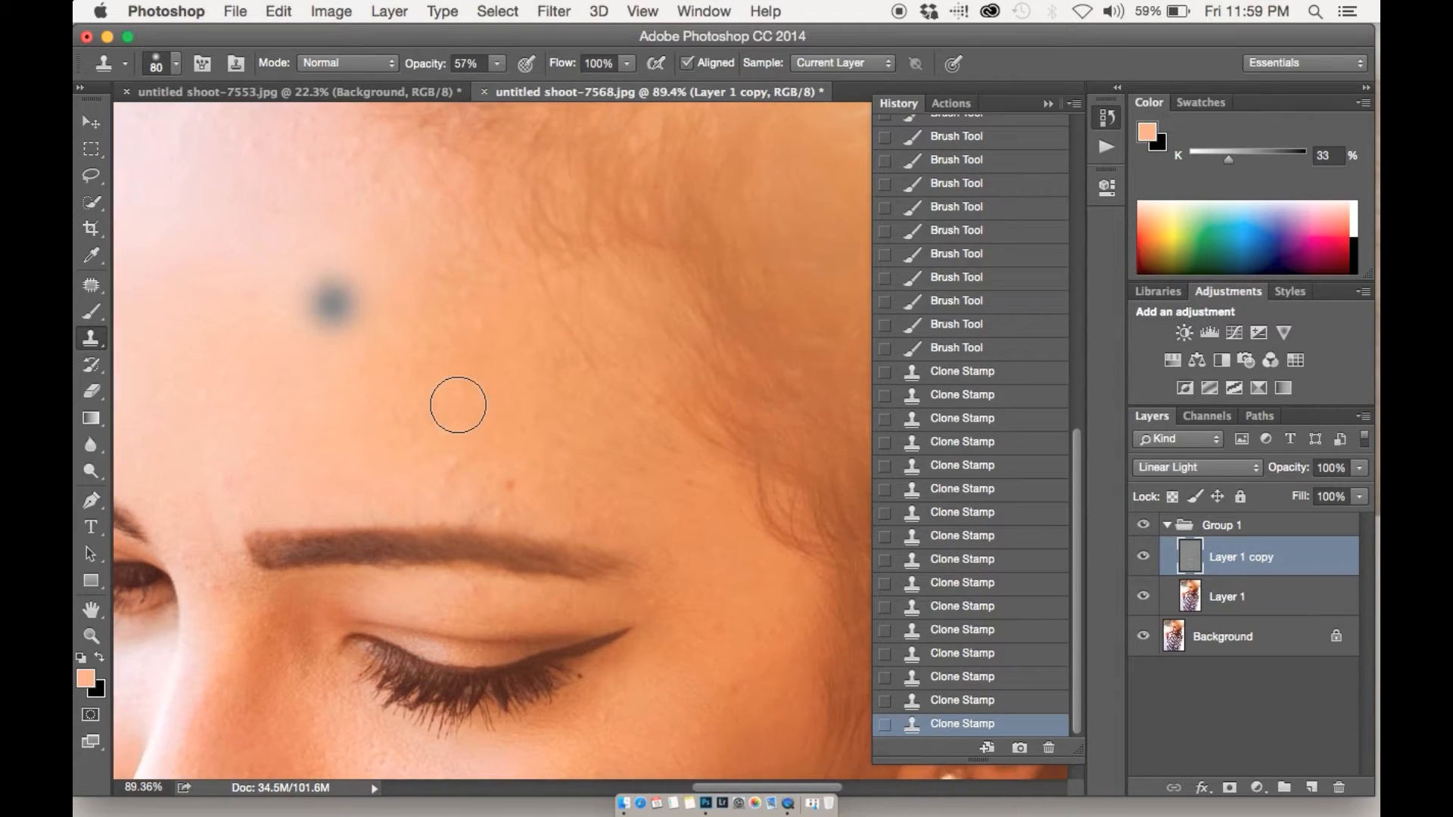
pyautogui.keyDown('alt'); pyautogui.click(355, 321); pyautogui.keyUp('alt')
pyautogui.moveTo(451, 319)
pyautogui.mouseDown()
pyautogui.moveTo(477, 333)
pyautogui.moveTo(403, 348)
pyautogui.moveTo(405, 310)
pyautogui.moveTo(415, 408)
pyautogui.moveTo(470, 435)
pyautogui.moveTo(392, 427)
pyautogui.moveTo(495, 473)
pyautogui.moveTo(459, 473)
pyautogui.moveTo(505, 470)
pyautogui.mouseUp()
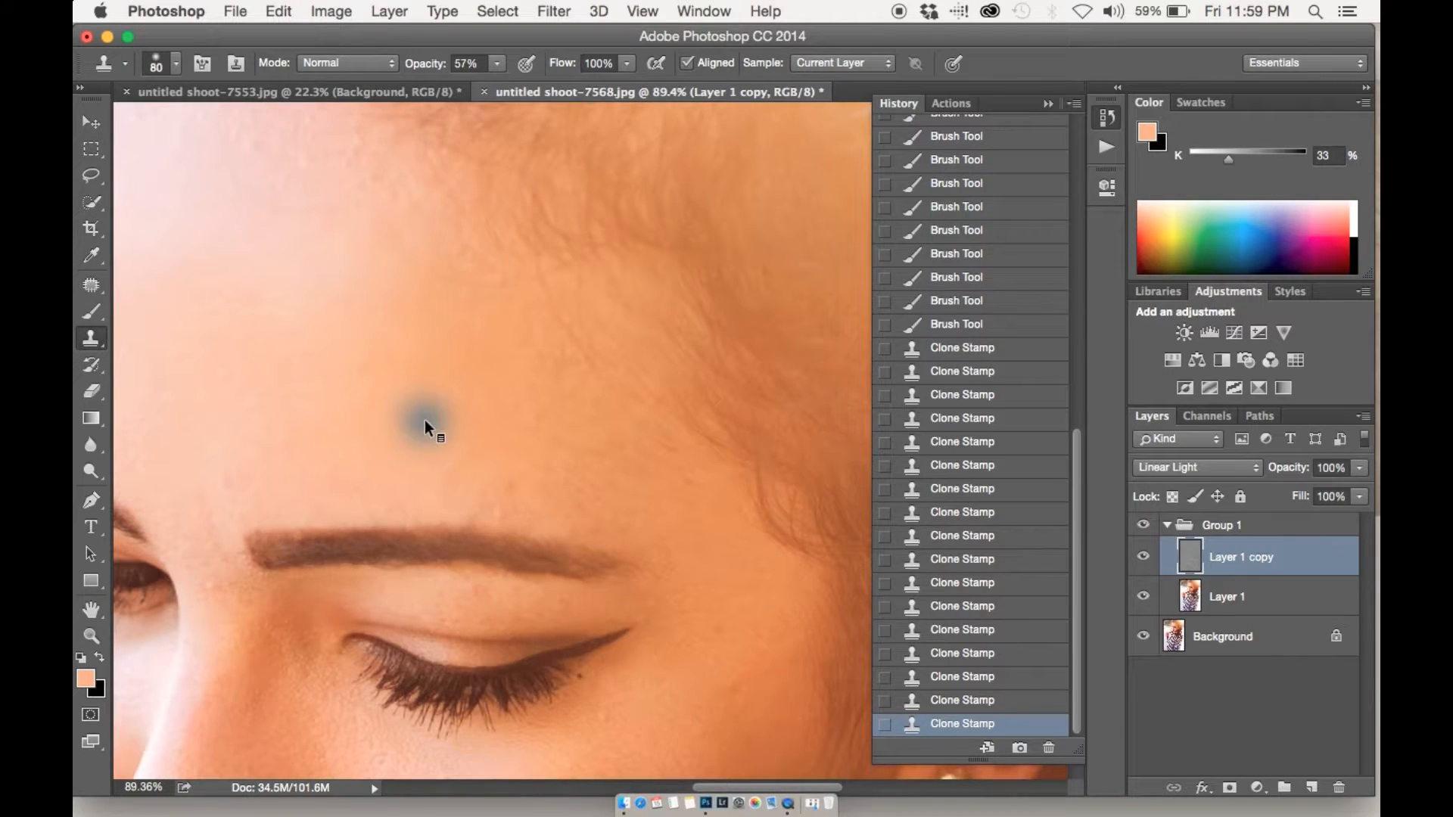
# Step: Clone clean texture over the remaining rough skin across the upper forehead and between the eyebrows
pyautogui.hscroll(-5, 424, 420)
pyautogui.scroll(3, 431, 401)
pyautogui.keyDown('alt'); pyautogui.click(508, 311); pyautogui.keyUp('alt')
pyautogui.moveTo(497, 279)
pyautogui.mouseDown()
pyautogui.moveTo(415, 245)
pyautogui.moveTo(447, 251)
pyautogui.moveTo(548, 339)
pyautogui.mouseUp()
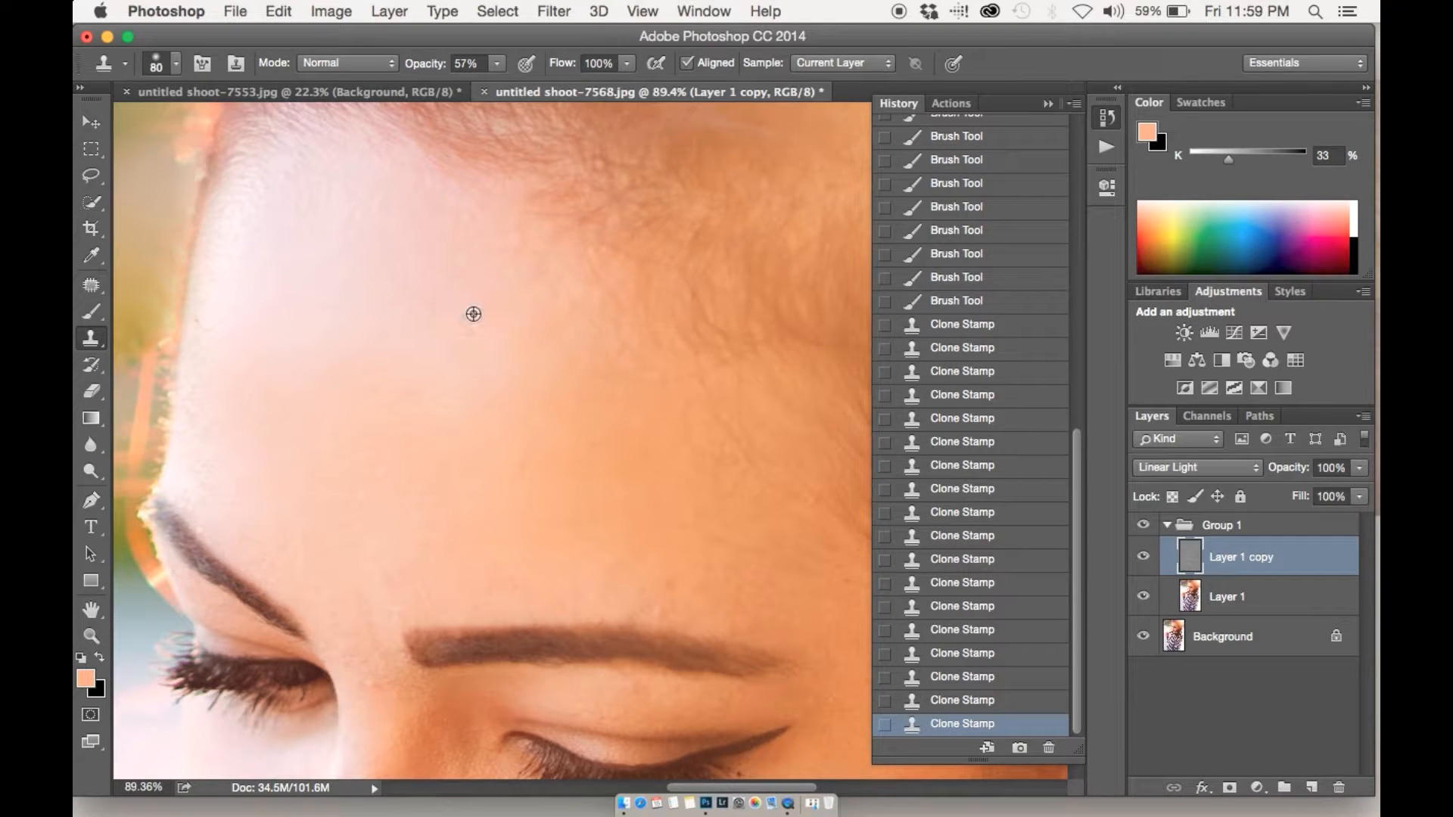
pyautogui.moveTo(465, 321)
pyautogui.mouseDown()
pyautogui.moveTo(406, 224)
pyautogui.moveTo(378, 222)
pyautogui.moveTo(389, 282)
pyautogui.moveTo(365, 243)
pyautogui.moveTo(469, 264)
pyautogui.moveTo(336, 178)
pyautogui.moveTo(262, 239)
pyautogui.moveTo(237, 396)
pyautogui.mouseUp()
pyautogui.scroll(-5, 237, 389)
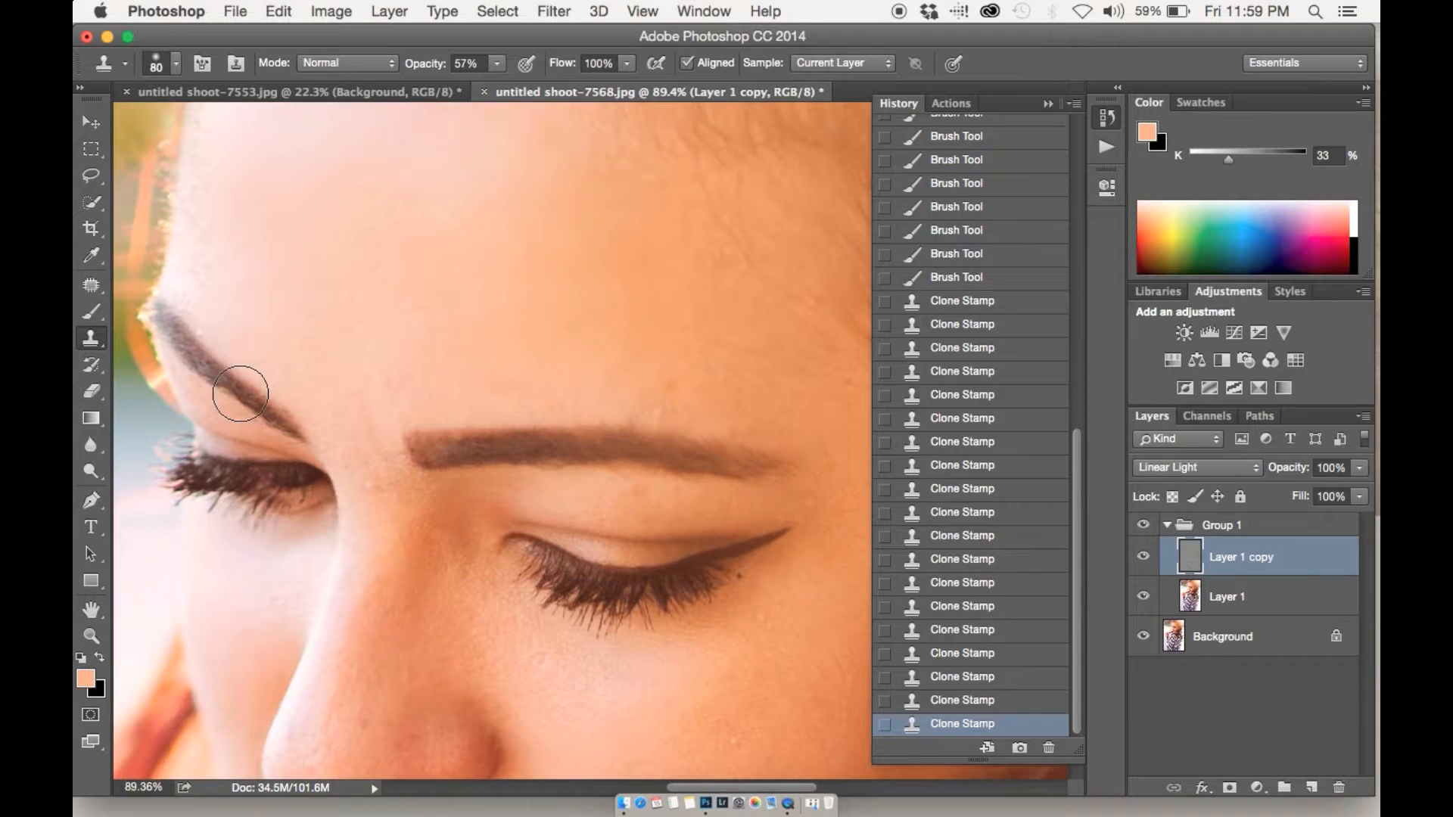
pyautogui.moveTo(370, 359)
pyautogui.mouseDown()
pyautogui.moveTo(379, 461)
pyautogui.moveTo(359, 457)
pyautogui.moveTo(324, 334)
pyautogui.mouseUp()
# Step: Clone smooth skin texture over the uneven area beneath the eye and beside the nose
pyautogui.scroll(-5, 461, 314)
pyautogui.hscroll(3, 461, 314)
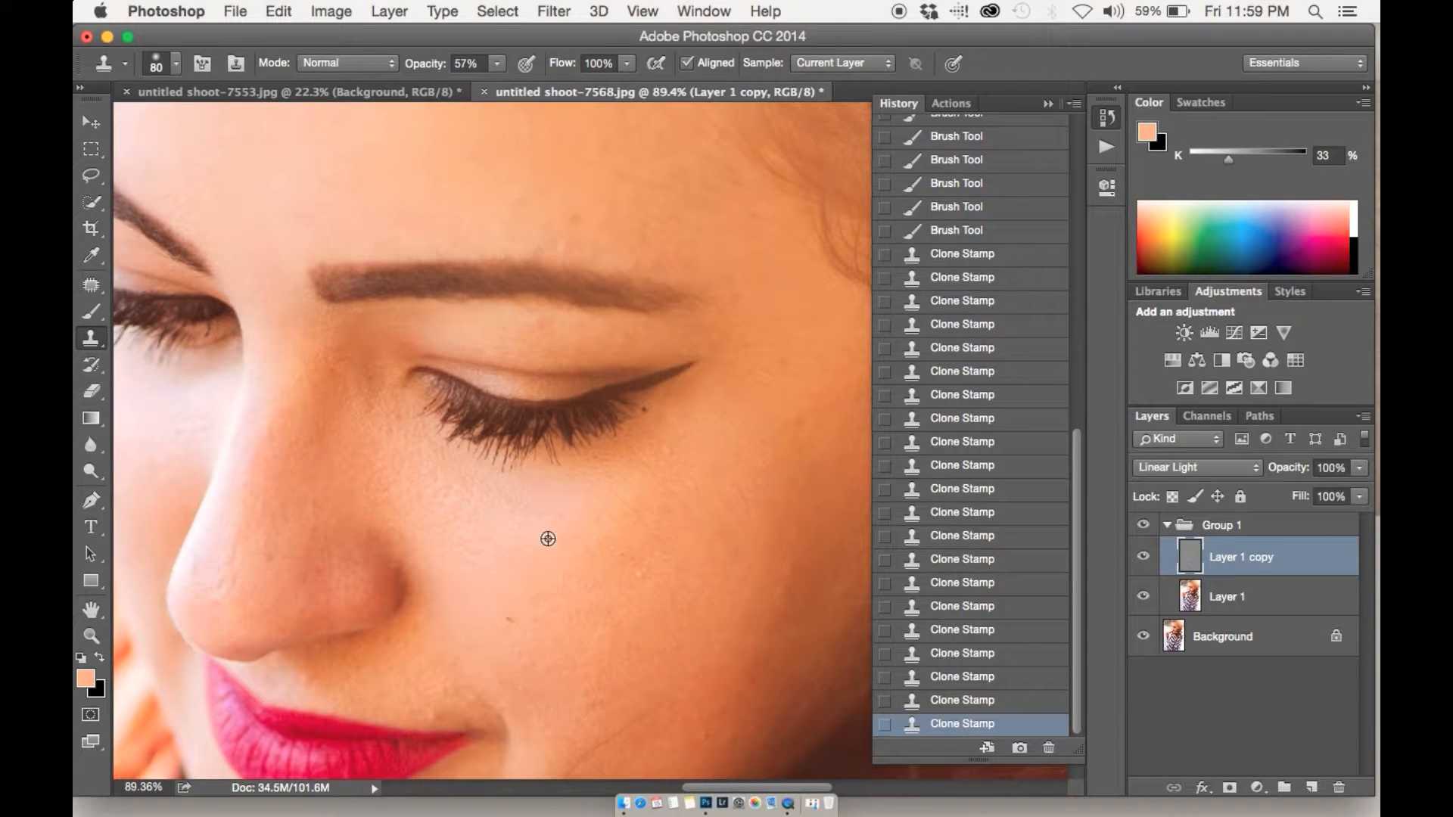
pyautogui.keyDown('alt'); pyautogui.click(524, 575); pyautogui.keyUp('alt')
pyautogui.moveTo(496, 522)
pyautogui.mouseDown()
pyautogui.moveTo(397, 475)
pyautogui.moveTo(469, 518)
pyautogui.moveTo(557, 534)
pyautogui.moveTo(507, 525)
pyautogui.moveTo(399, 445)
pyautogui.mouseUp()
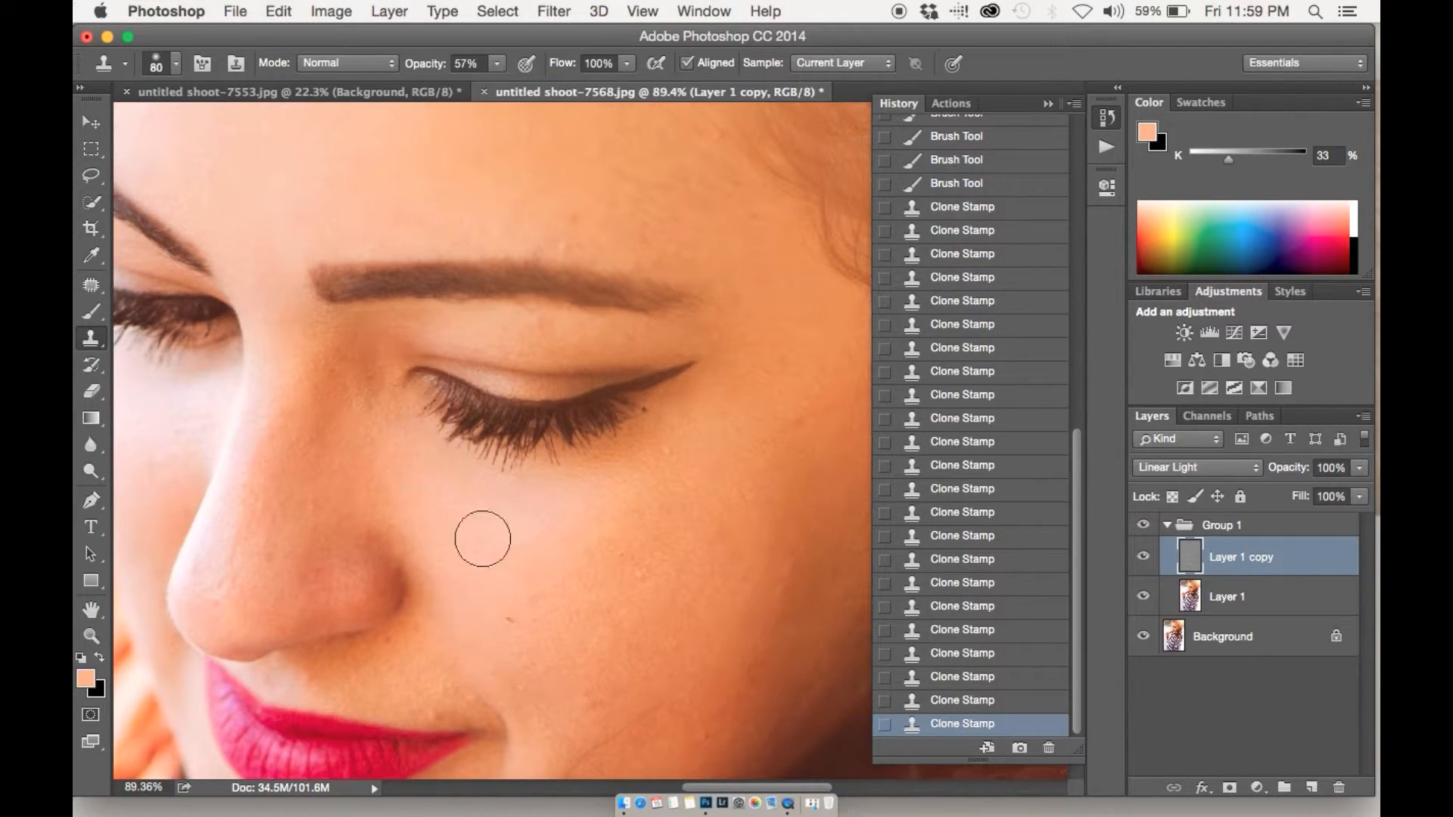
pyautogui.keyDown('alt'); pyautogui.click(452, 558); pyautogui.keyUp('alt')
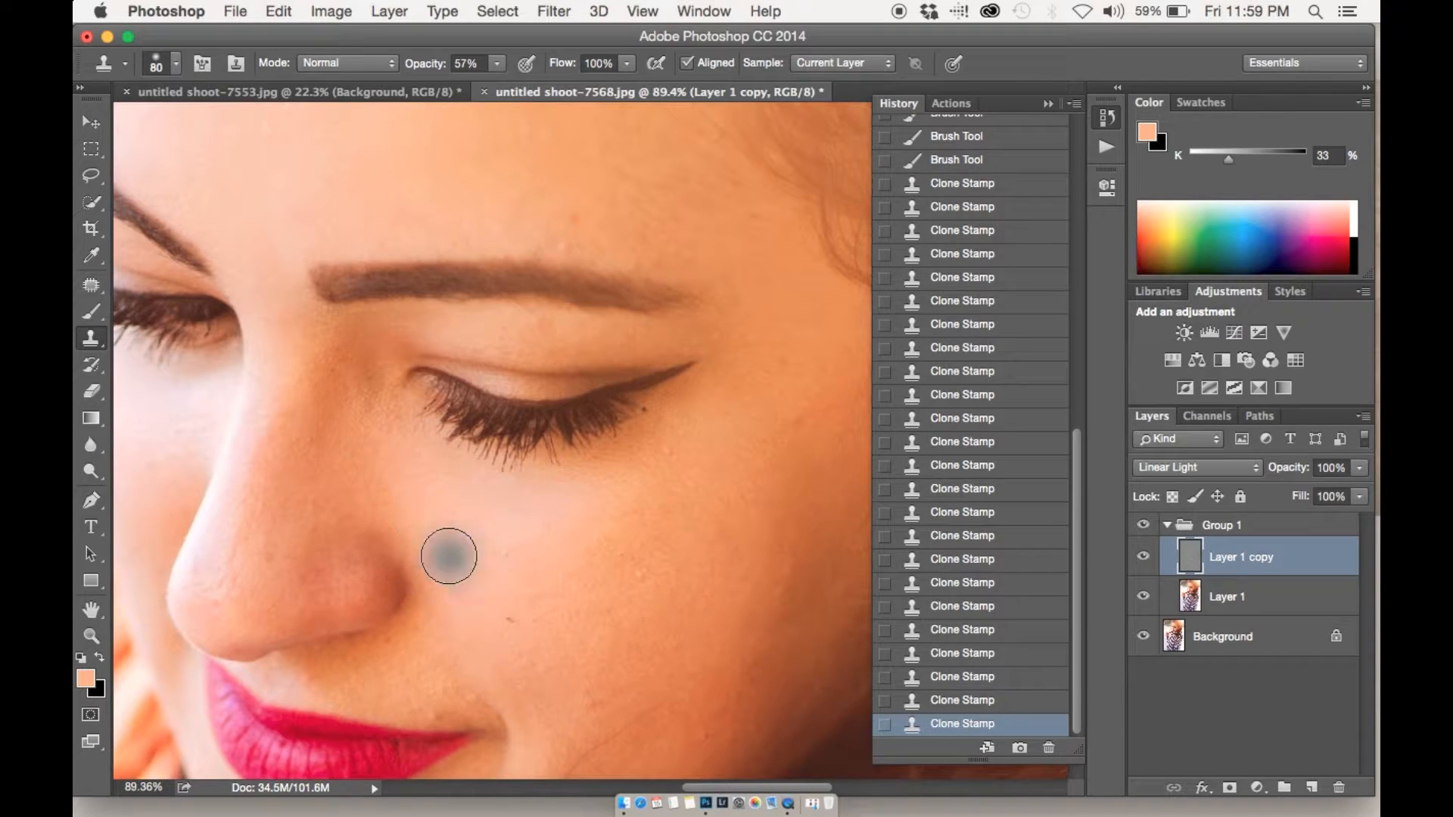
pyautogui.click(427, 486)
# Step: Sample clean cheek texture and clone it over the blemishes on the side and tip of the nose
pyautogui.scroll(-3, 428, 486)
pyautogui.hscroll(2, 428, 486)
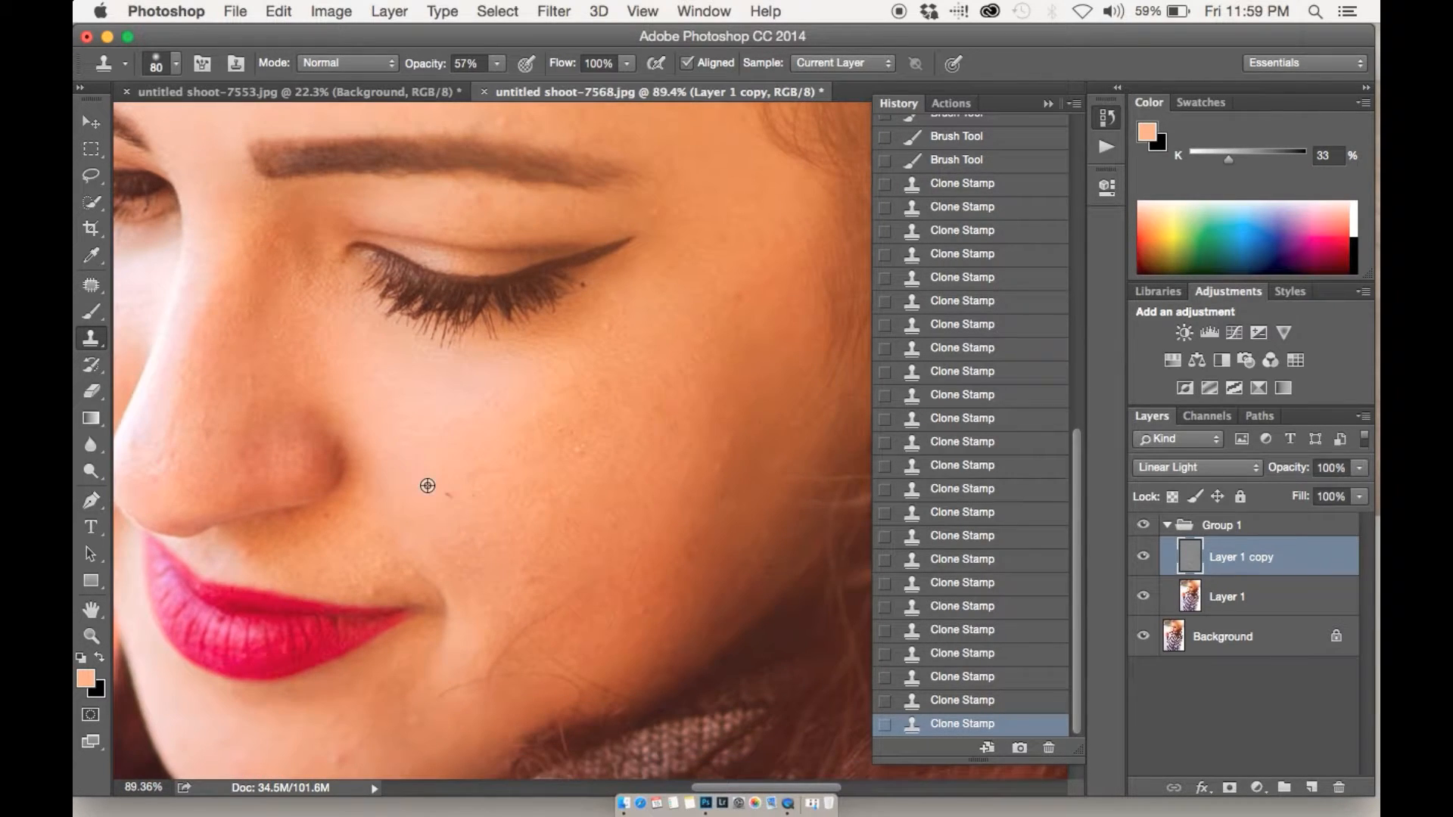
pyautogui.keyDown('alt'); pyautogui.click(403, 417); pyautogui.keyUp('alt')
pyautogui.moveTo(171, 469)
pyautogui.mouseDown()
pyautogui.moveTo(196, 402)
pyautogui.moveTo(201, 454)
pyautogui.mouseUp()
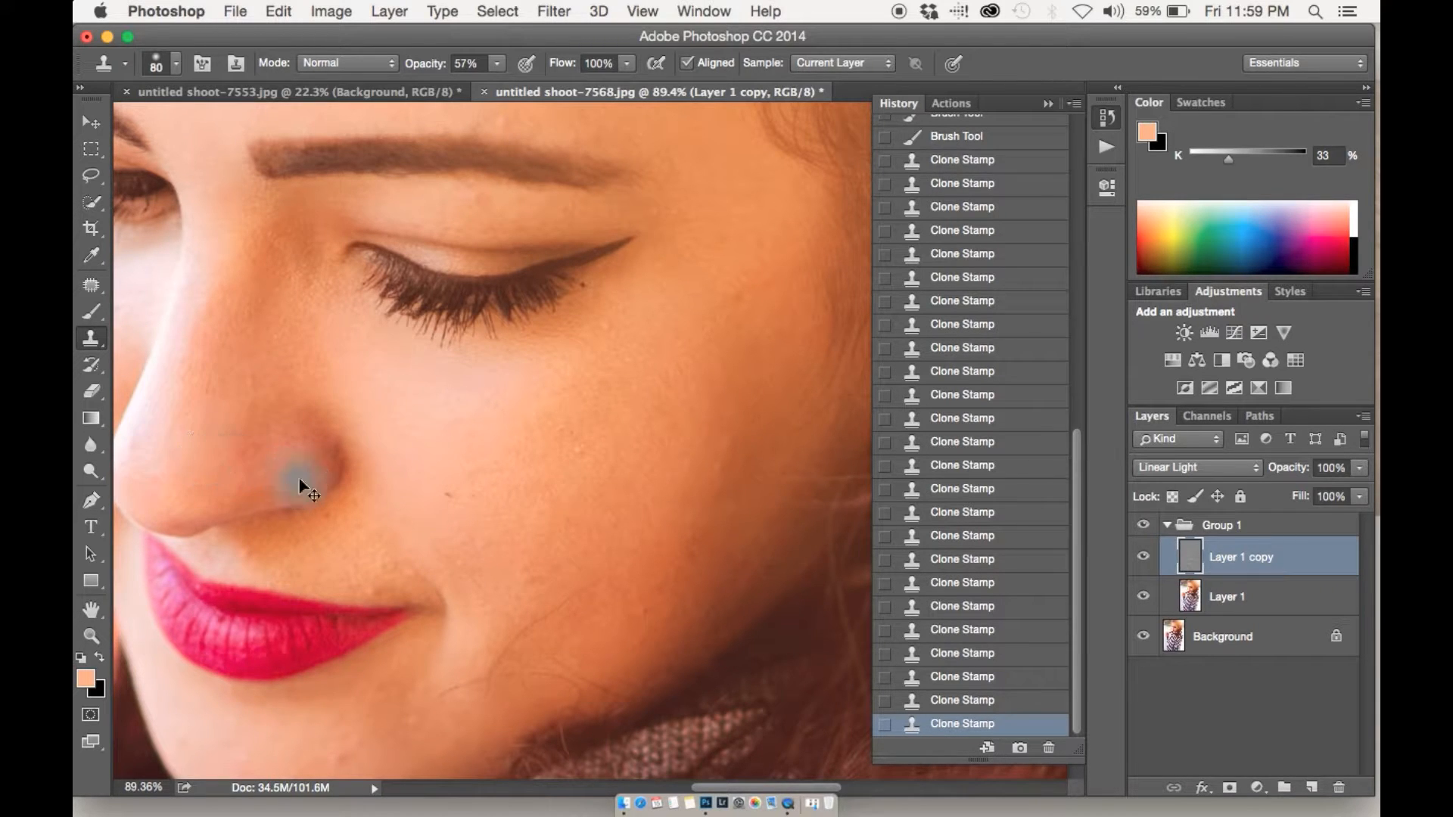
pyautogui.moveTo(198, 425)
pyautogui.mouseDown()
pyautogui.moveTo(178, 467)
pyautogui.moveTo(201, 406)
pyautogui.moveTo(165, 480)
pyautogui.mouseUp()
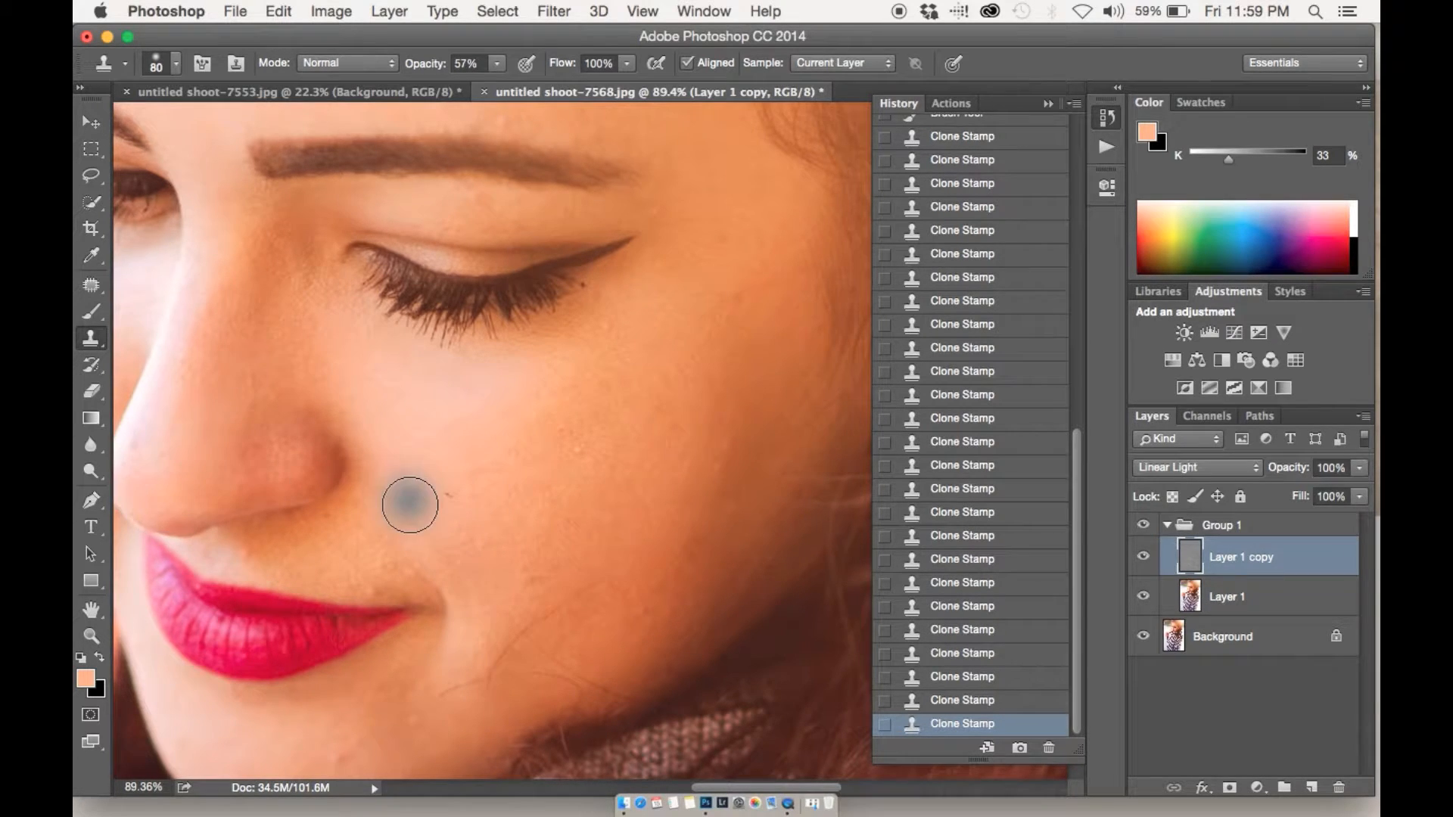
# Step: Clone clean skin over the small dark mark on the cheek beside the nose
pyautogui.scroll(-3, 409, 503)
pyautogui.hscroll(2, 409, 503)
pyautogui.keyDown('alt'); pyautogui.click(438, 328); pyautogui.keyUp('alt')
pyautogui.moveTo(486, 336)
pyautogui.mouseDown()
pyautogui.moveTo(501, 287)
pyautogui.moveTo(487, 356)
pyautogui.moveTo(383, 401)
pyautogui.moveTo(398, 410)
pyautogui.moveTo(399, 393)
pyautogui.moveTo(360, 368)
pyautogui.moveTo(424, 392)
pyautogui.moveTo(349, 357)
pyautogui.mouseUp()
# Step: Clone nearby skin texture over the dark spot on the chin
pyautogui.scroll(-2, 529, 480)
pyautogui.scroll(-2, 529, 480)
pyautogui.hscroll(-1, 529, 480)
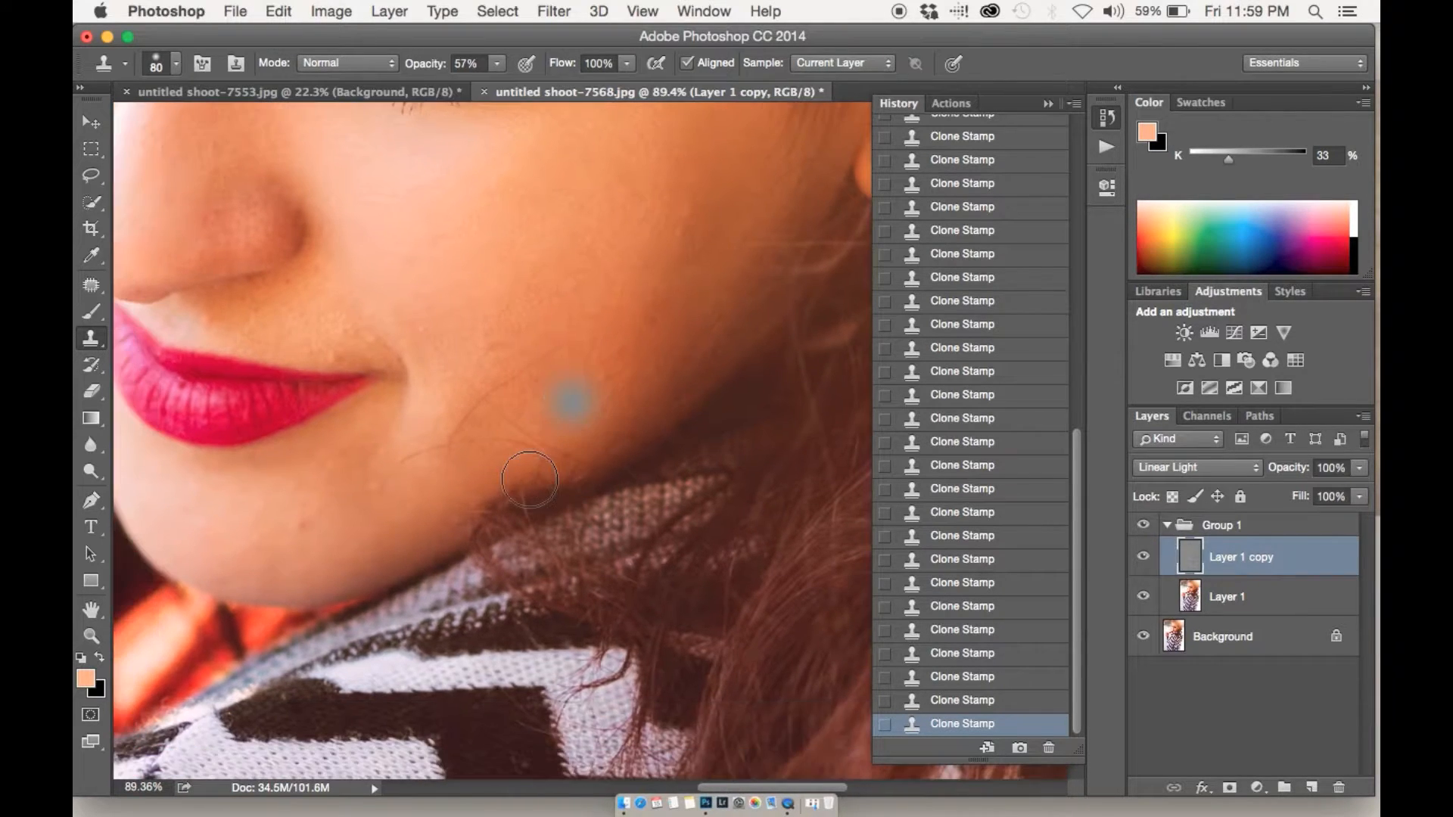
pyautogui.click(306, 527)
pyautogui.moveTo(306, 527)
pyautogui.mouseDown()
pyautogui.moveTo(290, 510)
pyautogui.moveTo(298, 545)
pyautogui.moveTo(334, 464)
pyautogui.moveTo(366, 458)
pyautogui.moveTo(277, 513)
pyautogui.moveTo(306, 523)
pyautogui.moveTo(308, 508)
pyautogui.moveTo(227, 526)
pyautogui.moveTo(324, 529)
pyautogui.moveTo(214, 516)
pyautogui.moveTo(265, 551)
pyautogui.mouseUp()
pyautogui.keyDown('alt'); pyautogui.click(263, 503); pyautogui.keyUp('alt')
pyautogui.click(265, 512)
# Step: Smooth the remaining uneven texture across the chin below the lower lip with the Clone Stamp
pyautogui.scroll(5, 271, 551)
pyautogui.hscroll(-5, 271, 552)
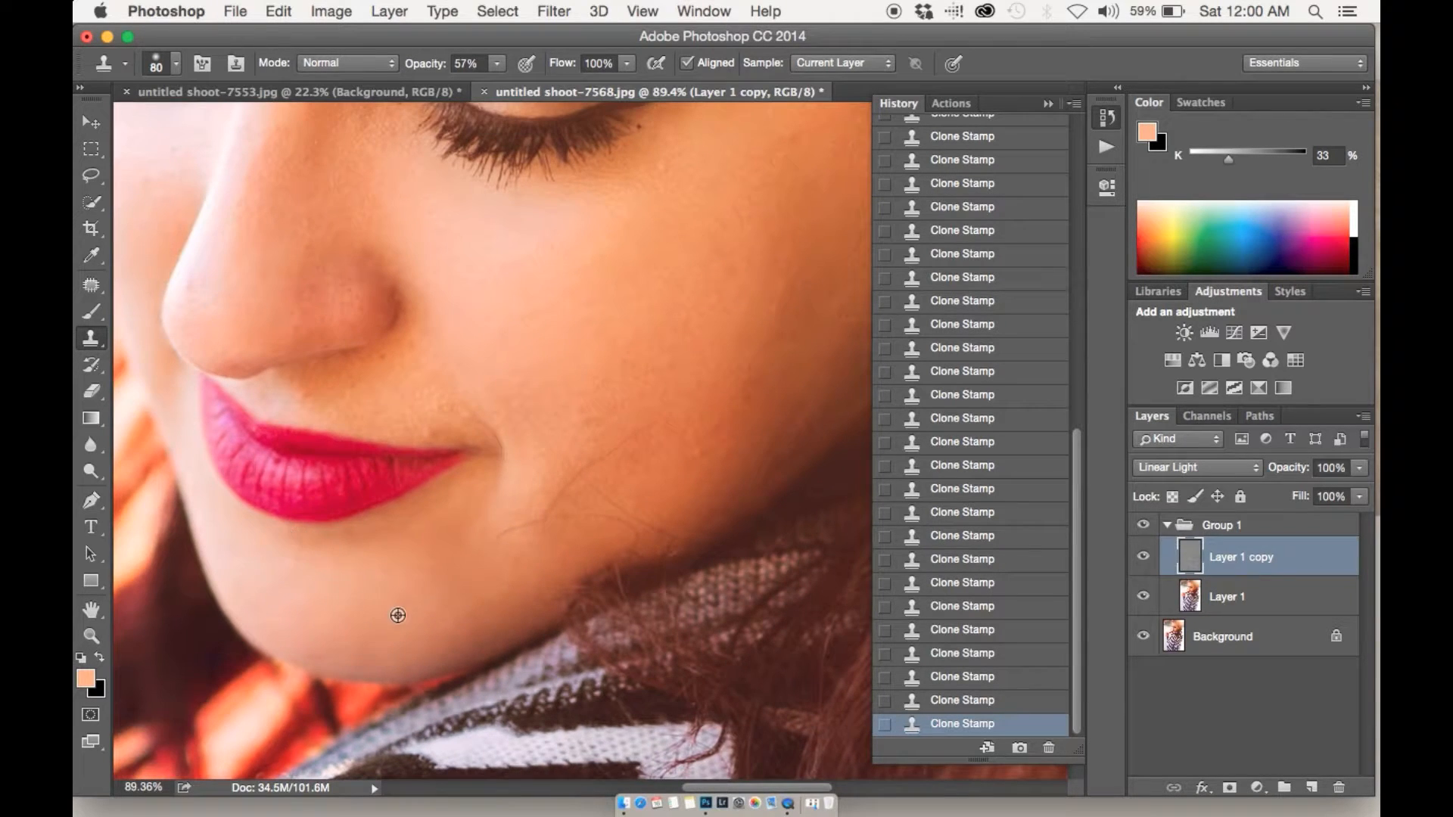
pyautogui.moveTo(401, 562)
pyautogui.mouseDown()
pyautogui.moveTo(316, 558)
pyautogui.moveTo(473, 514)
pyautogui.moveTo(409, 551)
pyautogui.moveTo(334, 563)
pyautogui.mouseUp()
pyautogui.scroll(-3, 520, 627)
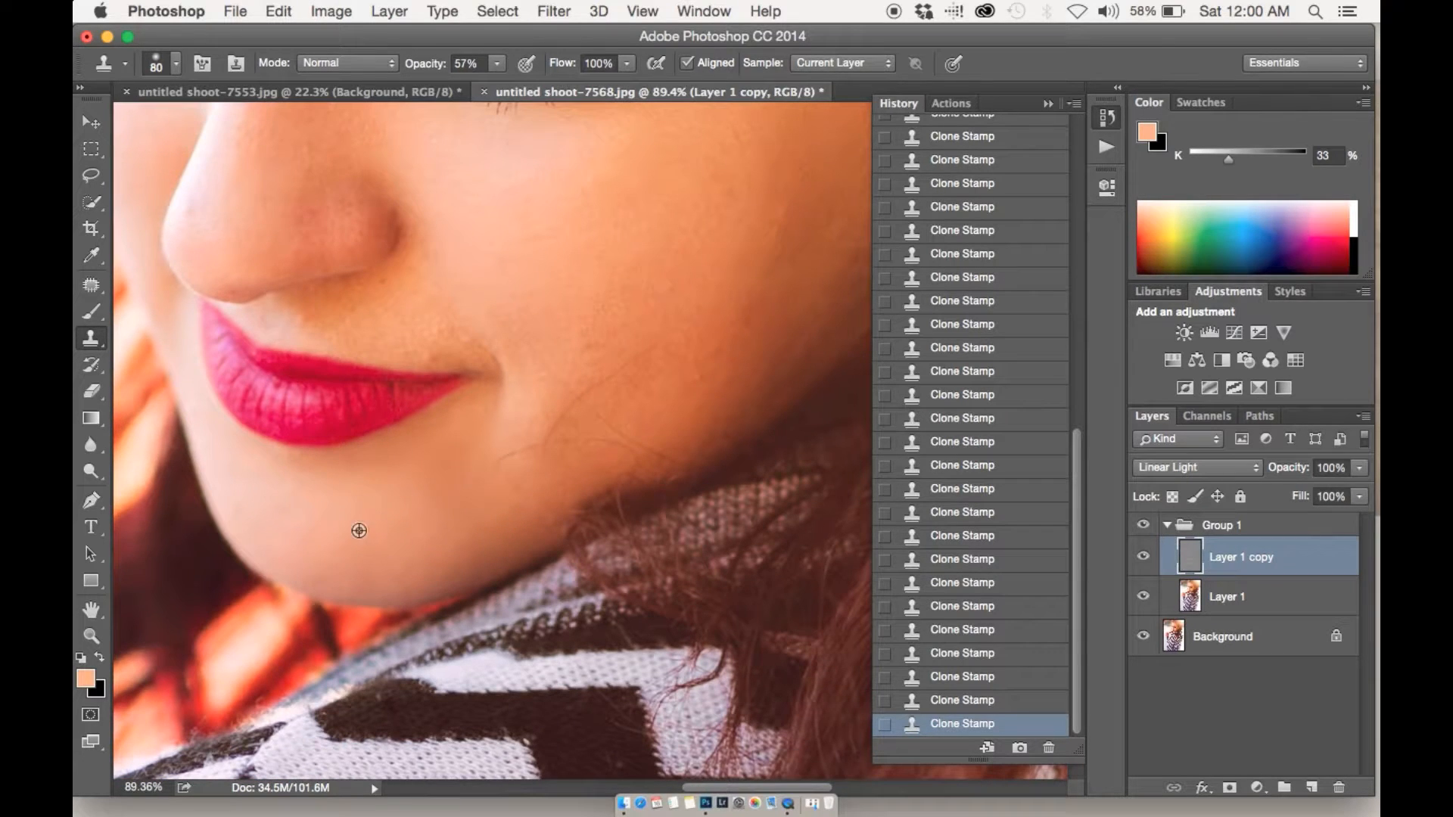
pyautogui.moveTo(347, 534)
pyautogui.mouseDown()
pyautogui.moveTo(352, 570)
pyautogui.moveTo(408, 562)
pyautogui.moveTo(311, 554)
pyautogui.moveTo(286, 526)
pyautogui.mouseUp()
pyautogui.scroll(8, 286, 530)
pyautogui.hscroll(-3, 285, 530)
pyautogui.scroll(2, 315, 496)
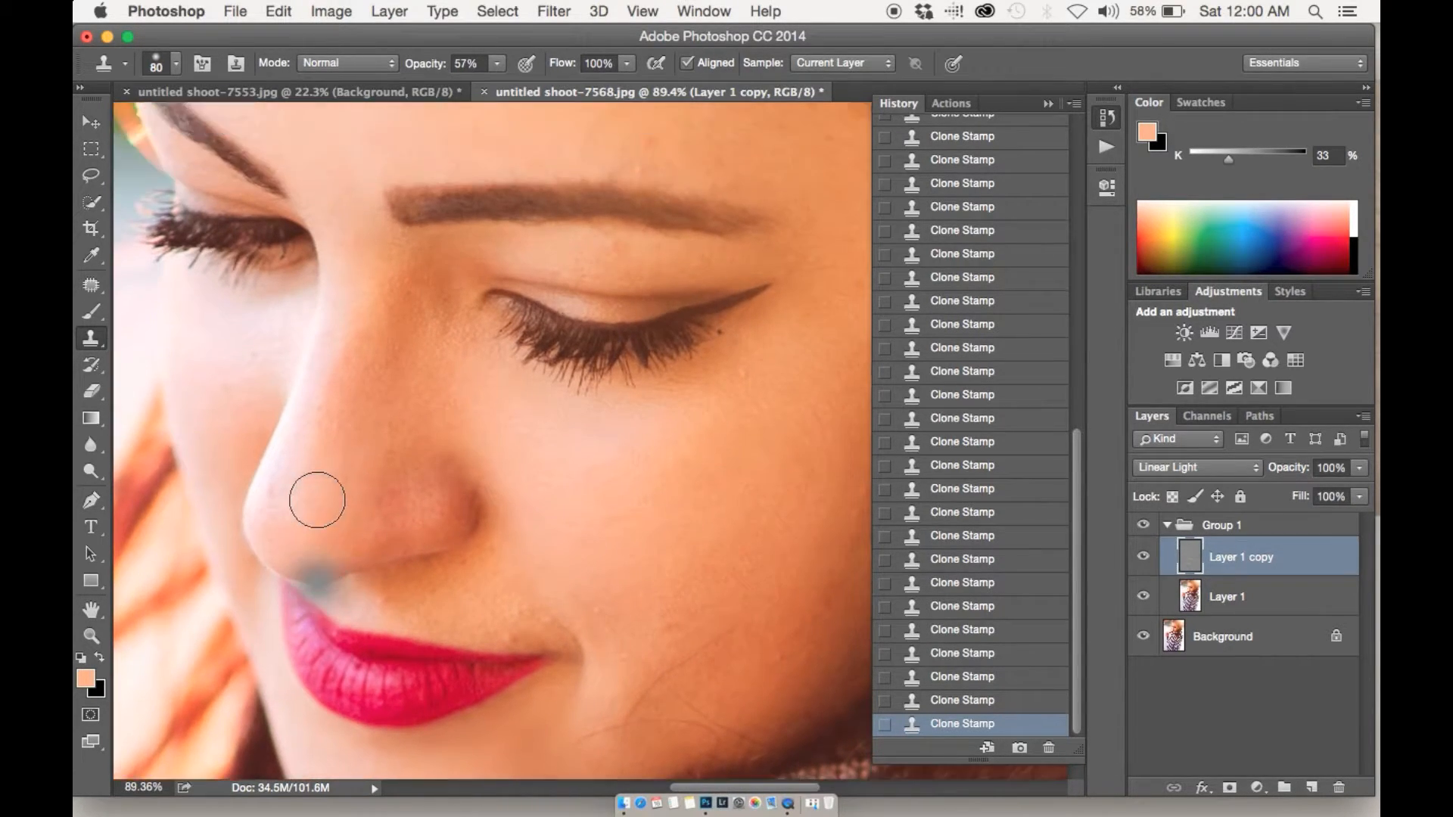
pyautogui.hscroll(8, 317, 501)
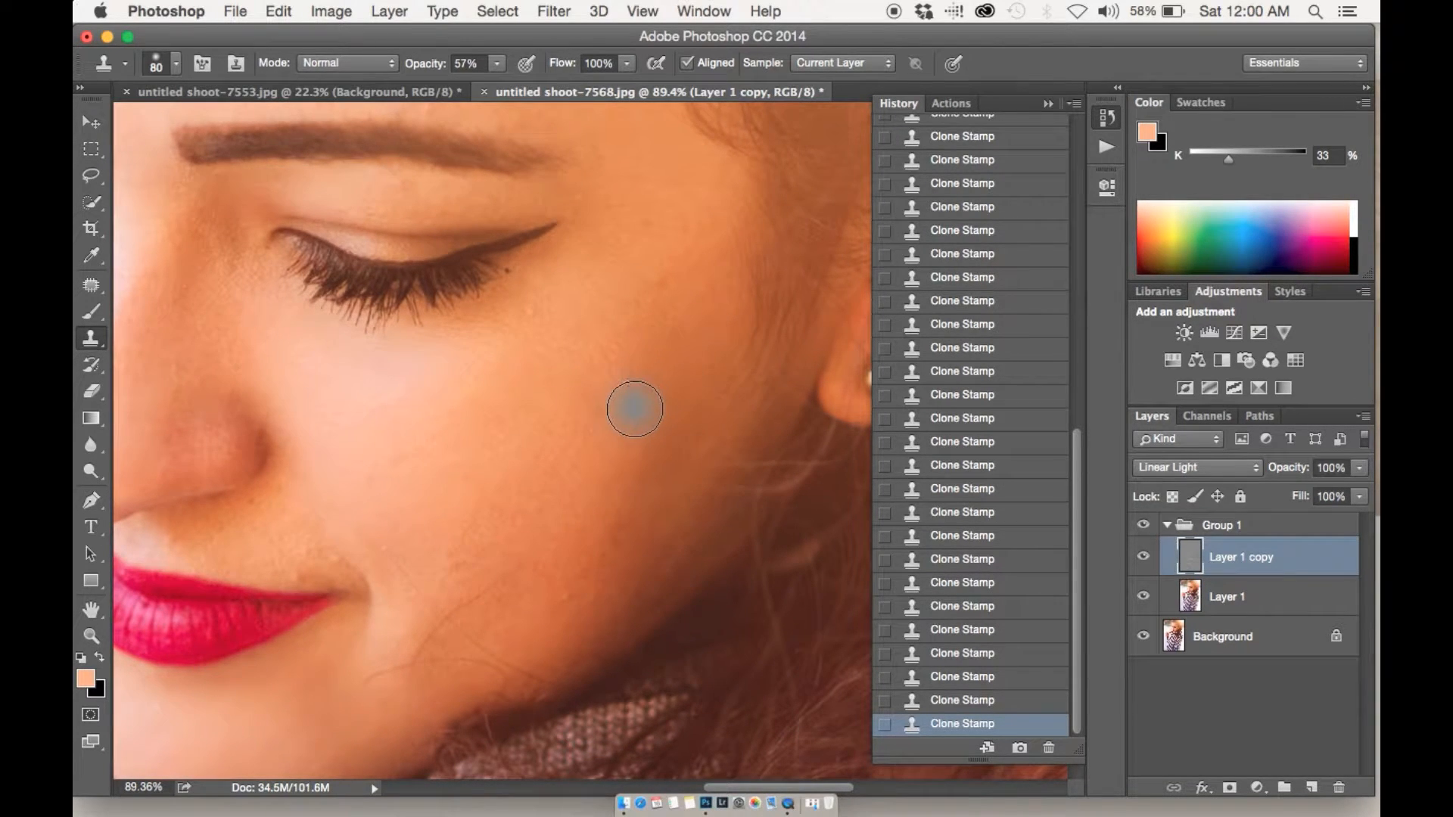
# Step: Clone clean skin texture over the uneven spots on the cheek and the temple beside the eye
pyautogui.moveTo(459, 565); pyautogui.dragTo(579, 547)
pyautogui.click(562, 594)
pyautogui.scroll(5, 600, 457)
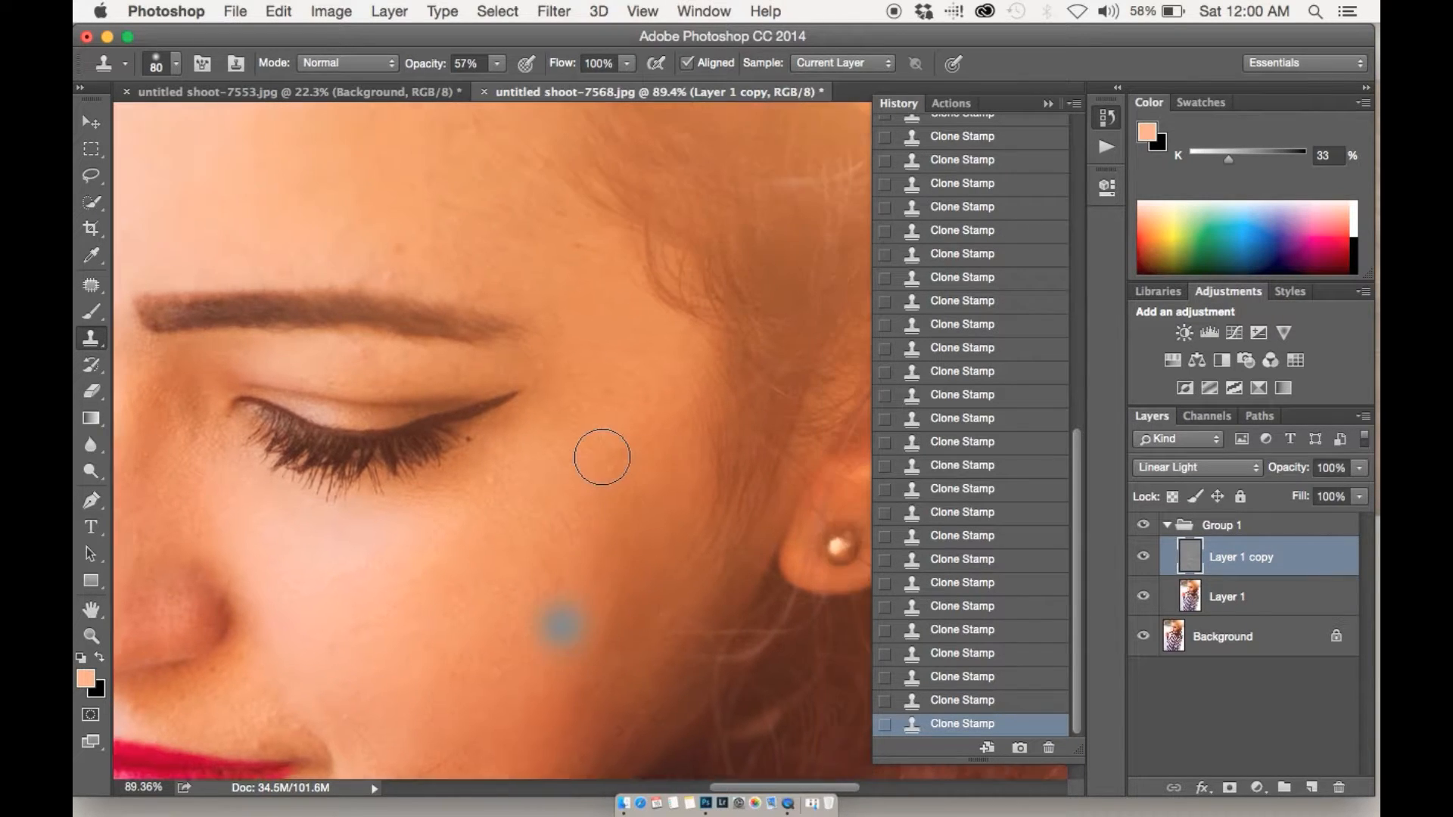
pyautogui.moveTo(626, 491)
pyautogui.mouseDown()
pyautogui.moveTo(647, 479)
pyautogui.moveTo(587, 544)
pyautogui.mouseUp()
pyautogui.click(610, 501)
pyautogui.scroll(4, 636, 412)
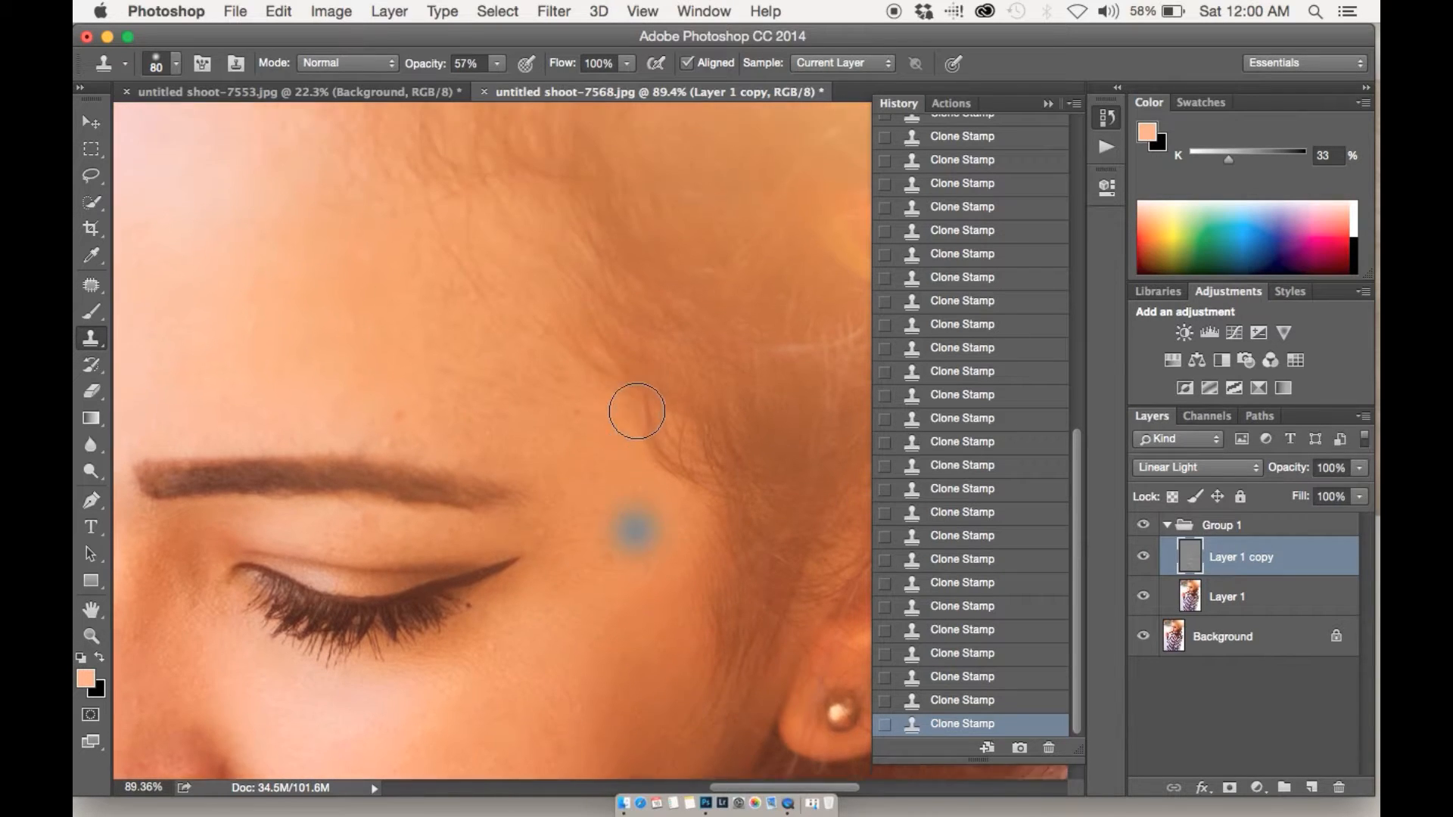
# Step: Clone smooth skin texture over the small marks on the forehead above the eyebrow
pyautogui.moveTo(409, 476)
pyautogui.mouseDown()
pyautogui.moveTo(364, 484)
pyautogui.moveTo(423, 484)
pyautogui.moveTo(373, 484)
pyautogui.moveTo(352, 441)
pyautogui.mouseUp()
pyautogui.click(391, 484)
pyautogui.hscroll(-10, 349, 439)
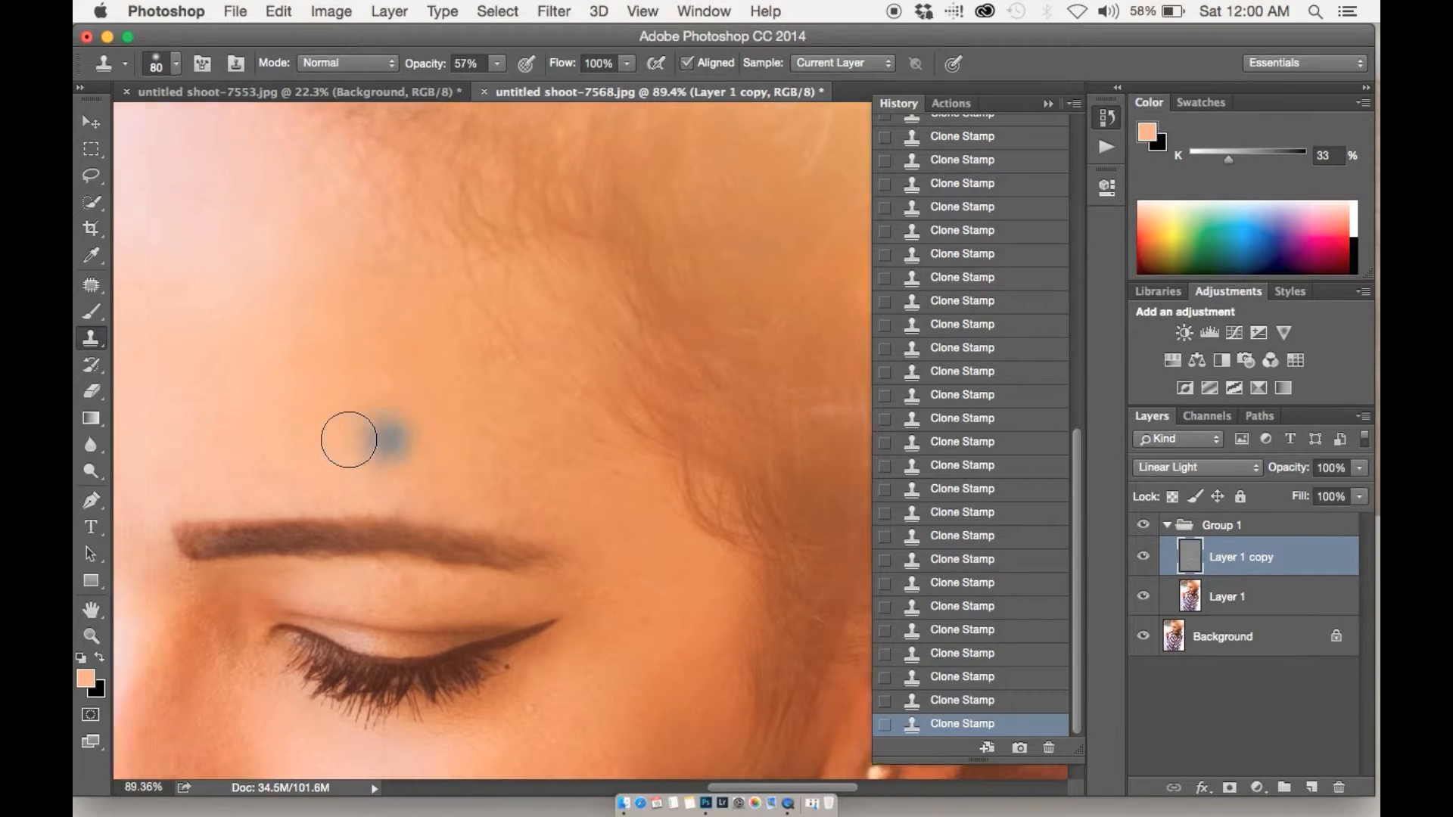
pyautogui.scroll(2, 349, 439)
pyautogui.hscroll(3, 349, 440)
pyautogui.hscroll(6, 349, 439)
pyautogui.scroll(-3, 349, 439)
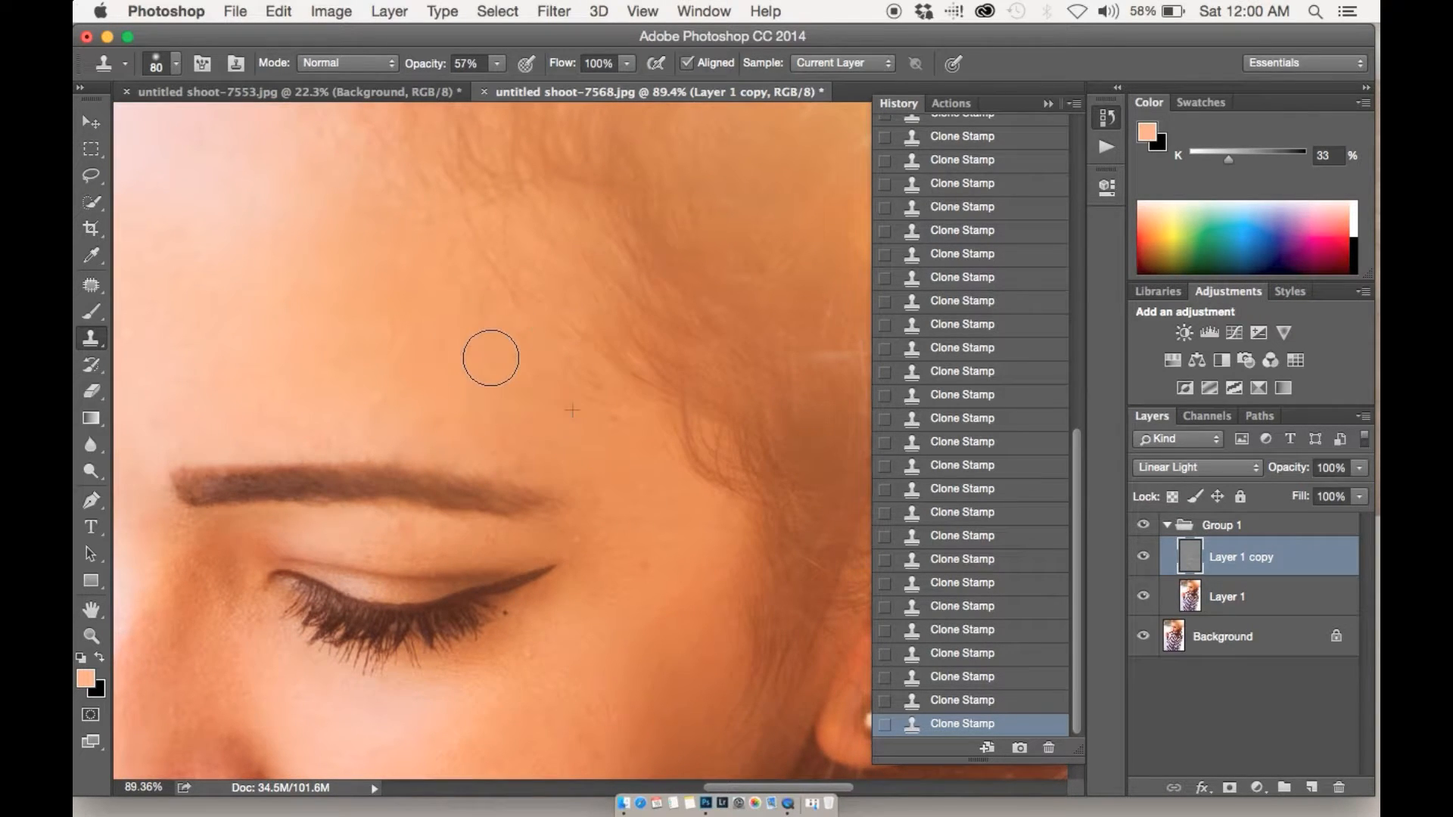
# Step: Sample clean cheek texture and clone it over the uneven skin between the nostril and the corner of the mouth
pyautogui.scroll(-8, 448, 466)
pyautogui.hscroll(-6, 448, 466)
pyautogui.scroll(3, 447, 465)
pyautogui.hscroll(2, 448, 465)
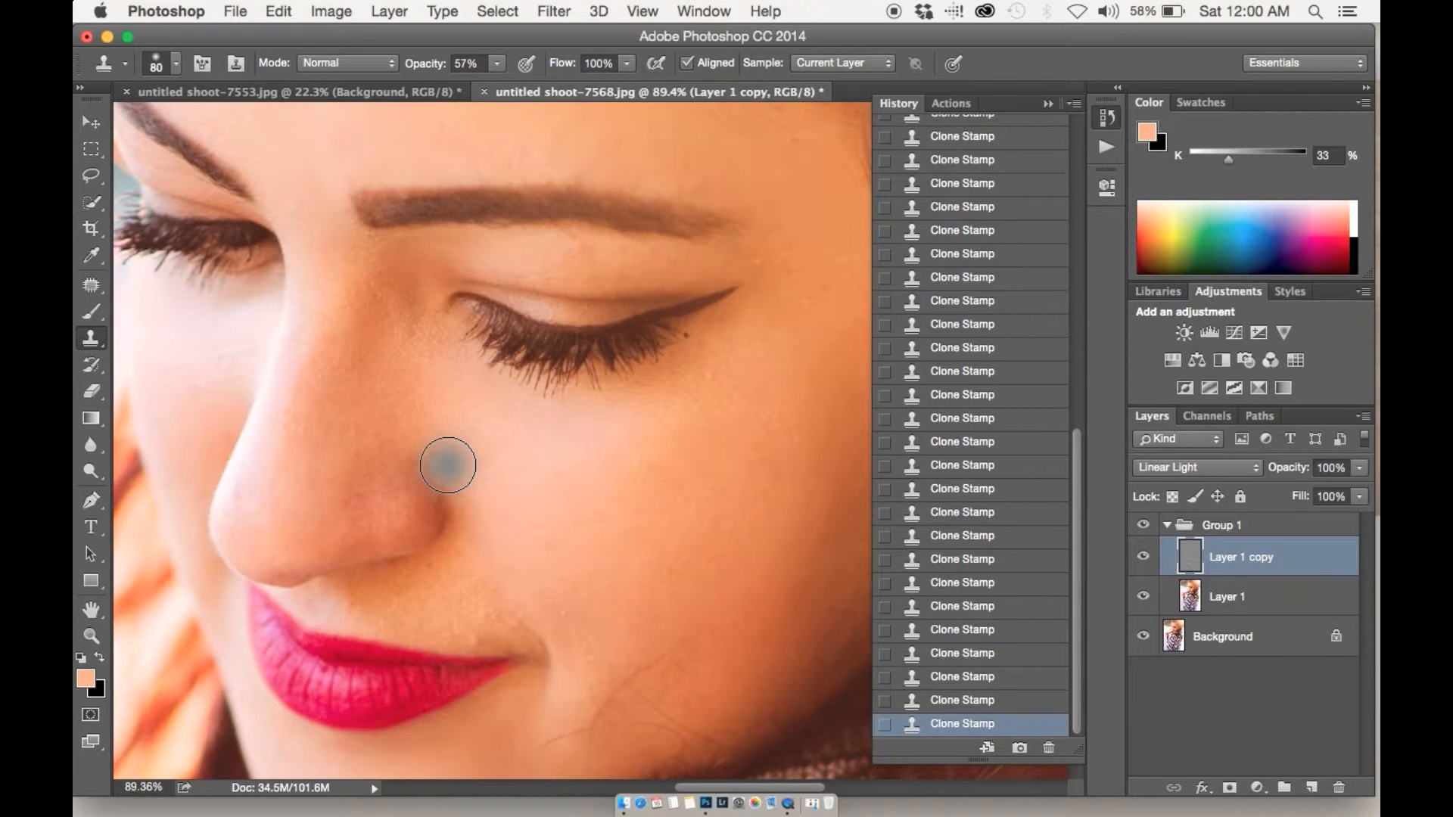
pyautogui.scroll(2, 448, 465)
pyautogui.hscroll(-4, 447, 465)
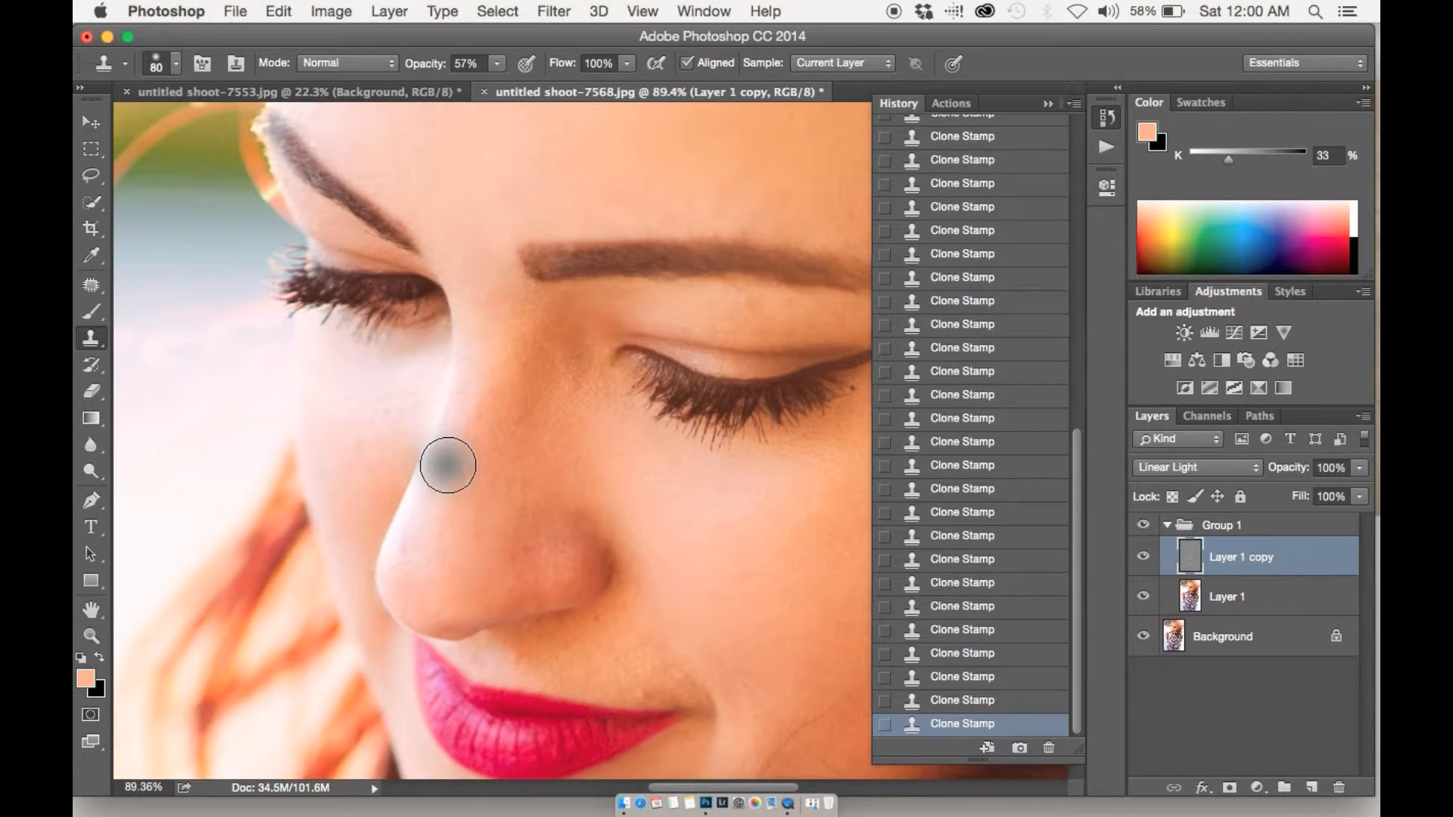
pyautogui.scroll(6, 448, 465)
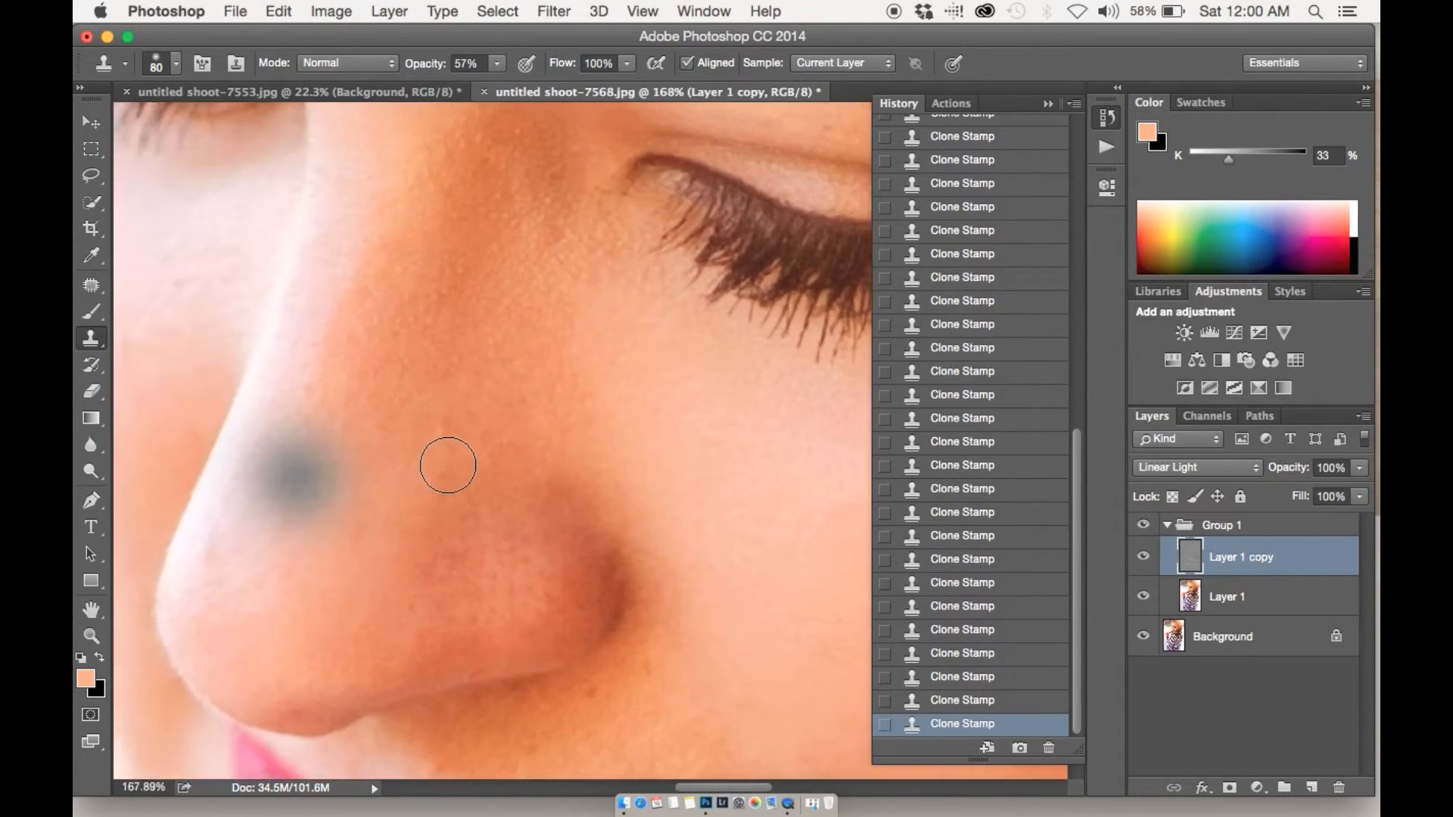
pyautogui.scroll(-3, 447, 466)
pyautogui.scroll(1, 438, 454)
pyautogui.keyDown('alt'); pyautogui.click(767, 453); pyautogui.keyUp('alt')
pyautogui.moveTo(625, 658)
pyautogui.mouseDown()
pyautogui.moveTo(675, 658)
pyautogui.moveTo(576, 649)
pyautogui.moveTo(544, 613)
pyautogui.moveTo(587, 604)
pyautogui.moveTo(579, 589)
pyautogui.moveTo(486, 598)
pyautogui.moveTo(562, 552)
pyautogui.mouseUp()
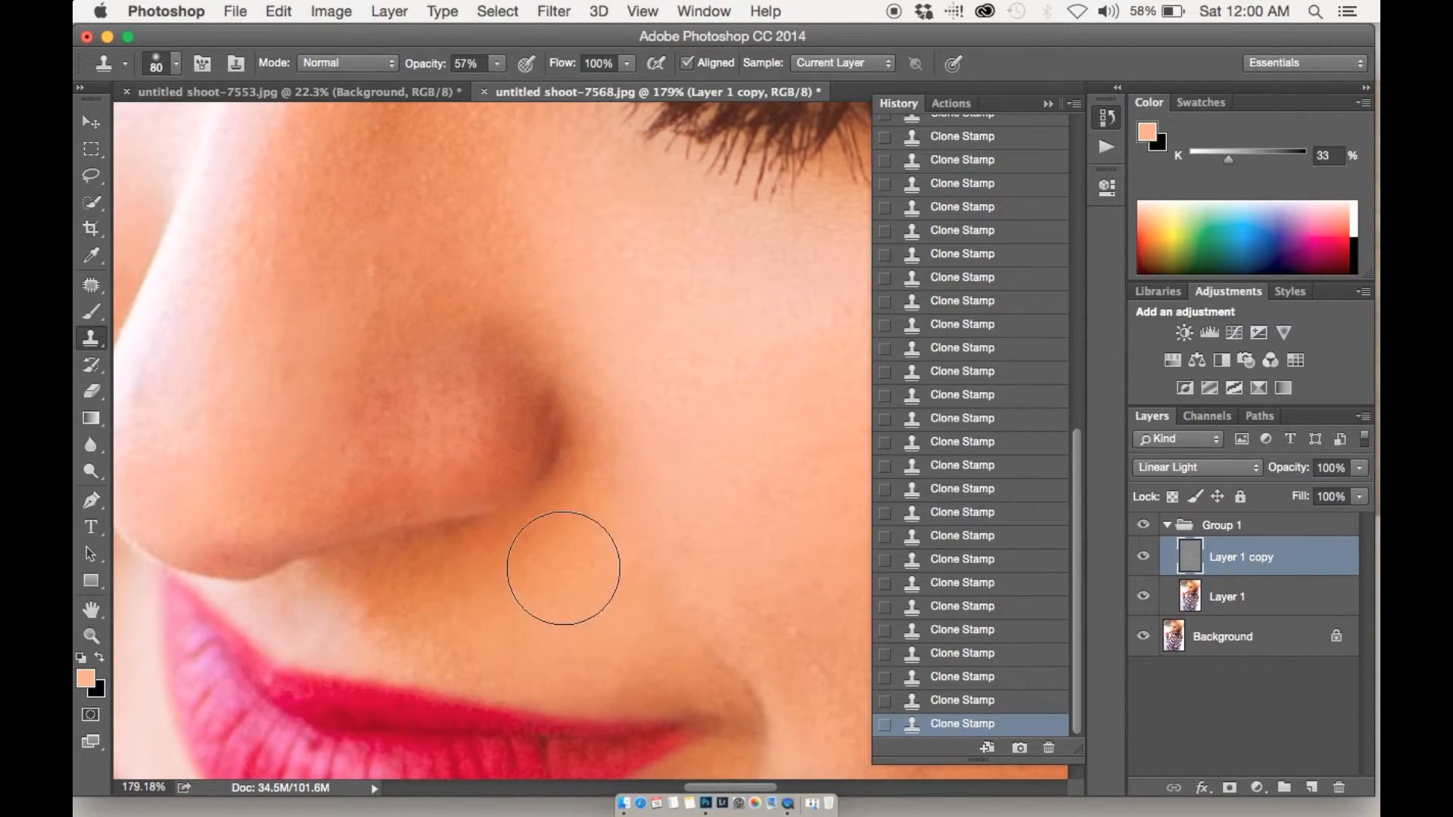
pyautogui.click(643, 678)
# Step: Compare the whole portrait with and without the retouching in Group 1
pyautogui.scroll(-5, 645, 680)
pyautogui.scroll(-5, 645, 679)
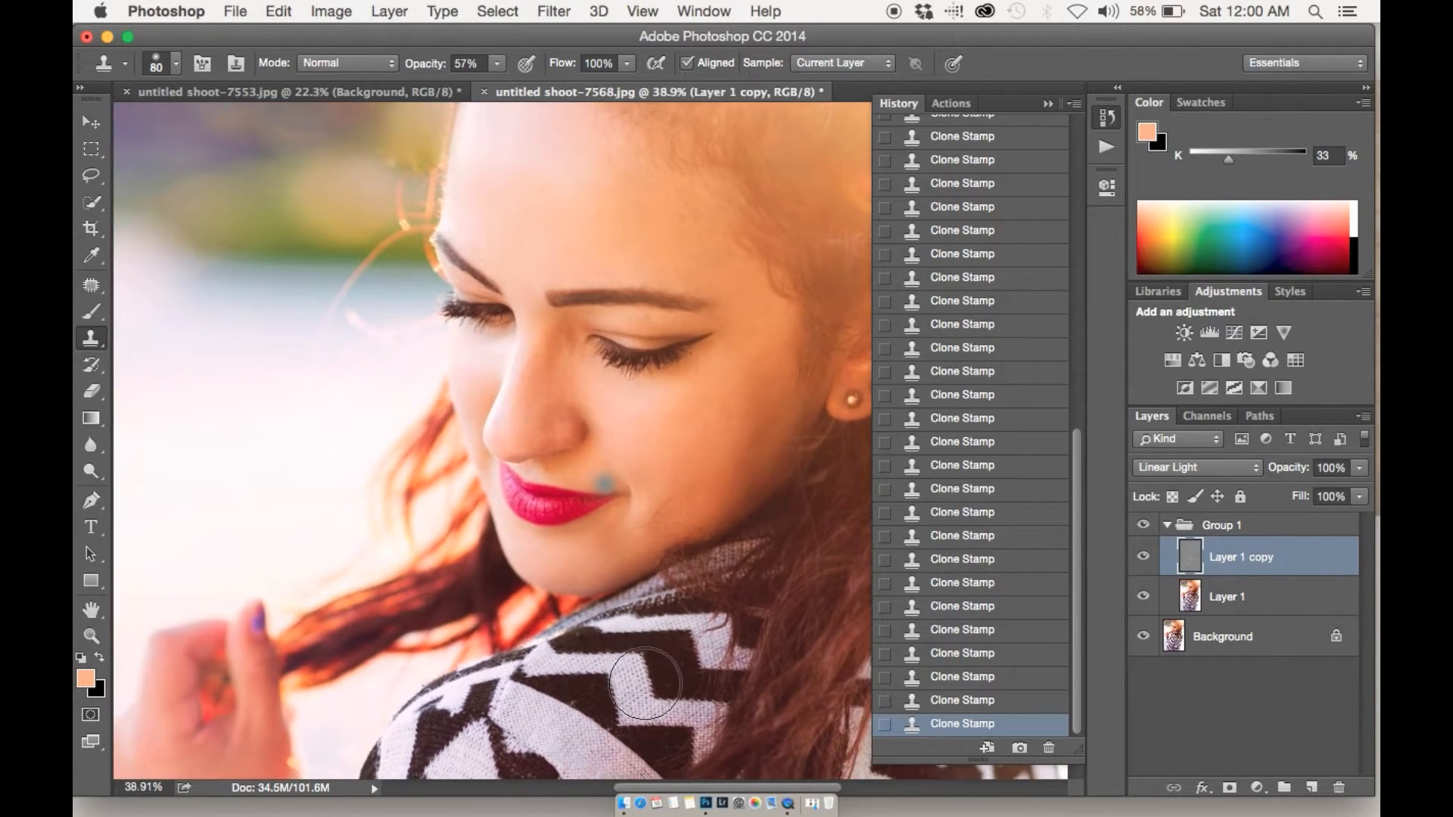
pyautogui.scroll(-5, 645, 683)
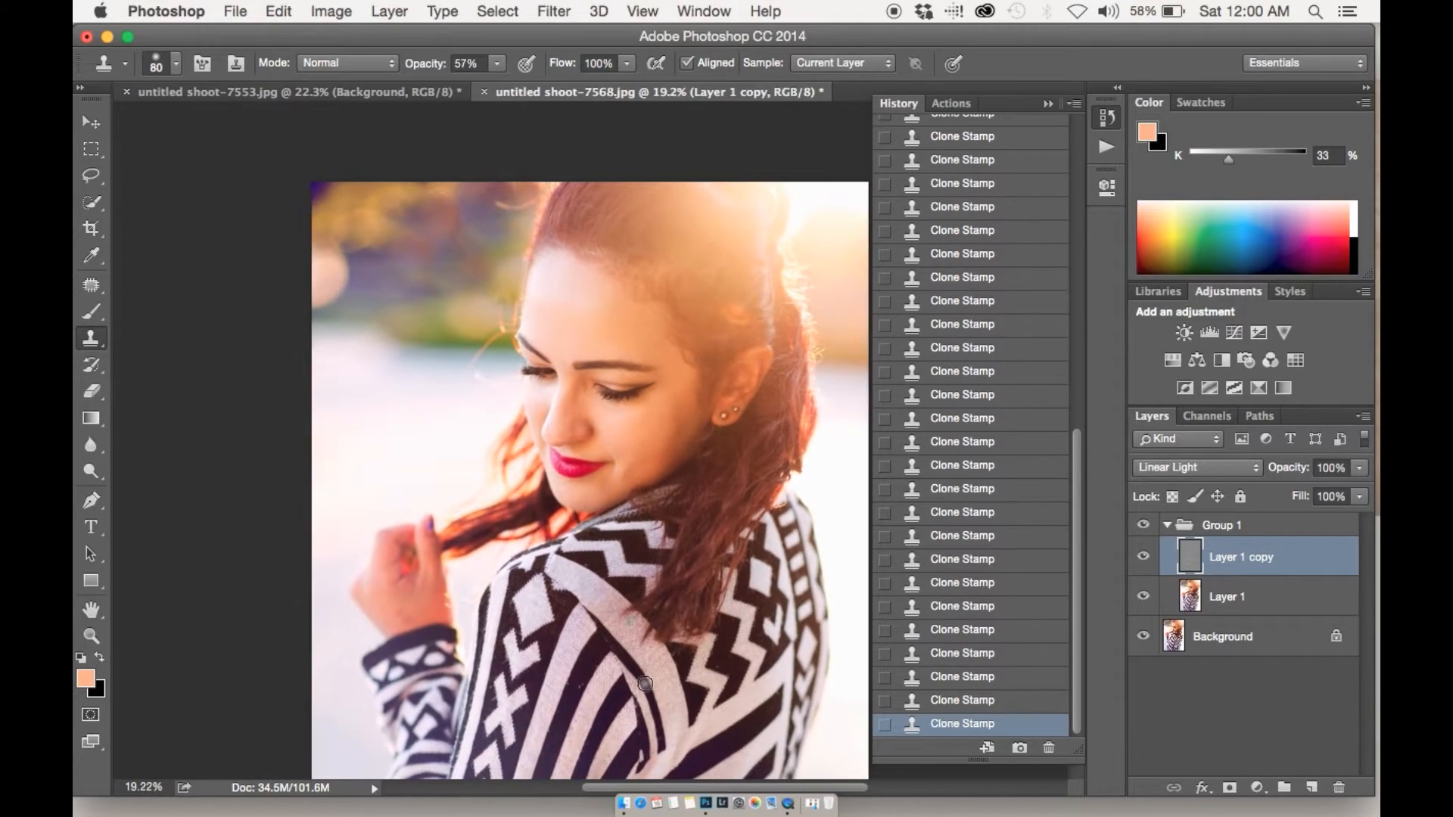
pyautogui.scroll(1, 645, 683)
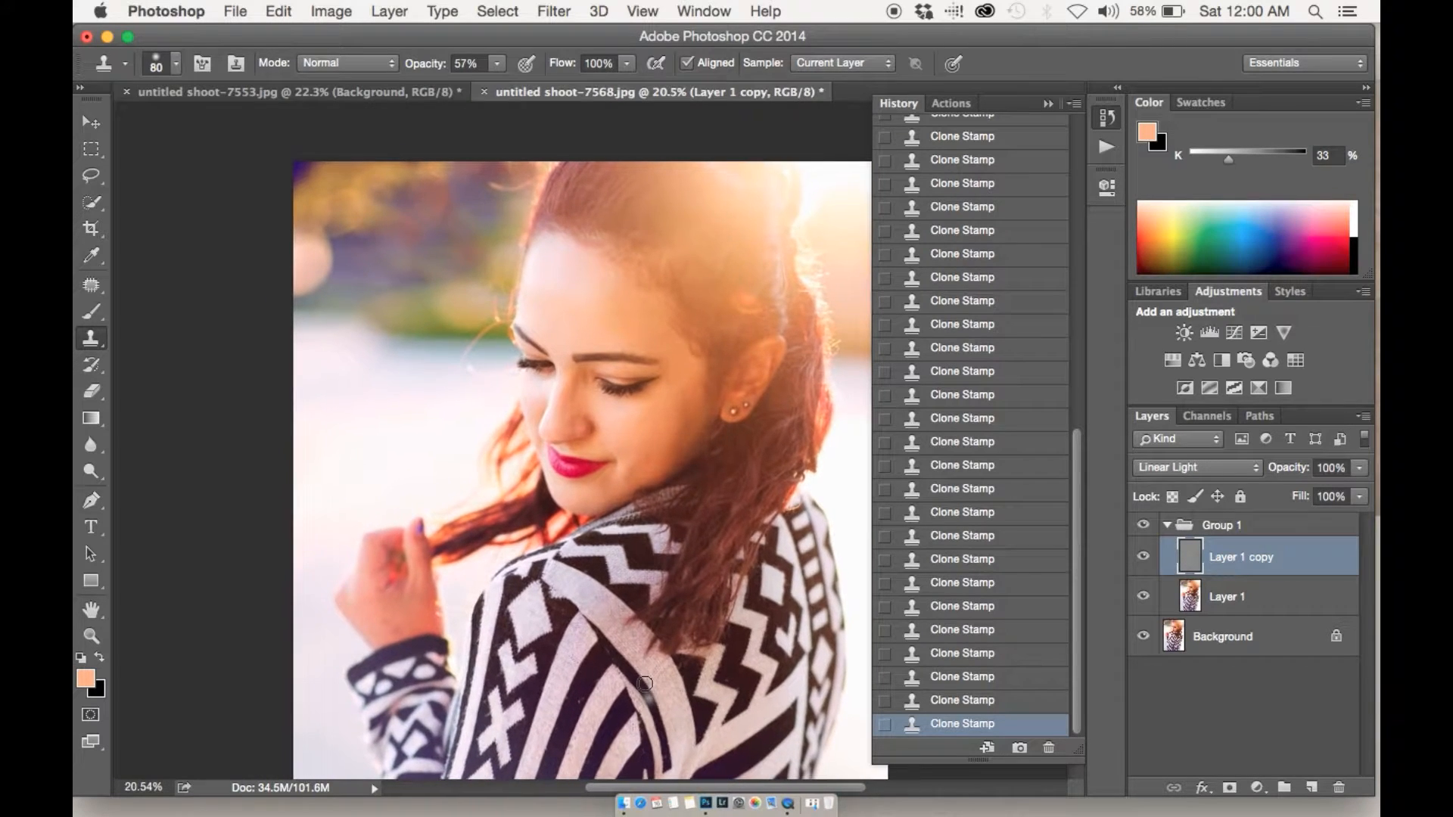
pyautogui.click(1144, 525)
pyautogui.click(1144, 525)
pyautogui.click(1144, 526)
pyautogui.click(1143, 526)
pyautogui.click(1144, 526)
pyautogui.click(1143, 526)
pyautogui.click(1143, 526)
pyautogui.click(1143, 526)
pyautogui.click(1144, 526)
# Step: Flatten the retouched image into a single layer and fit the whole photo in view
pyautogui.rightClick(1222, 637)
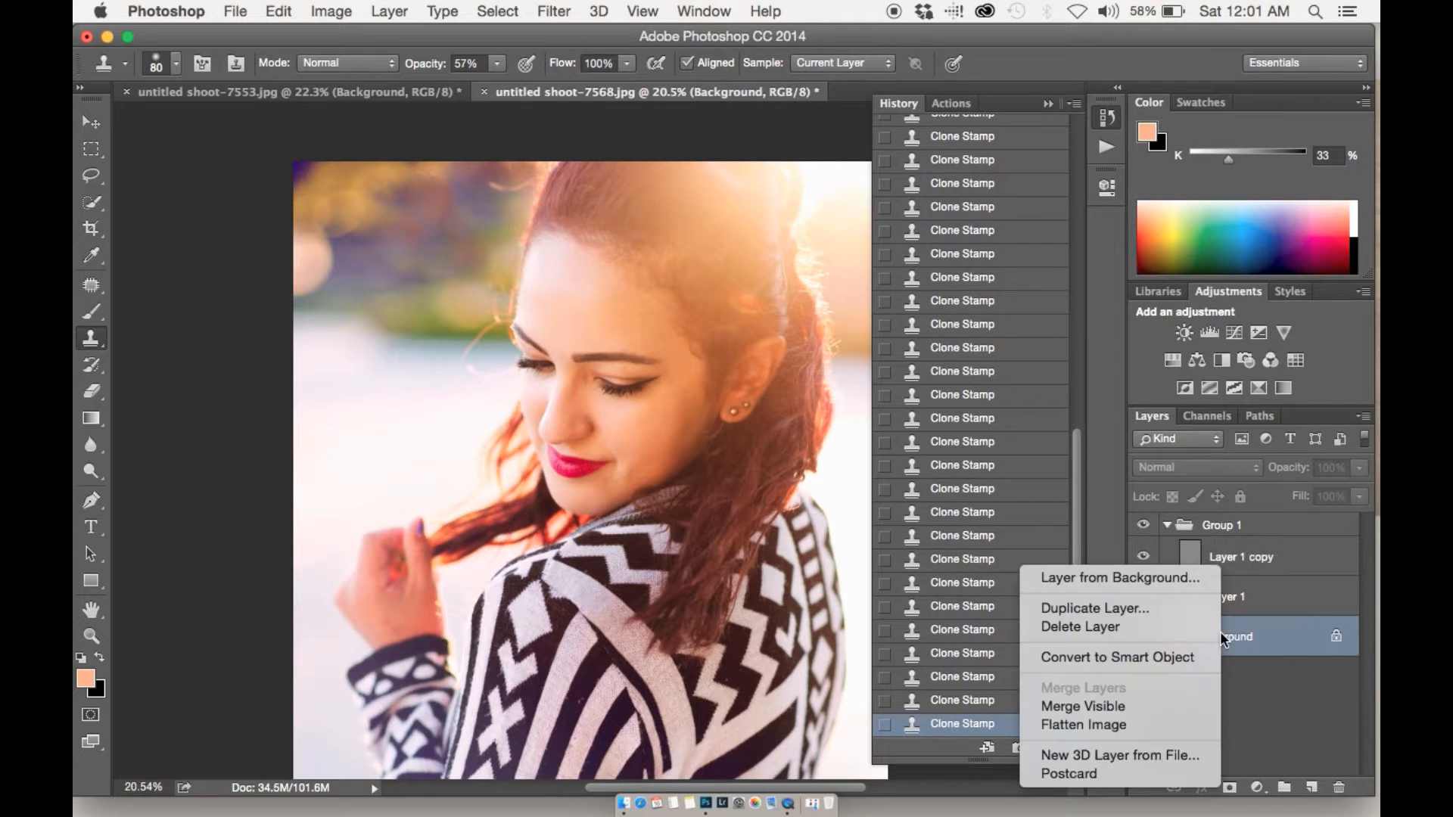
pyautogui.click(1171, 727)
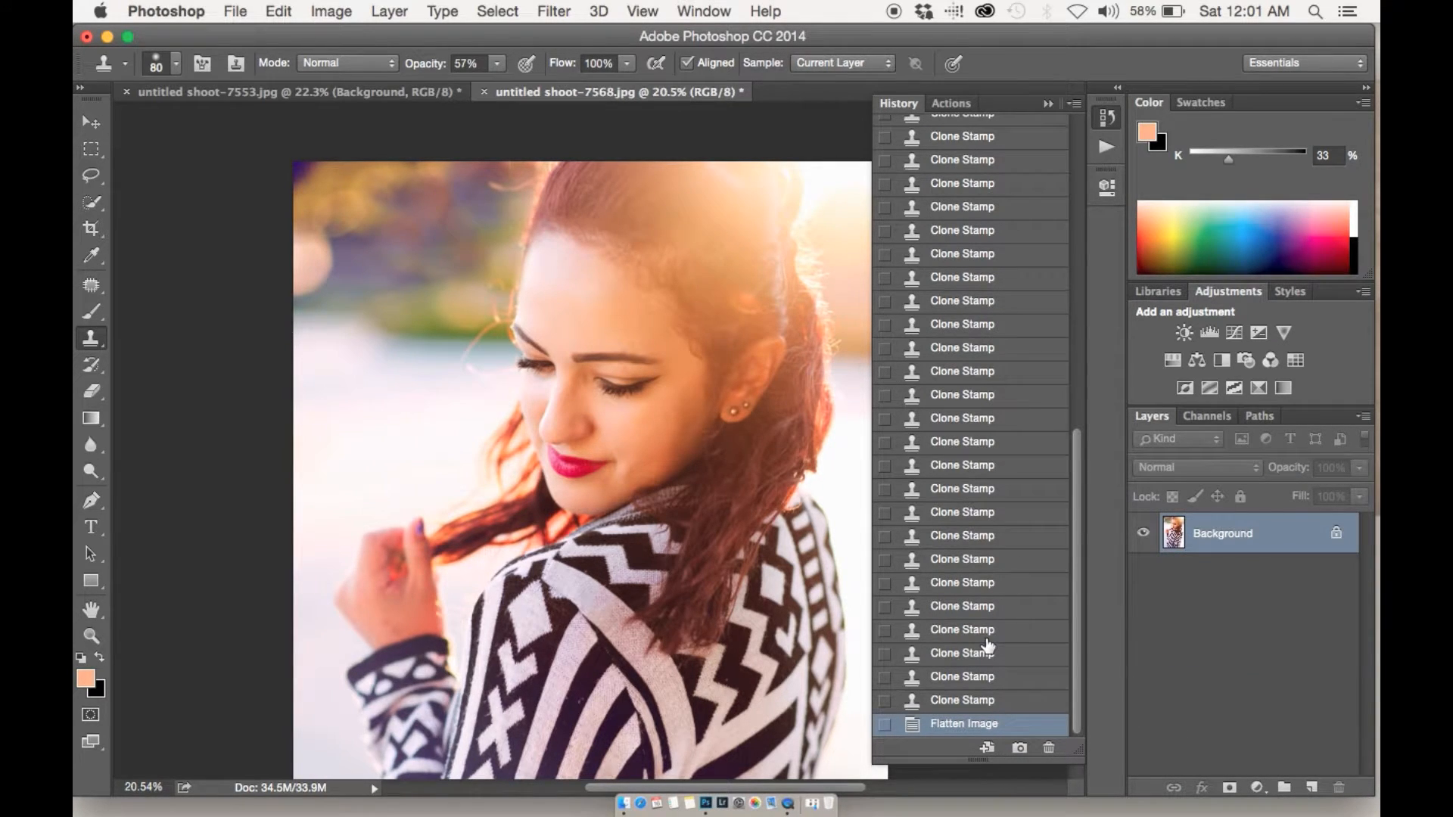
pyautogui.press('super+0')
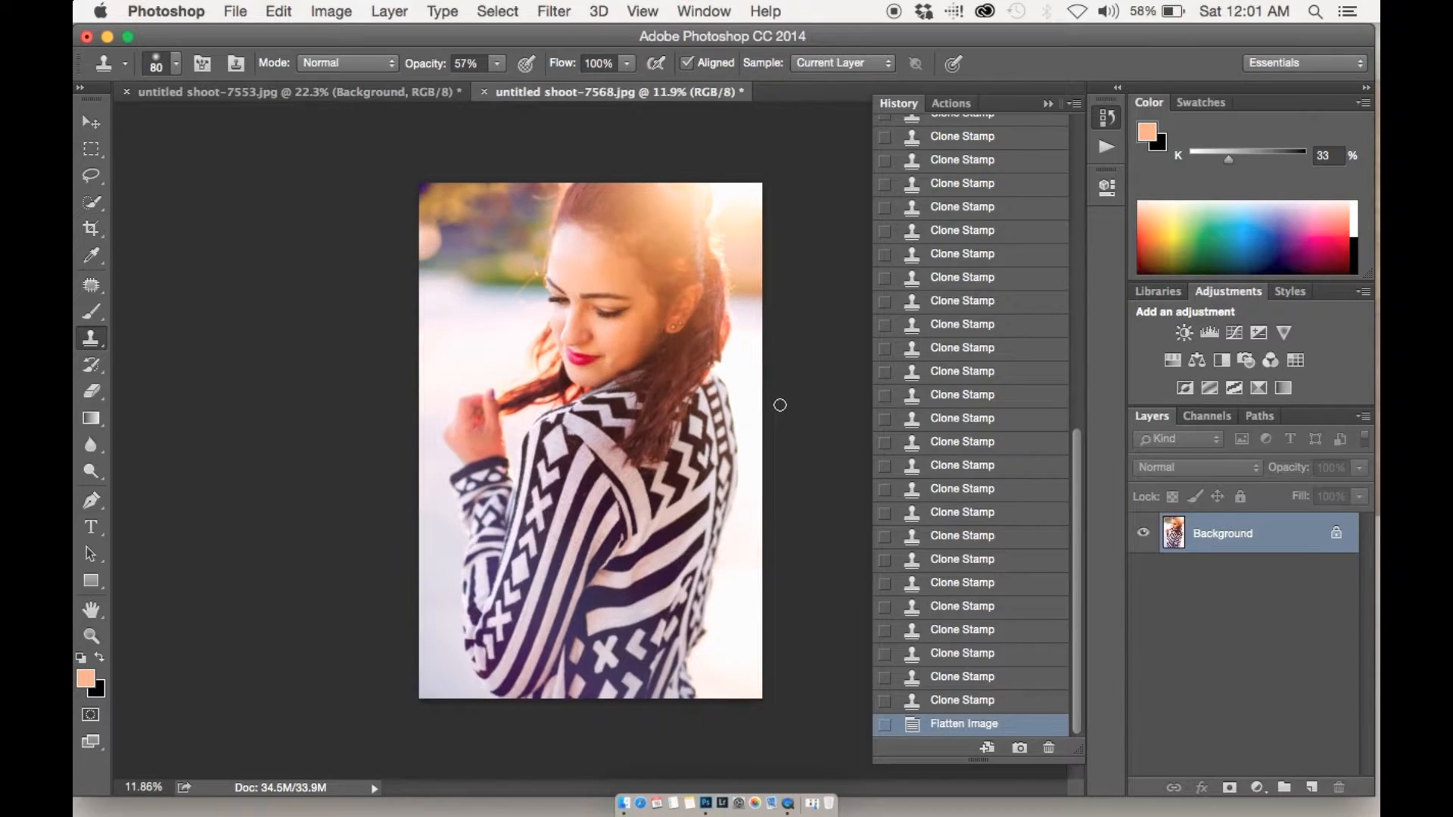
# Step: Add a Color Balance adjustment layer with midtones at +26 red, +5 green and -5 toward yellow
pyautogui.click(1199, 359)
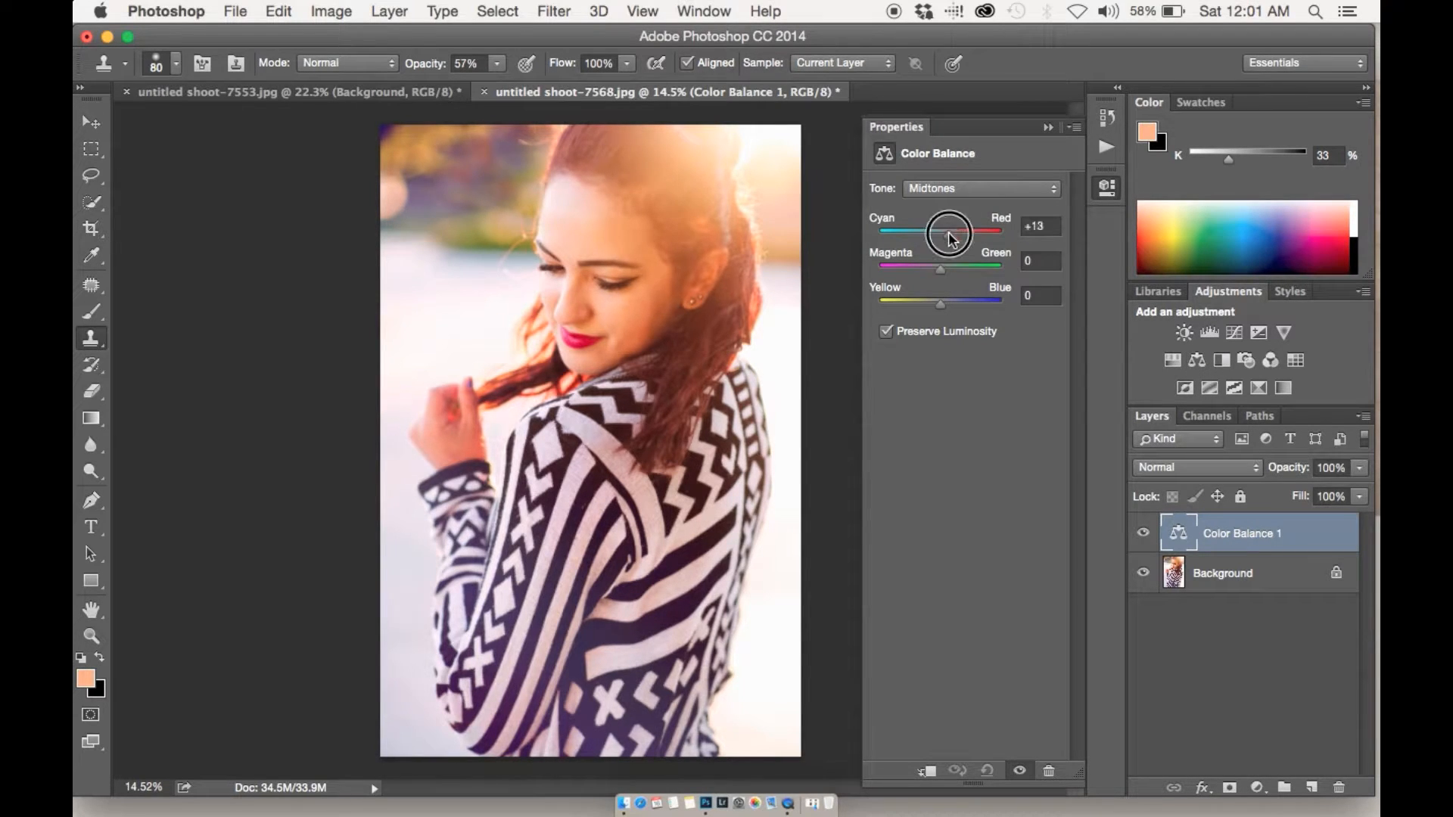
pyautogui.moveTo(951, 238); pyautogui.dragTo(944, 266)
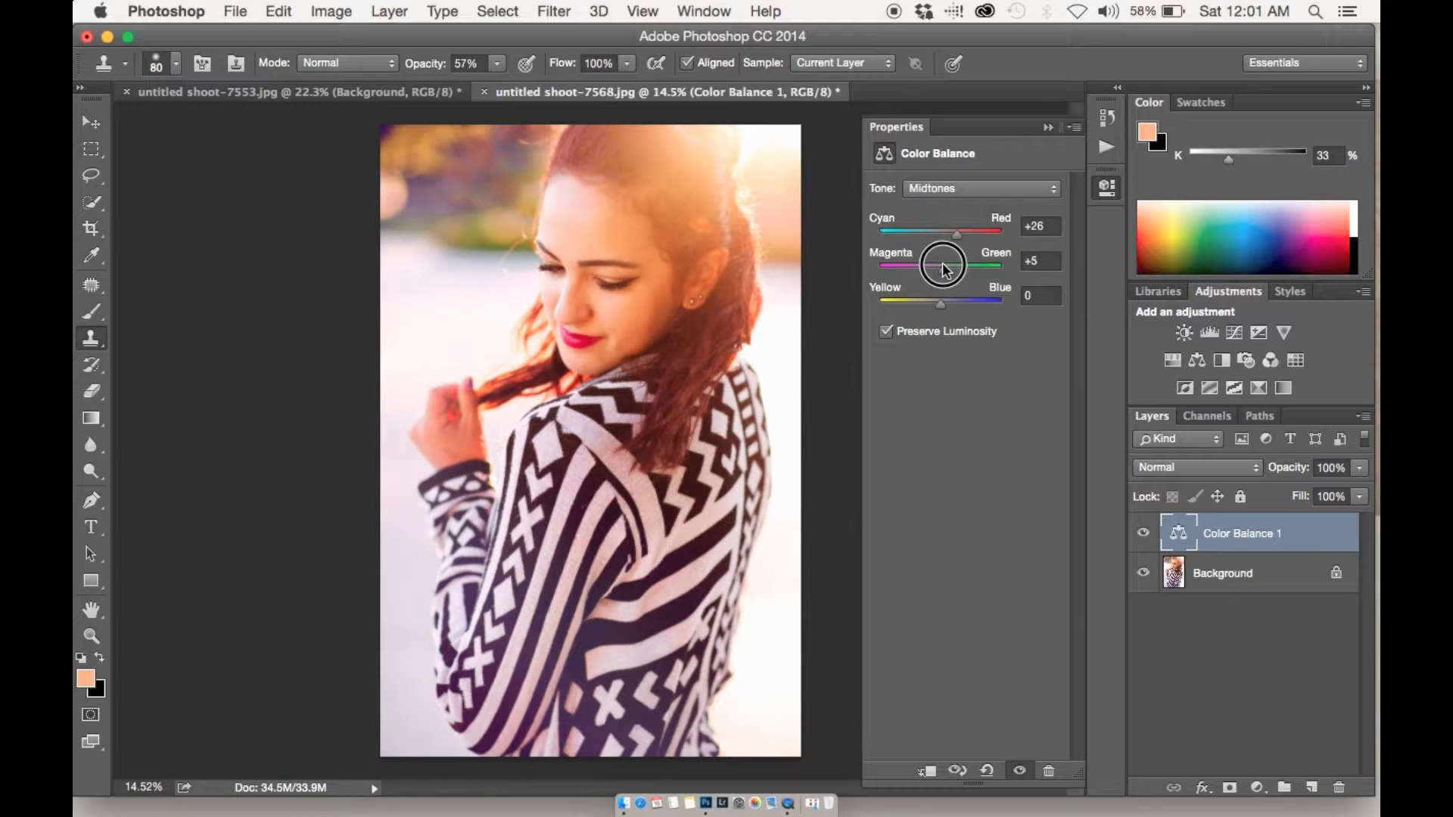
pyautogui.moveTo(958, 307); pyautogui.dragTo(928, 306)
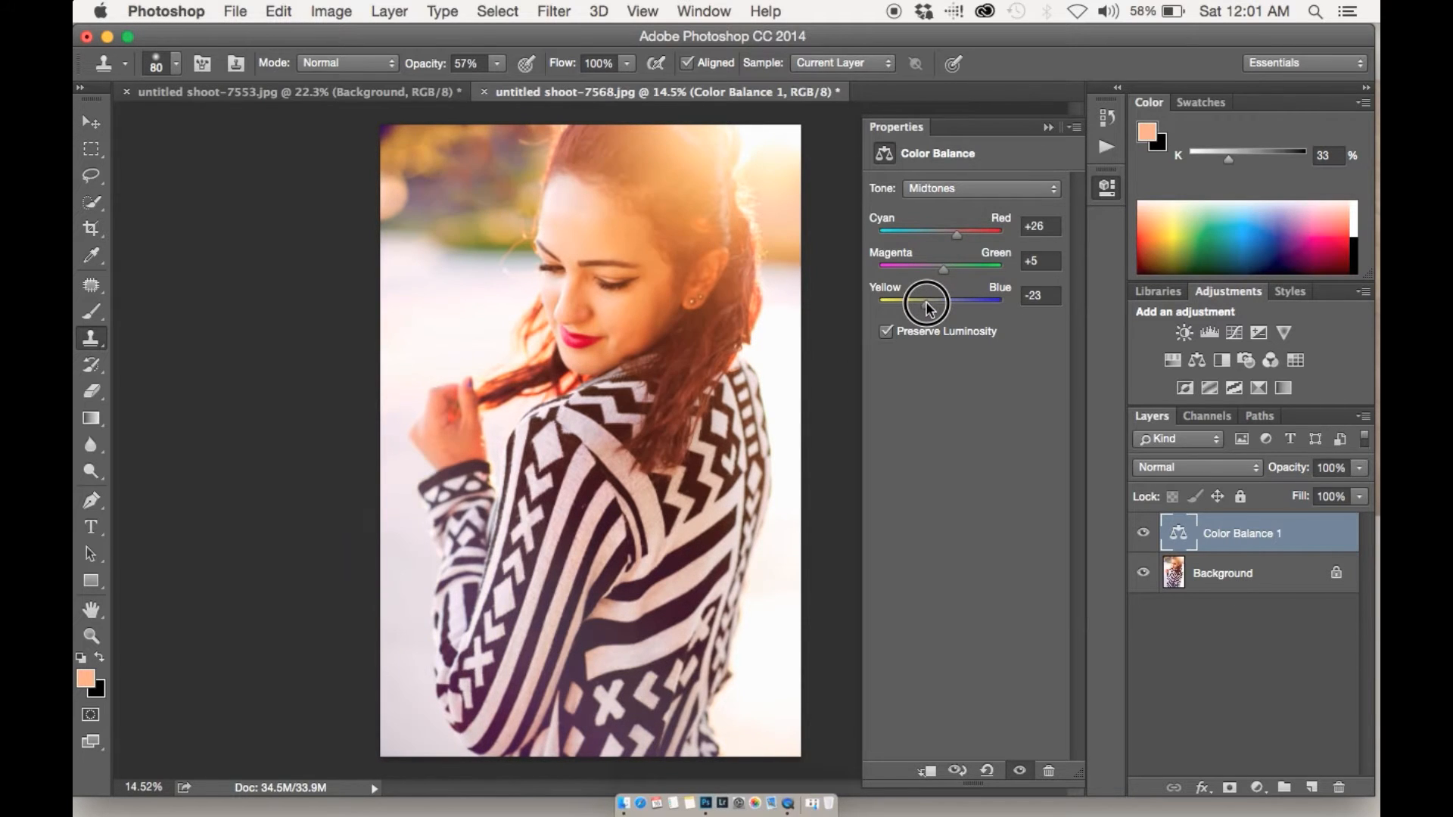
# Step: Set the Color Balance shadows to -5 cyan/red, -3 magenta/green and -8 yellow/blue
pyautogui.click(941, 193)
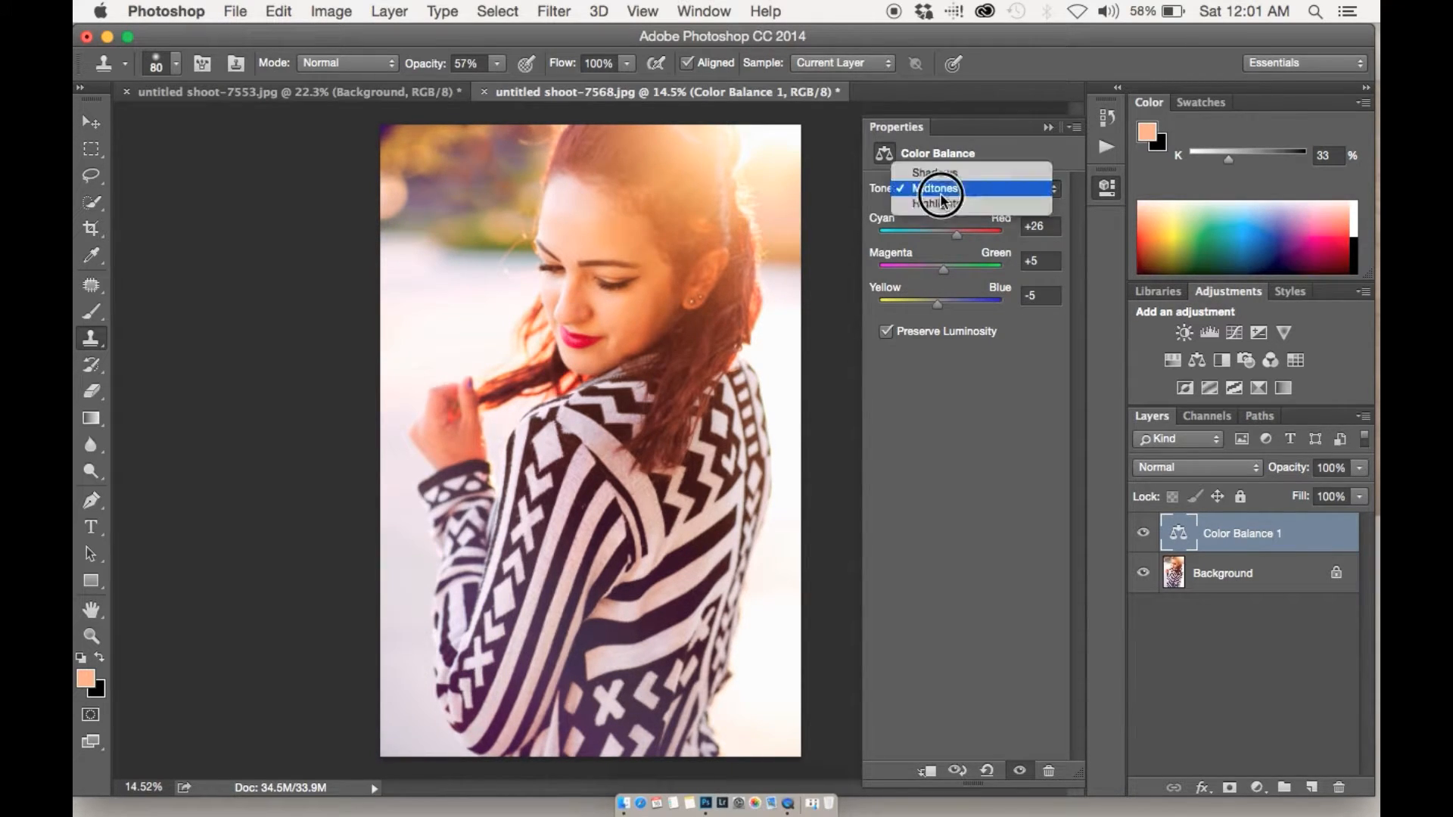
pyautogui.click(937, 173)
pyautogui.moveTo(957, 234); pyautogui.dragTo(938, 306)
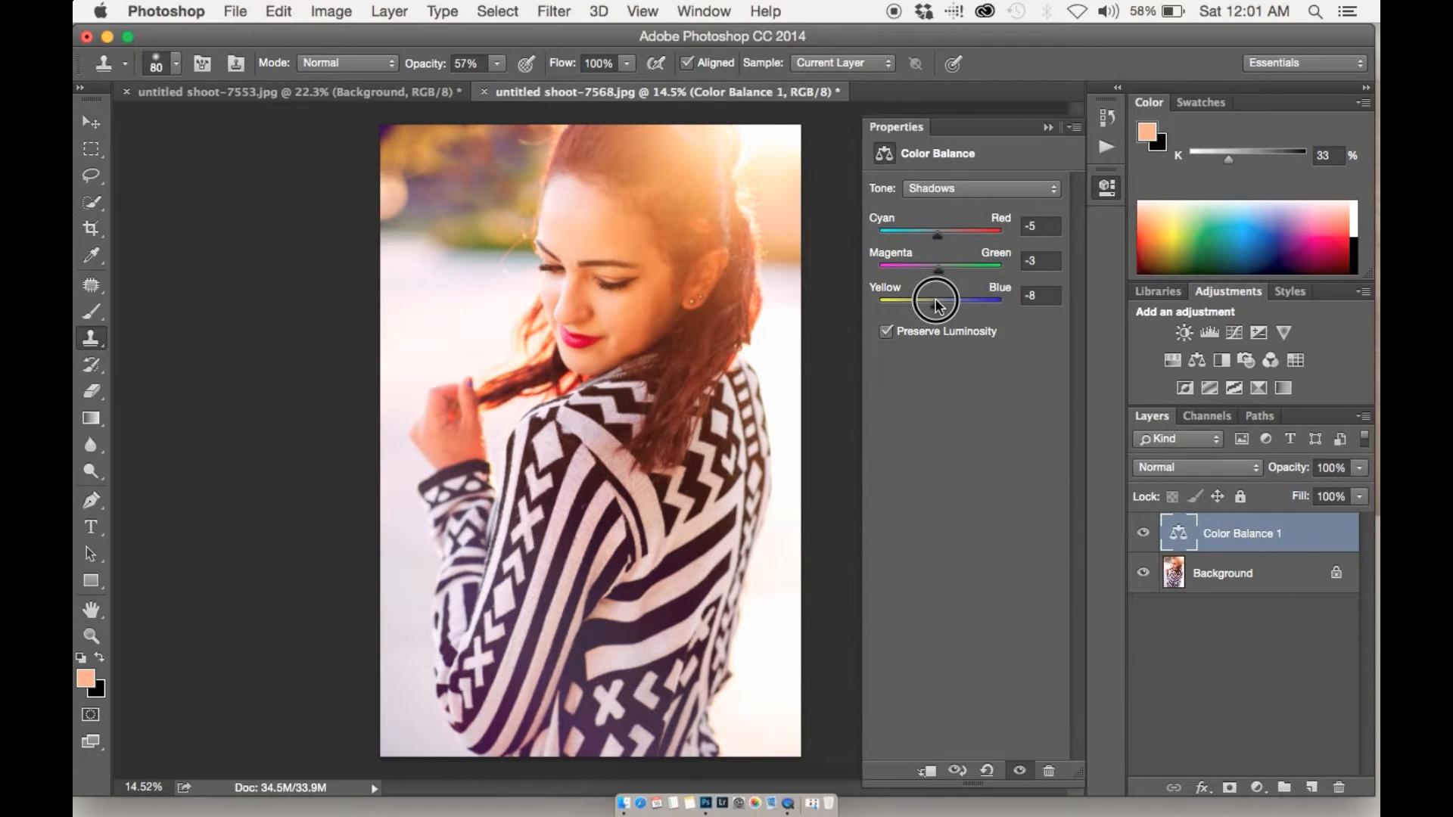
pyautogui.click(1051, 128)
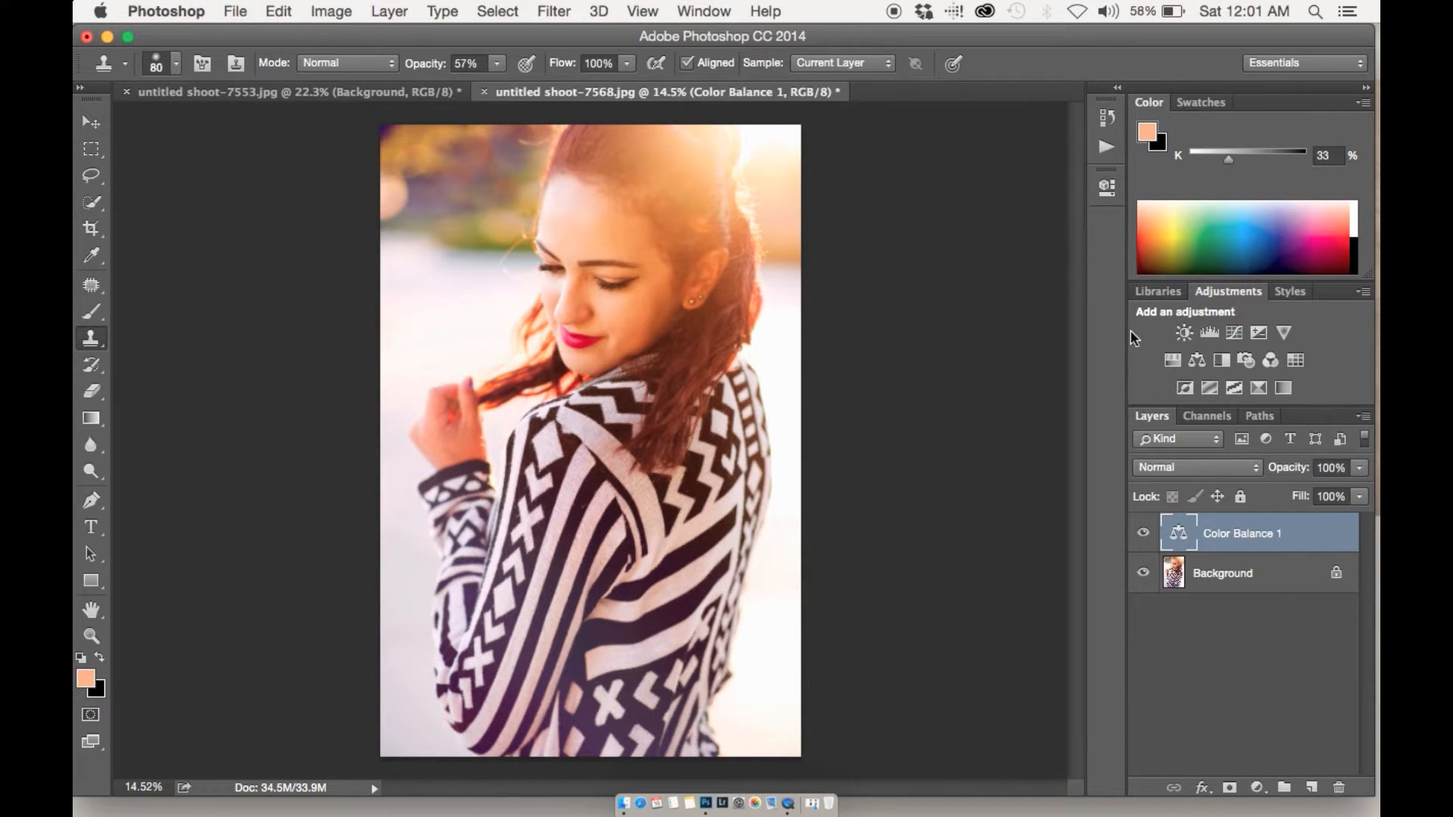
# Step: Compare the image with and without the Color Balance layer and reduce that layer's opacity
pyautogui.click(1145, 535)
pyautogui.click(1144, 534)
pyautogui.moveTo(1296, 473); pyautogui.dragTo(1047, 471)
# Step: Add a Curves adjustment layer with a lifted RGB black point, slightly lowered midtones and a highlight point at input 181, output 170
pyautogui.click(1234, 333)
pyautogui.moveTo(984, 304); pyautogui.dragTo(984, 313)
pyautogui.moveTo(918, 369); pyautogui.dragTo(951, 334)
pyautogui.moveTo(1018, 285)
pyautogui.mouseDown()
pyautogui.moveTo(1014, 265)
pyautogui.moveTo(1013, 282)
pyautogui.mouseUp()
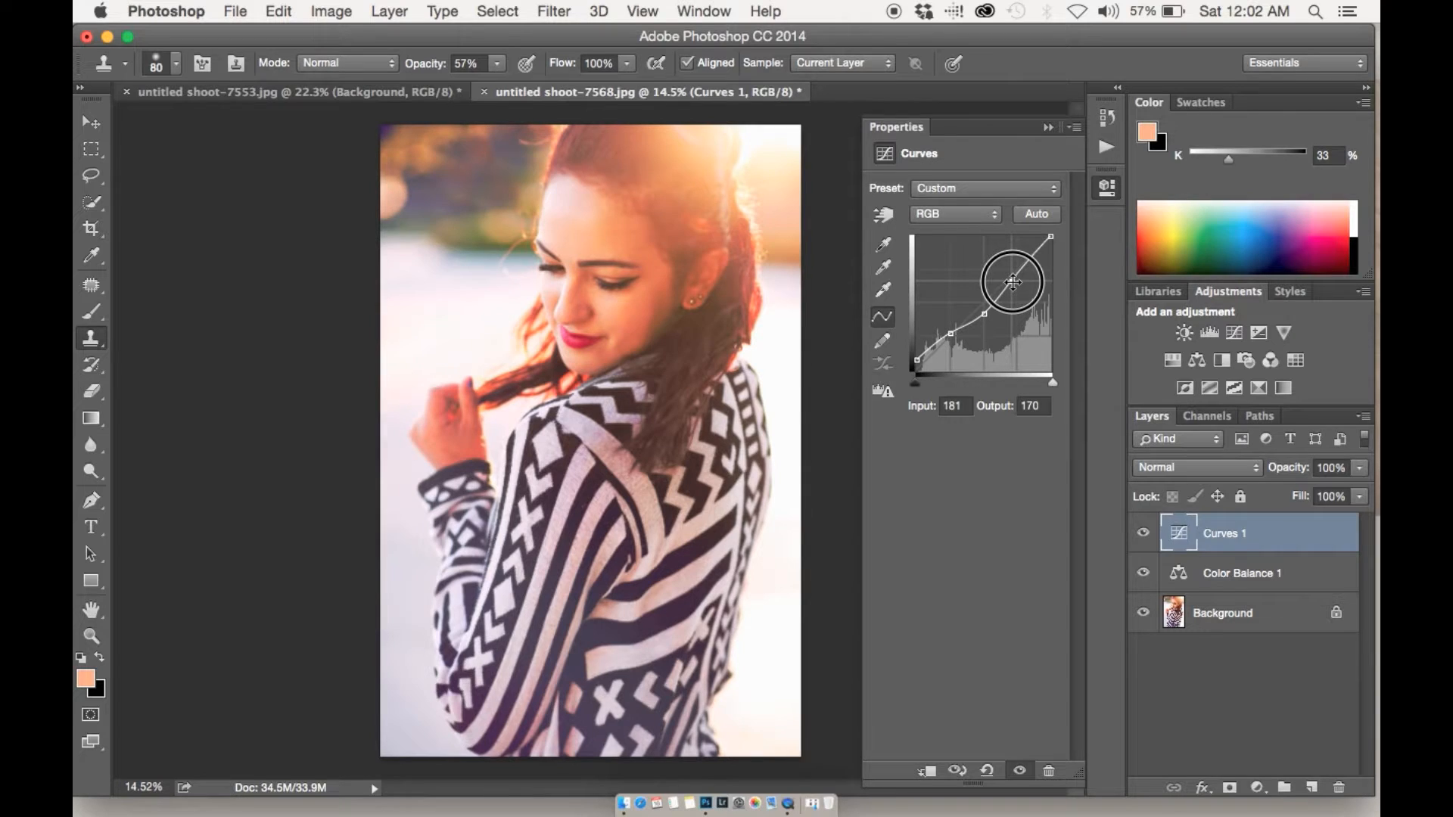
# Step: Darken the shadows on the Red channel curve and set its black point to input 21, output 8
pyautogui.click(988, 215)
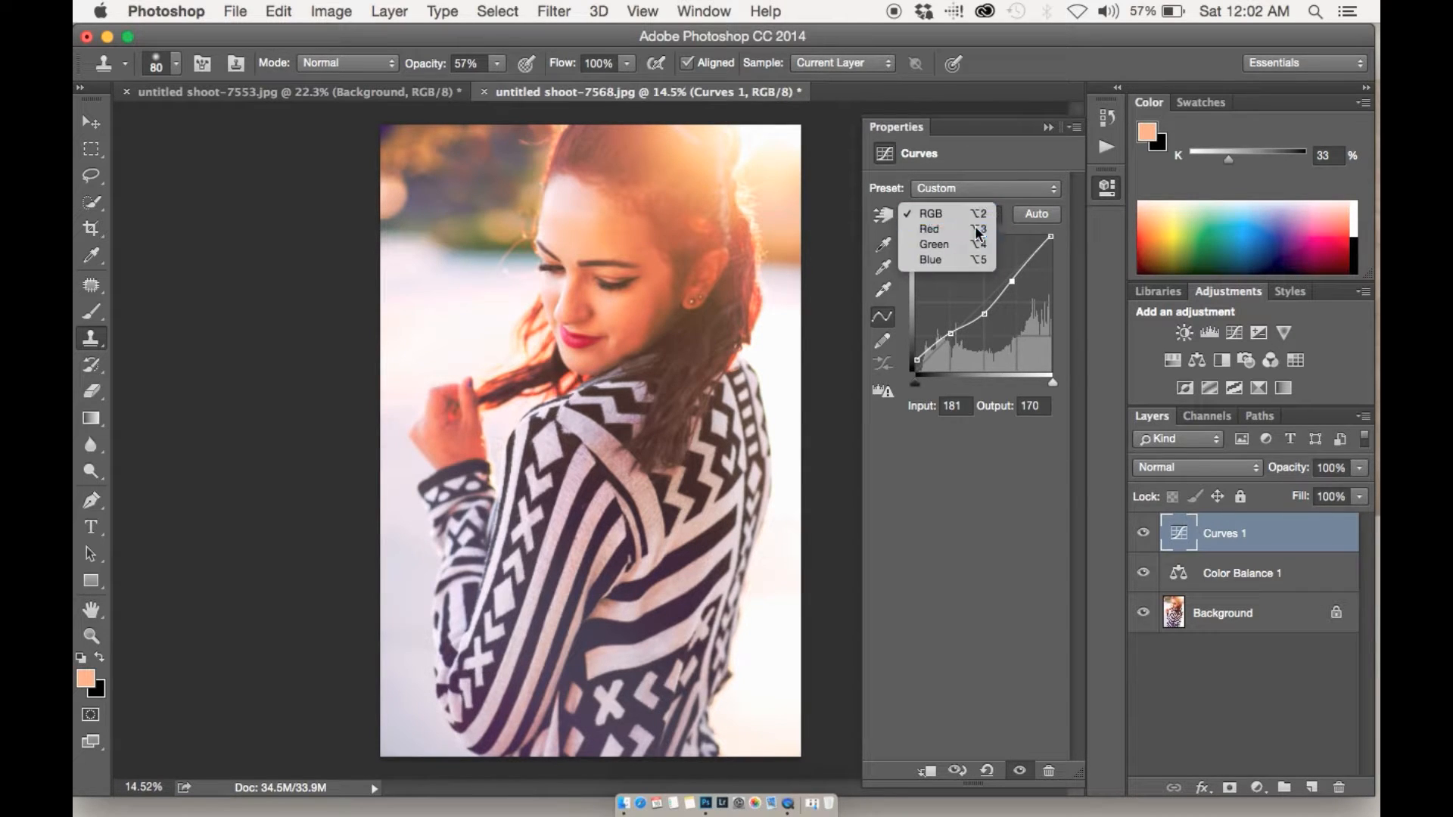
pyautogui.click(984, 223)
pyautogui.moveTo(978, 305); pyautogui.dragTo(987, 311)
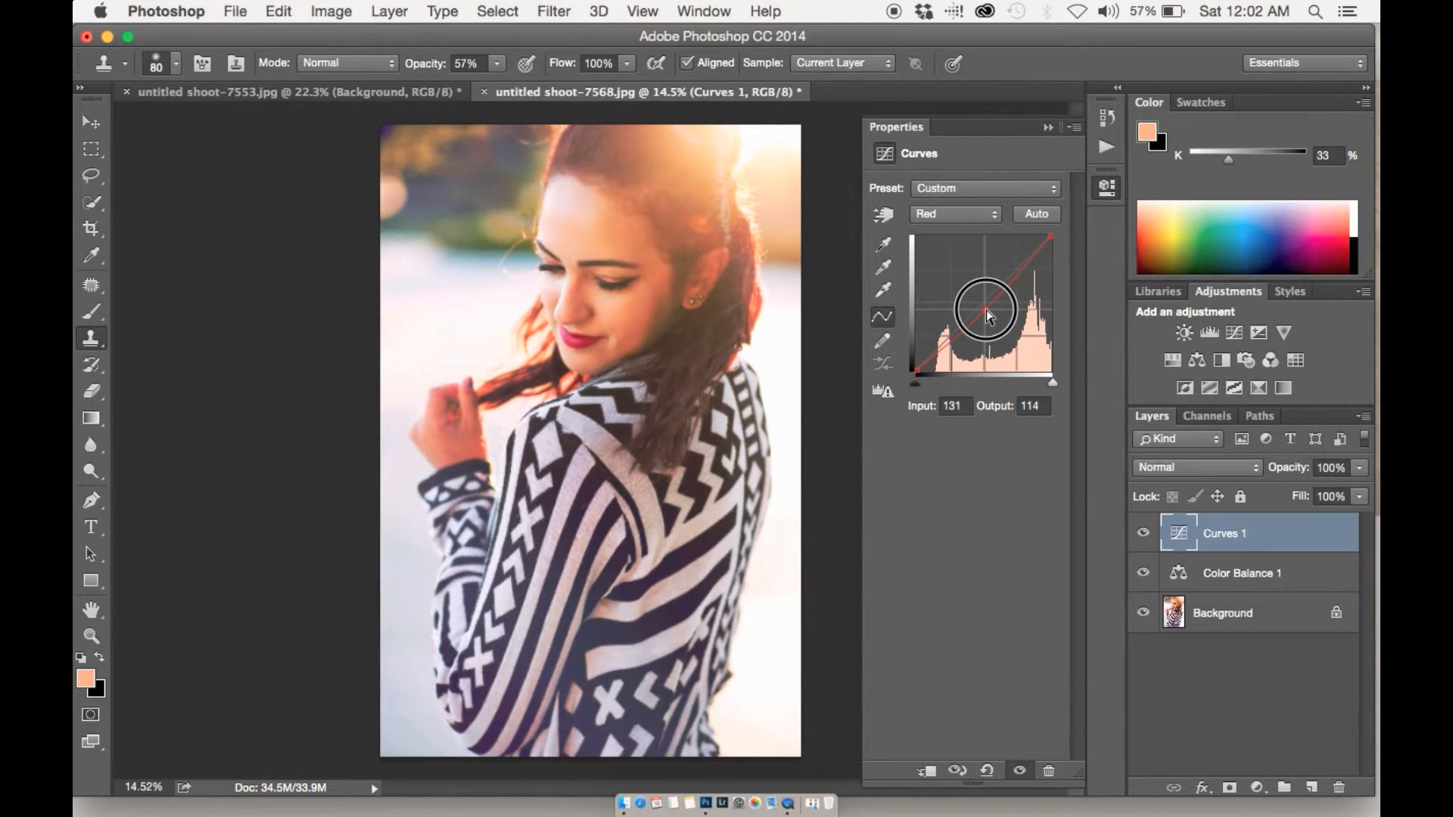
pyautogui.moveTo(957, 340); pyautogui.dragTo(961, 343)
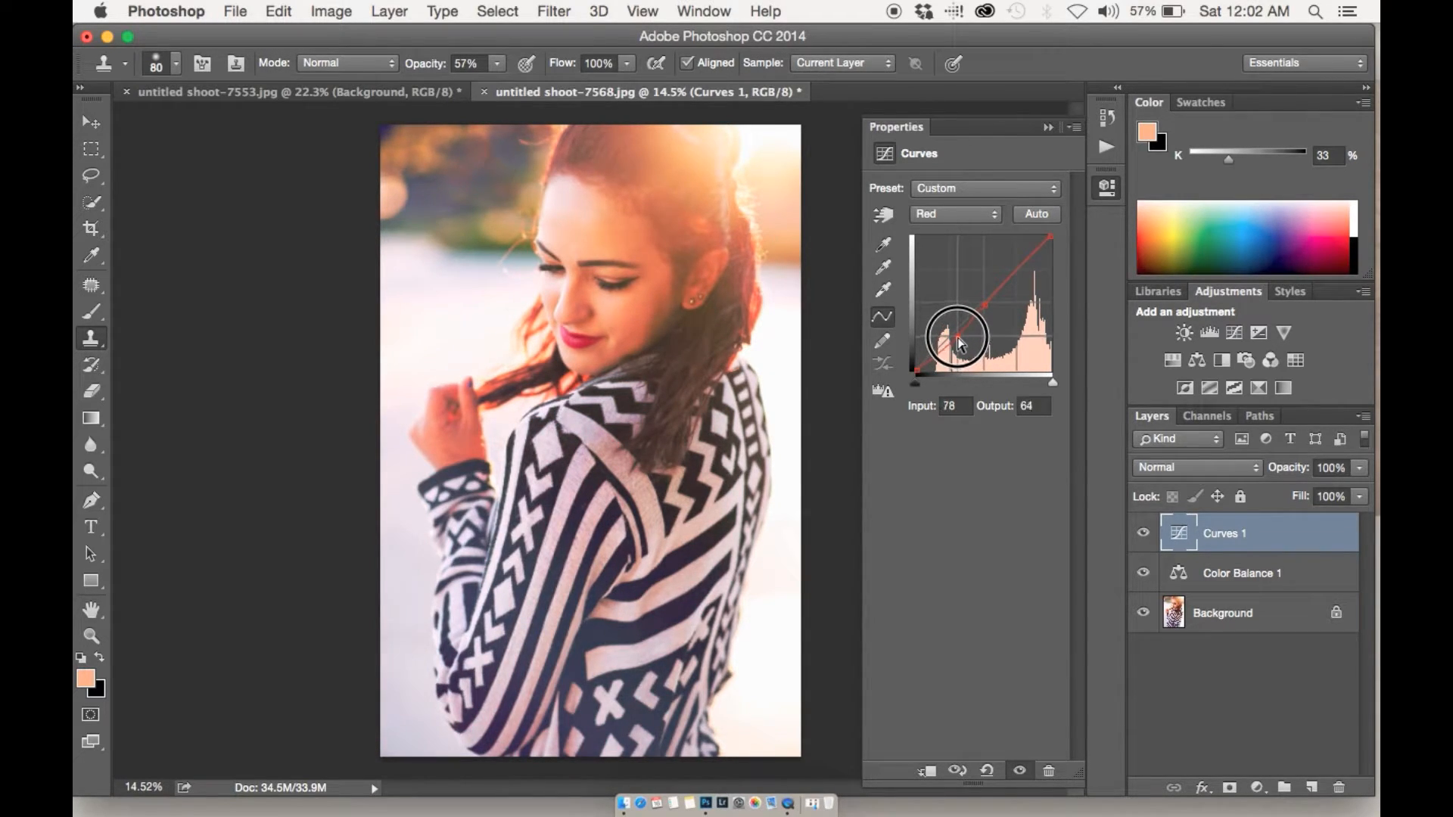
pyautogui.moveTo(930, 359)
pyautogui.mouseDown()
pyautogui.moveTo(945, 371)
pyautogui.moveTo(918, 376)
pyautogui.moveTo(938, 378)
pyautogui.moveTo(918, 342)
pyautogui.moveTo(937, 356)
pyautogui.moveTo(929, 369)
pyautogui.mouseUp()
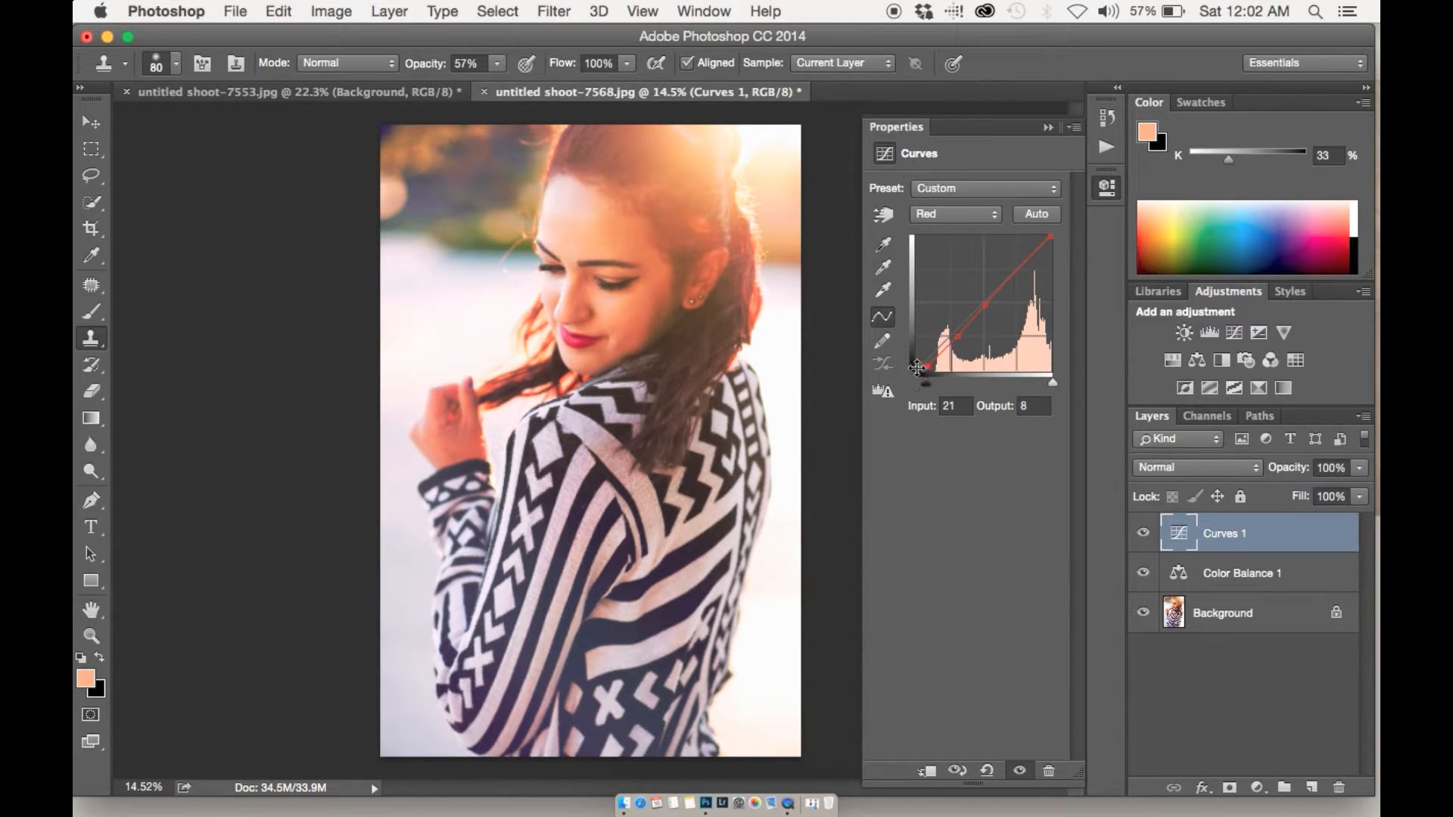
pyautogui.moveTo(1050, 237)
pyautogui.mouseDown()
pyautogui.moveTo(1029, 234)
pyautogui.moveTo(1073, 234)
pyautogui.moveTo(1070, 260)
pyautogui.moveTo(1073, 230)
pyautogui.mouseUp()
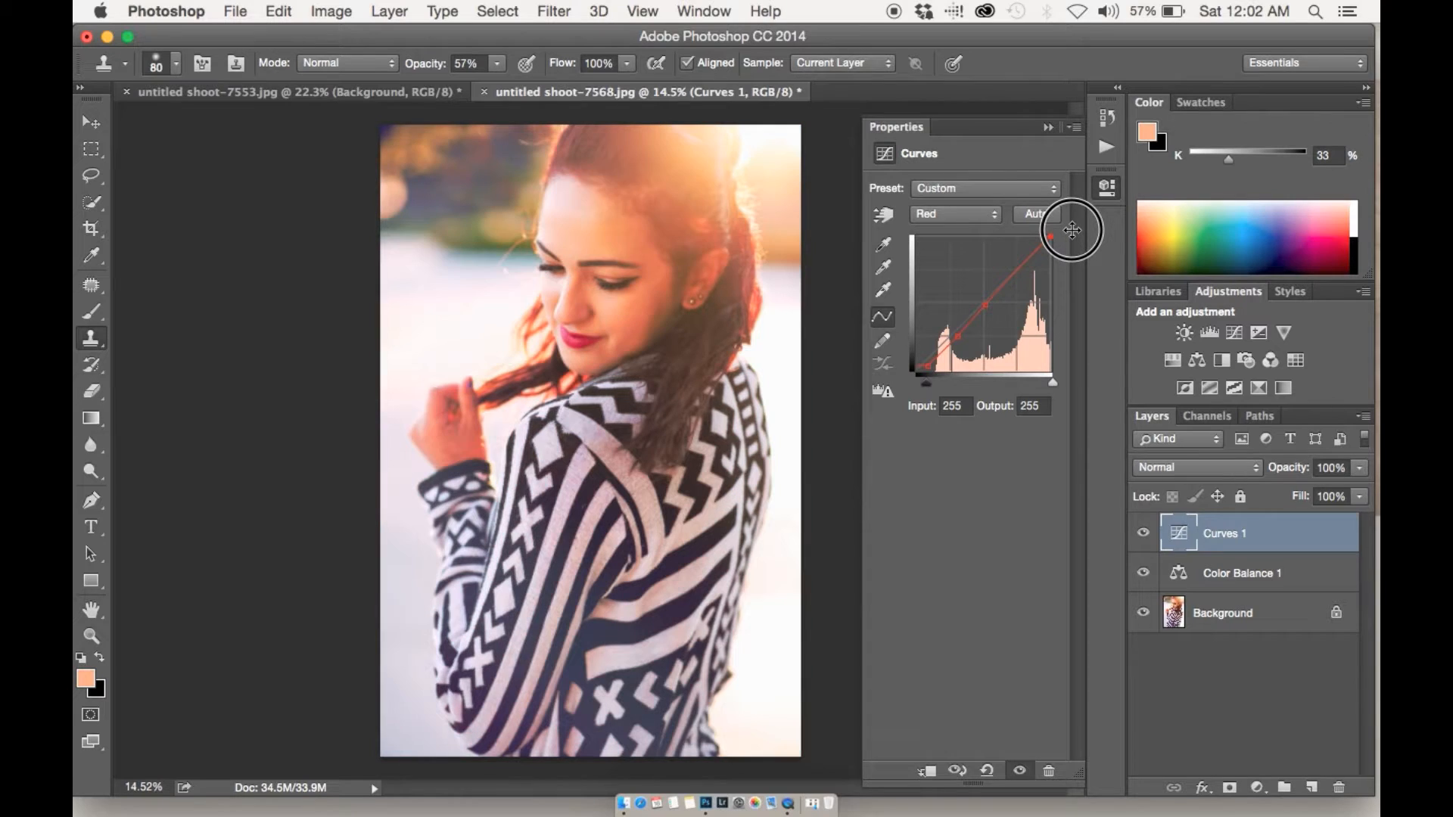
# Step: Raise the Green channel curve's lower midtones and set its black point to input 16, output 0
pyautogui.click(980, 215)
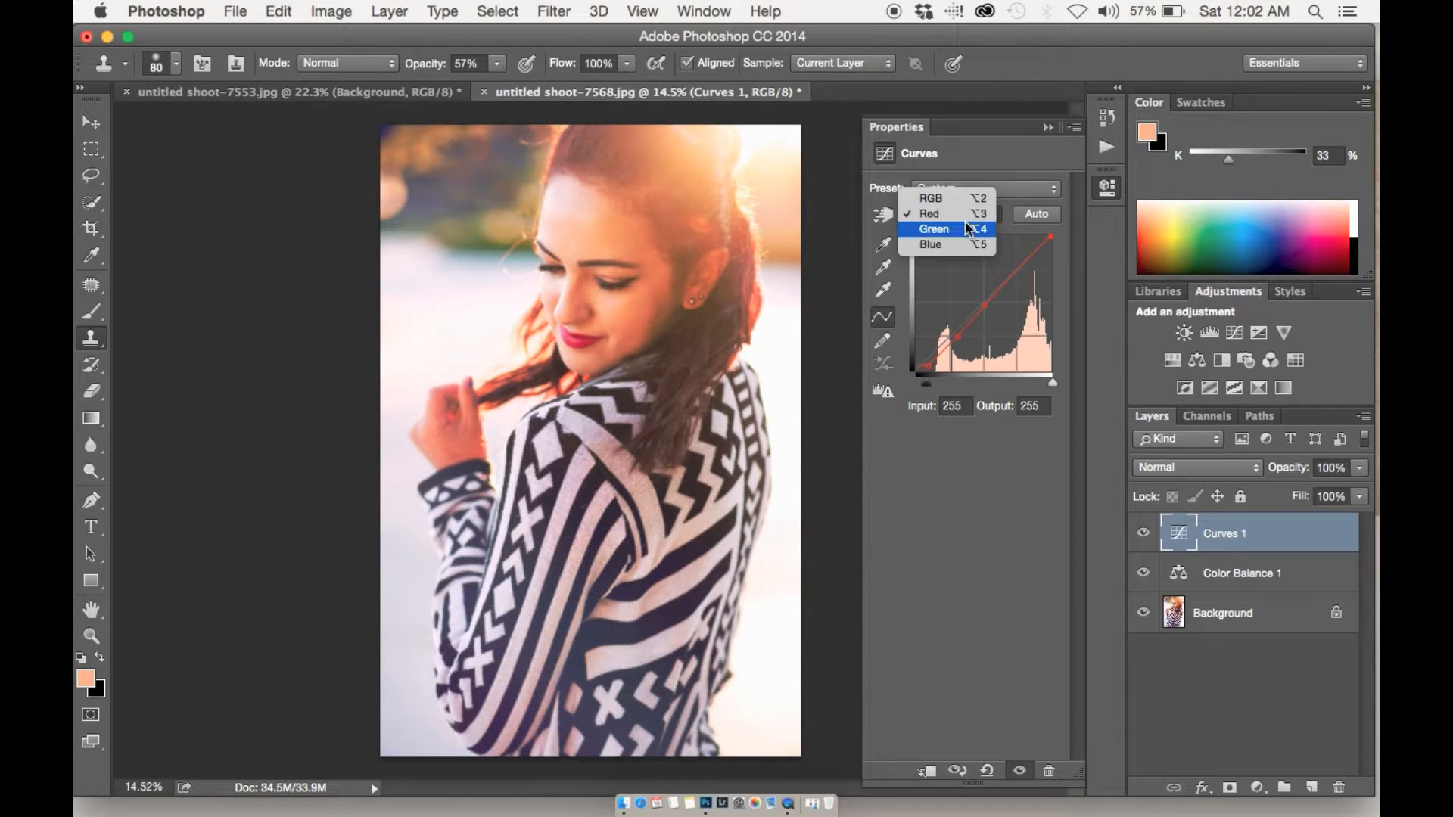
pyautogui.click(968, 230)
pyautogui.moveTo(1051, 237)
pyautogui.mouseDown()
pyautogui.moveTo(1046, 221)
pyautogui.moveTo(1058, 234)
pyautogui.mouseUp()
pyautogui.moveTo(986, 301); pyautogui.dragTo(1022, 266)
pyautogui.moveTo(920, 371)
pyautogui.mouseDown()
pyautogui.moveTo(918, 354)
pyautogui.moveTo(915, 389)
pyautogui.moveTo(934, 395)
pyautogui.moveTo(925, 384)
pyautogui.mouseUp()
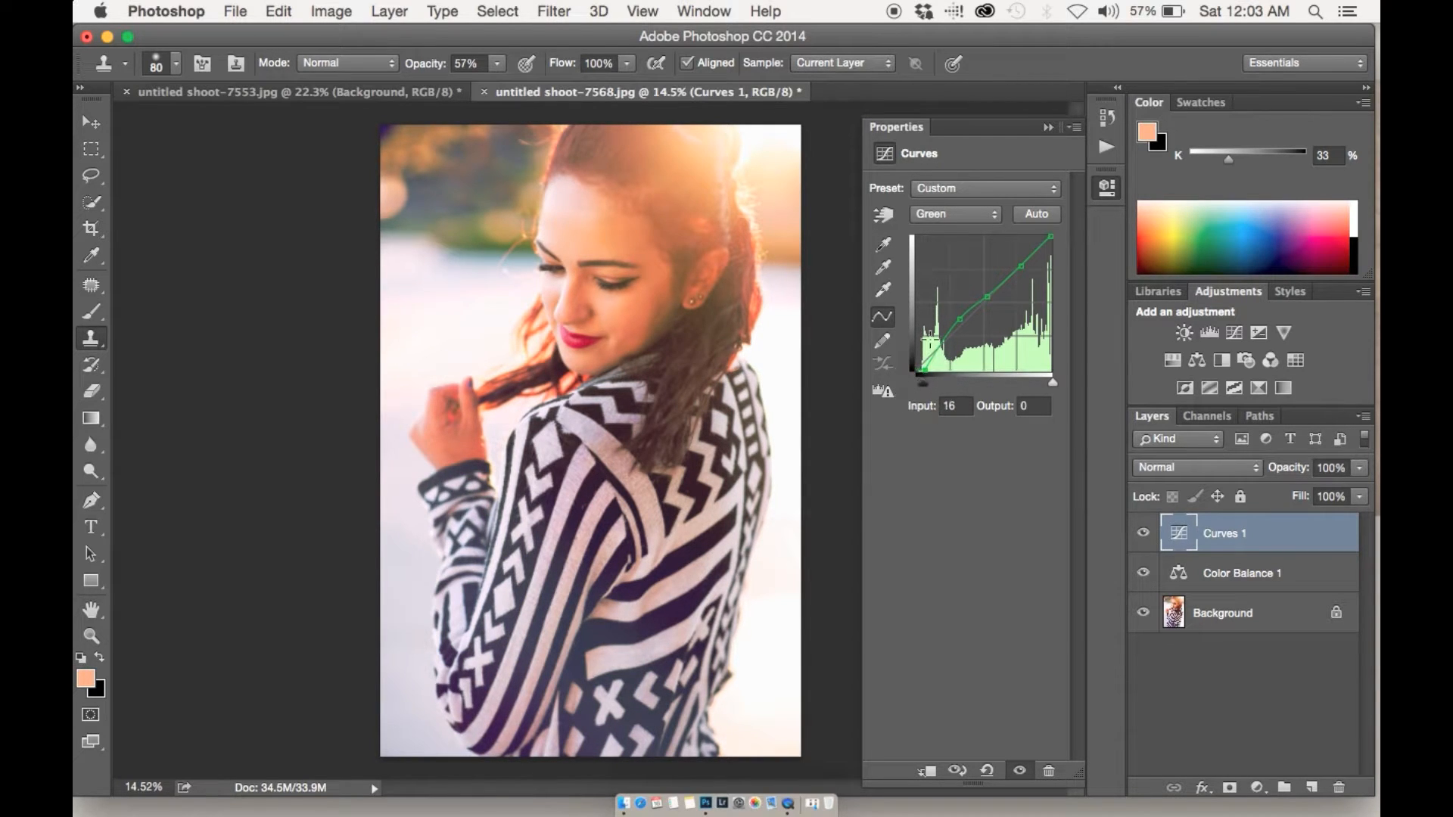
# Step: Lift the shadows and lower the highlights on the Blue channel curve, setting its white point output to 251
pyautogui.click(953, 215)
pyautogui.click(942, 230)
pyautogui.click(981, 303)
pyautogui.moveTo(982, 305); pyautogui.dragTo(958, 321)
pyautogui.moveTo(918, 366)
pyautogui.mouseDown()
pyautogui.moveTo(919, 347)
pyautogui.moveTo(936, 380)
pyautogui.moveTo(921, 354)
pyautogui.mouseUp()
pyautogui.moveTo(1026, 250); pyautogui.dragTo(1027, 269)
pyautogui.click(1049, 238)
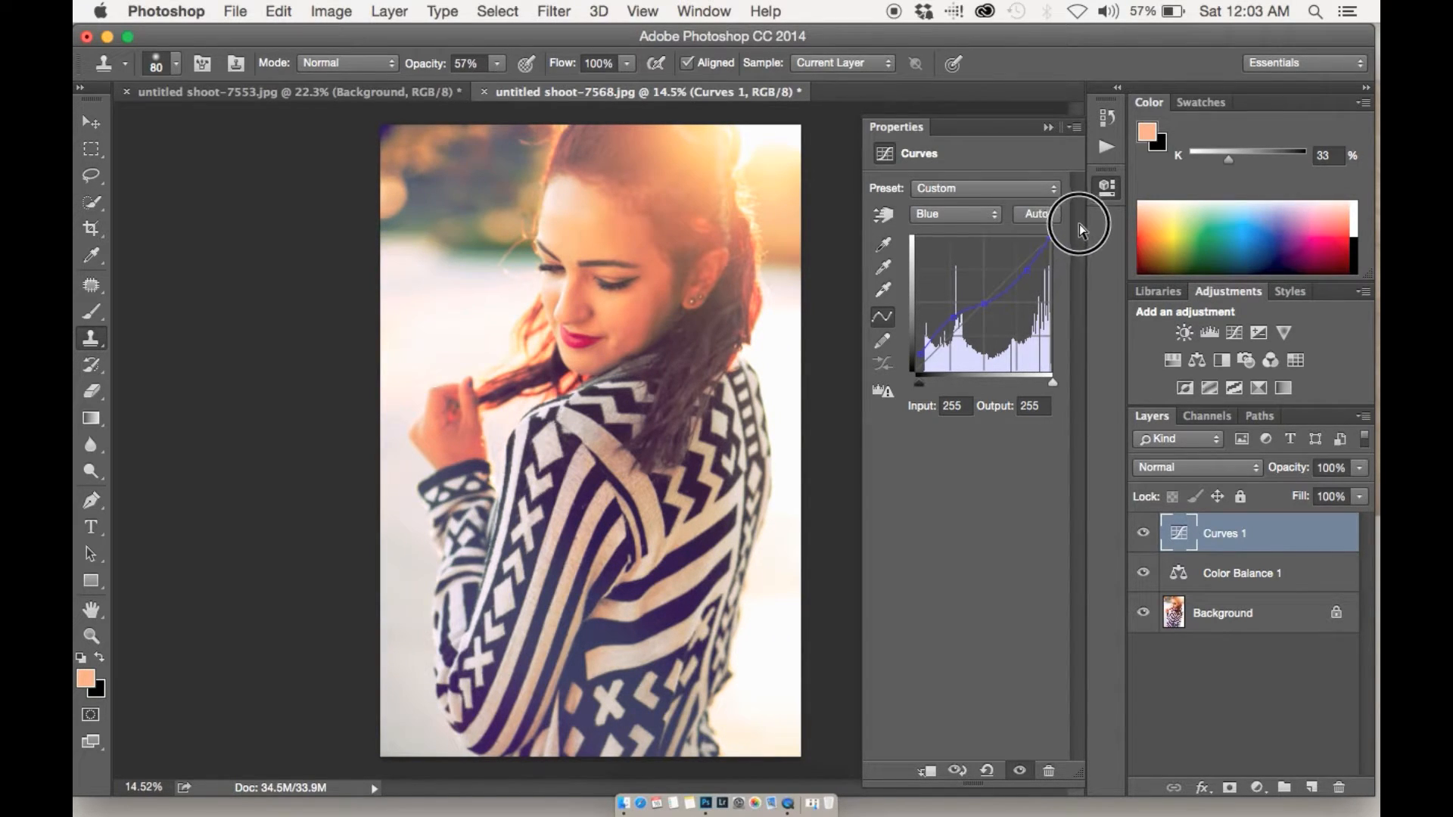
pyautogui.moveTo(1080, 252); pyautogui.dragTo(1080, 246)
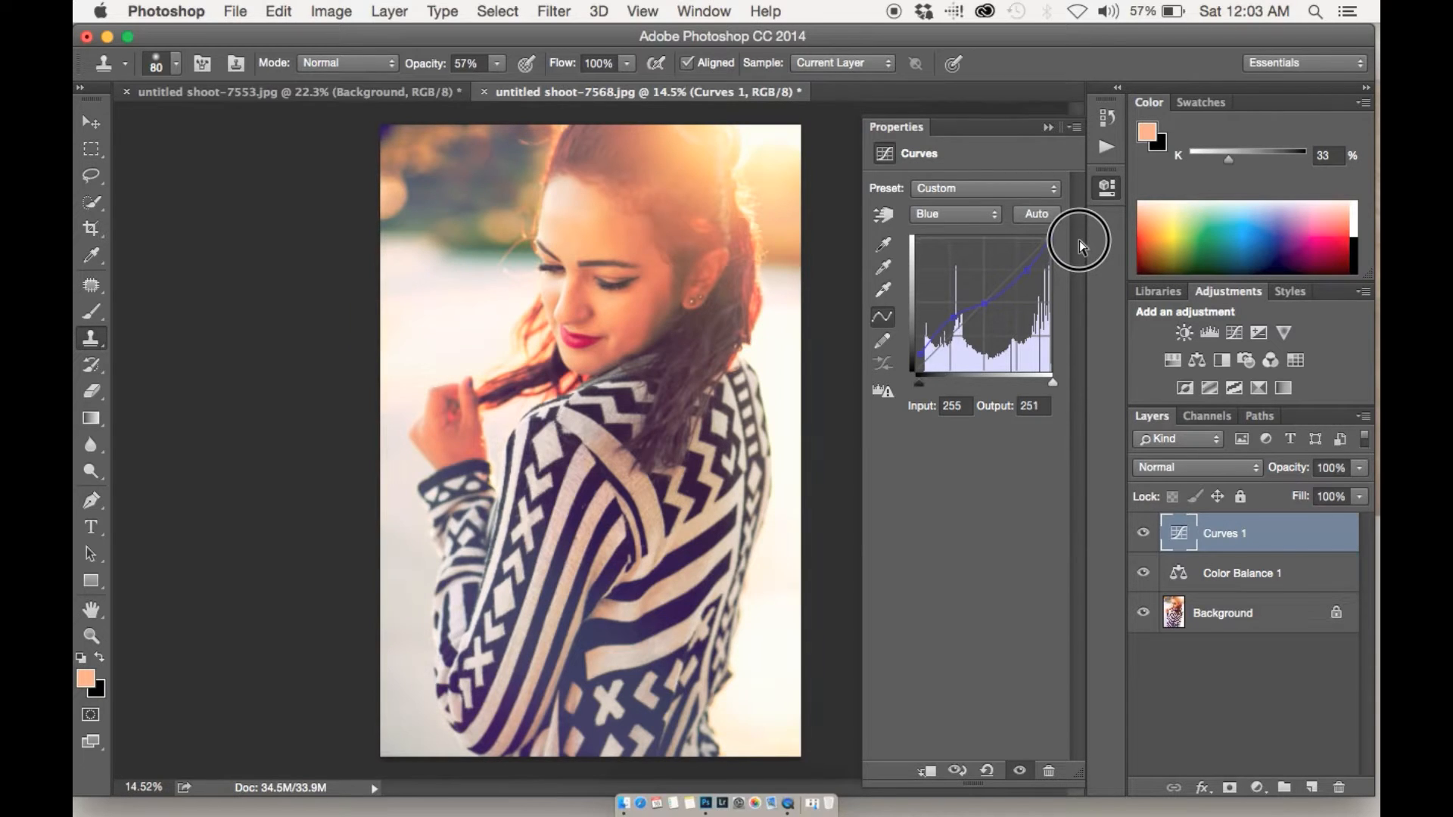
pyautogui.click(1056, 130)
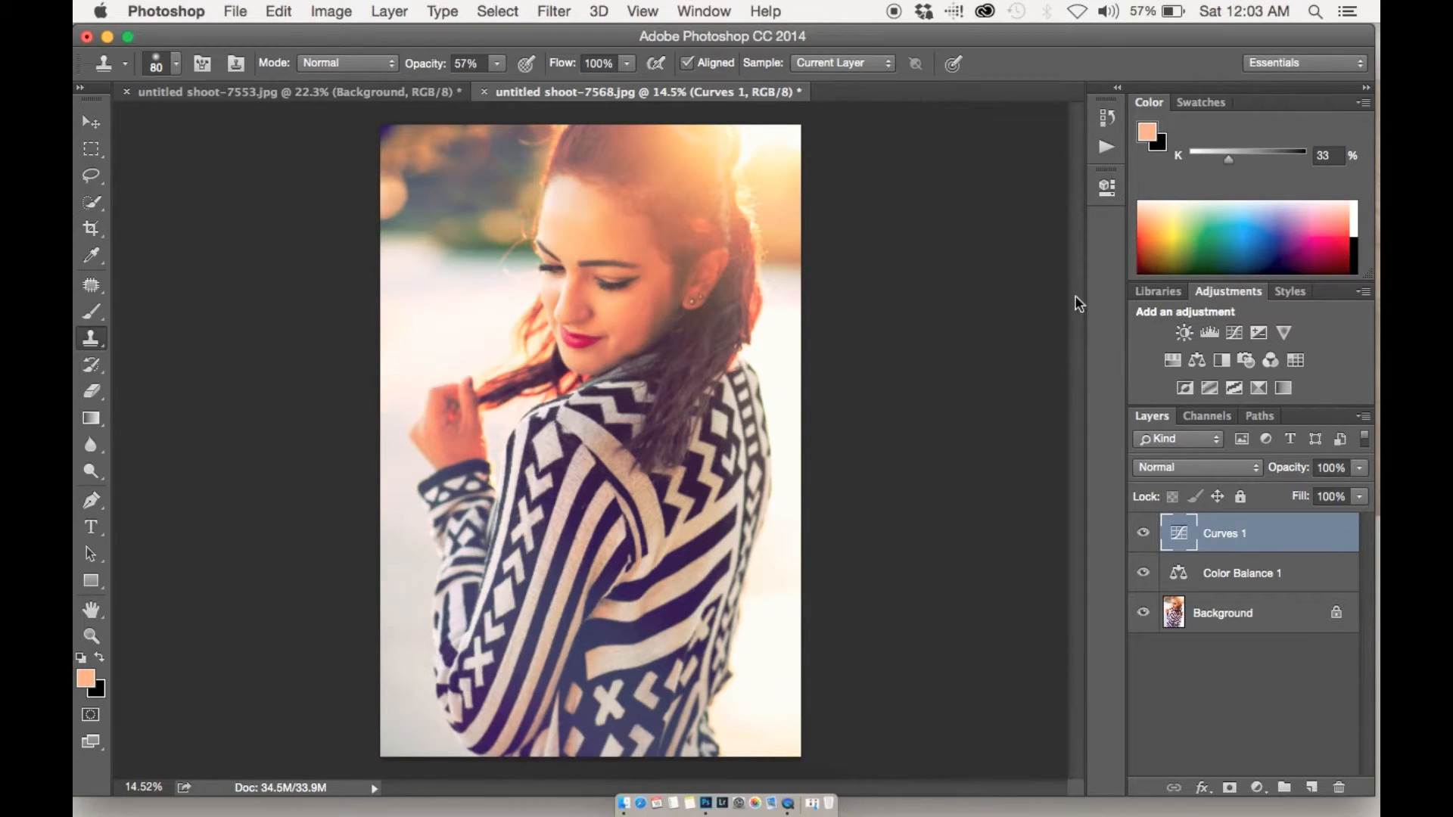
# Step: Compare the image with and without the Curves layer and set that layer's opacity to 61%
pyautogui.click(1142, 534)
pyautogui.click(1142, 534)
pyautogui.click(1142, 534)
pyautogui.click(1142, 535)
pyautogui.moveTo(1291, 472); pyautogui.dragTo(1249, 465)
pyautogui.moveTo(1143, 534)
pyautogui.mouseDown()
pyautogui.moveTo(1145, 592)
pyautogui.moveTo(1145, 535)
pyautogui.mouseUp()
# Step: Save a history snapshot of the color-graded photo and flatten all its layers into the Background
pyautogui.click(1110, 118)
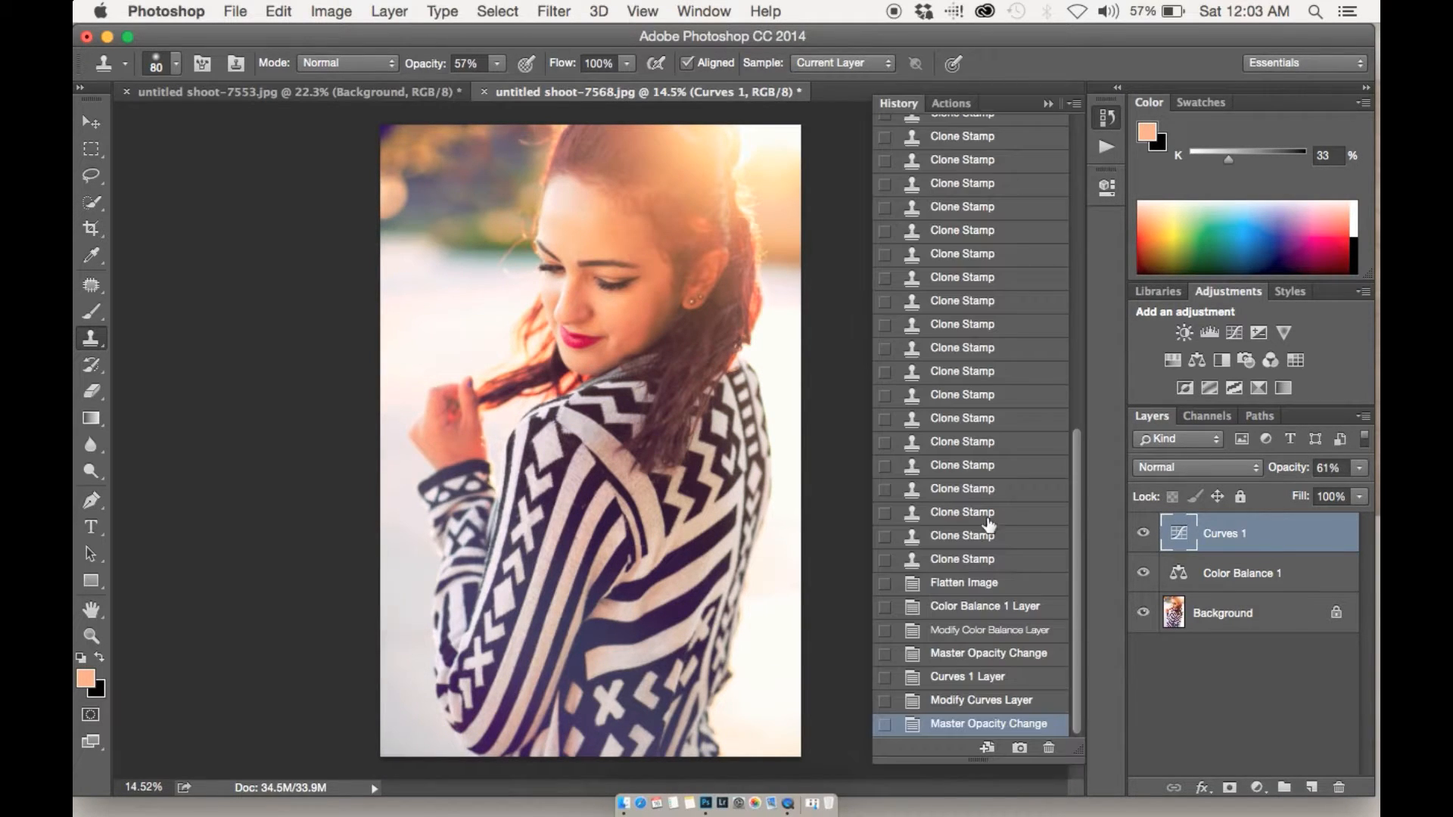
pyautogui.click(1026, 749)
pyautogui.moveTo(1079, 568); pyautogui.dragTo(1081, 146)
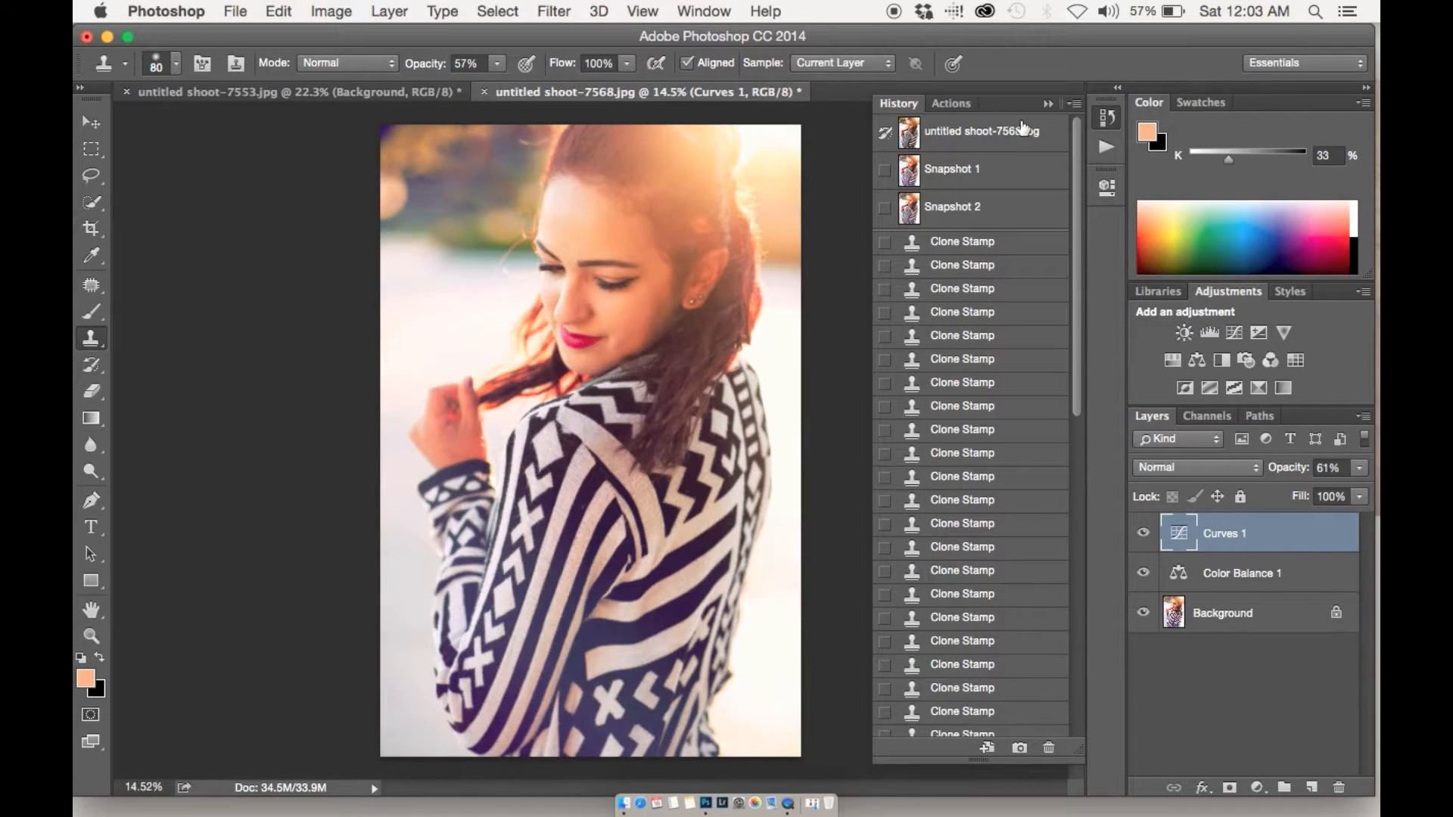
pyautogui.rightClick(1220, 619)
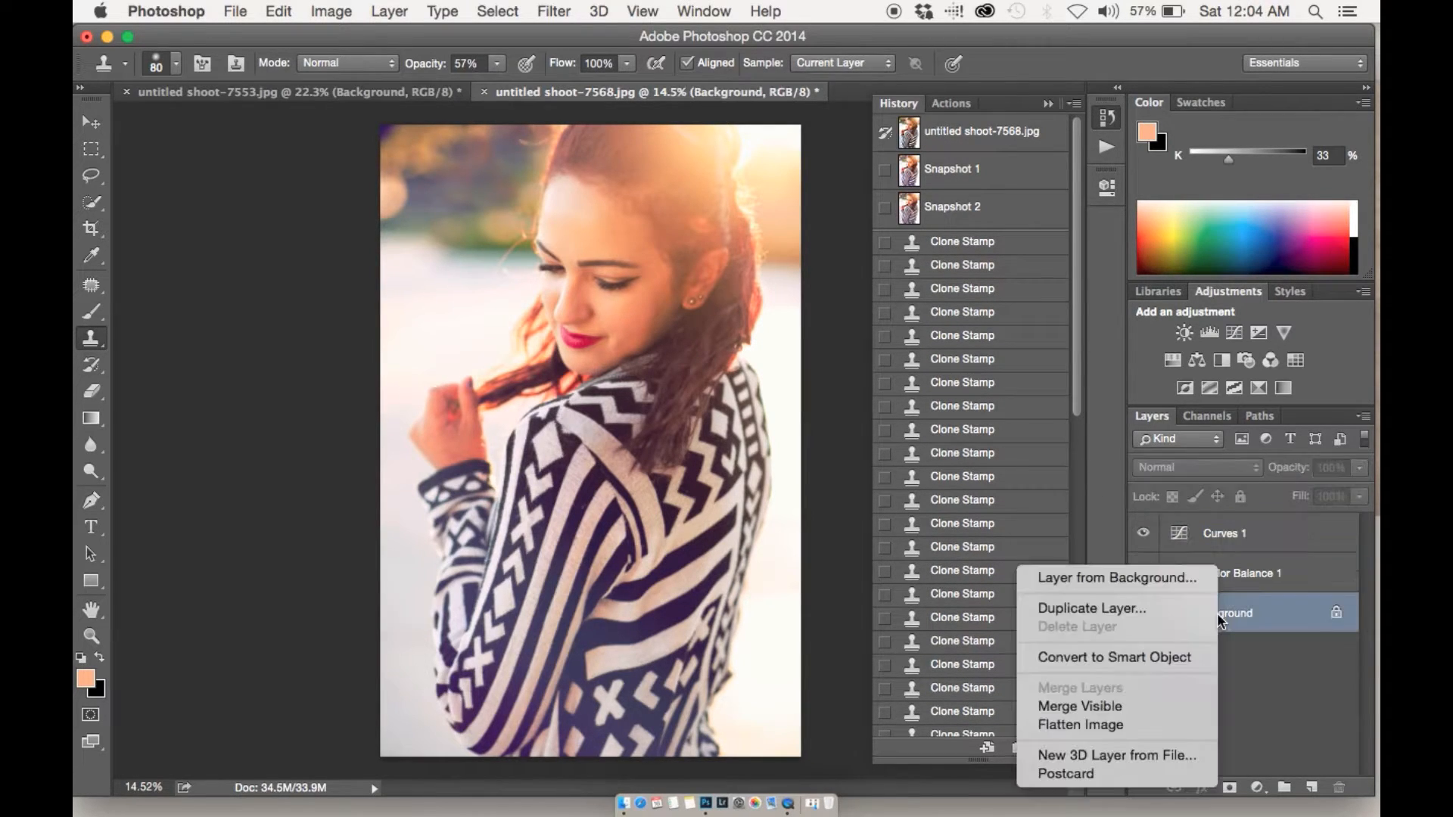
pyautogui.click(1161, 725)
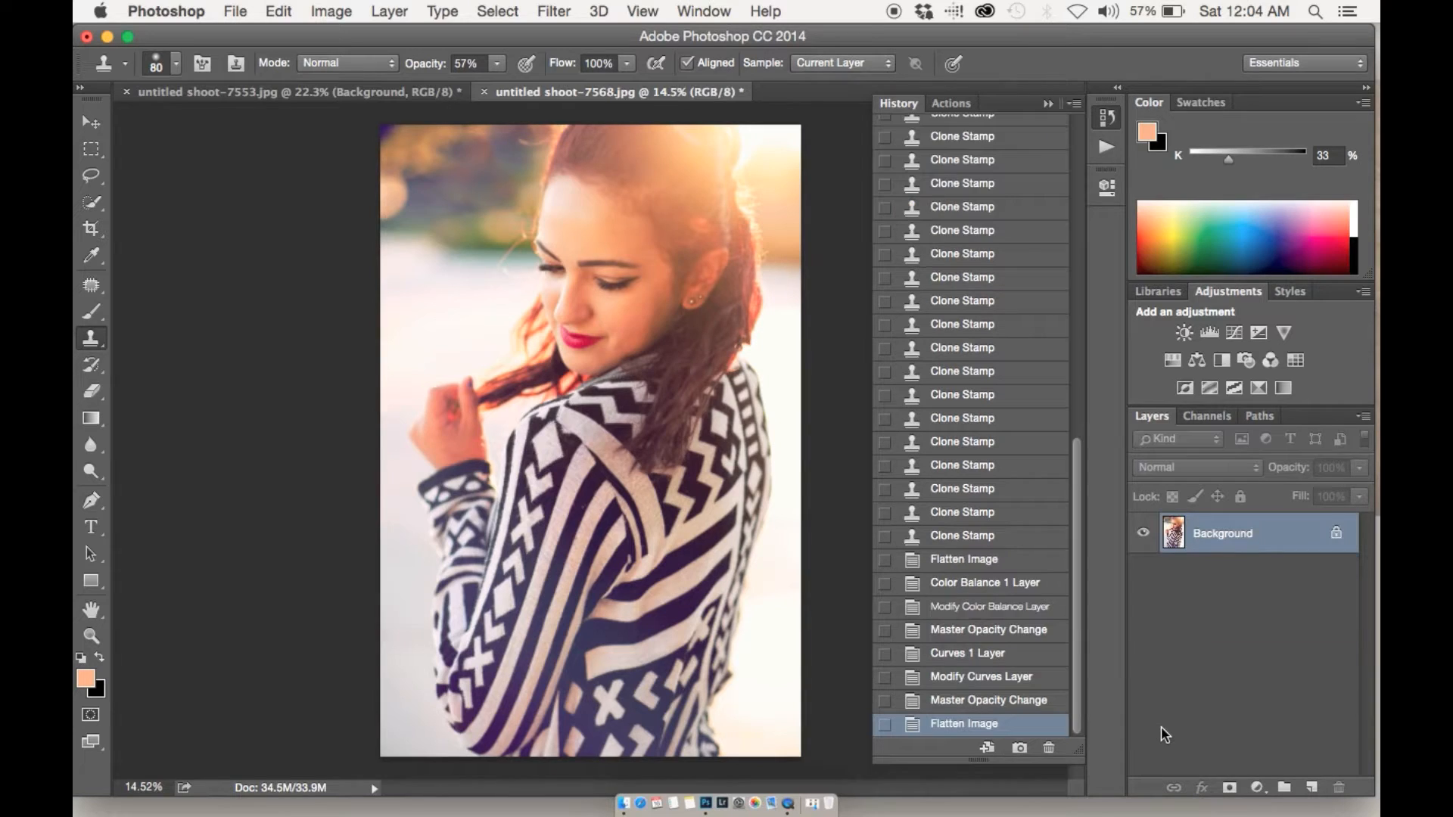
# Step: Compare the original photo with Snapshot 2 in the history and return to the last Flatten Image state
pyautogui.scroll(10, 1043, 486)
pyautogui.click(1001, 134)
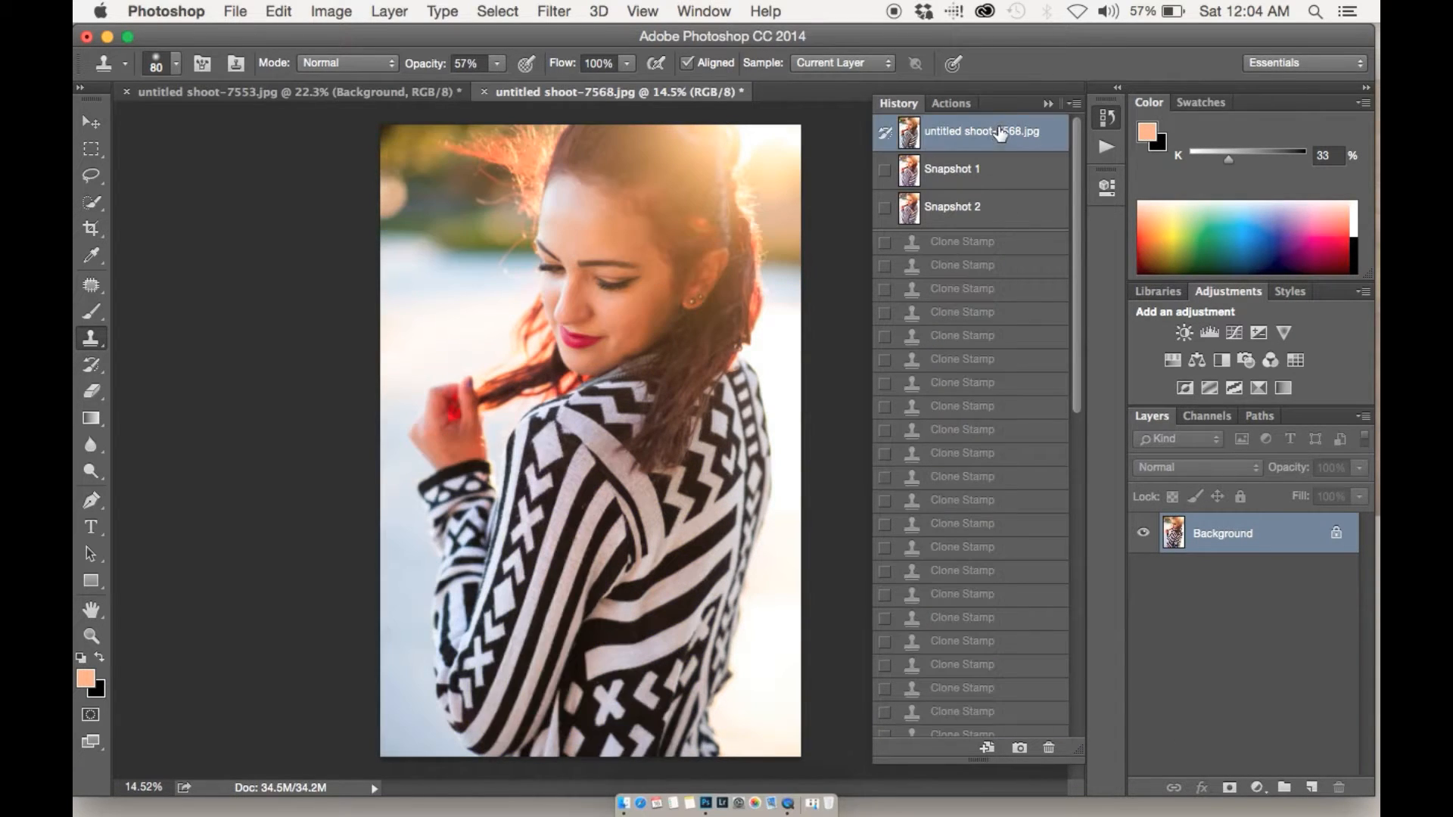
pyautogui.click(997, 222)
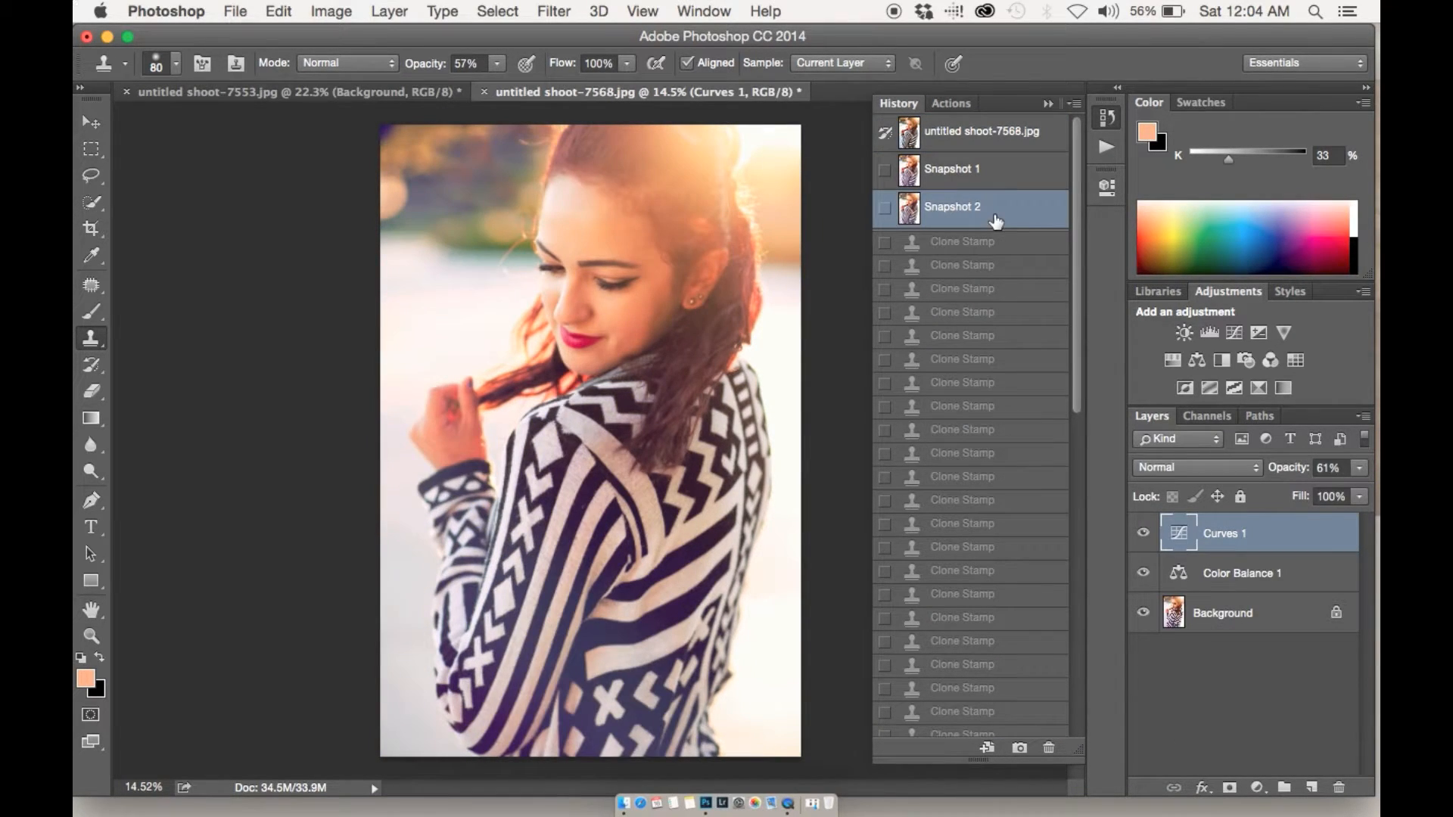
pyautogui.click(1050, 104)
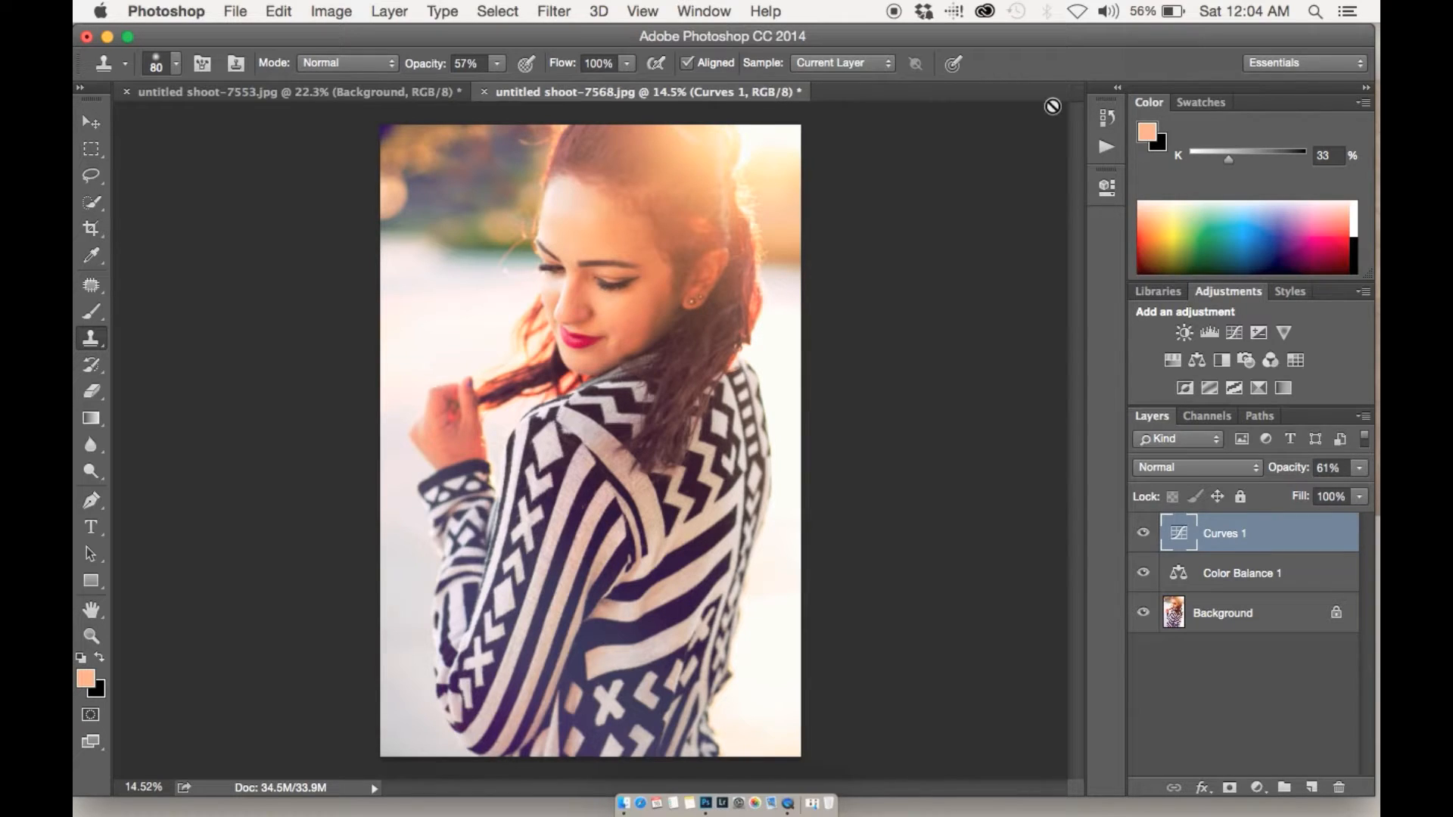
pyautogui.click(1107, 118)
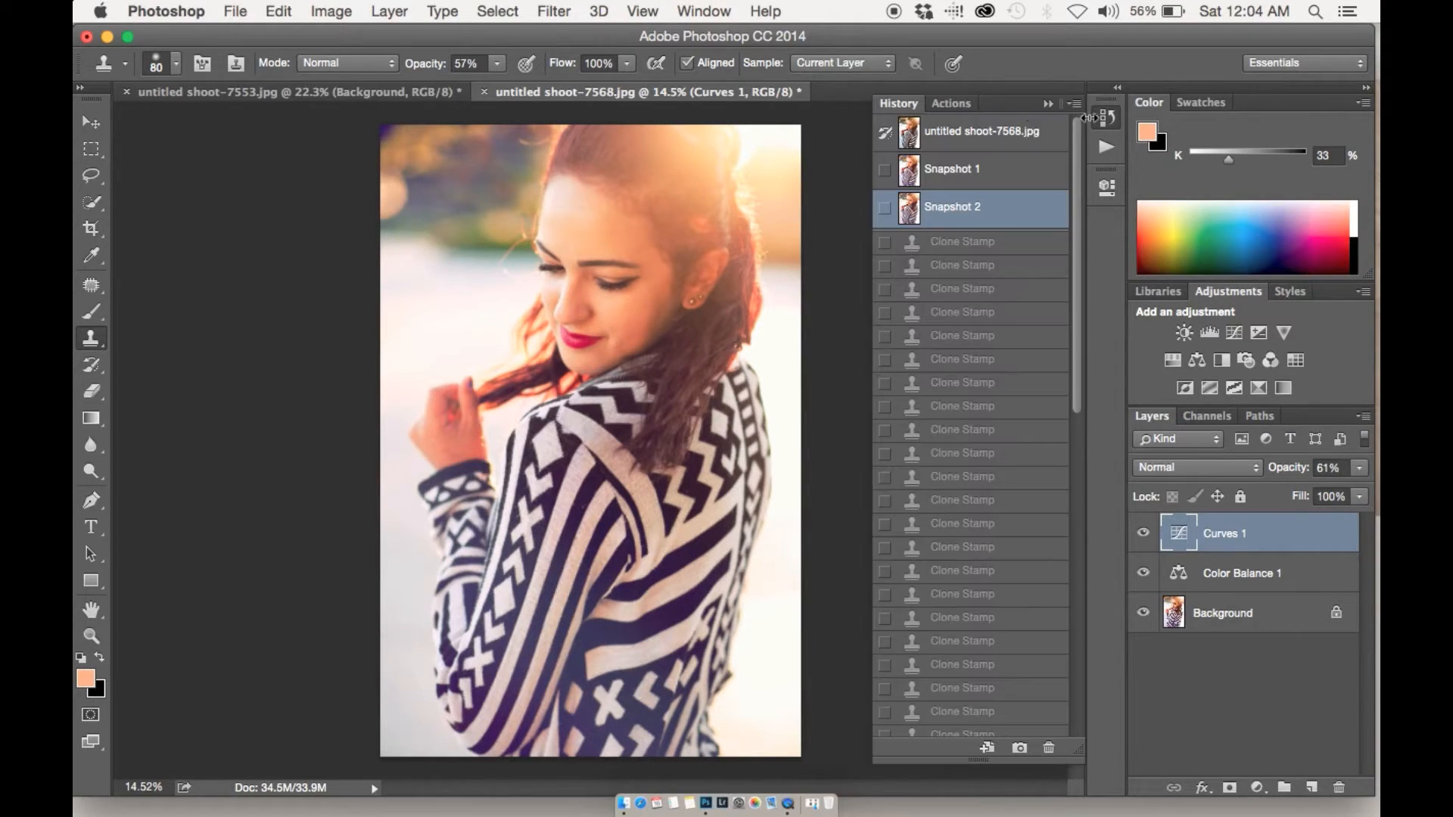
pyautogui.click(974, 140)
pyautogui.click(972, 209)
pyautogui.scroll(-10, 984, 288)
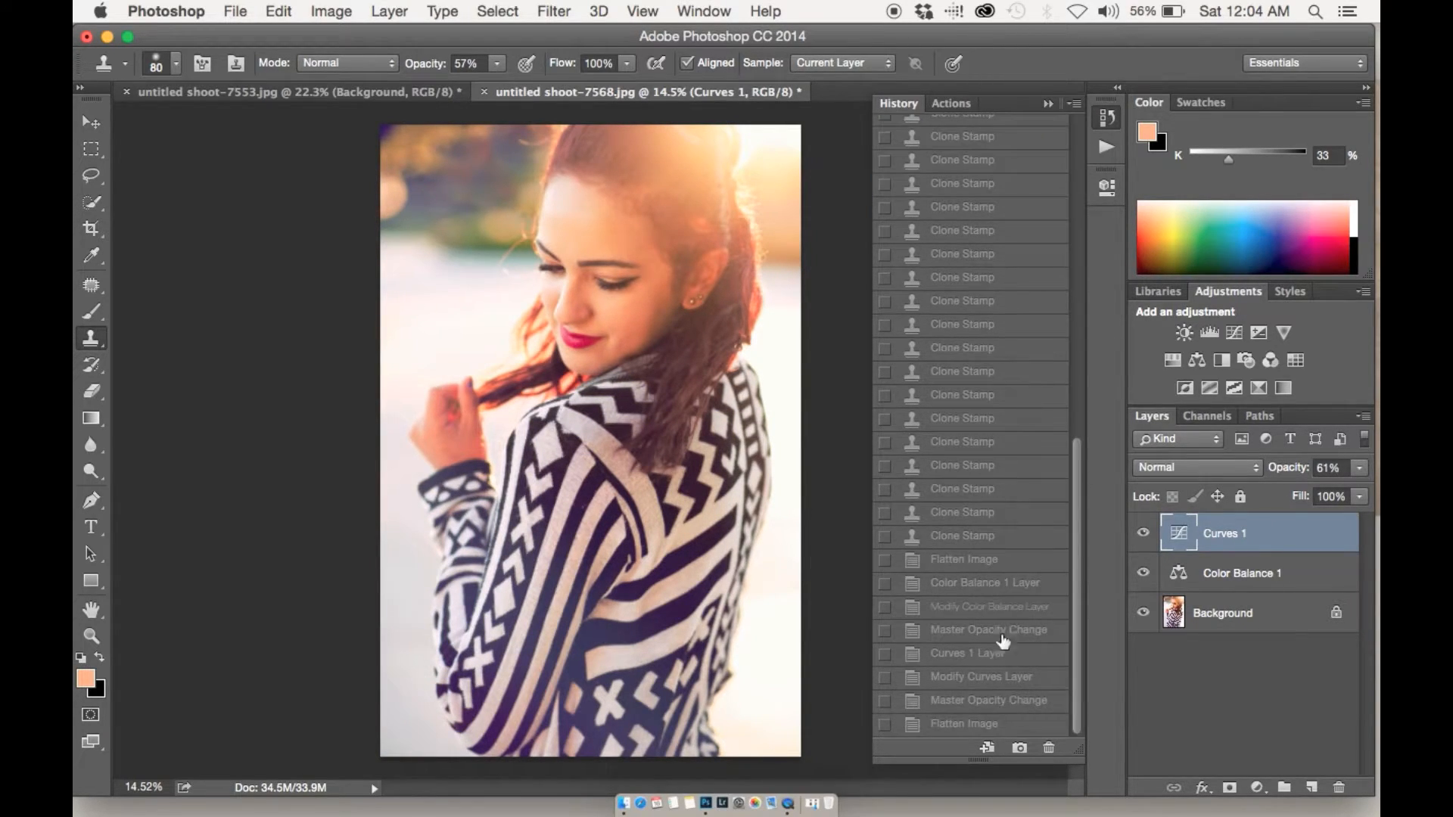
pyautogui.click(993, 723)
pyautogui.click(1049, 104)
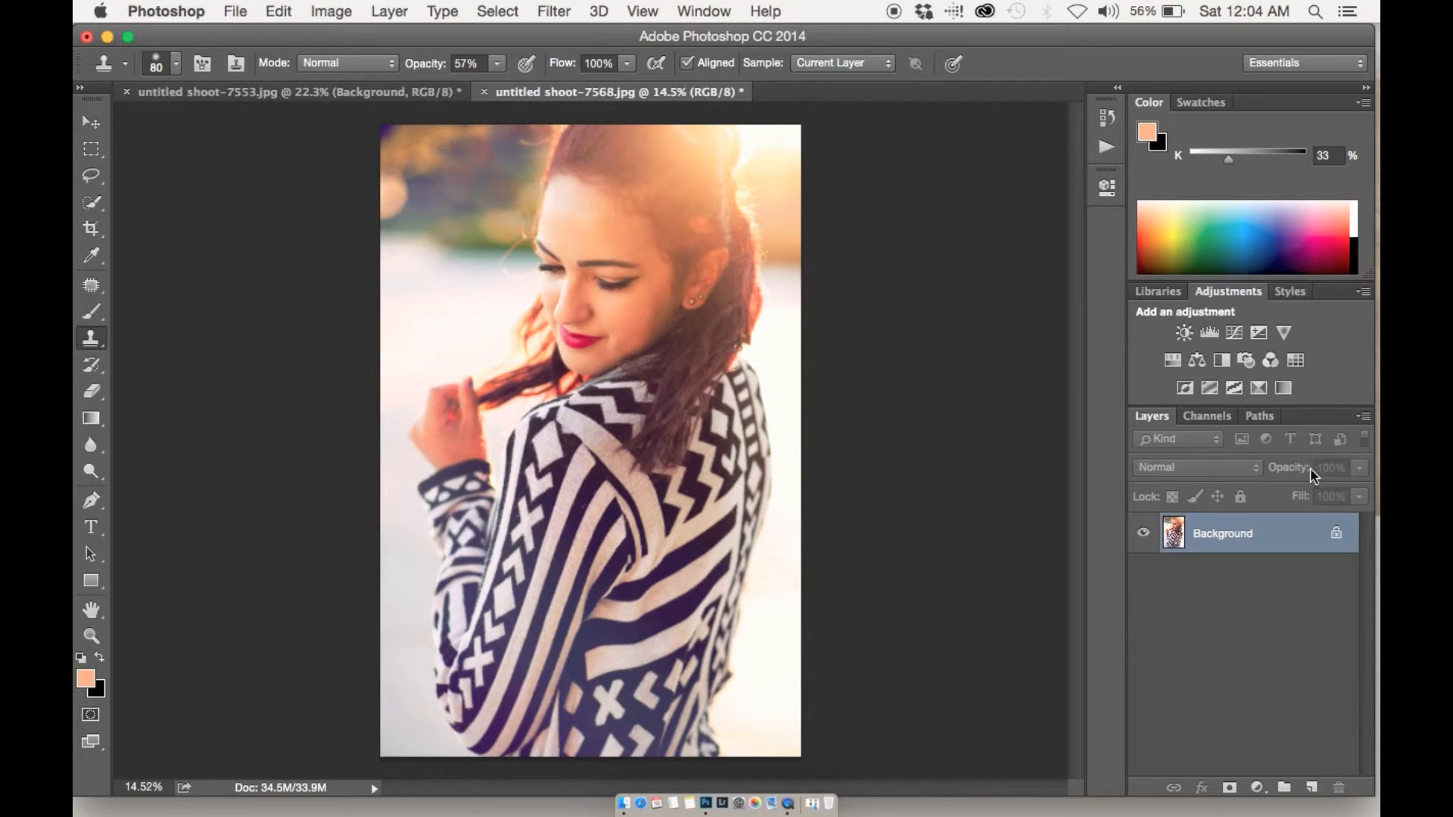
# Step: Add a new empty layer above the Background and set its blend mode to Soft Light
pyautogui.click(1312, 787)
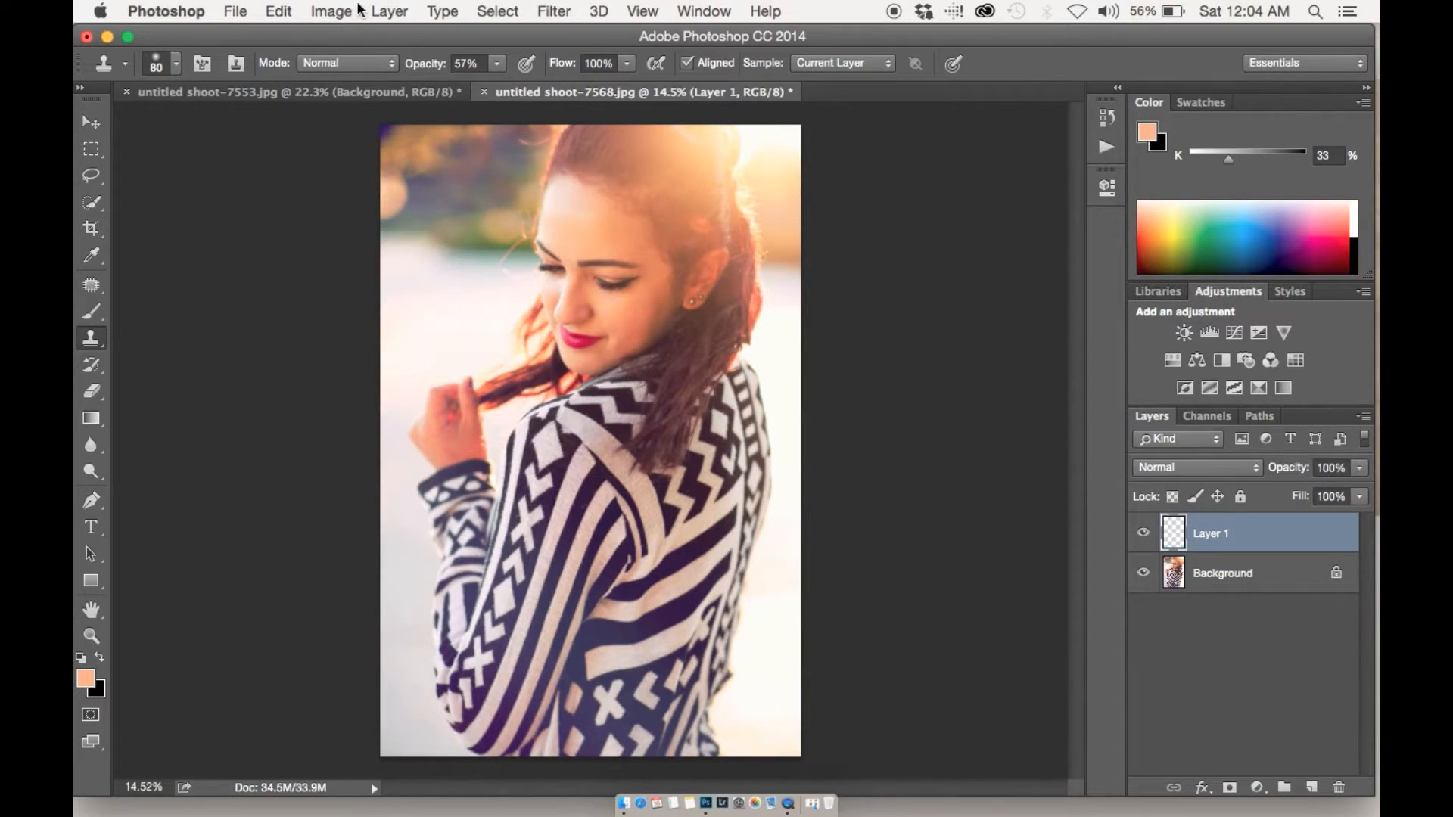
pyautogui.click(1155, 468)
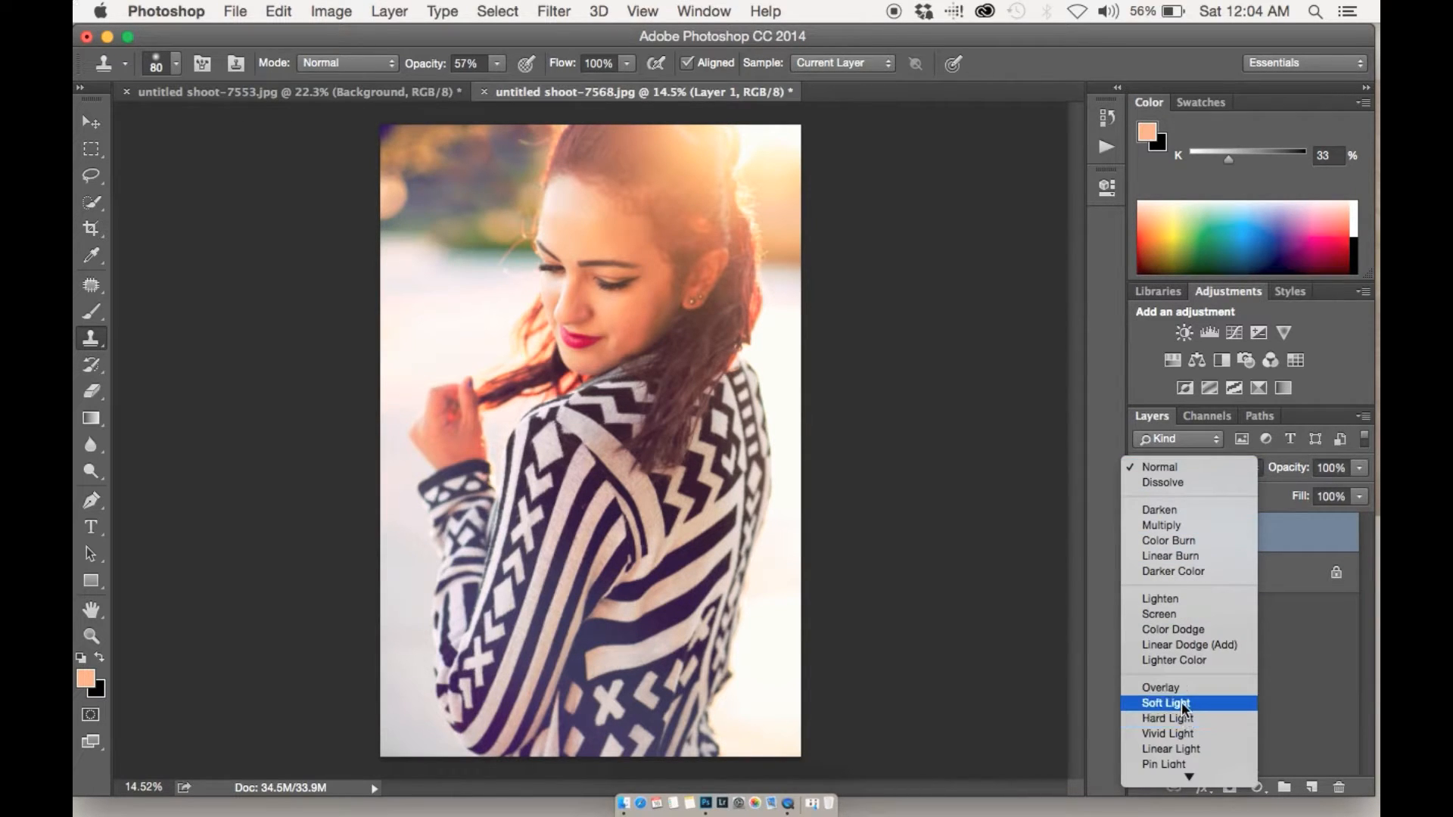
pyautogui.click(1166, 660)
# Step: Make white the foreground color and set the Clone Stamp to size 200 and 9% opacity
pyautogui.press('super+equal')
pyautogui.scroll(10, 753, 434)
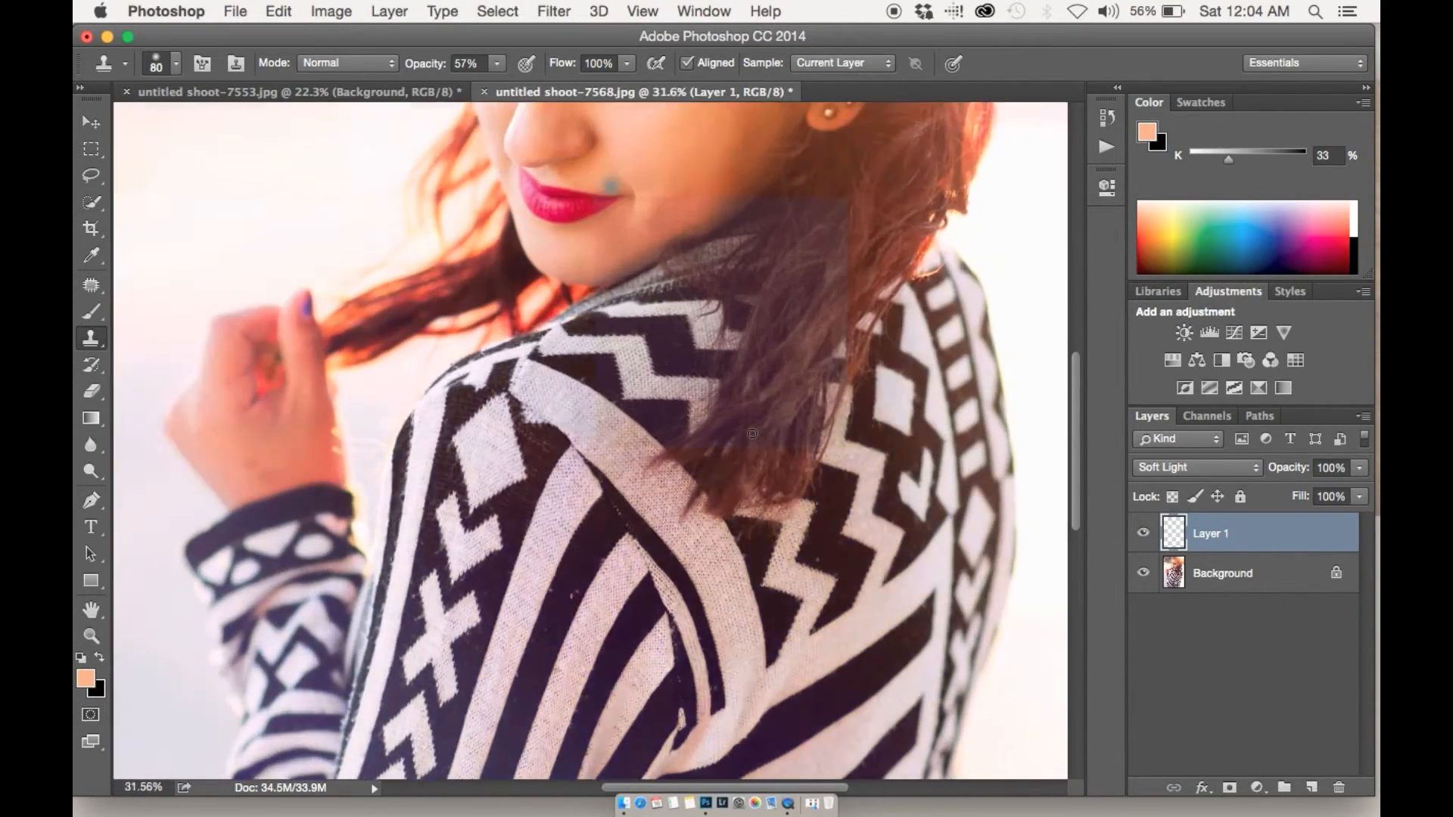
pyautogui.hscroll(3, 752, 434)
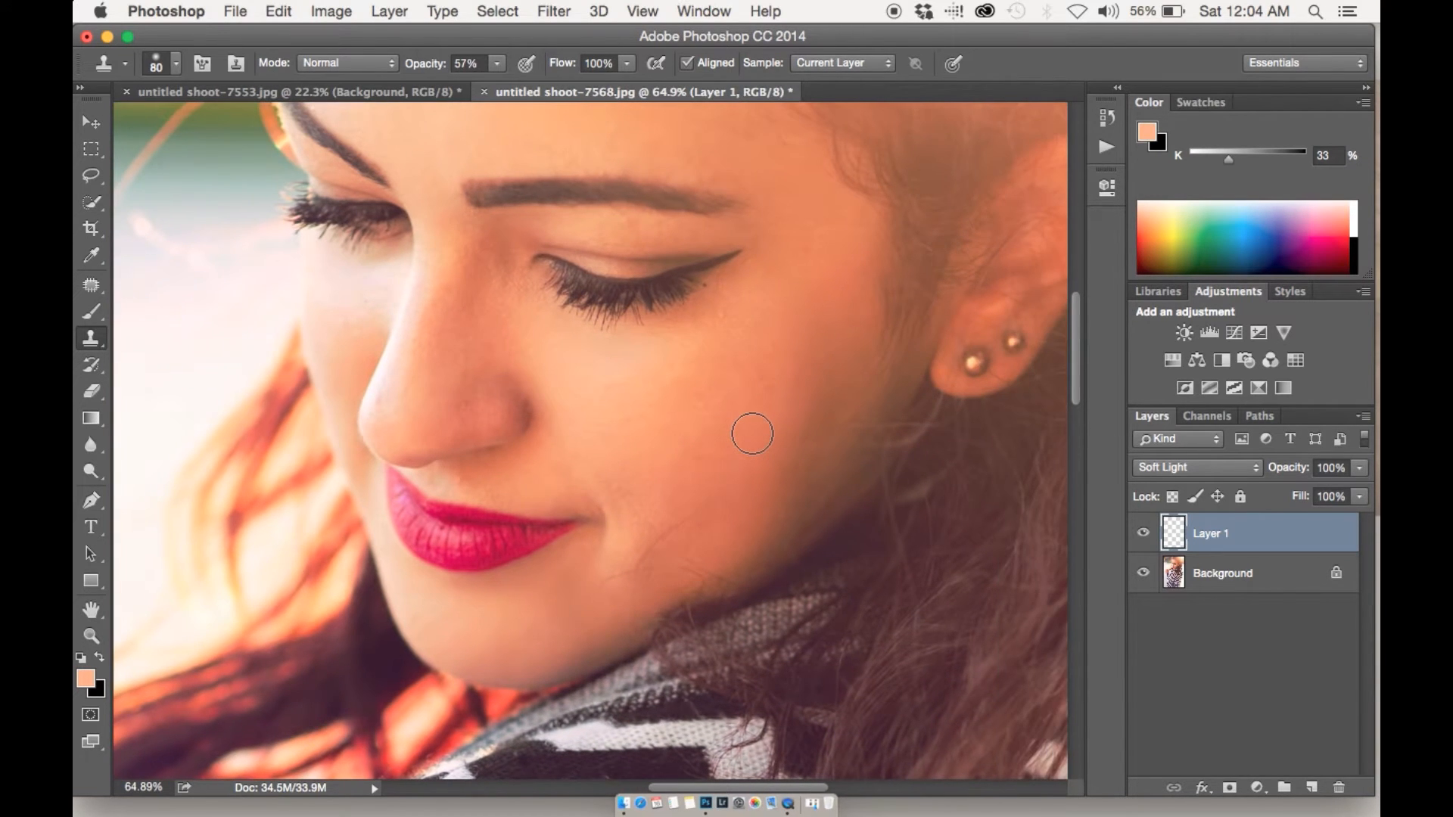
pyautogui.press(']')
pyautogui.press(']')
pyautogui.press('d')
pyautogui.press('x')
pyautogui.moveTo(432, 63); pyautogui.dragTo(335, 67)
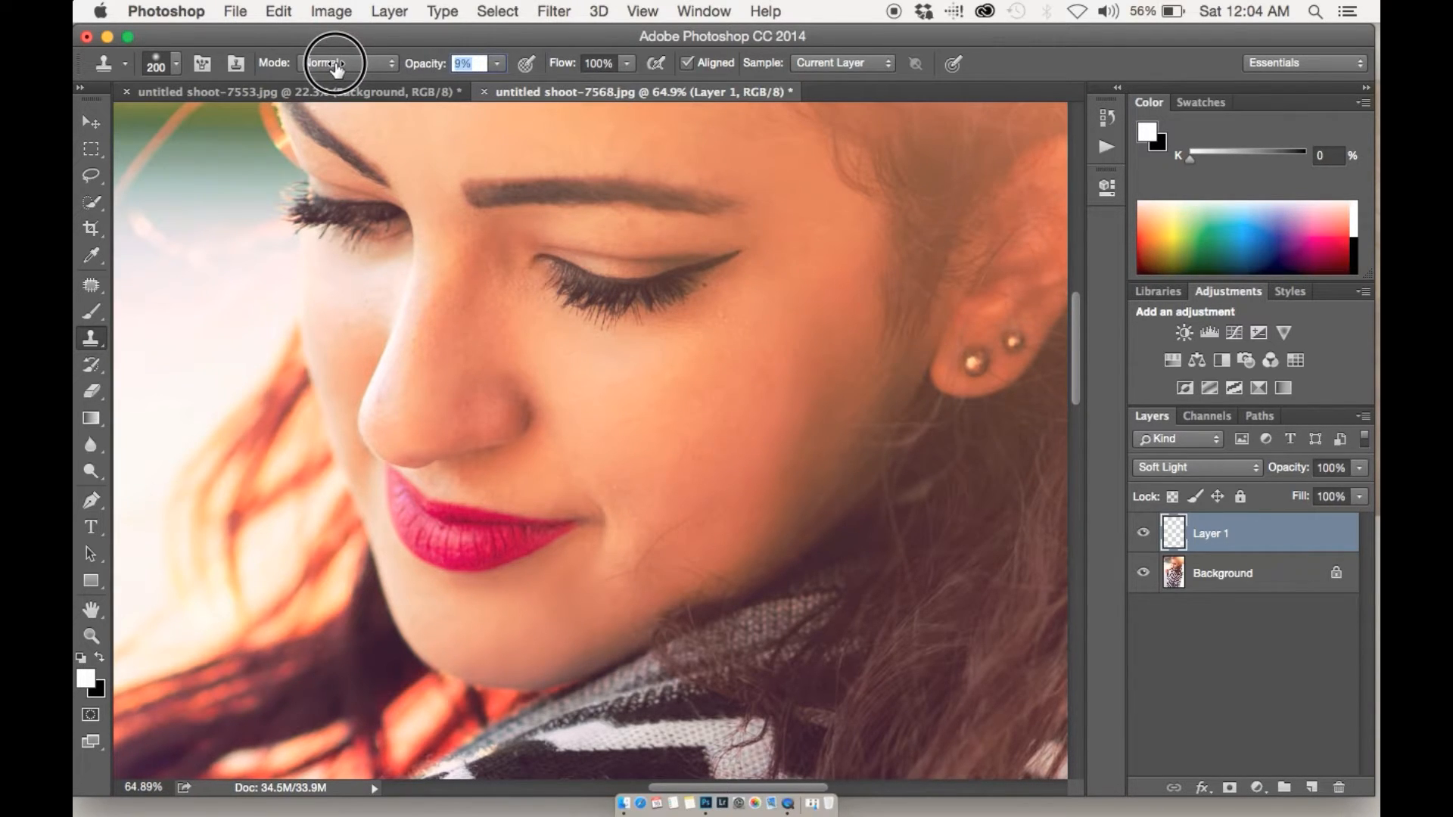
pyautogui.click(628, 442)
pyautogui.press('Return')
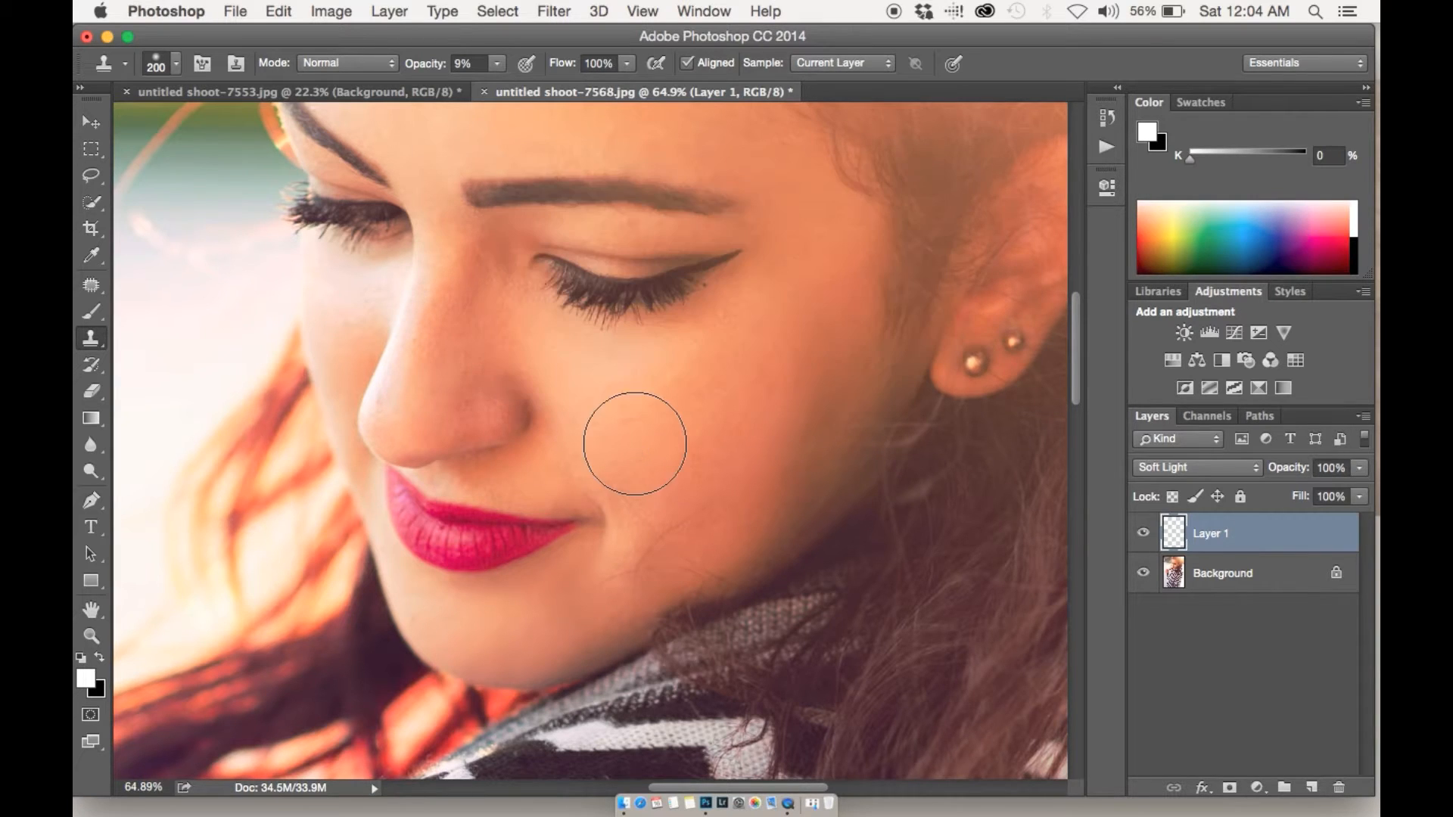
# Step: Brighten the nose, cheek and forehead on the Soft Light layer with a white Brush of size 150 at 6% opacity
pyautogui.press('b')
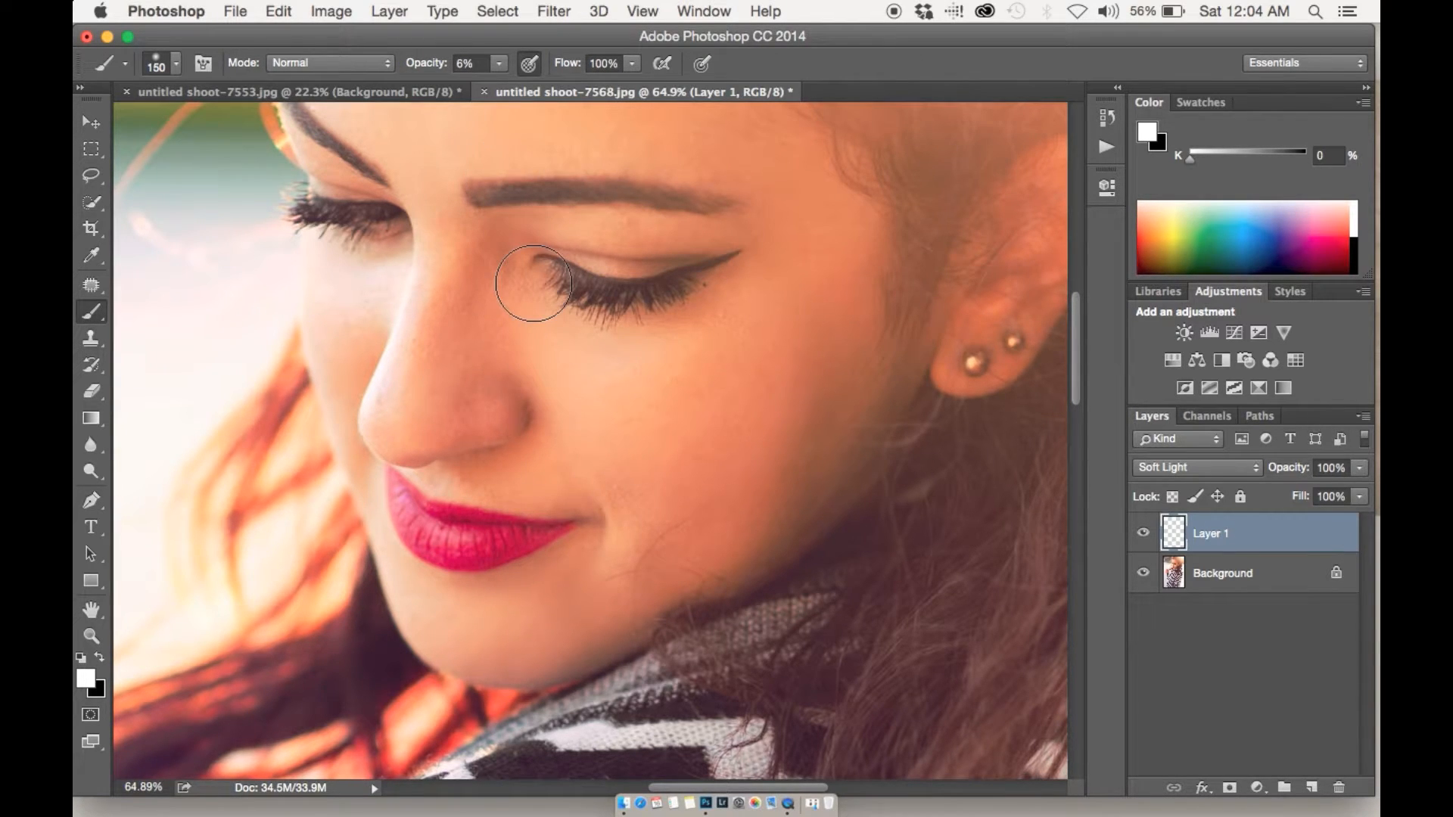
pyautogui.moveTo(533, 283)
pyautogui.mouseDown()
pyautogui.moveTo(595, 424)
pyautogui.moveTo(744, 278)
pyautogui.moveTo(624, 359)
pyautogui.moveTo(756, 267)
pyautogui.moveTo(654, 399)
pyautogui.moveTo(762, 324)
pyautogui.moveTo(796, 276)
pyautogui.moveTo(680, 408)
pyautogui.mouseUp()
pyautogui.scroll(5, 783, 295)
pyautogui.moveTo(318, 553)
pyautogui.mouseDown()
pyautogui.moveTo(394, 644)
pyautogui.moveTo(396, 497)
pyautogui.moveTo(438, 535)
pyautogui.moveTo(438, 438)
pyautogui.moveTo(328, 280)
pyautogui.moveTo(325, 243)
pyautogui.moveTo(535, 202)
pyautogui.moveTo(438, 169)
pyautogui.moveTo(420, 351)
pyautogui.moveTo(503, 332)
pyautogui.moveTo(438, 136)
pyautogui.moveTo(496, 208)
pyautogui.mouseUp()
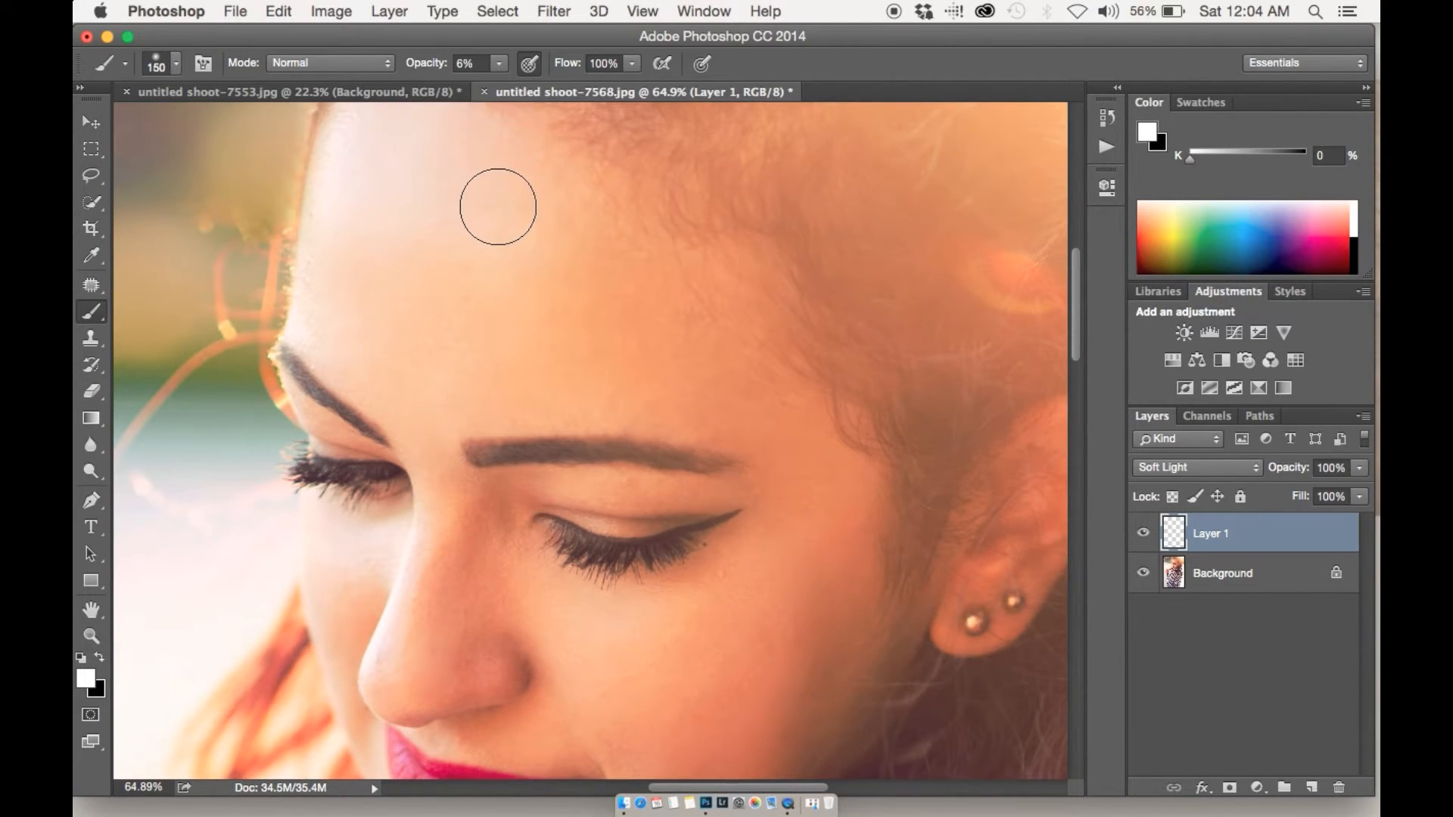
# Step: Reduce the Brush to size 45 and brighten the area between the far eye and its eyebrow
pyautogui.scroll(-2, 498, 207)
pyautogui.press('[')
pyautogui.press('[')
pyautogui.press('[')
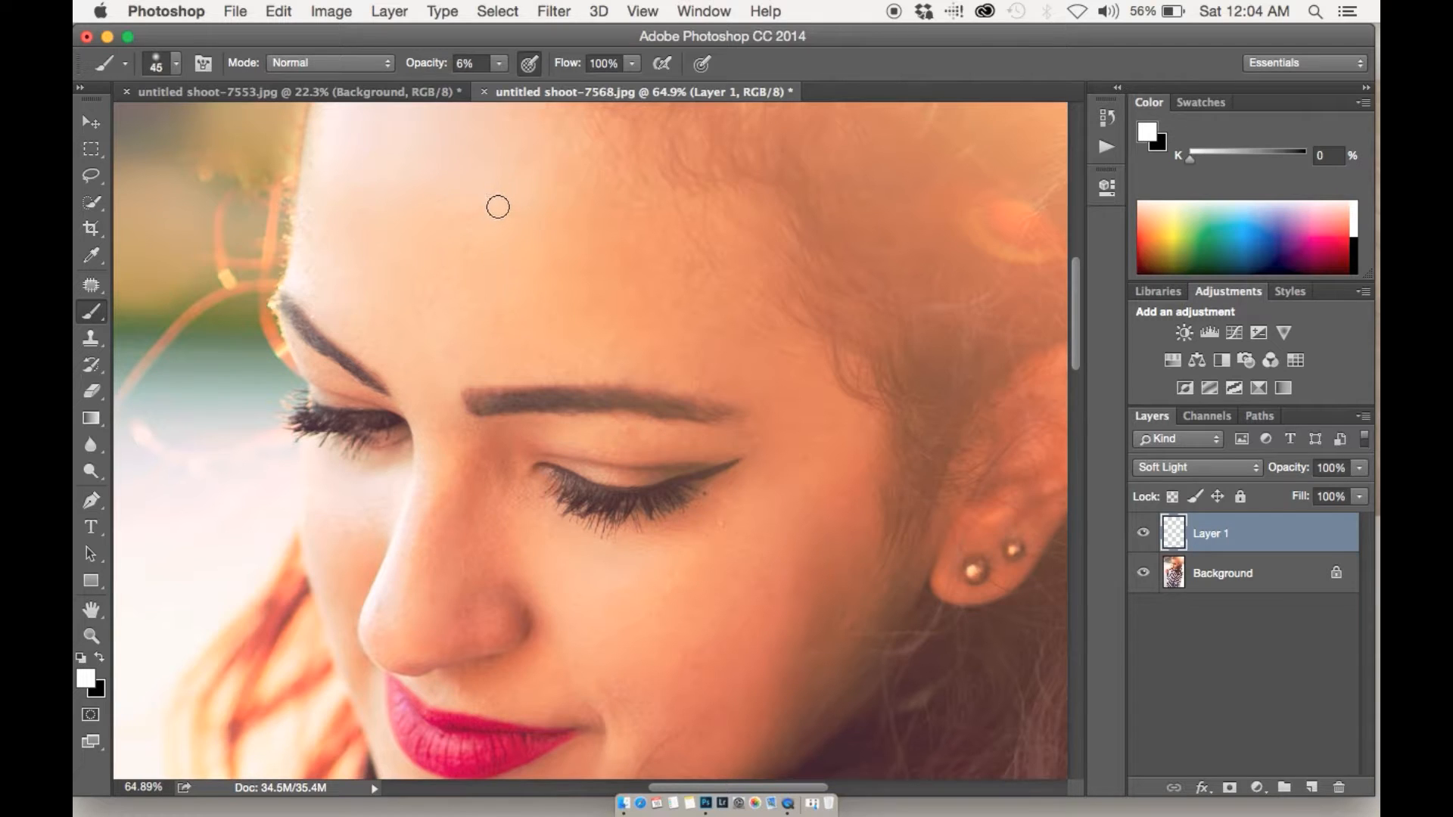
pyautogui.moveTo(336, 386)
pyautogui.mouseDown()
pyautogui.moveTo(355, 412)
pyautogui.moveTo(300, 349)
pyautogui.mouseUp()
pyautogui.scroll(-3, 695, 452)
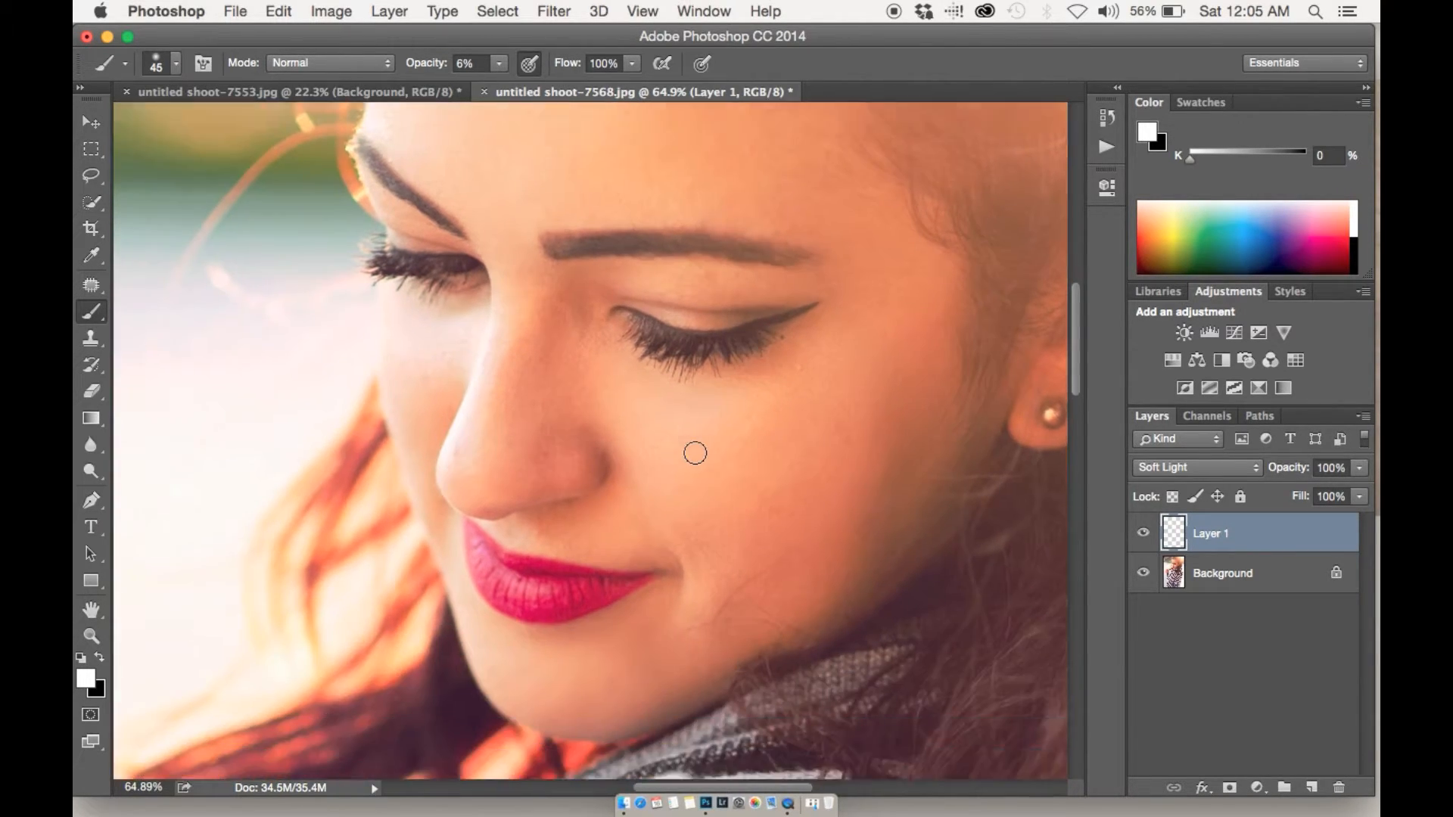
# Step: Brighten the lower lip and chin with soft white strokes, starting at brush size 70
pyautogui.scroll(-1, 694, 453)
pyautogui.moveTo(581, 611)
pyautogui.mouseDown()
pyautogui.moveTo(525, 600)
pyautogui.moveTo(605, 644)
pyautogui.moveTo(533, 607)
pyautogui.moveTo(570, 656)
pyautogui.moveTo(530, 604)
pyautogui.moveTo(579, 680)
pyautogui.moveTo(515, 608)
pyautogui.moveTo(587, 673)
pyautogui.mouseUp()
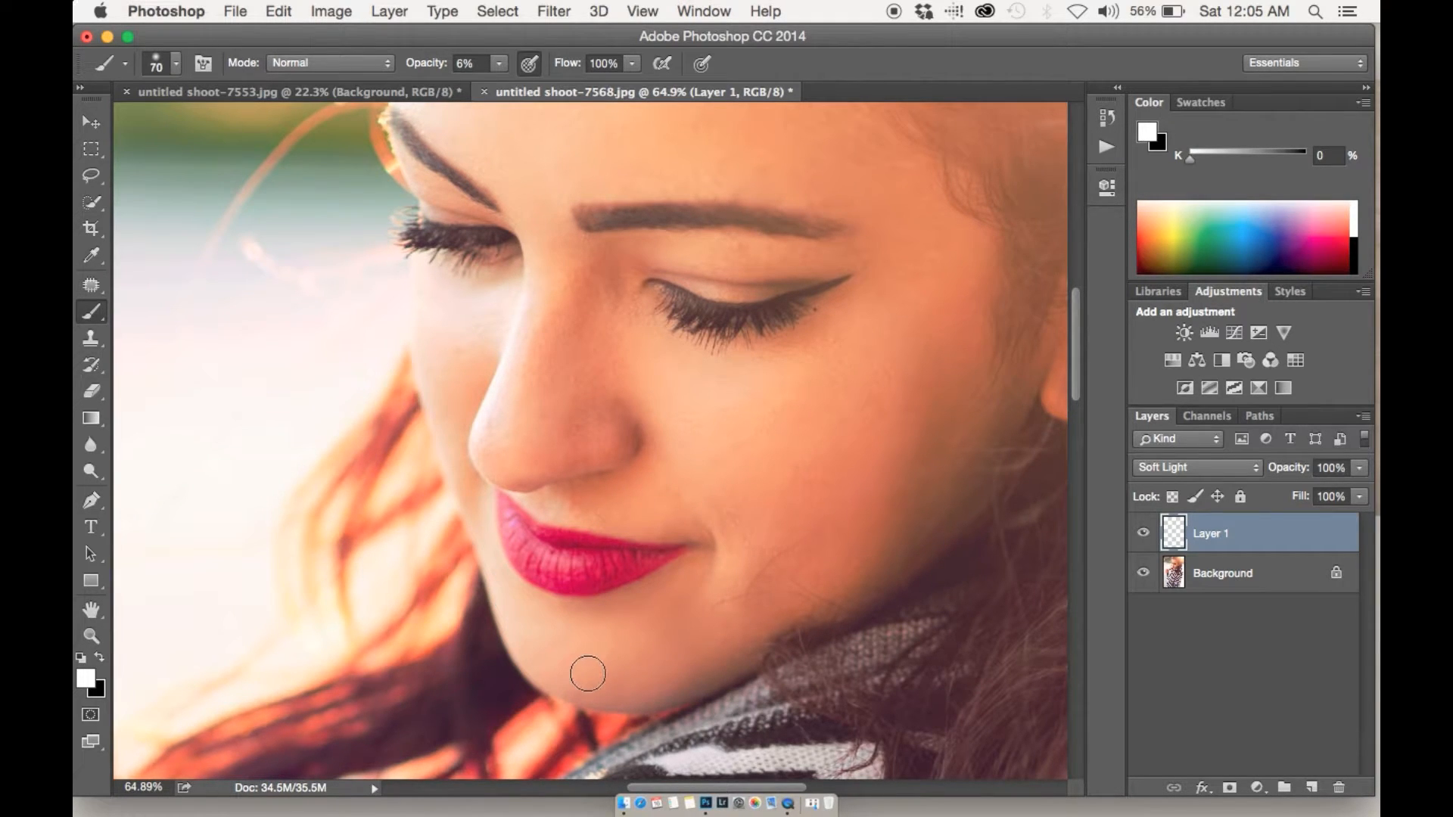
pyautogui.press(']')
pyautogui.moveTo(538, 550)
pyautogui.mouseDown()
pyautogui.moveTo(545, 559)
pyautogui.moveTo(517, 533)
pyautogui.mouseUp()
# Step: Brighten the hand holding the hair with white strokes at brush size 125
pyautogui.scroll(-10, 539, 561)
pyautogui.hscroll(-8, 539, 560)
pyautogui.moveTo(294, 531)
pyautogui.mouseDown()
pyautogui.moveTo(287, 412)
pyautogui.moveTo(373, 281)
pyautogui.moveTo(405, 560)
pyautogui.moveTo(492, 576)
pyautogui.moveTo(472, 298)
pyautogui.mouseUp()
pyautogui.moveTo(474, 303)
pyautogui.mouseDown()
pyautogui.moveTo(490, 467)
pyautogui.moveTo(383, 552)
pyautogui.mouseUp()
# Step: Brighten parts of the face and the hair behind the ear with white strokes at brush size 125
pyautogui.scroll(10, 396, 448)
pyautogui.hscroll(8, 396, 447)
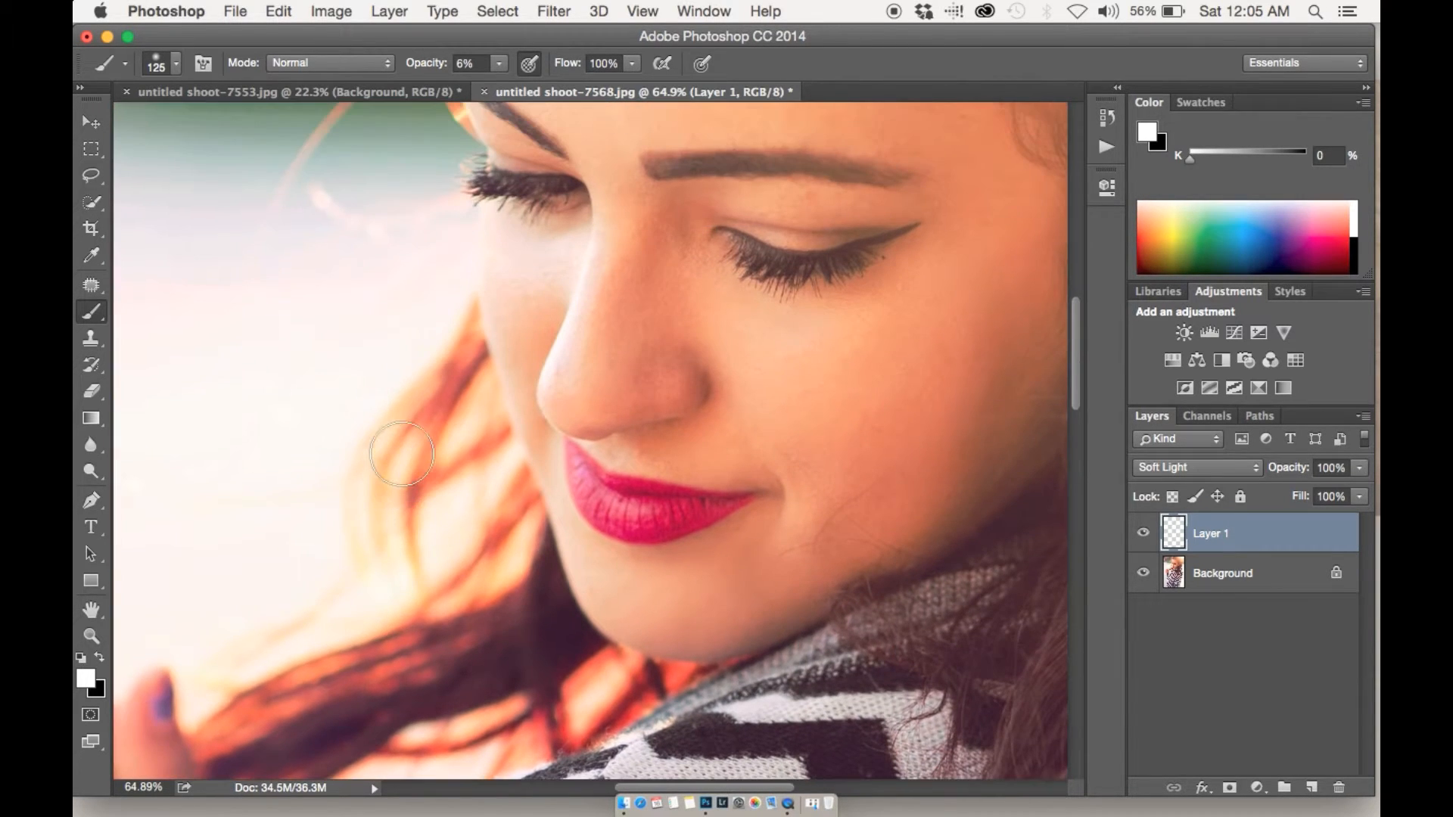
pyautogui.scroll(5, 919, 379)
pyautogui.hscroll(3, 919, 379)
pyautogui.moveTo(813, 570)
pyautogui.mouseDown()
pyautogui.moveTo(714, 683)
pyautogui.moveTo(589, 592)
pyautogui.moveTo(642, 694)
pyautogui.moveTo(682, 708)
pyautogui.moveTo(743, 566)
pyautogui.moveTo(649, 633)
pyautogui.mouseUp()
pyautogui.moveTo(393, 541); pyautogui.dragTo(392, 615)
pyautogui.scroll(-5, 454, 740)
pyautogui.hscroll(3, 454, 740)
pyautogui.scroll(5, 464, 740)
pyautogui.moveTo(963, 437); pyautogui.dragTo(942, 563)
pyautogui.scroll(-5, 850, 657)
pyautogui.scroll(-5, 850, 655)
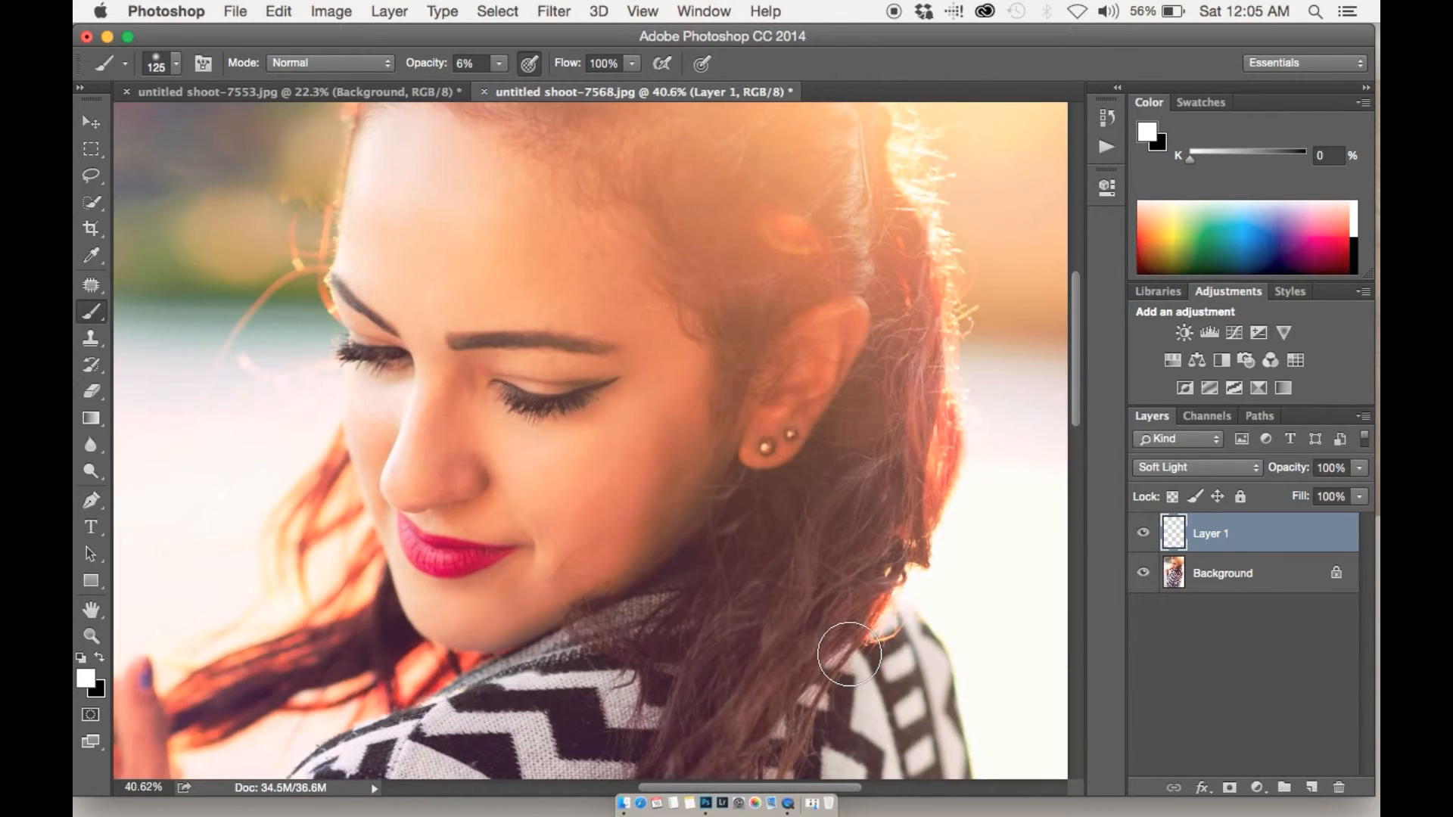
pyautogui.scroll(-5, 849, 655)
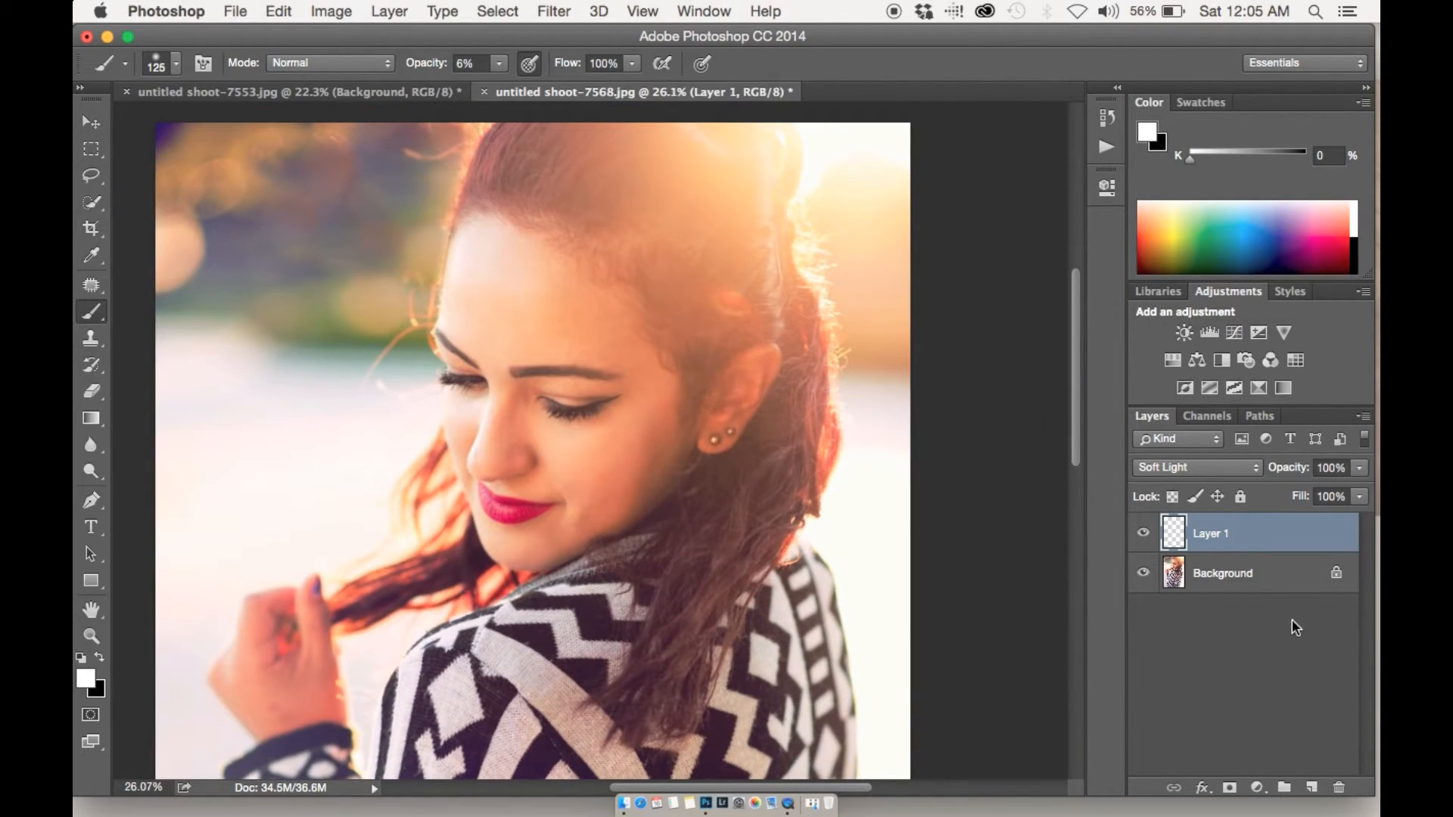
# Step: Switch the foreground color to black and set the Brush to 15% opacity and size 200
pyautogui.press('x')
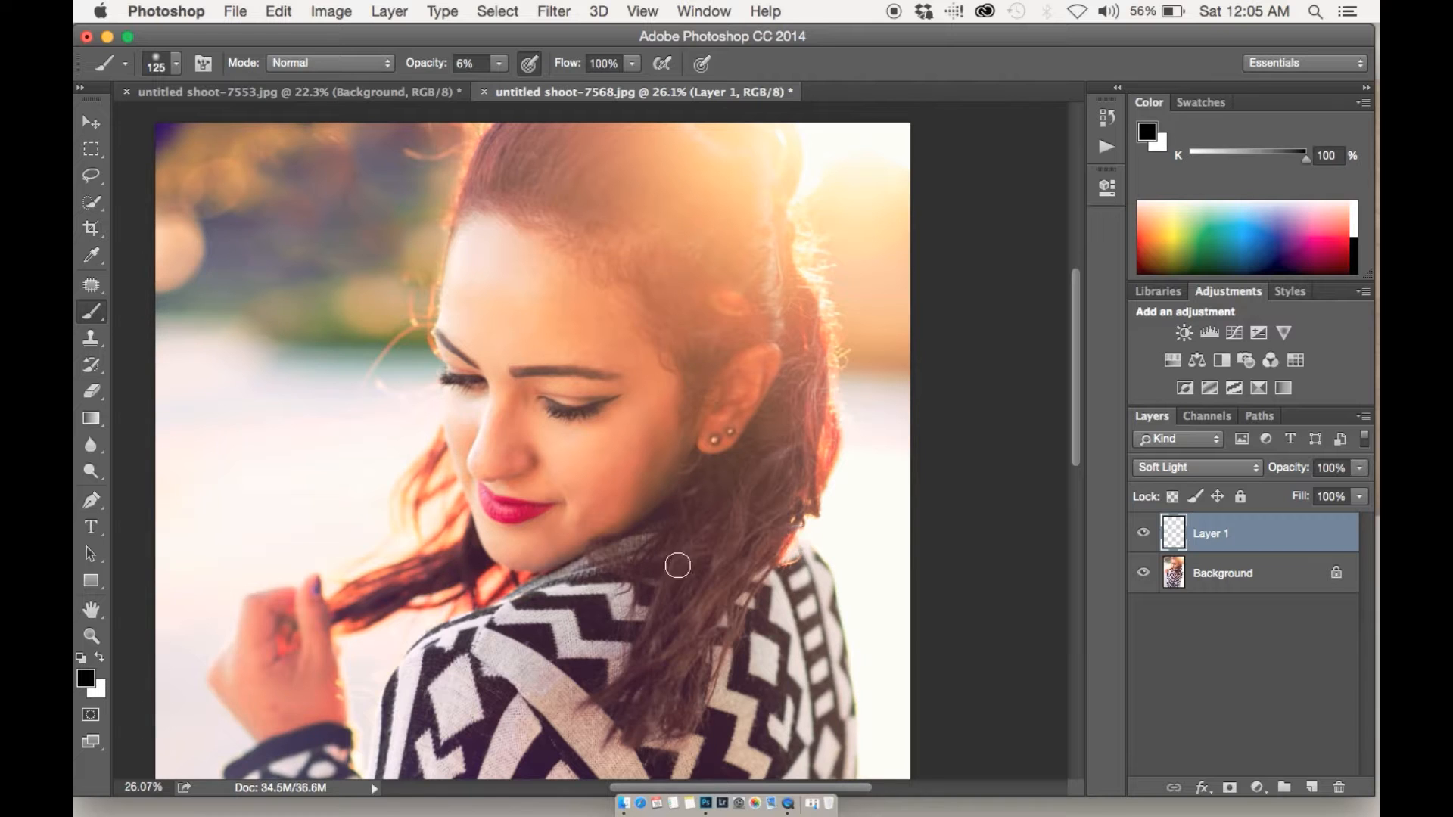
pyautogui.scroll(8, 677, 566)
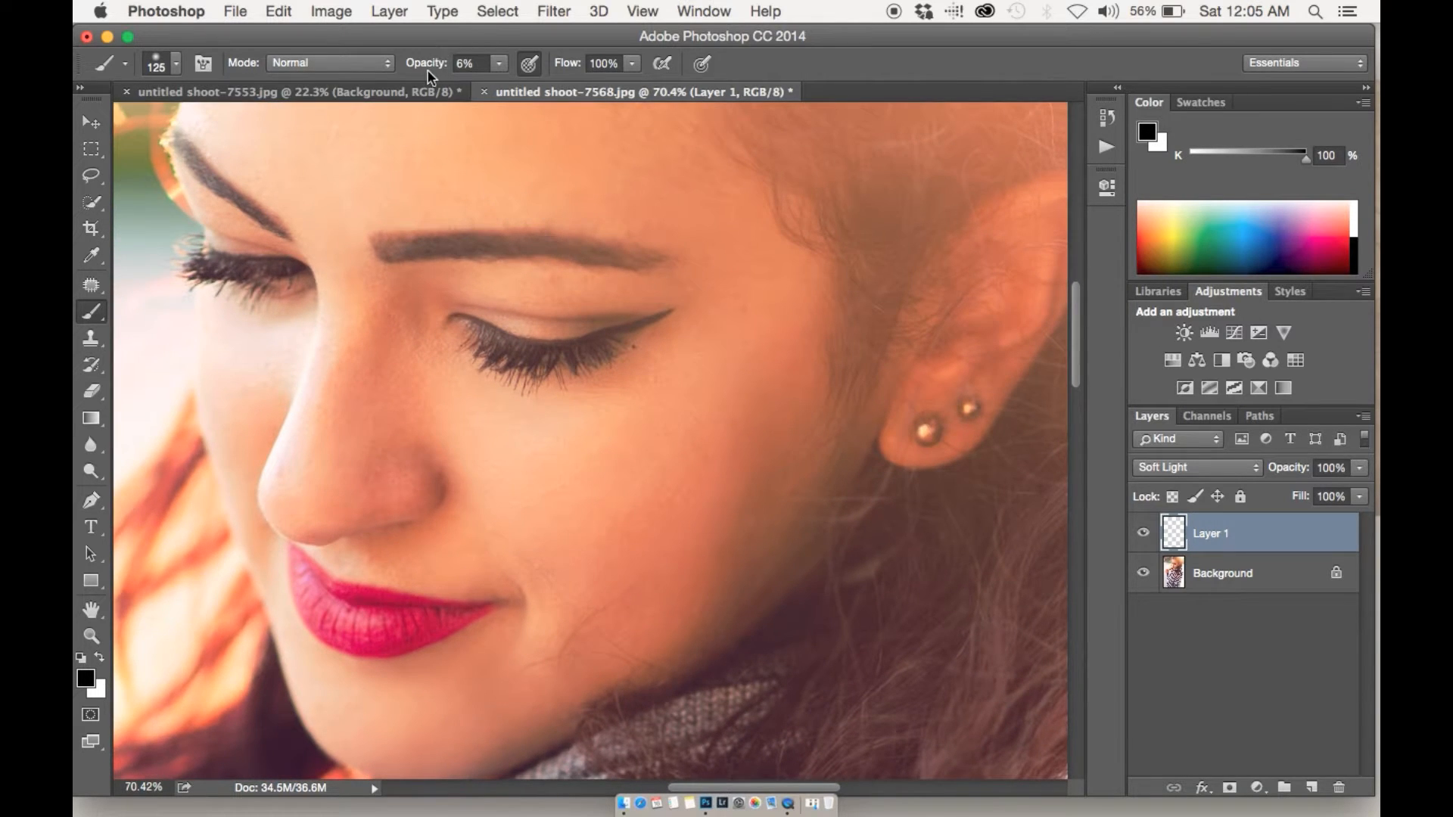
pyautogui.moveTo(431, 61)
pyautogui.mouseDown()
pyautogui.moveTo(445, 61)
pyautogui.moveTo(416, 61)
pyautogui.mouseUp()
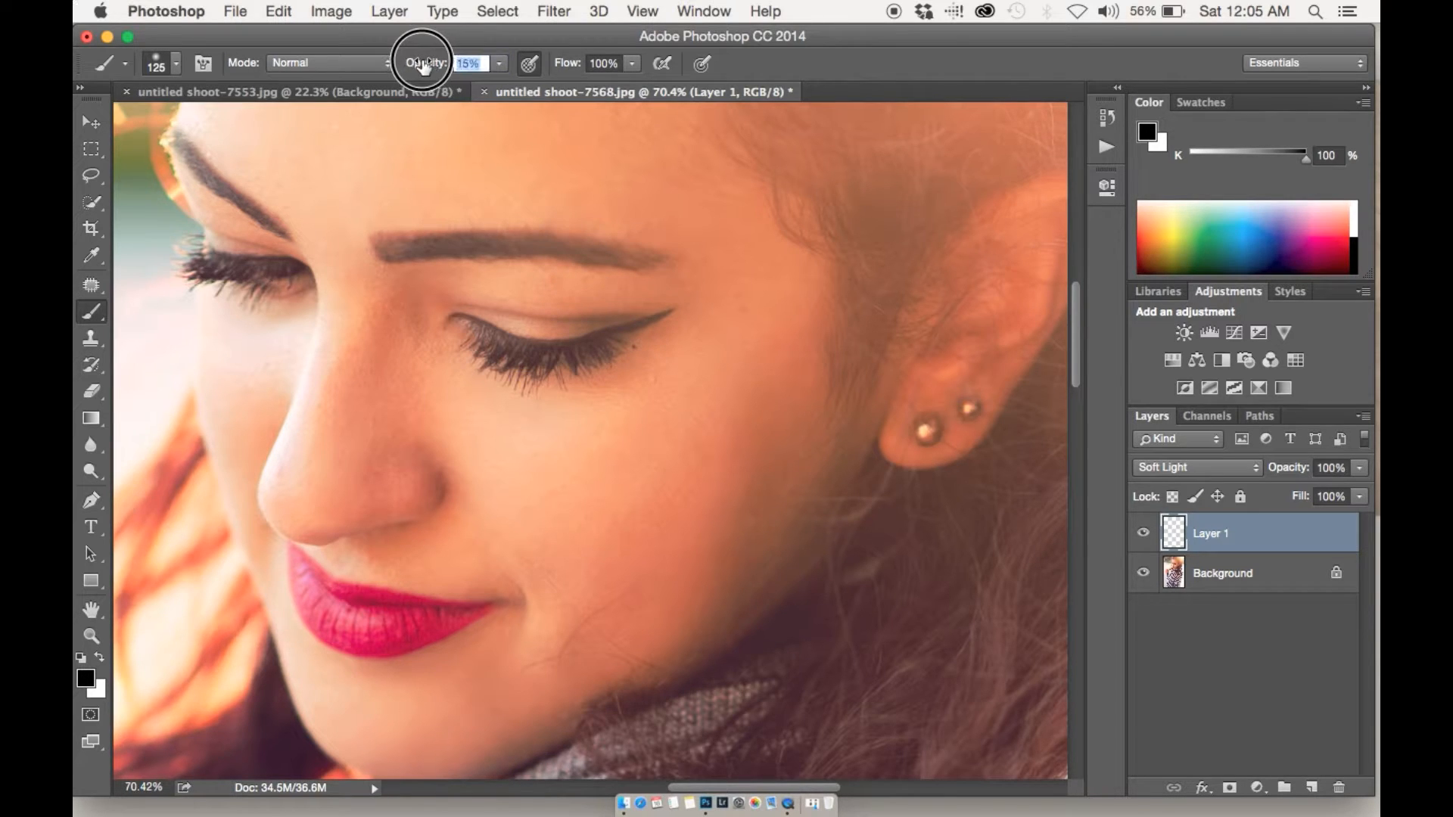
pyautogui.press(']')
pyautogui.press(']')
pyautogui.press(']')
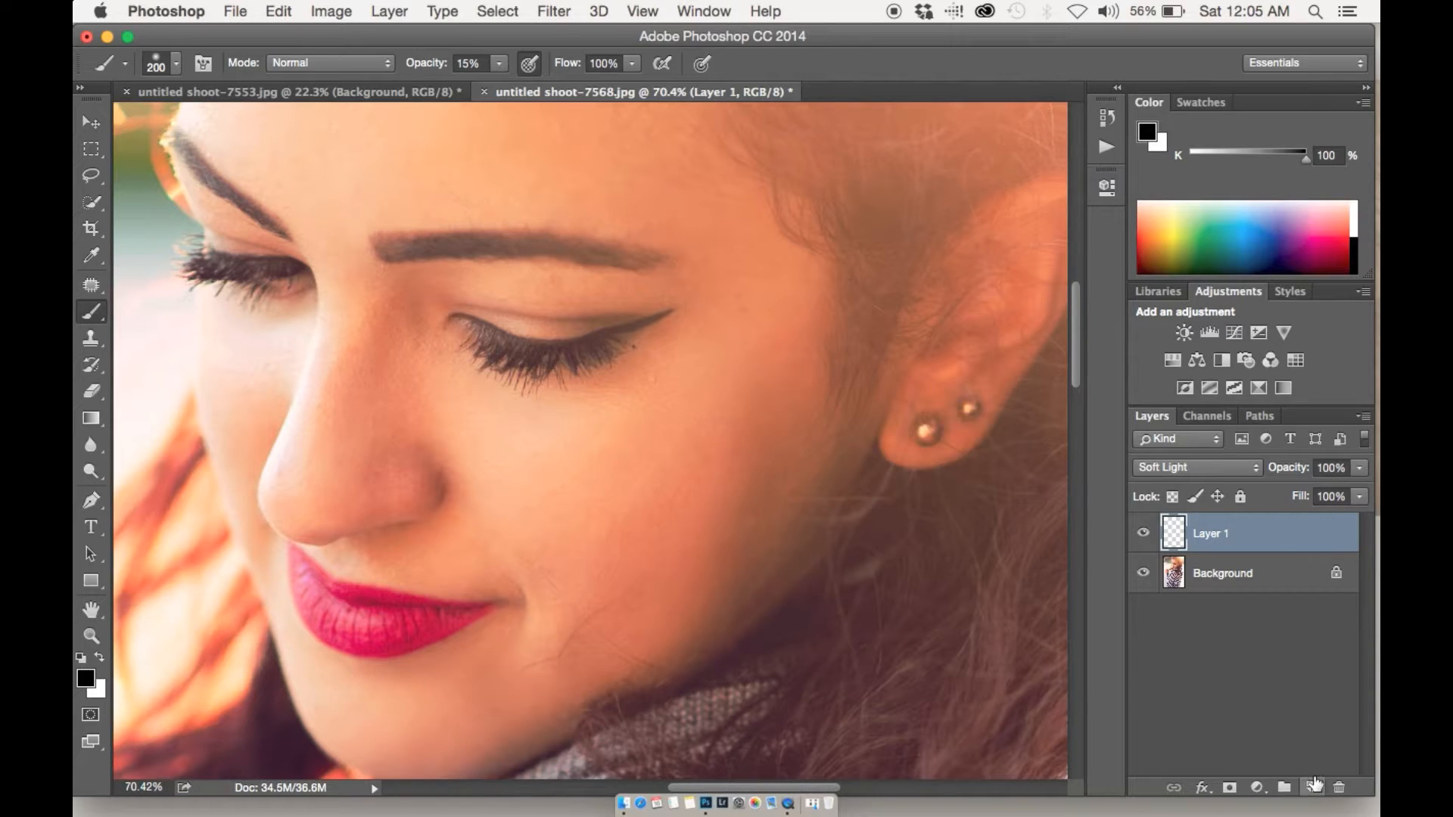
# Step: Add another empty layer above Layer 1 and set its blend mode to Soft Light
pyautogui.click(1312, 786)
pyautogui.click(1197, 467)
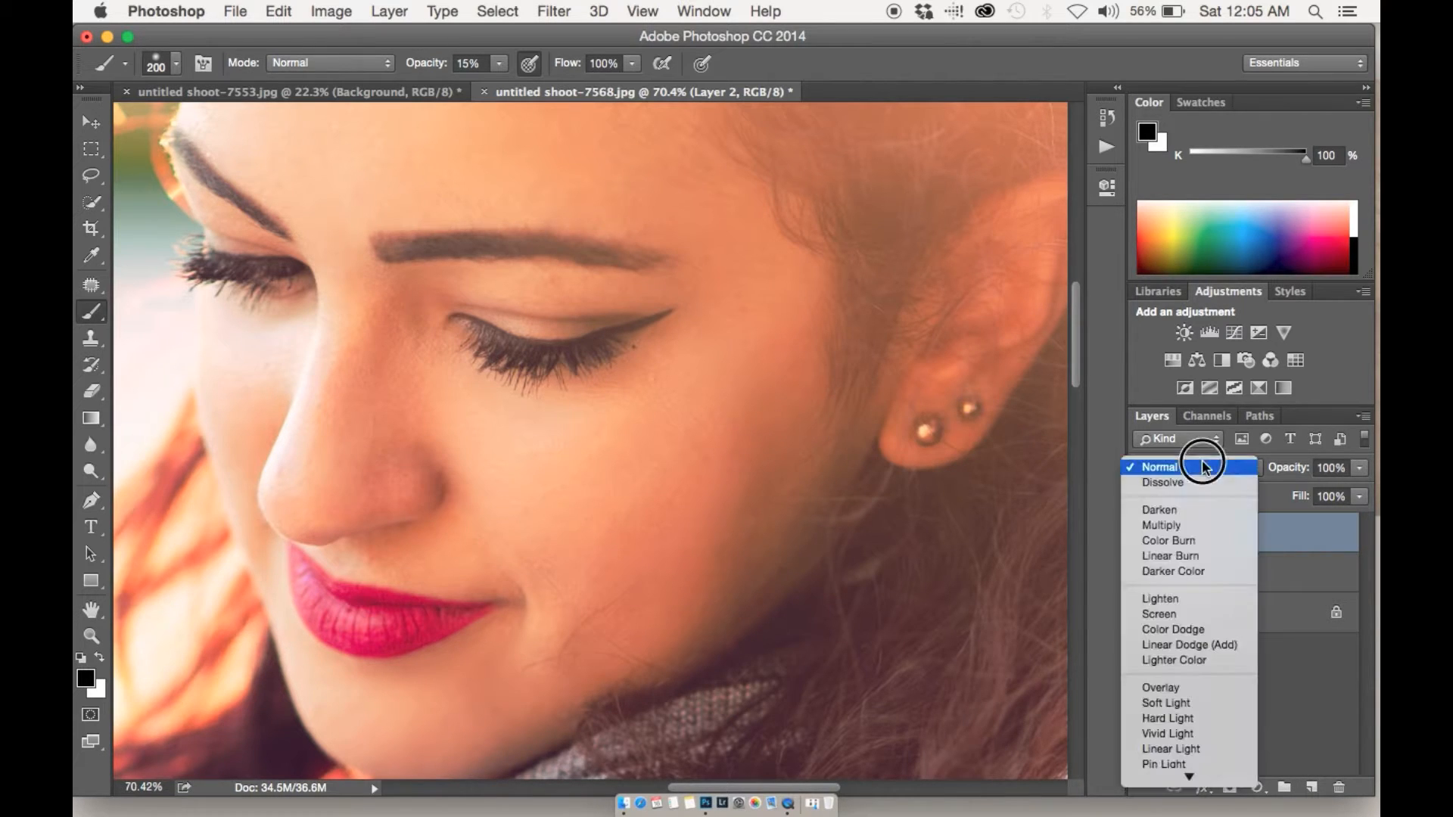
pyautogui.click(1185, 704)
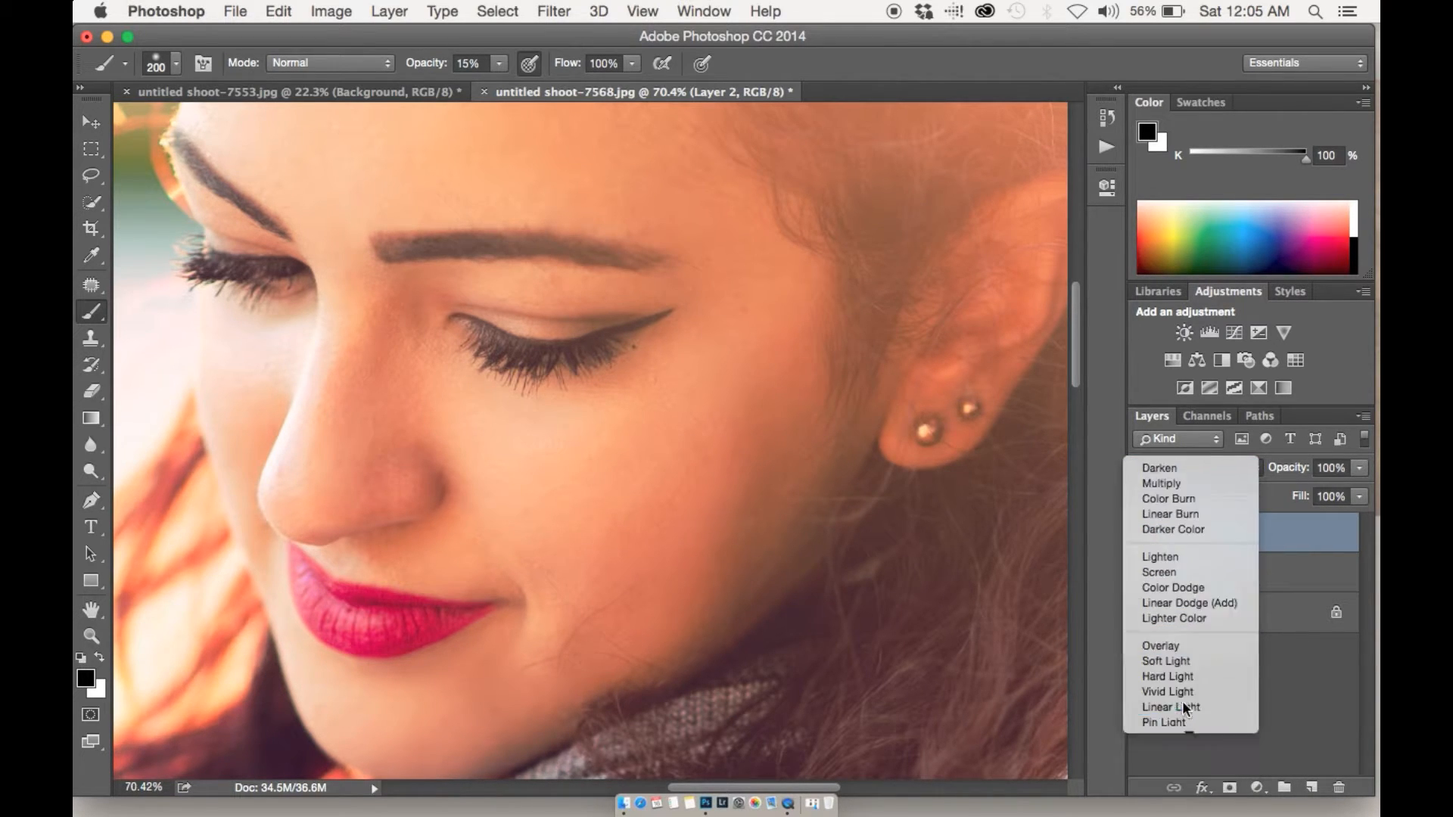
# Step: Darken the hollow of the cheek and the jawline with black strokes, undoing the last stroke
pyautogui.moveTo(622, 547)
pyautogui.mouseDown()
pyautogui.moveTo(849, 374)
pyautogui.moveTo(865, 315)
pyautogui.moveTo(753, 458)
pyautogui.moveTo(640, 556)
pyautogui.mouseUp()
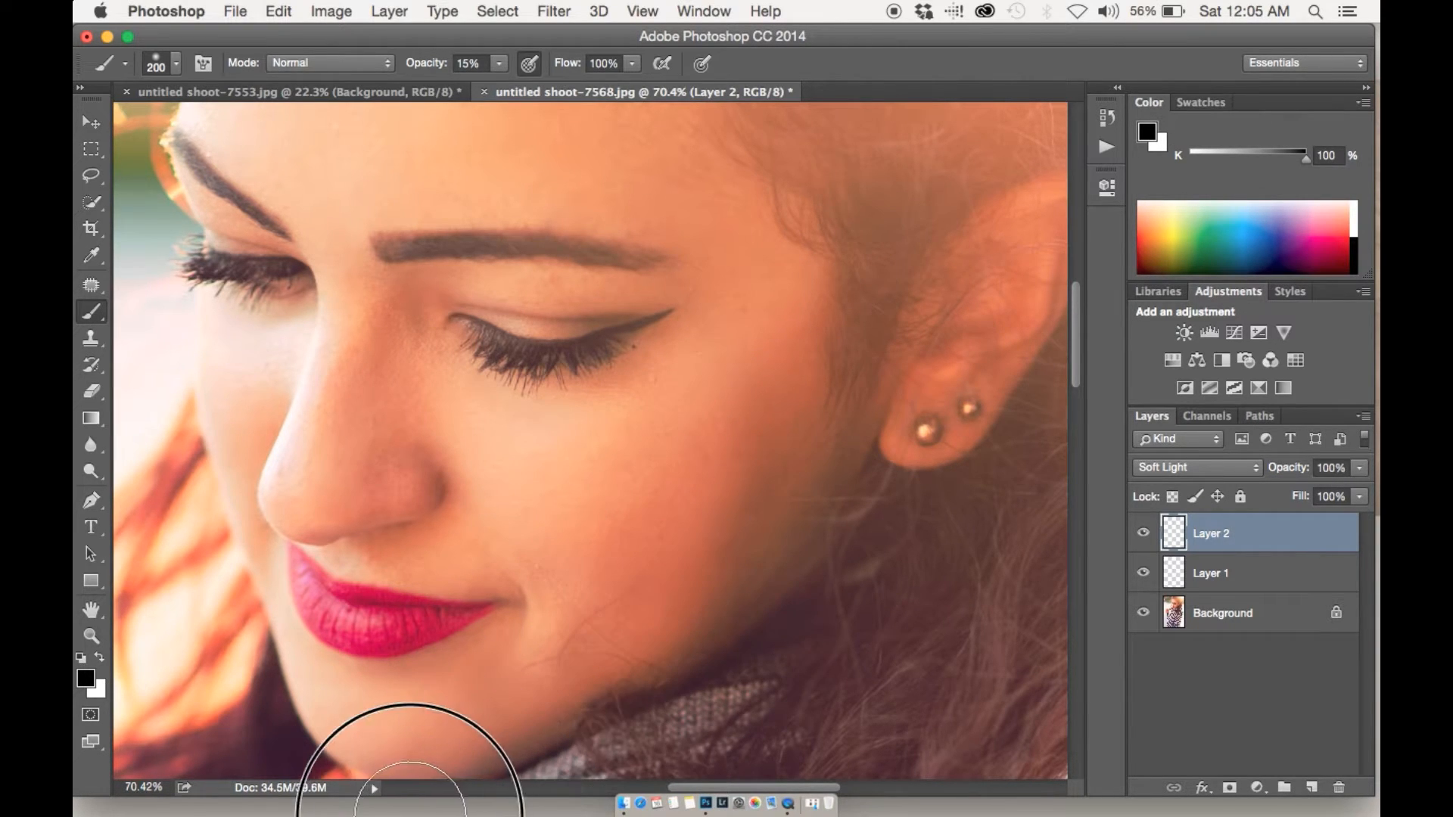
pyautogui.scroll(-5, 574, 616)
pyautogui.click(471, 624)
pyautogui.moveTo(470, 623)
pyautogui.mouseDown()
pyautogui.moveTo(598, 581)
pyautogui.moveTo(596, 511)
pyautogui.moveTo(529, 610)
pyautogui.mouseUp()
pyautogui.scroll(5, 529, 610)
pyautogui.hotkey('ctrl', 'z')
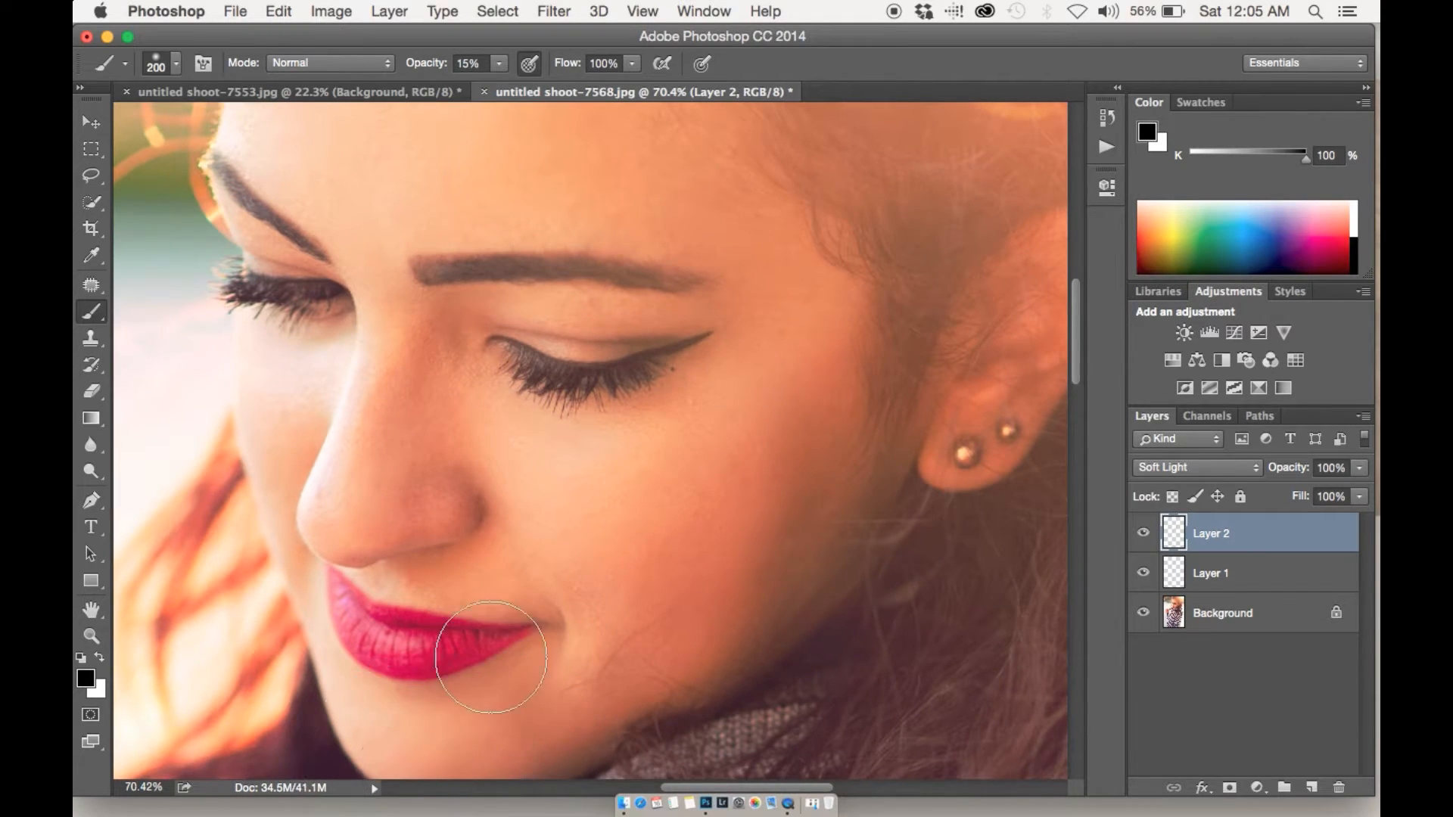
# Step: Darken the near eyelid and both eyebrows with black strokes, starting at brush size 90
pyautogui.scroll(3, 614, 521)
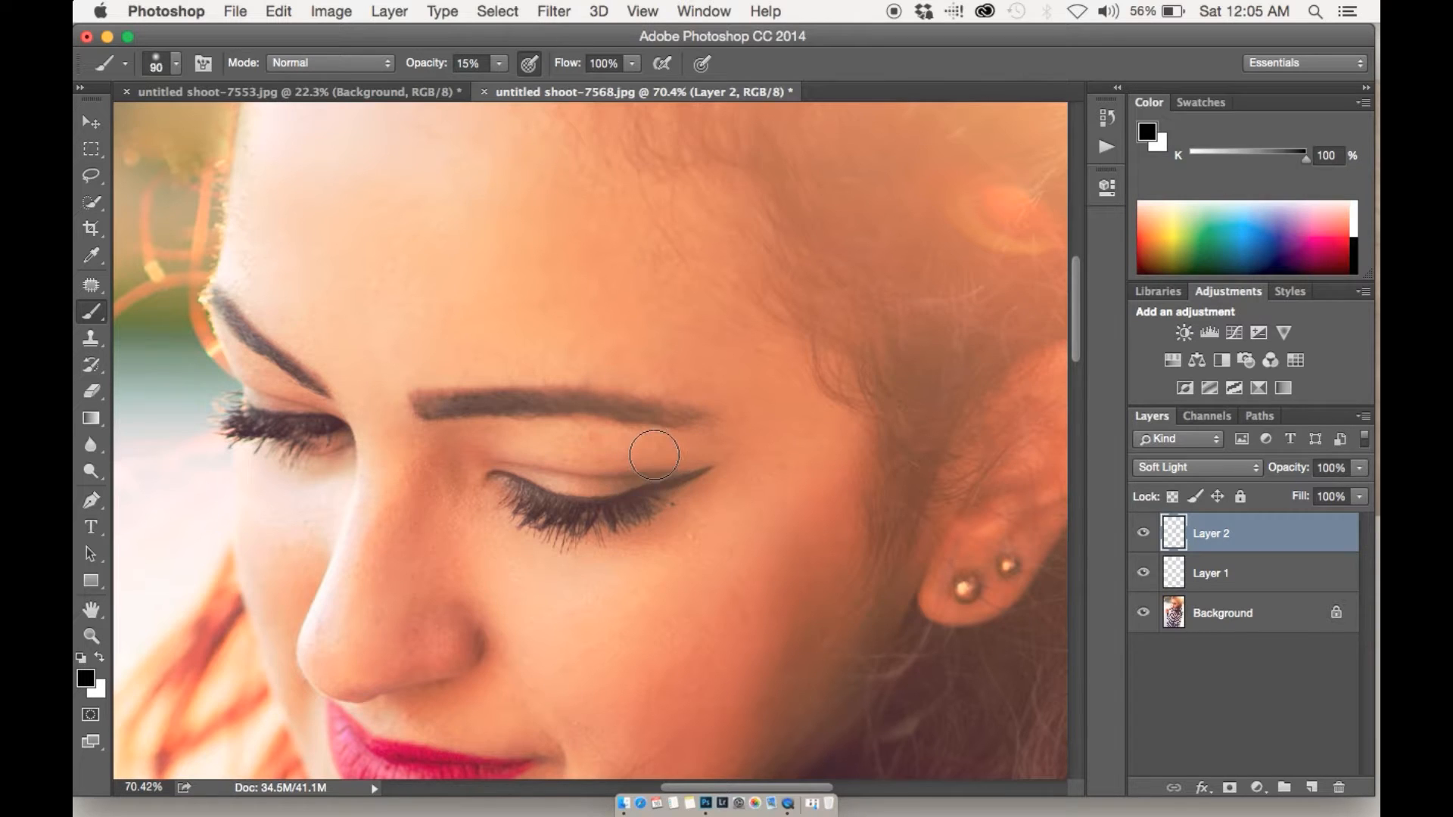
pyautogui.moveTo(630, 500)
pyautogui.mouseDown()
pyautogui.moveTo(655, 479)
pyautogui.moveTo(562, 452)
pyautogui.moveTo(659, 470)
pyautogui.moveTo(602, 504)
pyautogui.moveTo(505, 506)
pyautogui.moveTo(592, 518)
pyautogui.moveTo(634, 501)
pyautogui.moveTo(524, 490)
pyautogui.mouseUp()
pyautogui.moveTo(294, 413)
pyautogui.mouseDown()
pyautogui.moveTo(223, 393)
pyautogui.moveTo(311, 412)
pyautogui.moveTo(324, 371)
pyautogui.moveTo(240, 315)
pyautogui.mouseUp()
pyautogui.moveTo(450, 407); pyautogui.dragTo(705, 422)
pyautogui.hscroll(-3, 705, 423)
pyautogui.scroll(-2, 705, 423)
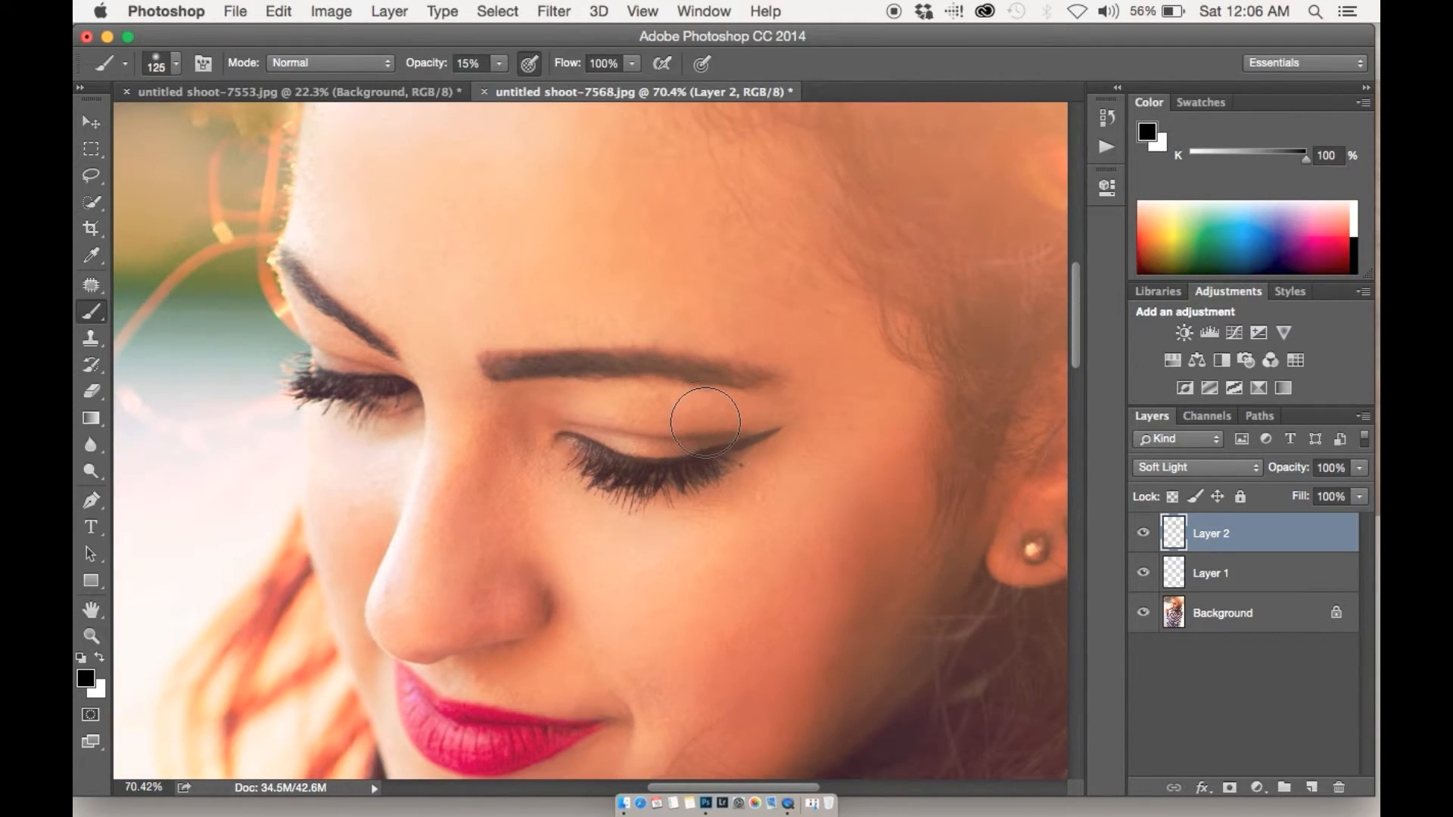
# Step: Darken the temple, the side of the face and the adjoining hair with black strokes at brush size 125
pyautogui.scroll(4, 706, 422)
pyautogui.moveTo(822, 370)
pyautogui.mouseDown()
pyautogui.moveTo(798, 325)
pyautogui.moveTo(595, 178)
pyautogui.moveTo(731, 416)
pyautogui.moveTo(688, 443)
pyautogui.moveTo(870, 421)
pyautogui.moveTo(963, 575)
pyautogui.moveTo(779, 470)
pyautogui.mouseUp()
pyautogui.hscroll(5, 794, 470)
pyautogui.moveTo(681, 406)
pyautogui.mouseDown()
pyautogui.moveTo(828, 397)
pyautogui.moveTo(894, 669)
pyautogui.moveTo(888, 767)
pyautogui.mouseUp()
pyautogui.scroll(-8, 844, 525)
pyautogui.moveTo(675, 643); pyautogui.dragTo(670, 651)
# Step: Reduce the Brush to size 70 and darken the lips and the side of the nose
pyautogui.hscroll(-8, 648, 681)
pyautogui.scroll(-3, 649, 682)
pyautogui.press('[')
pyautogui.press('[')
pyautogui.press('[')
pyautogui.press('[')
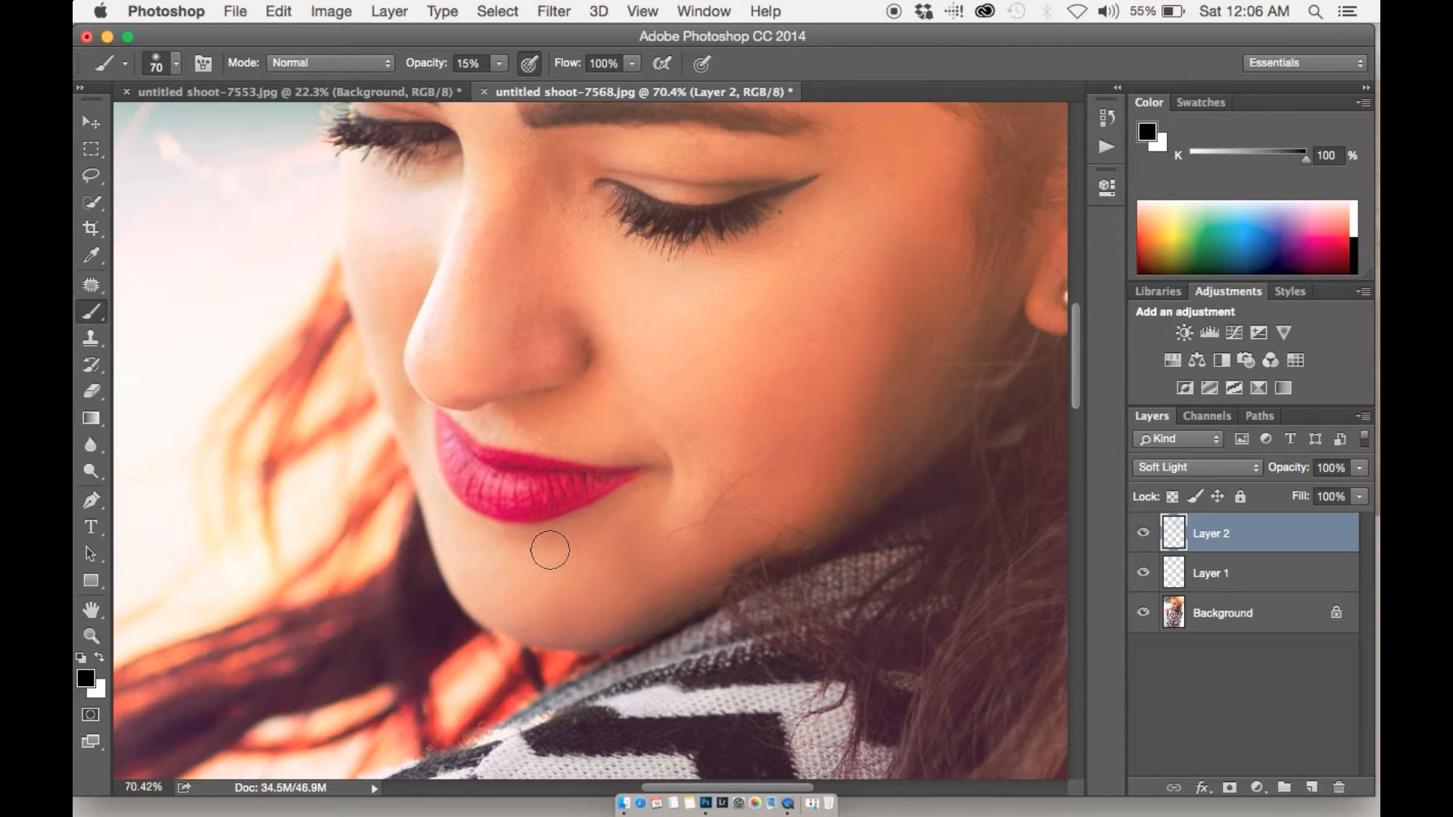
pyautogui.moveTo(581, 494)
pyautogui.mouseDown()
pyautogui.moveTo(494, 492)
pyautogui.moveTo(555, 503)
pyautogui.moveTo(571, 471)
pyautogui.moveTo(475, 454)
pyautogui.mouseUp()
pyautogui.moveTo(554, 340)
pyautogui.mouseDown()
pyautogui.moveTo(498, 350)
pyautogui.moveTo(526, 180)
pyautogui.mouseUp()
# Step: Darken the fingers, palm and outer edge of the raised hand with black strokes at brush size 70
pyautogui.scroll(-5, 548, 291)
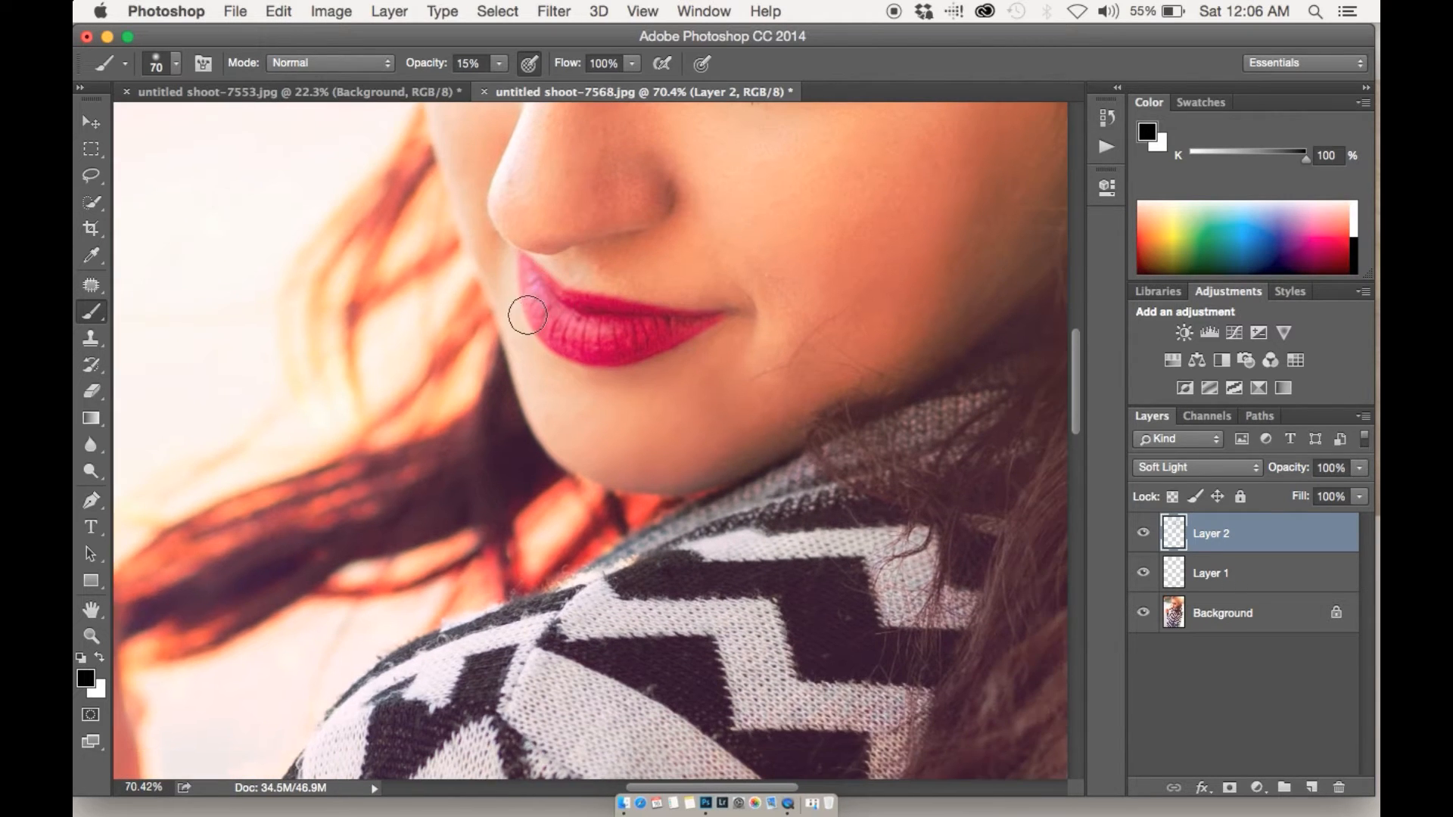
pyautogui.scroll(-5, 508, 560)
pyautogui.hscroll(-5, 508, 560)
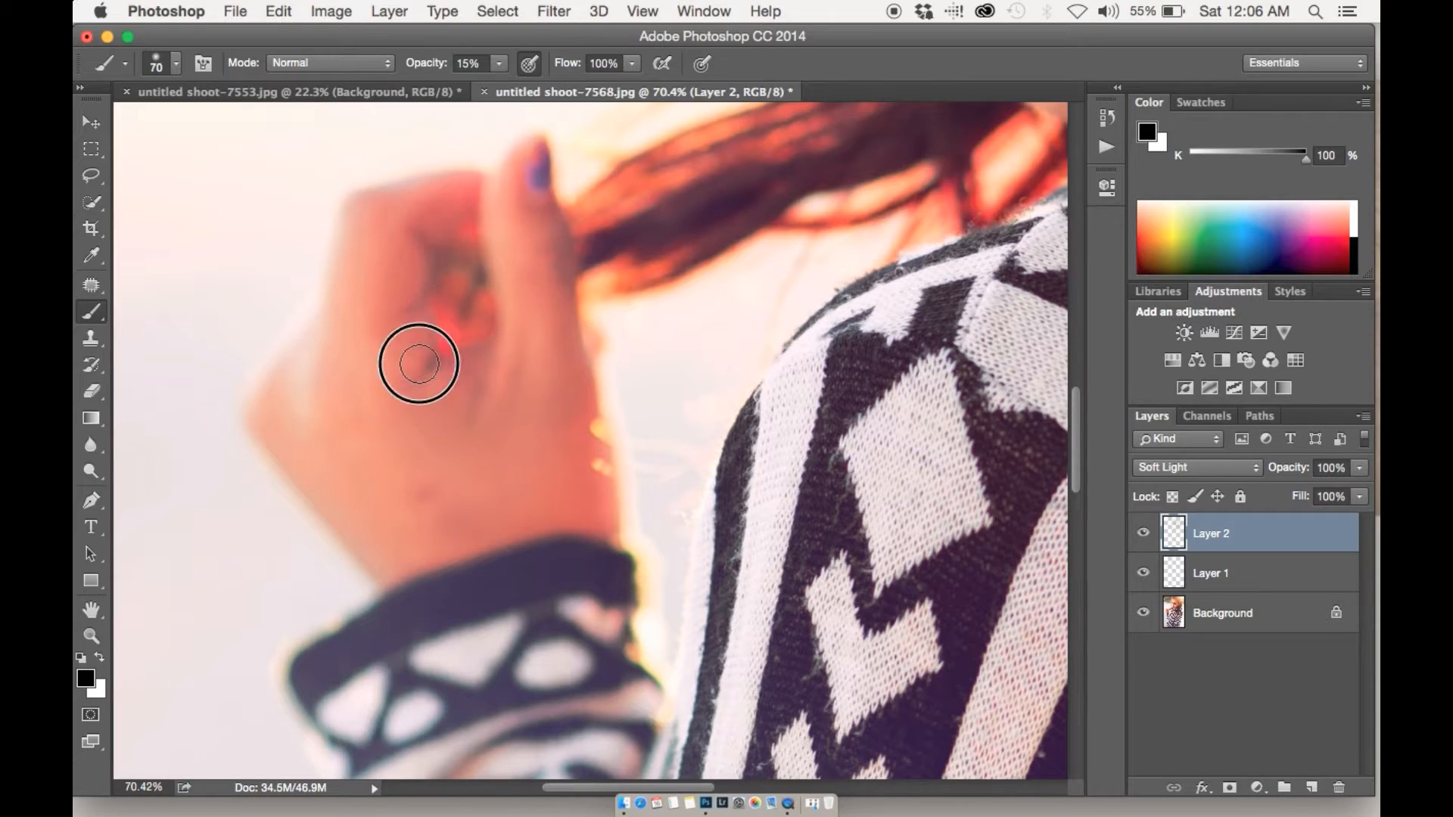
pyautogui.moveTo(486, 191)
pyautogui.mouseDown()
pyautogui.moveTo(444, 204)
pyautogui.moveTo(385, 295)
pyautogui.moveTo(403, 364)
pyautogui.moveTo(470, 418)
pyautogui.mouseUp()
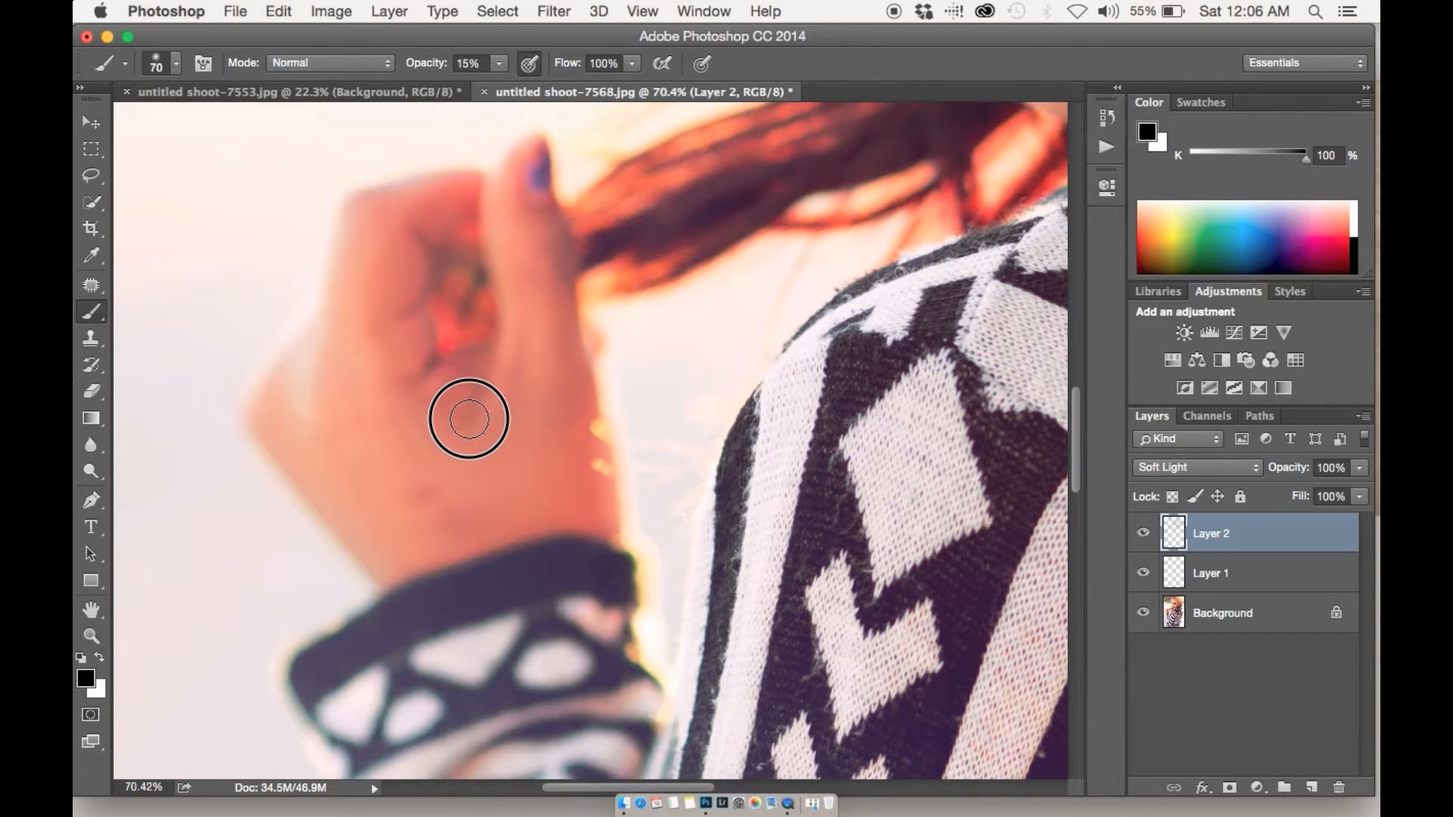
pyautogui.moveTo(470, 419); pyautogui.dragTo(492, 503)
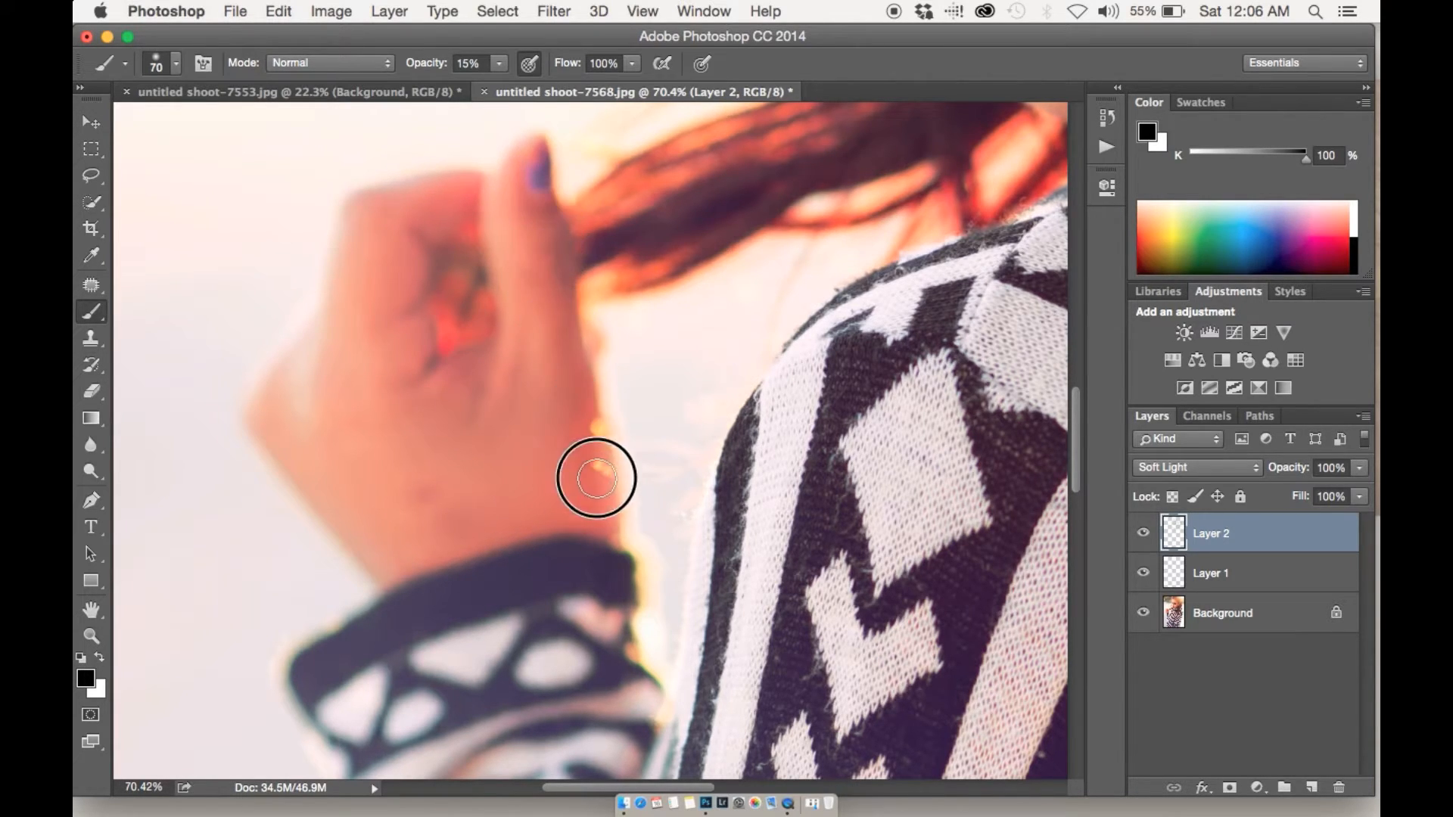
pyautogui.moveTo(507, 301)
pyautogui.mouseDown()
pyautogui.moveTo(469, 404)
pyautogui.moveTo(451, 406)
pyautogui.moveTo(408, 303)
pyautogui.moveTo(441, 211)
pyautogui.moveTo(497, 208)
pyautogui.mouseUp()
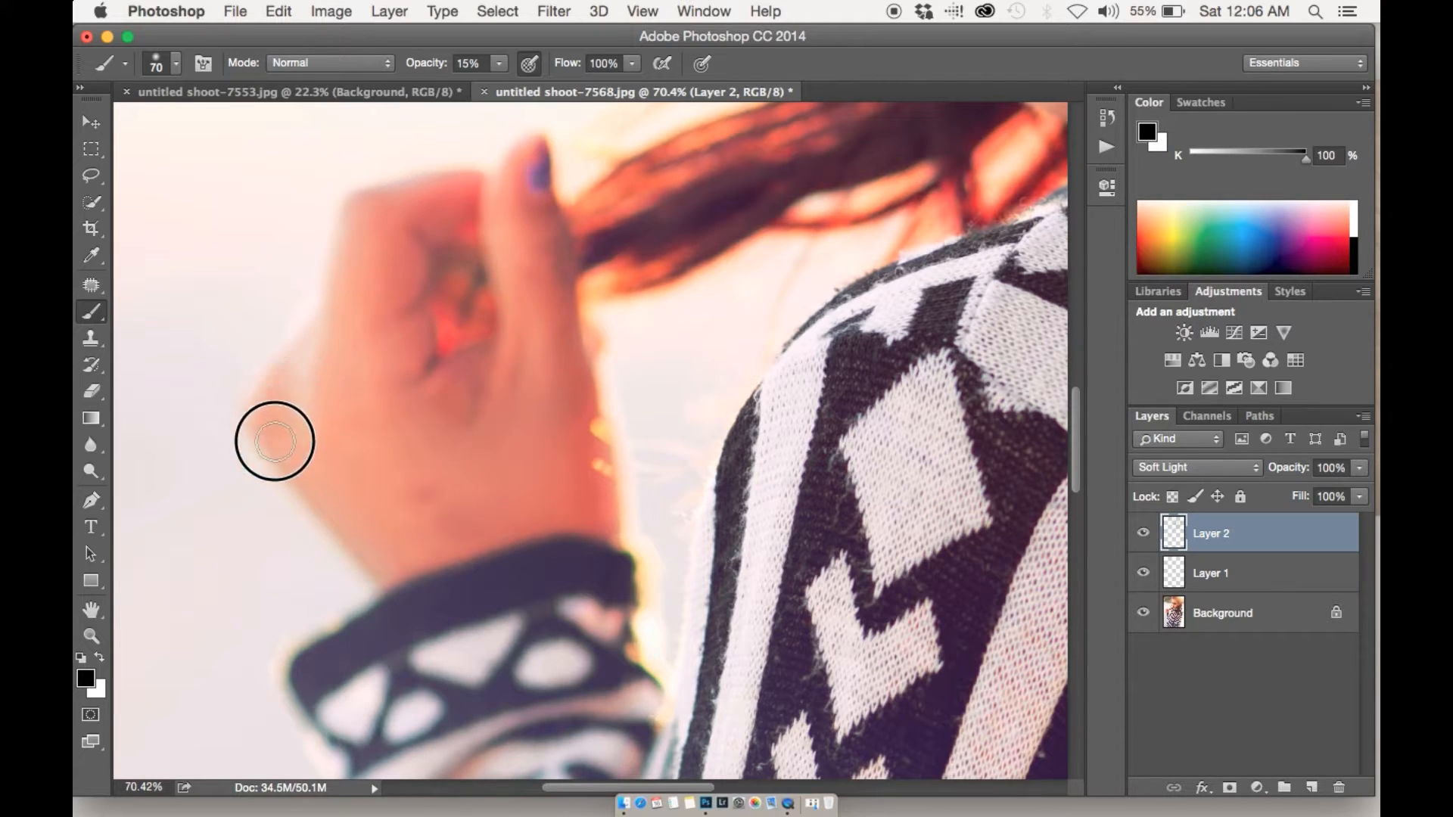
# Step: Enlarge the Brush to size 150 and darken the side of the face and the hair strands beside the chin
pyautogui.scroll(-8, 632, 504)
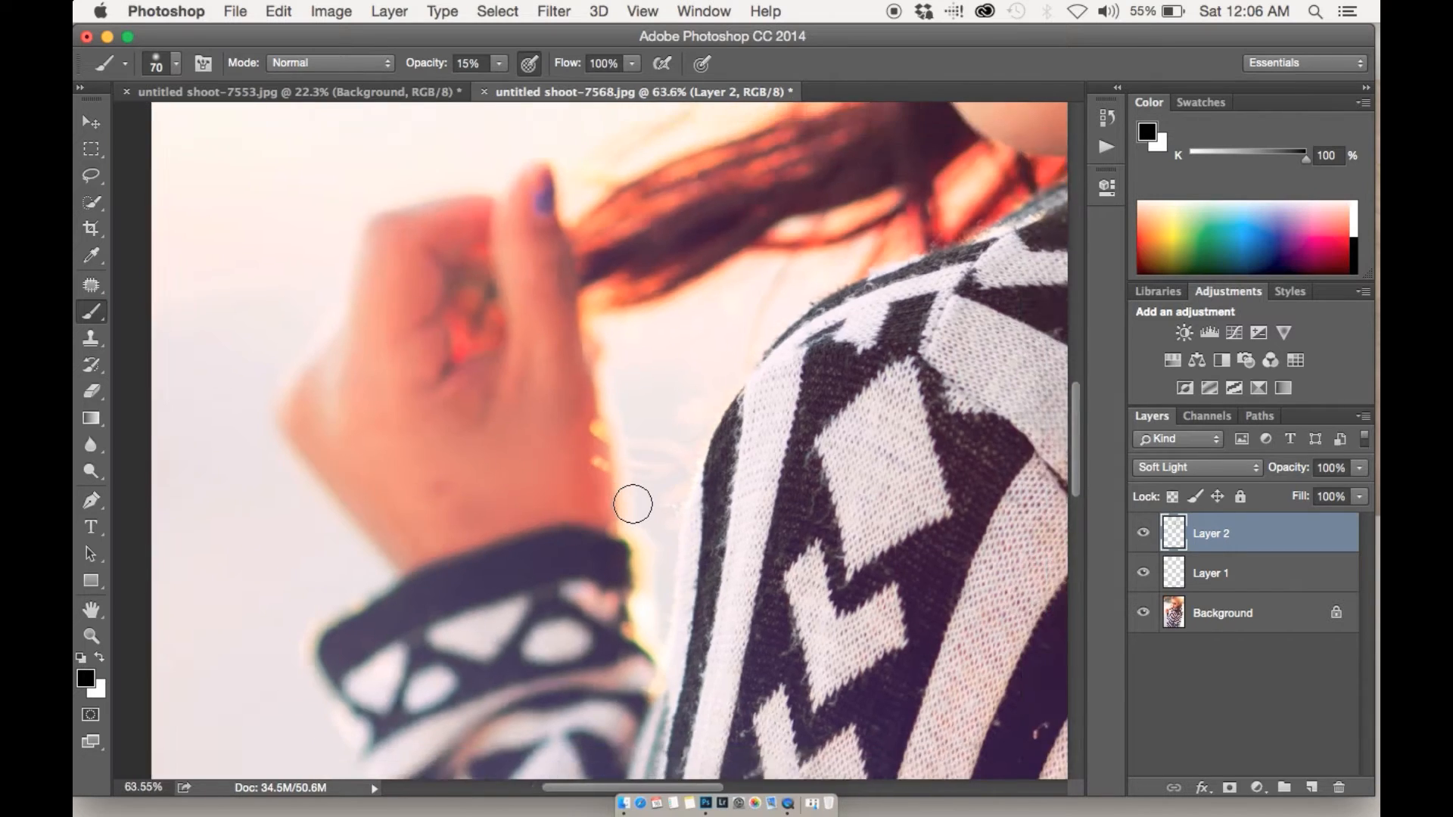
pyautogui.scroll(5, 633, 504)
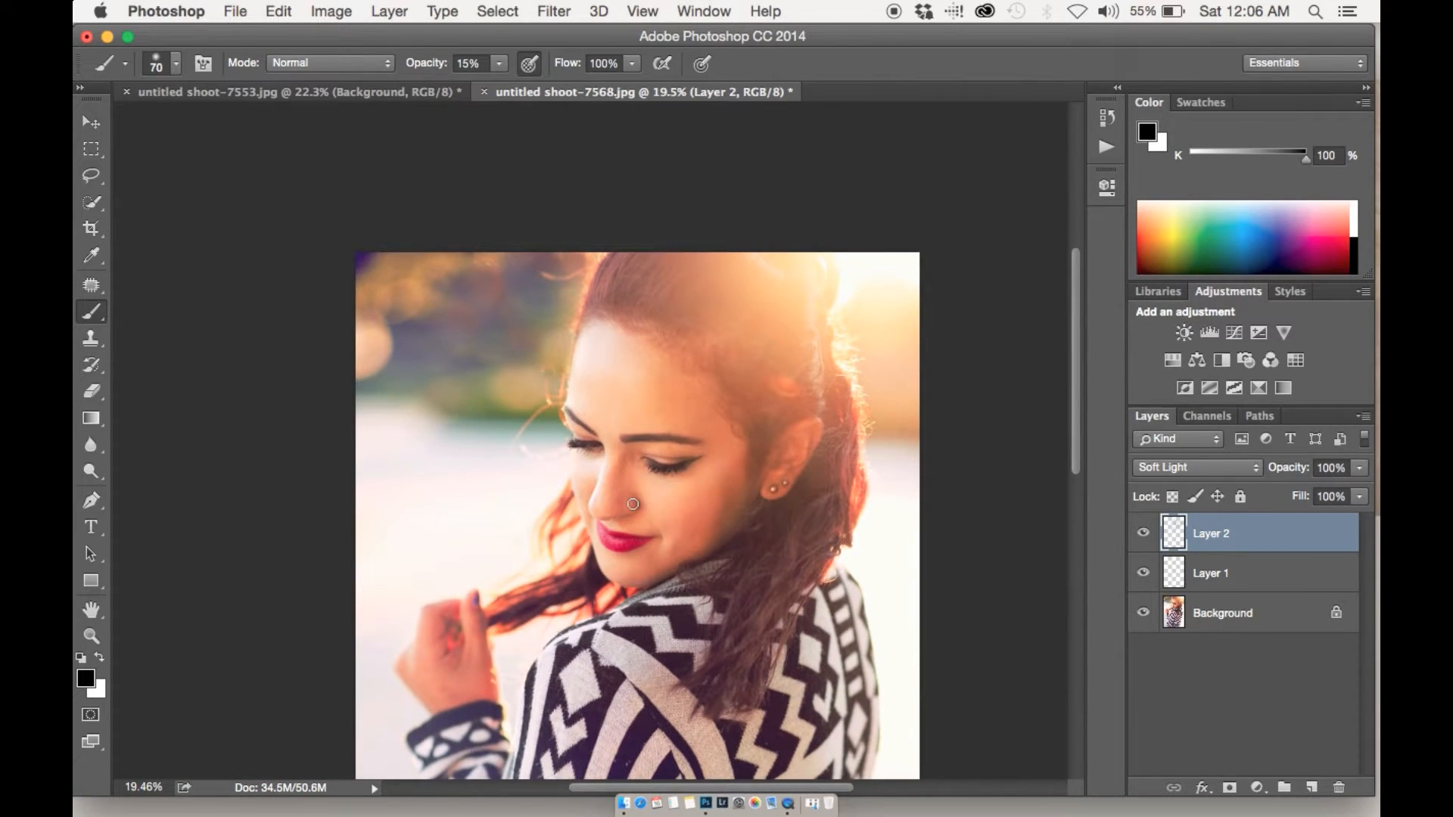
pyautogui.scroll(5, 632, 504)
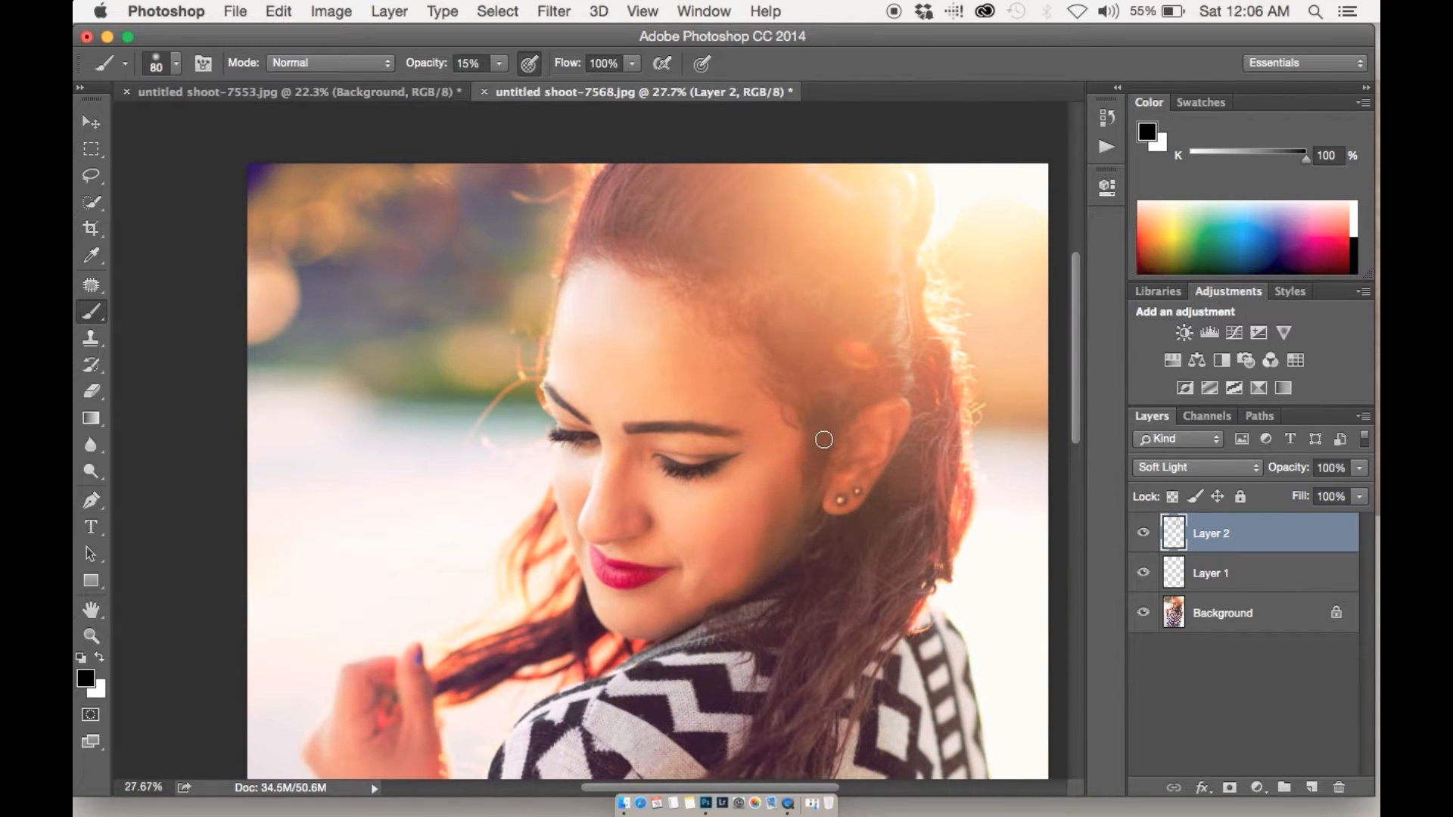
pyautogui.moveTo(744, 379)
pyautogui.mouseDown()
pyautogui.moveTo(797, 516)
pyautogui.moveTo(719, 574)
pyautogui.moveTo(803, 452)
pyautogui.moveTo(672, 324)
pyautogui.moveTo(592, 287)
pyautogui.moveTo(718, 406)
pyautogui.moveTo(672, 395)
pyautogui.moveTo(759, 404)
pyautogui.moveTo(794, 462)
pyautogui.moveTo(765, 543)
pyautogui.moveTo(733, 552)
pyautogui.mouseUp()
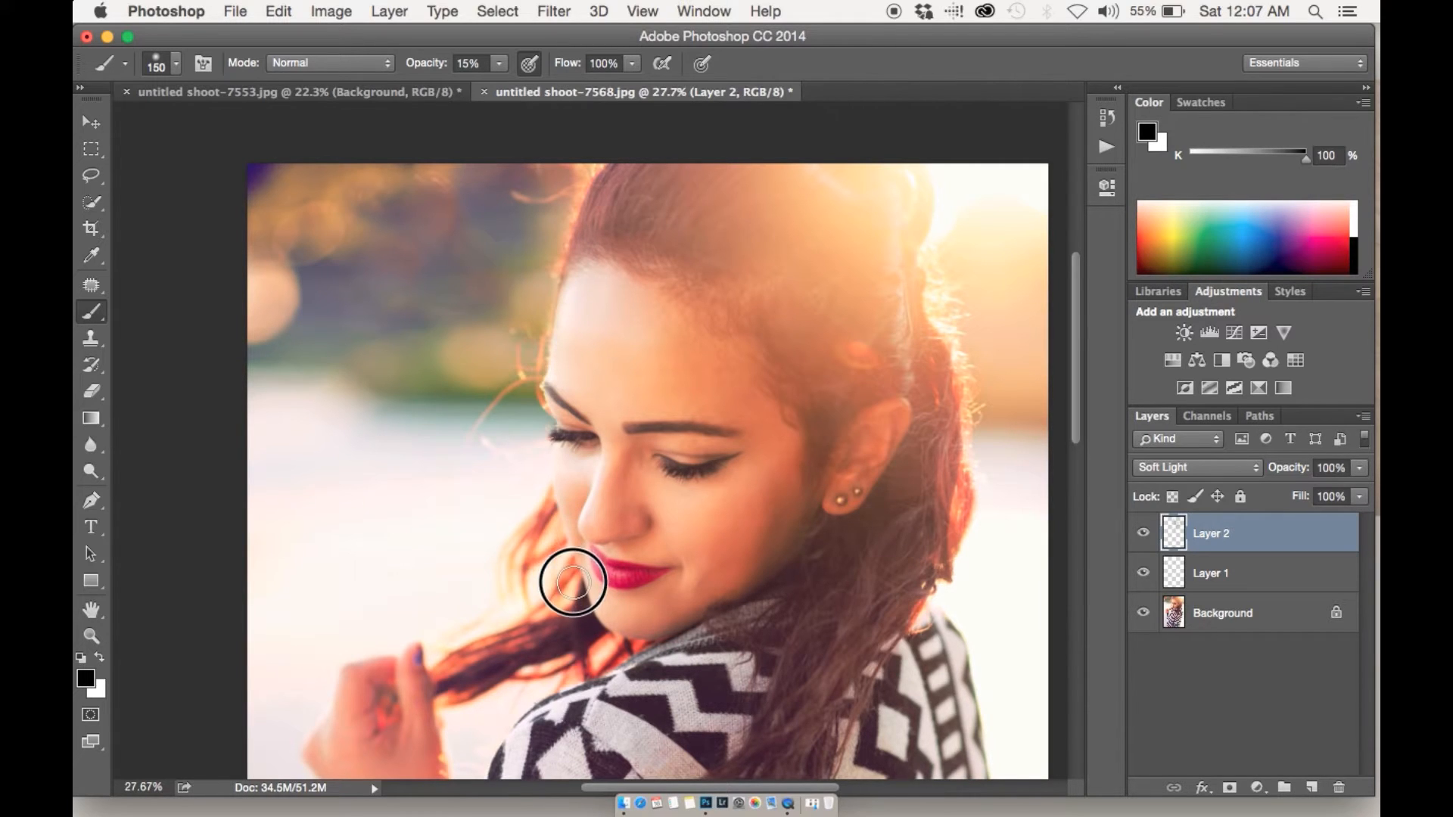
pyautogui.moveTo(632, 577)
pyautogui.mouseDown()
pyautogui.moveTo(666, 567)
pyautogui.moveTo(685, 614)
pyautogui.moveTo(630, 651)
pyautogui.moveTo(815, 513)
pyautogui.mouseUp()
# Step: Group the two Soft Light layers, Layer 1 and Layer 2
pyautogui.scroll(-8, 686, 662)
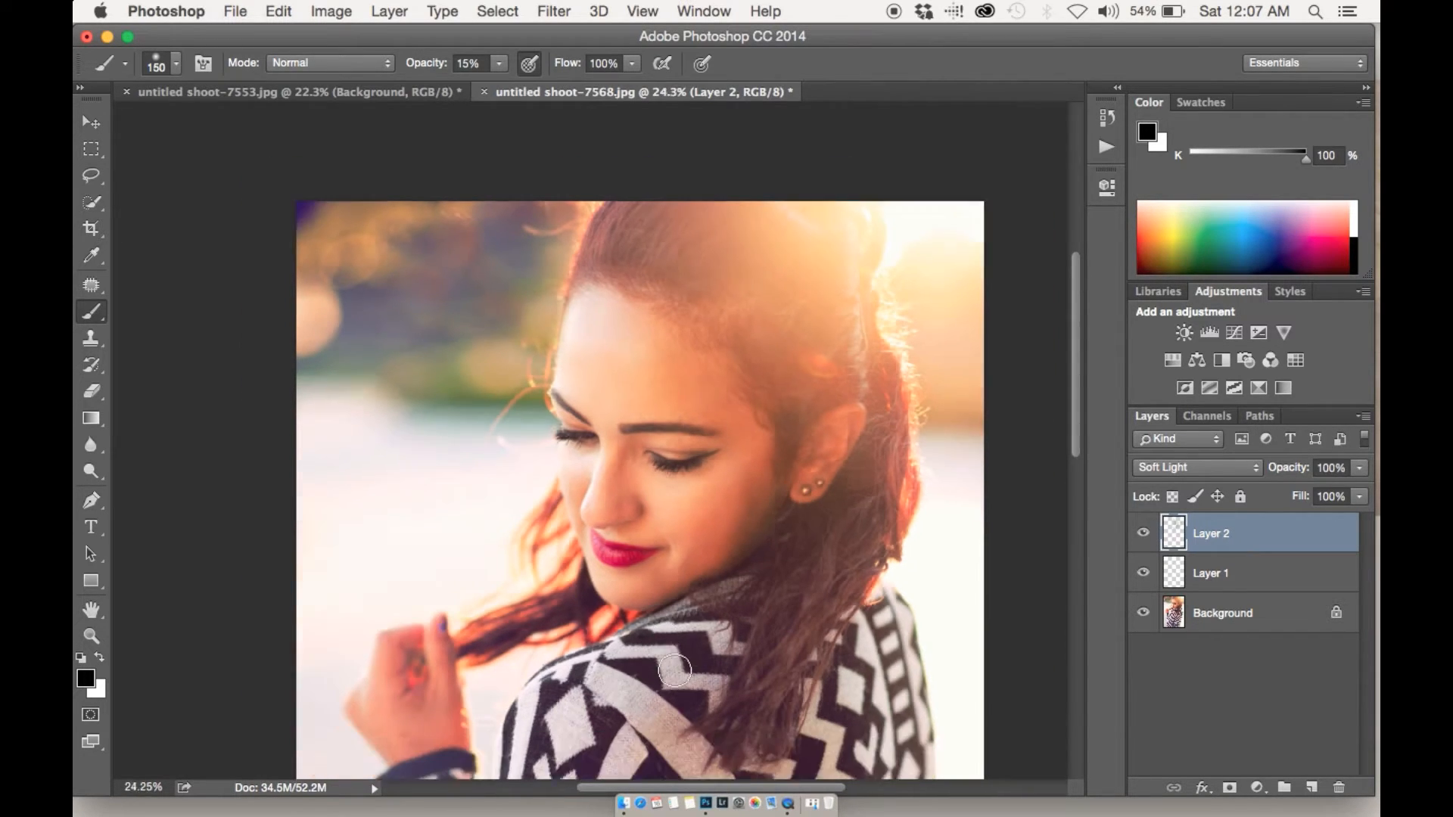
pyautogui.scroll(2, 675, 671)
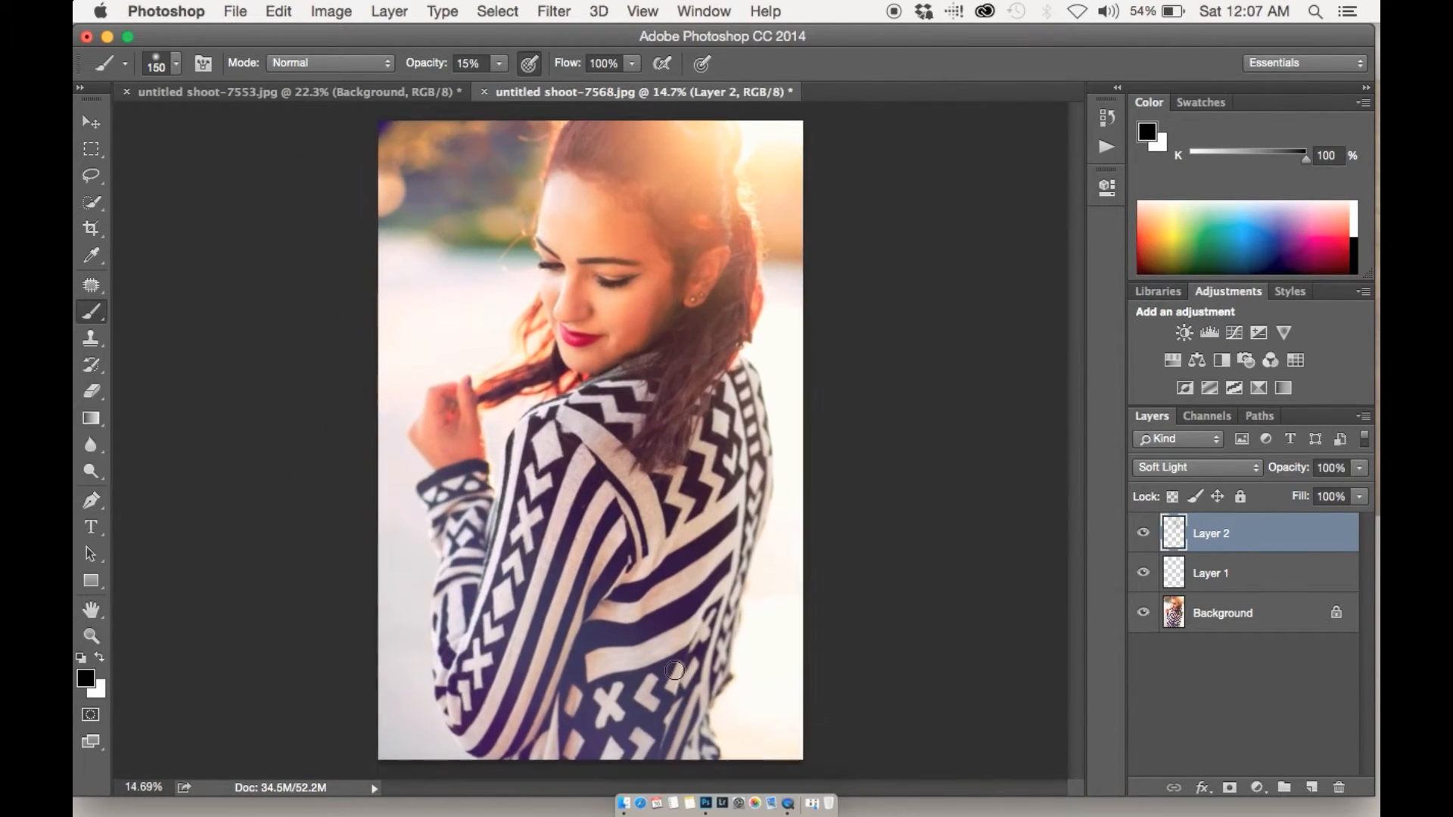
pyautogui.keyDown('shift'); pyautogui.click(1233, 581); pyautogui.keyUp('shift')
pyautogui.press('super+g')
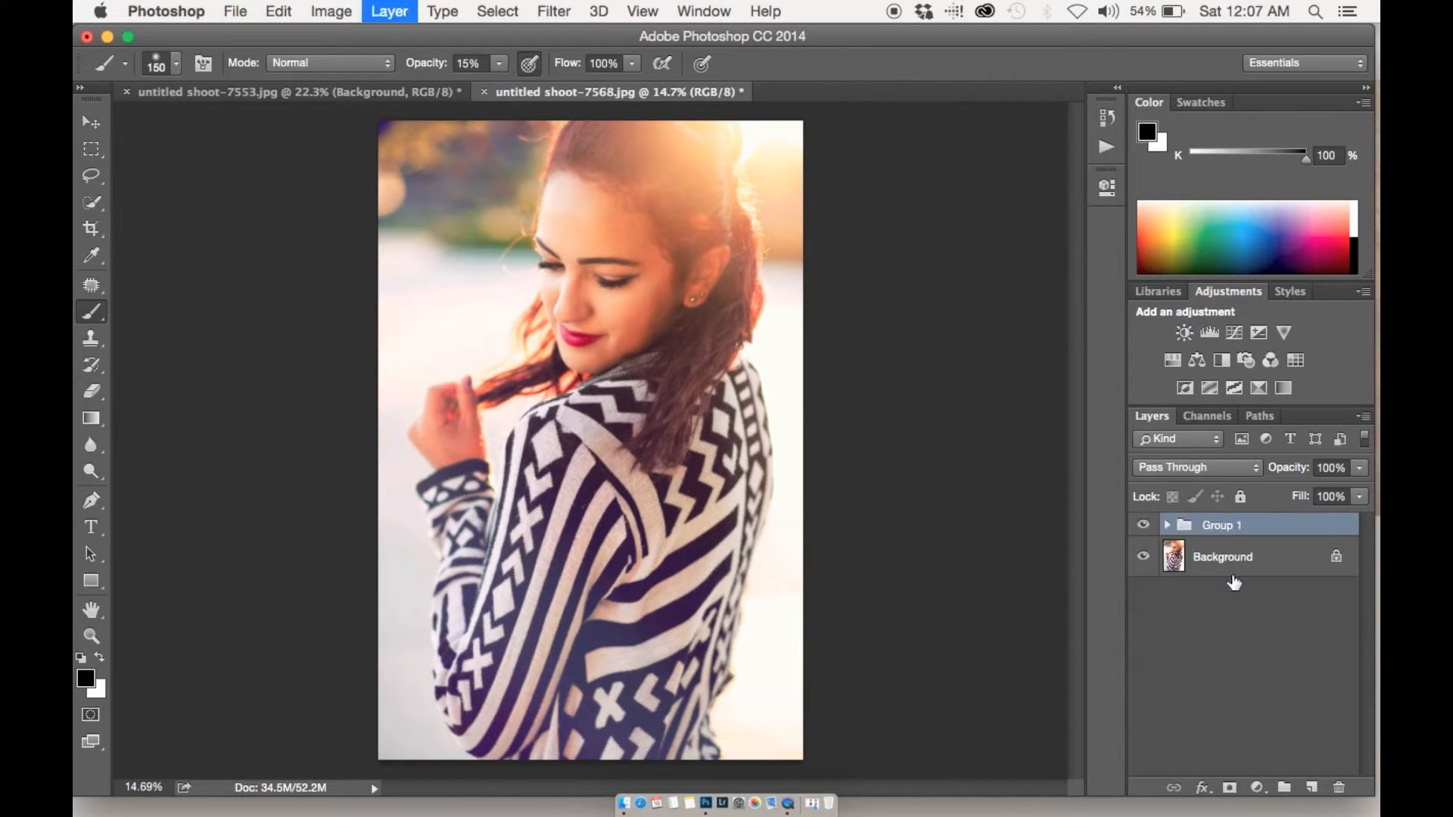
# Step: Toggle the visibility of Group 1 to compare the portrait with and without the dodging and burning
pyautogui.click(1143, 526)
pyautogui.click(1144, 526)
pyautogui.click(1143, 525)
pyautogui.scroll(-2, 889, 461)
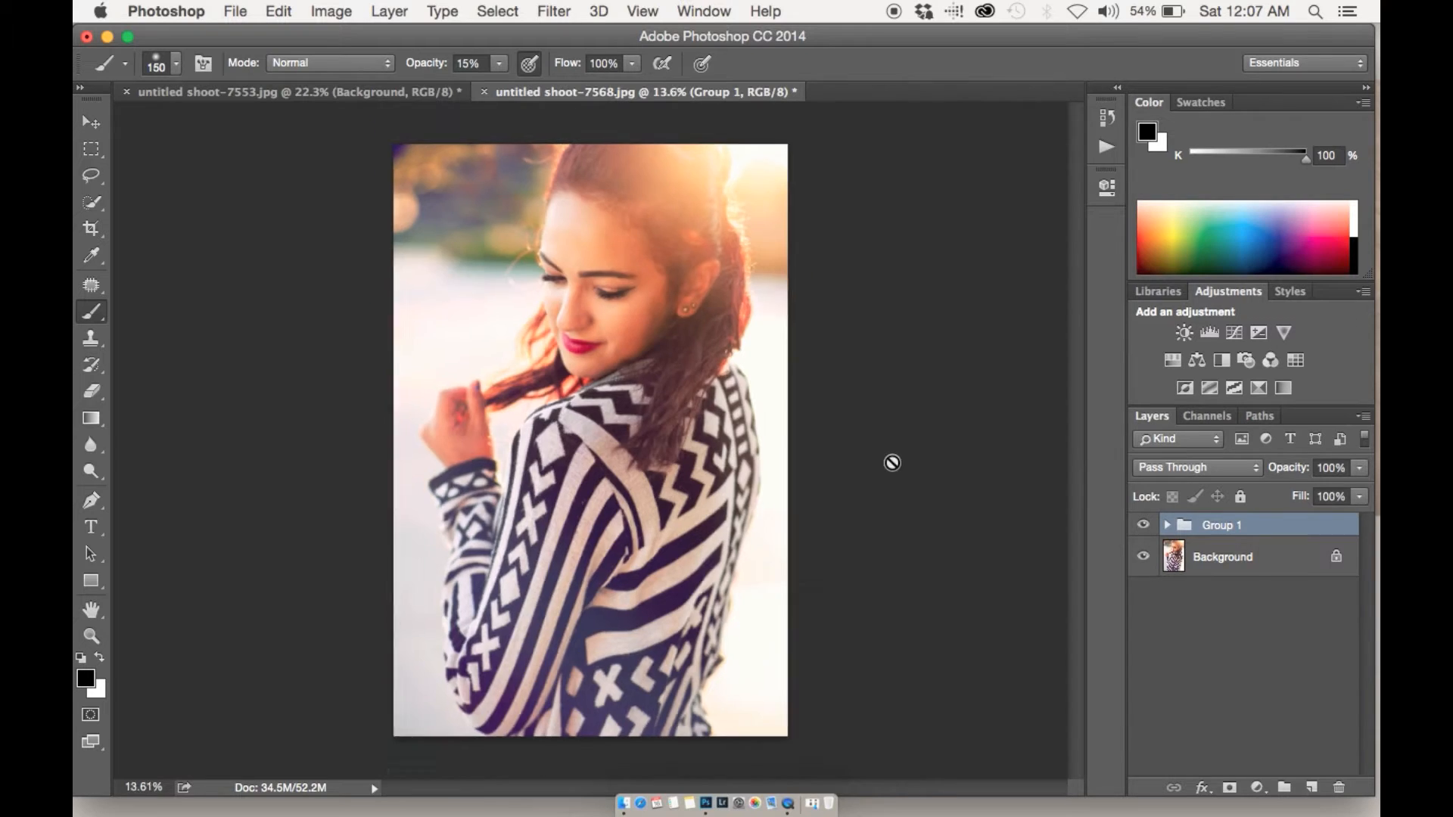
pyautogui.scroll(4, 890, 462)
pyautogui.scroll(4, 892, 463)
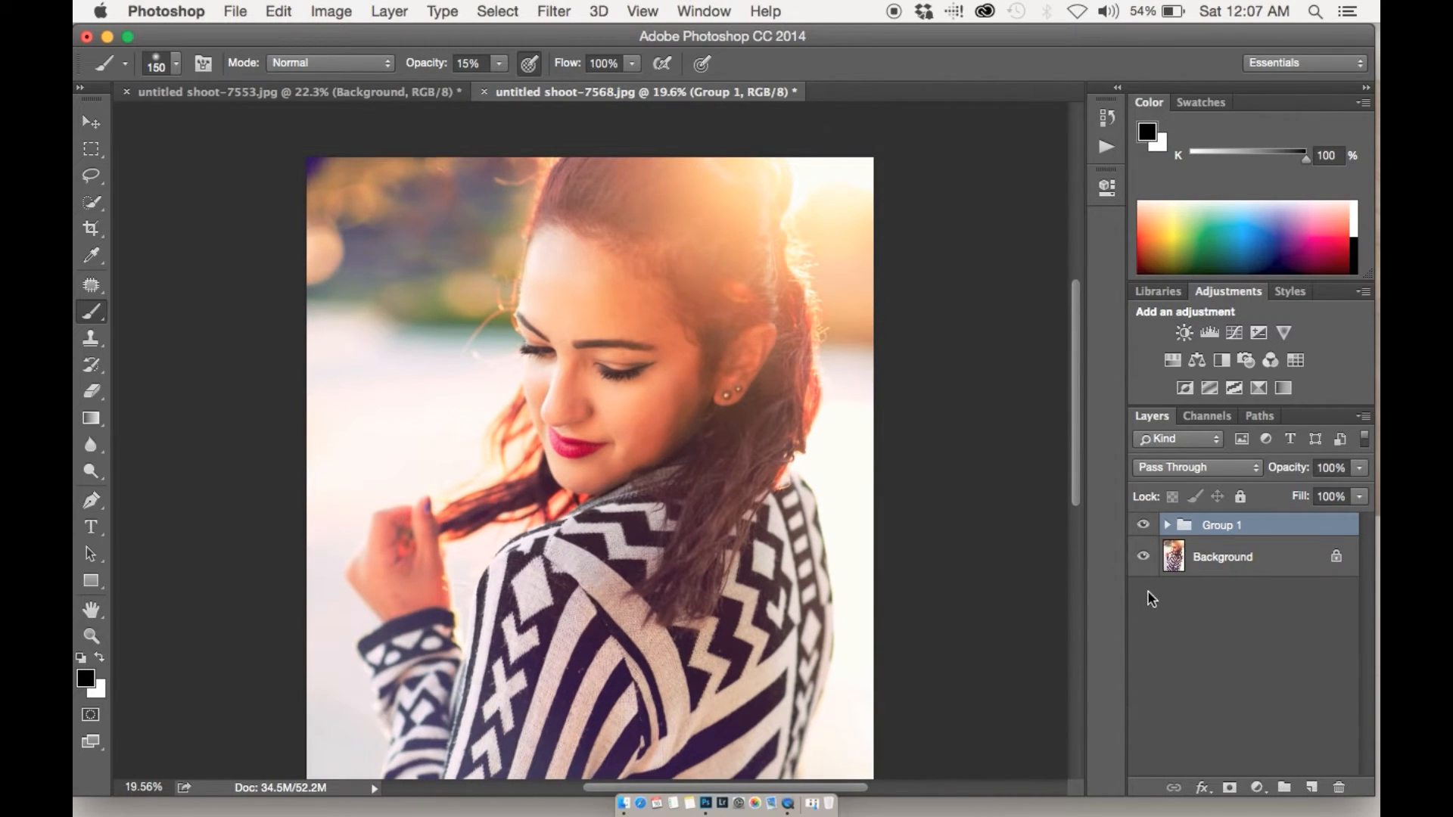
pyautogui.click(1148, 529)
pyautogui.click(1148, 529)
# Step: Try adjusting the opacity of Layer 2 inside the group
pyautogui.click(1169, 525)
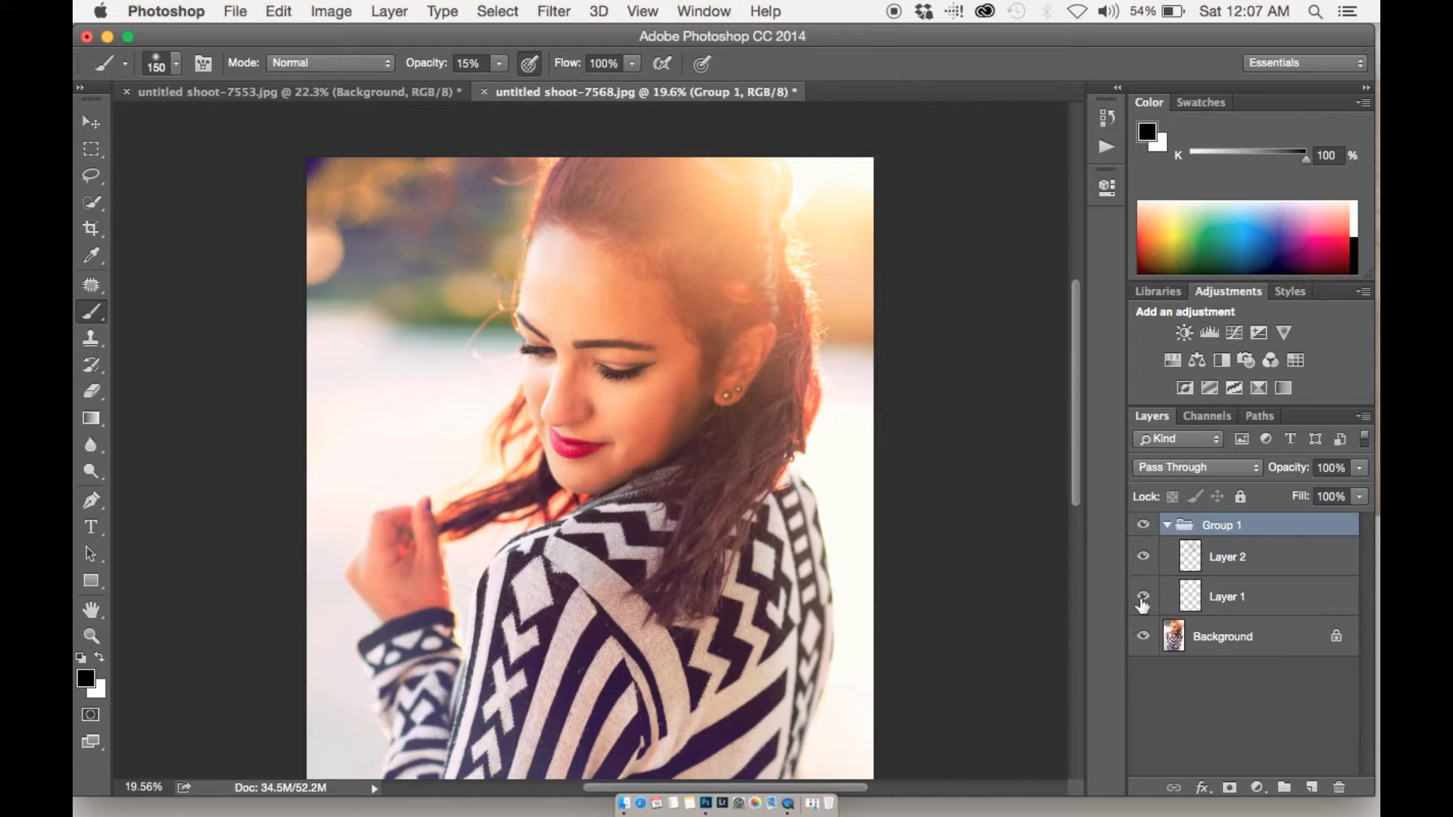
pyautogui.click(1233, 564)
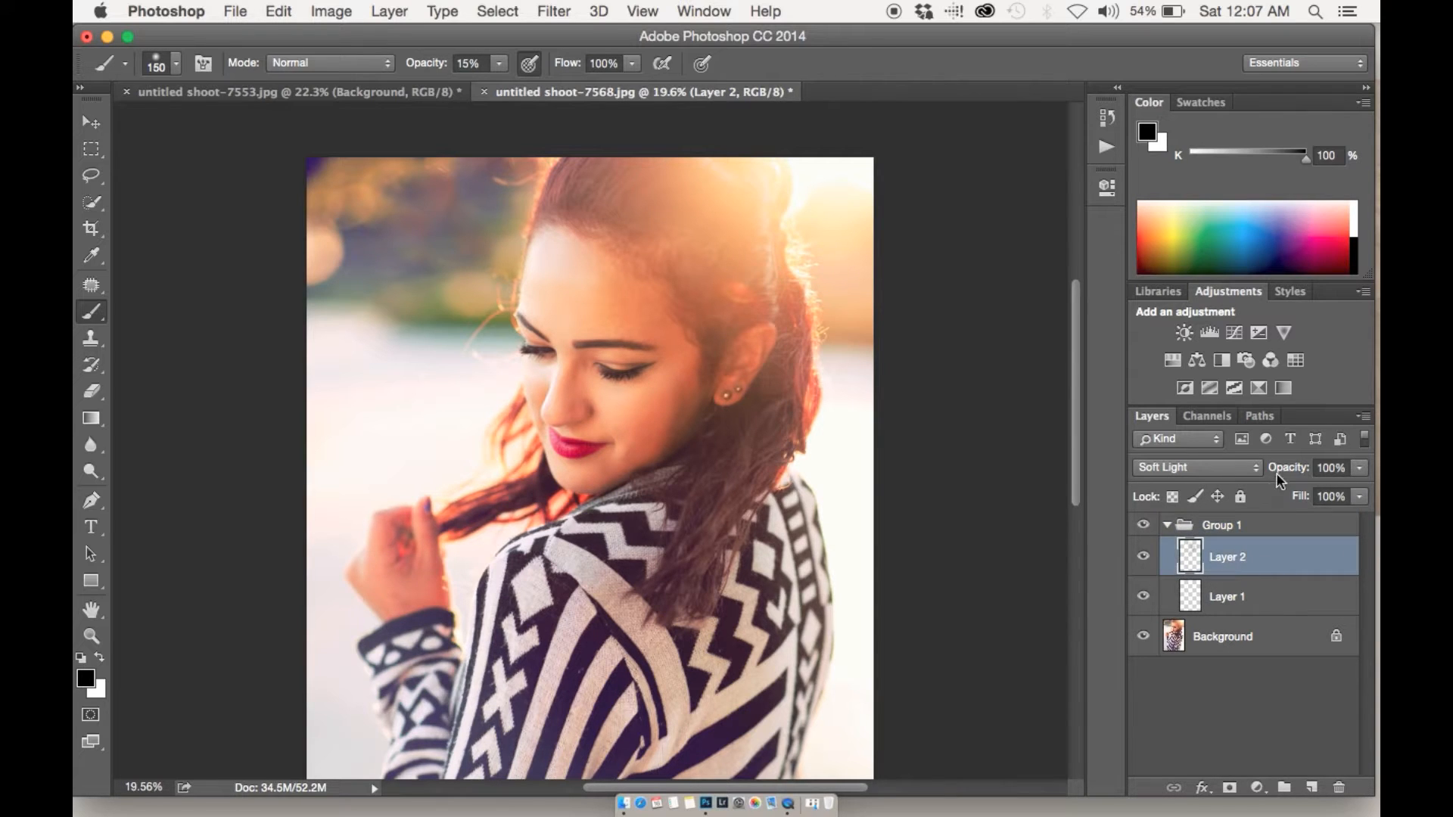
pyautogui.moveTo(1274, 465); pyautogui.dragTo(1379, 447)
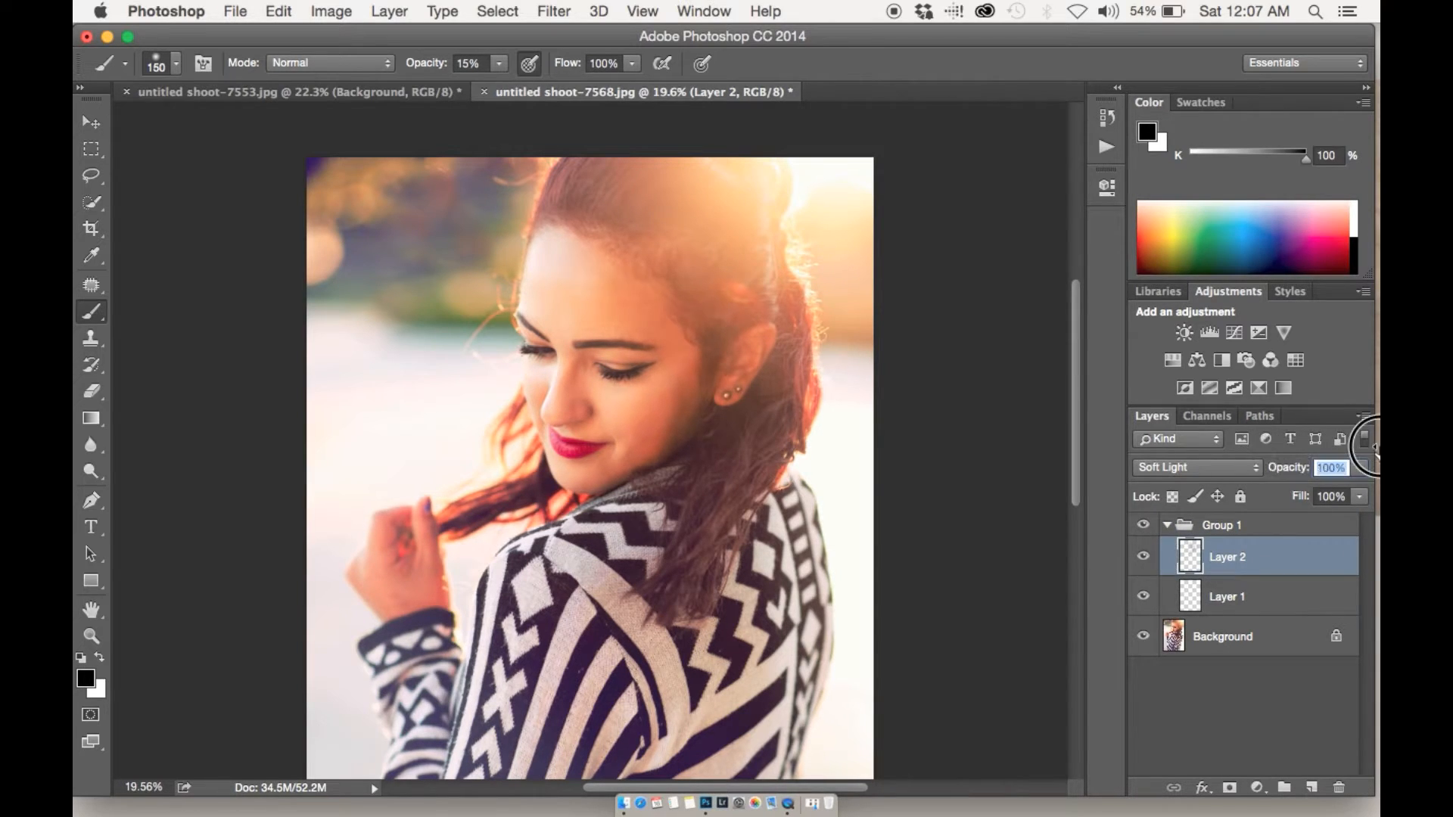
pyautogui.click(1179, 530)
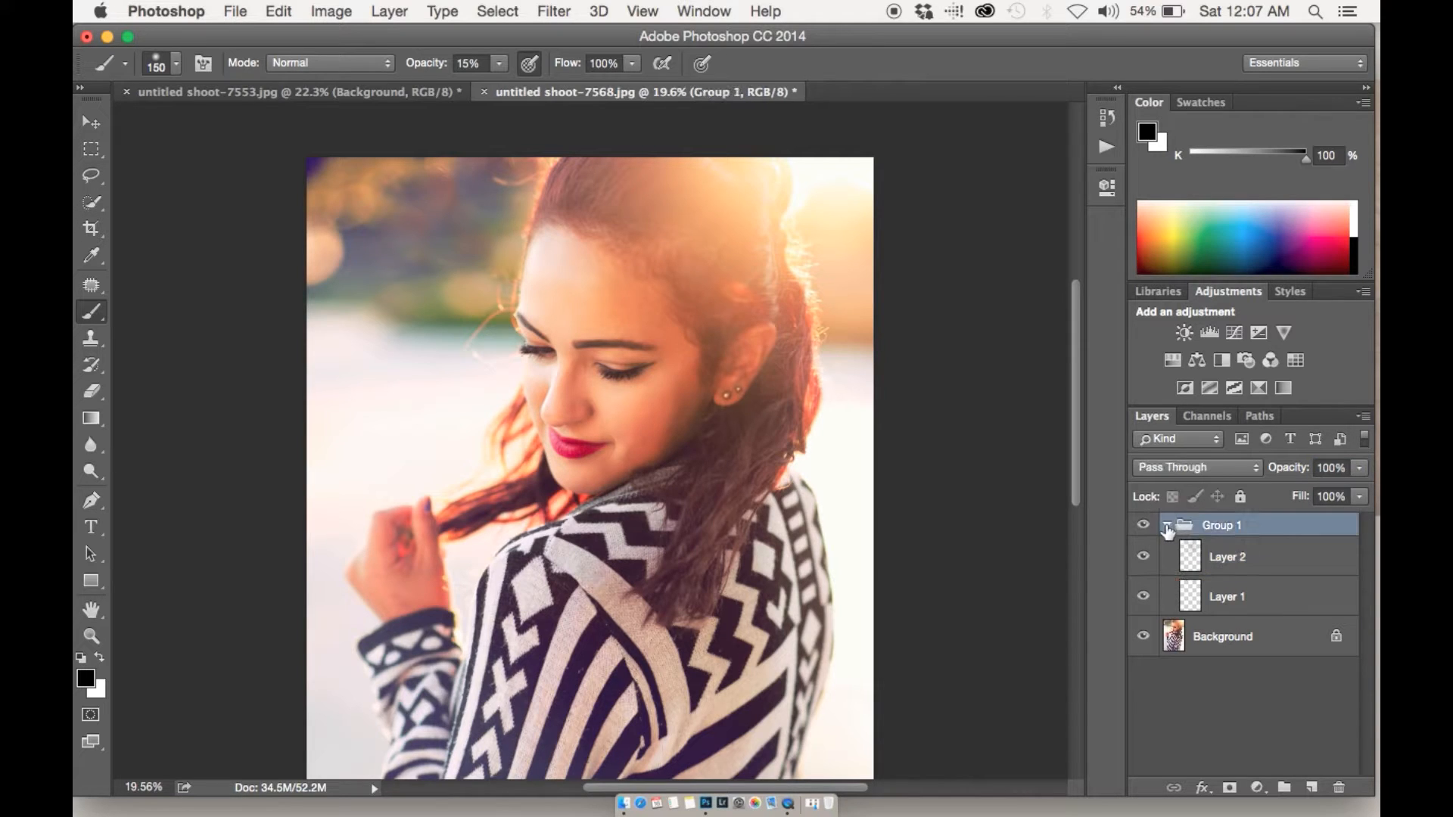
pyautogui.click(1168, 525)
# Step: Lower the opacity of Group 1 to 82% and toggle its visibility to compare before and after
pyautogui.click(1144, 525)
pyautogui.click(1143, 526)
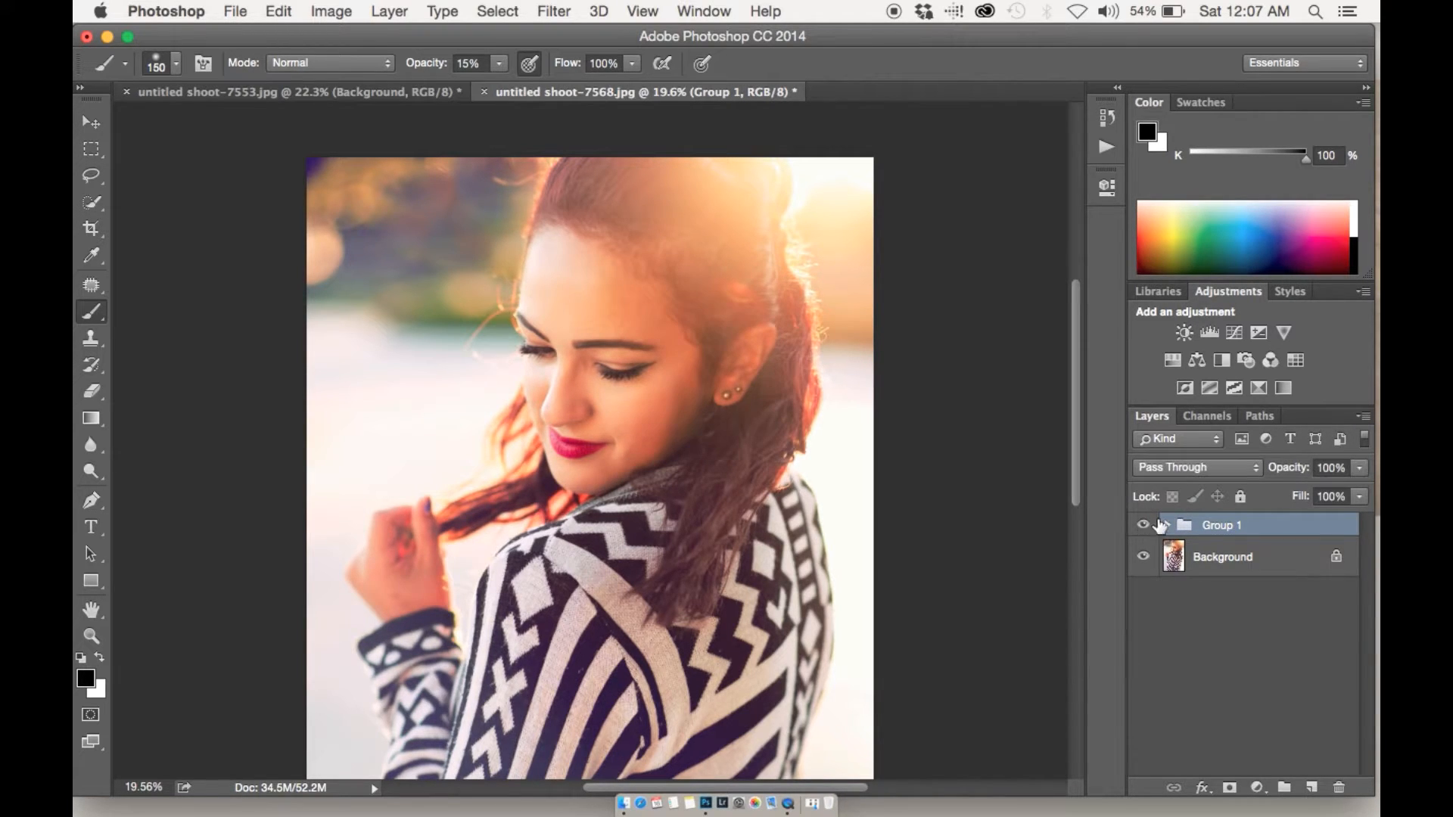
pyautogui.moveTo(1298, 475); pyautogui.dragTo(1277, 475)
pyautogui.scroll(-3, 706, 470)
pyautogui.scroll(1, 705, 473)
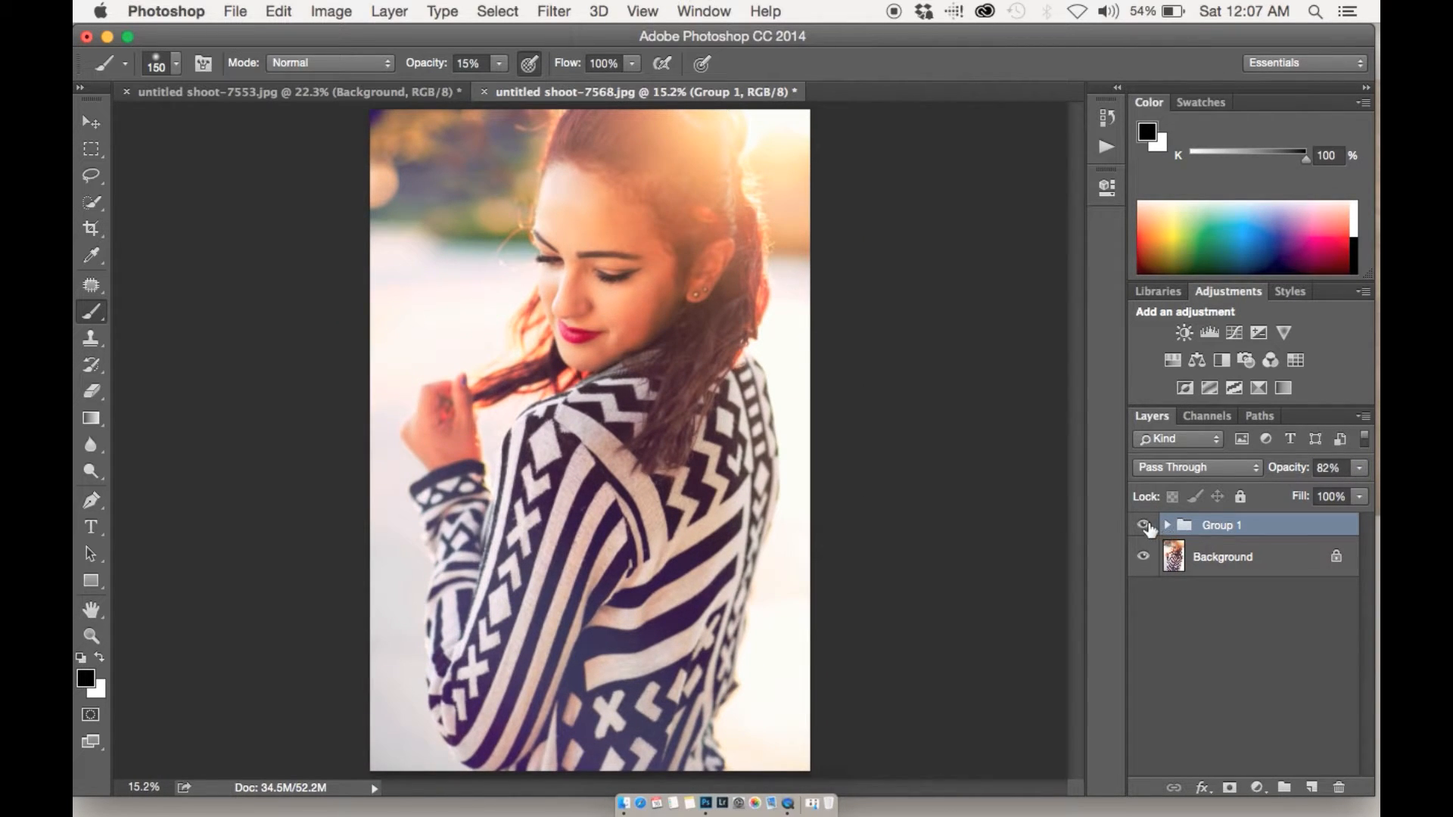
pyautogui.click(1143, 525)
pyautogui.click(1144, 525)
pyautogui.click(1144, 525)
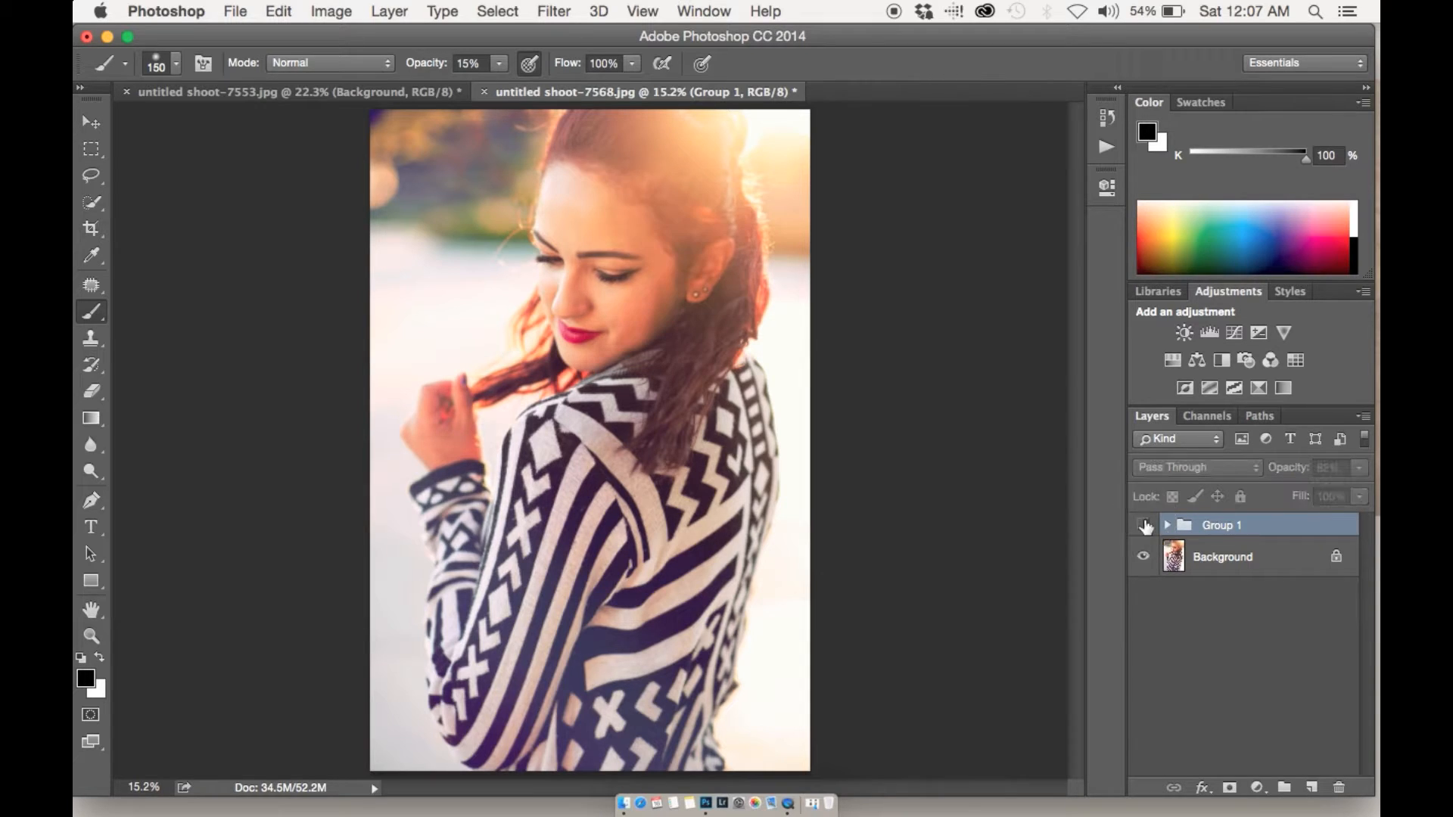
pyautogui.click(1144, 525)
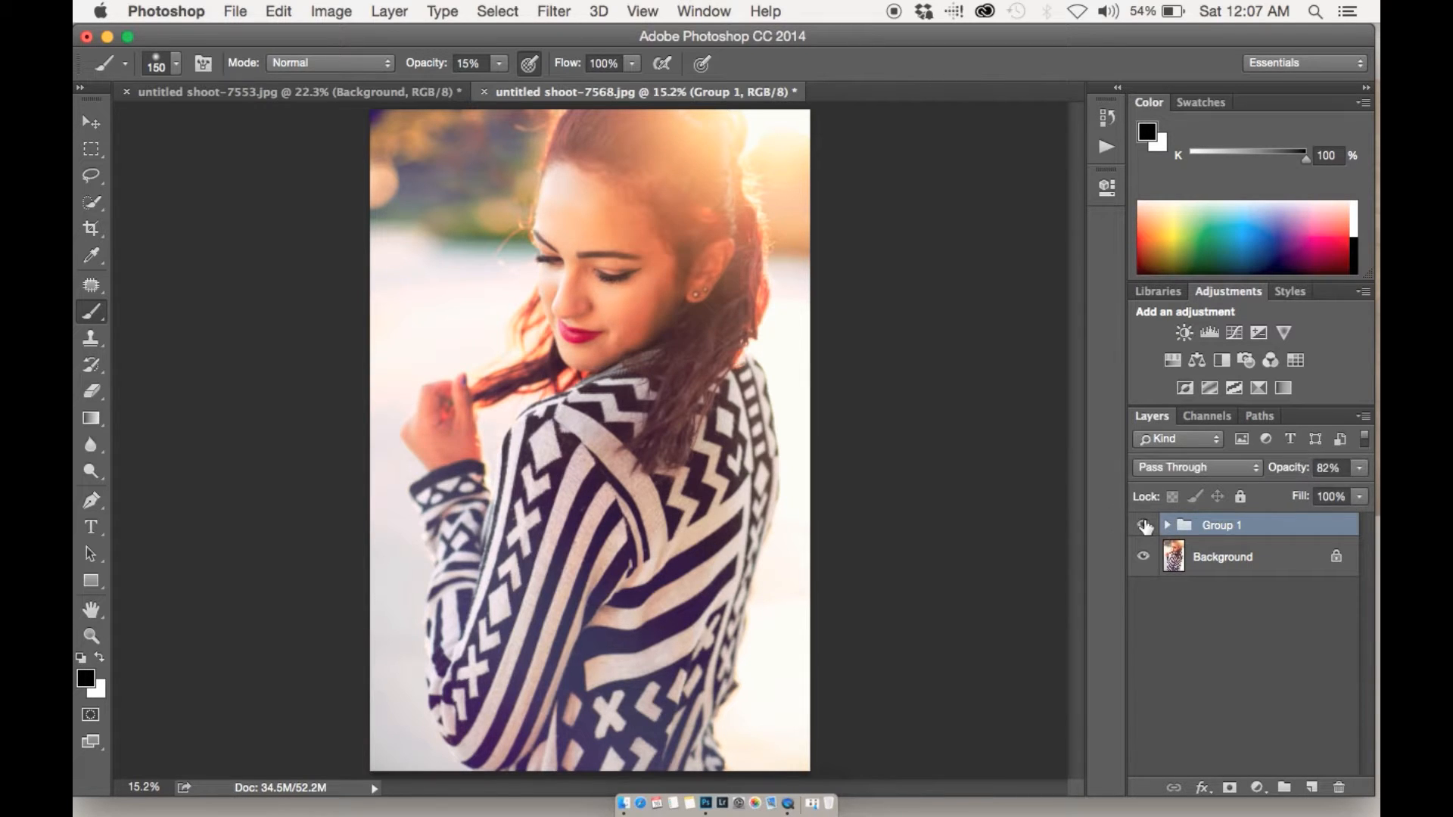
# Step: Flatten the image into a single Background layer
pyautogui.rightClick(1251, 564)
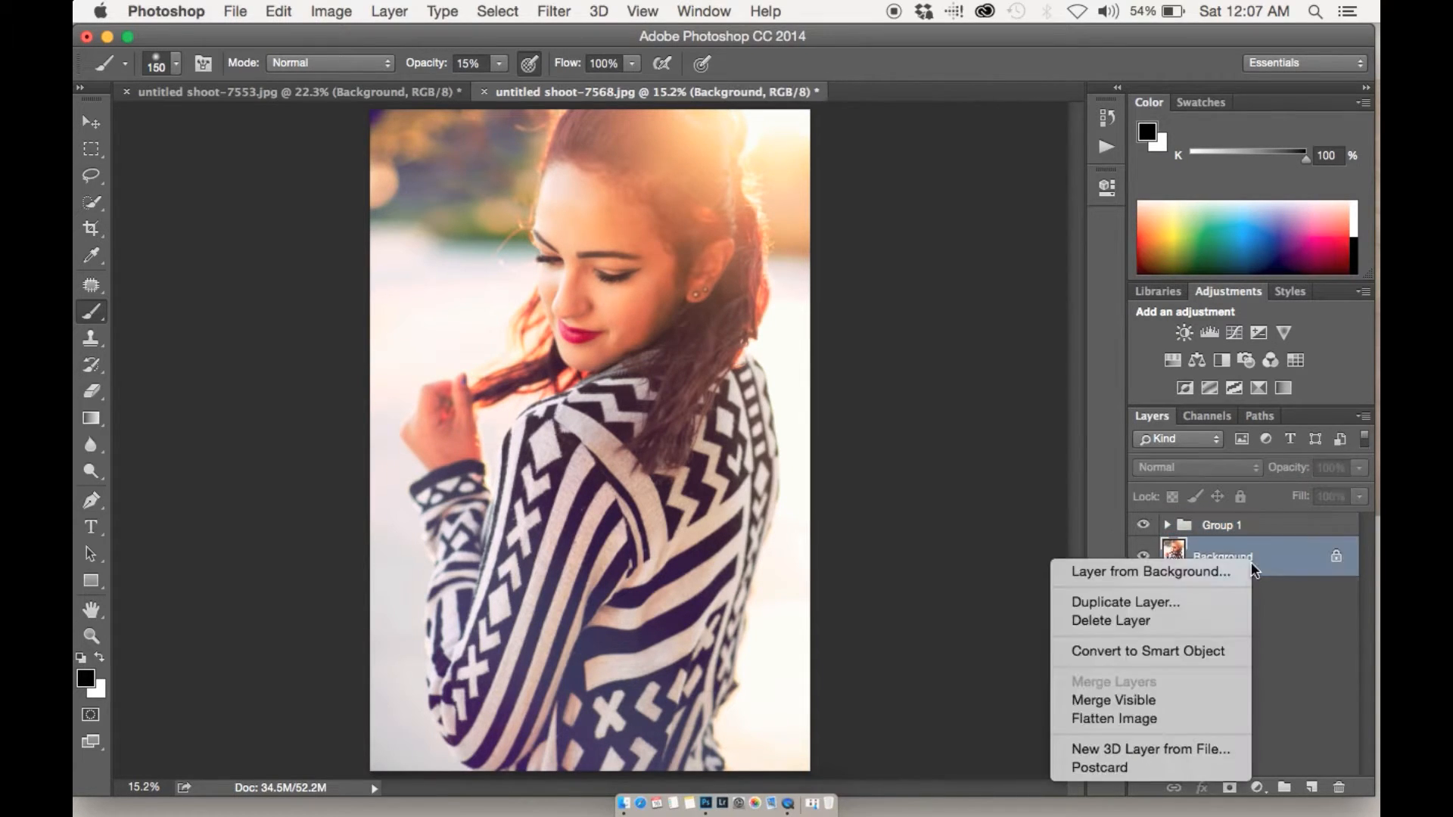
pyautogui.click(1182, 719)
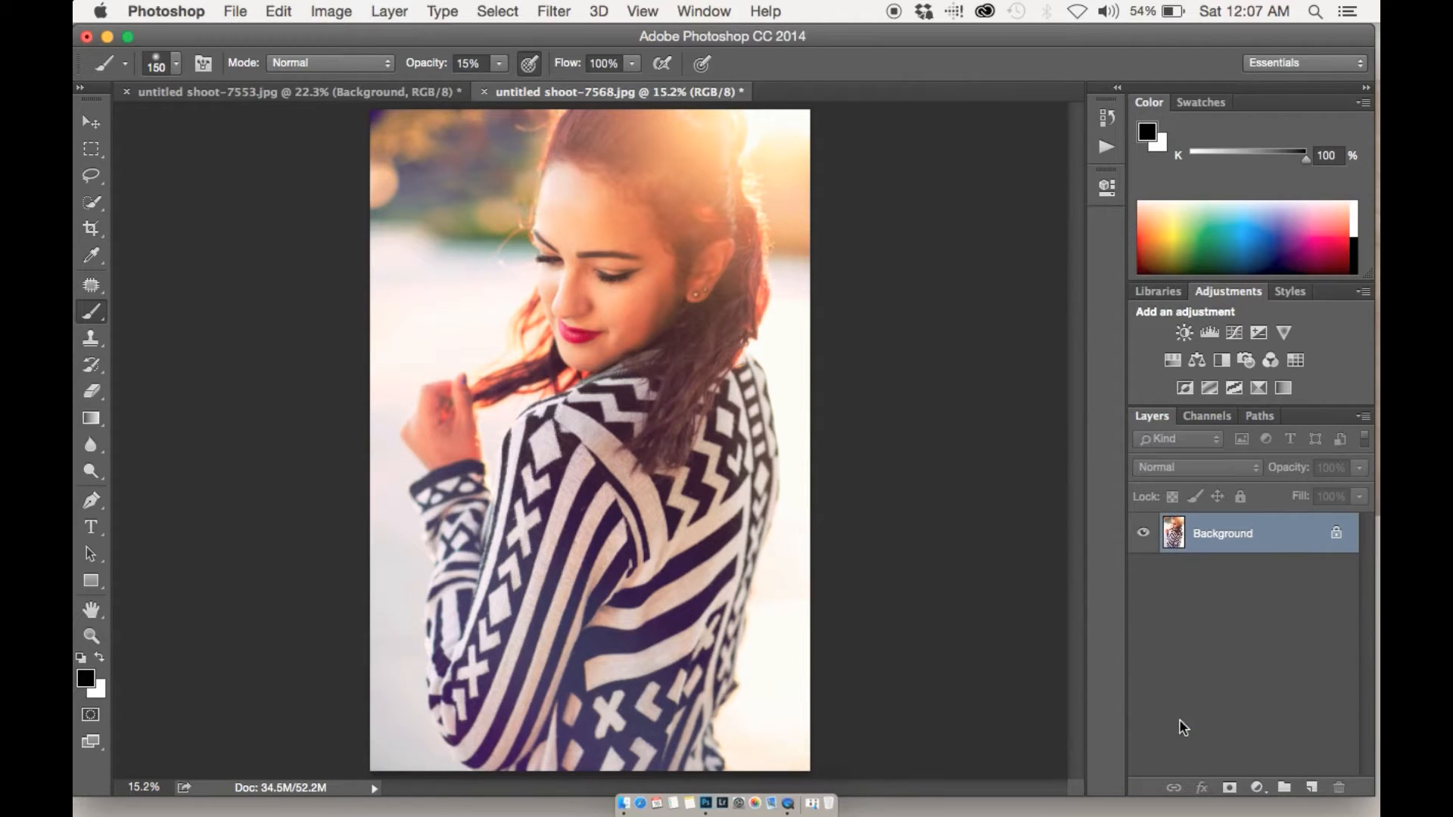
pyautogui.scroll(-4, 846, 457)
pyautogui.scroll(1, 846, 457)
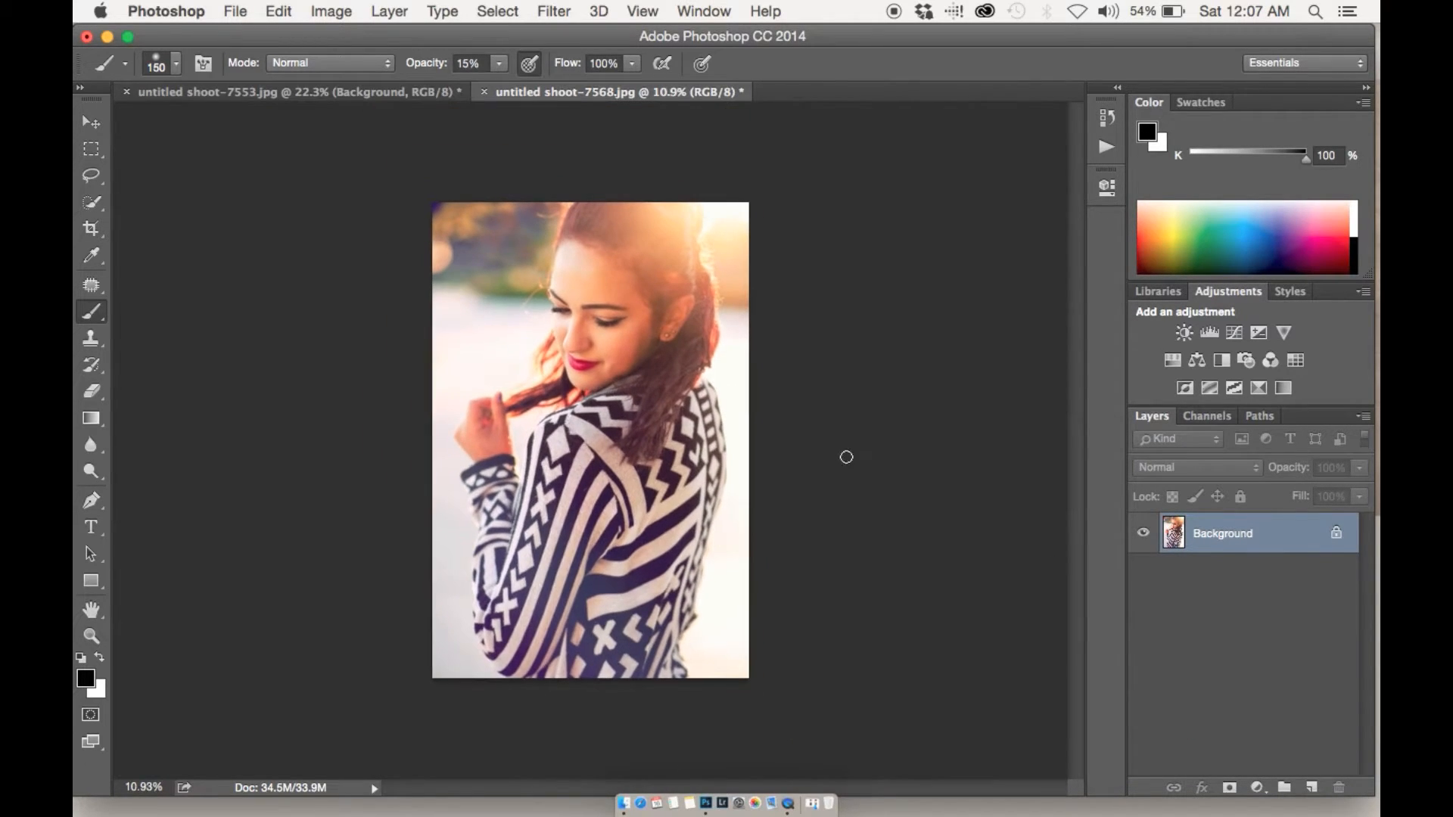
# Step: Compare the original opened state of the image with Snapshot 3 in the history, leaving Snapshot 3 active
pyautogui.click(1108, 127)
pyautogui.scroll(10, 1032, 730)
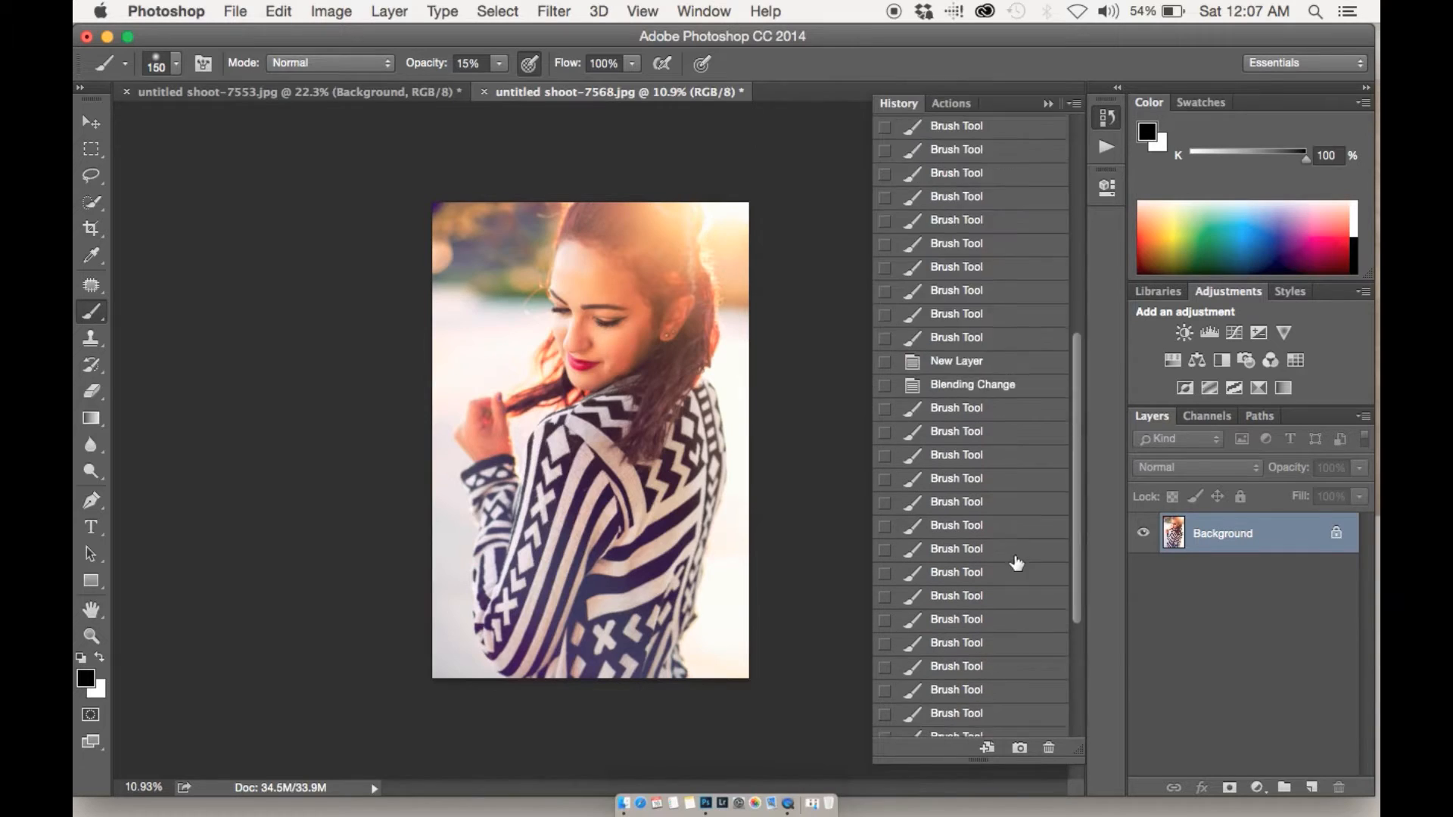
pyautogui.click(1017, 131)
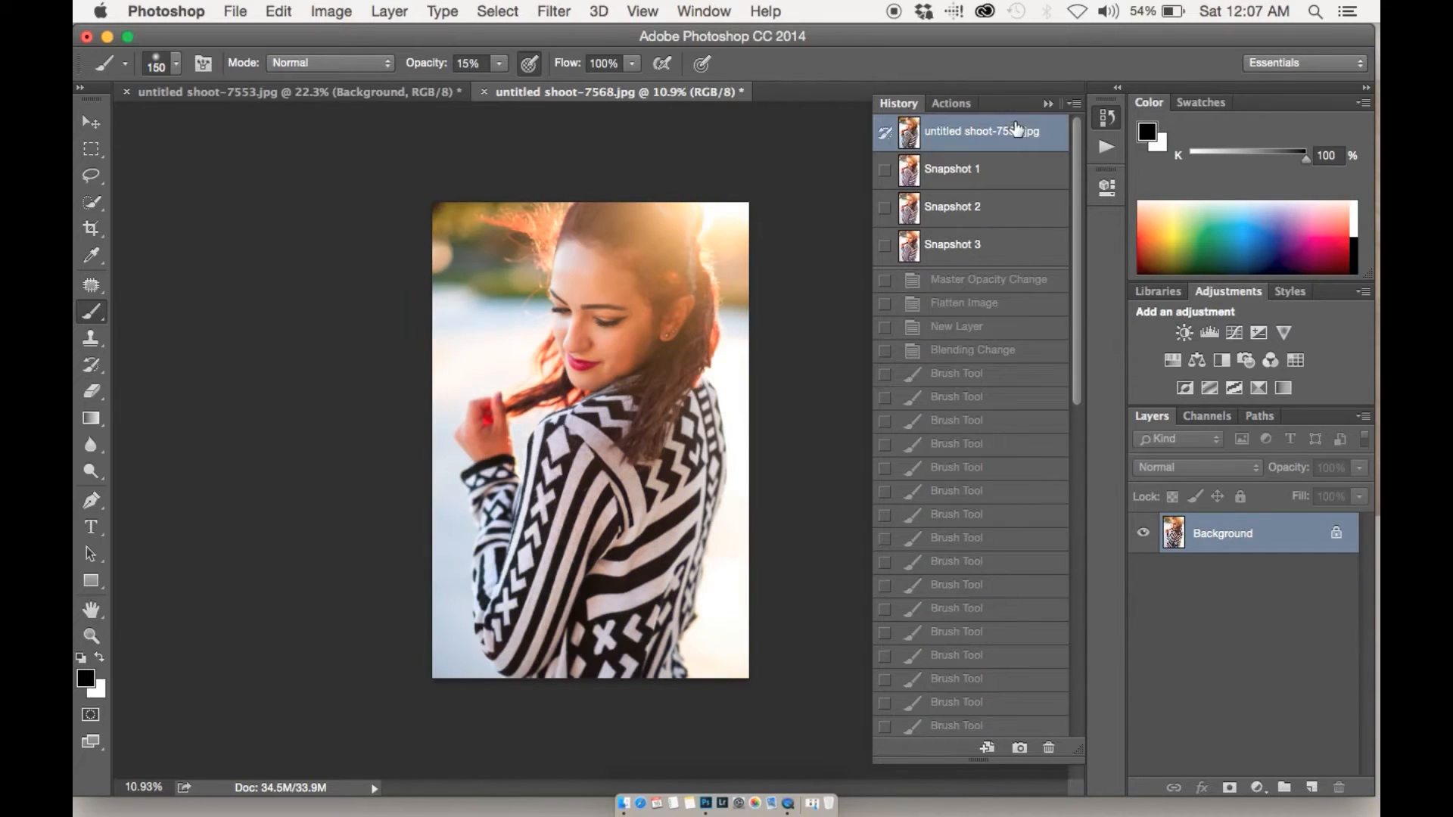
pyautogui.click(1008, 250)
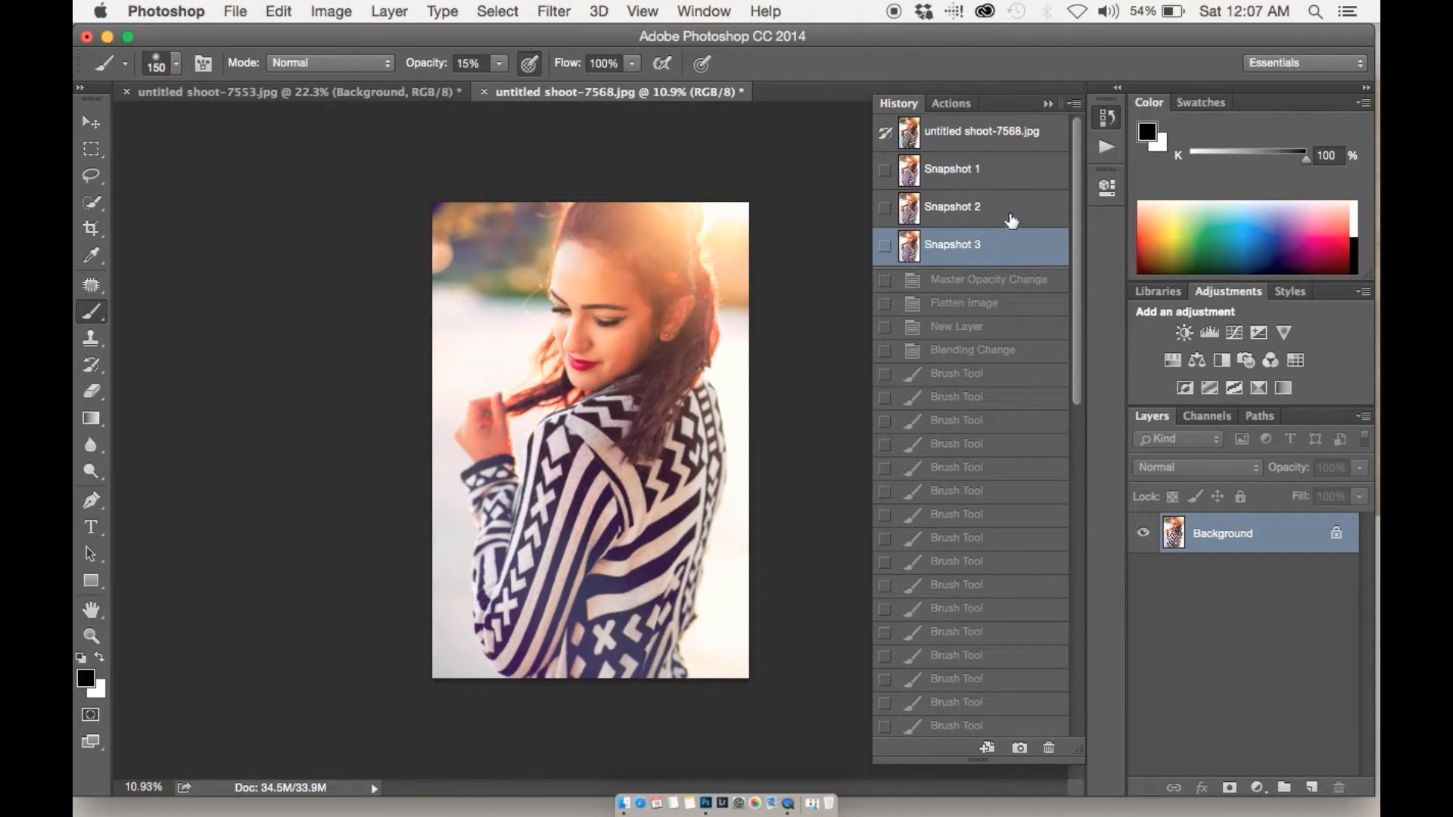
pyautogui.click(1049, 104)
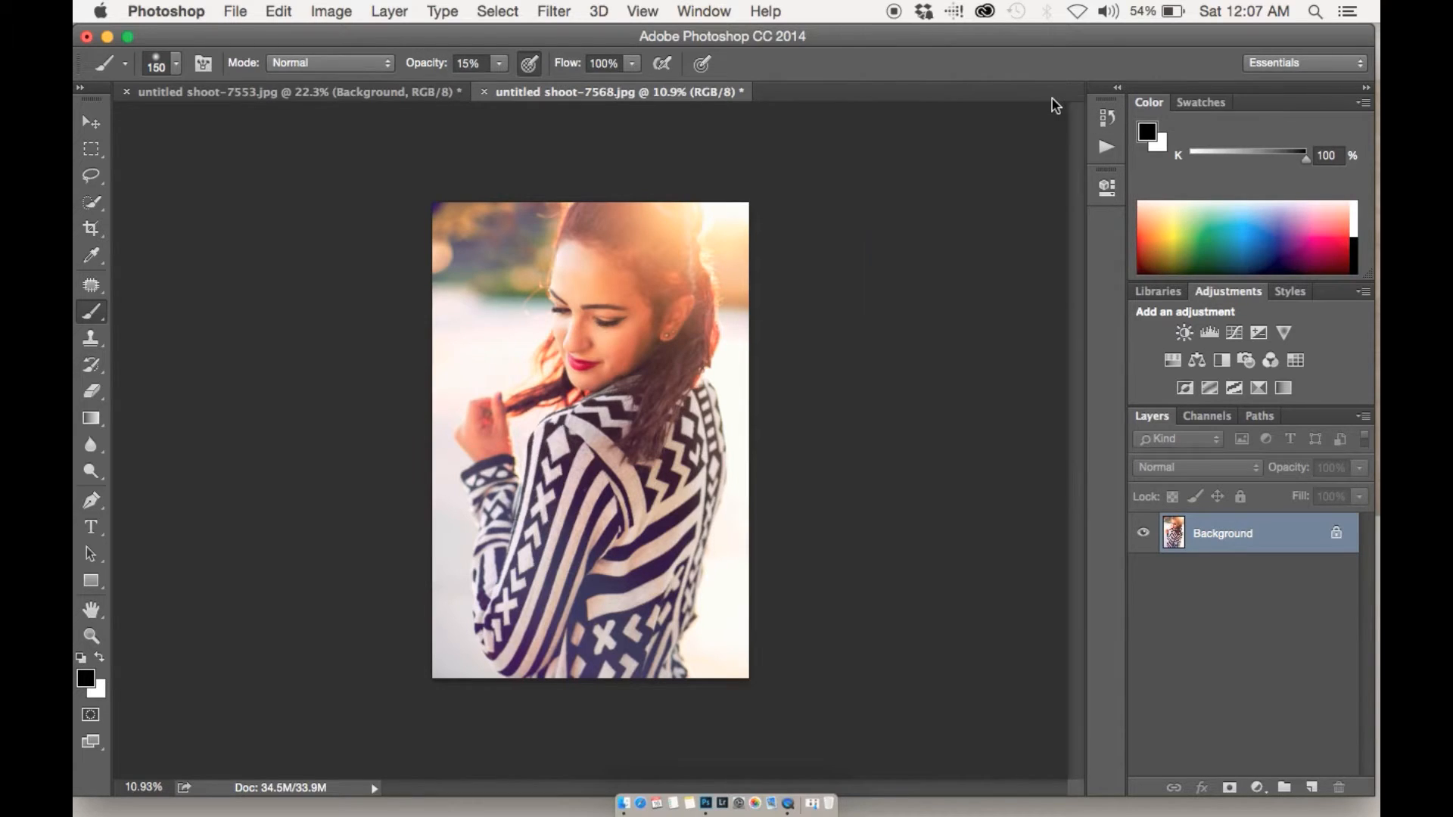
# Step: Add a new empty layer above the Background and enlarge the Brush to size 1800
pyautogui.click(1313, 789)
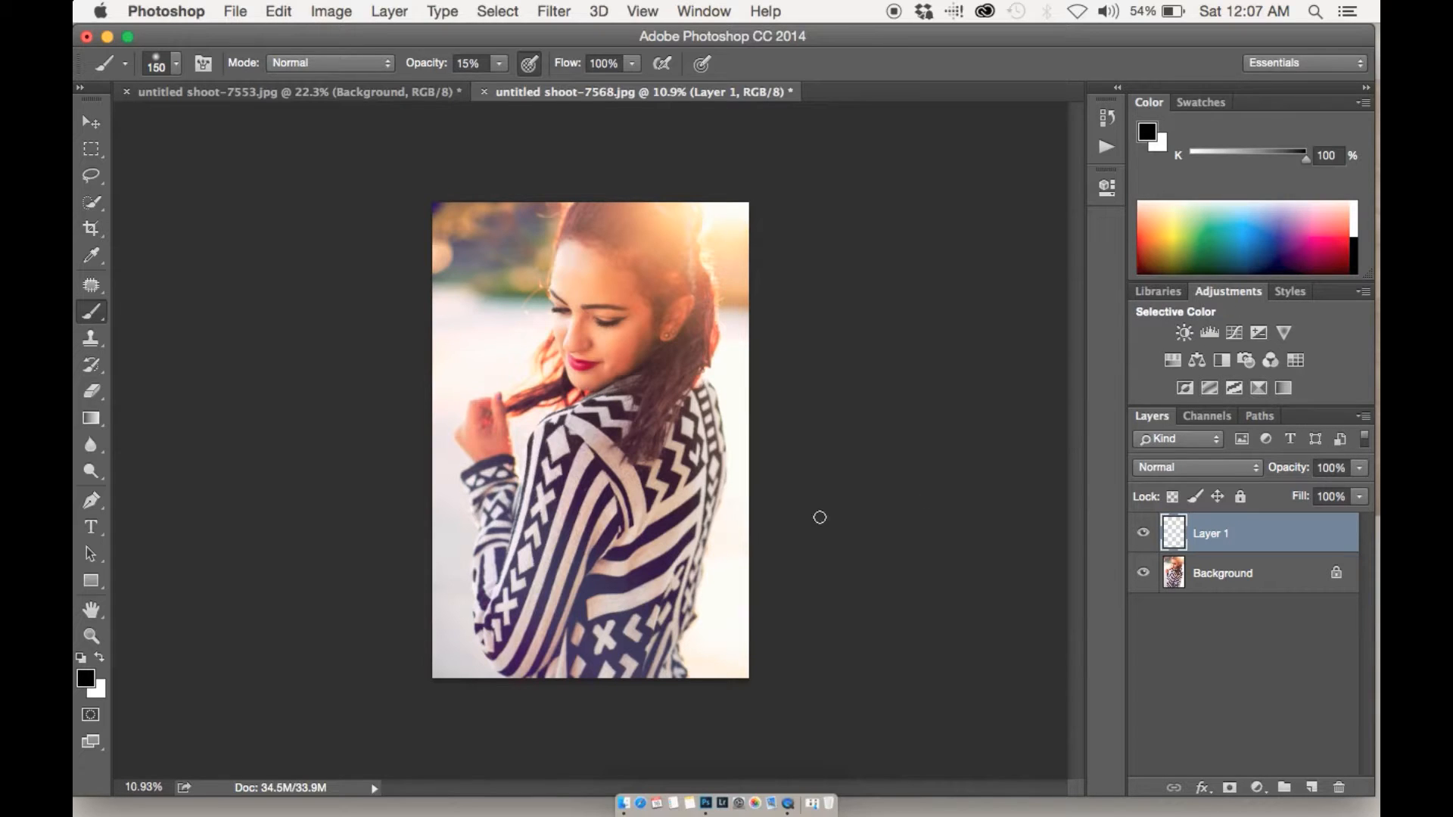
pyautogui.scroll(3, 740, 527)
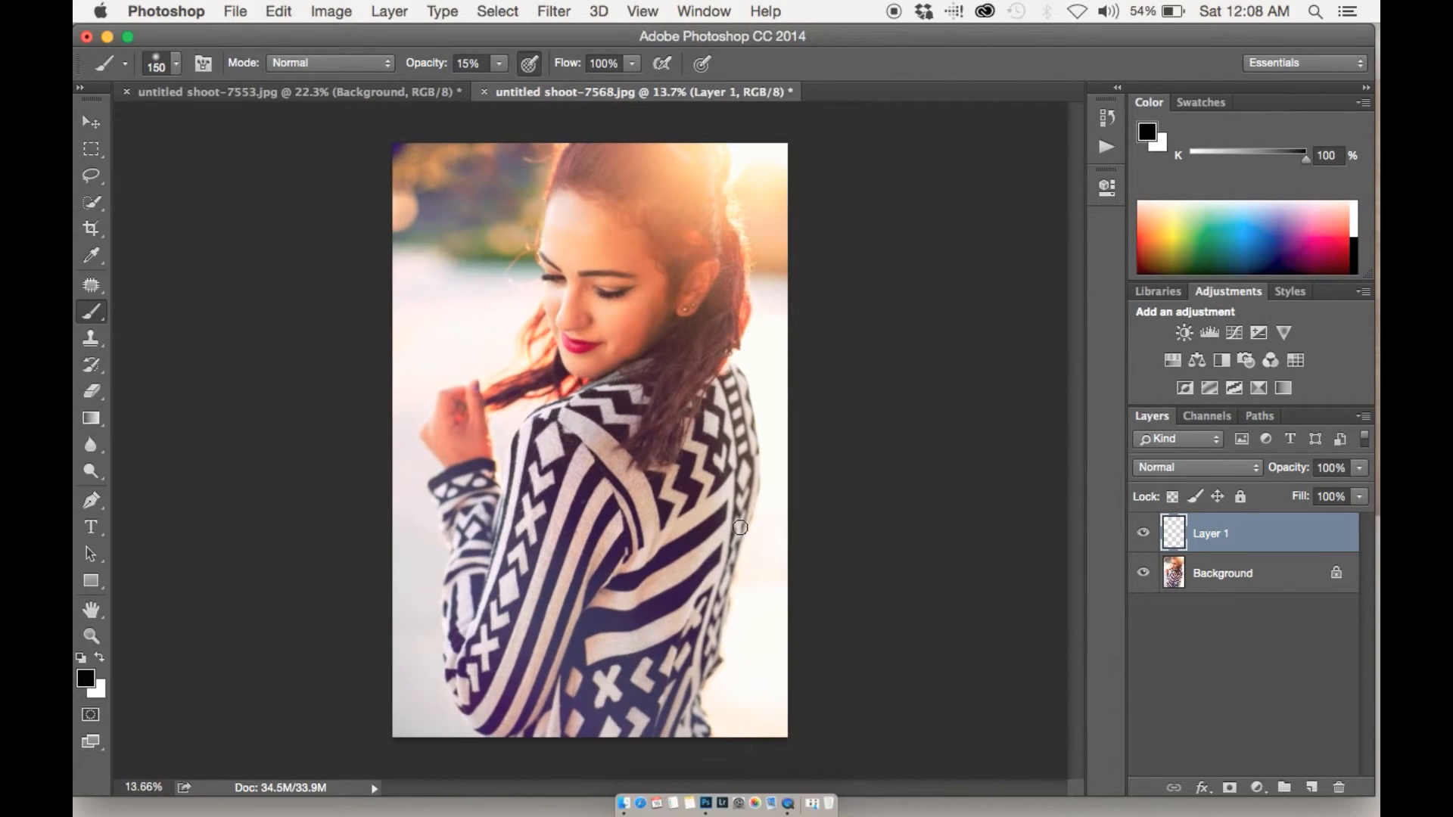
pyautogui.press(']')
pyautogui.press(']')
pyautogui.press(']')
pyautogui.press(']')
pyautogui.press(']')
pyautogui.press(']')
pyautogui.press(']')
pyautogui.press(']')
pyautogui.press(']')
pyautogui.press(']')
pyautogui.press(']')
pyautogui.press(']')
pyautogui.press(']')
pyautogui.press(']')
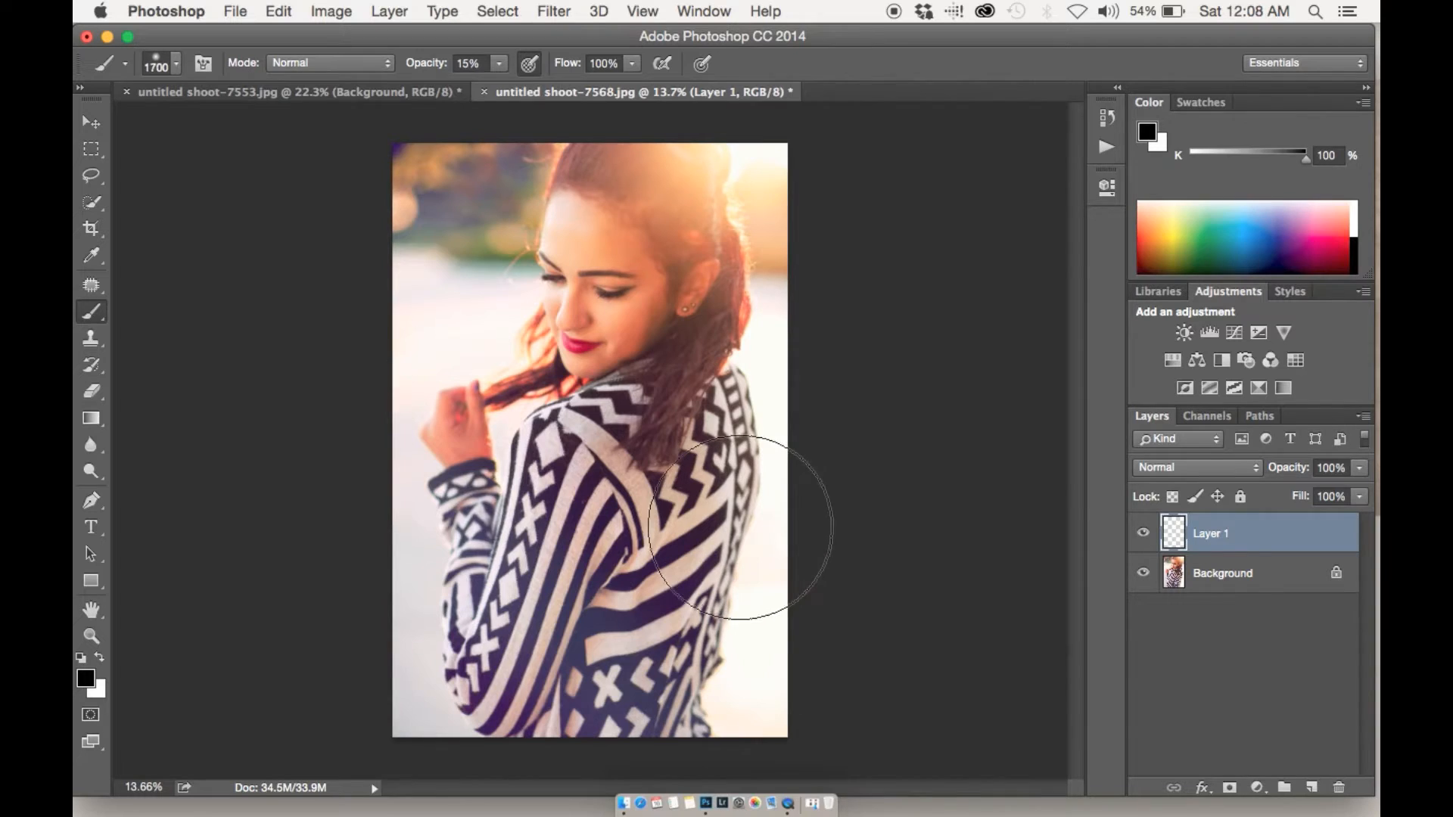
# Step: Set the foreground color to the teal blue 3096b0
pyautogui.keyDown('alt'); pyautogui.click(656, 684); pyautogui.keyUp('alt')
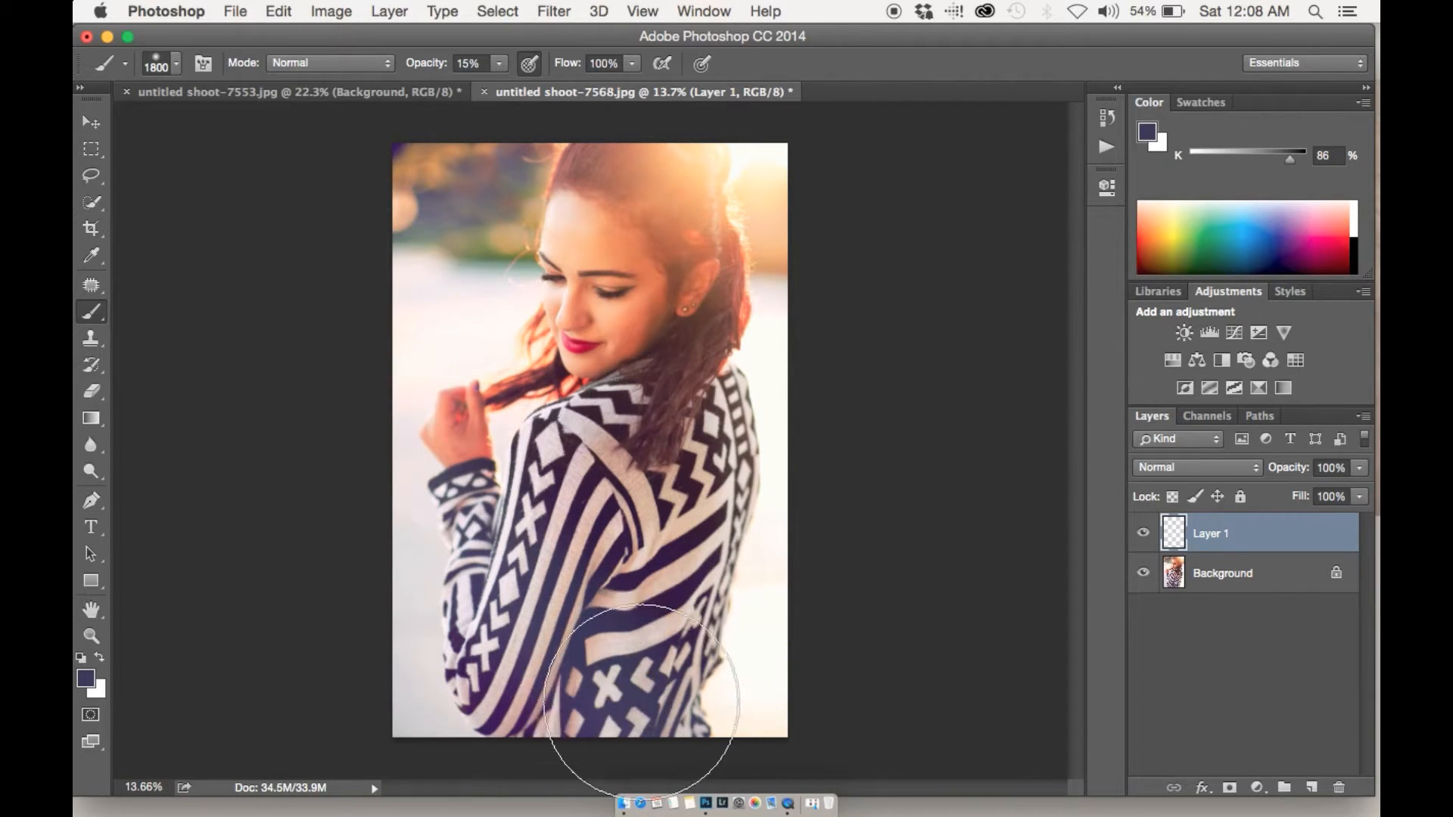
pyautogui.click(86, 679)
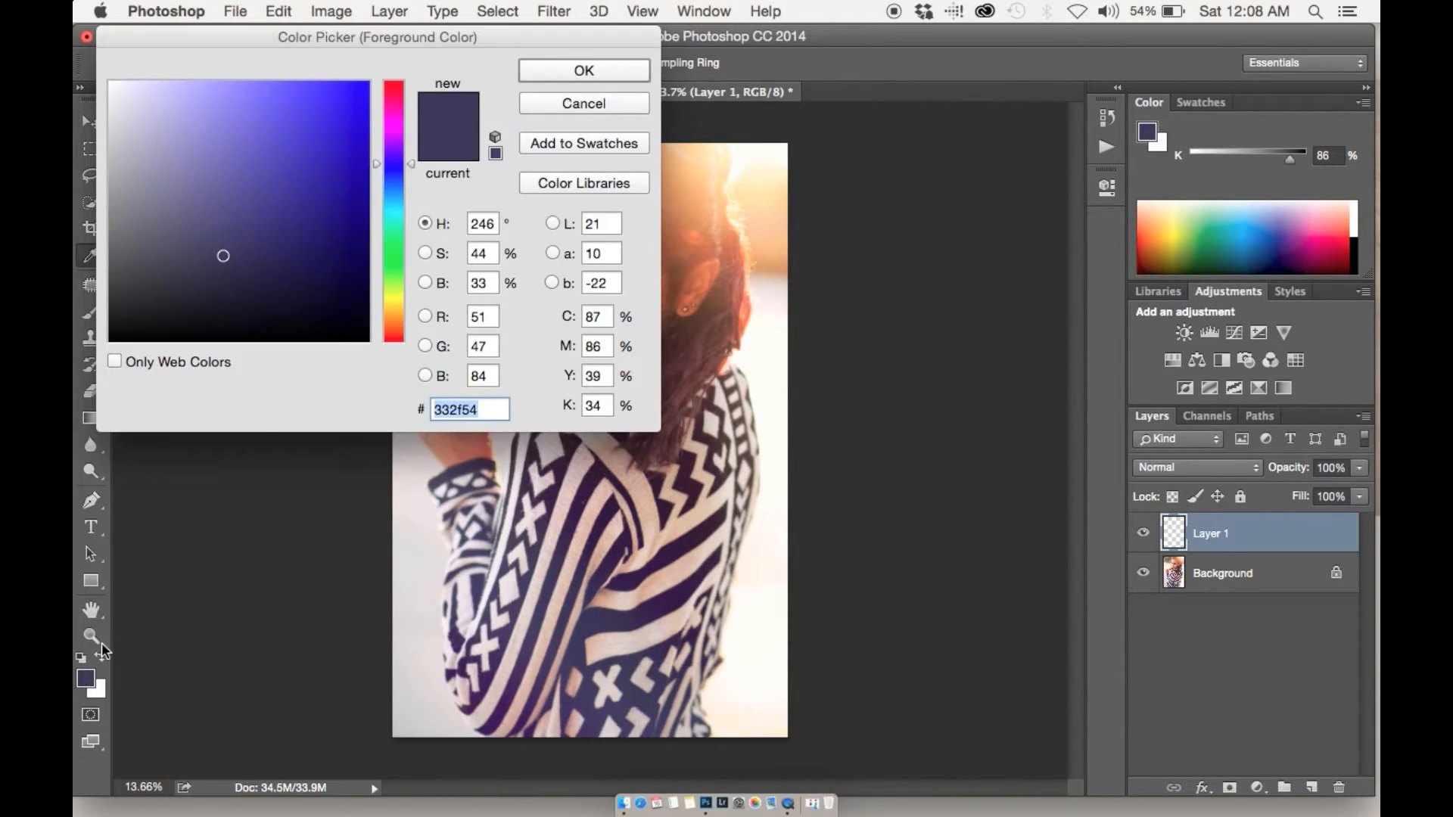
pyautogui.moveTo(399, 212); pyautogui.dragTo(299, 162)
pyautogui.click(317, 180)
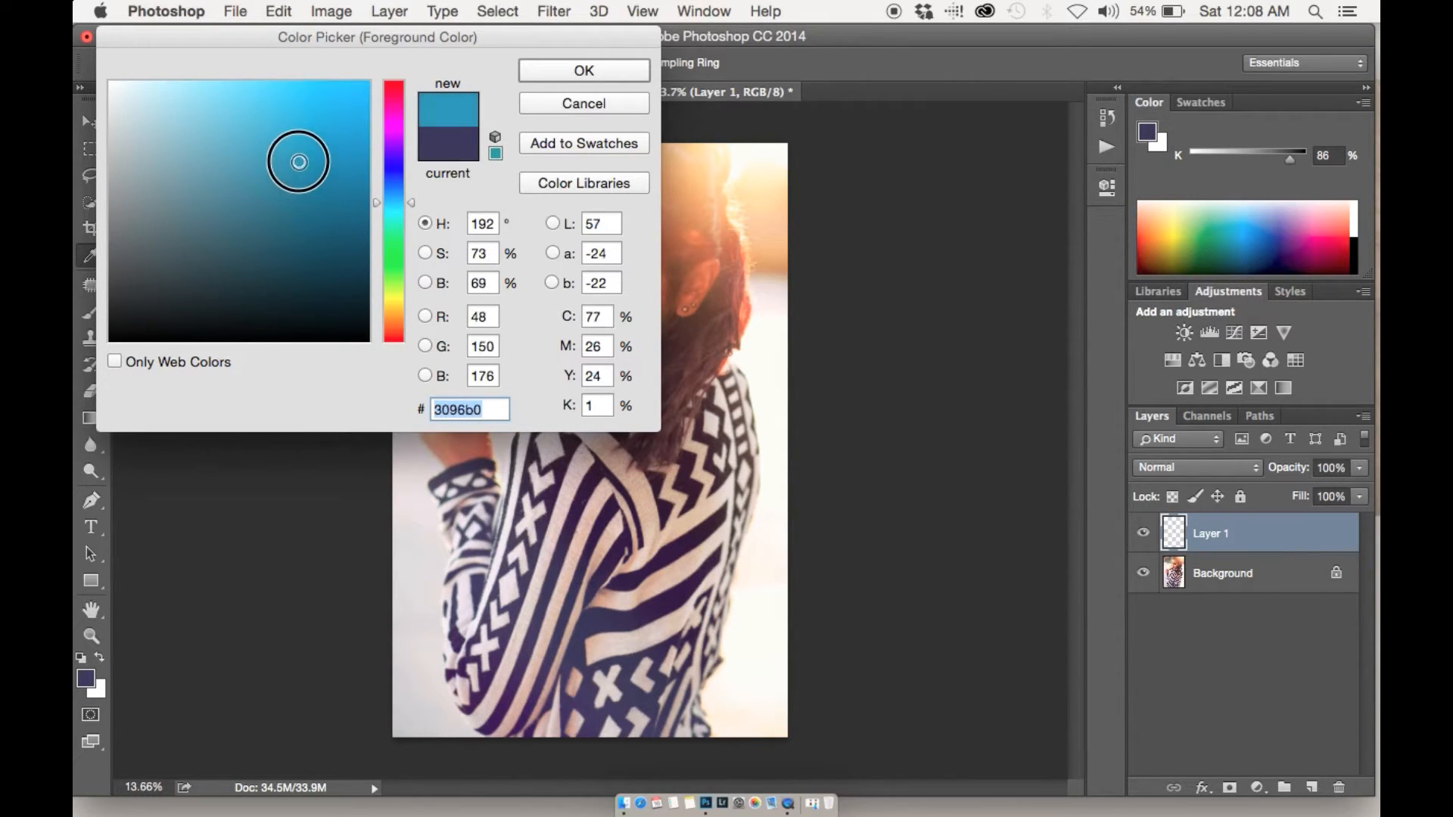
pyautogui.click(585, 71)
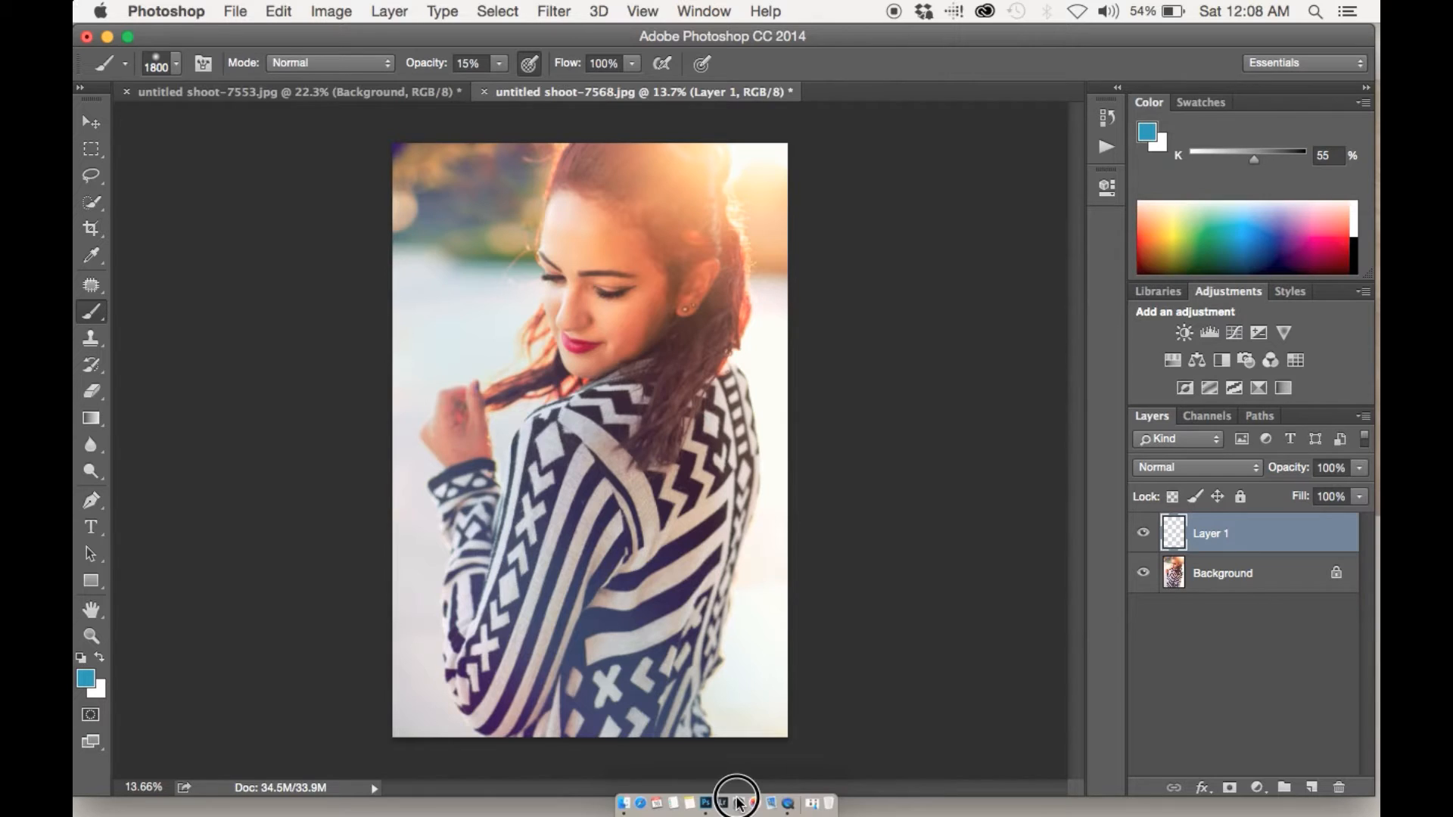
# Step: Paint the blue tint over the pale background beside the subject and the lower sweater, undoing a stroke and repainting it
pyautogui.moveTo(403, 567)
pyautogui.mouseDown()
pyautogui.moveTo(408, 626)
pyautogui.moveTo(485, 816)
pyautogui.mouseUp()
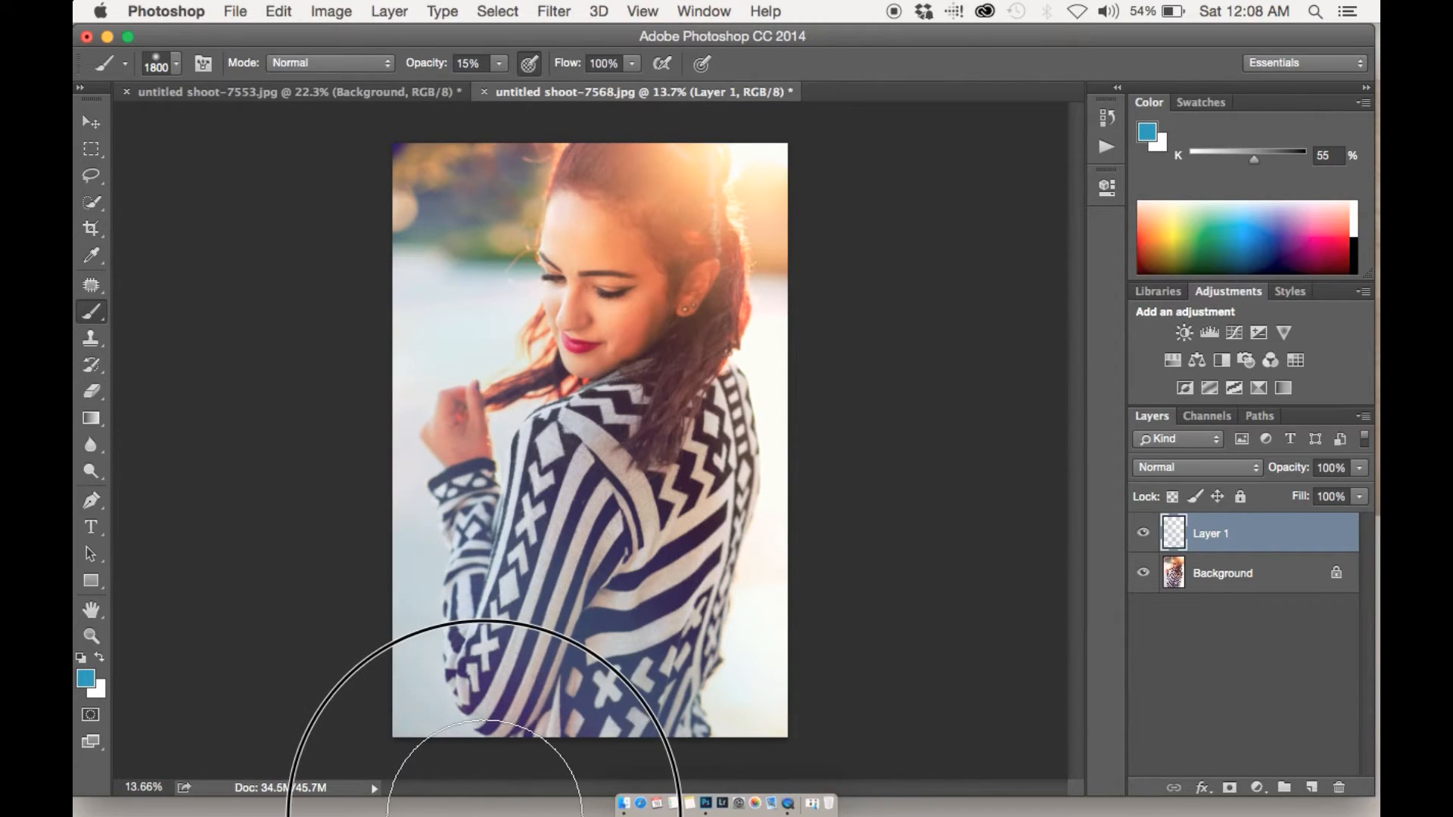
pyautogui.press('super+z')
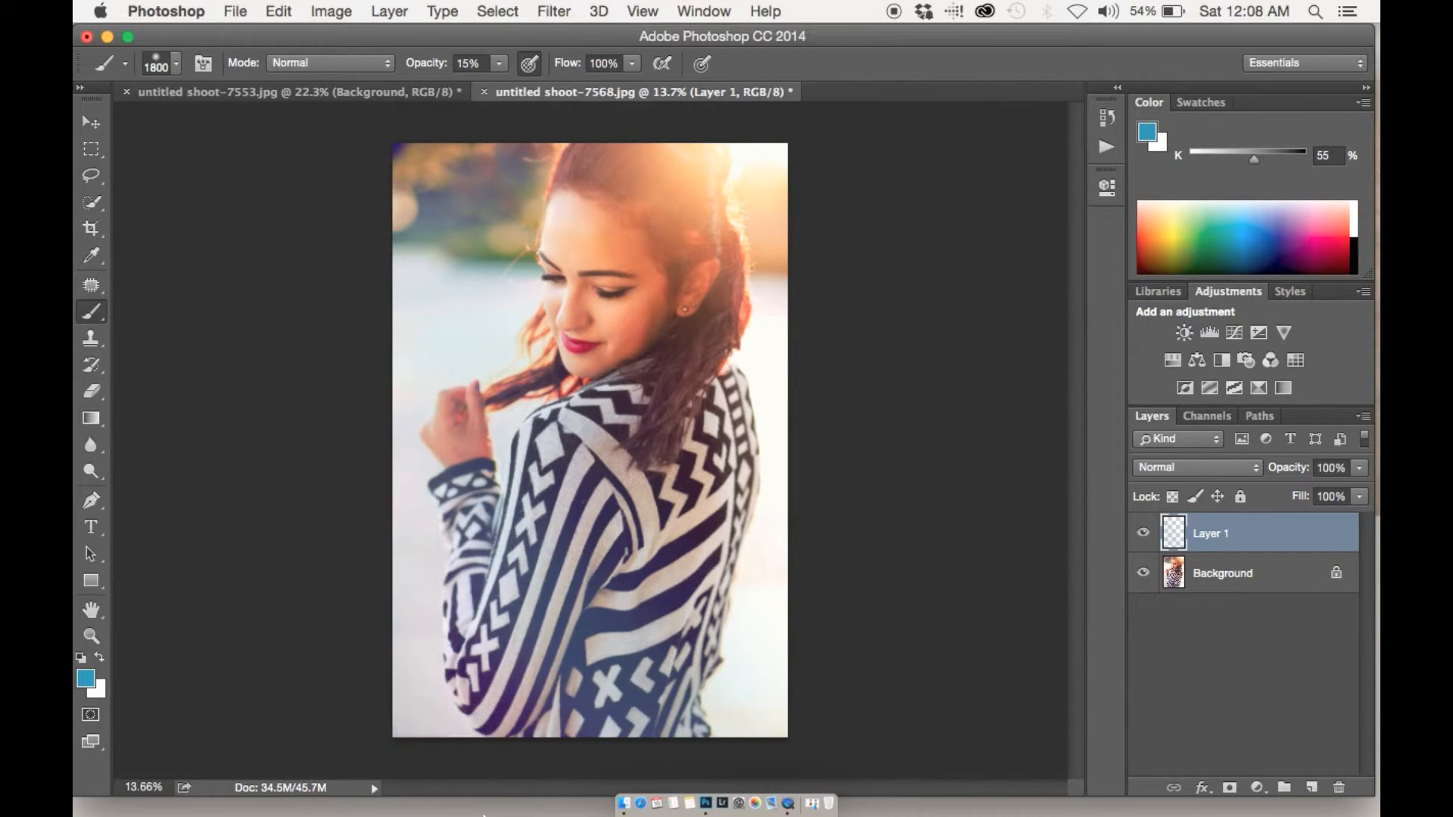
pyautogui.moveTo(429, 284); pyautogui.dragTo(426, 281)
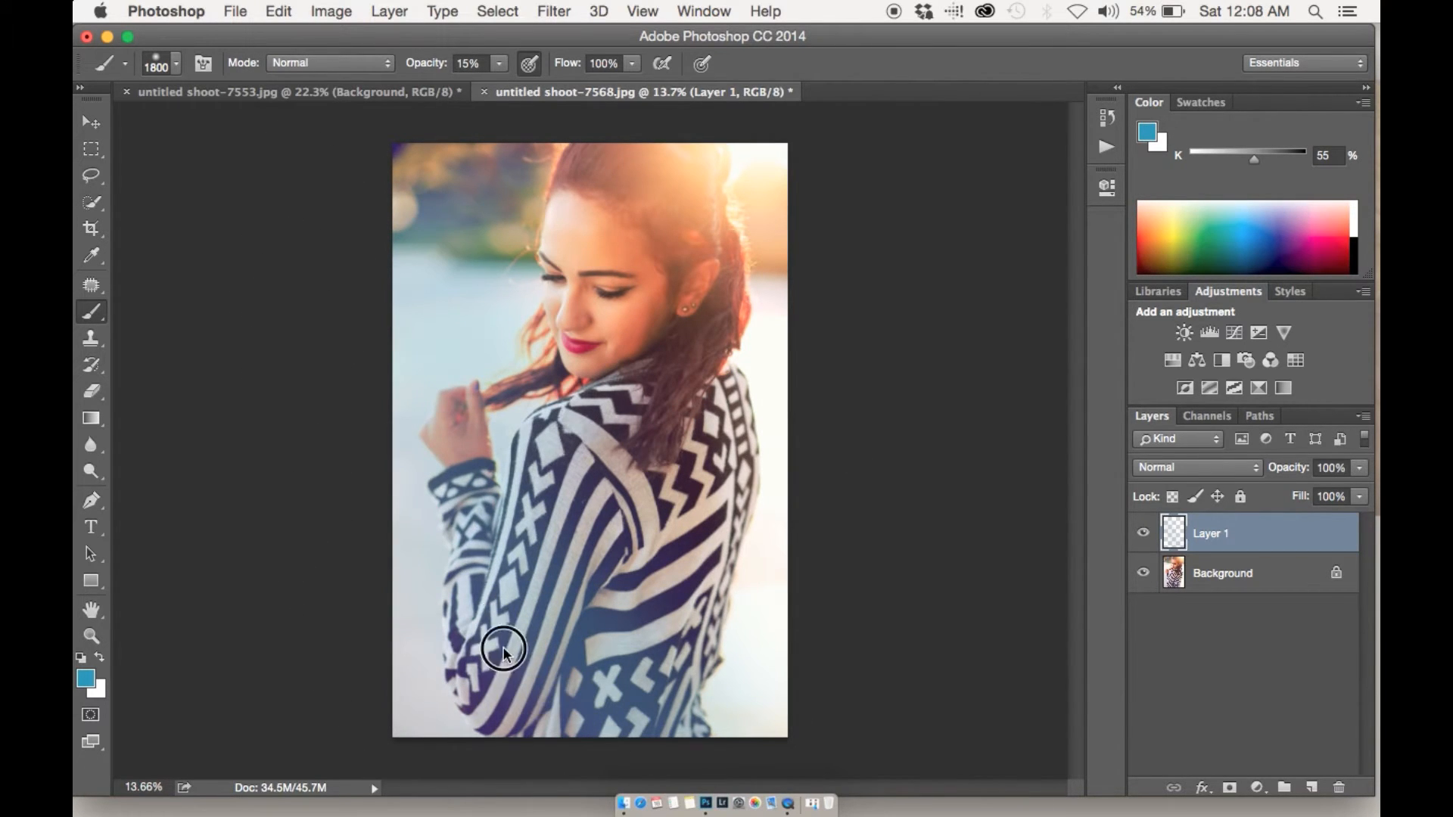
# Step: Set Layer 1's blend mode to Linear Dodge (Add), compare with the layer hidden, and add more blue at the sweater's lower edge
pyautogui.click(1209, 467)
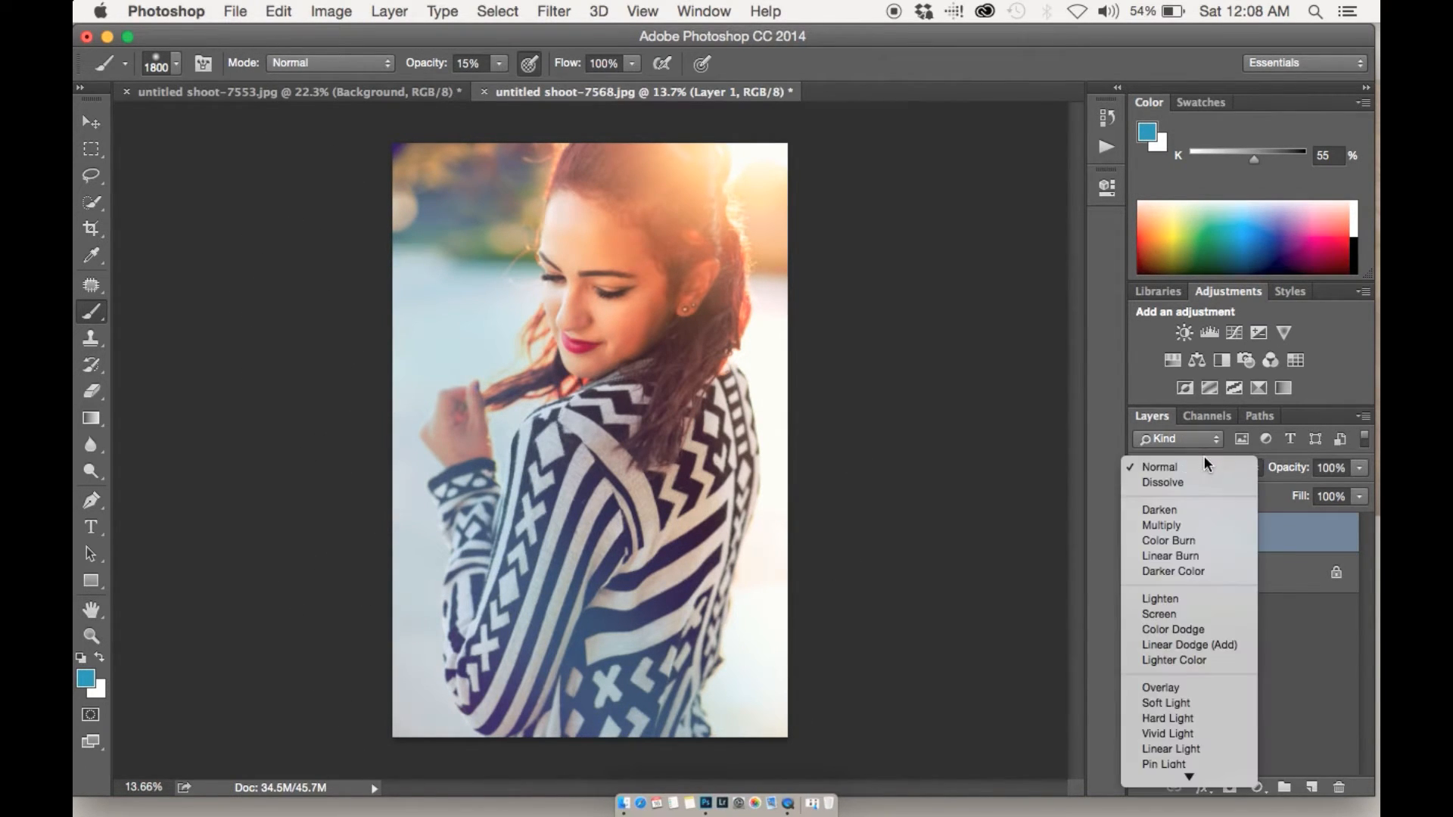
pyautogui.click(1172, 645)
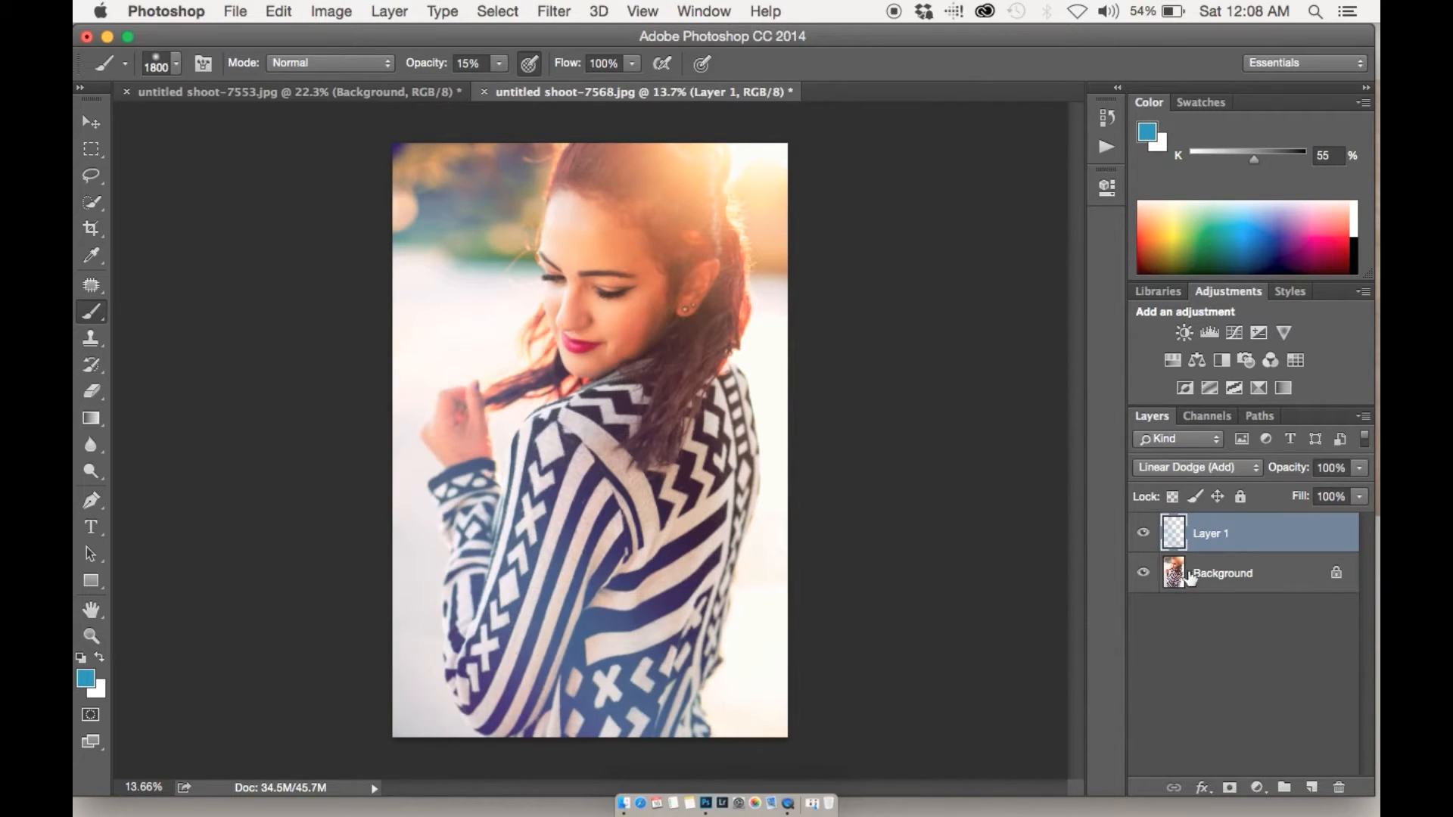
pyautogui.click(1144, 533)
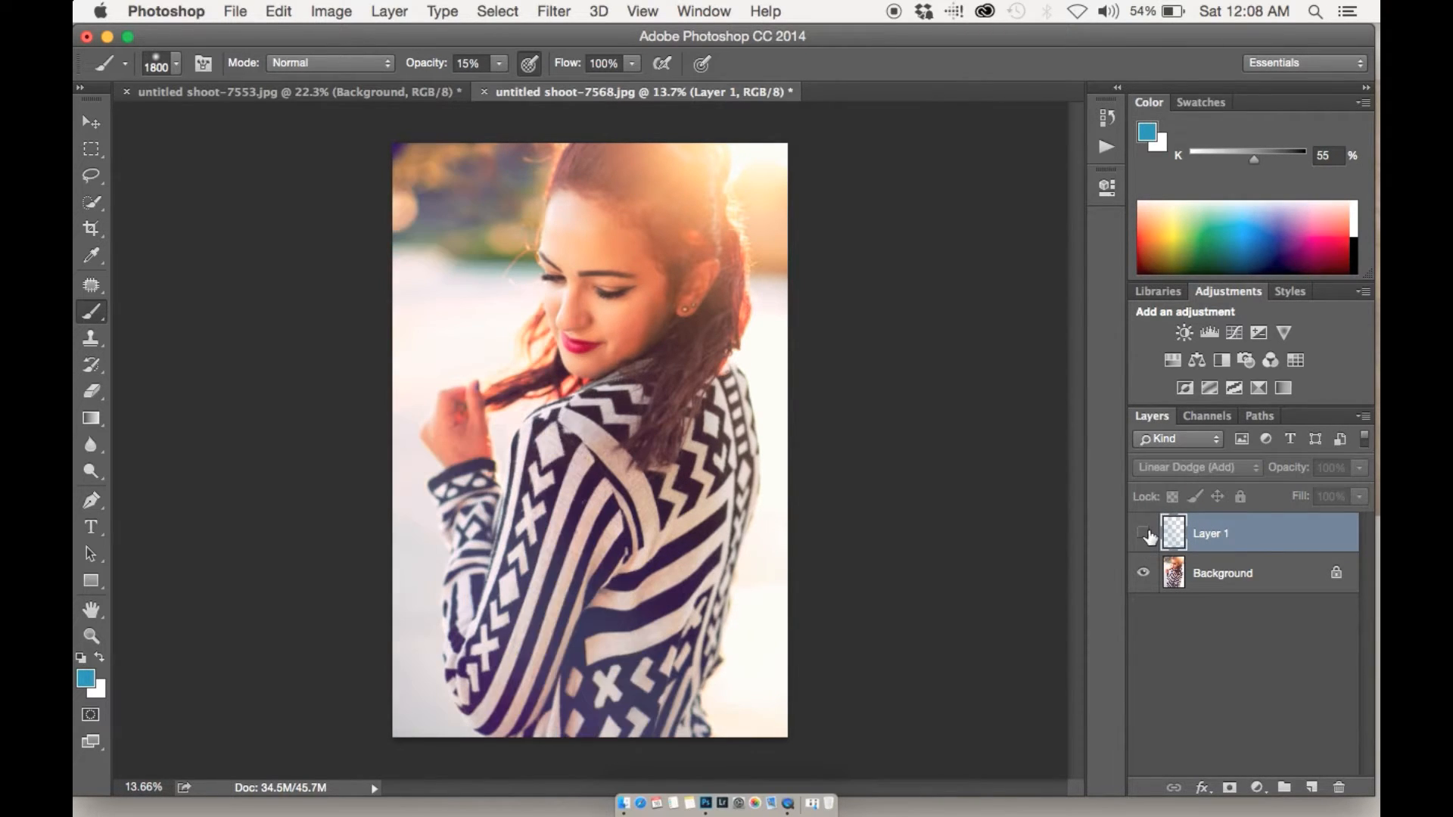
pyautogui.click(1144, 533)
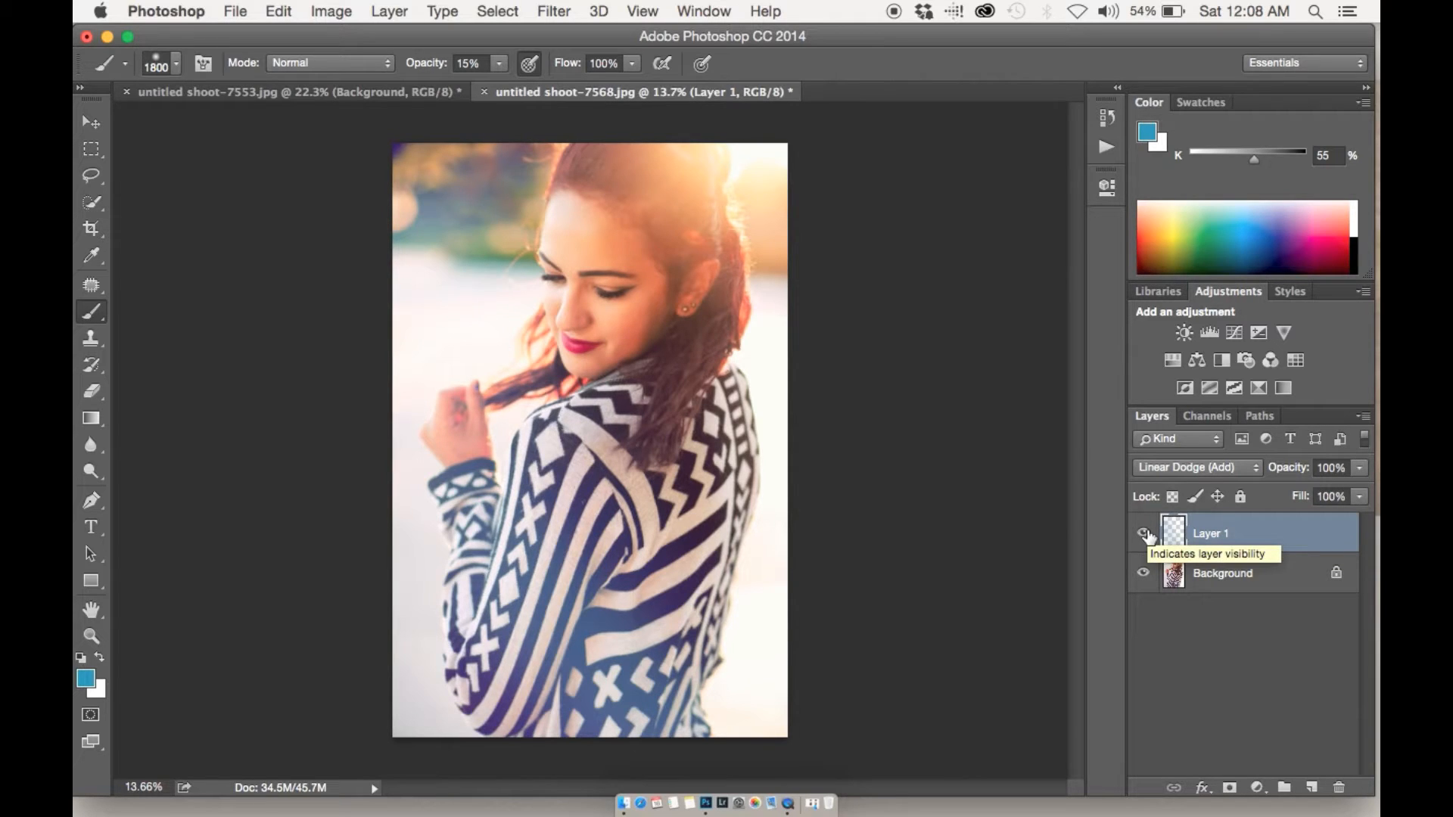
pyautogui.click(1144, 534)
pyautogui.click(1144, 533)
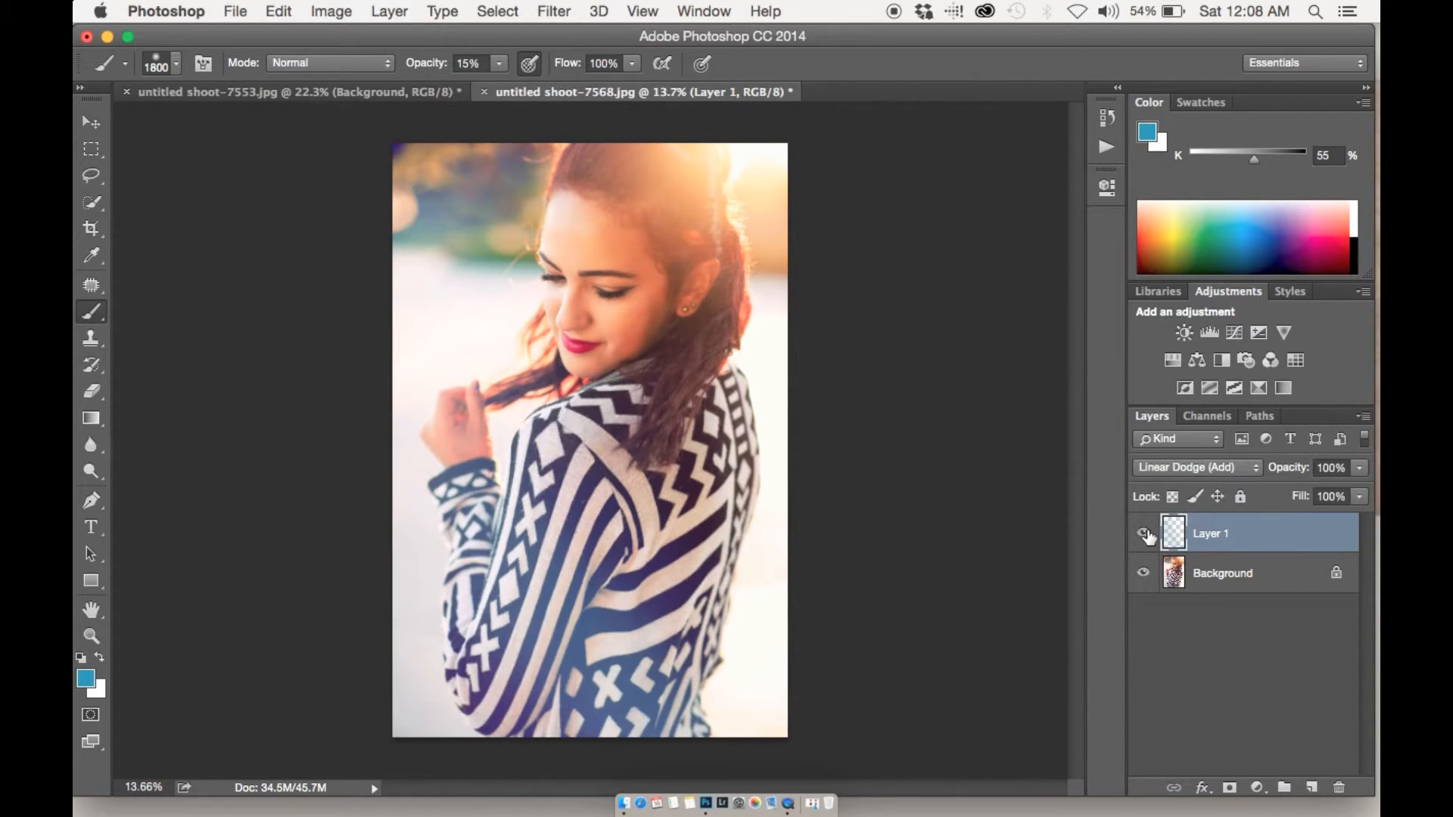
pyautogui.click(596, 746)
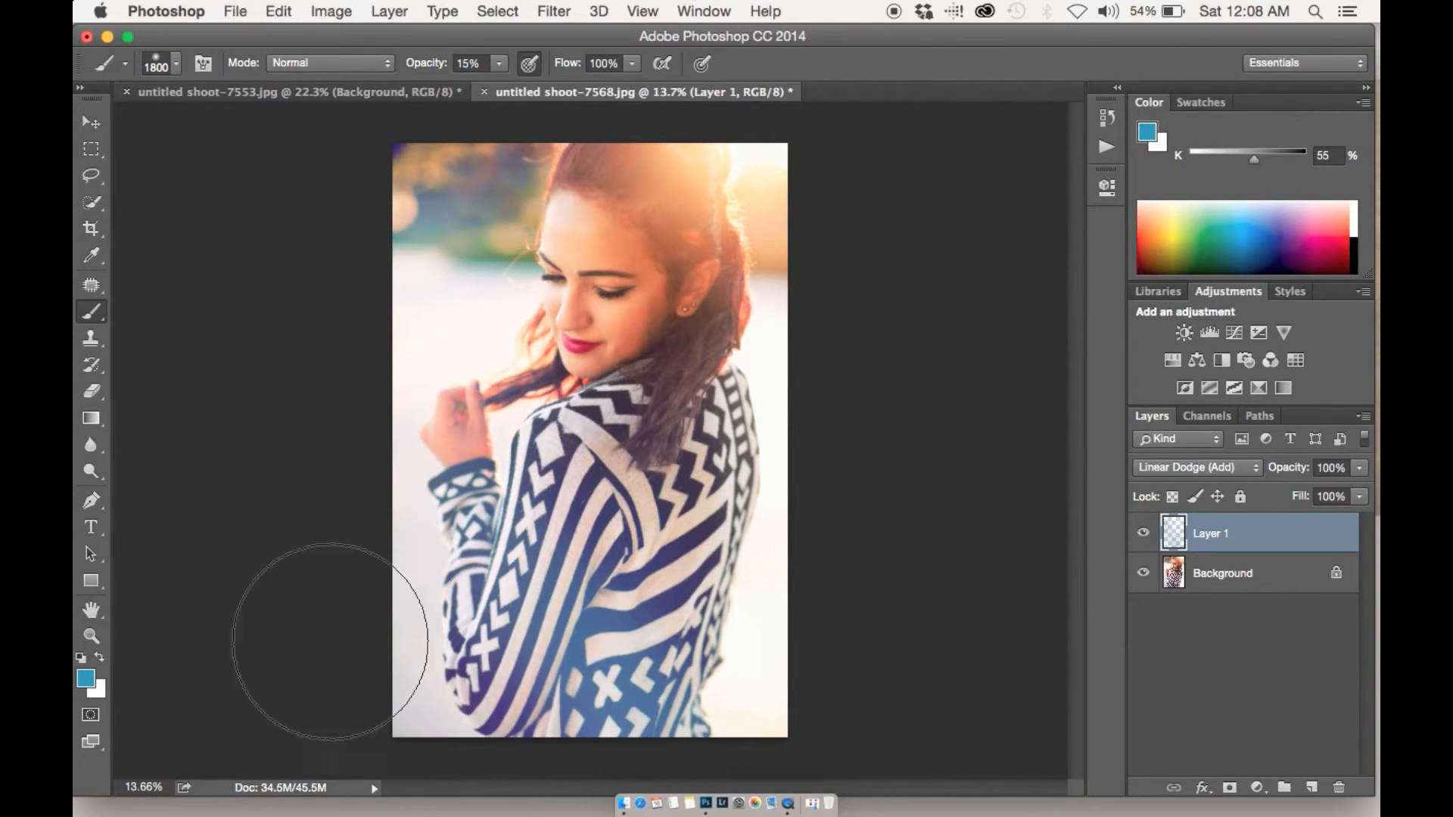
# Step: Change the foreground color to purple and brush it over the sweater's elbow and the photo's outer edge near the hair
pyautogui.click(82, 681)
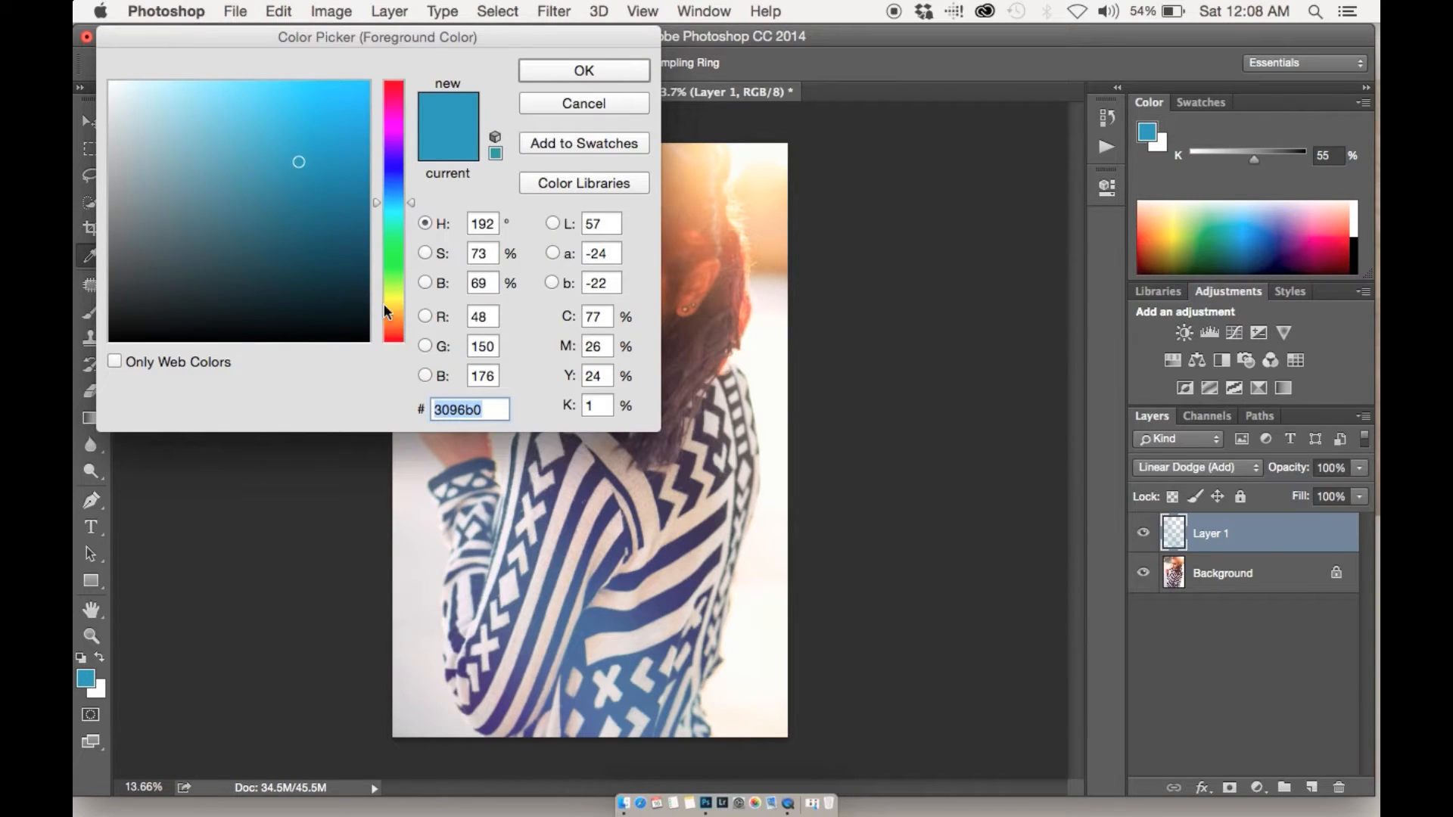
pyautogui.moveTo(391, 146); pyautogui.dragTo(399, 164)
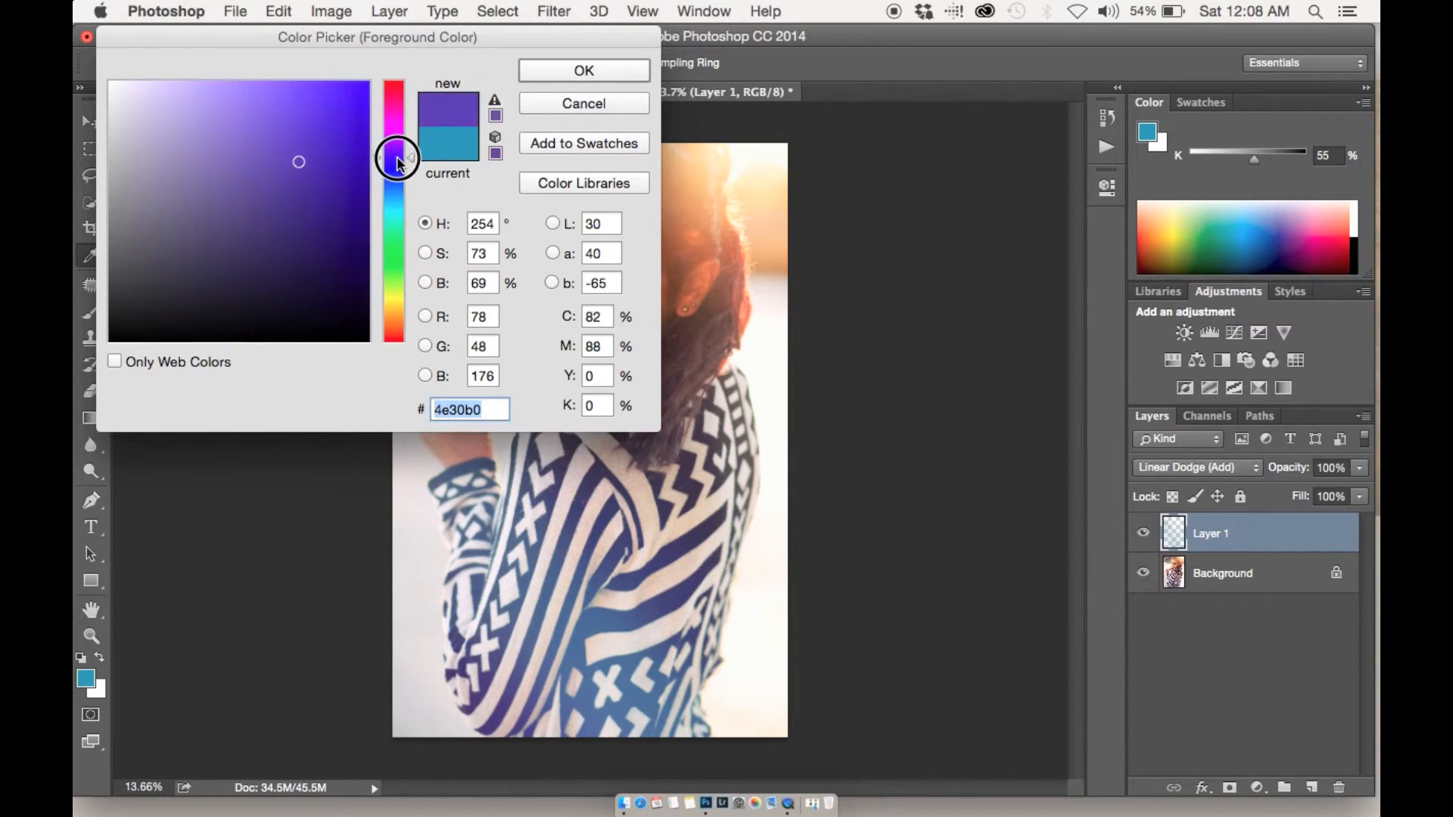
pyautogui.moveTo(352, 188)
pyautogui.mouseDown()
pyautogui.moveTo(302, 195)
pyautogui.moveTo(290, 179)
pyautogui.mouseUp()
pyautogui.click(617, 69)
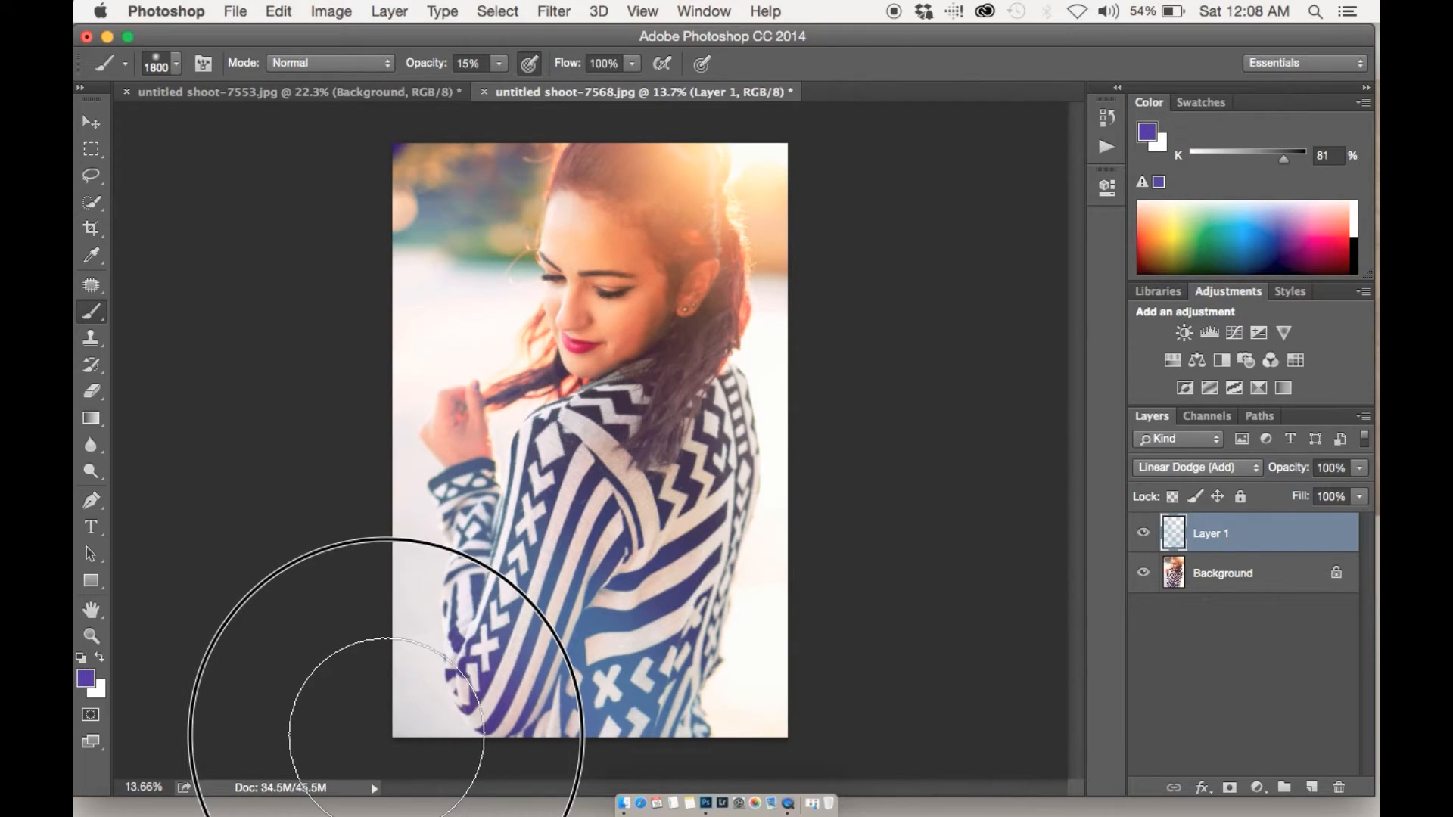
pyautogui.moveTo(386, 734)
pyautogui.mouseDown()
pyautogui.moveTo(422, 676)
pyautogui.moveTo(449, 666)
pyautogui.moveTo(485, 709)
pyautogui.moveTo(417, 609)
pyautogui.mouseUp()
pyautogui.moveTo(794, 470)
pyautogui.mouseDown()
pyautogui.moveTo(779, 436)
pyautogui.moveTo(867, 361)
pyautogui.mouseUp()
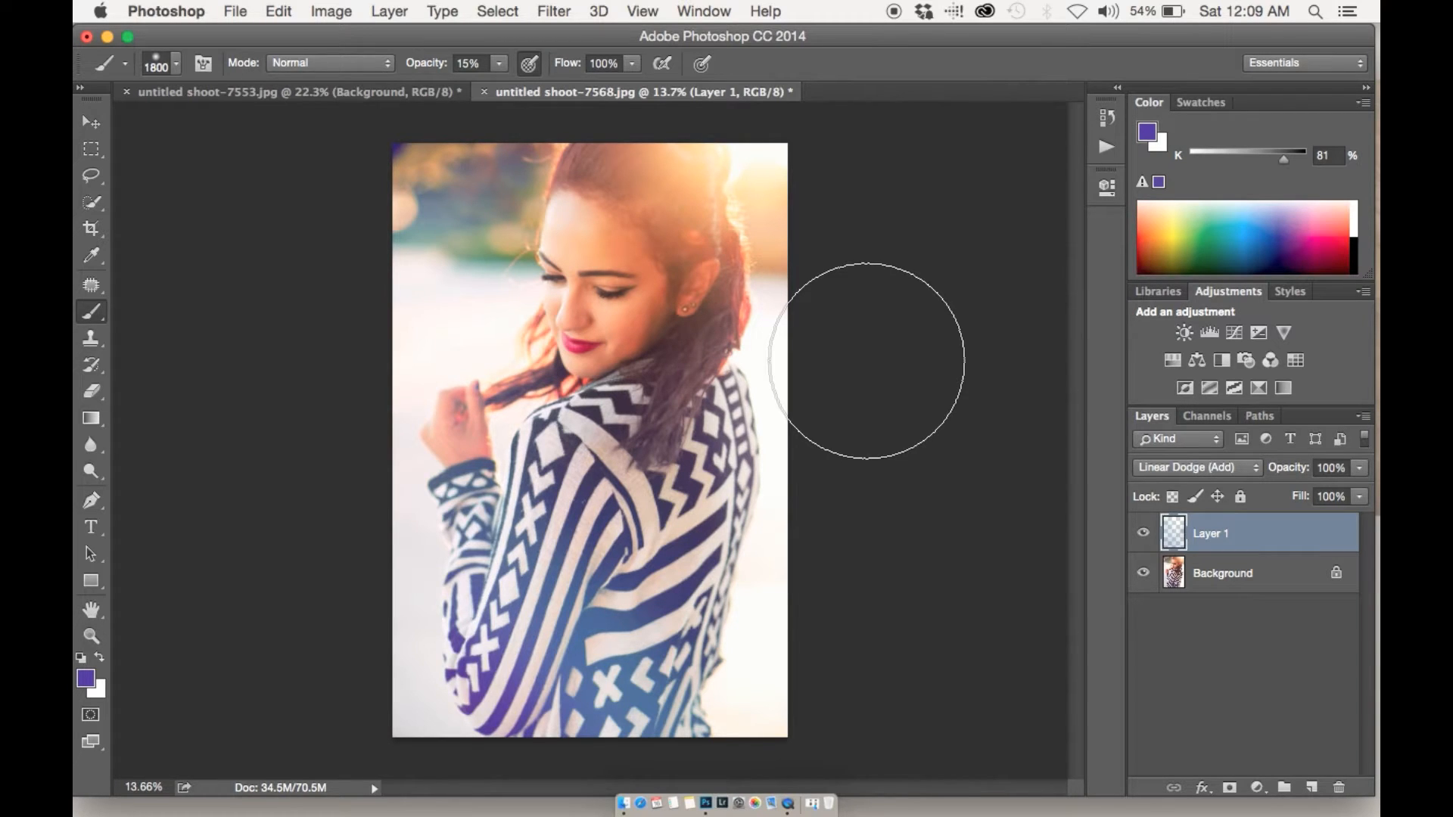
# Step: Sample an orange tone from the hair, undo the last change, brush over the background and sleeve, and compare with Layer 1 hidden
pyautogui.keyDown('alt'); pyautogui.click(696, 244); pyautogui.keyUp('alt')
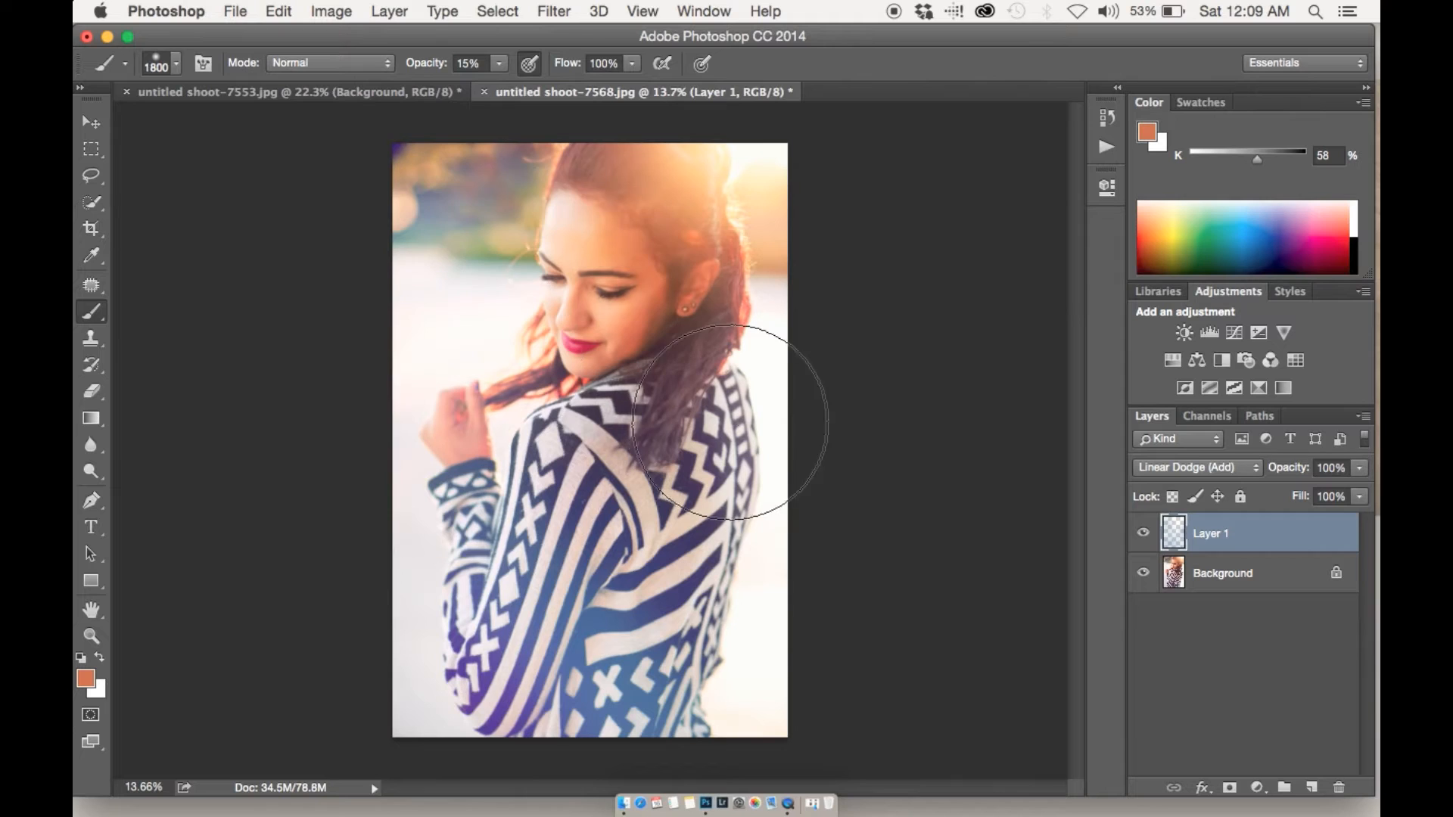
pyautogui.press('super+z')
pyautogui.click(495, 204)
pyautogui.moveTo(495, 203); pyautogui.dragTo(455, 552)
pyautogui.click(1150, 539)
pyautogui.click(1148, 542)
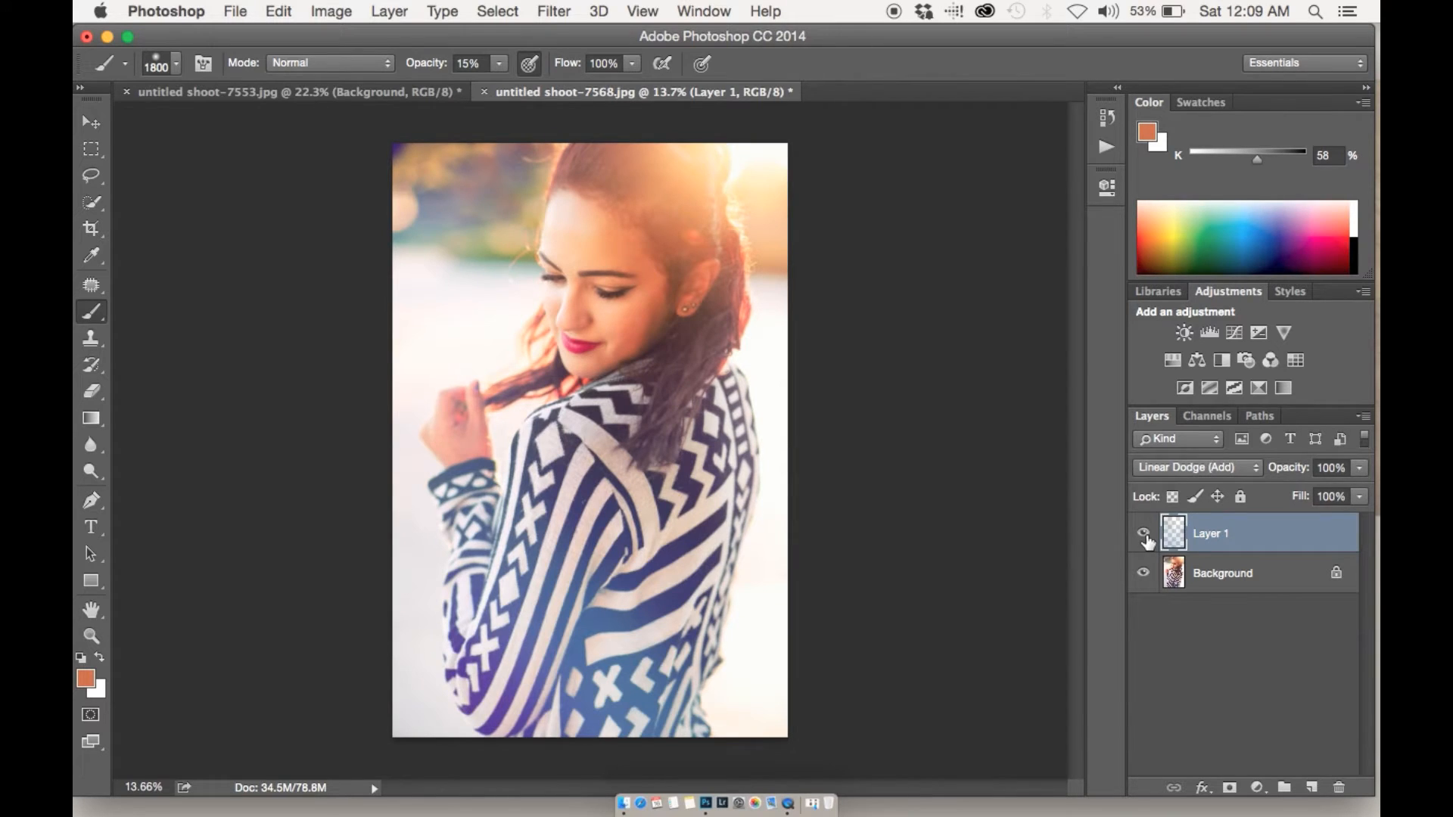
pyautogui.click(1147, 541)
pyautogui.click(1148, 541)
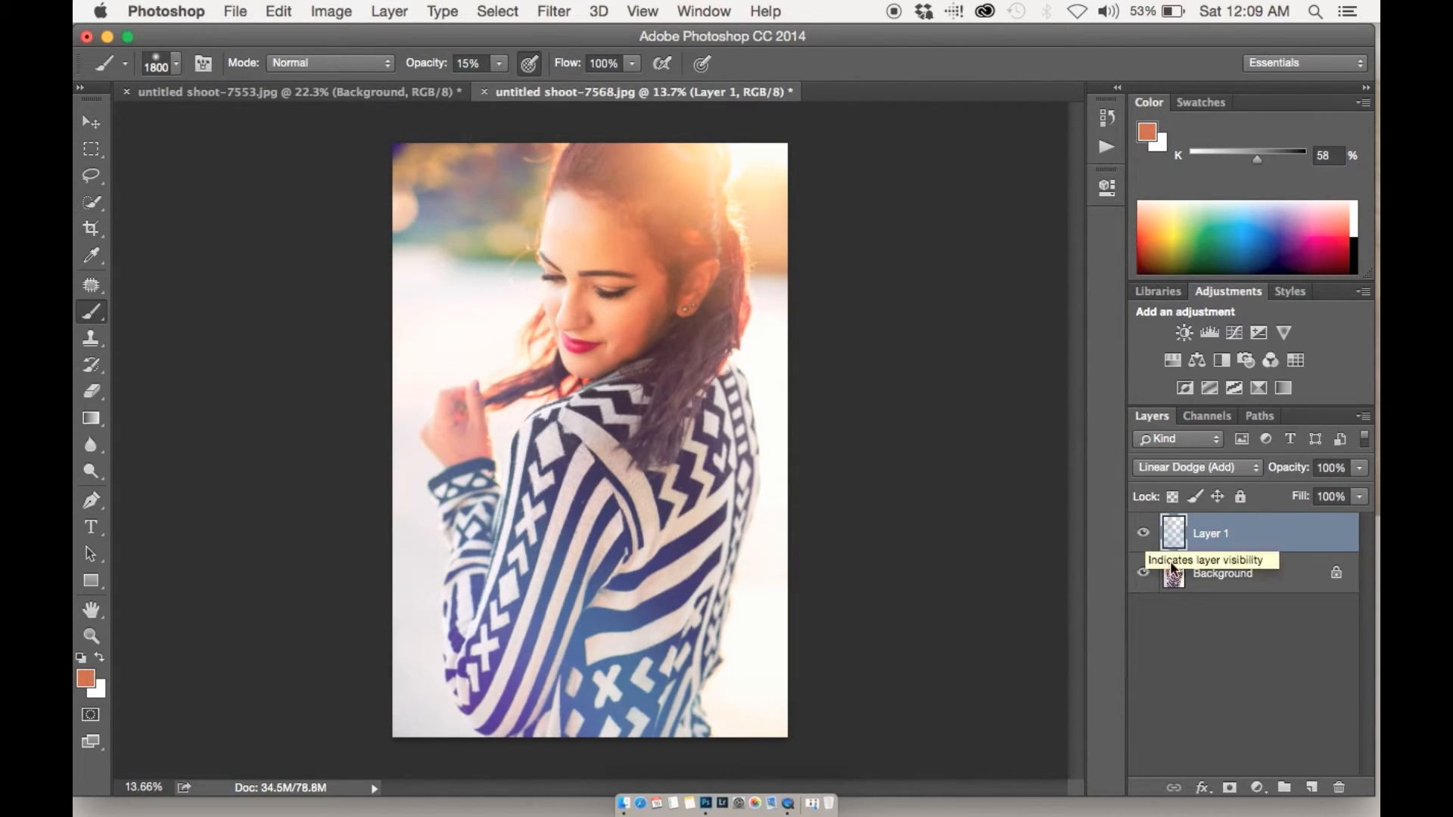
# Step: Add a layer mask to Layer 1, reset the colors to black and white, and shrink the brush to 800
pyautogui.click(1230, 788)
pyautogui.press('d')
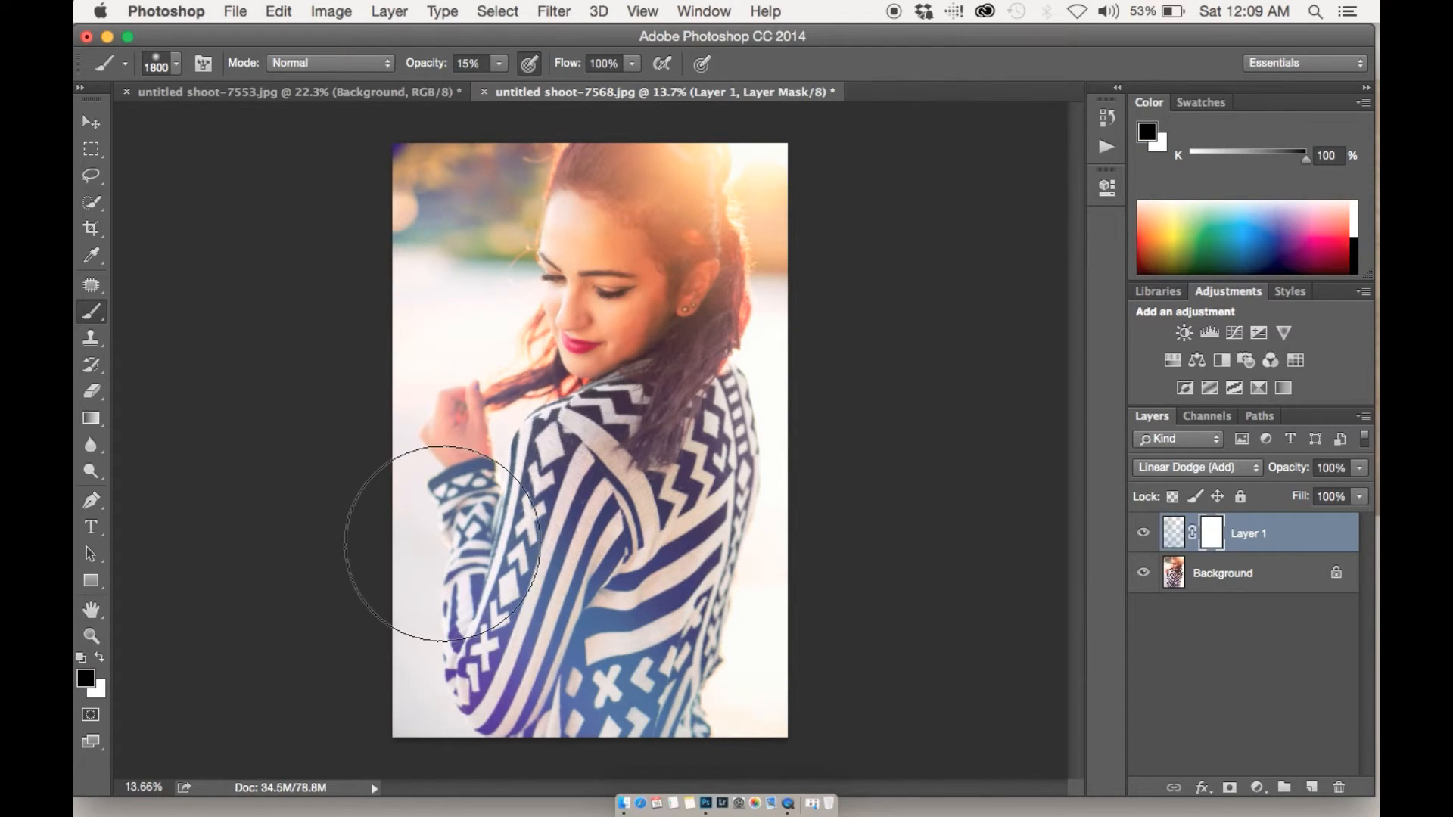
pyautogui.press('[')
pyautogui.press('[')
pyautogui.press('[')
pyautogui.press('[')
pyautogui.press('[')
pyautogui.press('[')
pyautogui.press('[')
pyautogui.press('[')
pyautogui.press('[')
pyautogui.press('[')
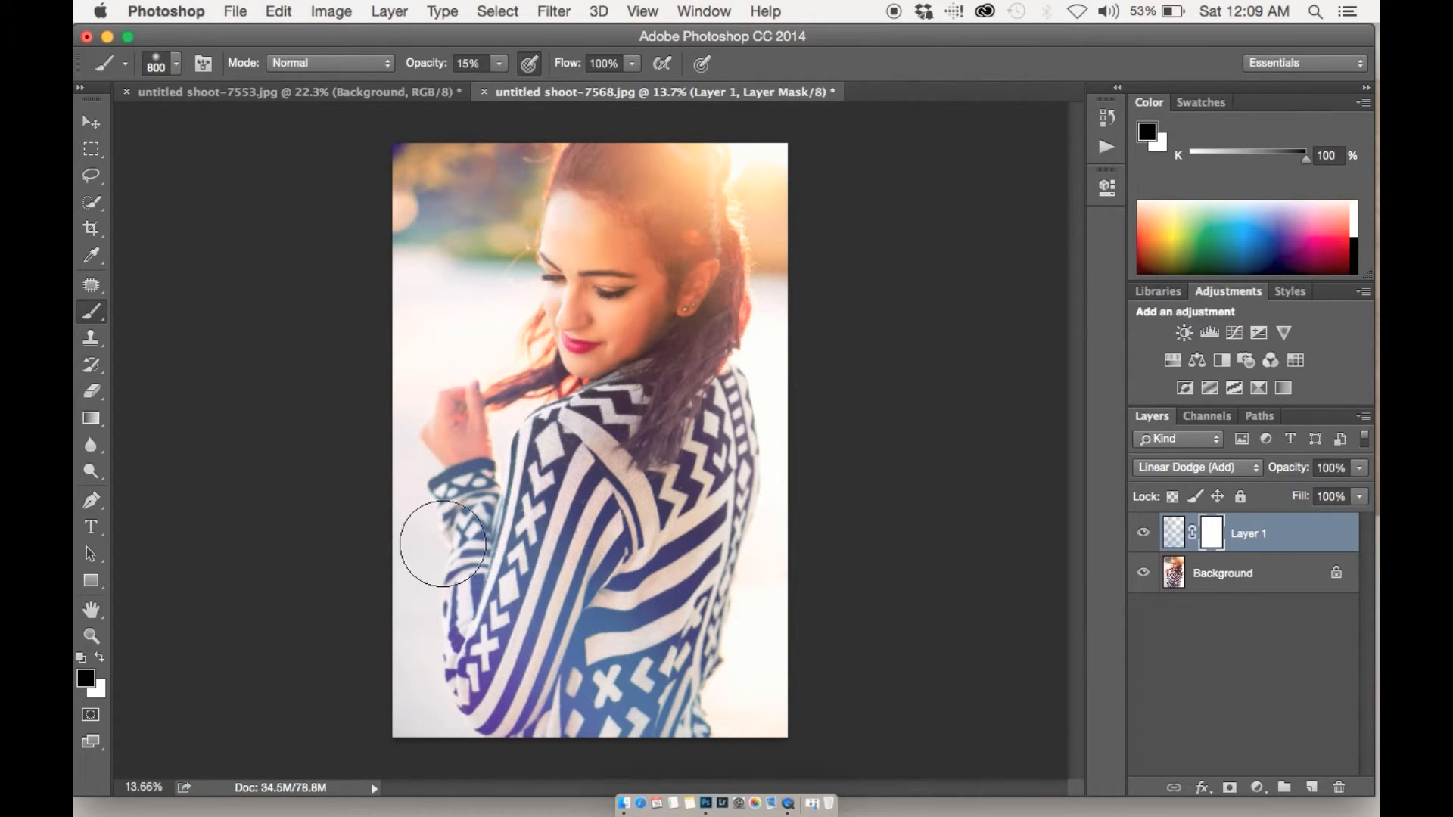
# Step: Try masking the tint off the hand, shoulder and hair, comparing with Layer 1 hidden
pyautogui.moveTo(461, 419)
pyautogui.mouseDown()
pyautogui.moveTo(559, 395)
pyautogui.moveTo(665, 396)
pyautogui.moveTo(718, 273)
pyautogui.moveTo(633, 412)
pyautogui.moveTo(666, 413)
pyautogui.mouseUp()
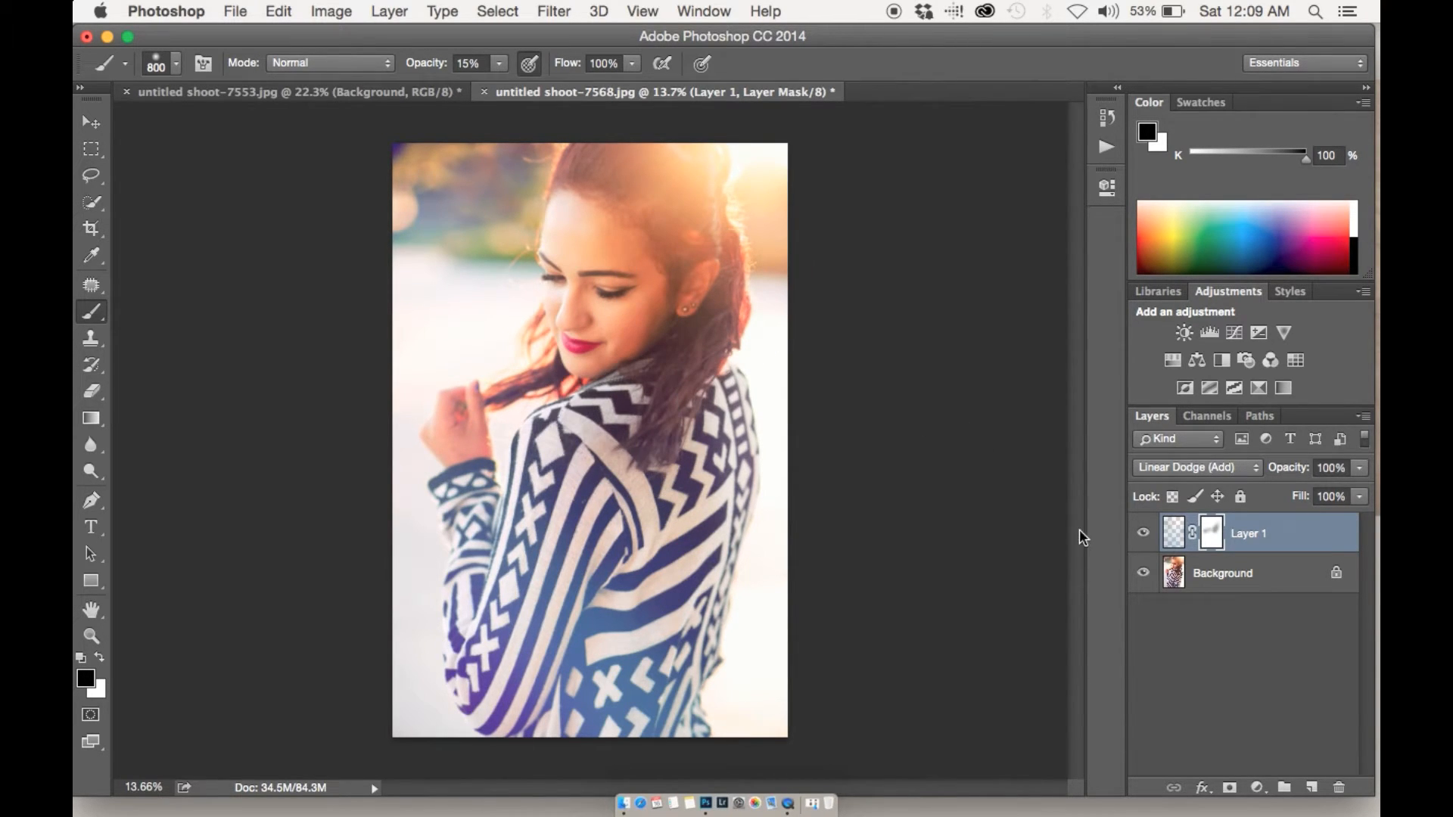
pyautogui.click(1146, 535)
pyautogui.click(1149, 536)
pyautogui.moveTo(652, 445)
pyautogui.mouseDown()
pyautogui.moveTo(675, 348)
pyautogui.moveTo(606, 369)
pyautogui.moveTo(529, 356)
pyautogui.moveTo(678, 262)
pyautogui.moveTo(712, 324)
pyautogui.moveTo(663, 392)
pyautogui.moveTo(737, 288)
pyautogui.moveTo(632, 449)
pyautogui.moveTo(691, 336)
pyautogui.moveTo(709, 338)
pyautogui.moveTo(663, 438)
pyautogui.mouseUp()
# Step: Reduce the brush to 250, try masking the tint off the hair over the shoulder, and toggle Layer 1 to compare
pyautogui.press('[')
pyautogui.press('[')
pyautogui.press('[')
pyautogui.press('[')
pyautogui.press('[')
pyautogui.moveTo(689, 348); pyautogui.dragTo(660, 440)
pyautogui.moveTo(698, 354)
pyautogui.mouseDown()
pyautogui.moveTo(661, 459)
pyautogui.moveTo(635, 453)
pyautogui.moveTo(659, 442)
pyautogui.moveTo(692, 321)
pyautogui.moveTo(658, 441)
pyautogui.moveTo(747, 253)
pyautogui.moveTo(655, 451)
pyautogui.mouseUp()
pyautogui.click(1143, 539)
pyautogui.click(1143, 539)
pyautogui.click(1143, 534)
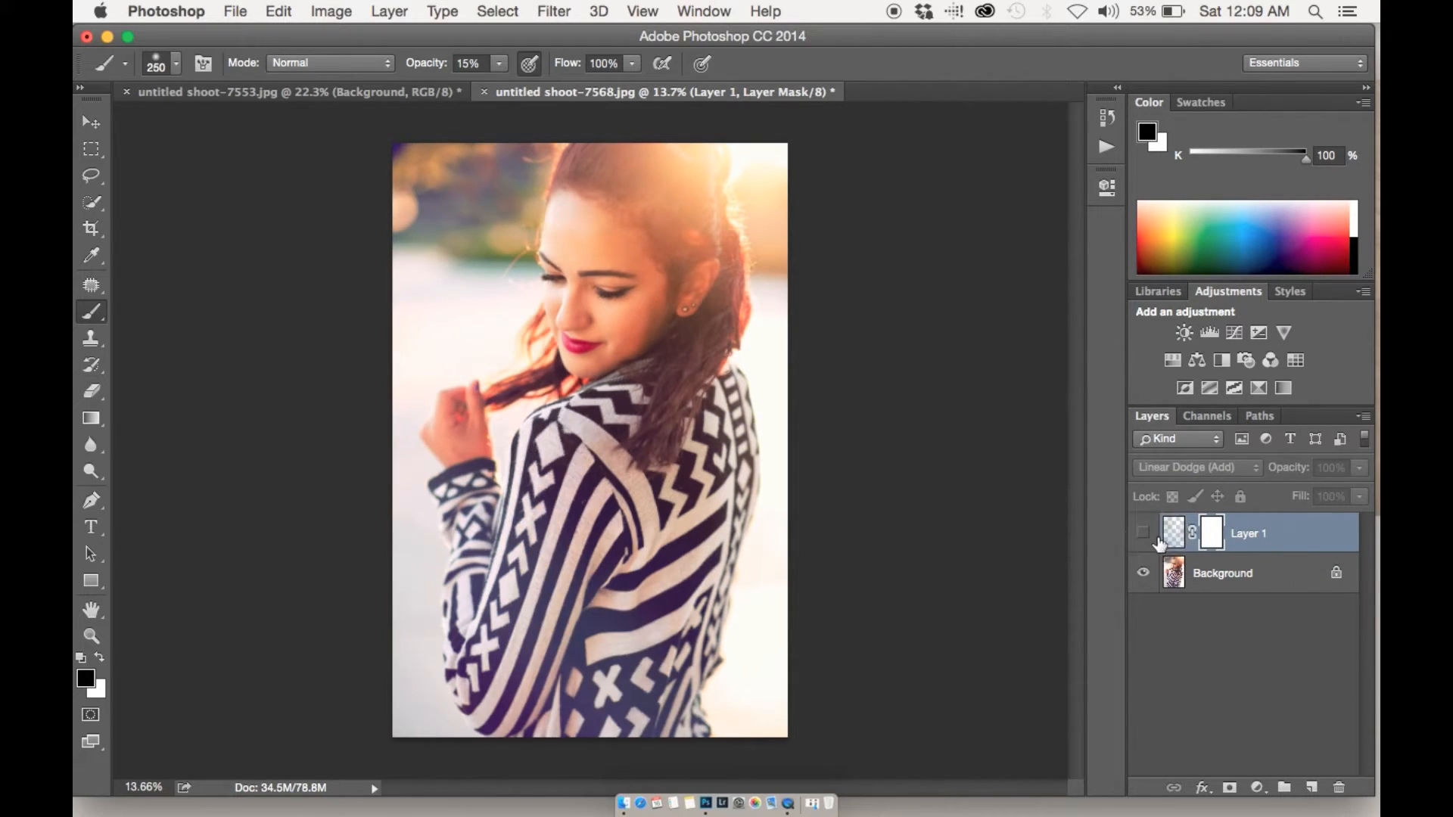
pyautogui.click(1143, 535)
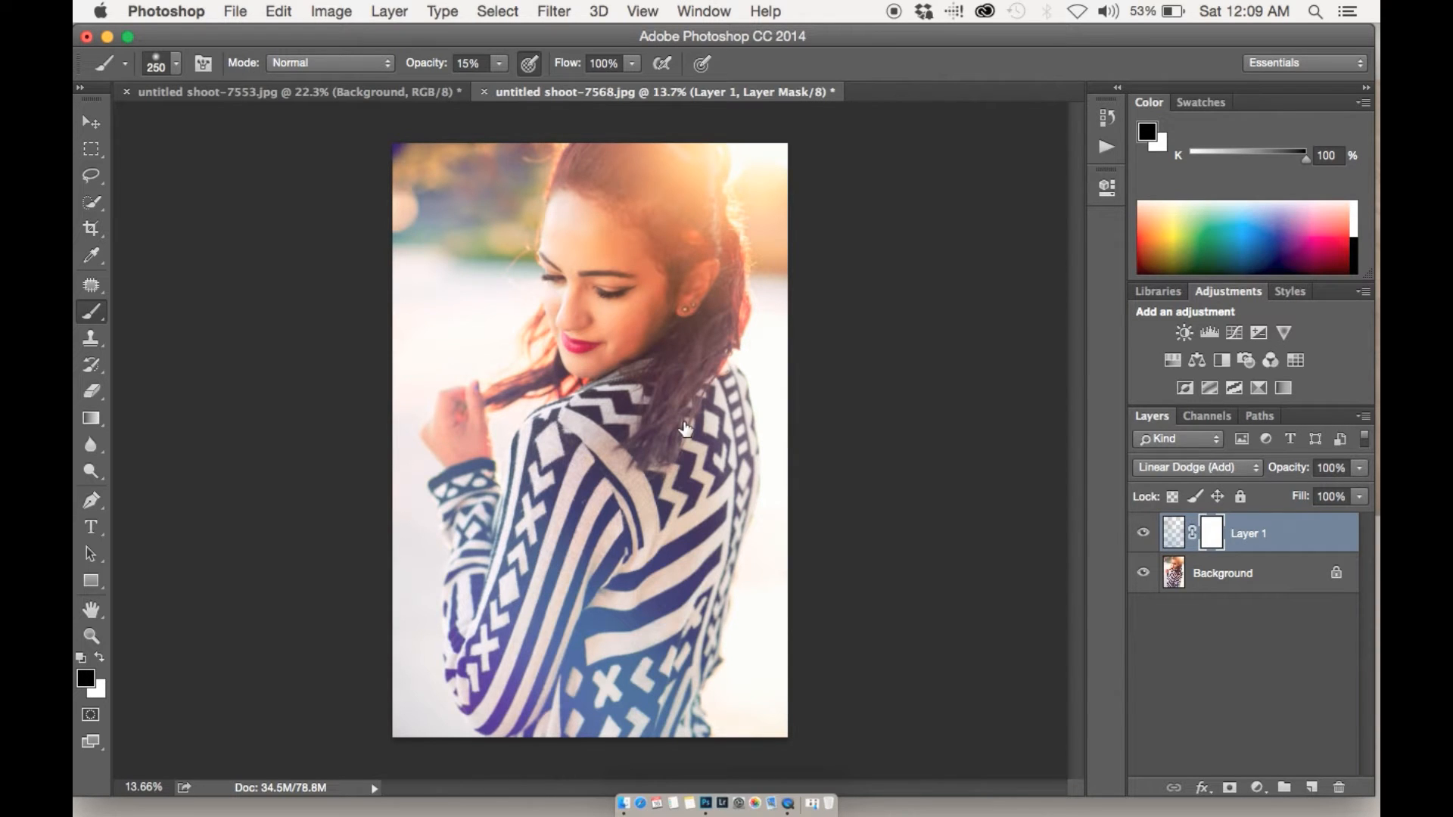
# Step: Raise the brush opacity to 66% and paint black on Layer 1's mask along the hair falling over the shoulder
pyautogui.scroll(3, 685, 429)
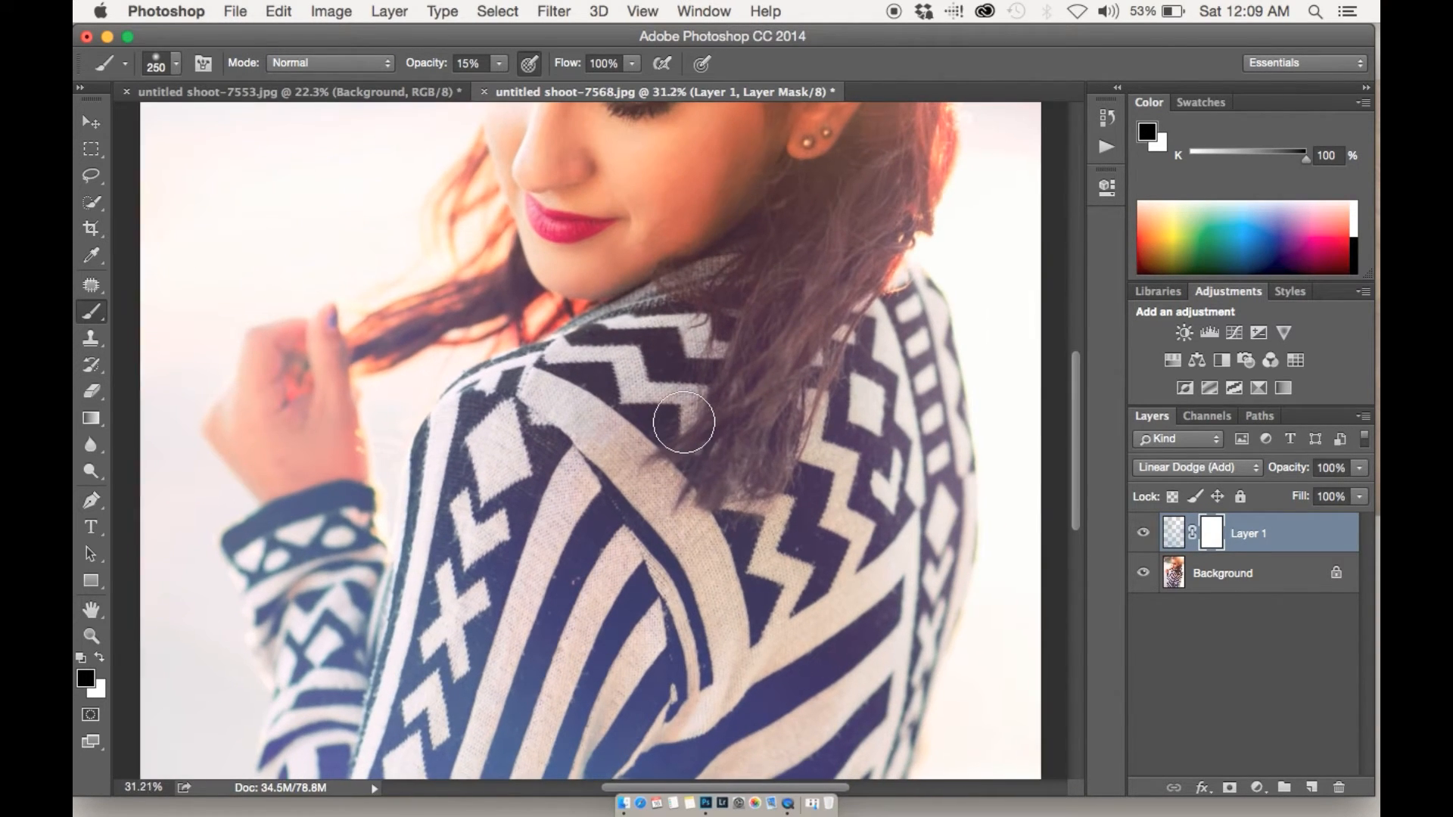
pyautogui.scroll(-3, 684, 423)
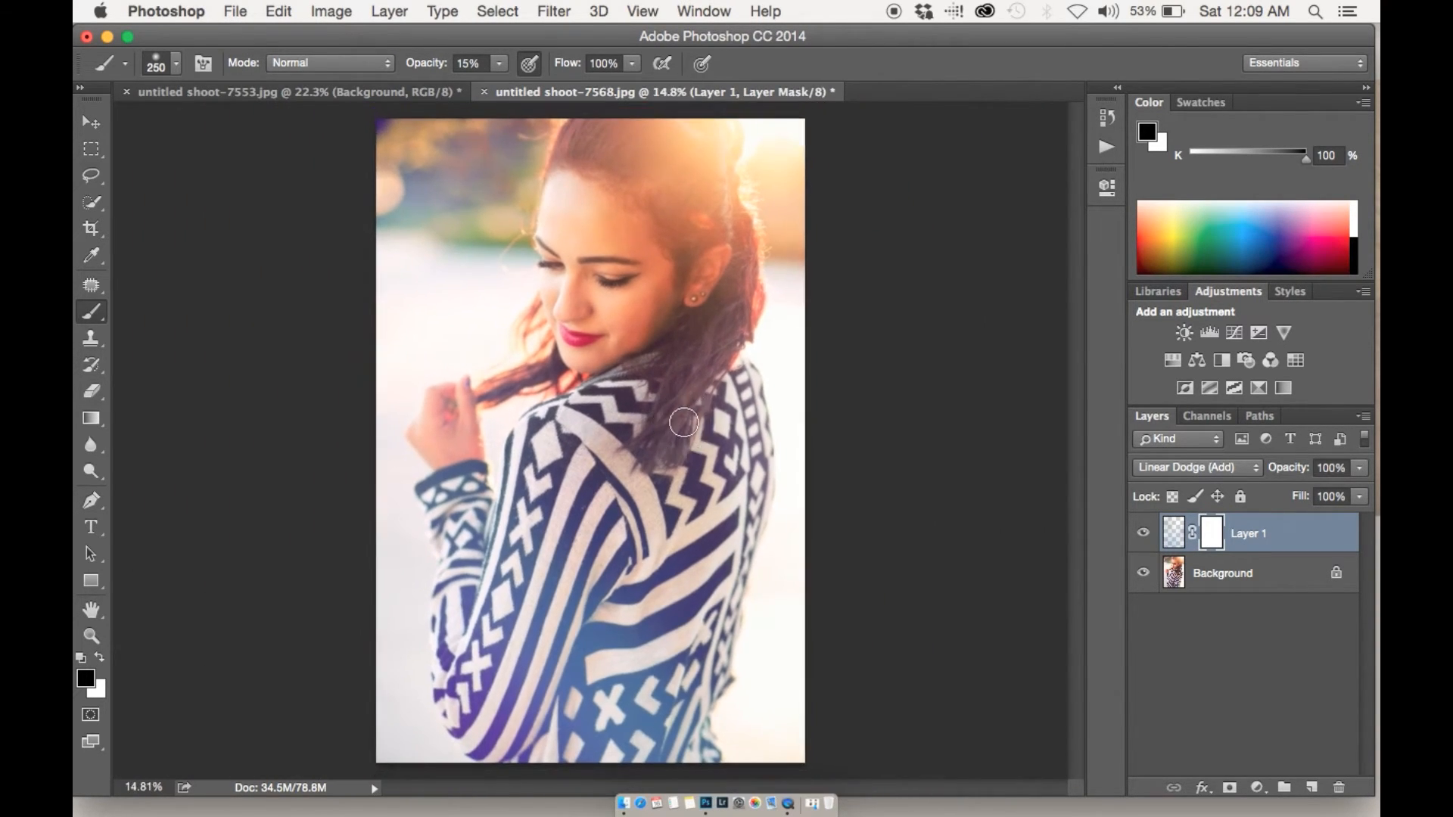
pyautogui.moveTo(684, 402); pyautogui.dragTo(686, 406)
pyautogui.moveTo(414, 64); pyautogui.dragTo(466, 61)
pyautogui.press('Return')
pyautogui.moveTo(733, 279)
pyautogui.mouseDown()
pyautogui.moveTo(671, 411)
pyautogui.moveTo(715, 320)
pyautogui.moveTo(735, 227)
pyautogui.moveTo(743, 255)
pyautogui.moveTo(719, 324)
pyautogui.moveTo(678, 429)
pyautogui.mouseUp()
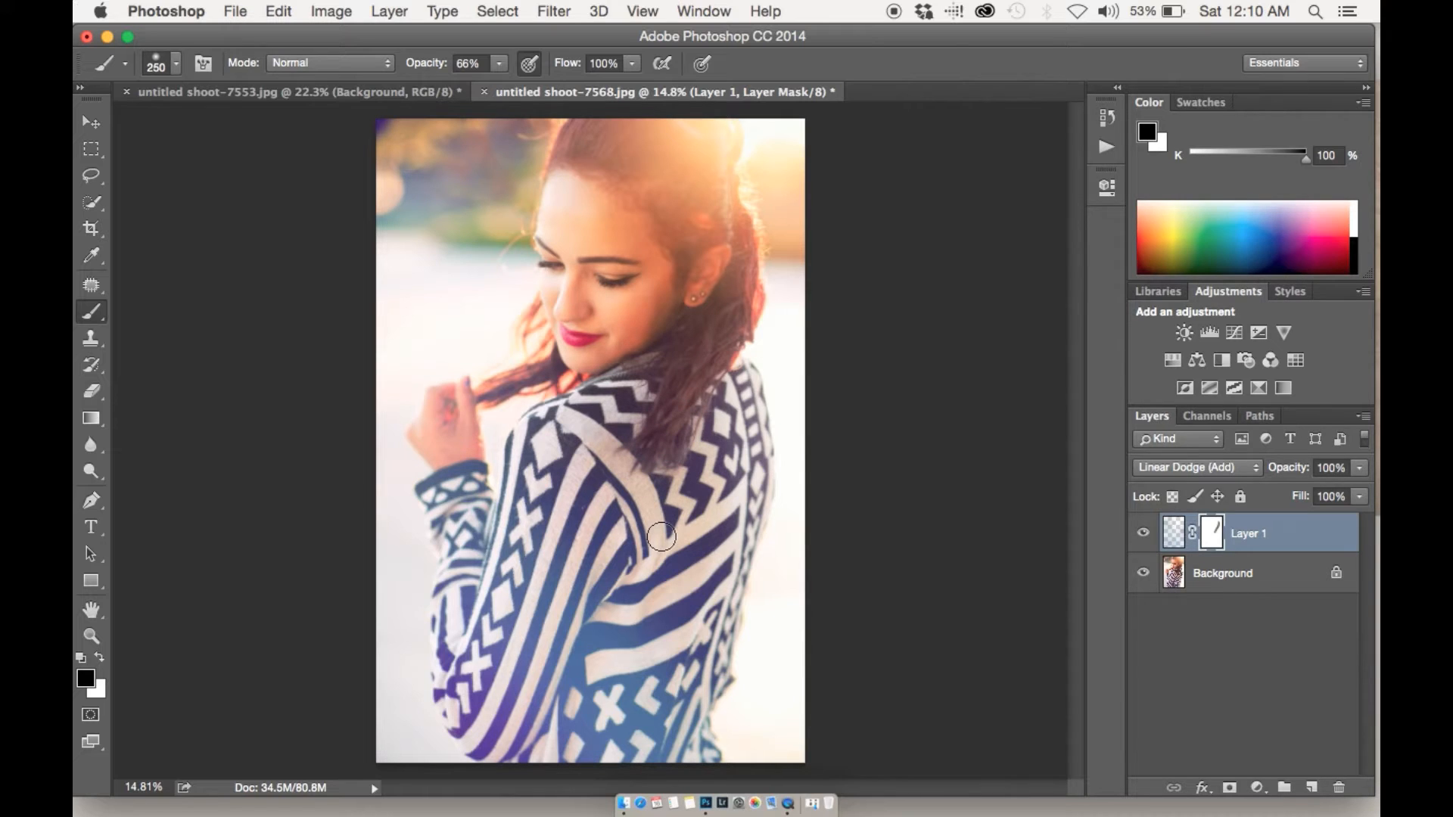
# Step: Enlarge the brush to 700 and paint white on the mask to restore some tint over the hair
pyautogui.press(']')
pyautogui.press(']')
pyautogui.press(']')
pyautogui.press(']')
pyautogui.press(']')
pyautogui.press(']')
pyautogui.press('x')
pyautogui.click(764, 323)
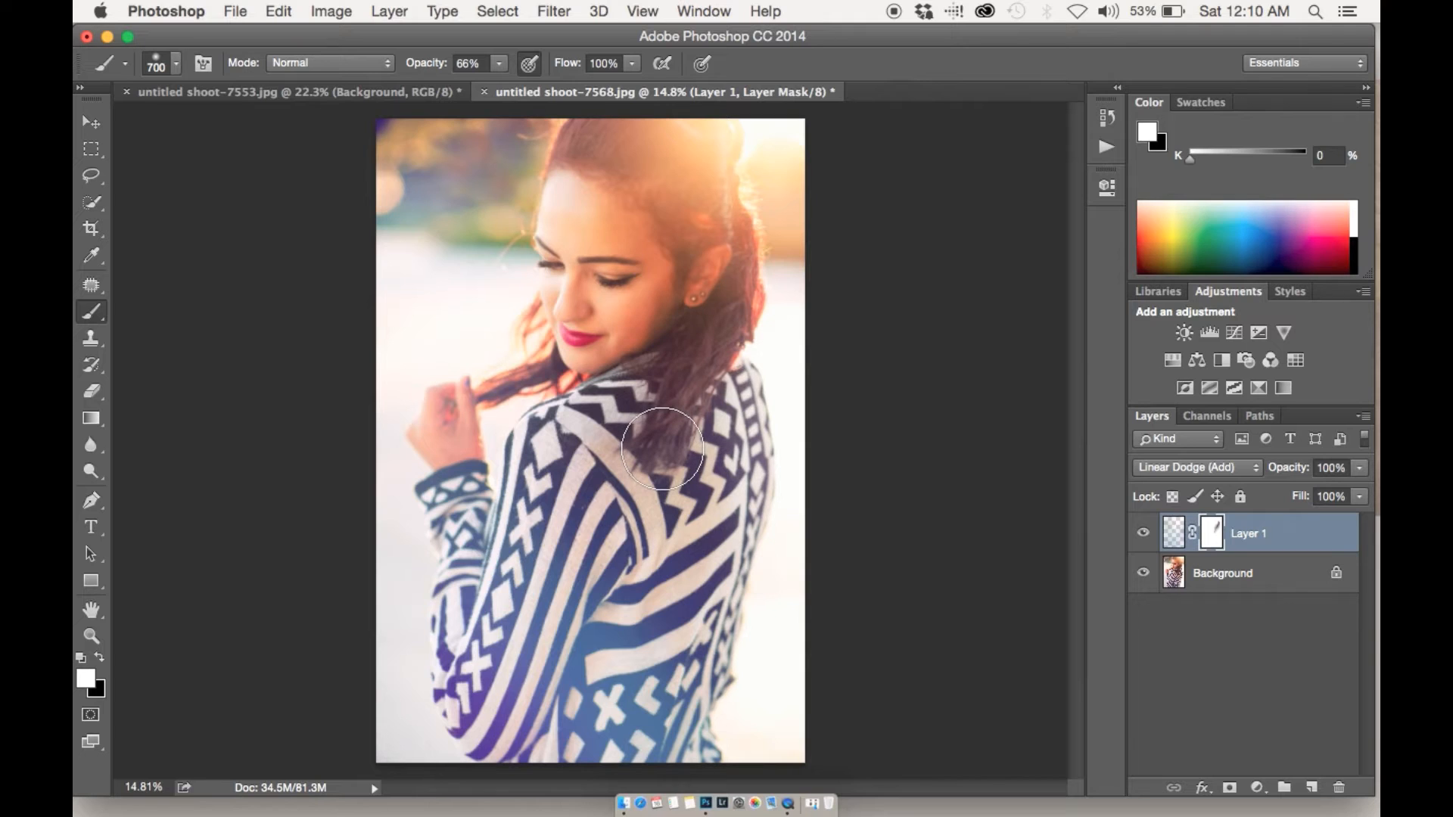
# Step: Mask the tint off the hair ends in black, switch back to white, and compare with Layer 1 hidden
pyautogui.press('x')
pyautogui.click(663, 448)
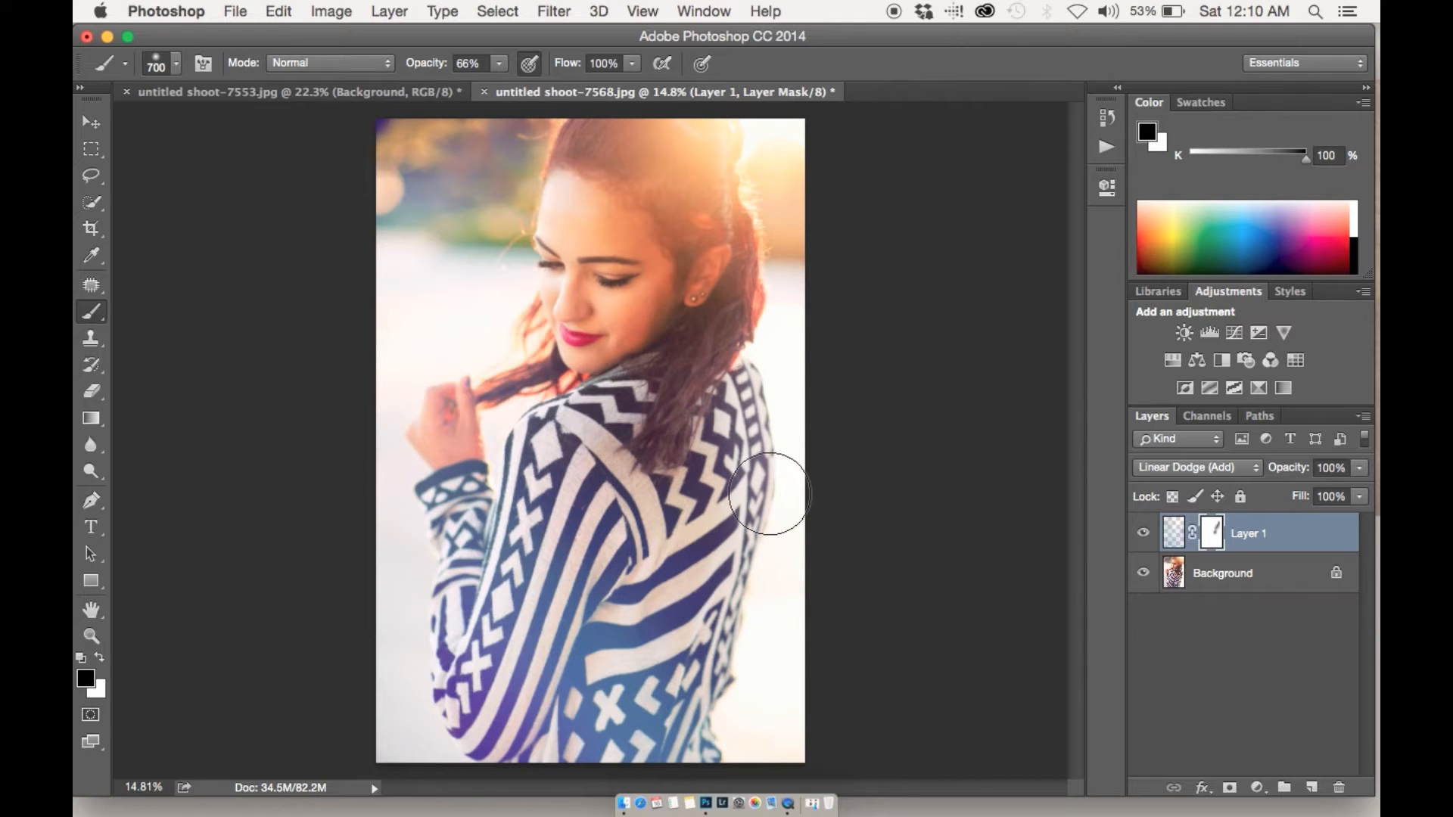
pyautogui.press('x')
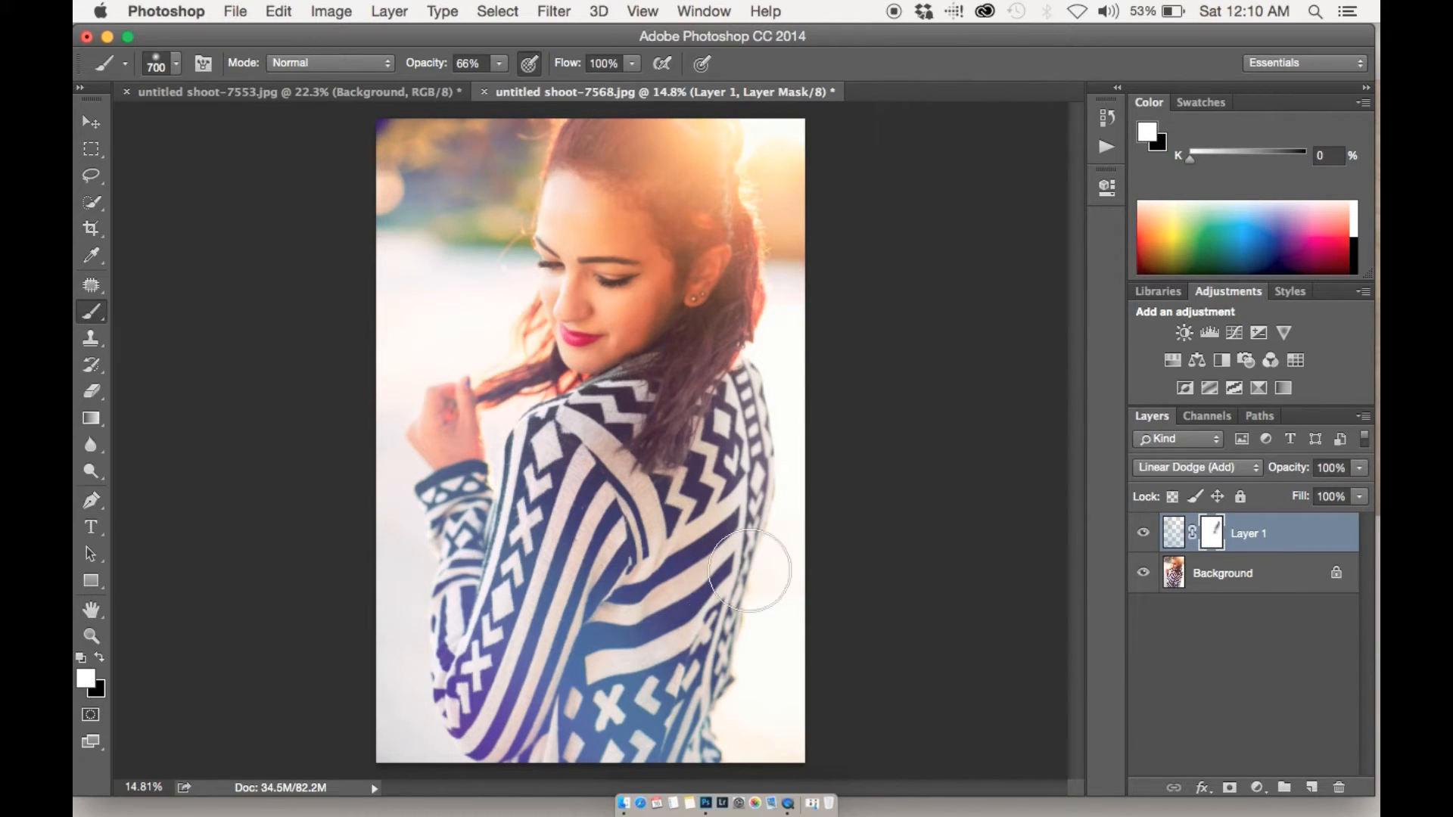
pyautogui.click(1145, 534)
pyautogui.click(1144, 533)
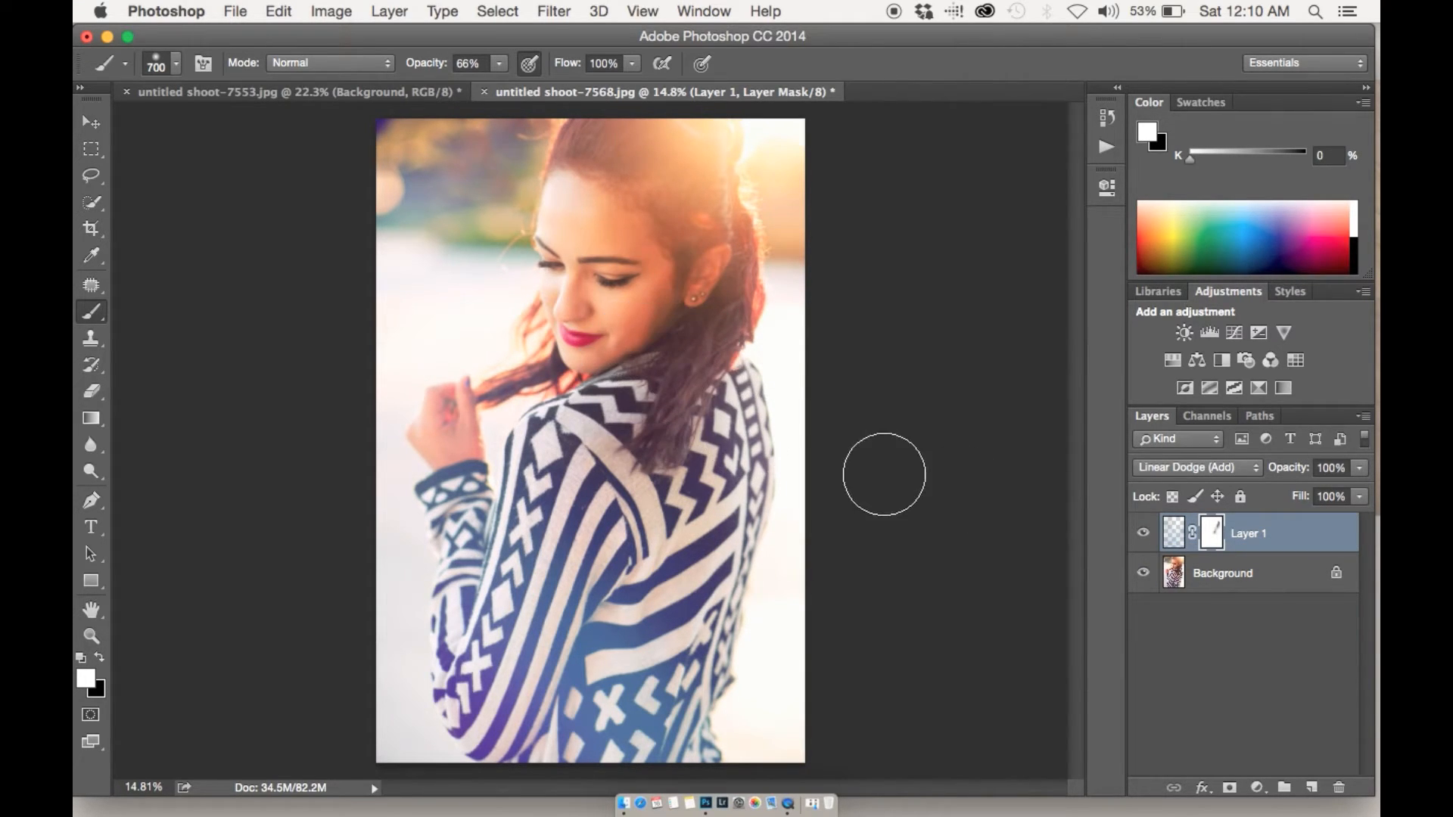
# Step: Paint black on the mask over the hair and shoulder again, and toggle Layer 1 to review the whole portrait
pyautogui.press('x')
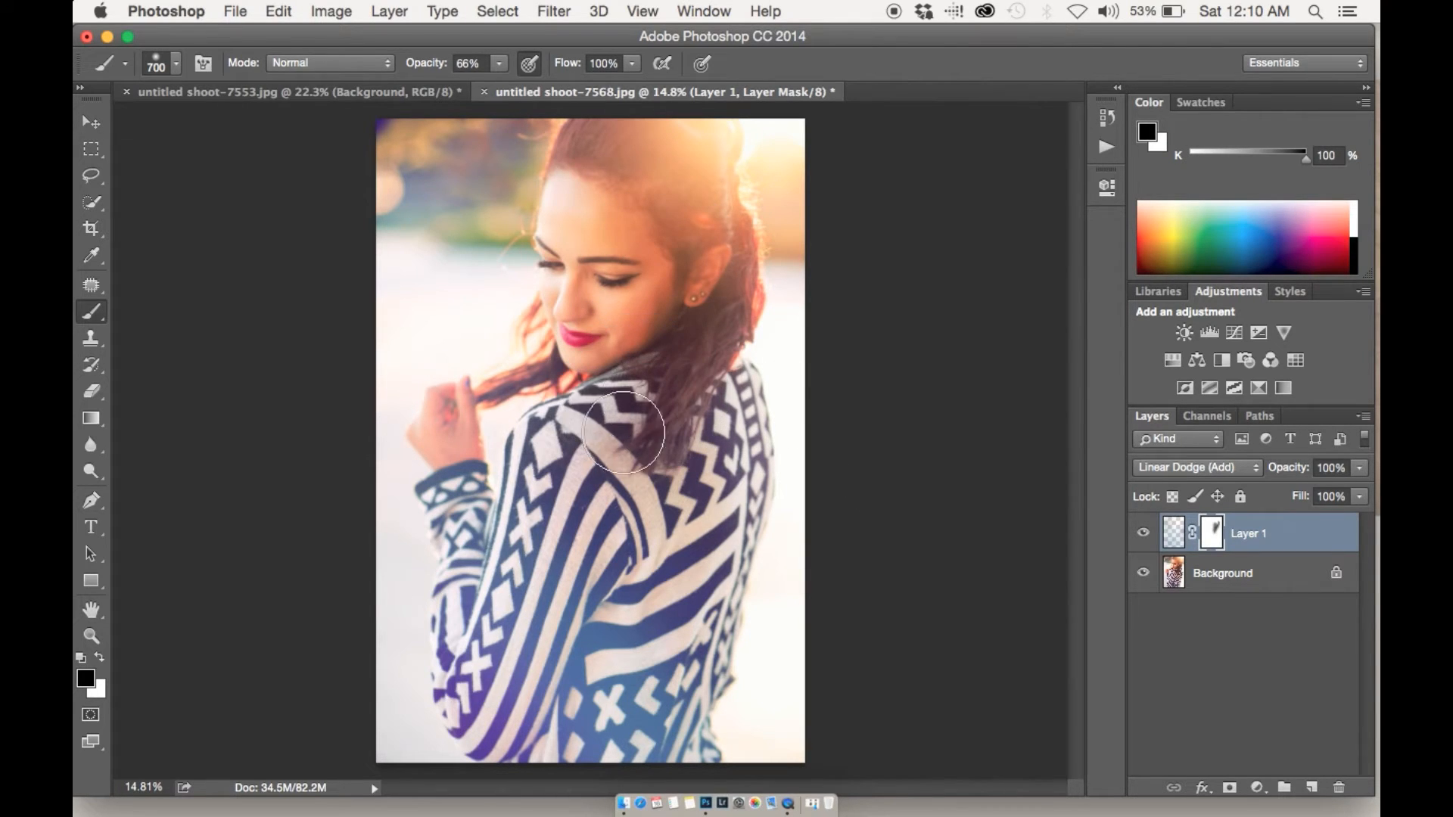
pyautogui.click(1143, 536)
pyautogui.click(1144, 534)
pyautogui.click(1145, 536)
pyautogui.click(1145, 536)
pyautogui.scroll(-1, 971, 543)
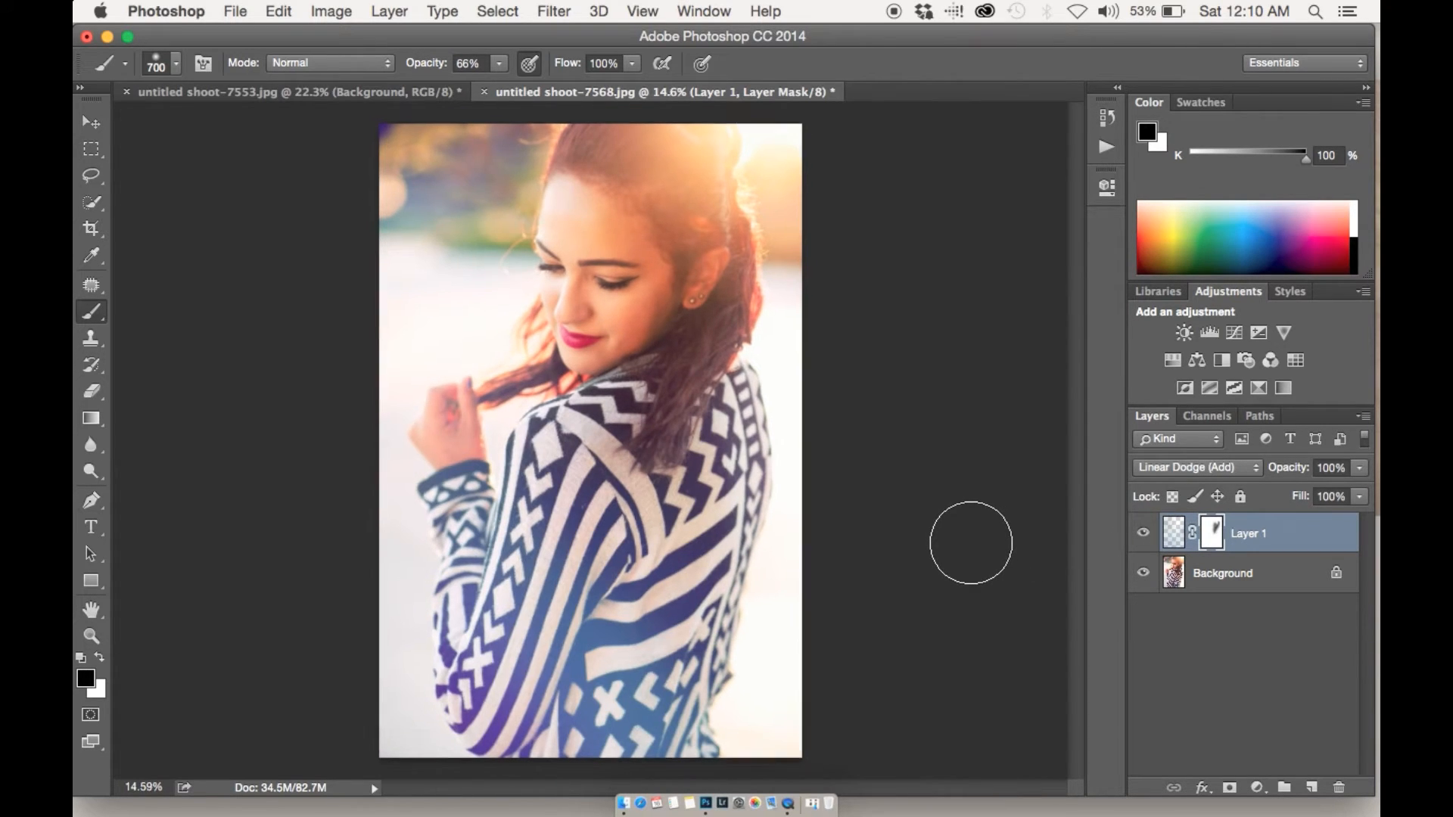
pyautogui.scroll(-3, 971, 543)
pyautogui.scroll(1, 970, 542)
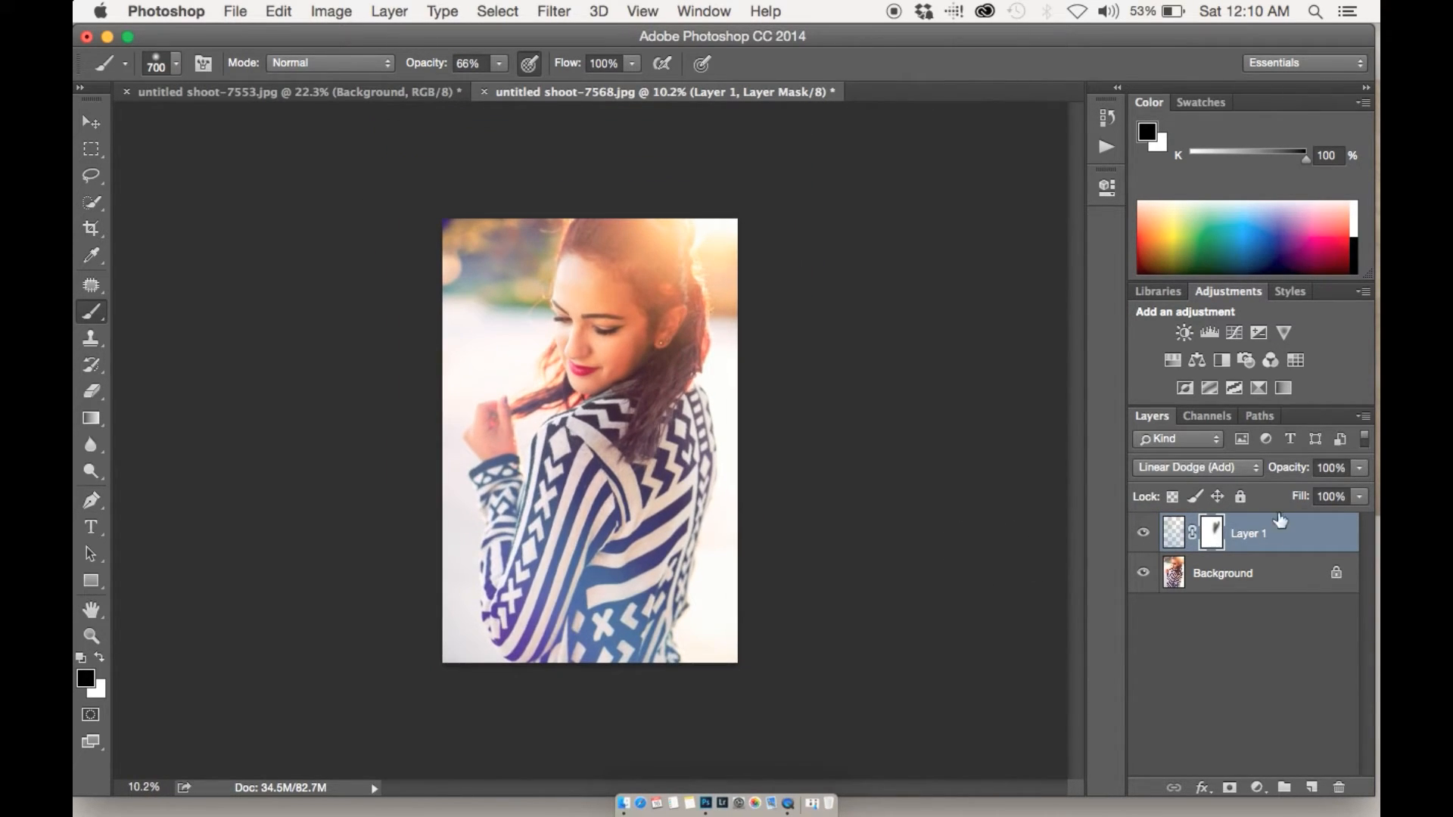
# Step: Lower Layer 1's opacity to 82% and toggle its visibility repeatedly to compare the portrait with and without the tints
pyautogui.moveTo(1293, 467)
pyautogui.mouseDown()
pyautogui.moveTo(1207, 466)
pyautogui.moveTo(1316, 469)
pyautogui.moveTo(1297, 473)
pyautogui.mouseUp()
pyautogui.click(1214, 533)
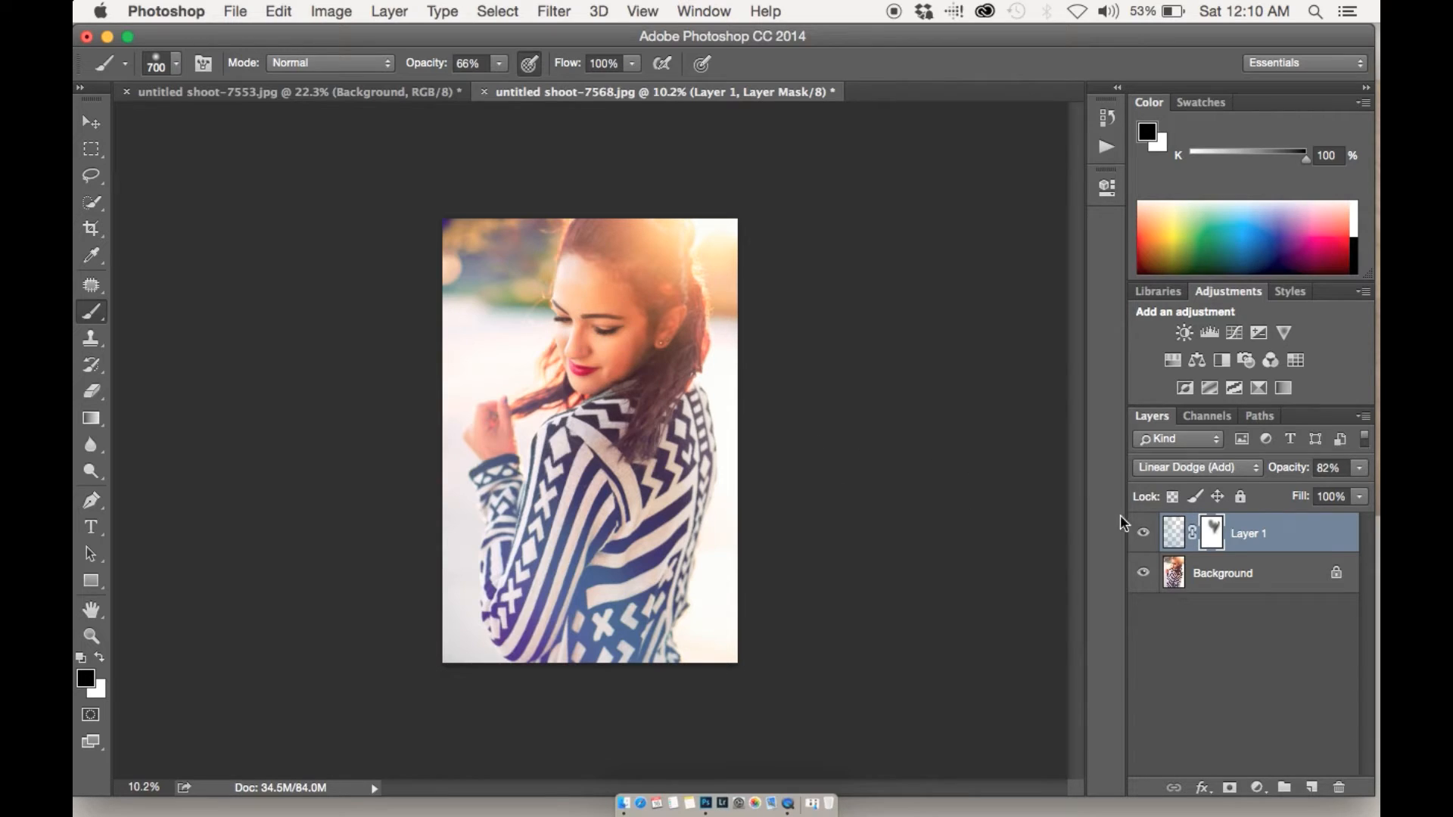
pyautogui.click(1142, 534)
pyautogui.click(1142, 534)
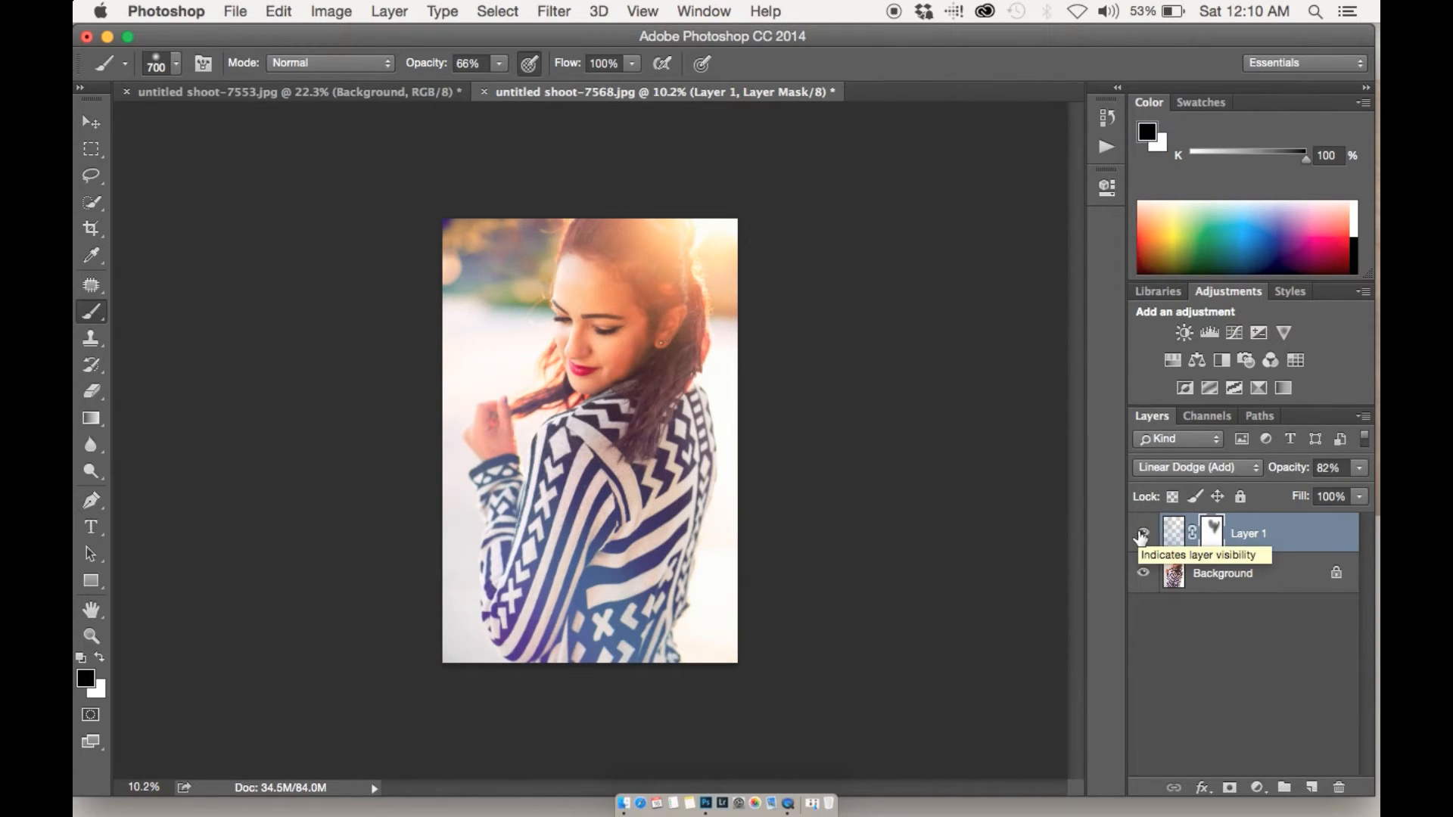
pyautogui.click(1141, 534)
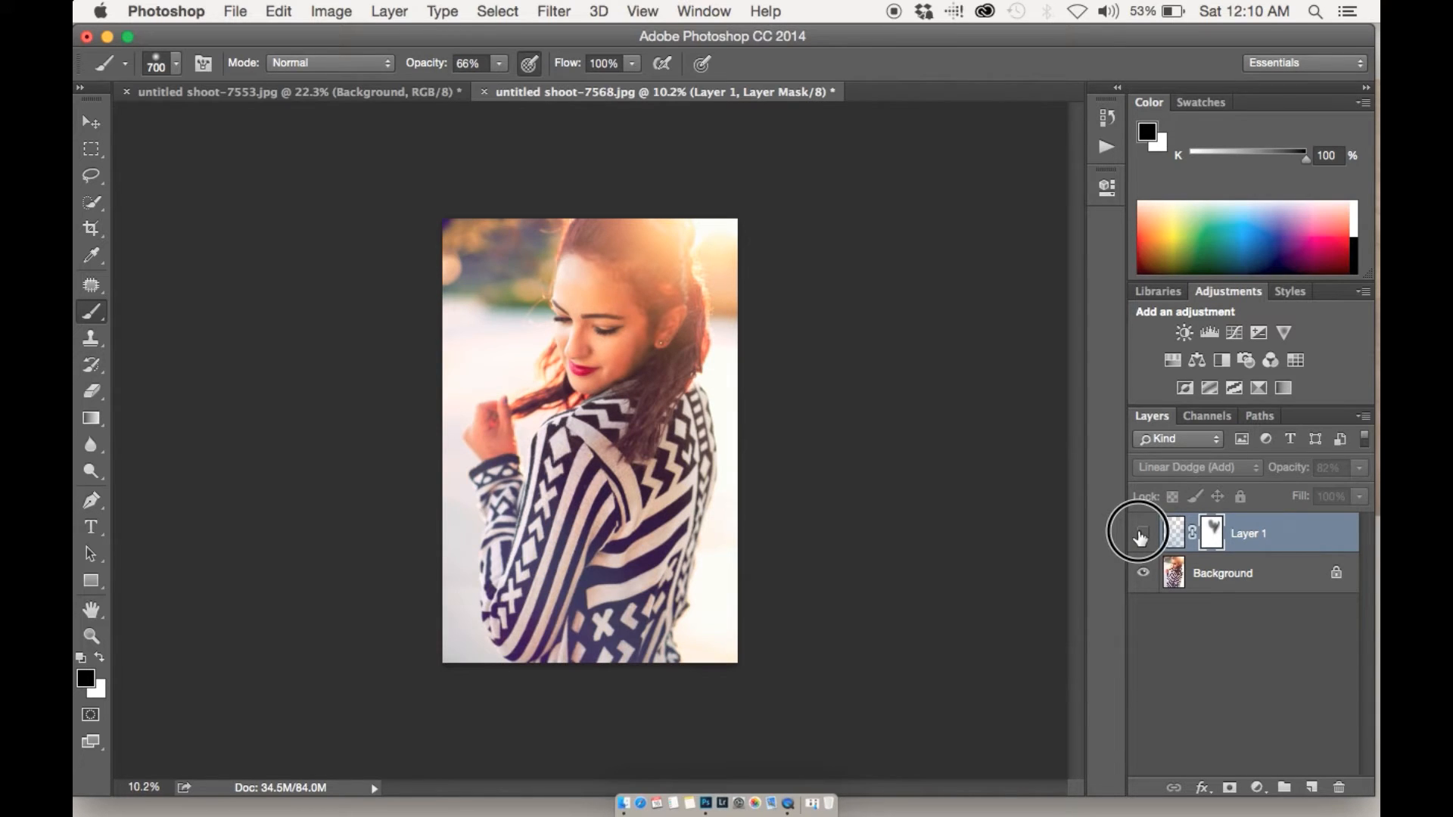
pyautogui.click(1141, 534)
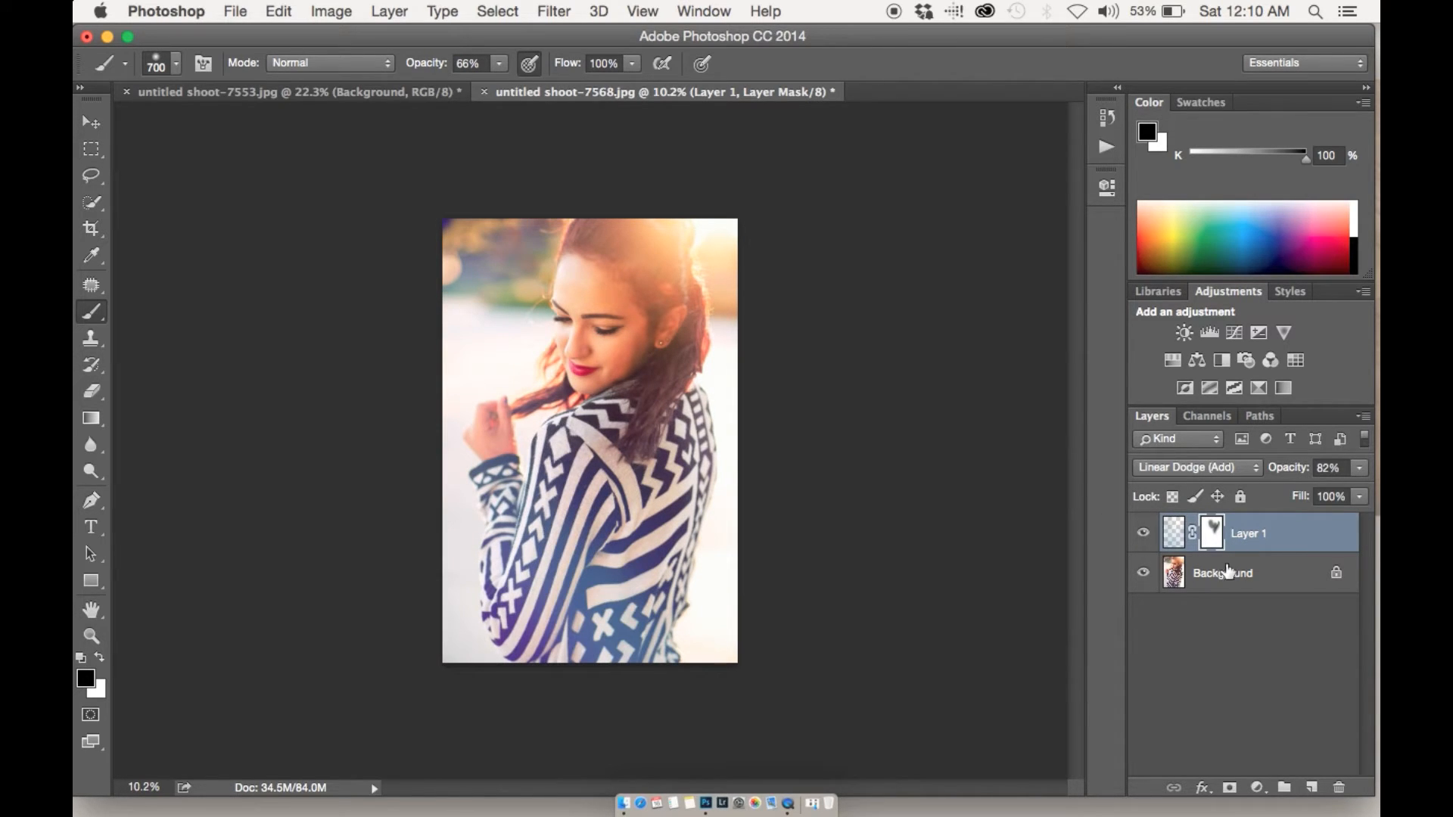
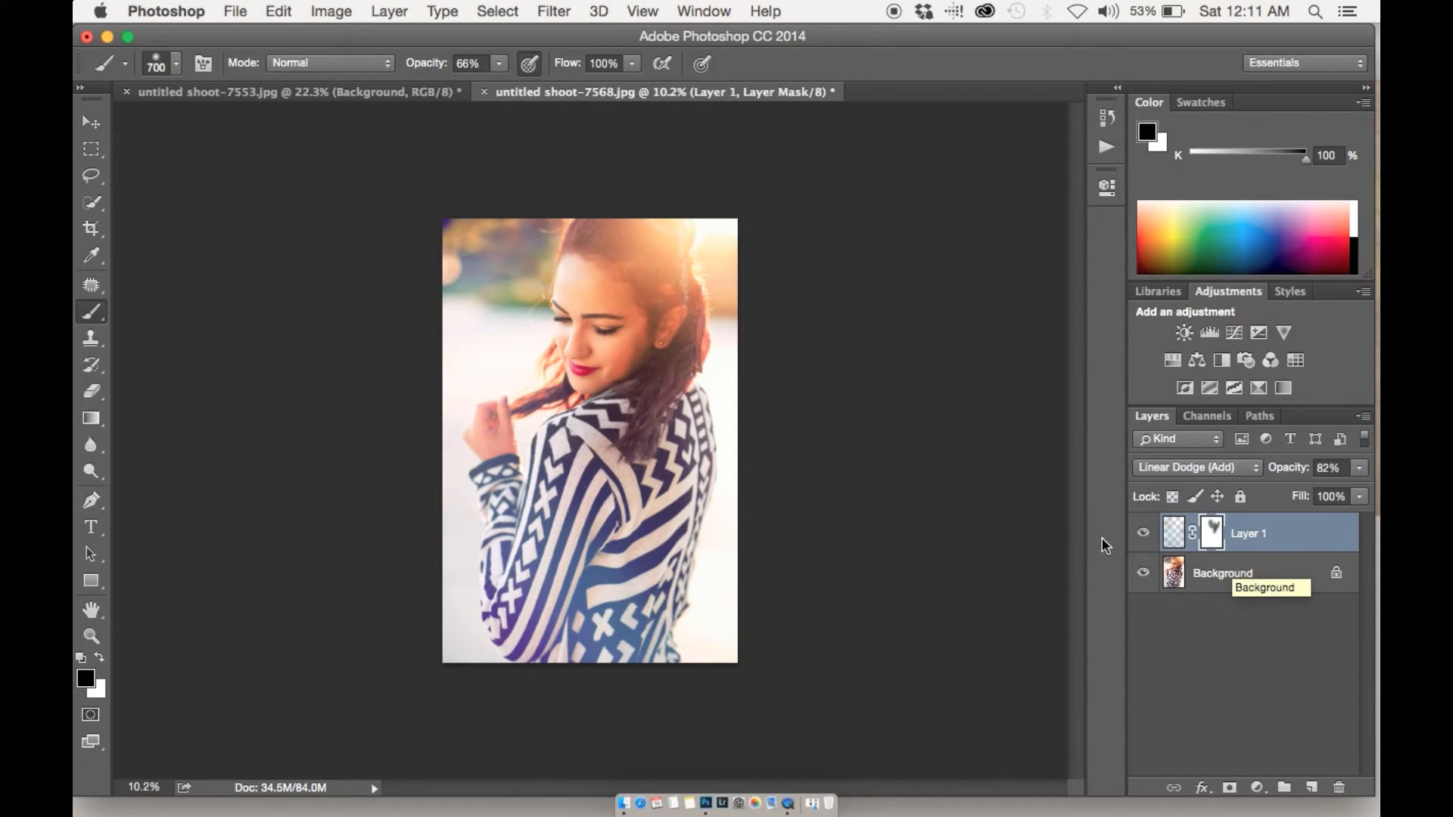
pyautogui.click(1144, 533)
pyautogui.click(1143, 533)
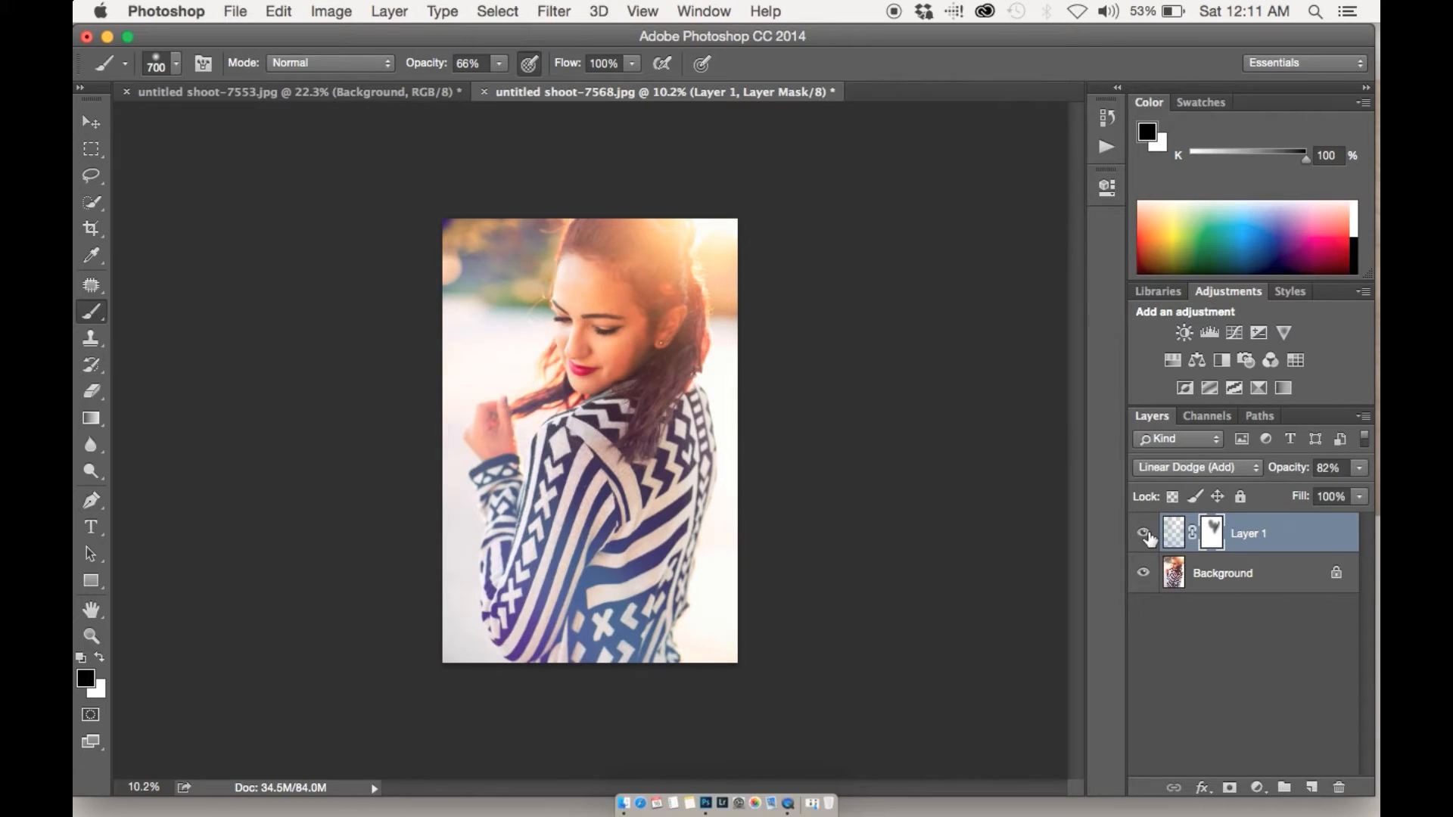
pyautogui.click(1144, 534)
pyautogui.click(1144, 533)
# Step: Try the Soft Light and Overlay blending modes on Layer 1 and compare the result with the layer hidden
pyautogui.click(1184, 468)
pyautogui.click(1179, 521)
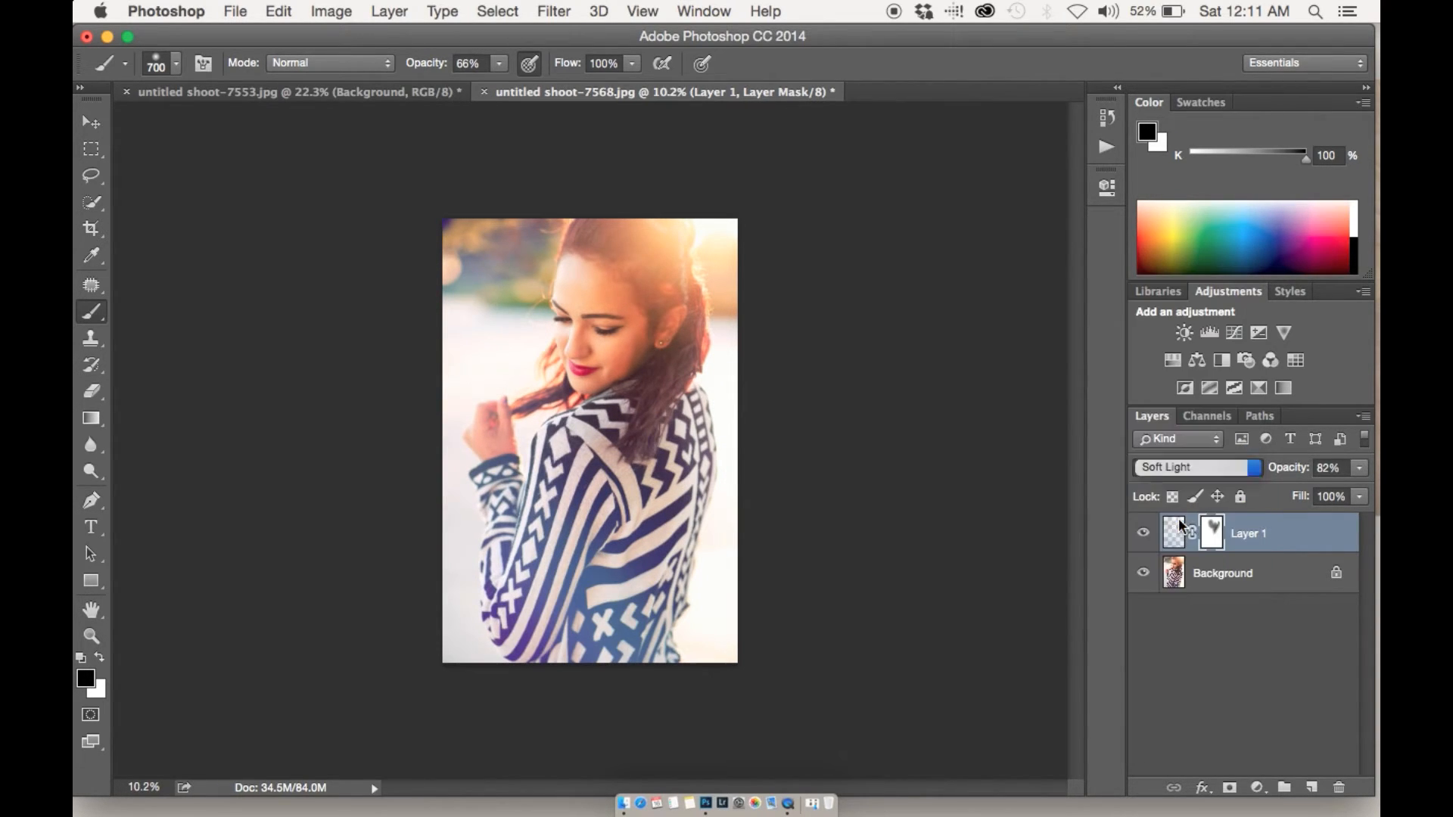
pyautogui.click(1177, 474)
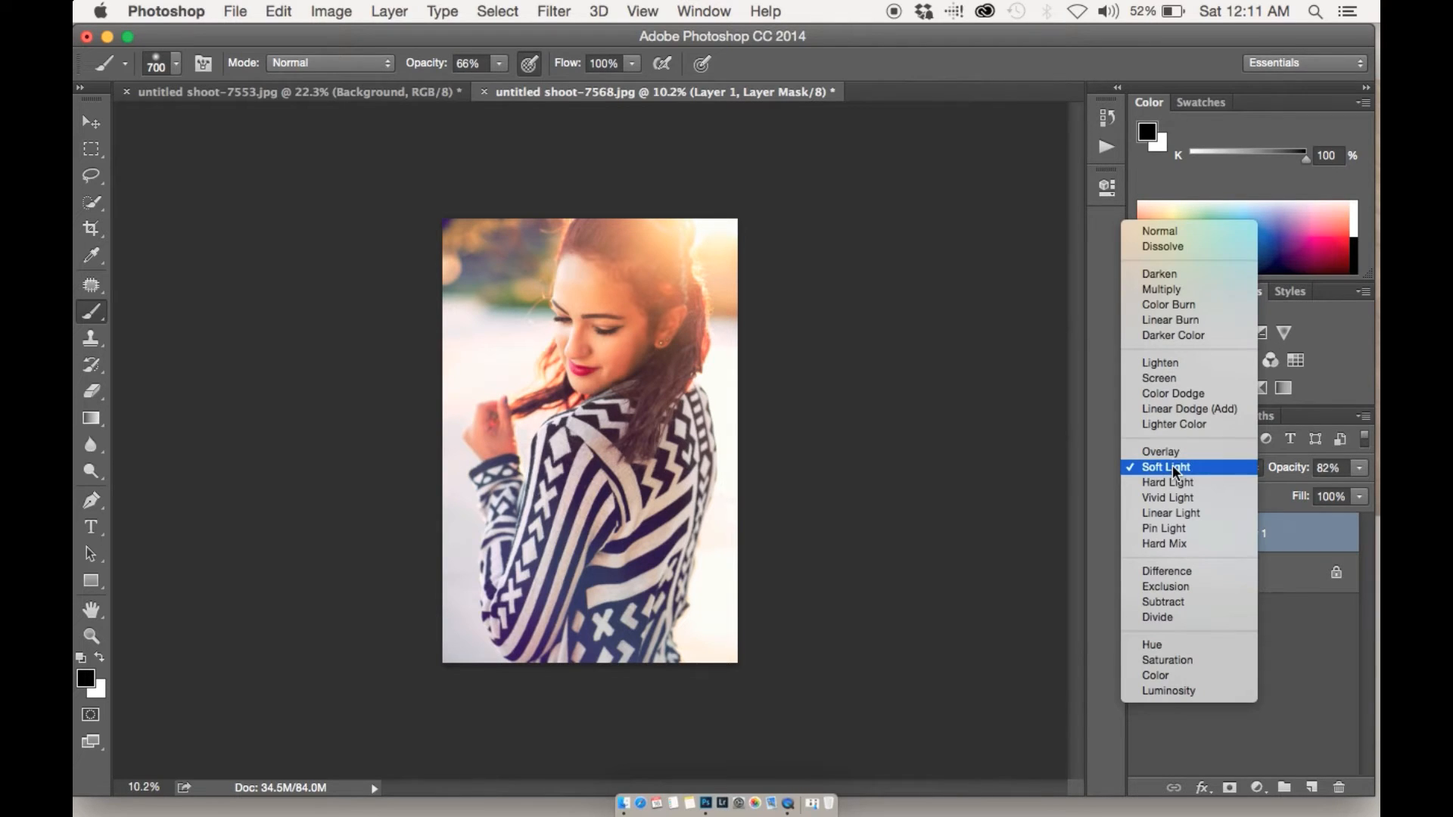
pyautogui.click(1175, 450)
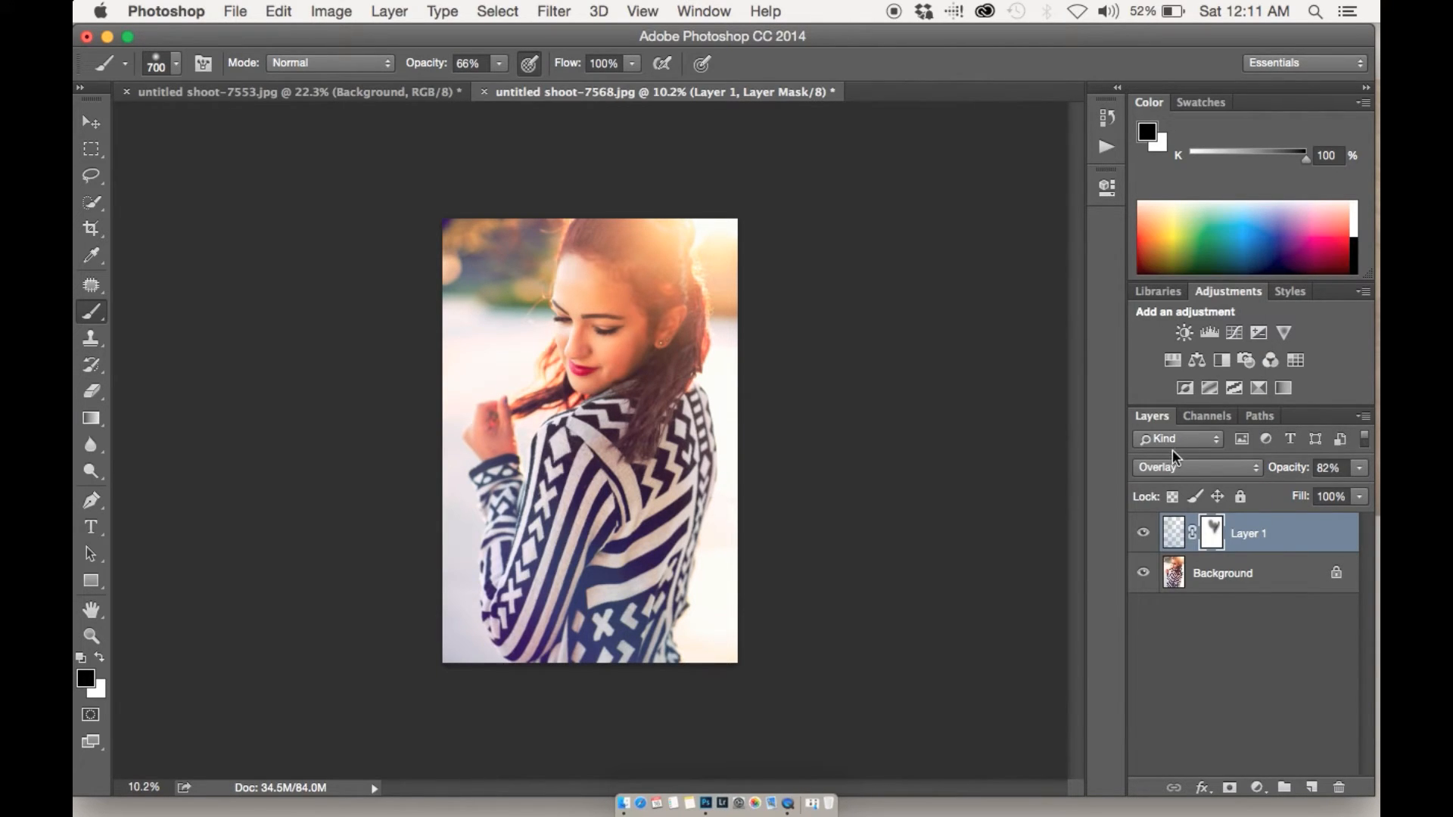
pyautogui.click(1140, 532)
pyautogui.click(1140, 534)
# Step: Raise Layer 1's opacity to 100% and toggle the layer to compare the stronger Overlay tint
pyautogui.moveTo(1286, 474); pyautogui.dragTo(1373, 460)
pyautogui.click(1145, 533)
pyautogui.click(1145, 534)
pyautogui.click(1145, 535)
pyautogui.click(1146, 535)
# Step: Try the Vivid Light blending mode on Layer 1 and toggle the layer to judge its effect
pyautogui.click(1185, 463)
pyautogui.click(1182, 508)
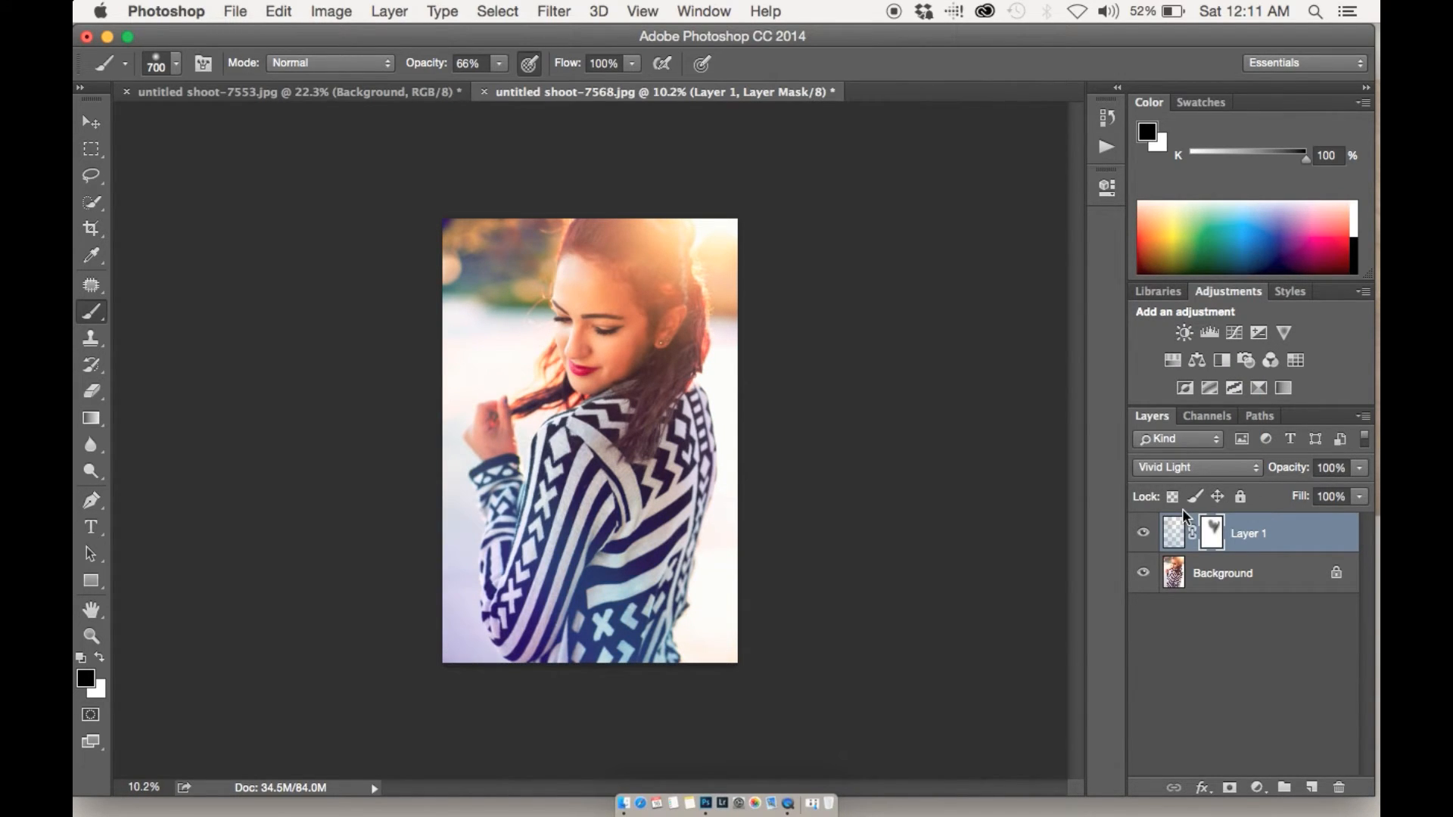
pyautogui.click(1143, 534)
pyautogui.click(1143, 535)
pyautogui.click(1144, 535)
pyautogui.click(1144, 534)
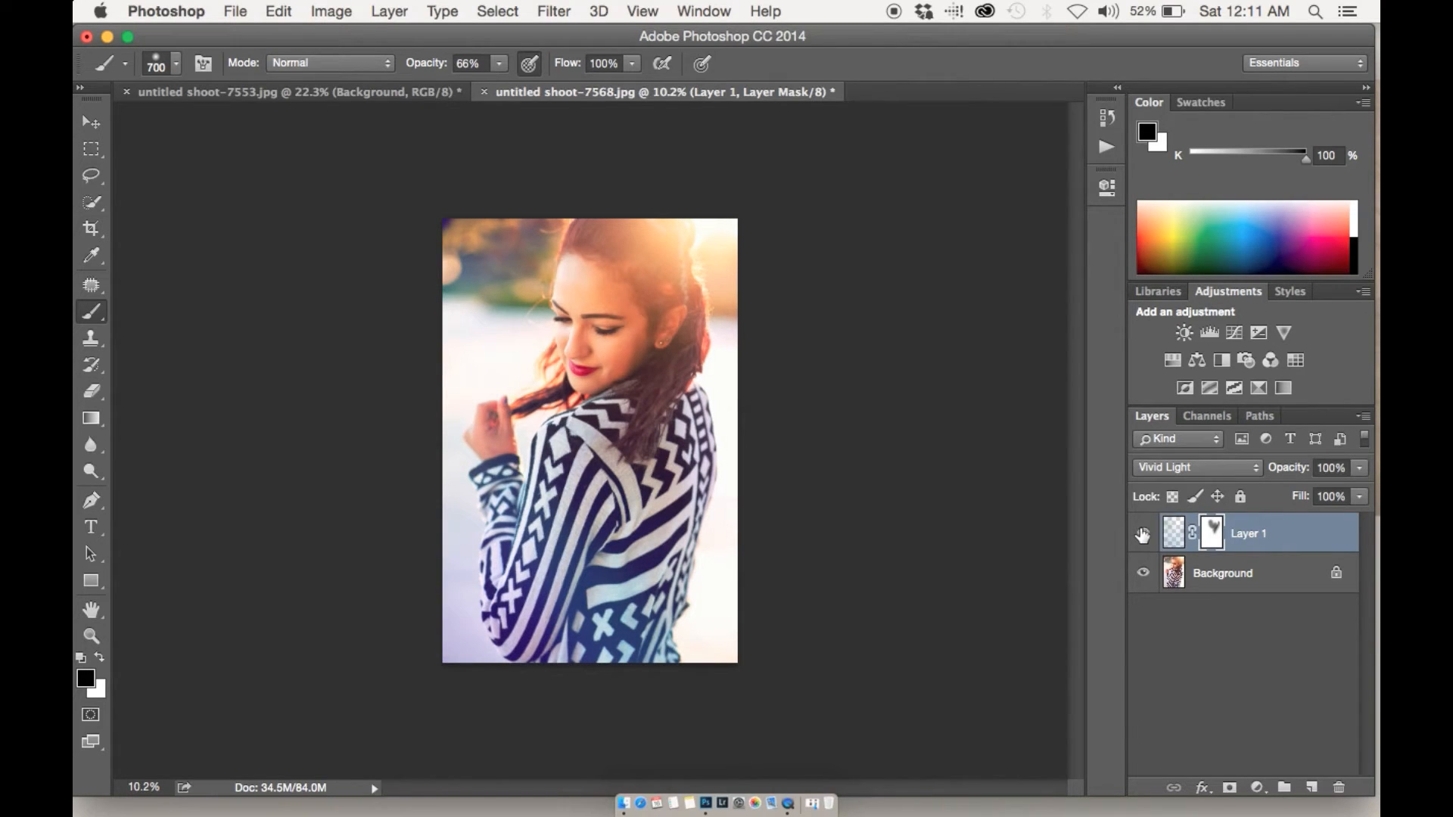
# Step: Try the Hard Light blending mode on Layer 1 and compare the portrait with the layer hidden
pyautogui.click(1194, 476)
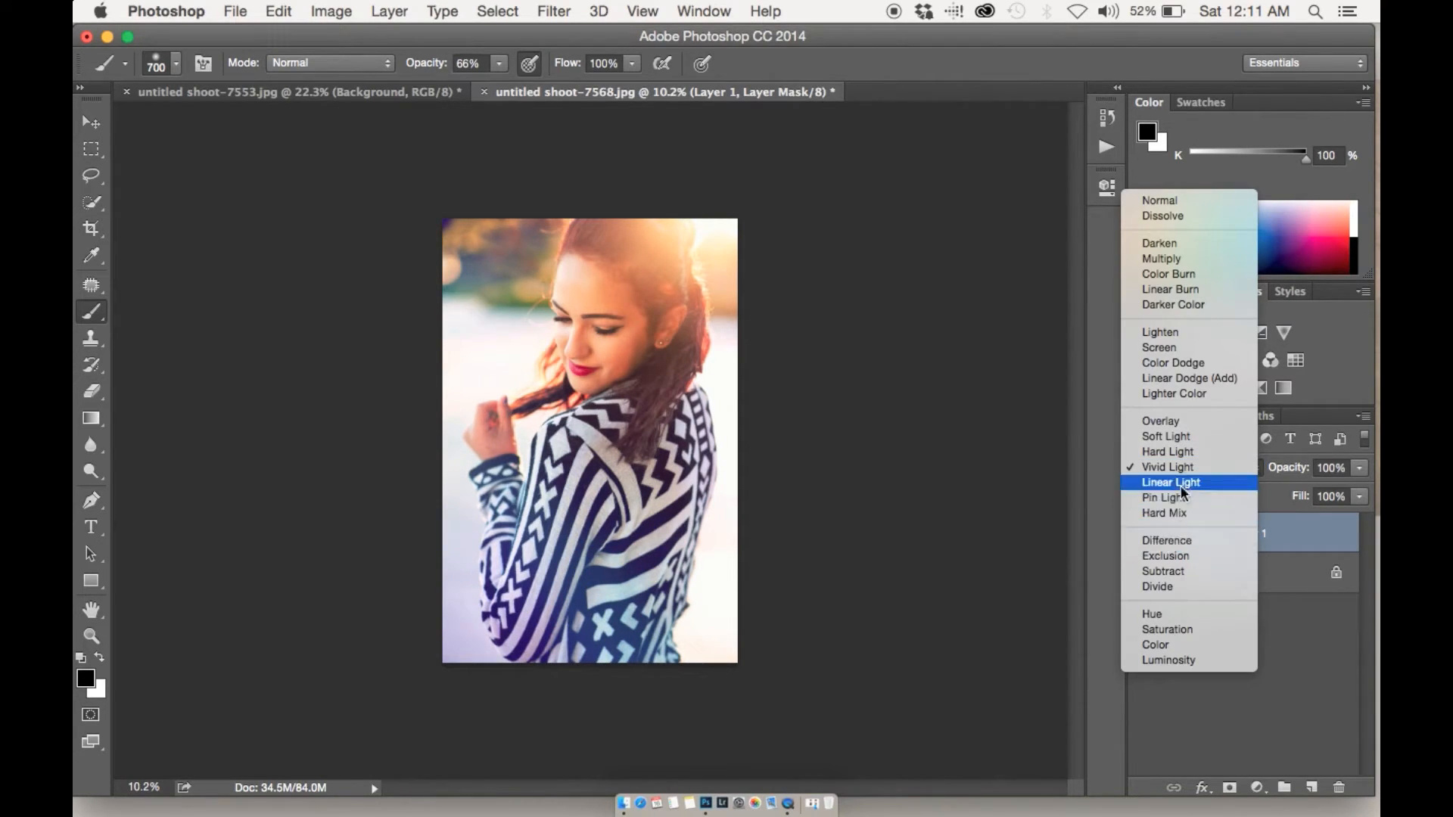
pyautogui.click(1195, 448)
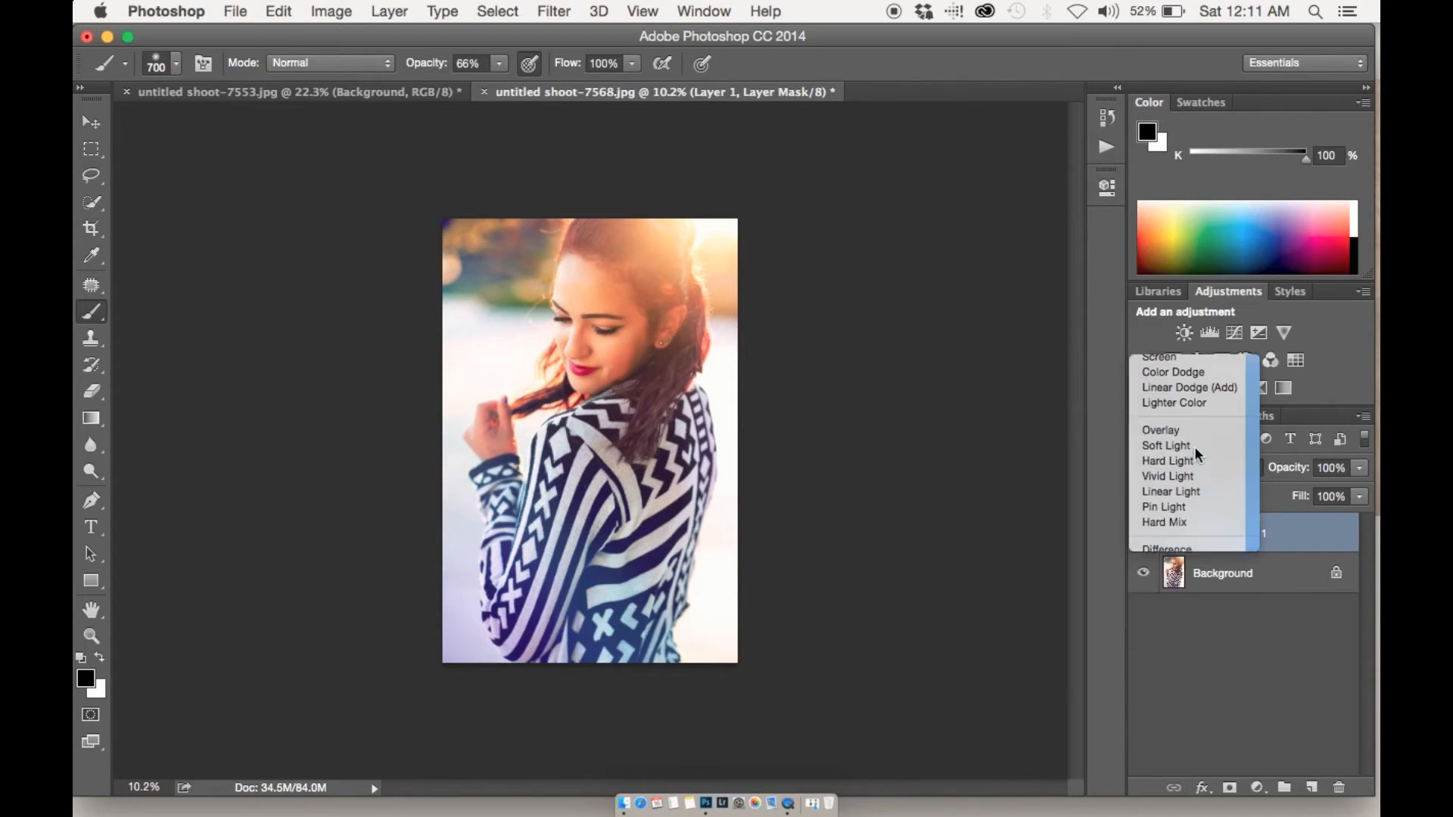
pyautogui.click(1149, 532)
pyautogui.click(1146, 534)
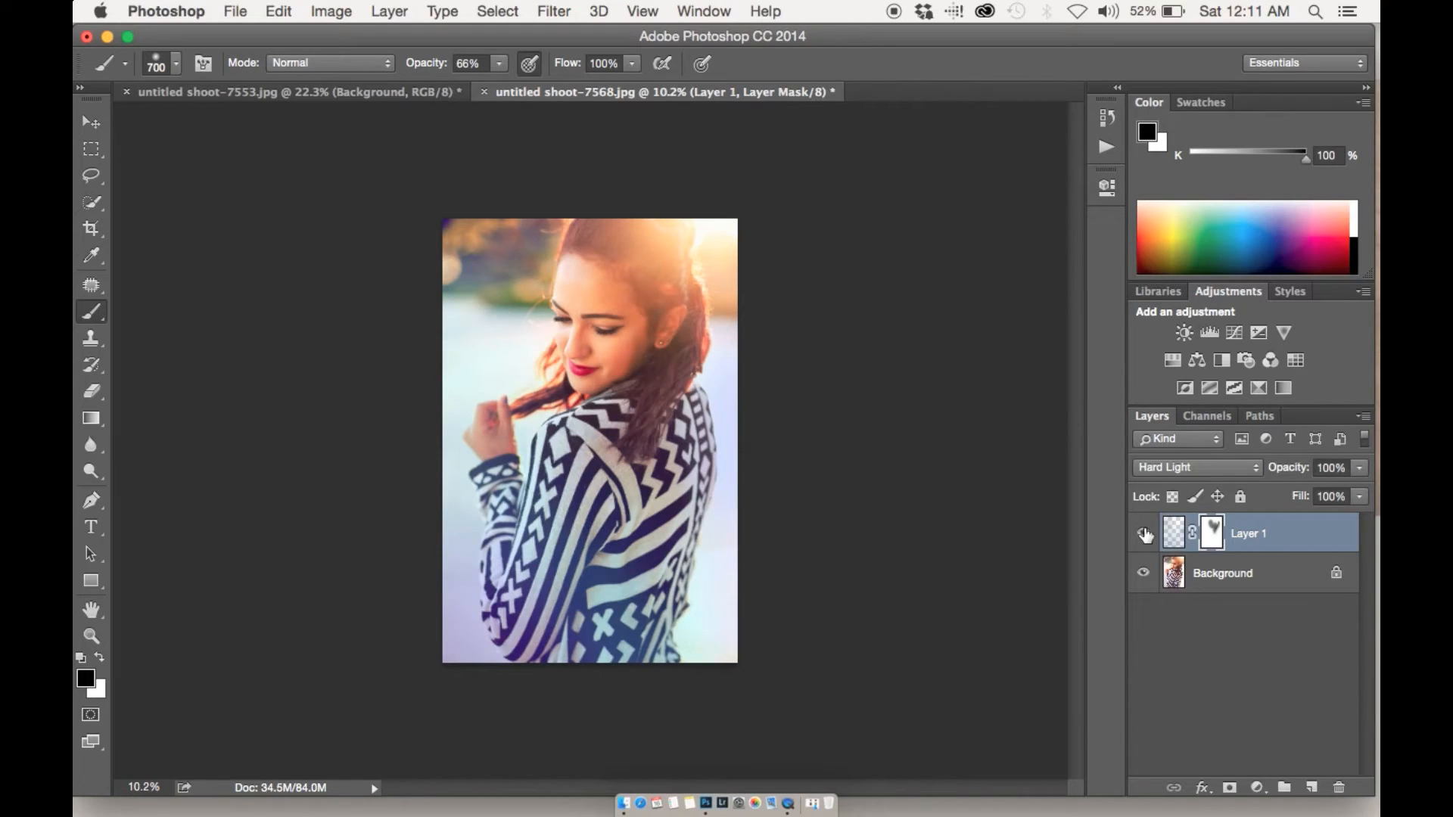
# Step: Try the Screen blending mode on Layer 1 with a visibility comparison, and set the layer back to Linear Dodge (Add)
pyautogui.click(1185, 476)
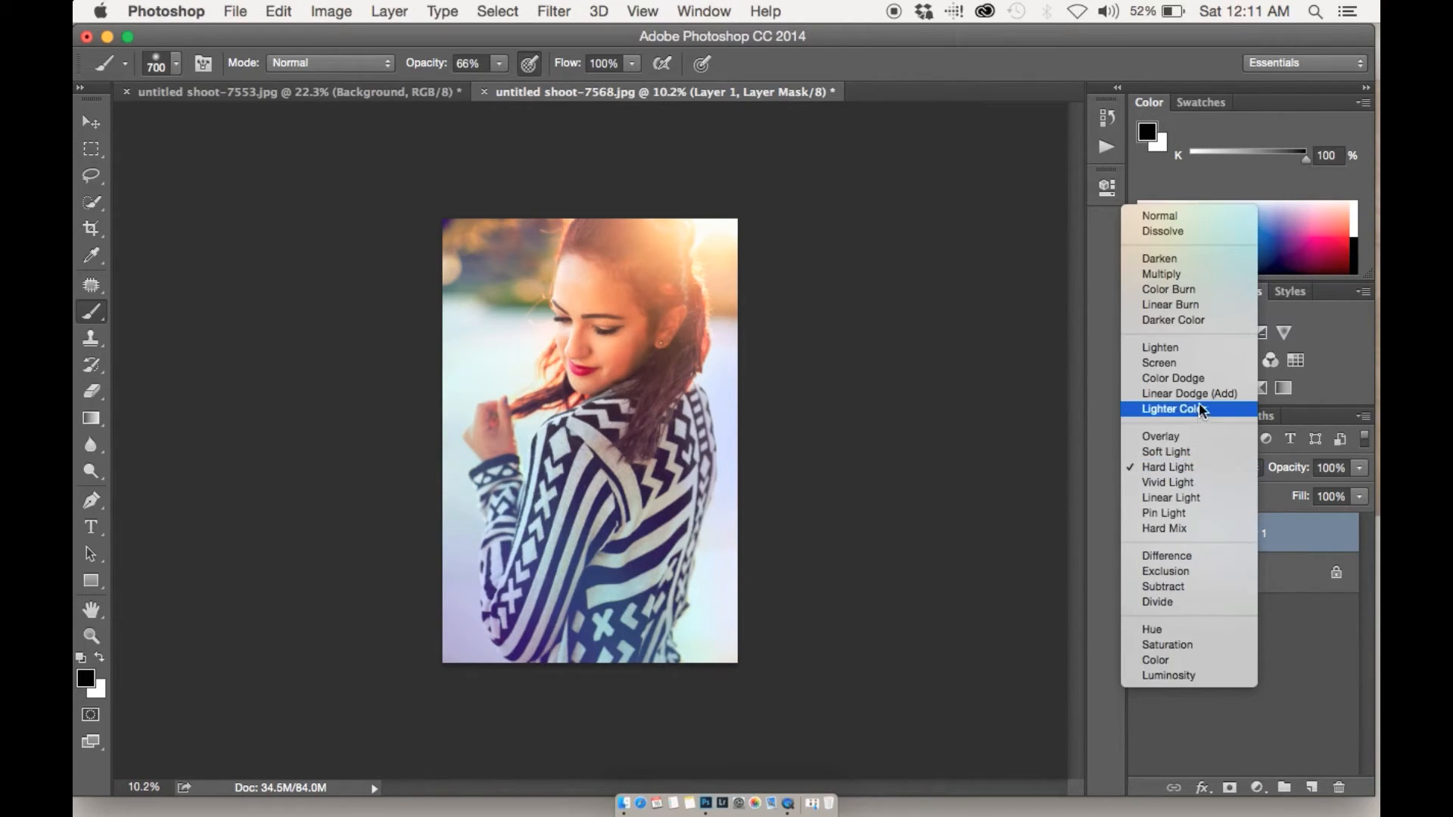
pyautogui.click(1196, 361)
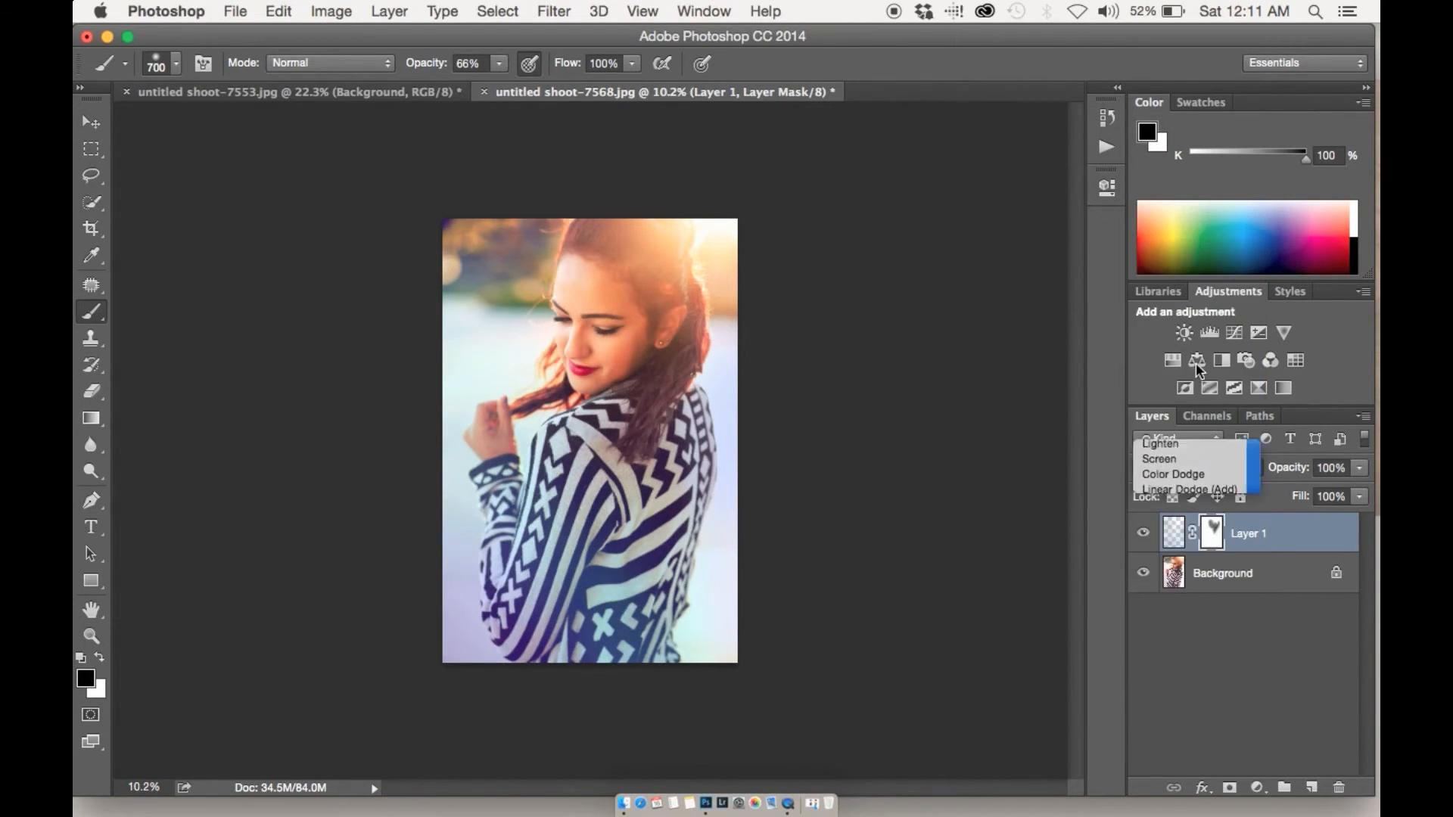
pyautogui.click(1144, 532)
pyautogui.click(1143, 532)
pyautogui.click(1200, 467)
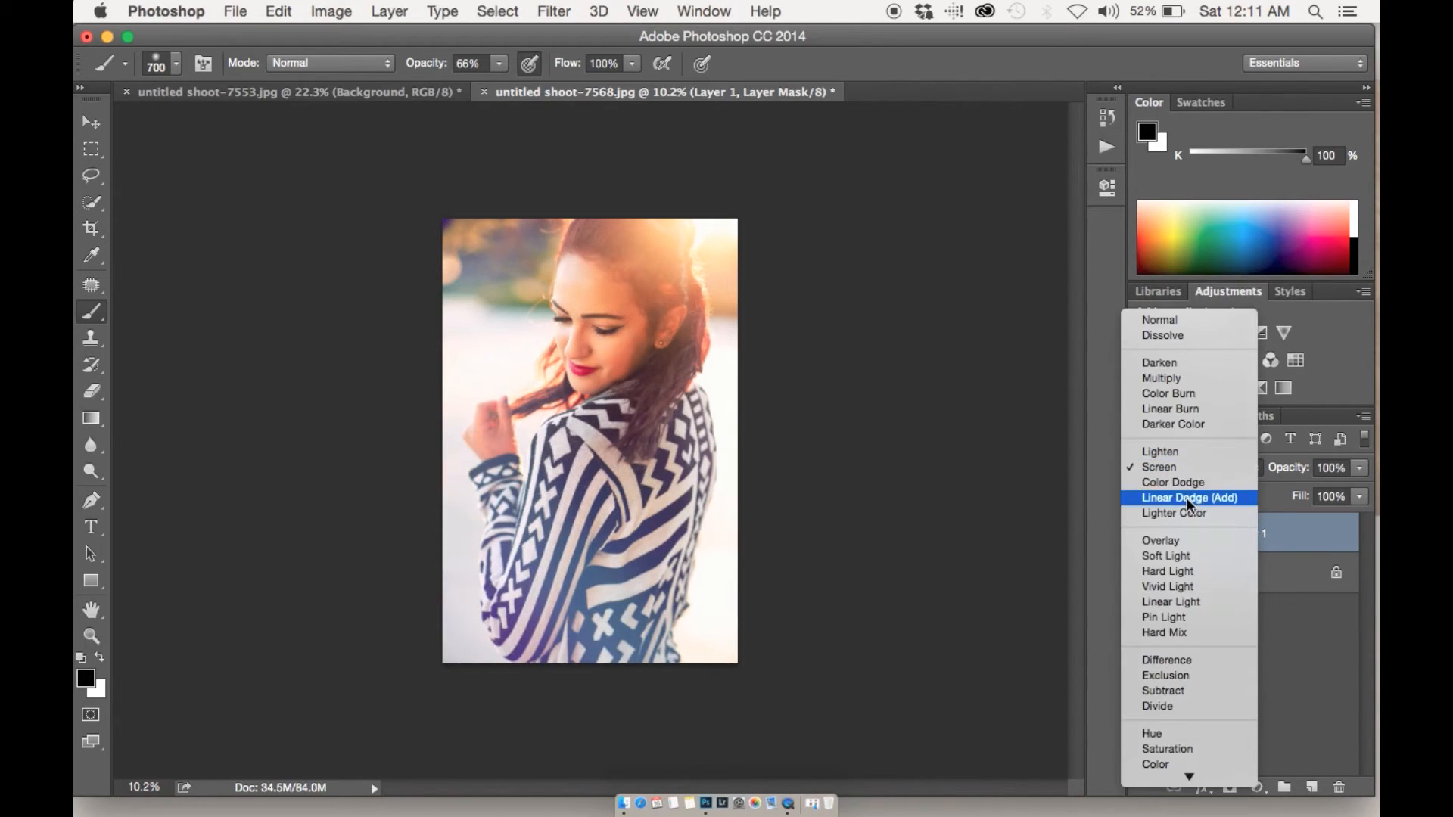
pyautogui.click(1187, 497)
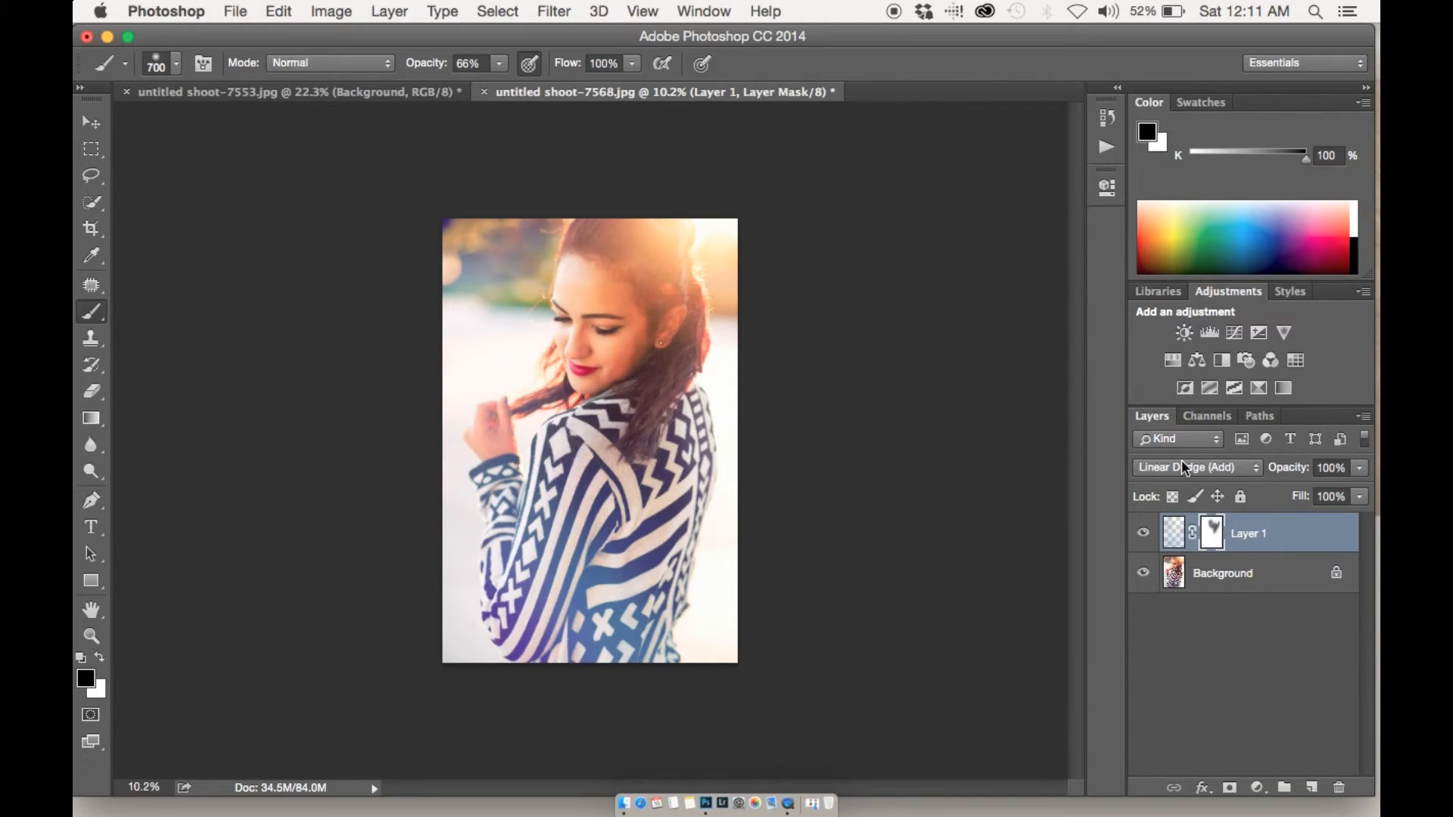
# Step: Switch Layer 1 to Screen and on to Lighten, toggling its visibility to compare the tints
pyautogui.click(1184, 471)
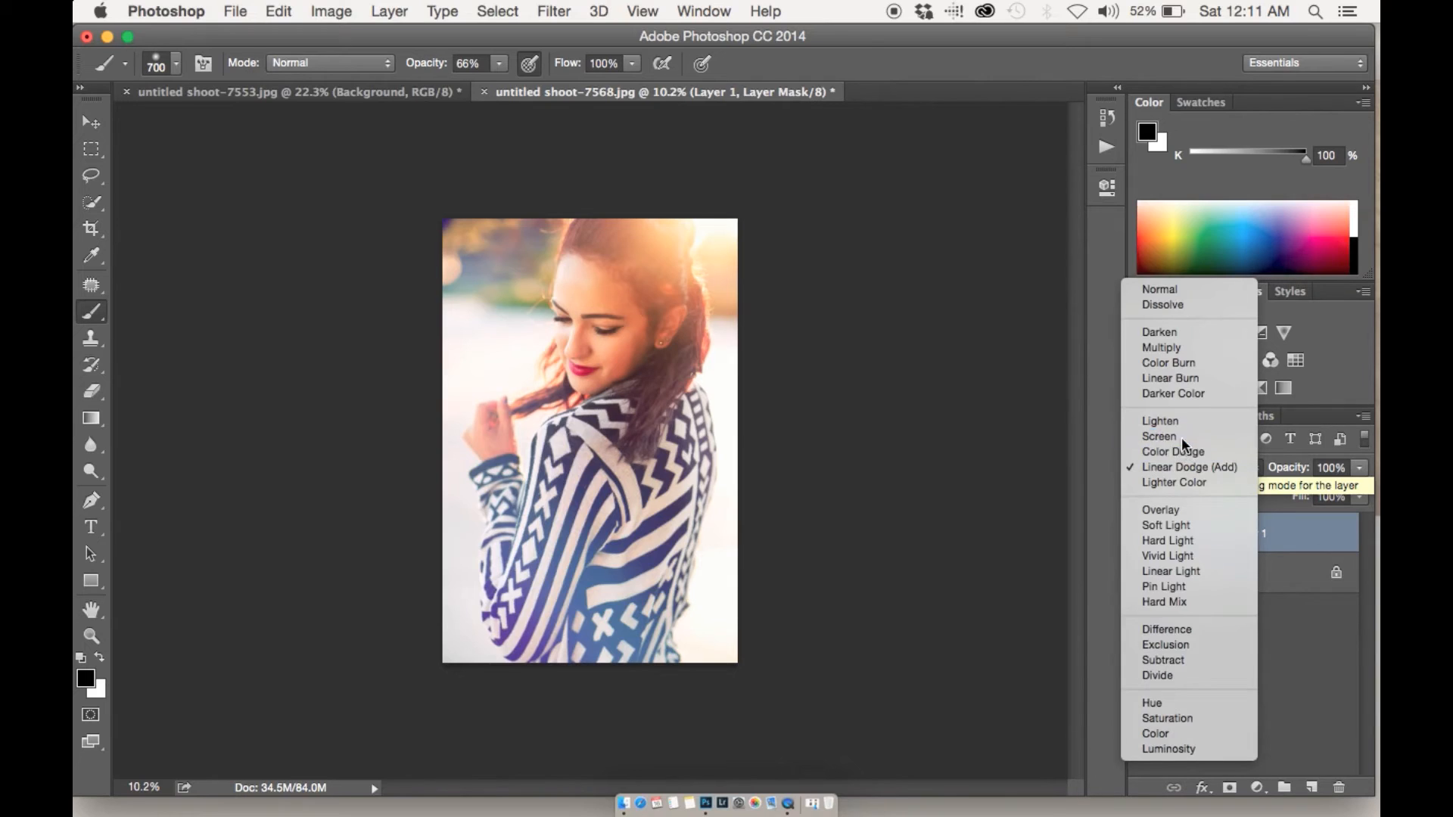
pyautogui.click(1182, 437)
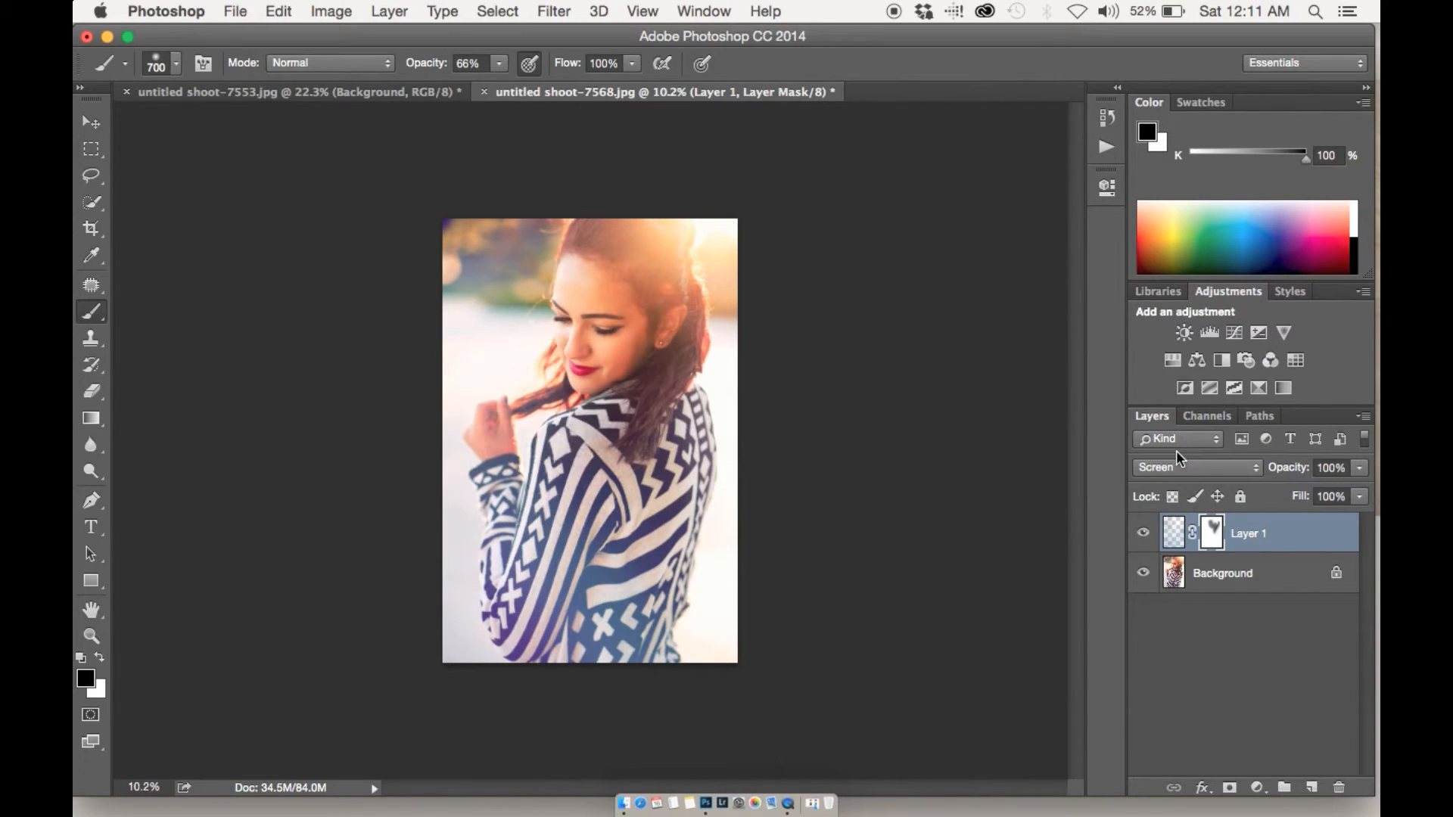
pyautogui.click(1173, 463)
pyautogui.click(1177, 453)
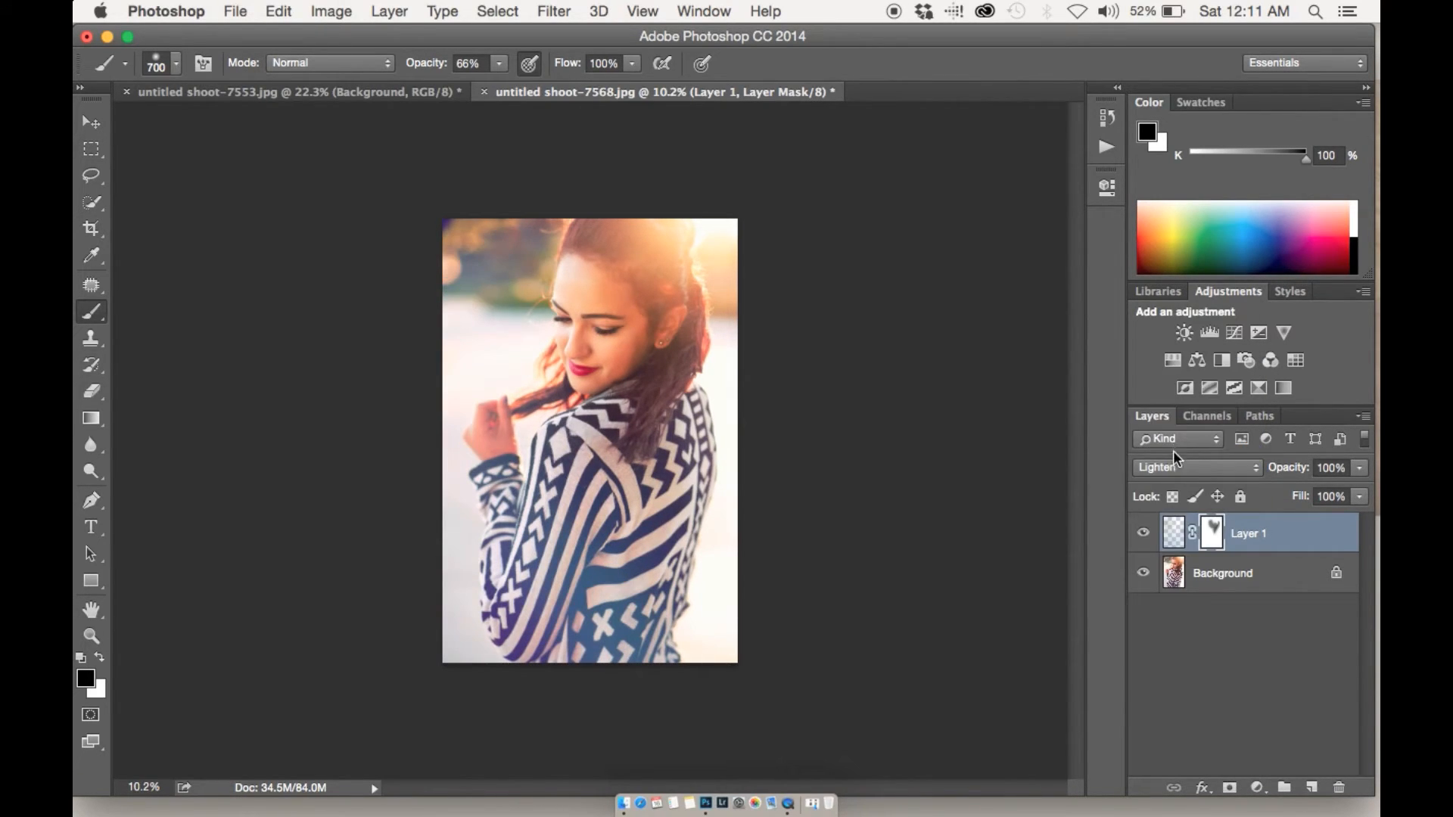
pyautogui.click(1144, 533)
pyautogui.click(1143, 533)
# Step: Try Soft Light on Layer 1, sample other blending modes such as Hard Light, and return to Soft Light
pyautogui.click(1180, 473)
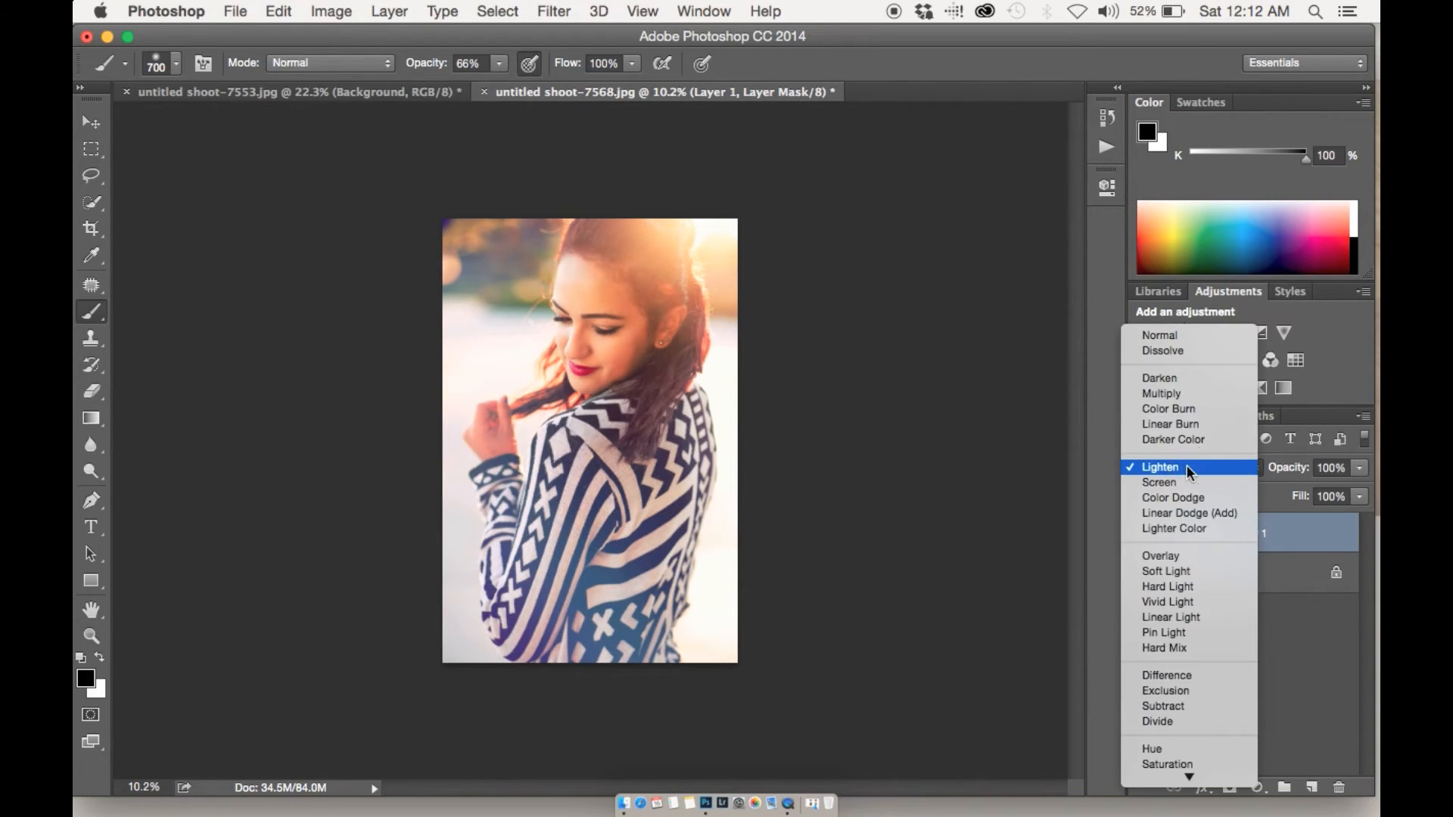
pyautogui.scroll(-1, 1161, 564)
pyautogui.click(1165, 534)
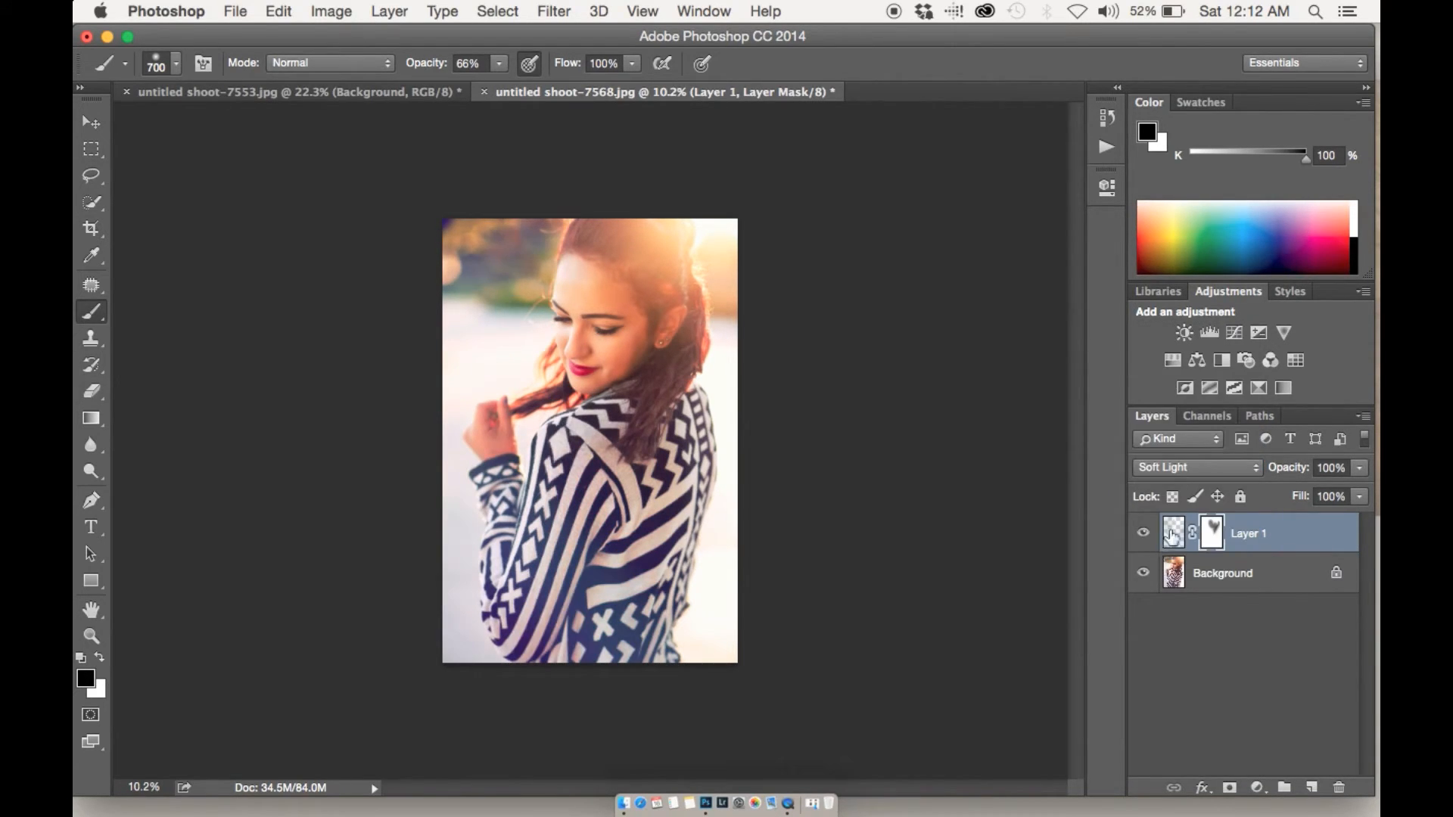
pyautogui.click(1219, 472)
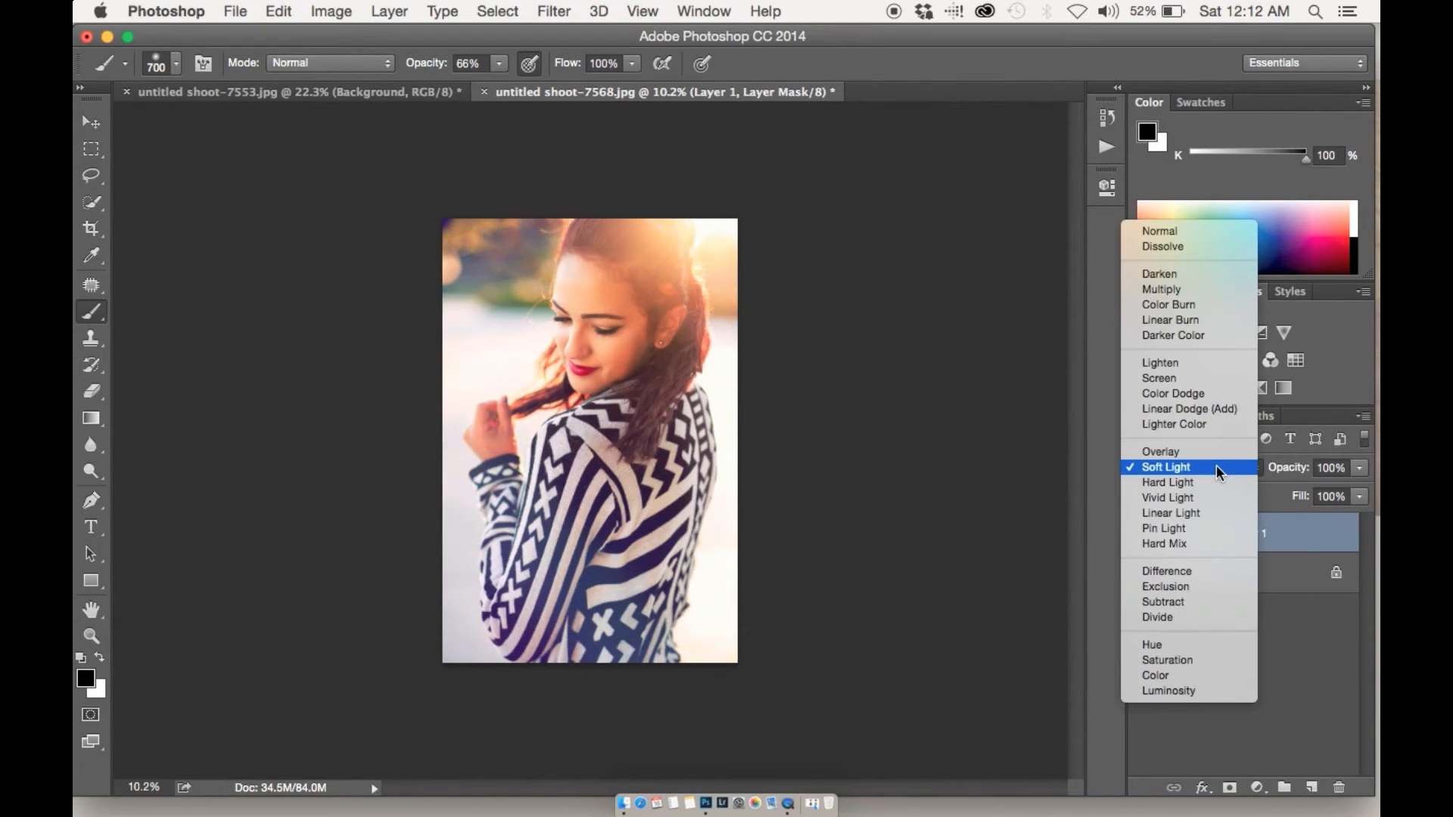
pyautogui.click(1219, 488)
pyautogui.click(1215, 470)
pyautogui.click(1216, 422)
pyautogui.click(1210, 467)
pyautogui.click(1206, 452)
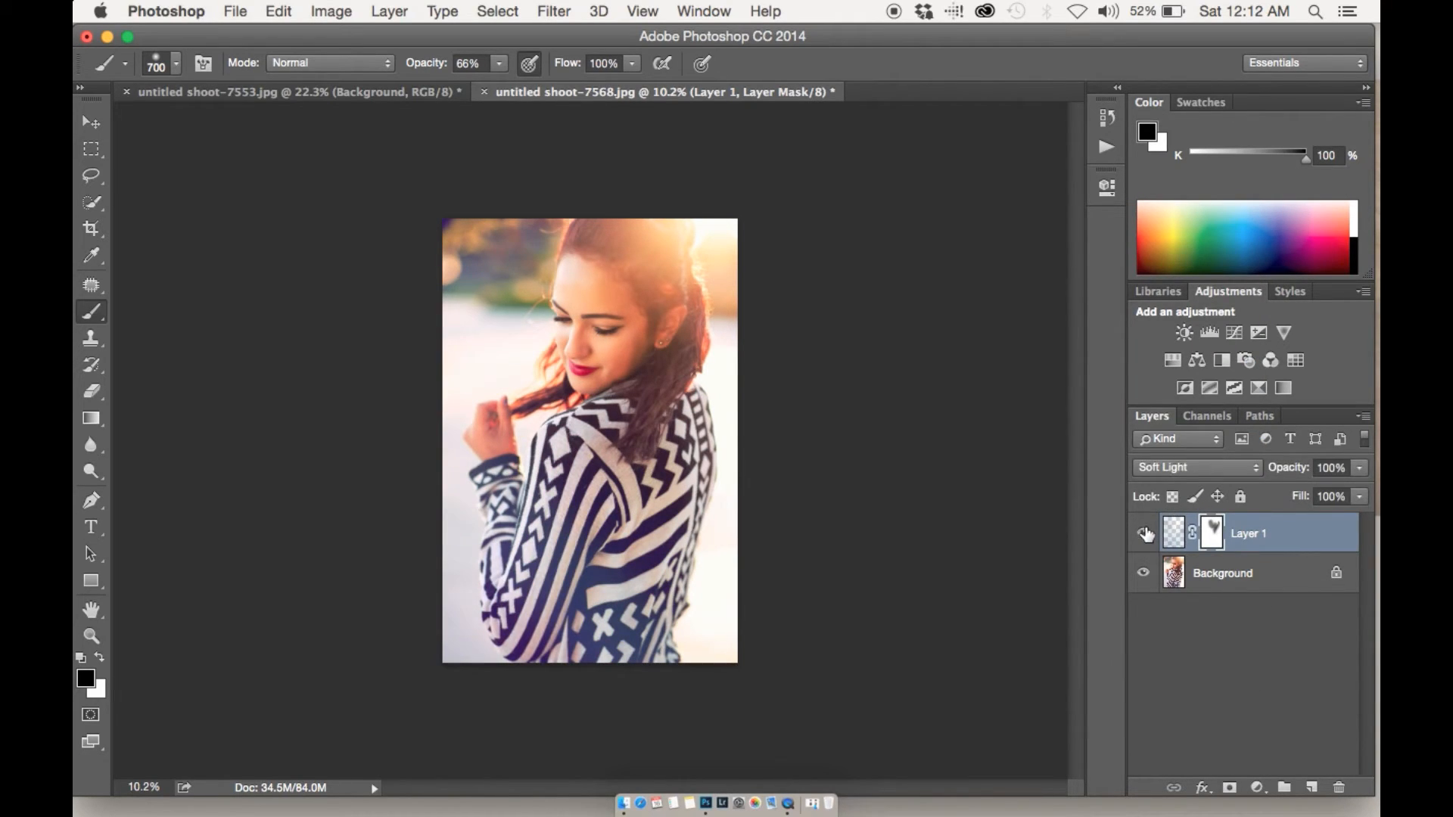
# Step: Set Layer 1's blending mode to Linear Dodge (Add) and compare the portrait with the layer hidden
pyautogui.click(1211, 477)
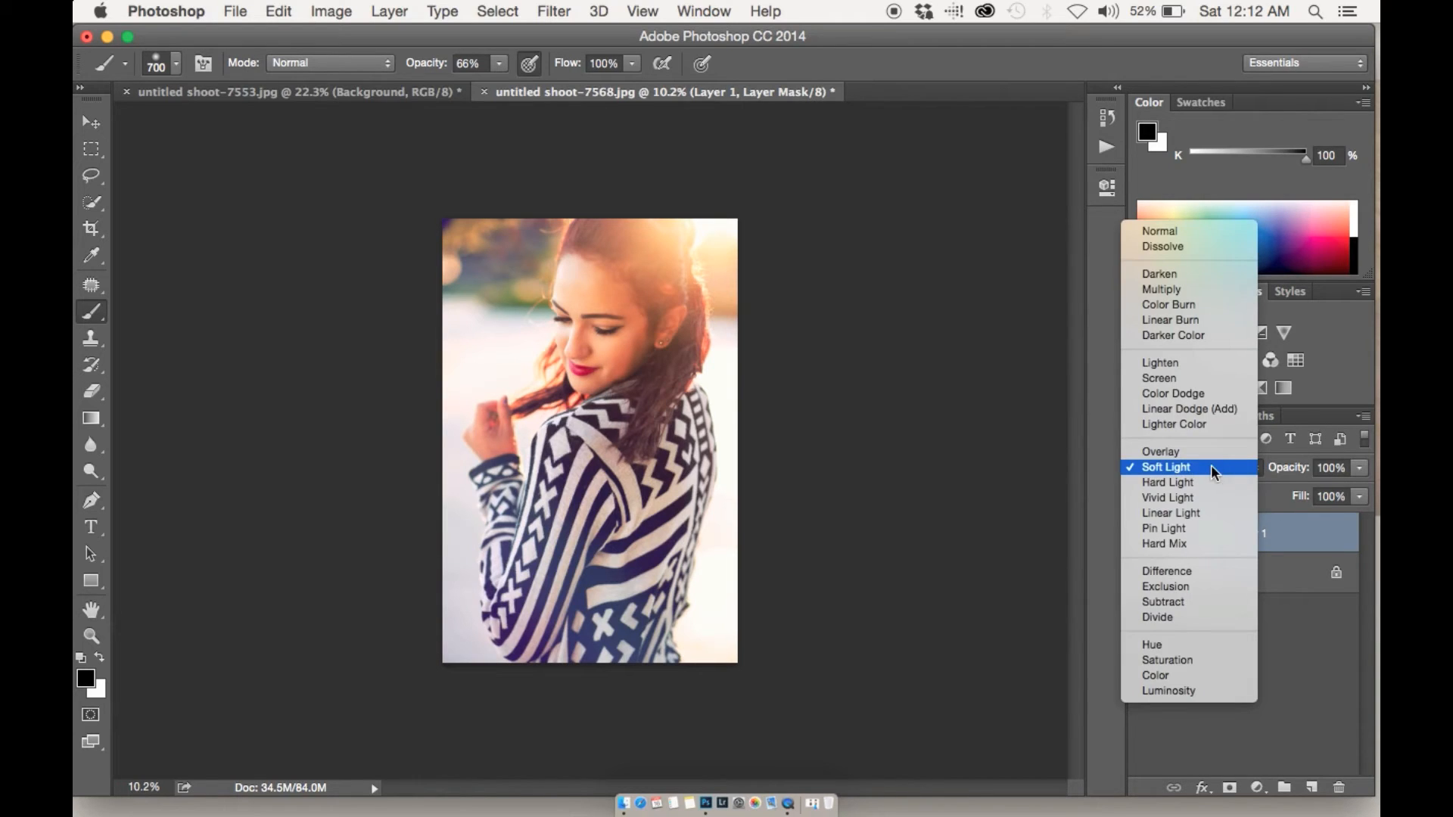
pyautogui.click(1218, 405)
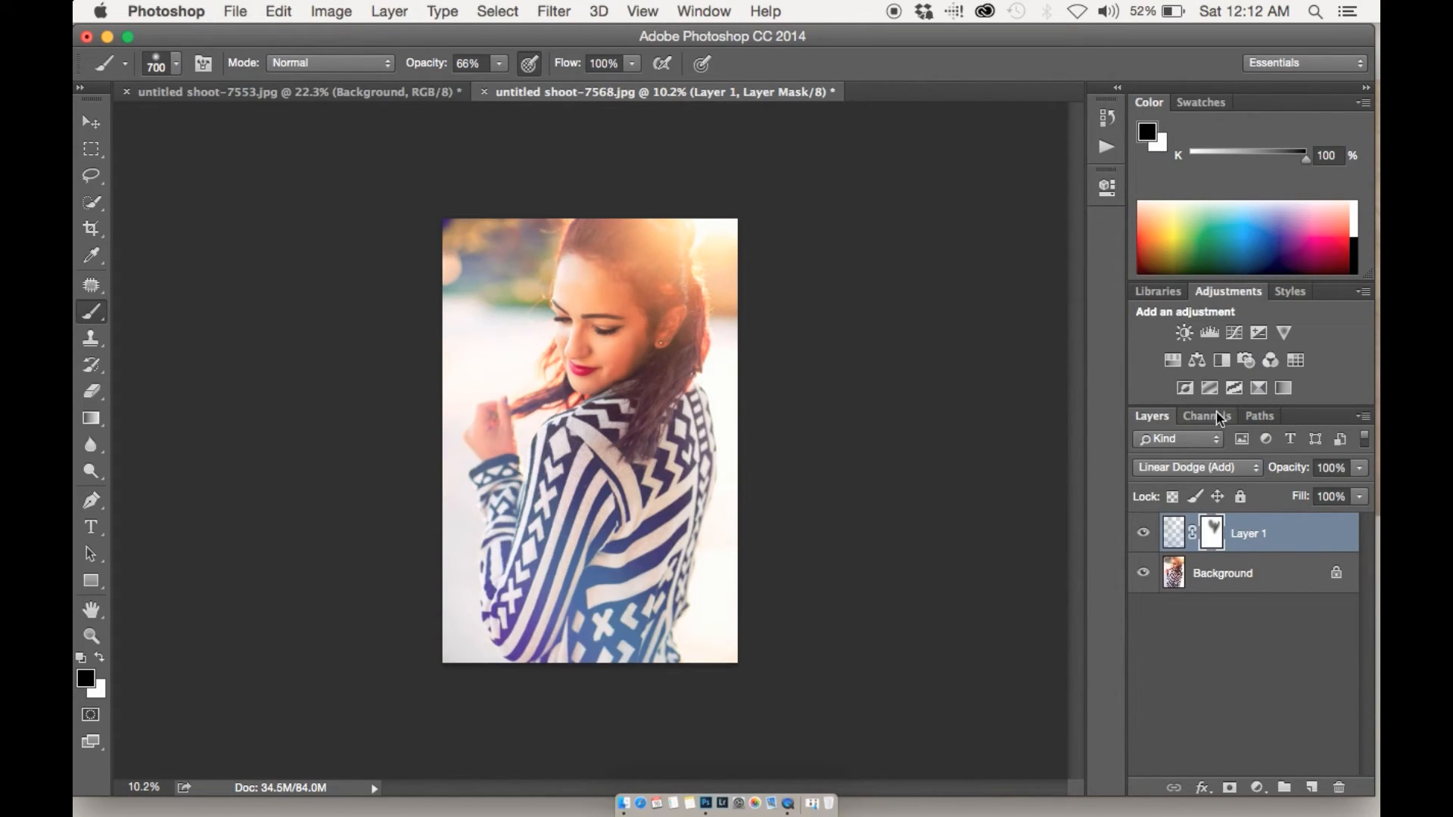
pyautogui.click(1144, 530)
pyautogui.click(1143, 533)
# Step: Try painting black on Layer 1's mask over the hair ends and raised hand with the brush enlarged to 1100
pyautogui.press(']')
pyautogui.press(']')
pyautogui.press(']')
pyautogui.press(']')
pyautogui.moveTo(530, 372)
pyautogui.mouseDown()
pyautogui.moveTo(439, 494)
pyautogui.moveTo(270, 645)
pyautogui.moveTo(276, 703)
pyautogui.moveTo(249, 724)
pyautogui.moveTo(264, 756)
pyautogui.mouseUp()
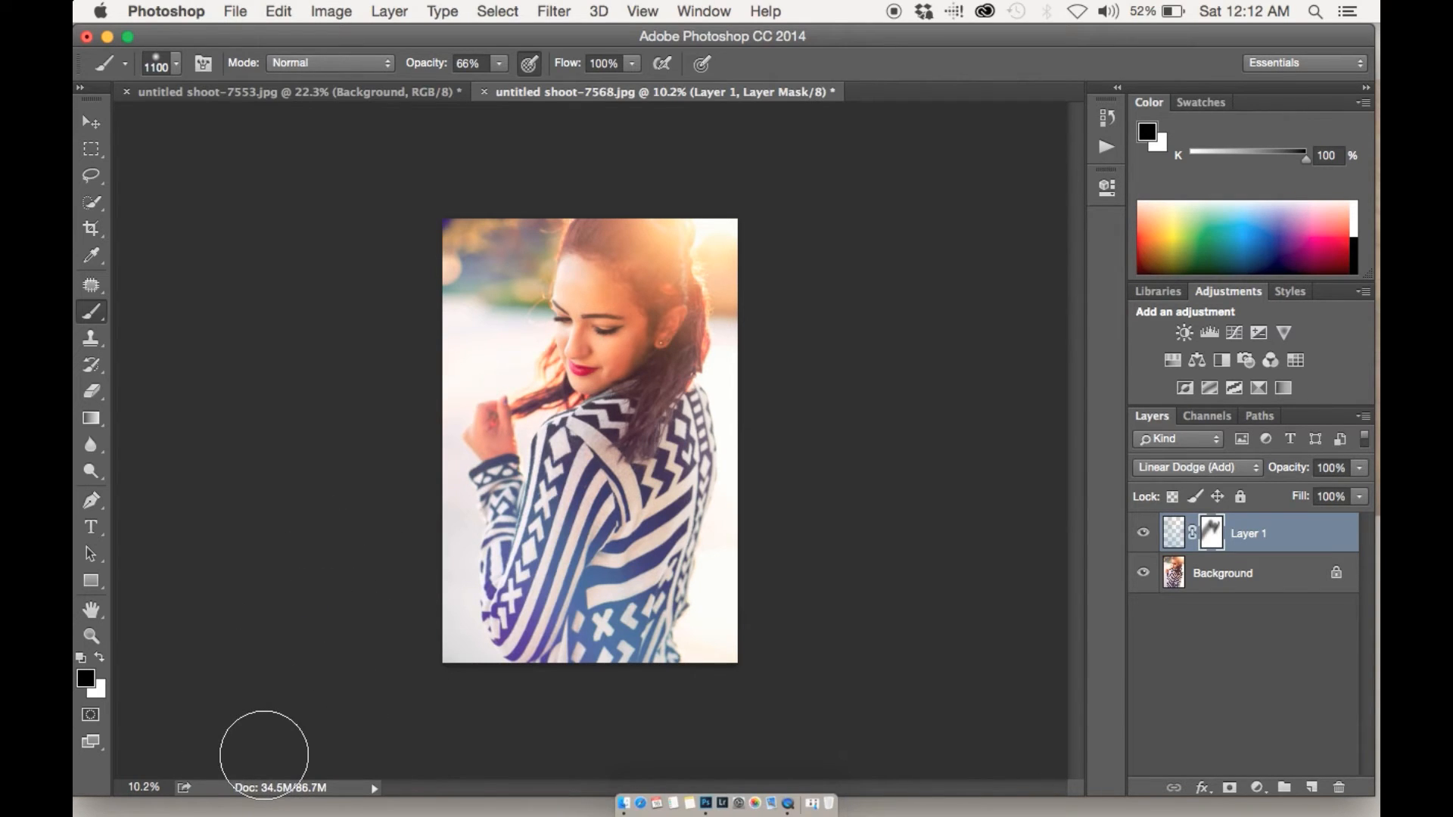
pyautogui.press('super+z')
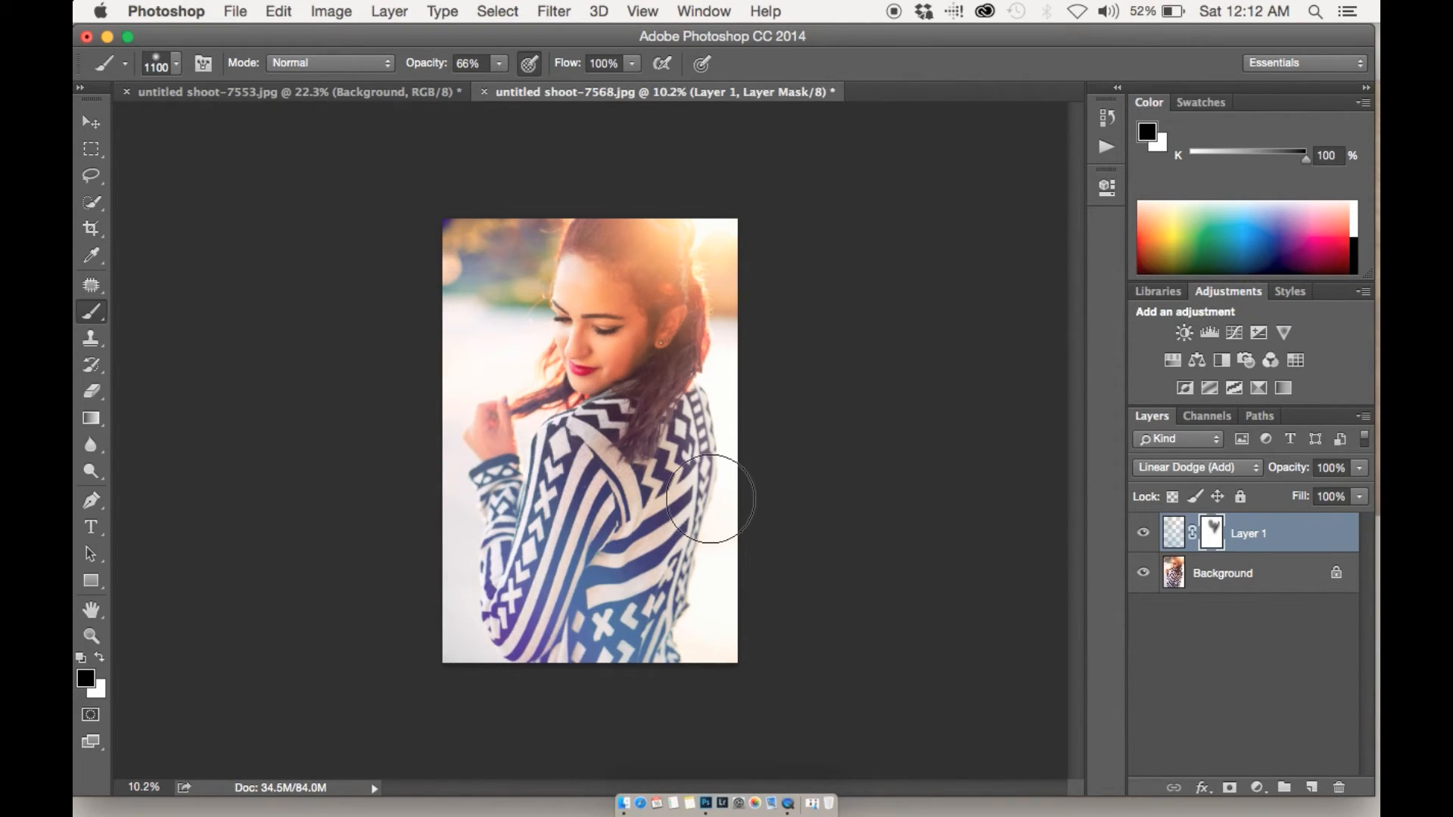
# Step: Reduce Layer 1's opacity to 82%, toggling the layer to compare the tint before and after the change
pyautogui.click(1143, 534)
pyautogui.click(1144, 534)
pyautogui.moveTo(1293, 463); pyautogui.dragTo(1074, 501)
pyautogui.click(1143, 533)
pyautogui.click(1150, 534)
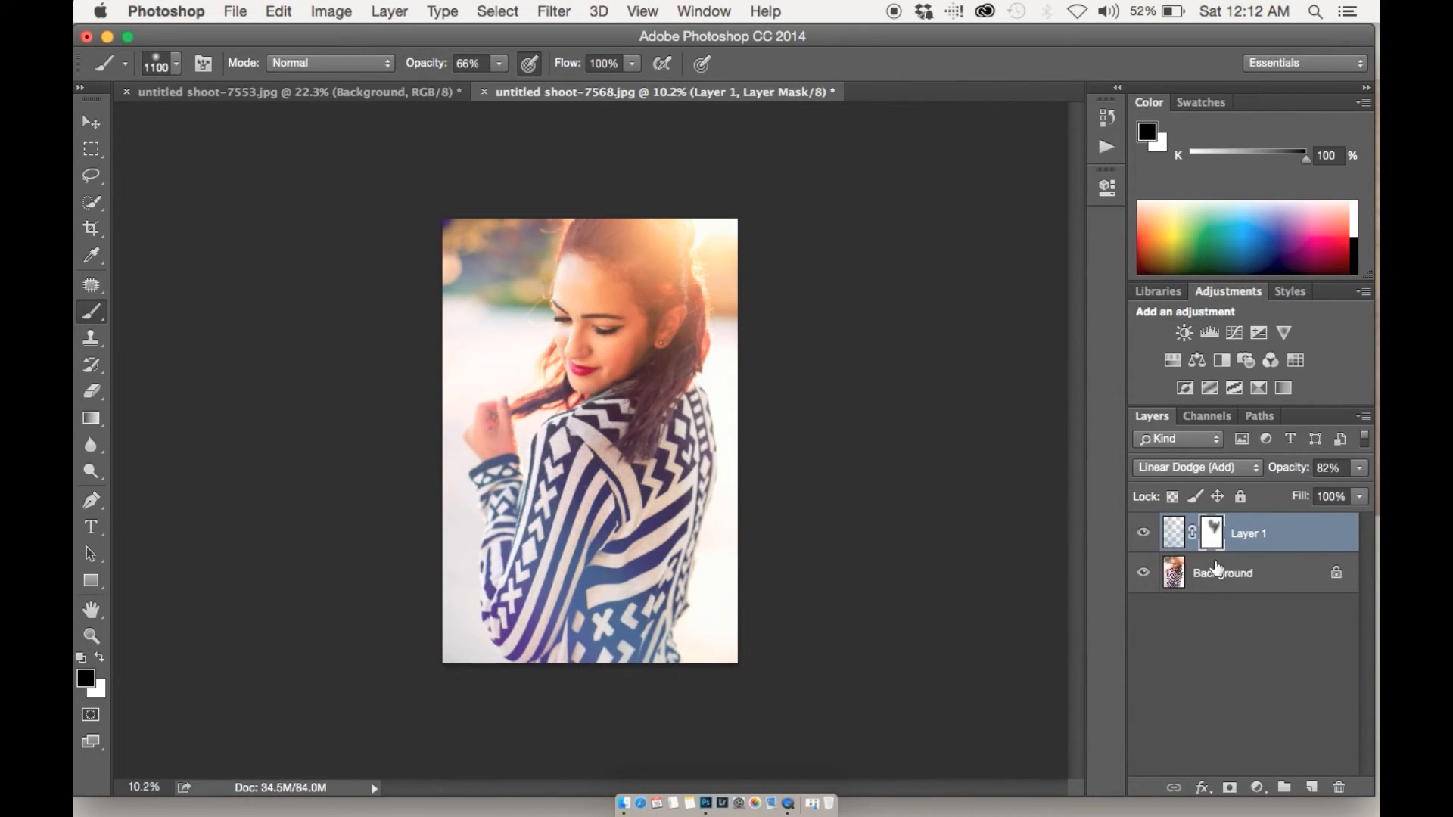
# Step: Save the tinted version as a new history snapshot and flatten the image into the Background layer
pyautogui.click(1107, 118)
pyautogui.scroll(2, 1018, 738)
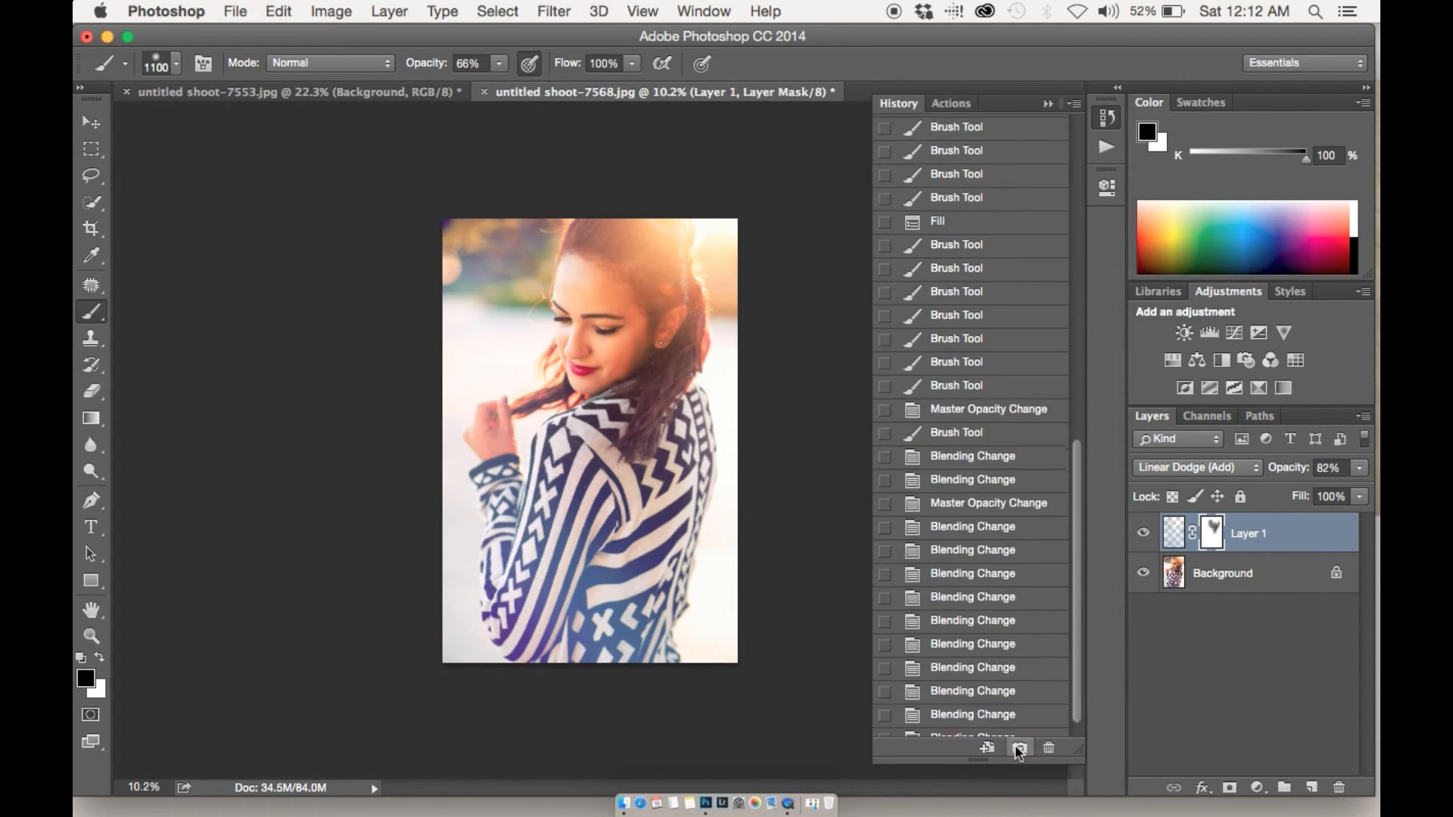
pyautogui.rightClick(1264, 579)
pyautogui.click(1174, 722)
# Step: Compare the original untitled shoot-7568.jpg state with Snapshot 4 in the history and restore Snapshot 4
pyautogui.scroll(15, 1016, 430)
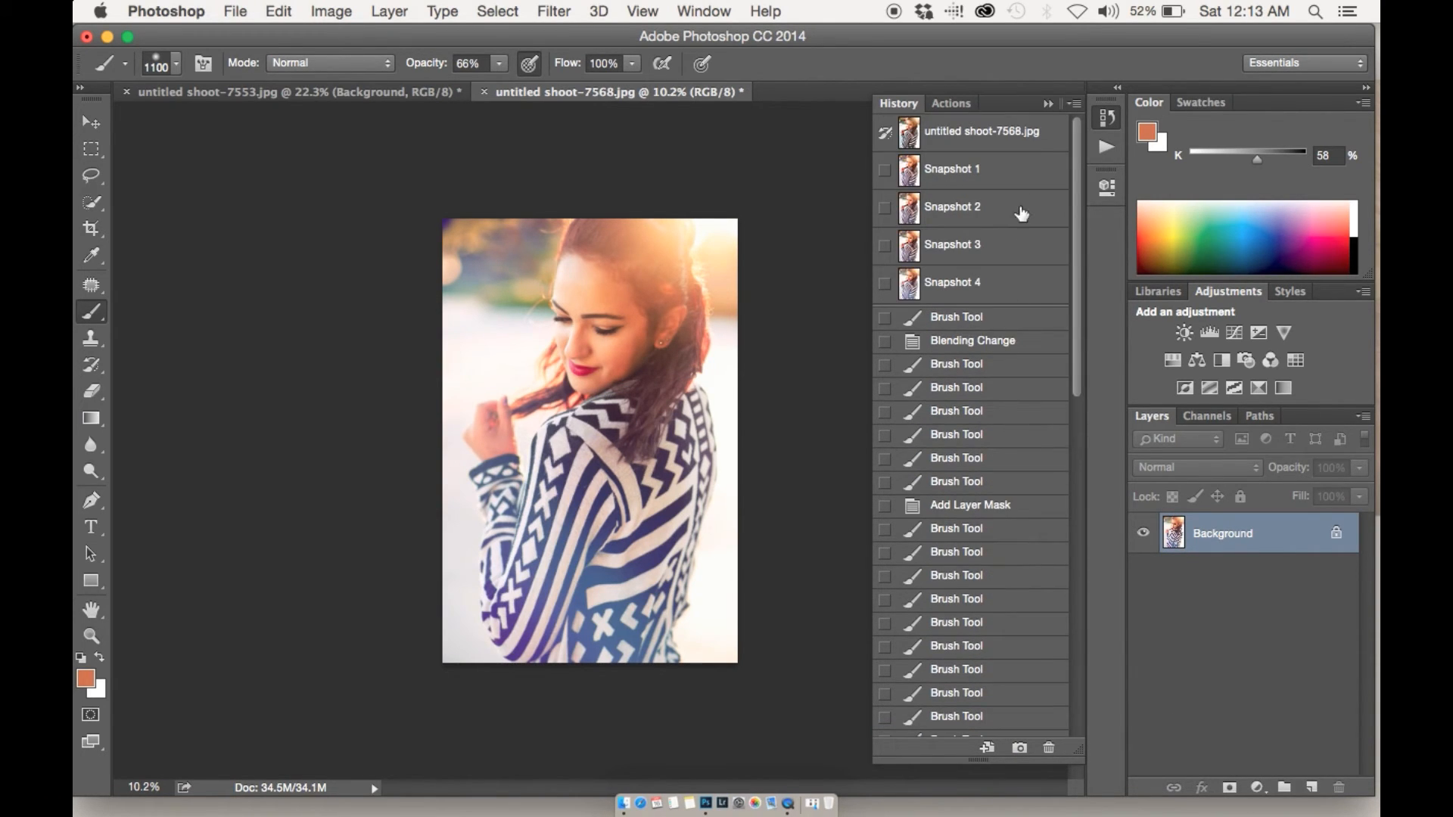
pyautogui.click(1026, 133)
pyautogui.click(1005, 282)
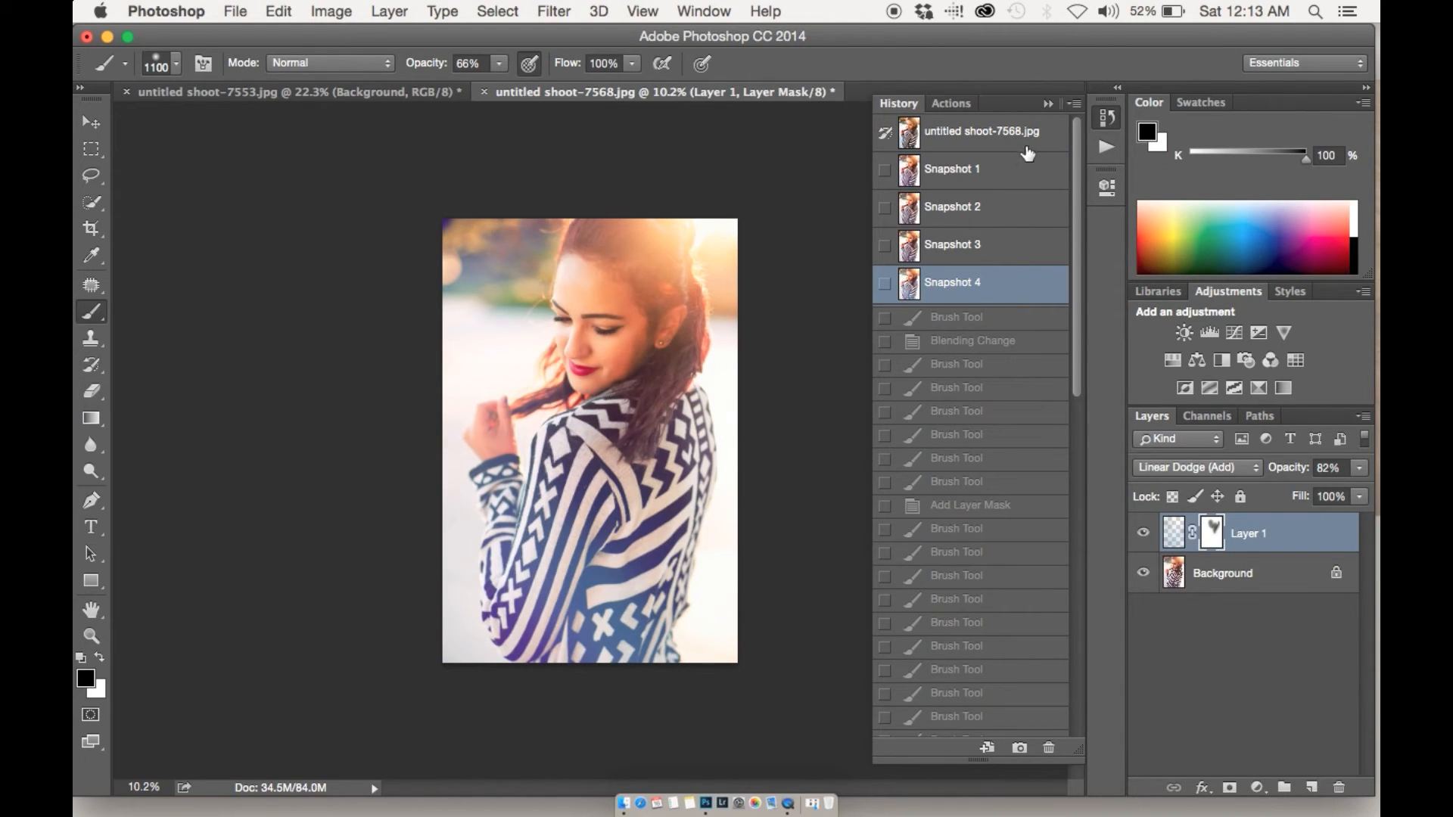
pyautogui.click(1027, 135)
pyautogui.click(1012, 286)
pyautogui.click(1048, 104)
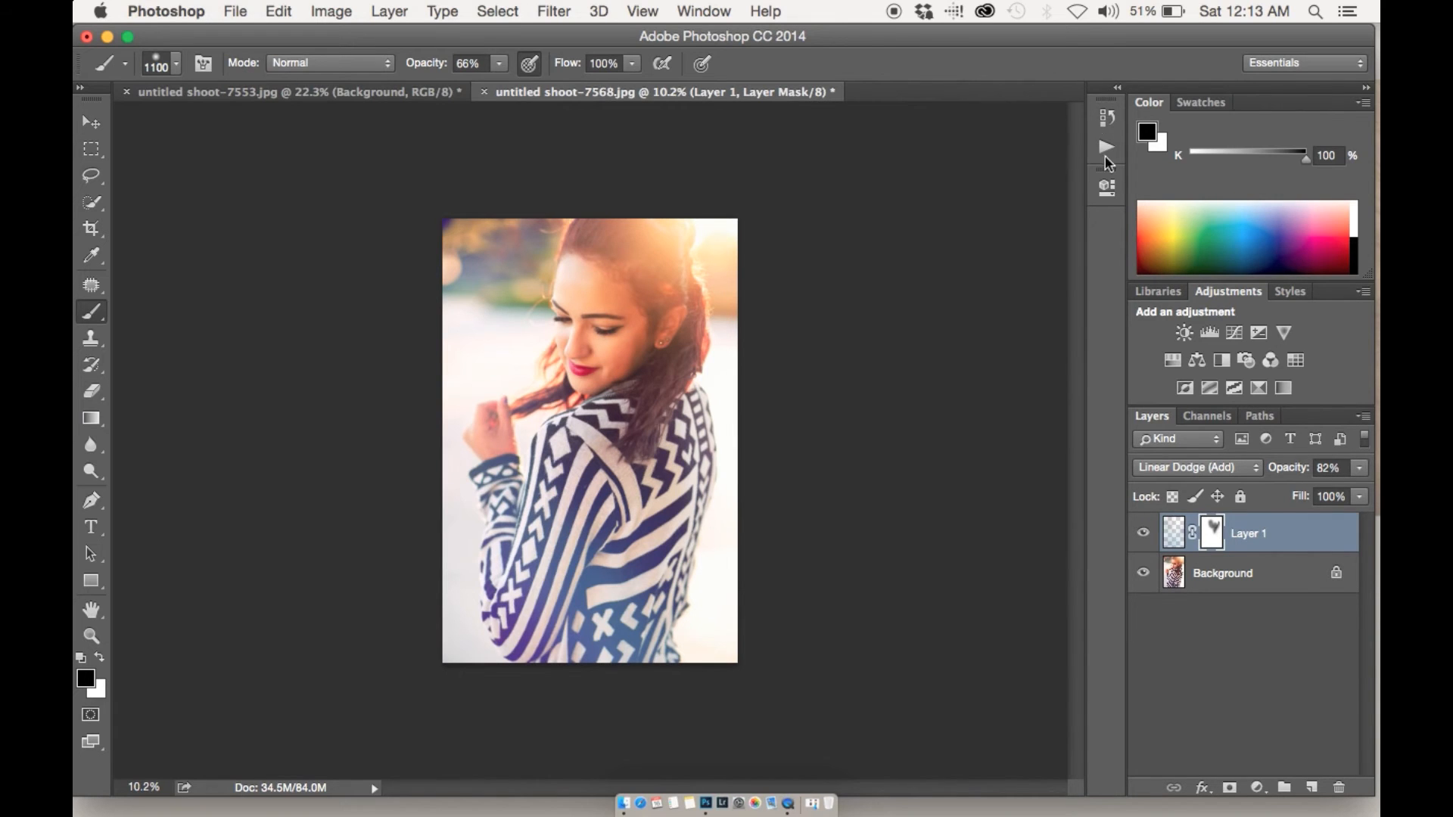
# Step: Add a Vibrance adjustment layer above Layer 1 and raise its Vibrance close to the maximum
pyautogui.click(1285, 333)
pyautogui.press('super+equal')
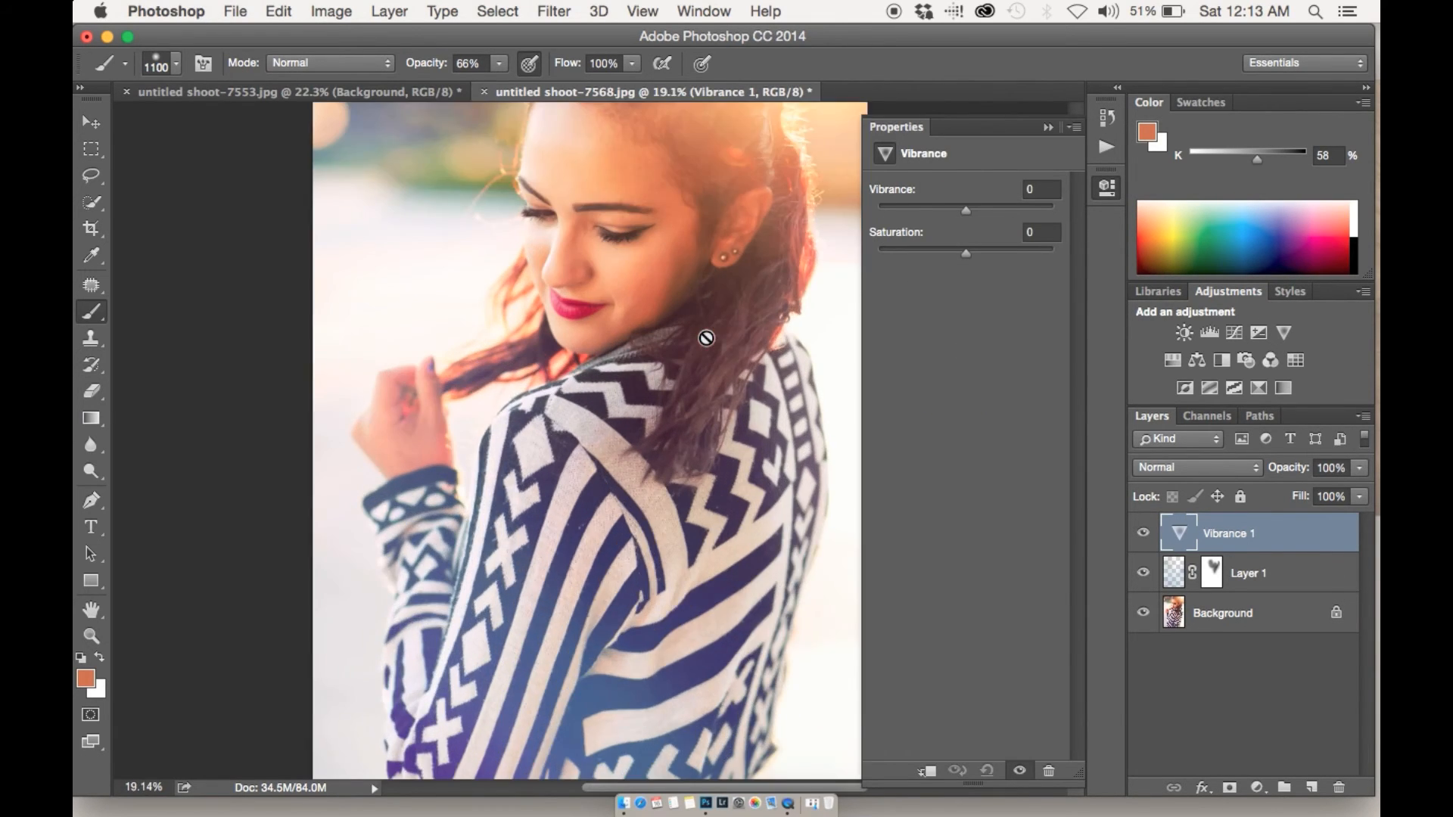
pyautogui.scroll(5, 706, 338)
pyautogui.scroll(8, 706, 338)
pyautogui.moveTo(966, 209); pyautogui.dragTo(1046, 211)
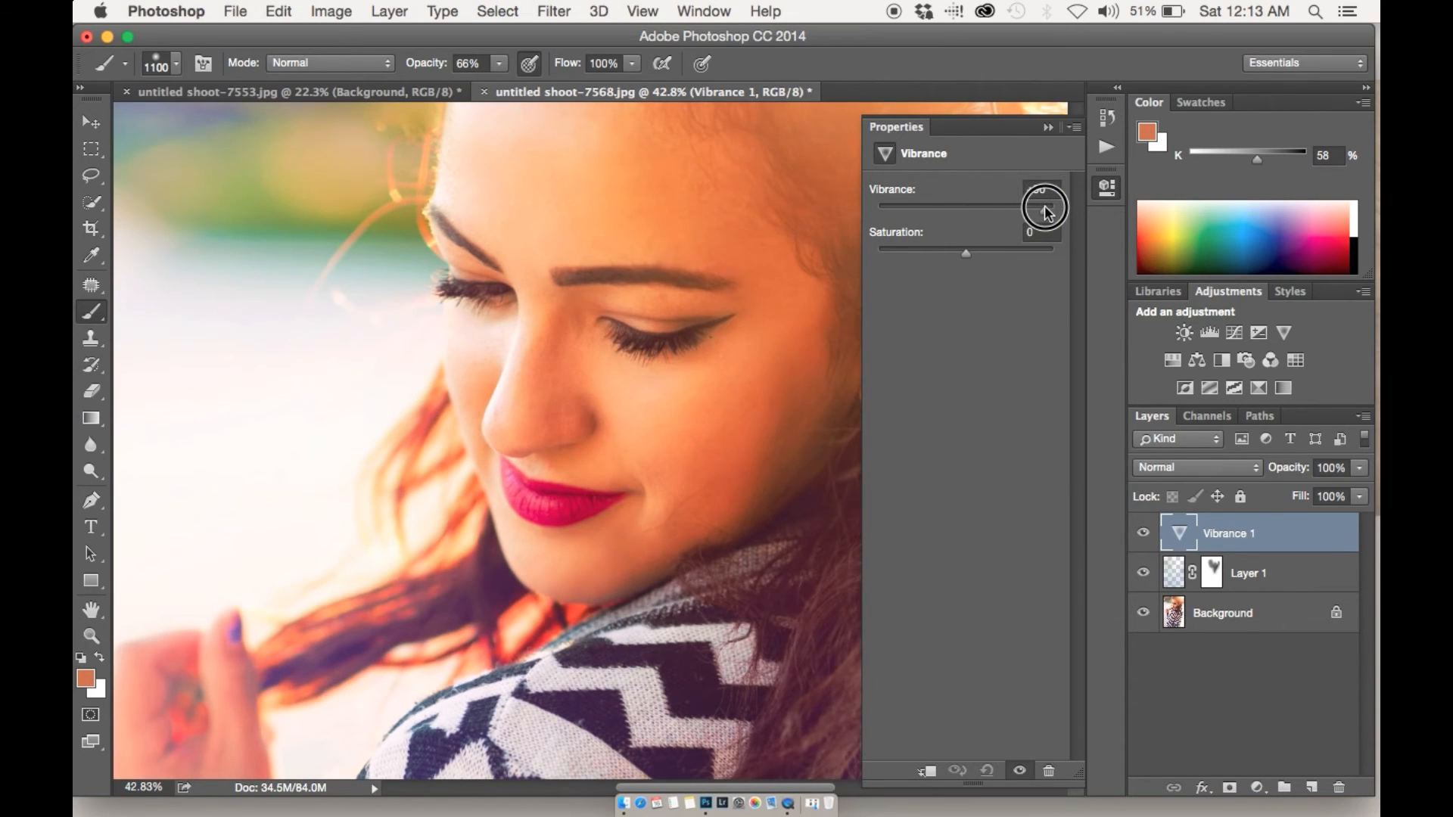
pyautogui.click(1050, 126)
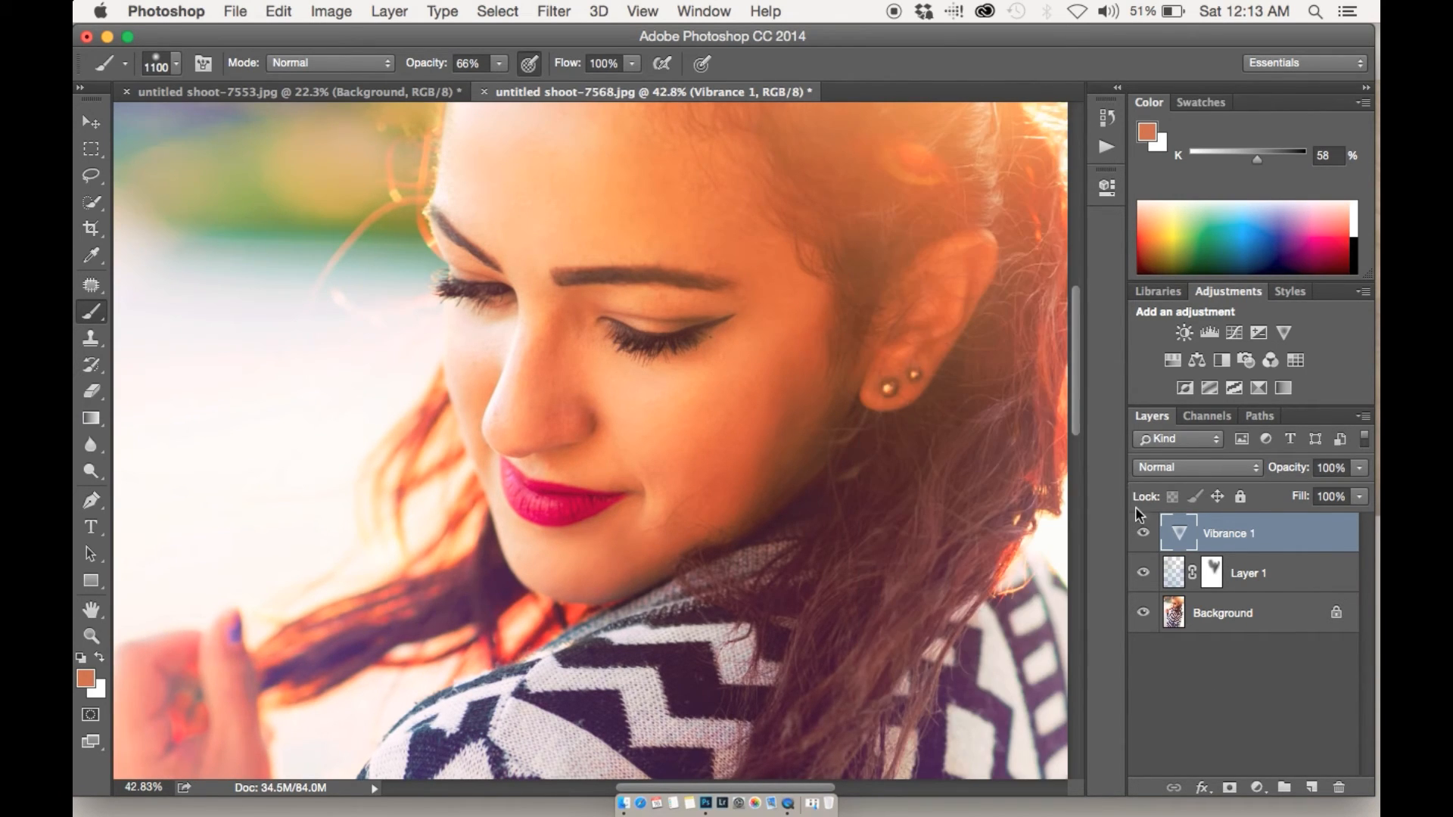
# Step: Add a layer mask to the Vibrance 1 layer and invert it to black
pyautogui.click(1230, 788)
pyautogui.press('d')
pyautogui.press('super+i')
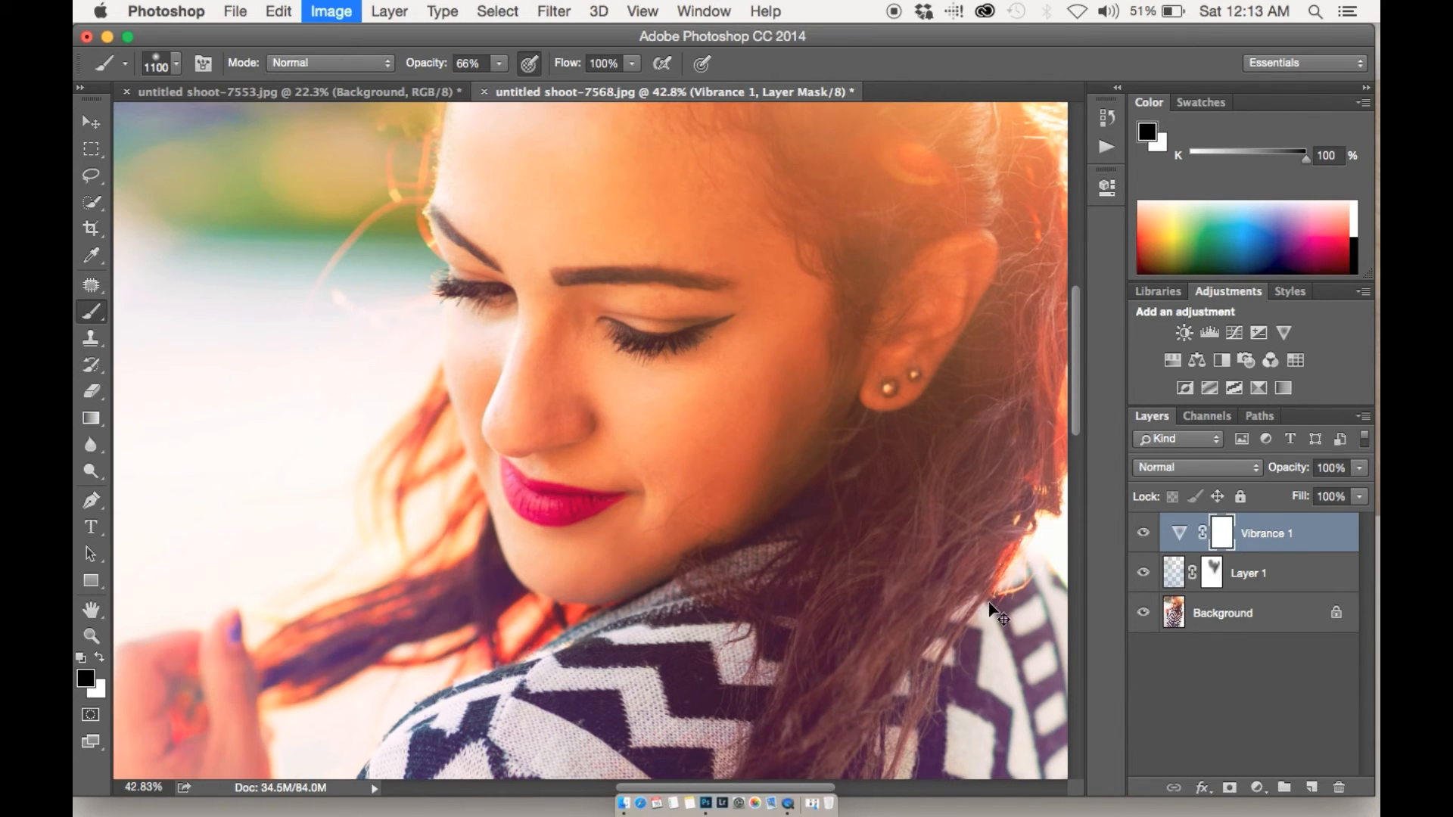
# Step: Paint white on the Vibrance 1 mask over the lips with a size 60 brush at 66% opacity
pyautogui.press('[')
pyautogui.press('[')
pyautogui.press('[')
pyautogui.press('[')
pyautogui.press('[')
pyautogui.press('[')
pyautogui.press('[')
pyautogui.press('[')
pyautogui.press('[')
pyautogui.press('[')
pyautogui.press('[')
pyautogui.press('[')
pyautogui.press('[')
pyautogui.press('[')
pyautogui.press('[')
pyautogui.press('[')
pyautogui.press('[')
pyautogui.press('[')
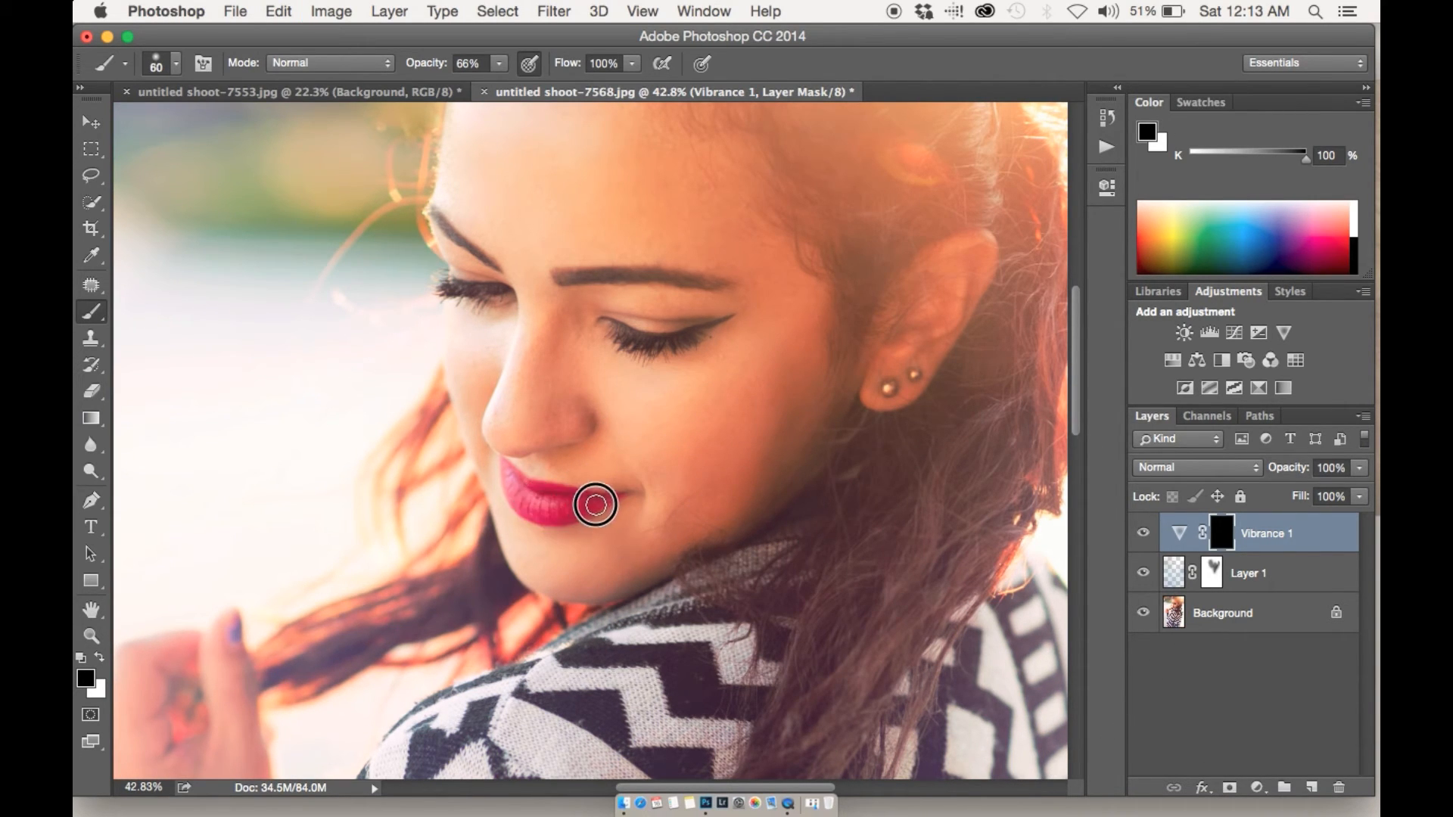
pyautogui.press('x')
pyautogui.moveTo(527, 487)
pyautogui.mouseDown()
pyautogui.moveTo(591, 500)
pyautogui.moveTo(533, 509)
pyautogui.moveTo(517, 494)
pyautogui.moveTo(591, 499)
pyautogui.moveTo(520, 483)
pyautogui.mouseUp()
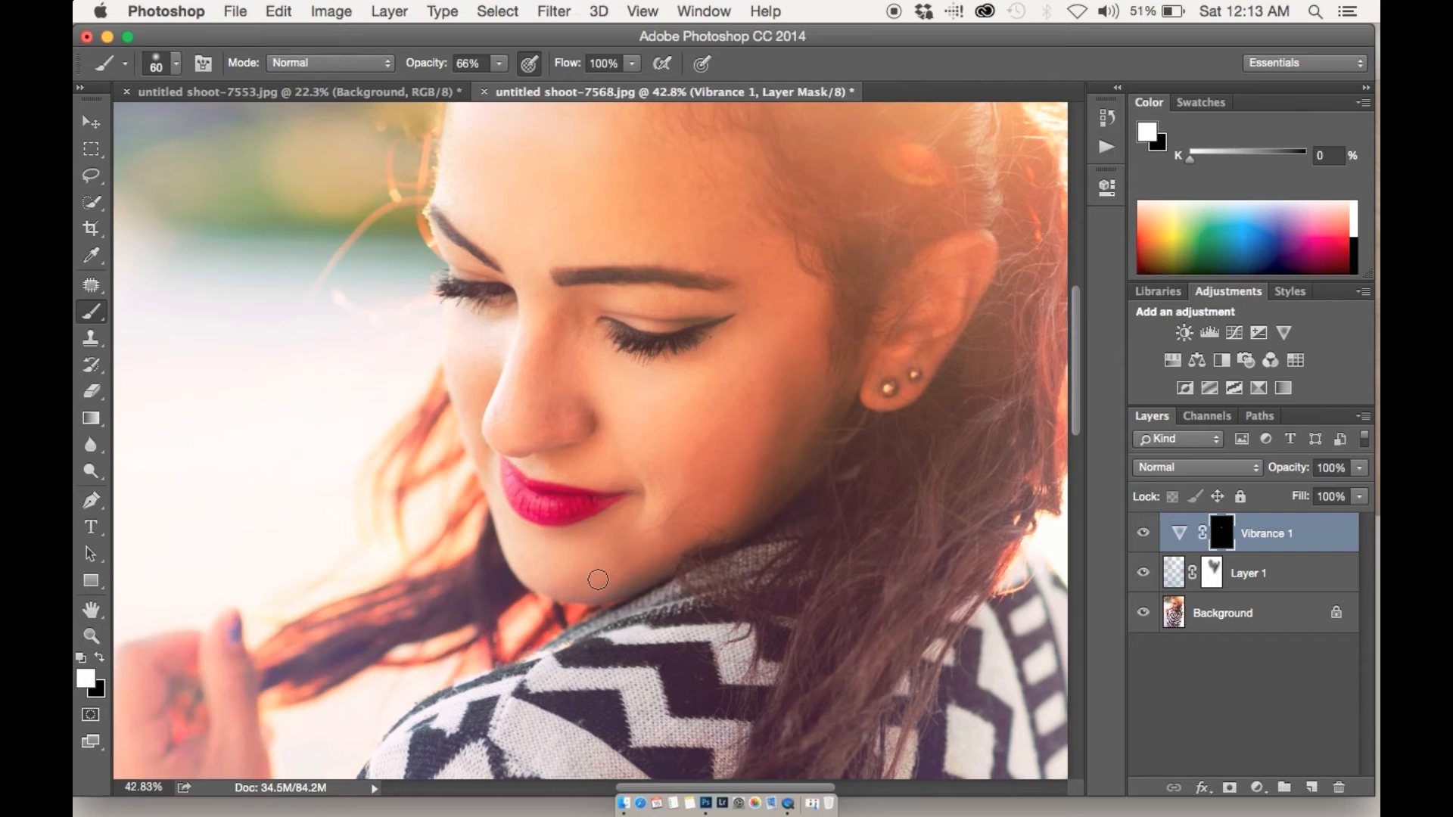
# Step: Toggle the Vibrance 1 layer off and on to compare the lip color
pyautogui.scroll(-5, 520, 483)
pyautogui.click(1146, 534)
pyautogui.click(1146, 535)
pyautogui.scroll(-2, 806, 535)
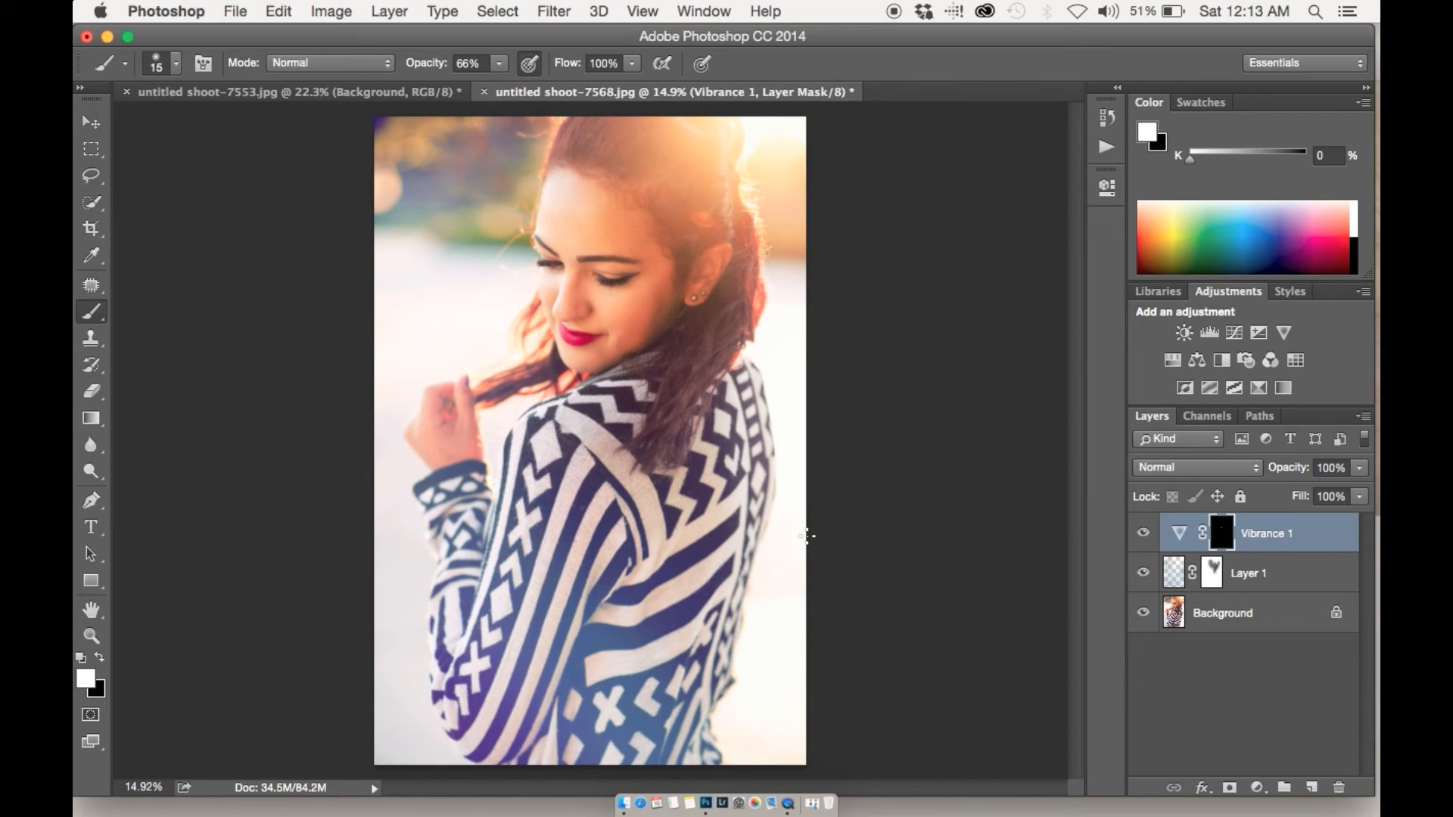
# Step: Paint white on the Vibrance 1 mask over the background and sweater with the brush enlarged to 1400
pyautogui.press(']')
pyautogui.press(']')
pyautogui.press(']')
pyautogui.press(']')
pyautogui.press(']')
pyautogui.press(']')
pyautogui.press(']')
pyautogui.press(']')
pyautogui.press(']')
pyautogui.press(']')
pyautogui.press(']')
pyautogui.press(']')
pyautogui.press(']')
pyautogui.press(']')
pyautogui.press(']')
pyautogui.press(']')
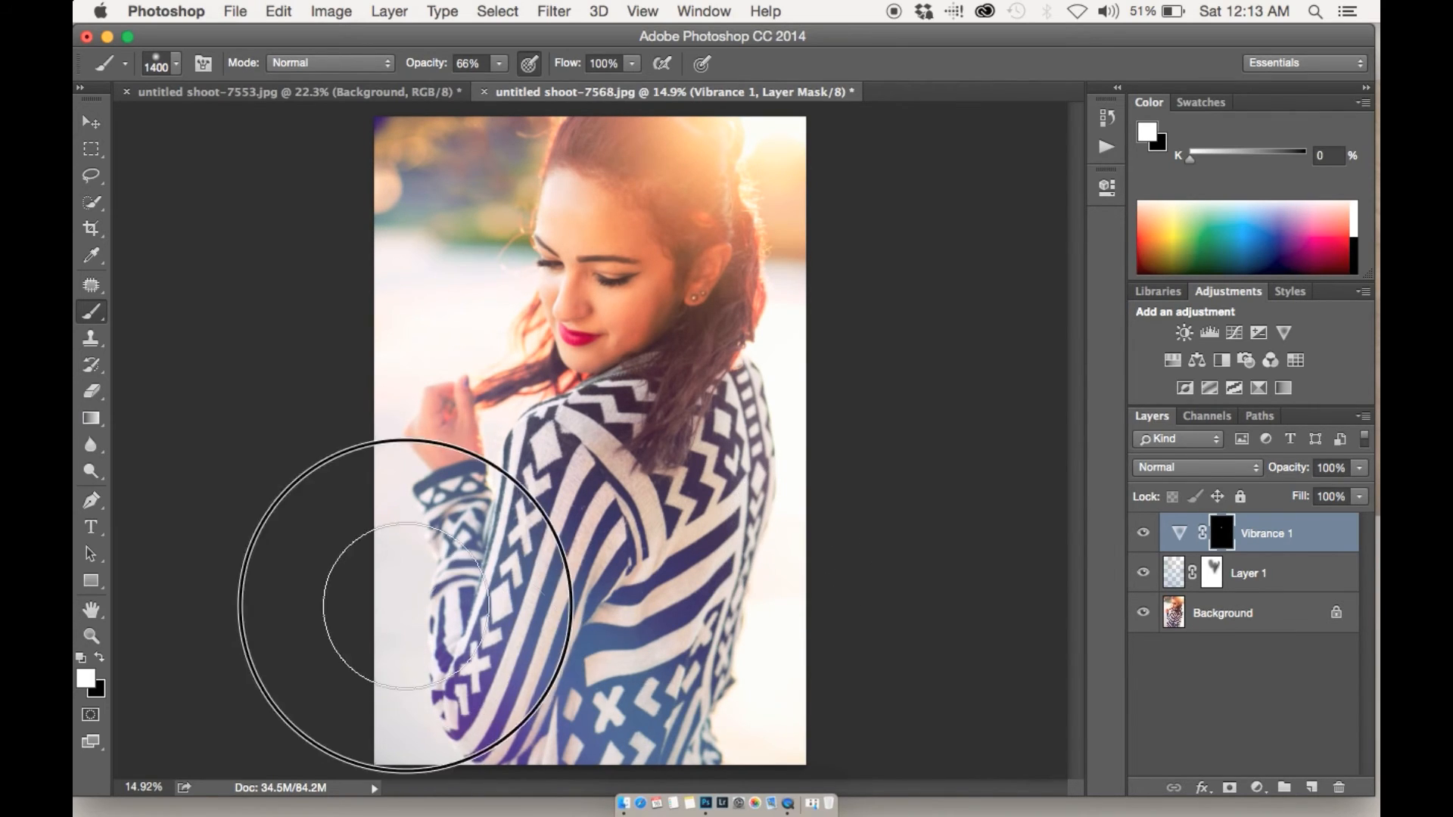
pyautogui.press('super+z')
pyautogui.moveTo(807, 335)
pyautogui.mouseDown()
pyautogui.moveTo(830, 80)
pyautogui.moveTo(658, 35)
pyautogui.moveTo(423, 225)
pyautogui.moveTo(406, 264)
pyautogui.mouseUp()
pyautogui.moveTo(429, 575)
pyautogui.mouseDown()
pyautogui.moveTo(429, 604)
pyautogui.moveTo(648, 755)
pyautogui.moveTo(562, 541)
pyautogui.moveTo(693, 563)
pyautogui.moveTo(744, 444)
pyautogui.moveTo(866, 372)
pyautogui.mouseUp()
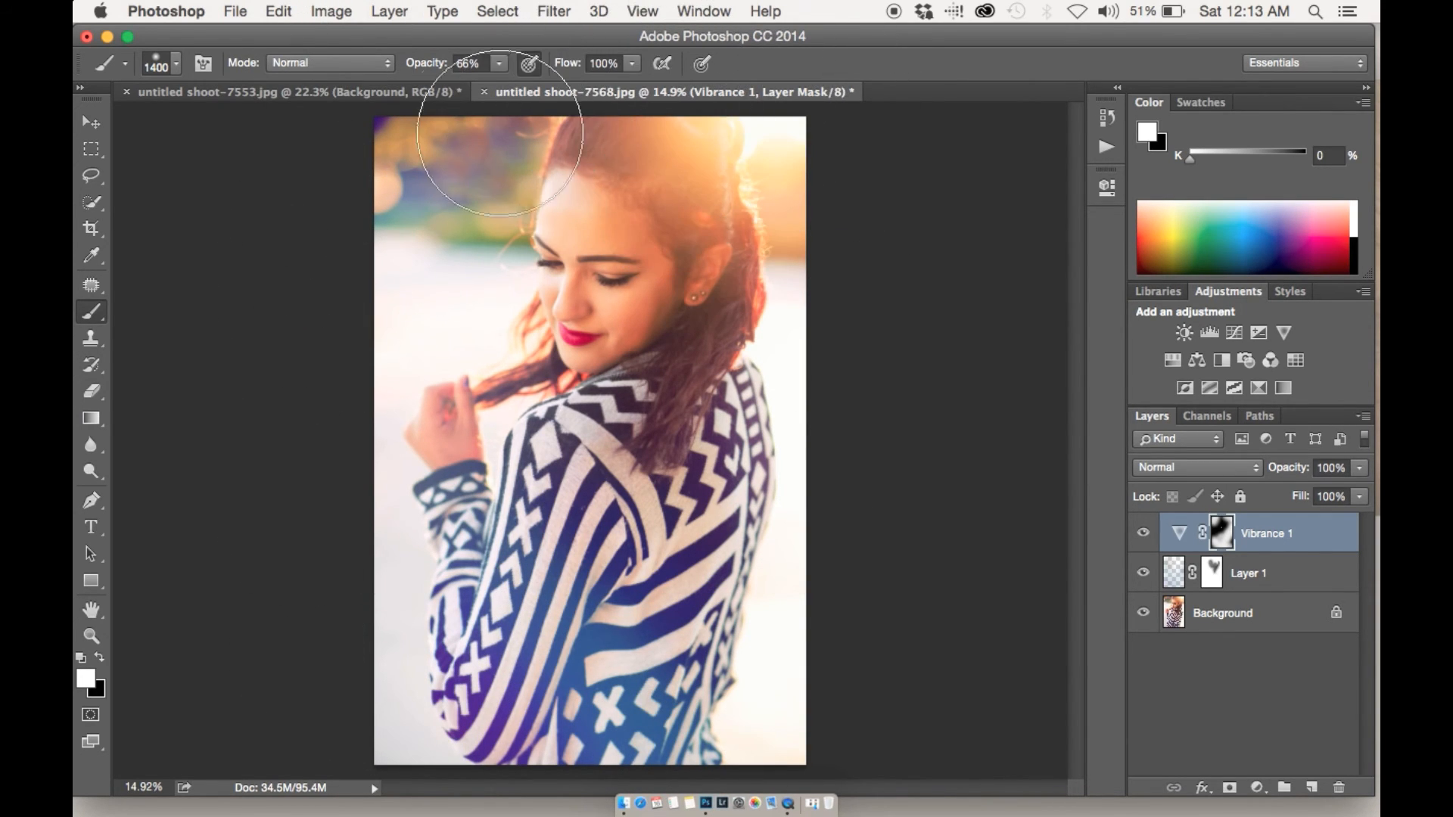
pyautogui.press('x')
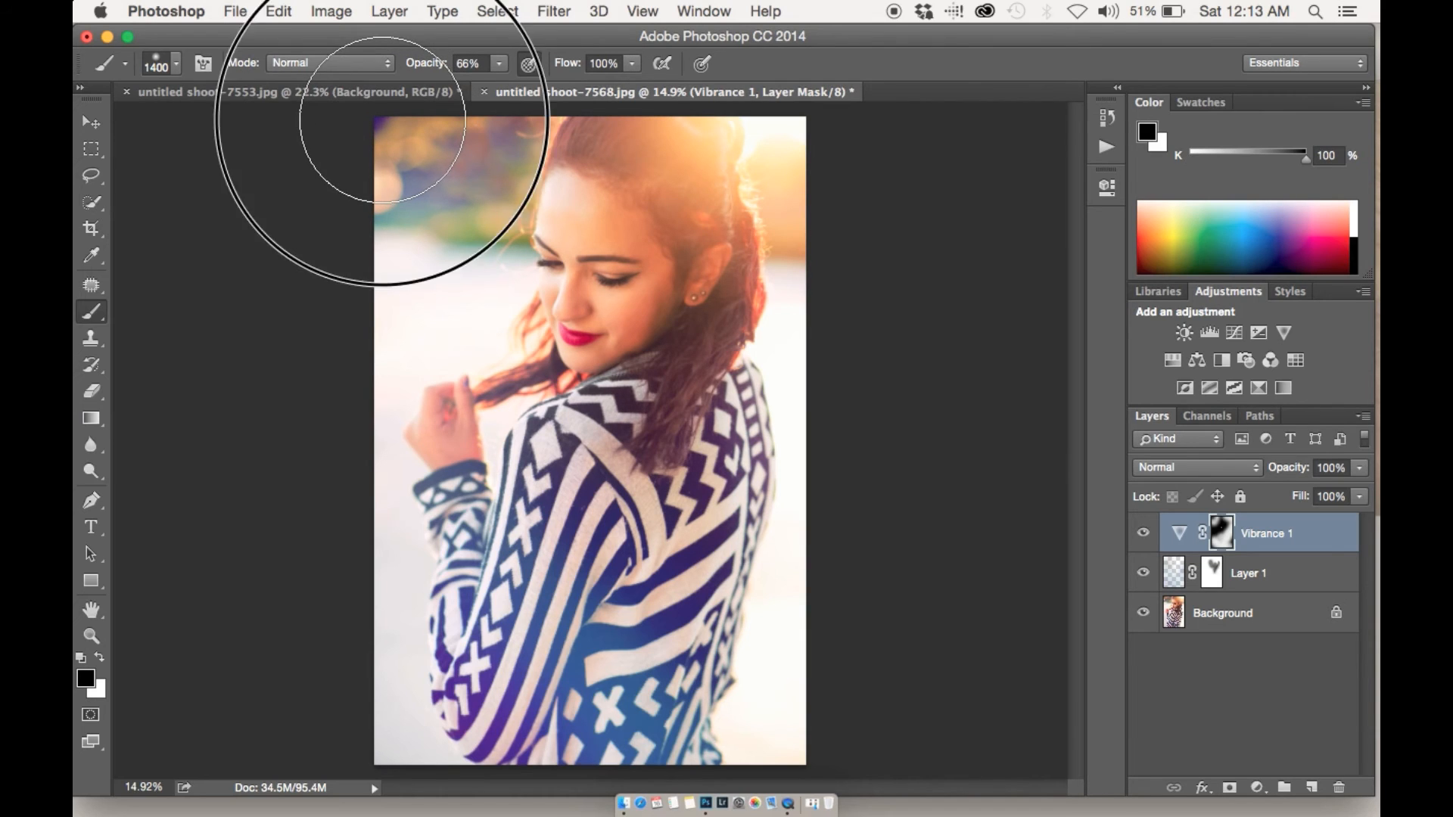
# Step: Toggle the Vibrance 1 layer's visibility repeatedly to compare the colors across the whole portrait
pyautogui.click(1143, 535)
pyautogui.click(1143, 535)
pyautogui.click(1143, 536)
pyautogui.click(1143, 535)
pyautogui.click(1143, 535)
pyautogui.click(1143, 535)
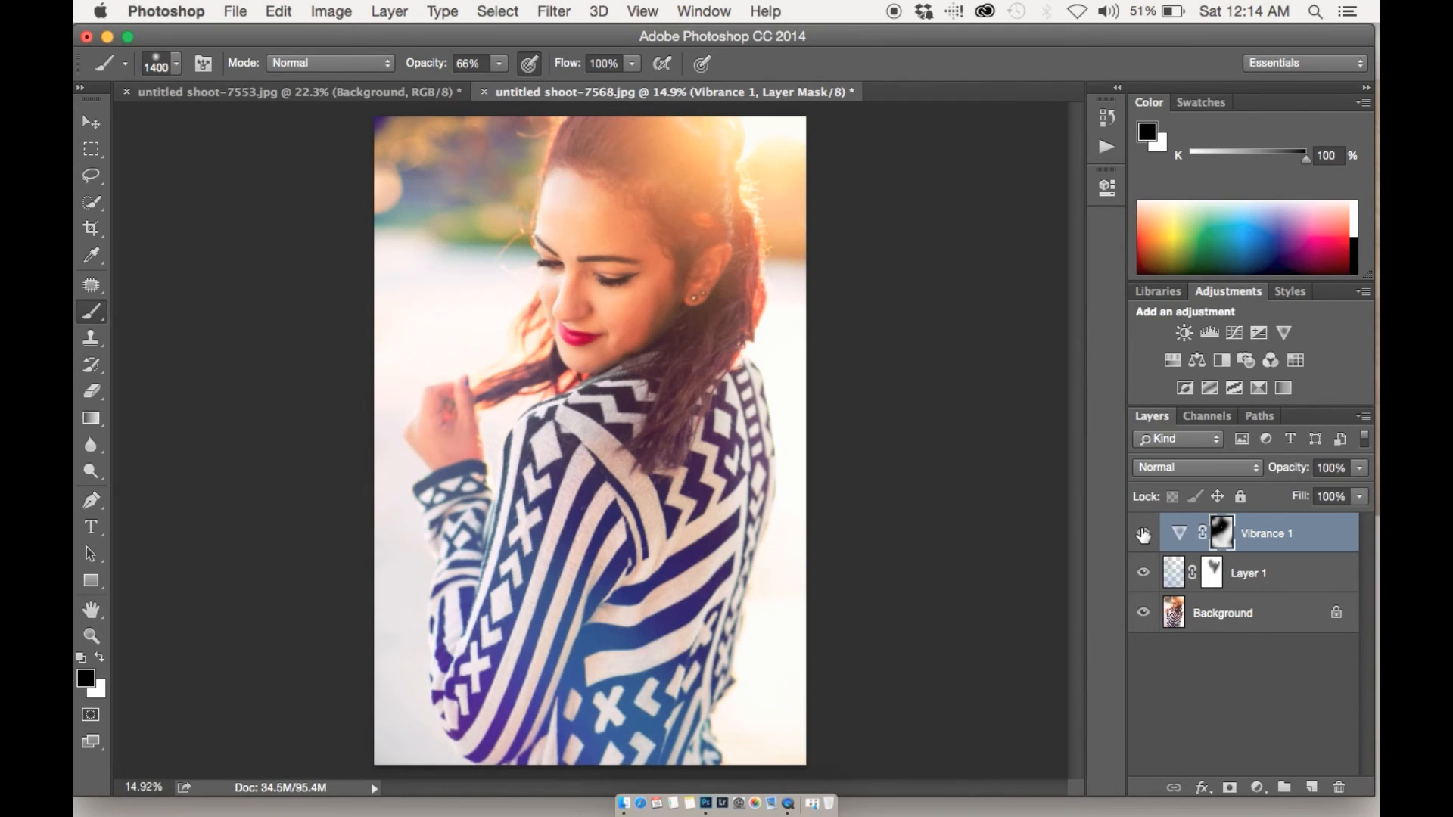
# Step: Flatten the image into the Background layer and save the result as a new history snapshot
pyautogui.rightClick(1239, 615)
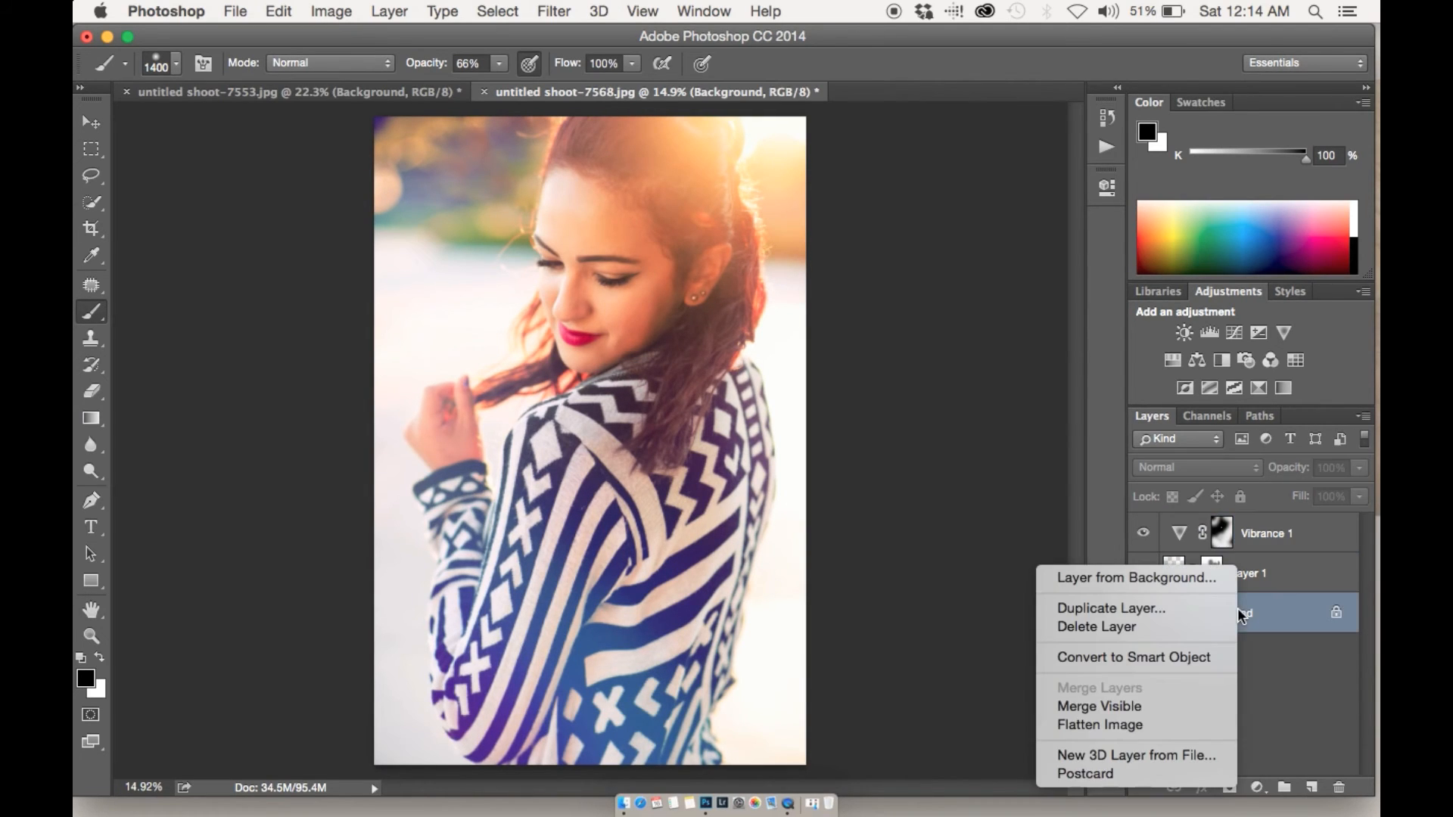
pyautogui.click(1166, 724)
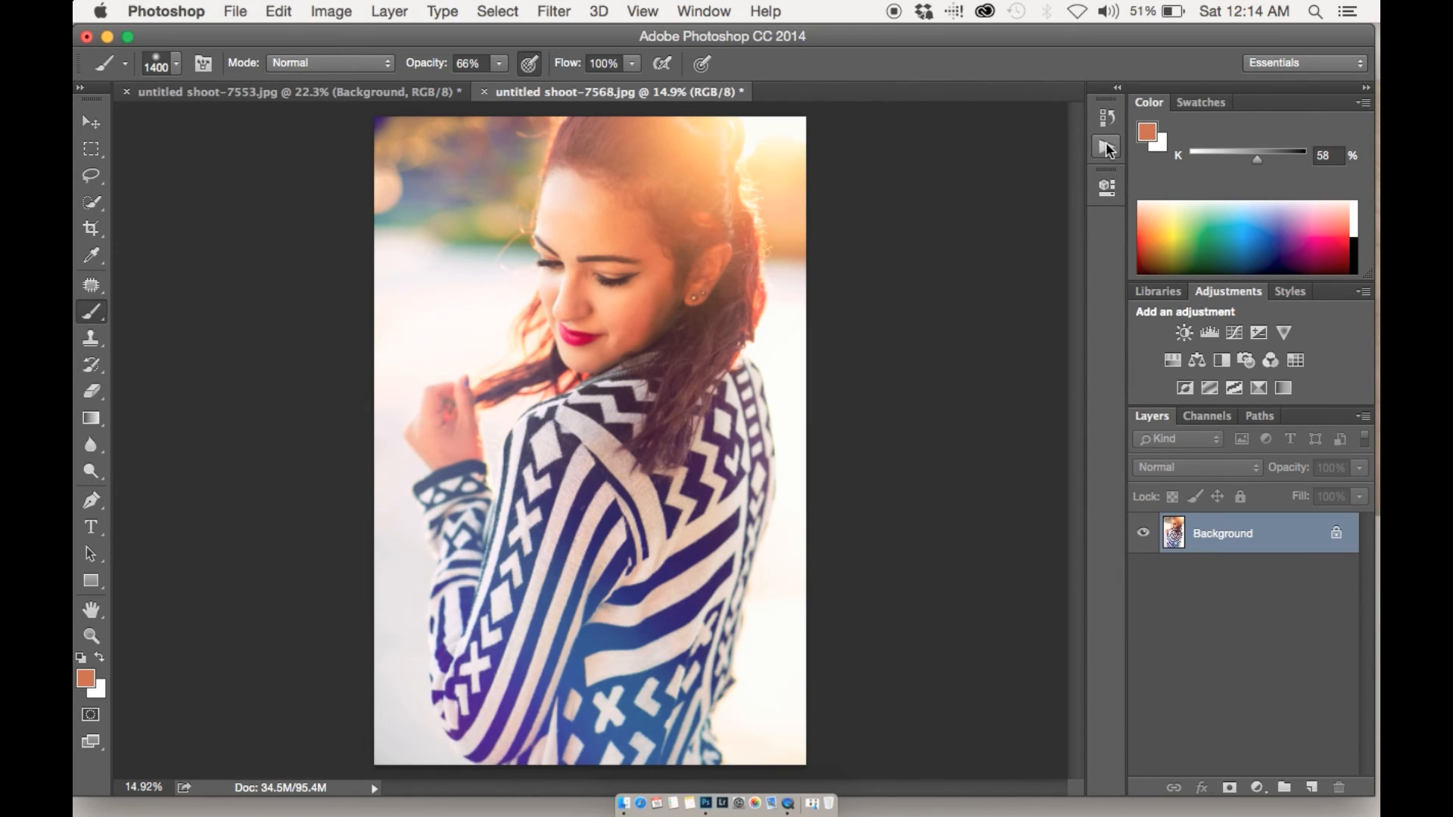
pyautogui.click(1107, 146)
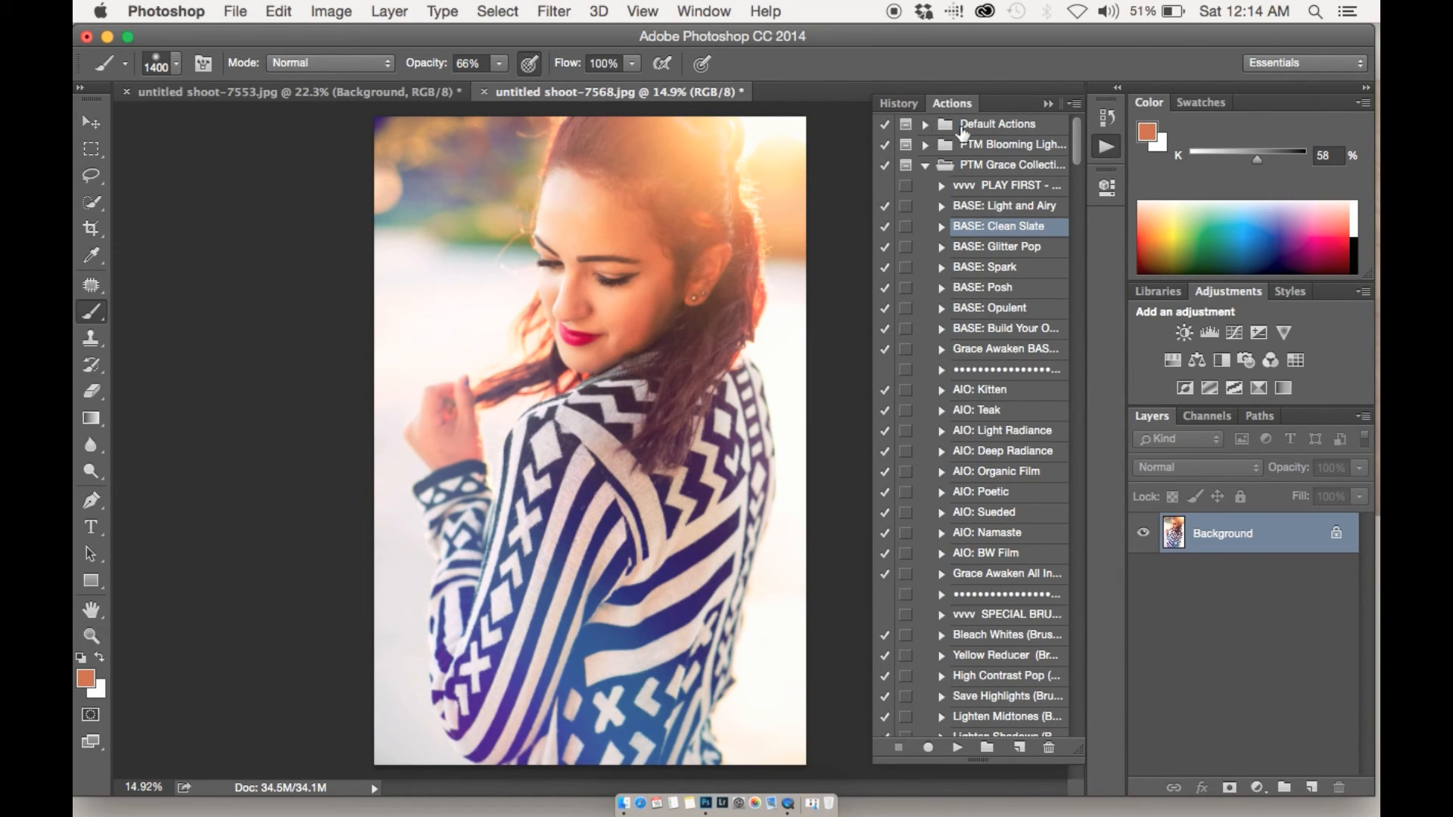
pyautogui.click(903, 103)
pyautogui.click(1019, 748)
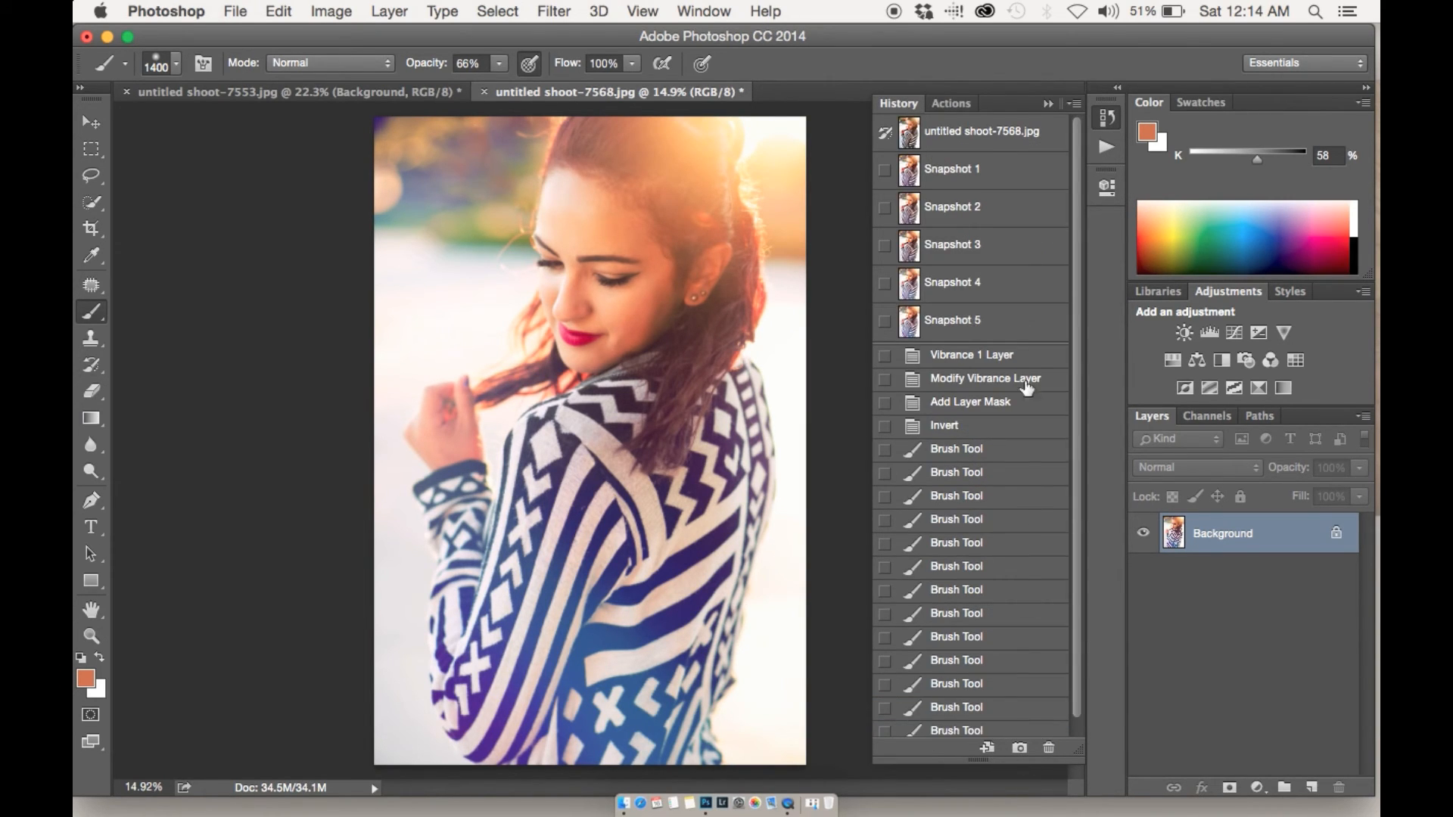
# Step: Compare the original untitled shoot-7568.jpg state with Snapshot 5 in the history and restore Snapshot 5
pyautogui.click(1007, 137)
pyautogui.click(996, 333)
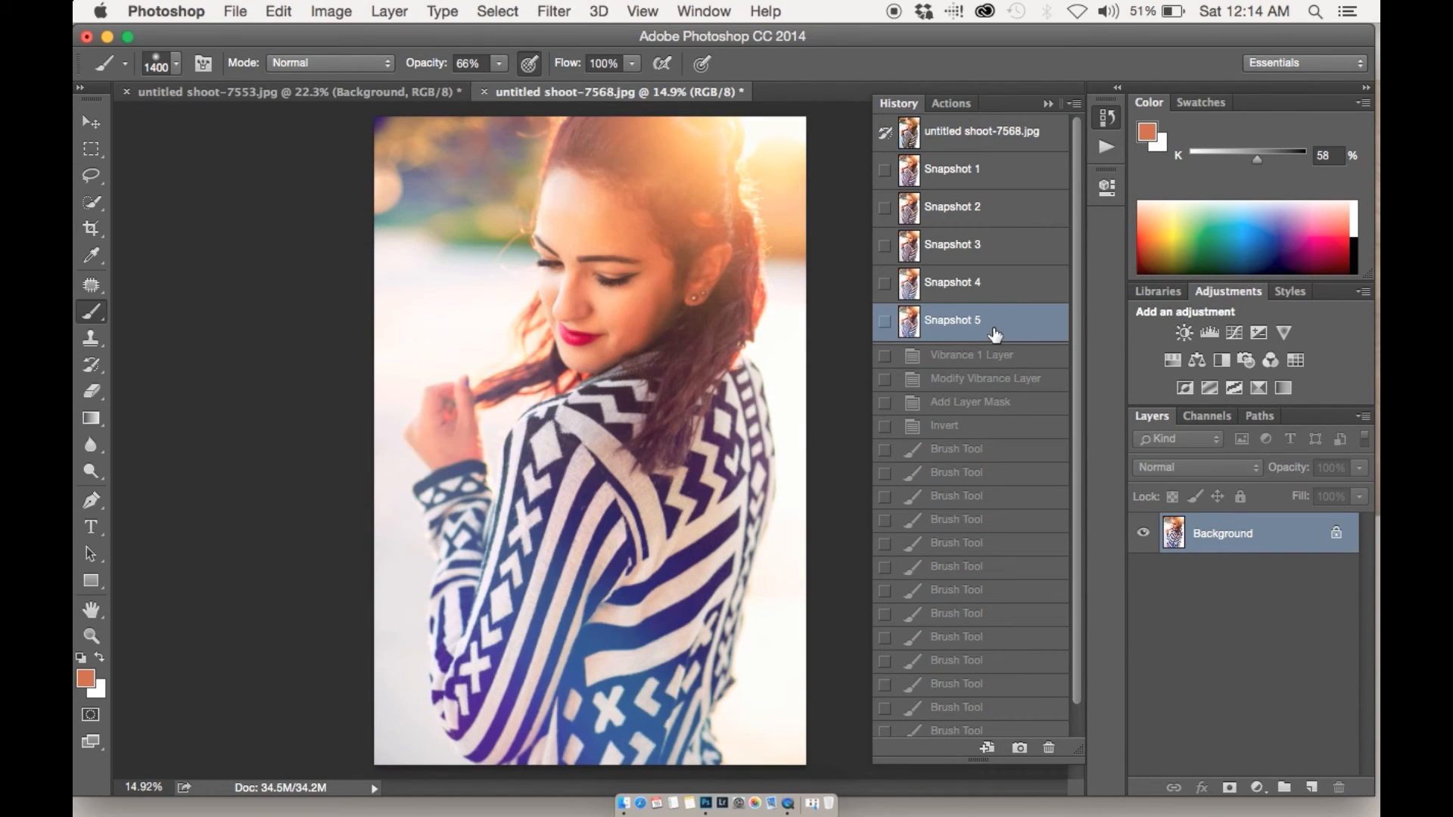
pyautogui.click(1049, 104)
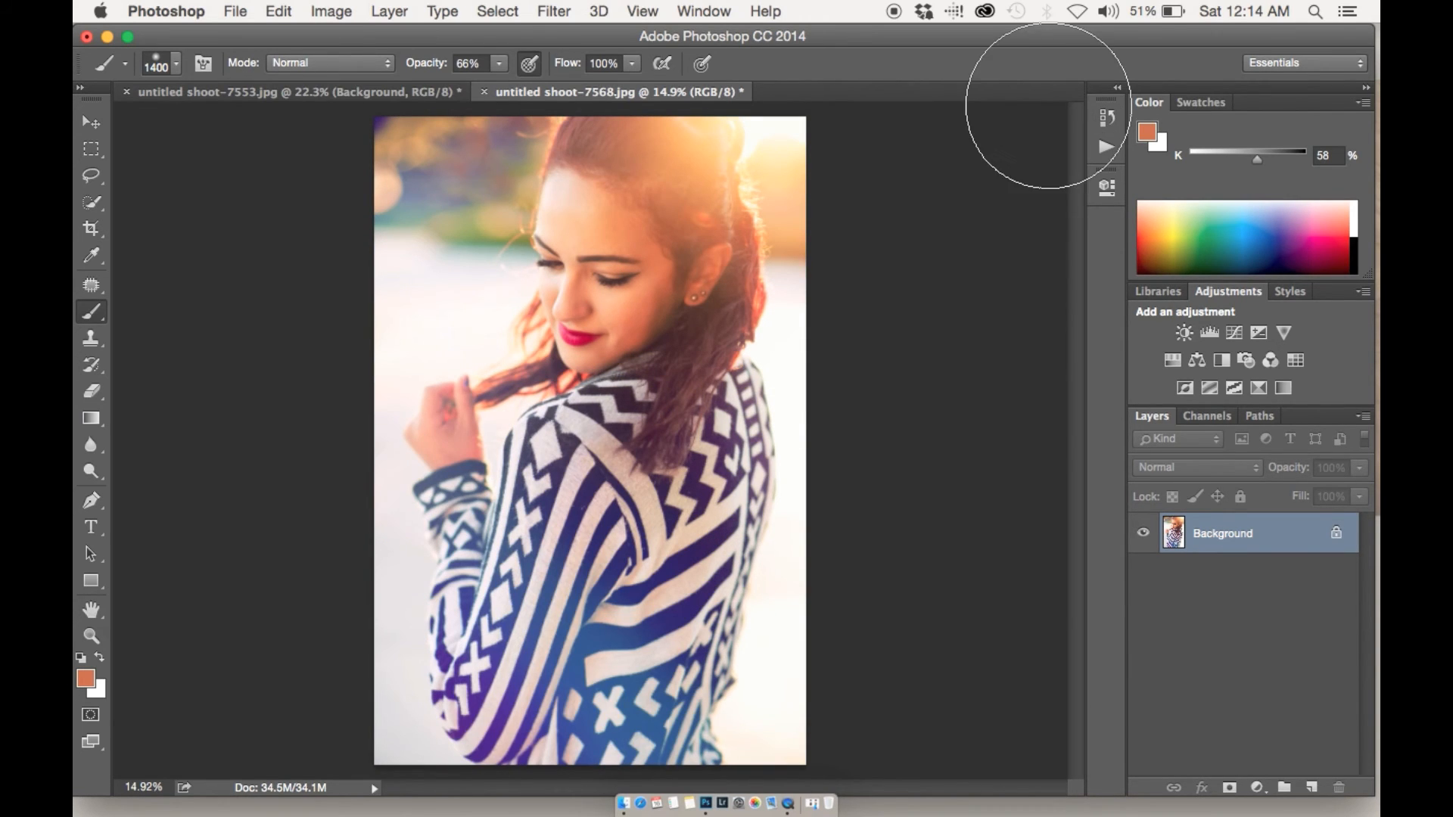
# Step: Duplicate the Background layer and open Smart Sharpen on the copy, framing the preview on the eyelashes
pyautogui.press('super+j')
pyautogui.click(555, 10)
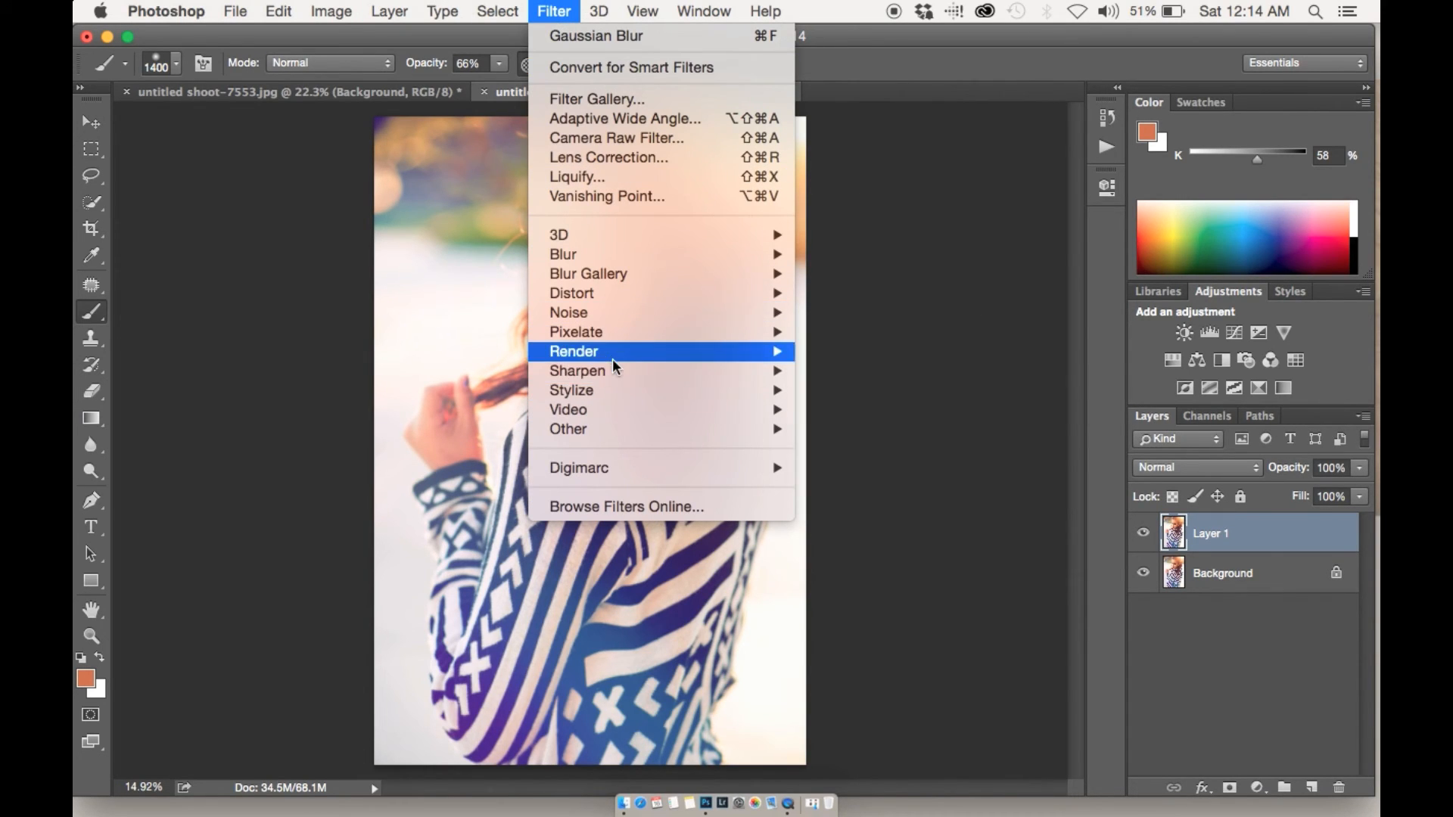
pyautogui.moveTo(613, 377)
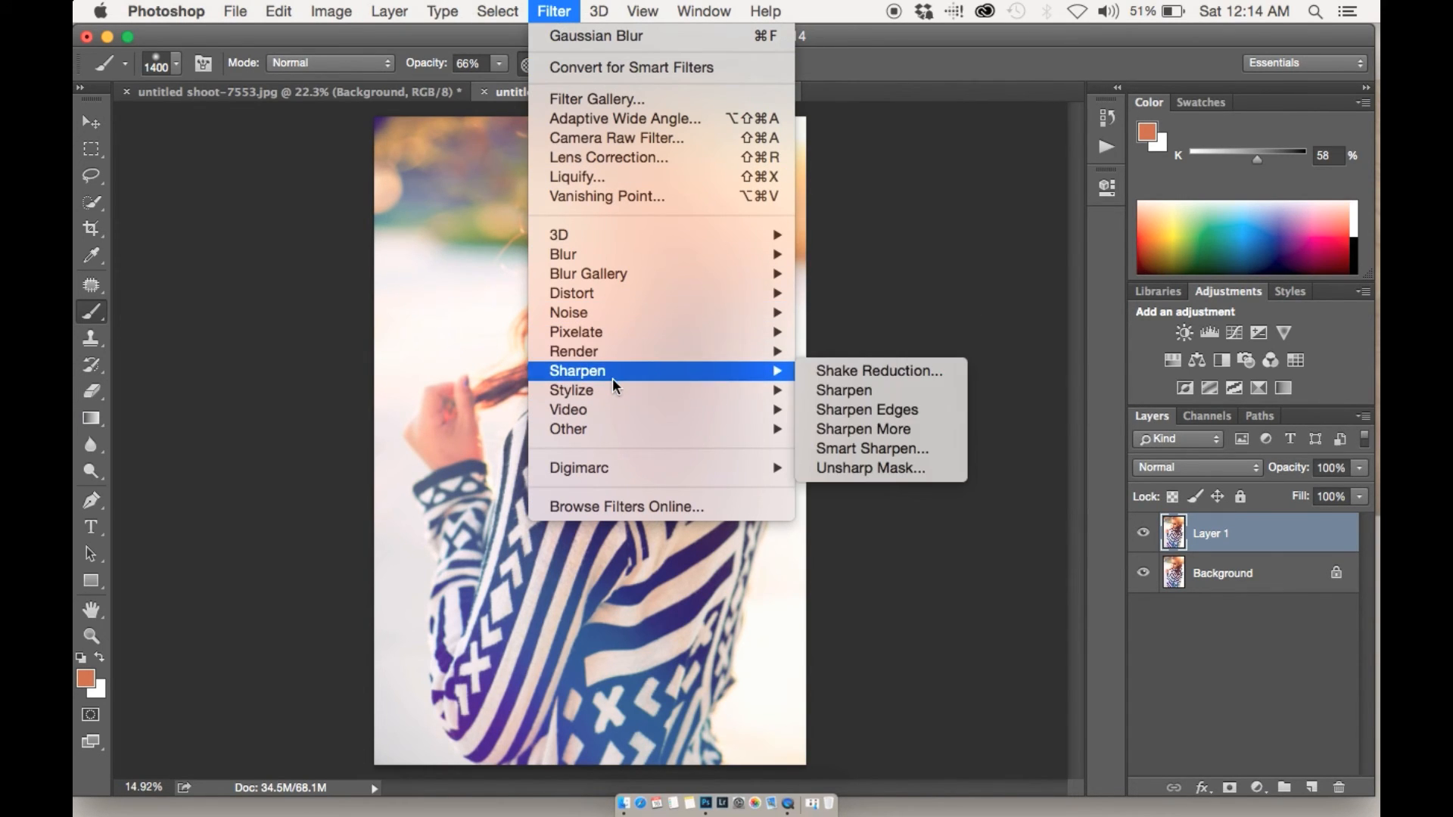
pyautogui.click(884, 447)
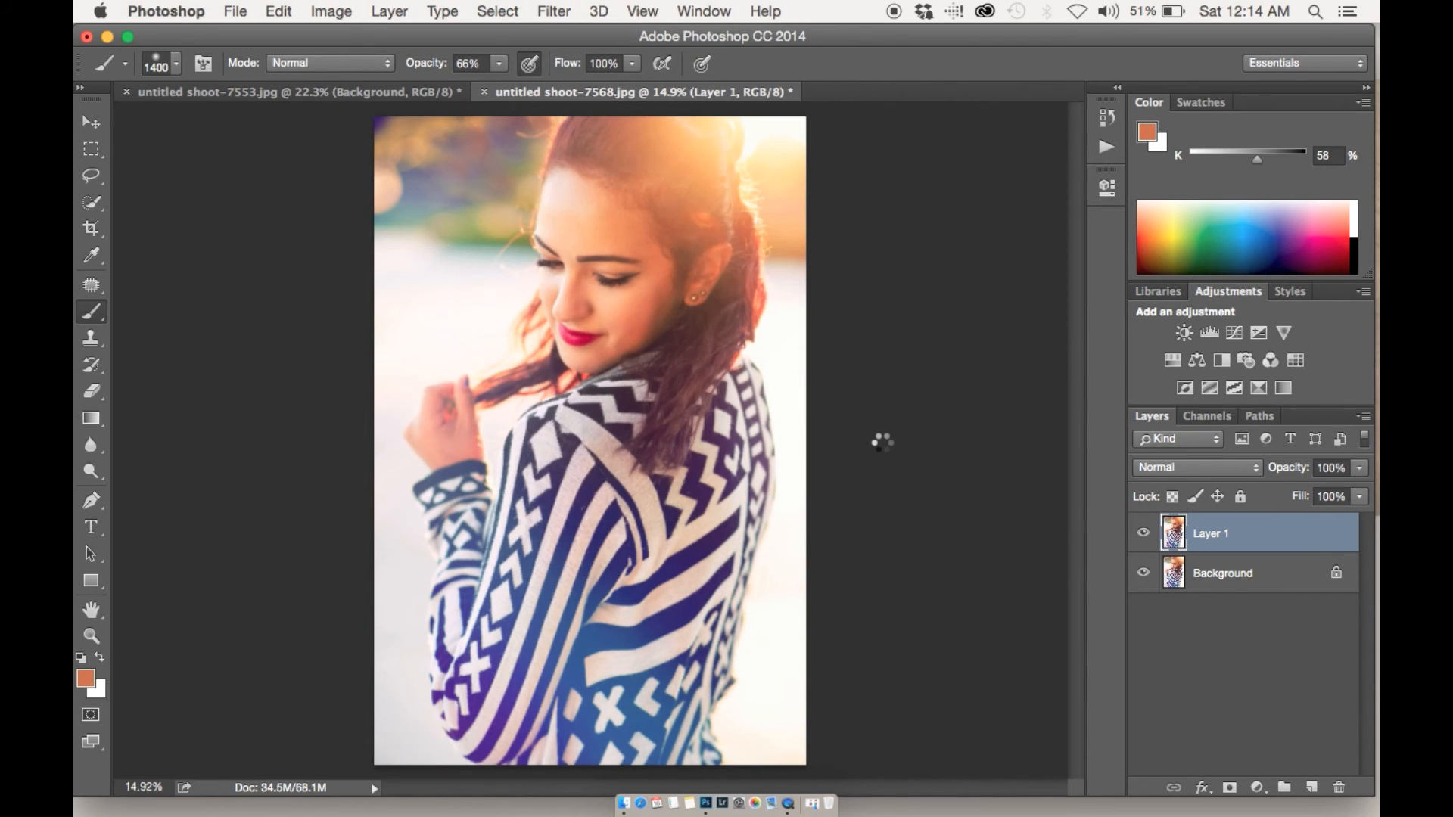
pyautogui.moveTo(571, 315); pyautogui.dragTo(637, 814)
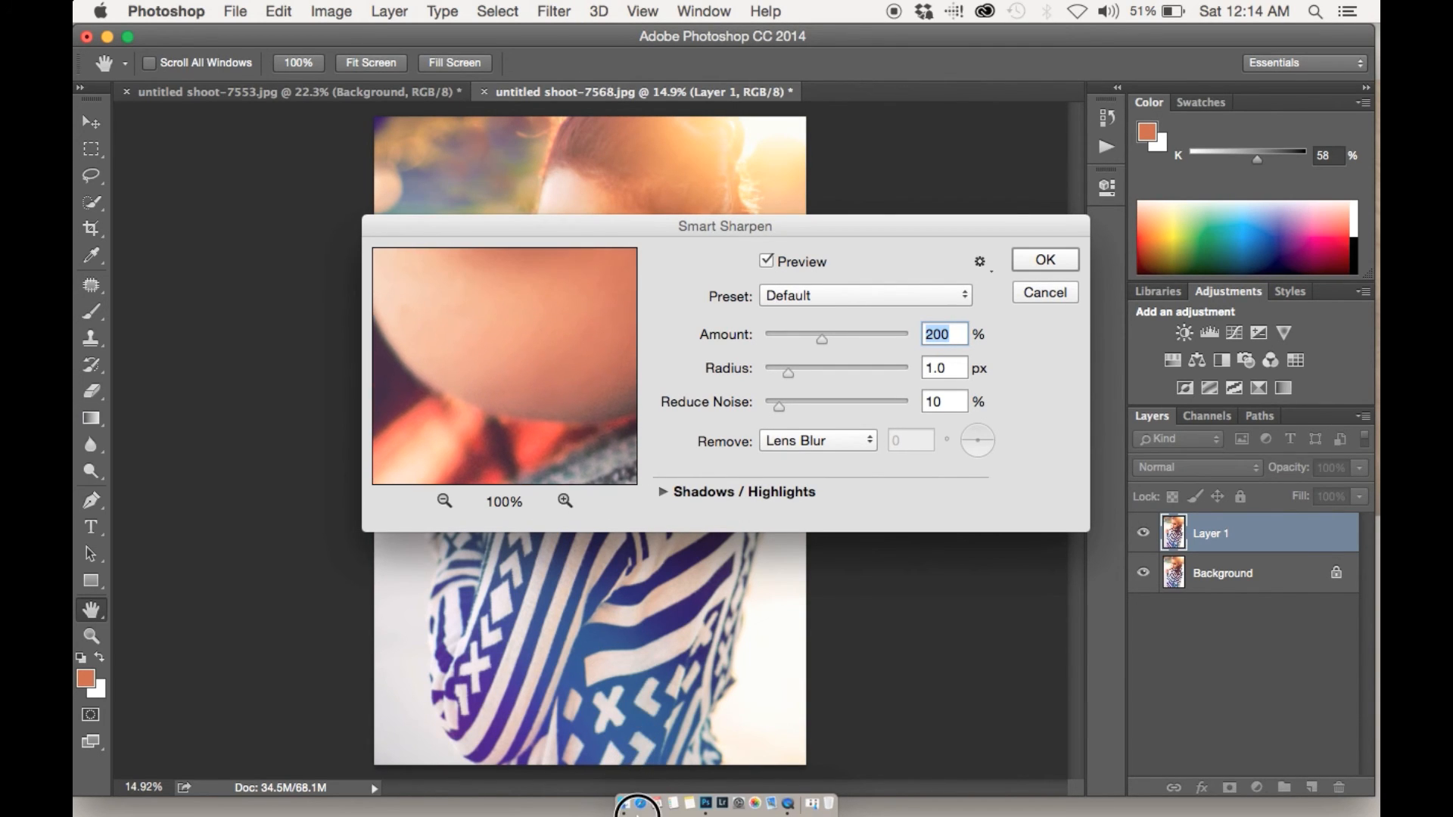
pyautogui.moveTo(584, 299); pyautogui.dragTo(474, 812)
pyautogui.moveTo(537, 412); pyautogui.dragTo(458, 402)
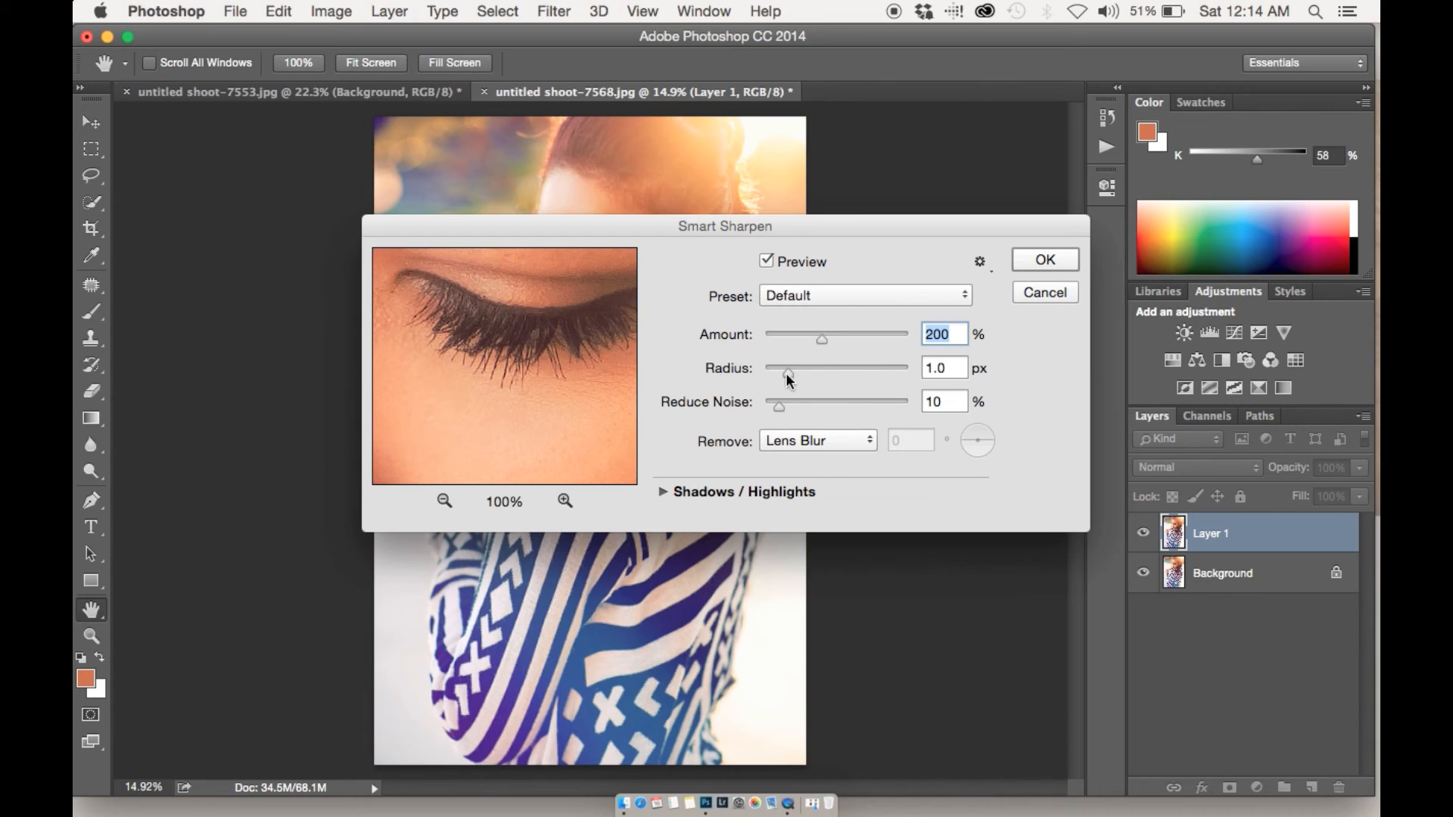
# Step: Fine-tune the Smart Sharpen amount, apply the filter, and hide the sharpened Layer 1 behind a black mask
pyautogui.click(830, 336)
pyautogui.moveTo(829, 335); pyautogui.dragTo(824, 336)
pyautogui.click(1033, 259)
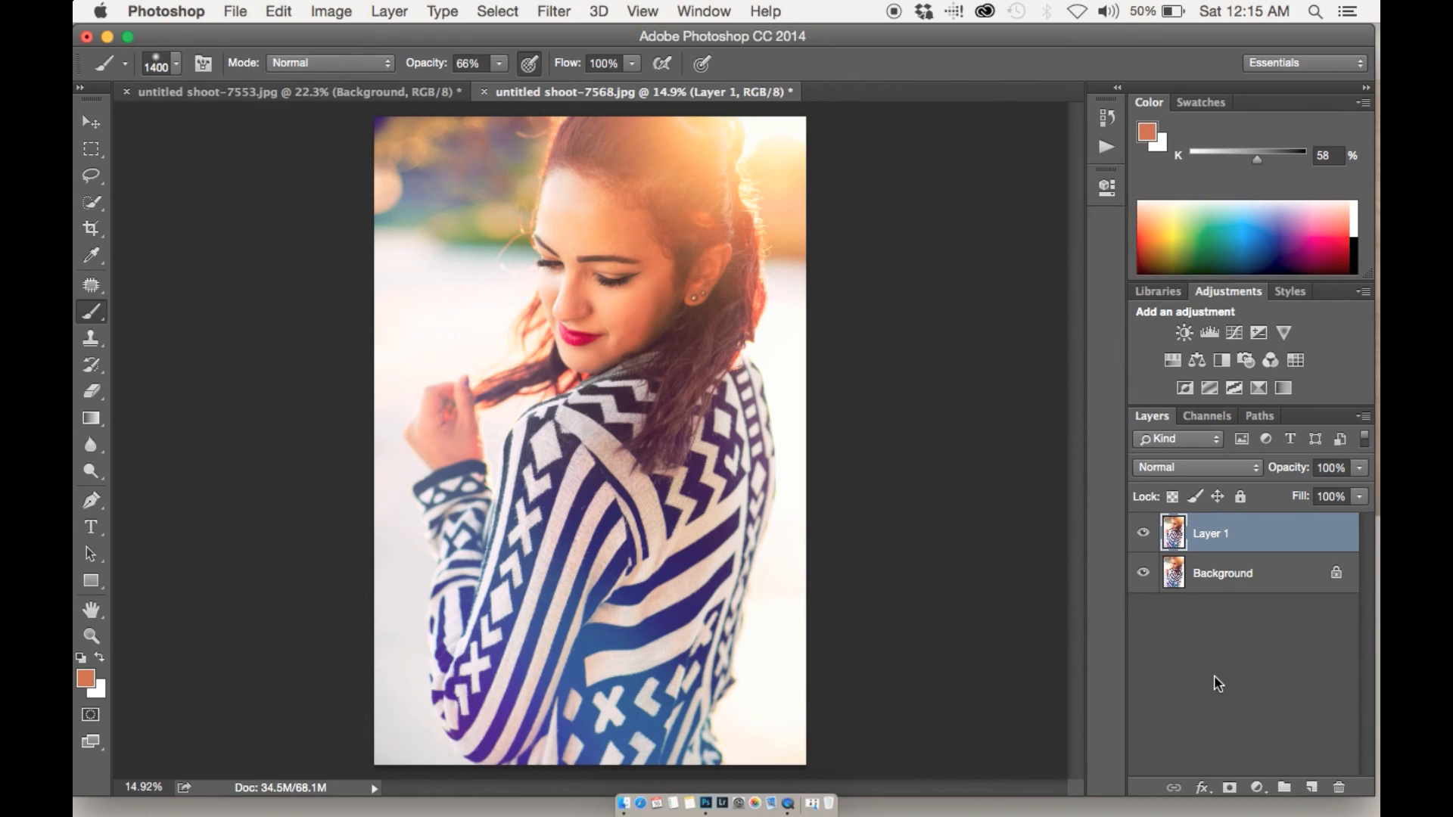
pyautogui.keyDown('alt'); pyautogui.click(1230, 788); pyautogui.keyUp('alt')
# Step: Paint white on Layer 1's mask over the nearer eye's lashes with a size 70 brush to reveal the sharpening
pyautogui.scroll(5, 708, 393)
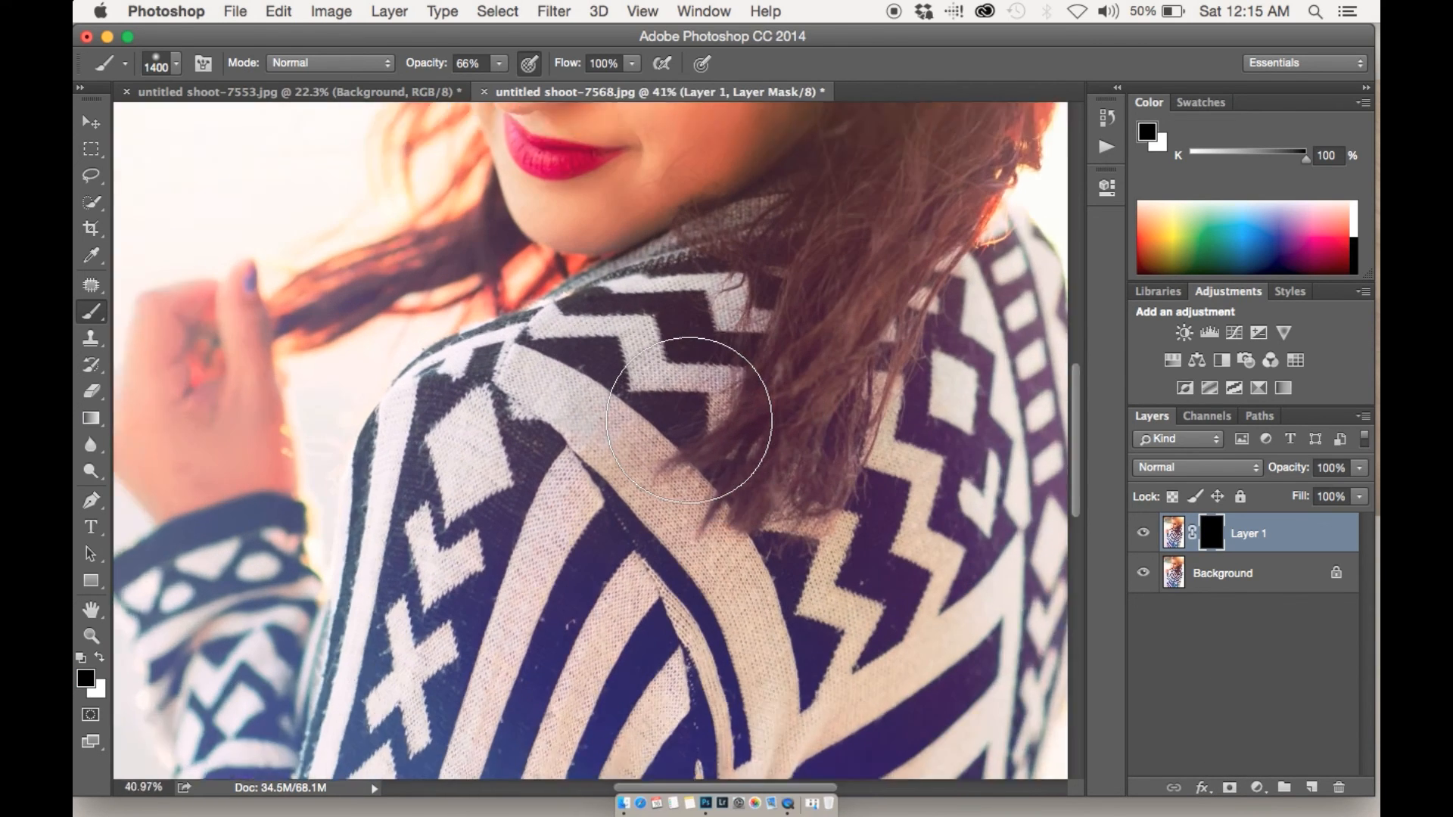
pyautogui.scroll(10, 689, 420)
pyautogui.scroll(4, 688, 420)
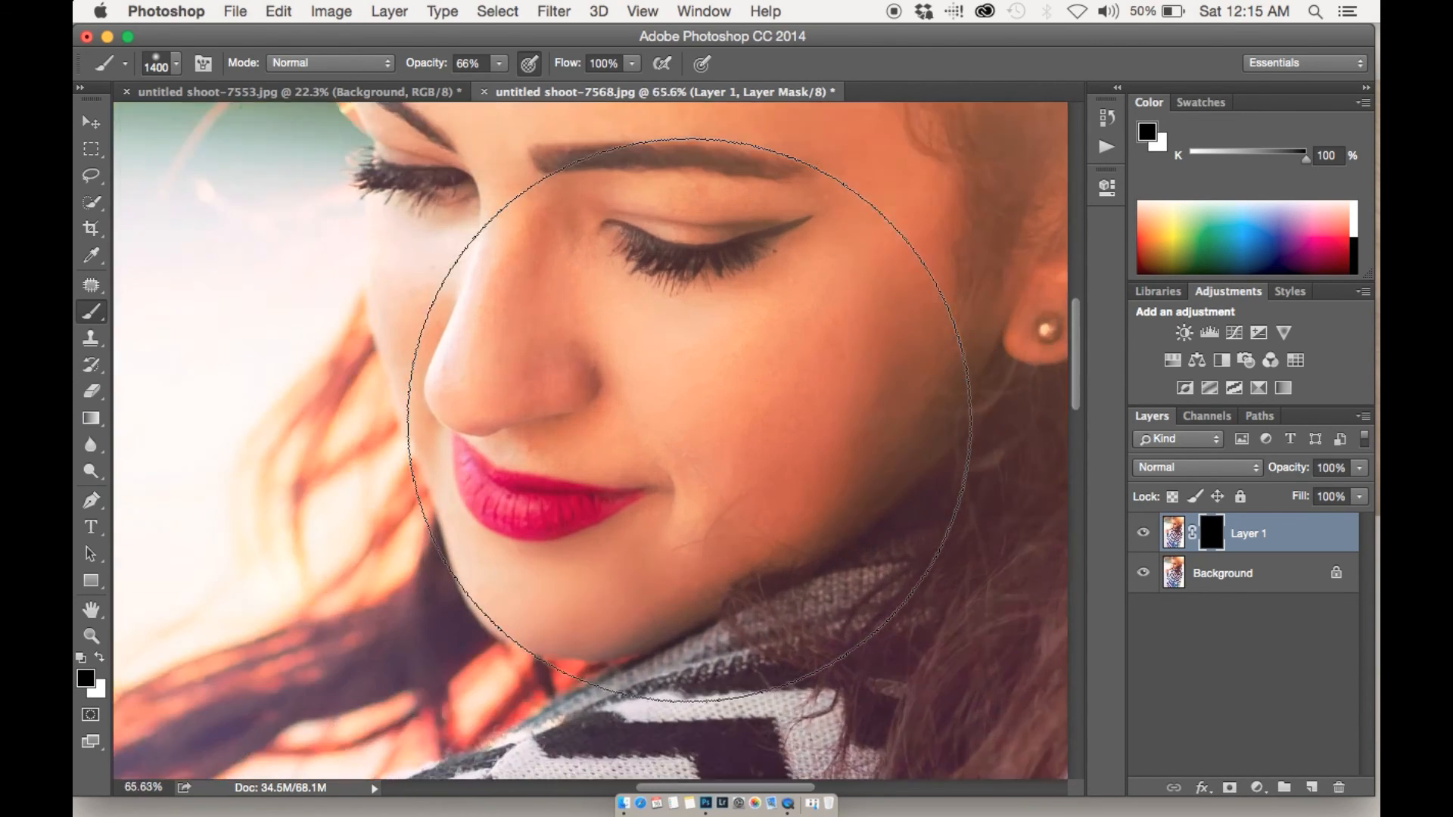
pyautogui.scroll(3, 689, 420)
pyautogui.press('[')
pyautogui.press('[')
pyautogui.press('[')
pyautogui.press('[')
pyautogui.press('[')
pyautogui.press('[')
pyautogui.press('[')
pyautogui.press('[')
pyautogui.press('[')
pyautogui.press('[')
pyautogui.press('[')
pyautogui.press('[')
pyautogui.press('[')
pyautogui.press('[')
pyautogui.press('[')
pyautogui.press('[')
pyautogui.press('[')
pyautogui.press('[')
pyautogui.press('[')
pyautogui.press('[')
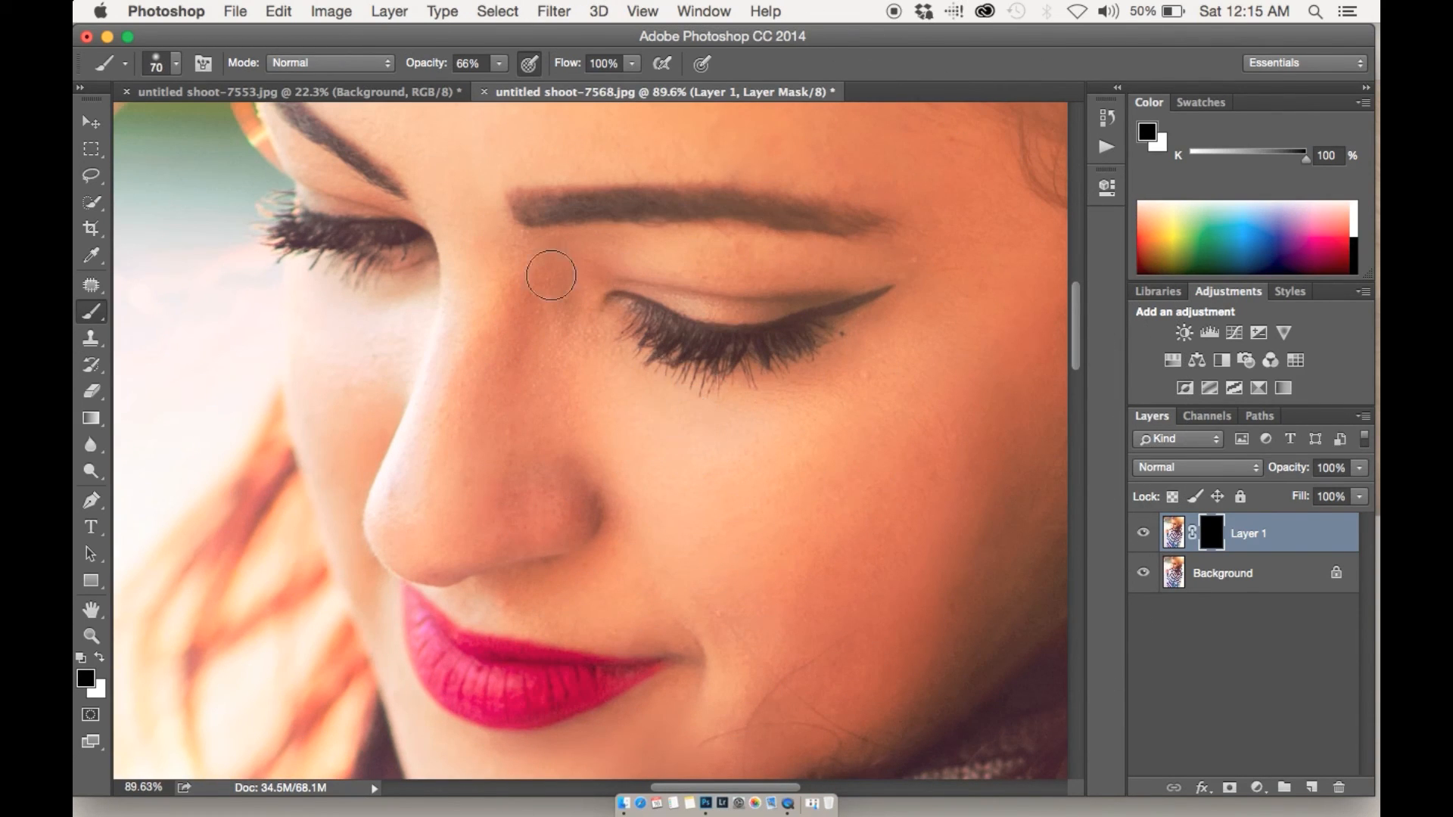
pyautogui.moveTo(674, 337)
pyautogui.mouseDown()
pyautogui.moveTo(746, 352)
pyautogui.moveTo(790, 337)
pyautogui.mouseUp()
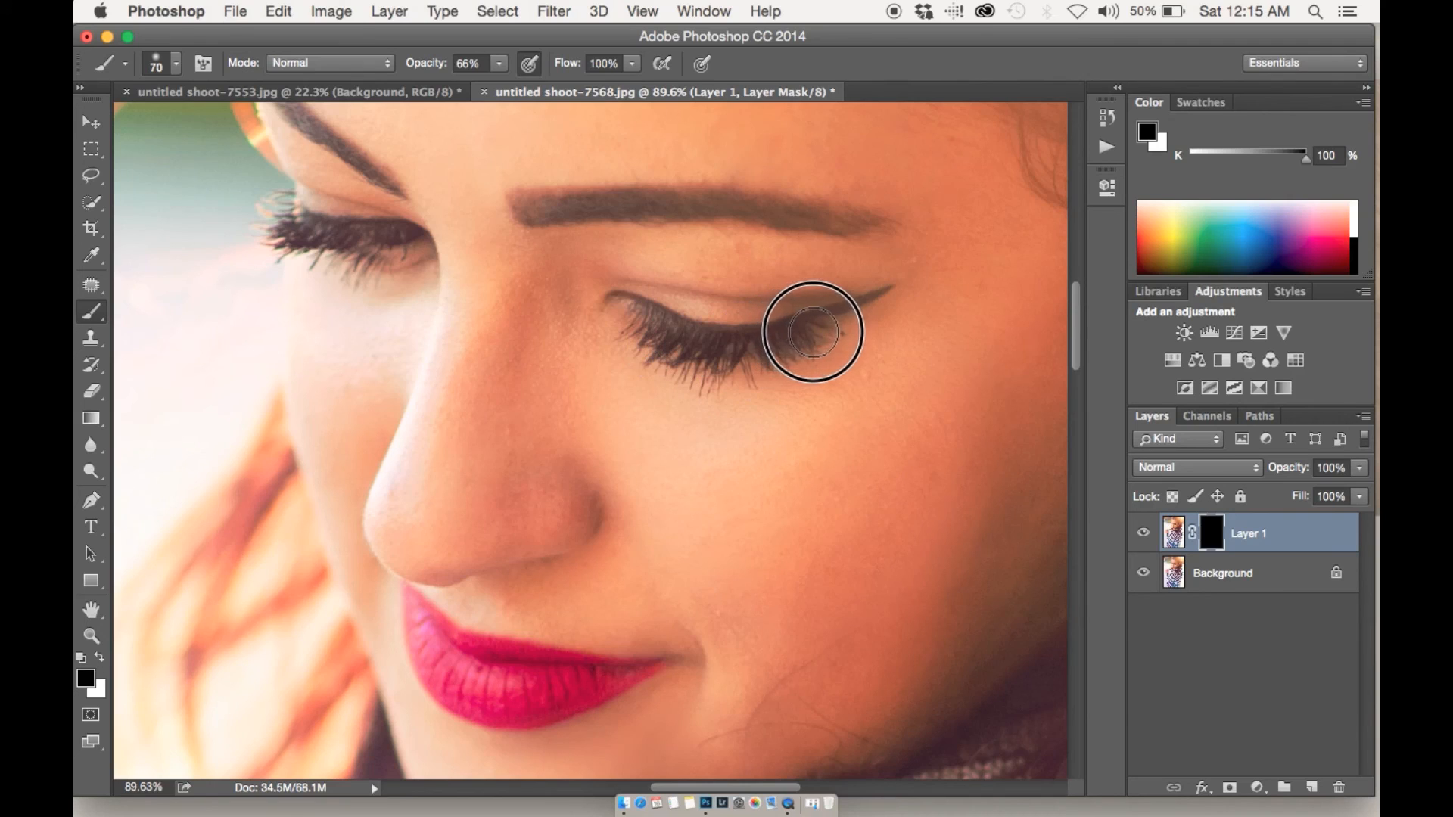
pyautogui.press('x')
pyautogui.moveTo(781, 351)
pyautogui.mouseDown()
pyautogui.moveTo(657, 335)
pyautogui.moveTo(800, 339)
pyautogui.moveTo(869, 285)
pyautogui.moveTo(742, 338)
pyautogui.moveTo(666, 334)
pyautogui.moveTo(765, 360)
pyautogui.moveTo(803, 352)
pyautogui.mouseUp()
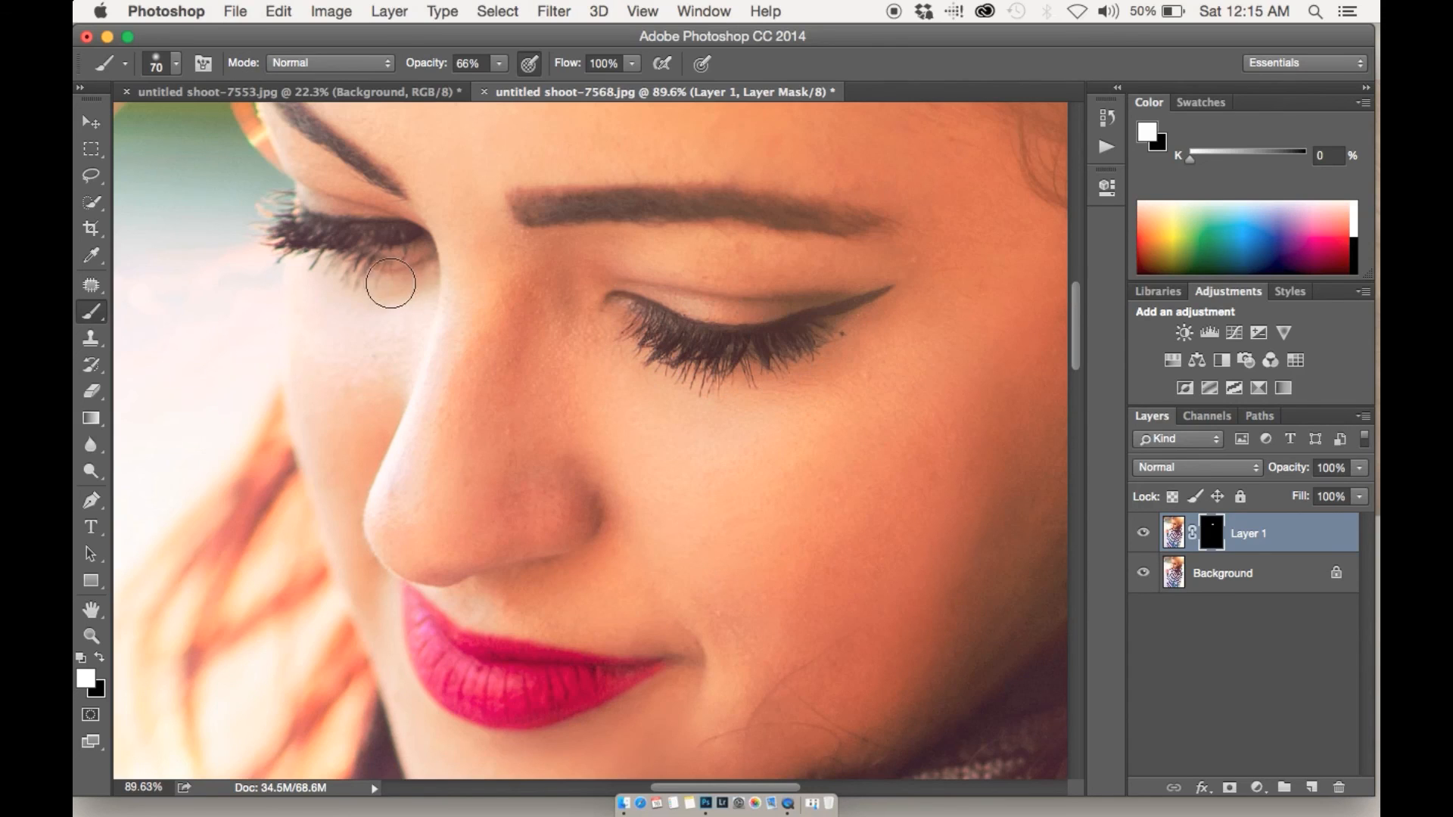
# Step: Paint white on Layer 1's mask over the farther eye's lashes, the lips and the lower edge of the nose
pyautogui.moveTo(398, 240)
pyautogui.mouseDown()
pyautogui.moveTo(275, 225)
pyautogui.moveTo(412, 238)
pyautogui.mouseUp()
pyautogui.moveTo(432, 650)
pyautogui.mouseDown()
pyautogui.moveTo(584, 675)
pyautogui.moveTo(504, 684)
pyautogui.moveTo(467, 669)
pyautogui.moveTo(568, 682)
pyautogui.mouseUp()
pyautogui.moveTo(570, 552)
pyautogui.mouseDown()
pyautogui.moveTo(584, 517)
pyautogui.moveTo(394, 579)
pyautogui.mouseUp()
pyautogui.moveTo(515, 682); pyautogui.dragTo(567, 673)
# Step: Reveal the sharpening on the earring by painting white on Layer 1's mask
pyautogui.scroll(3, 593, 664)
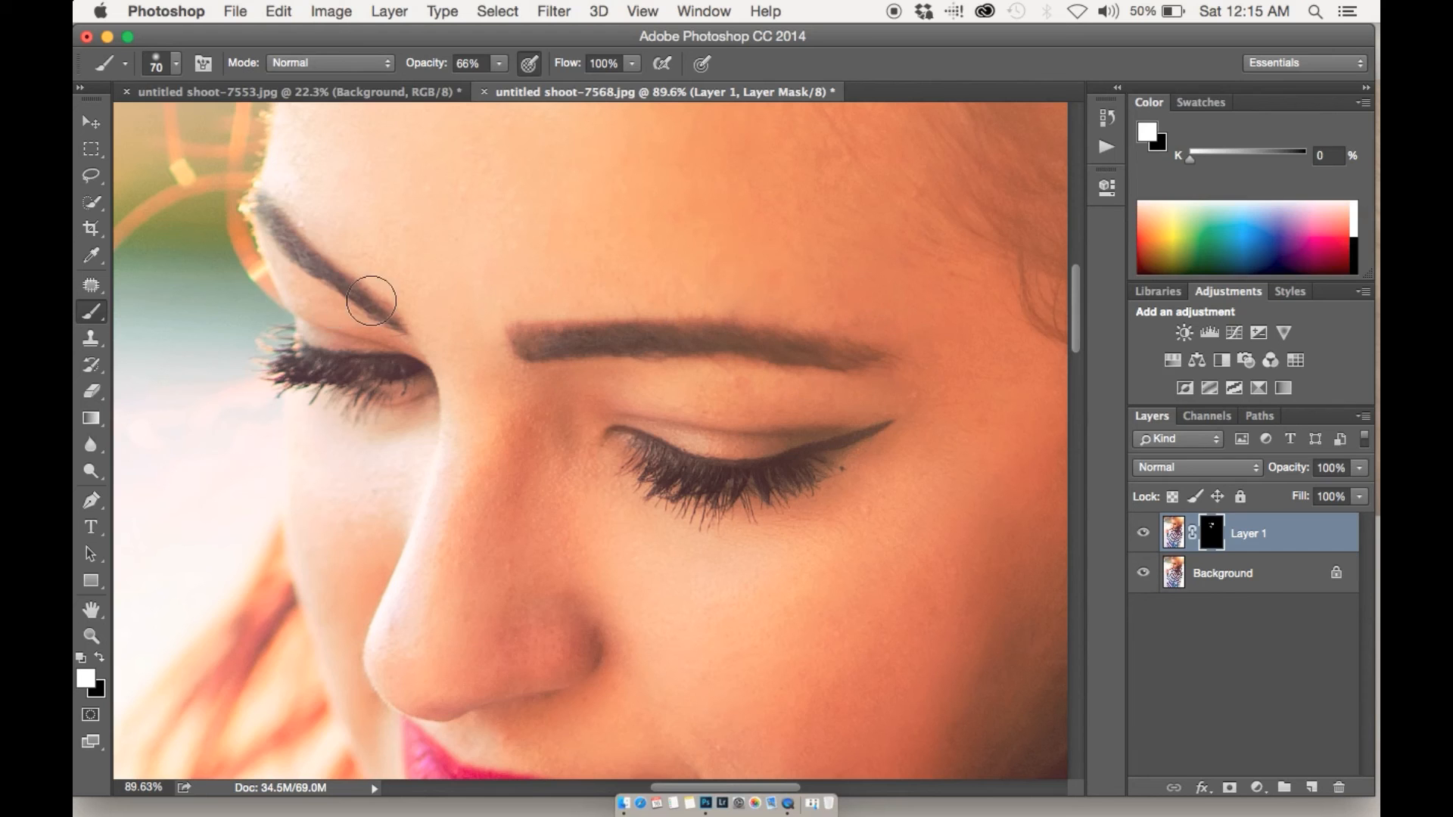
pyautogui.scroll(-3, 584, 509)
pyautogui.scroll(-2, 576, 506)
pyautogui.scroll(4, 583, 510)
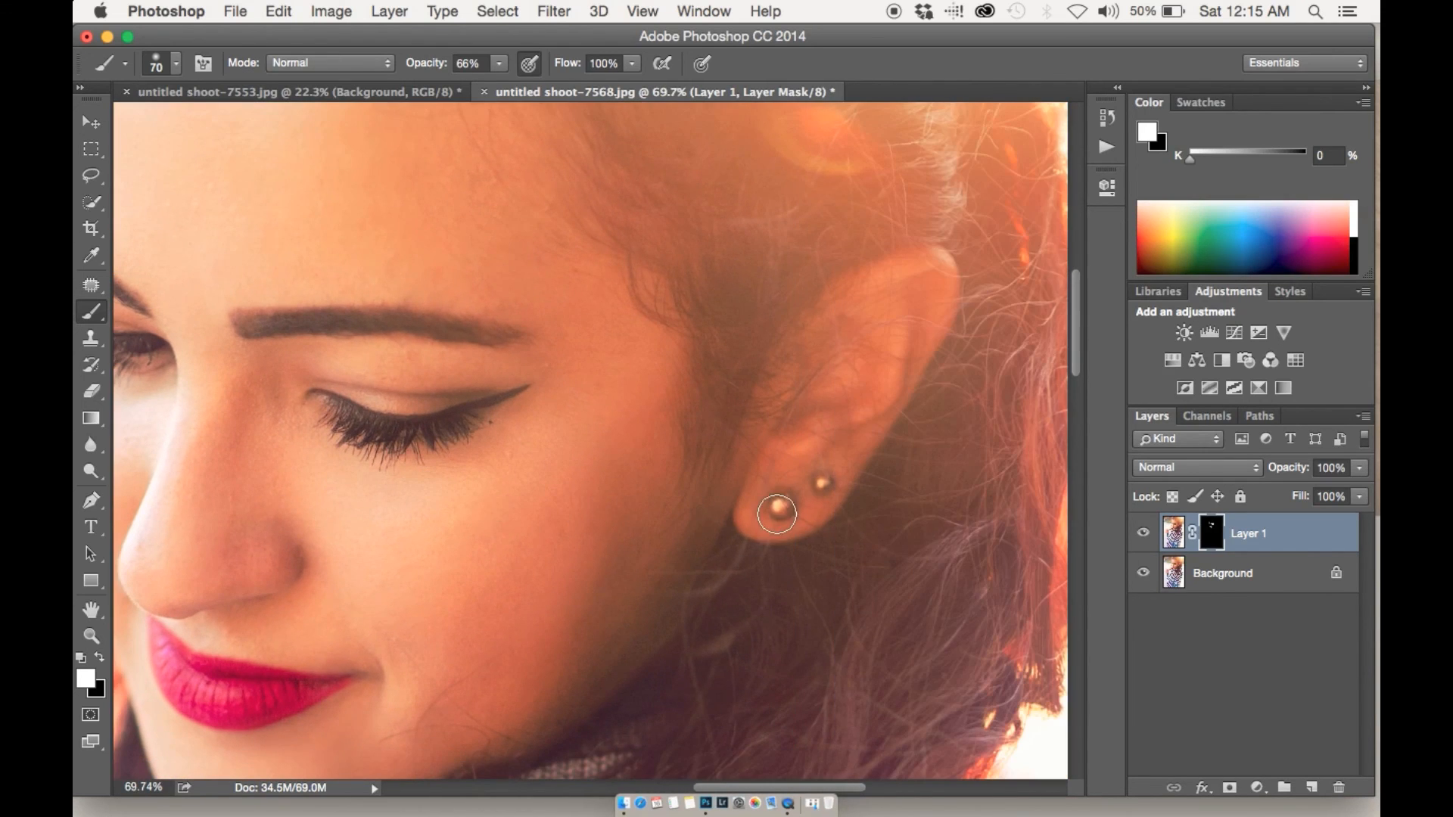
pyautogui.click(780, 505)
pyautogui.click(787, 503)
# Step: Paint white on Layer 1's mask over the hair with a size 600 brush at 38% opacity
pyautogui.scroll(-5, 826, 482)
pyautogui.scroll(-3, 826, 482)
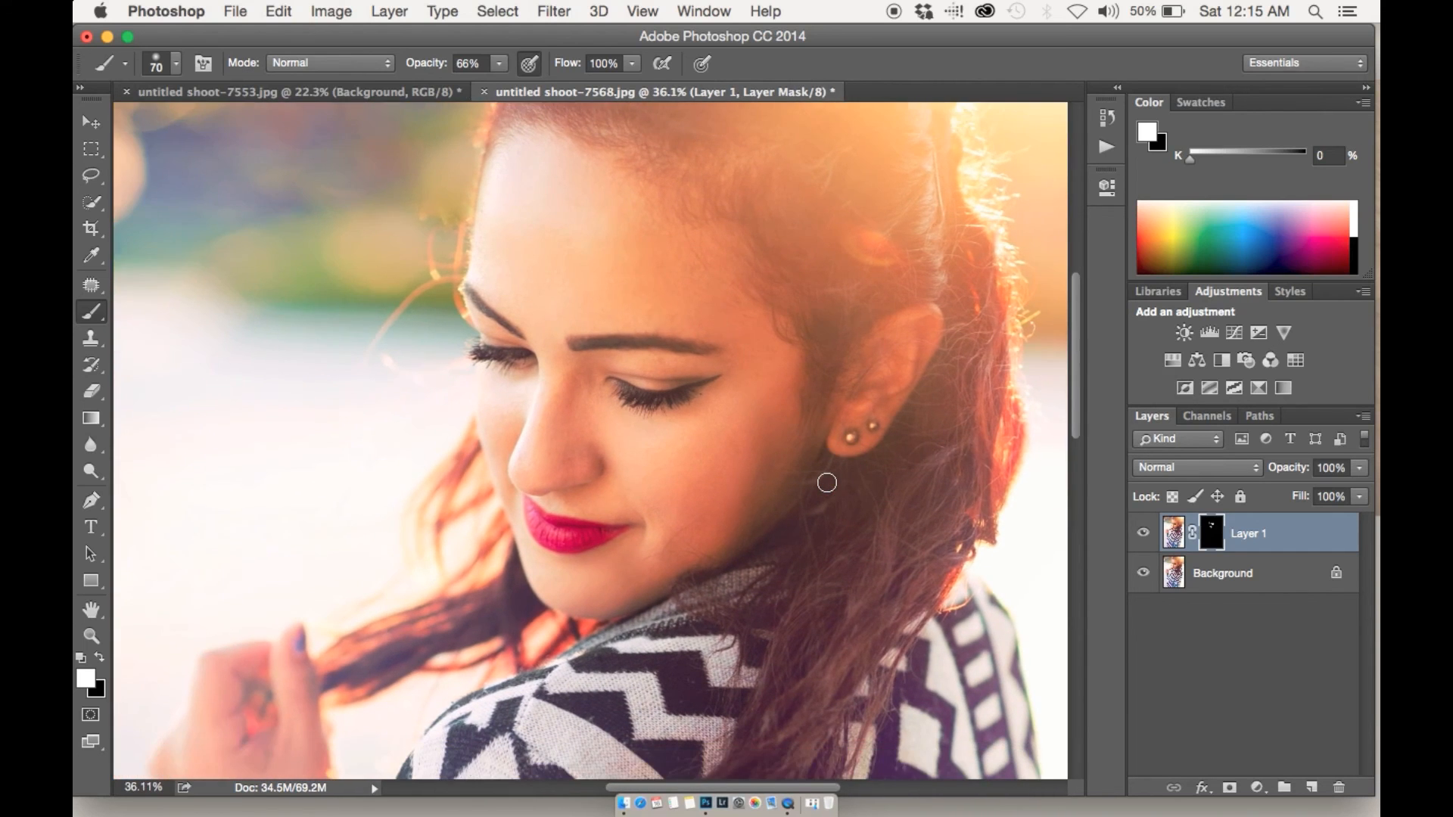
pyautogui.press(']')
pyautogui.press(']')
pyautogui.press(']')
pyautogui.press(']')
pyautogui.press(']')
pyautogui.press(']')
pyautogui.press(']')
pyautogui.press(']')
pyautogui.press(']')
pyautogui.press(']')
pyautogui.press(']')
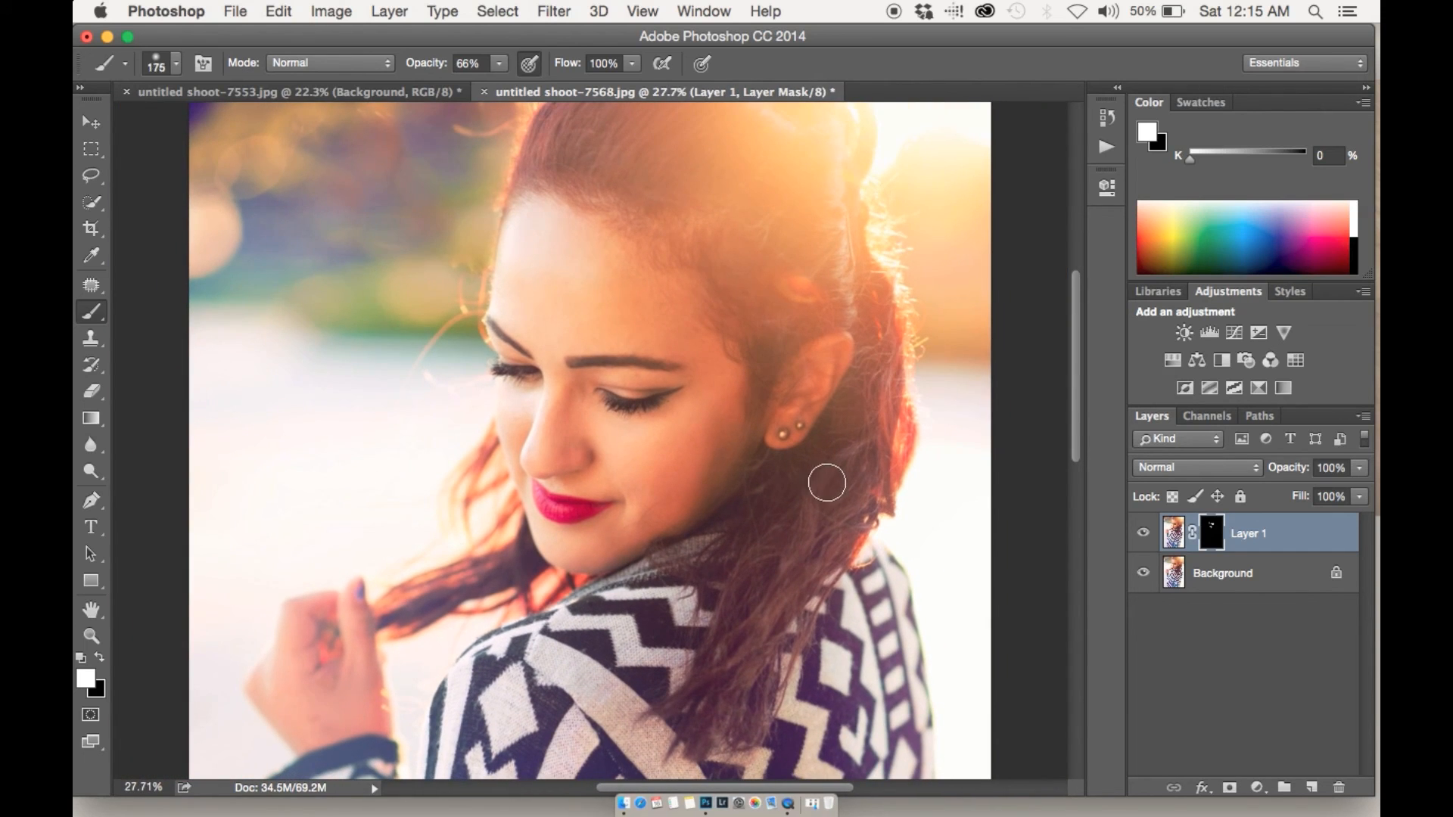
pyautogui.moveTo(437, 64); pyautogui.dragTo(417, 67)
pyautogui.moveTo(726, 215)
pyautogui.mouseDown()
pyautogui.moveTo(779, 277)
pyautogui.moveTo(837, 261)
pyautogui.moveTo(882, 412)
pyautogui.moveTo(828, 547)
pyautogui.moveTo(735, 679)
pyautogui.mouseUp()
# Step: Toggle the sharpened Layer 1 off and on to compare the portrait before and after sharpening
pyautogui.scroll(-2, 735, 679)
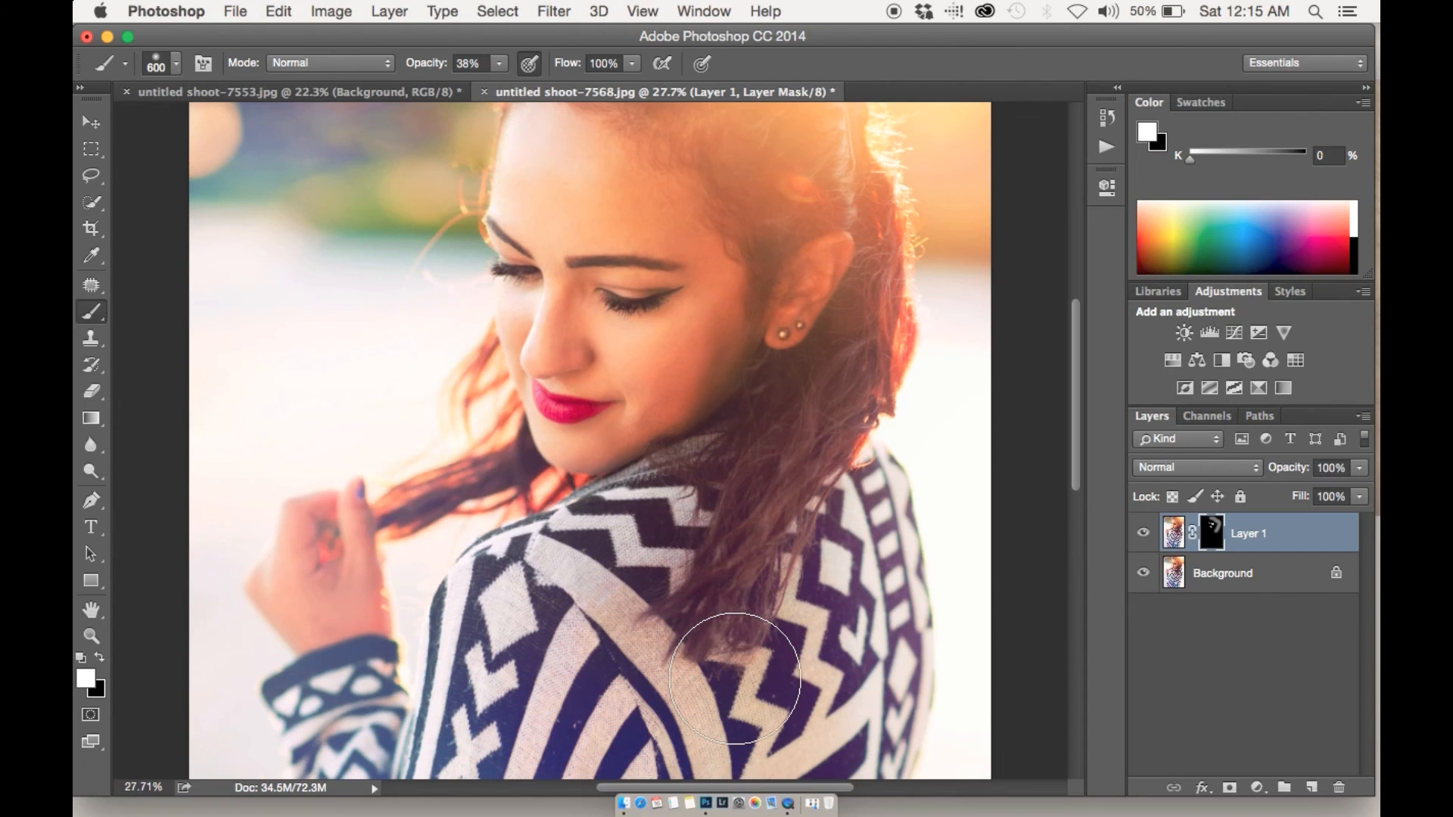
pyautogui.scroll(-3, 735, 679)
pyautogui.click(1144, 533)
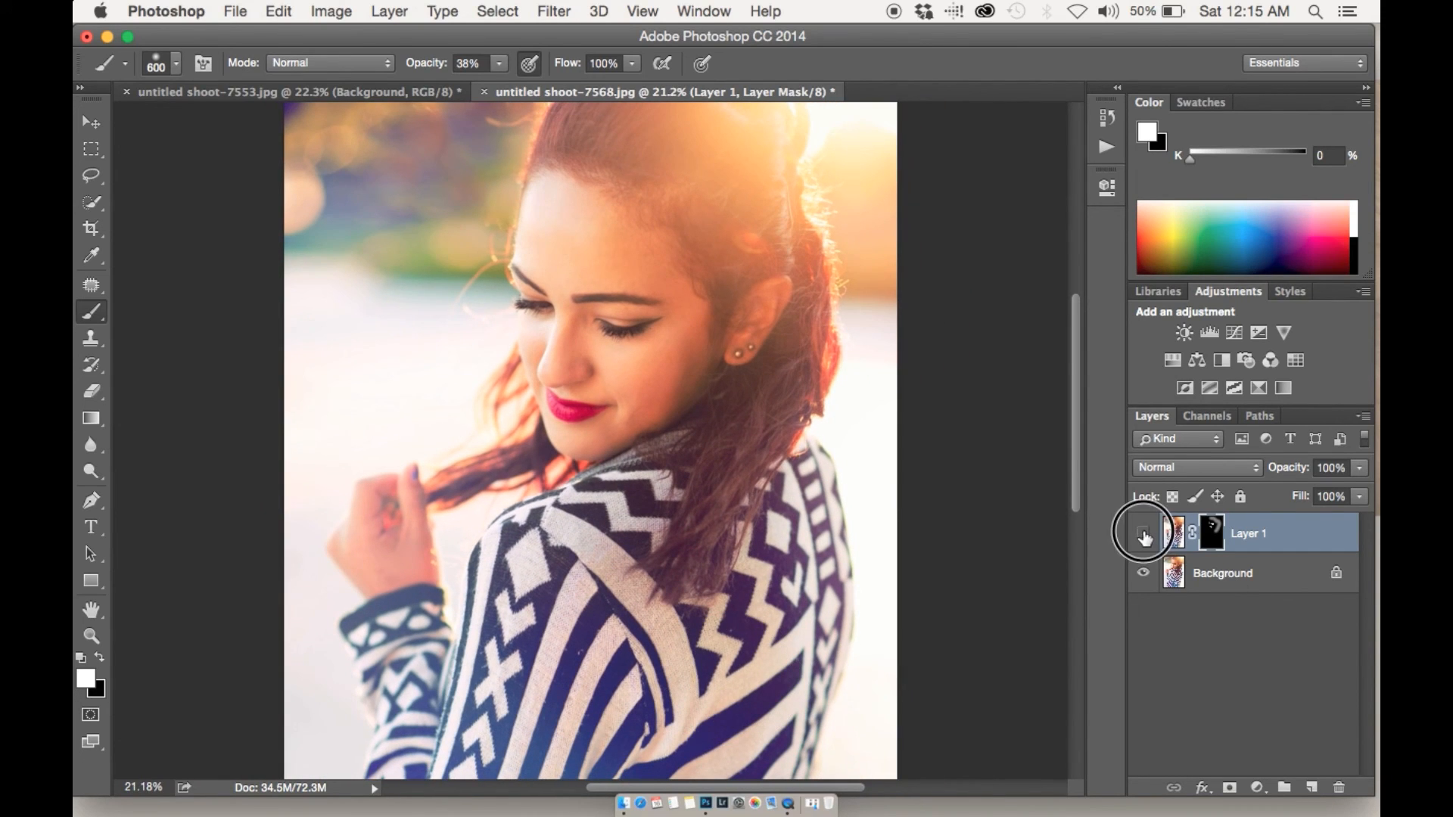
pyautogui.click(1144, 534)
pyautogui.scroll(5, 874, 458)
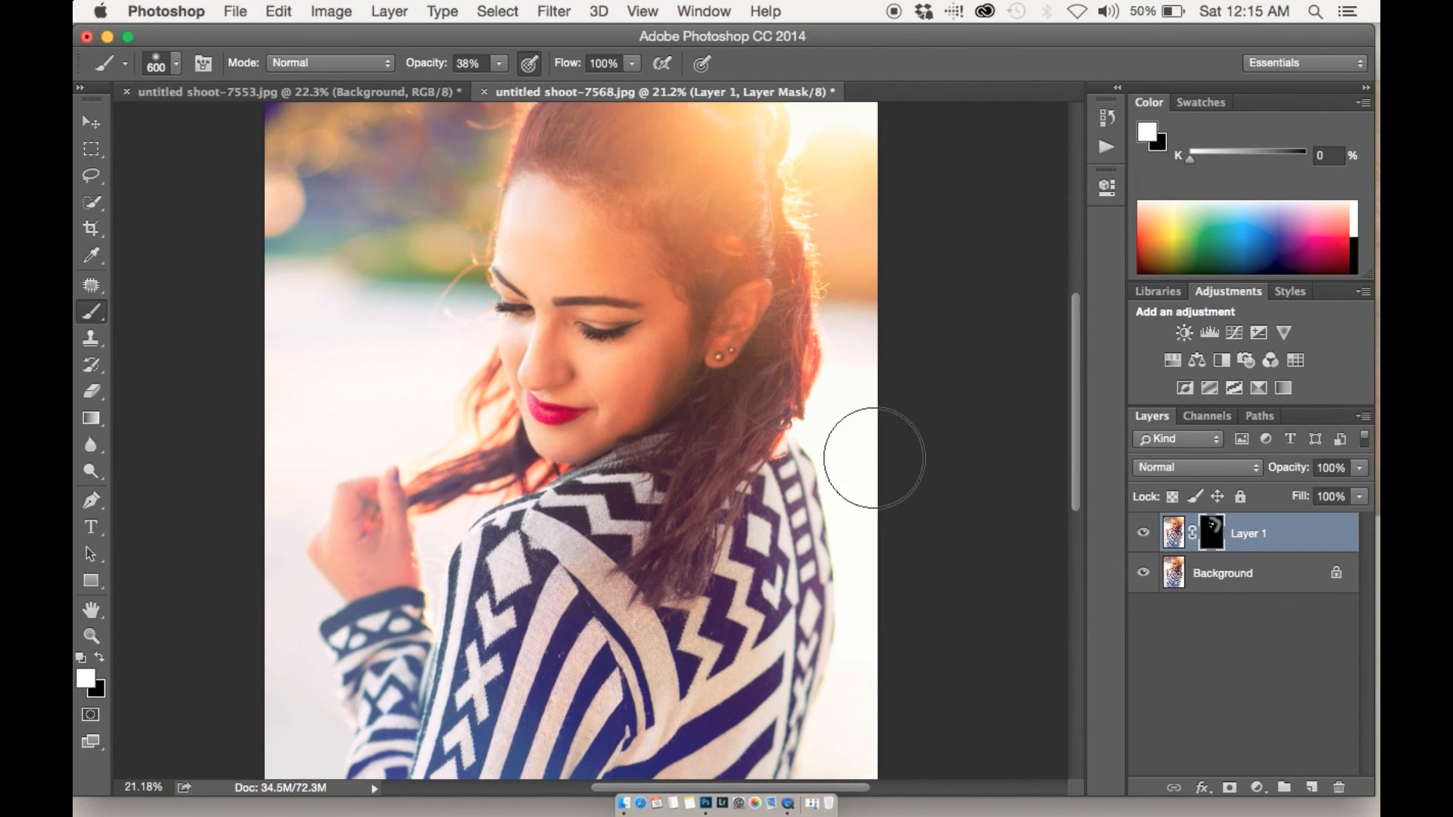
# Step: Toggle the sharpened Layer 1 off and on to compare the sharpening close up on the eyes and lips
pyautogui.scroll(3, 875, 458)
pyautogui.scroll(3, 870, 451)
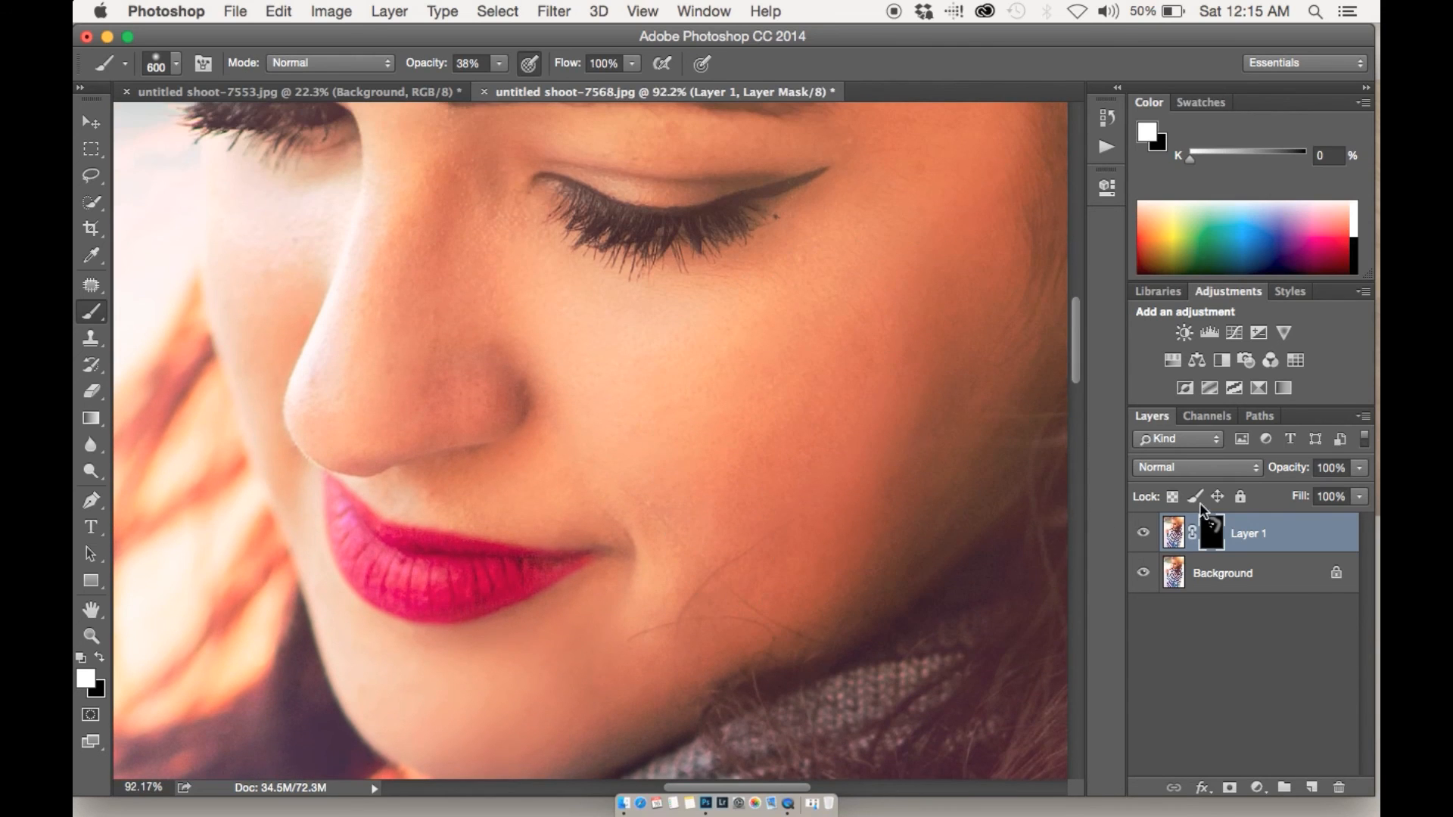
pyautogui.click(1146, 534)
pyautogui.click(1147, 534)
pyautogui.click(1148, 535)
pyautogui.click(1148, 535)
# Step: Flatten the image, merging the masked sharpened Layer 1 into the Background
pyautogui.scroll(-3, 827, 443)
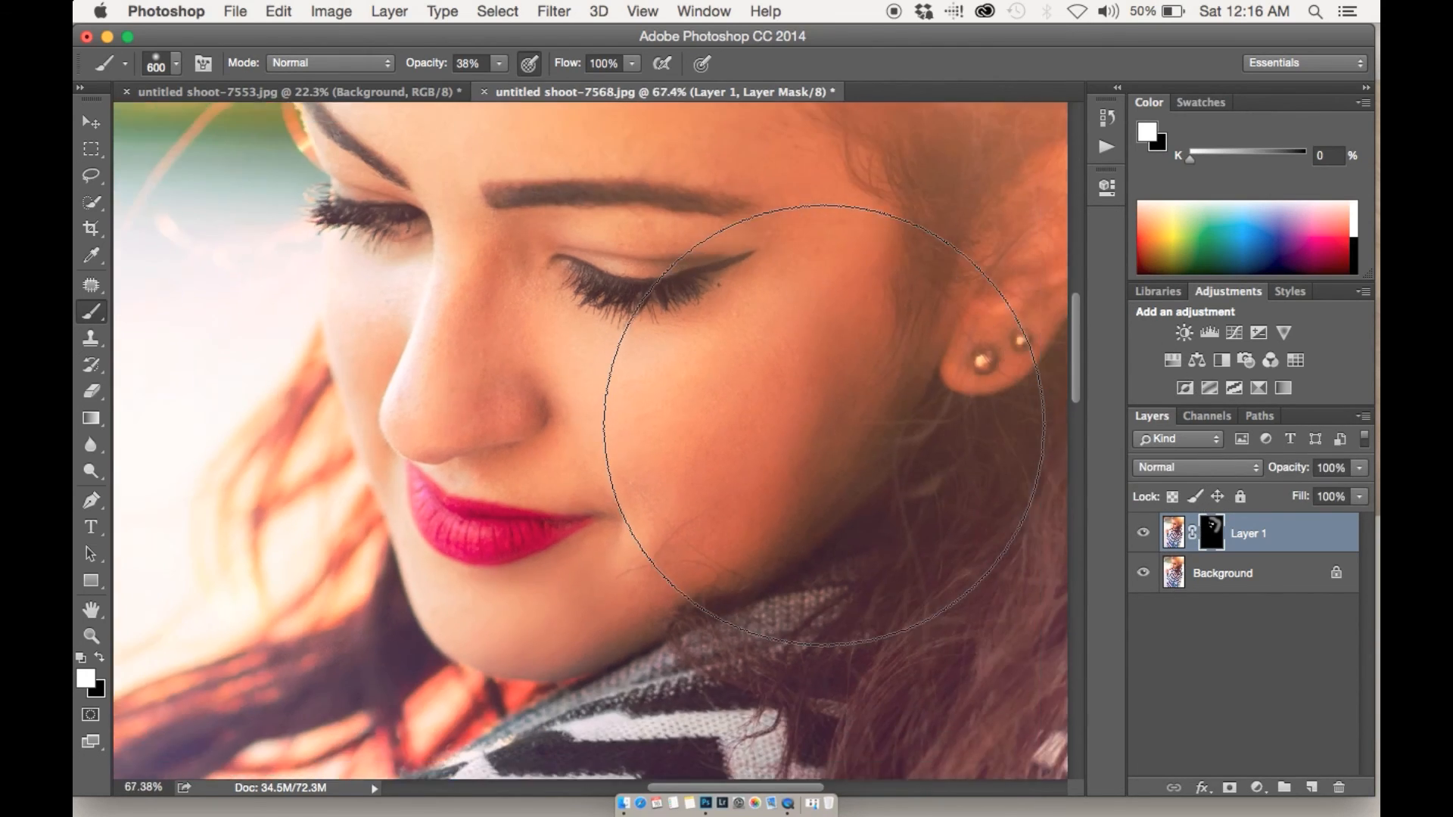
pyautogui.scroll(-5, 823, 425)
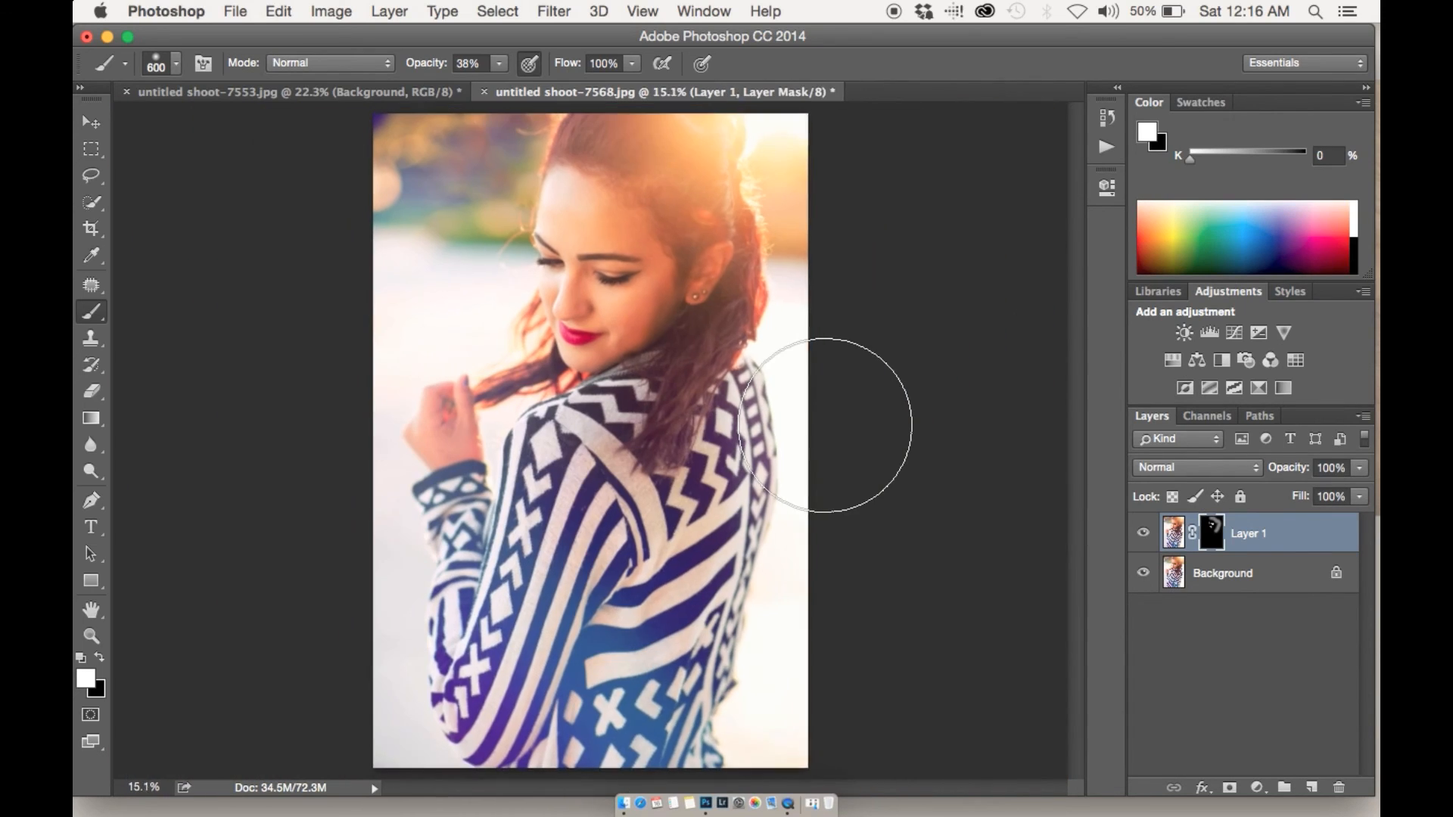
pyautogui.rightClick(1258, 578)
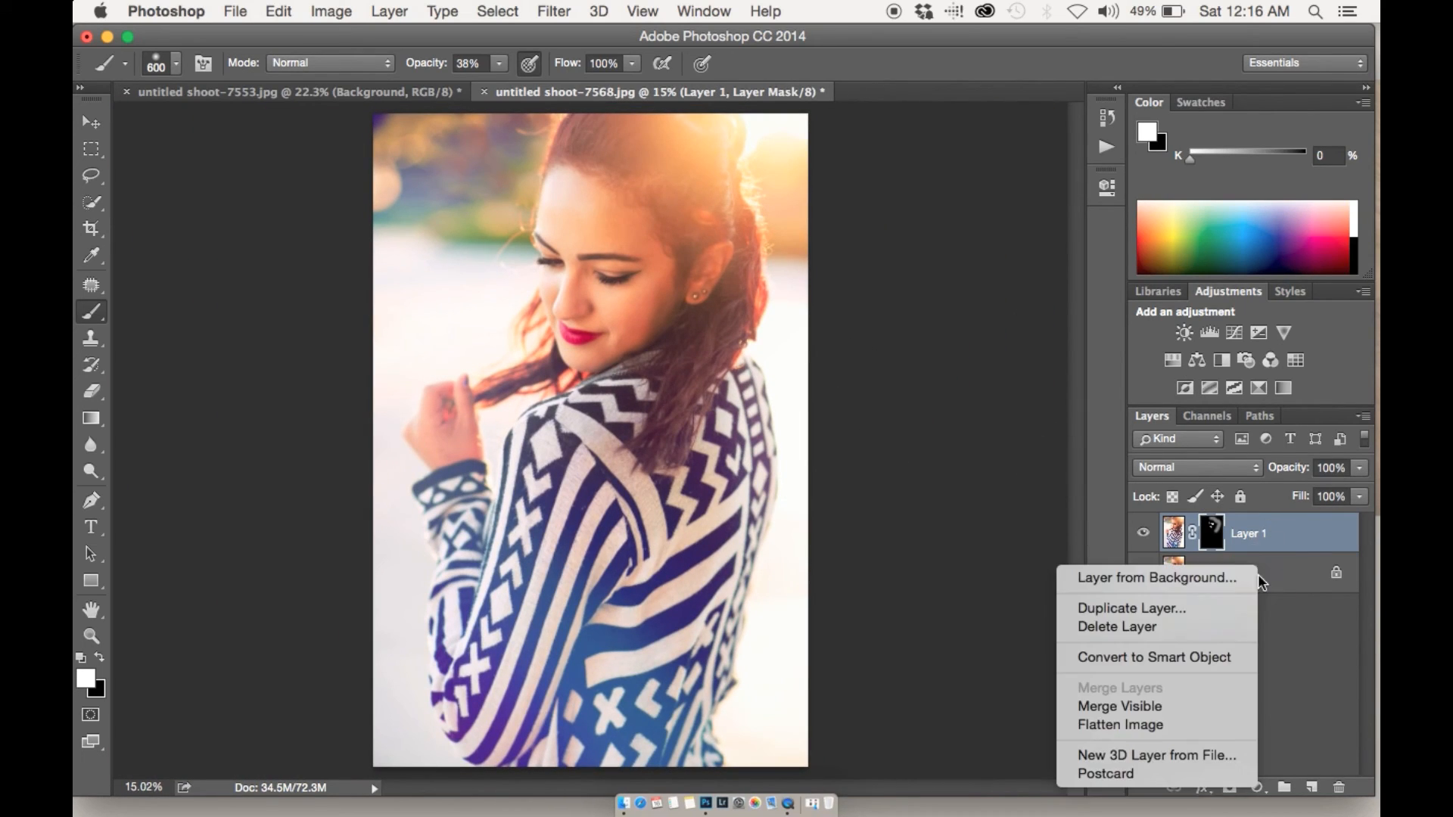
pyautogui.click(1179, 726)
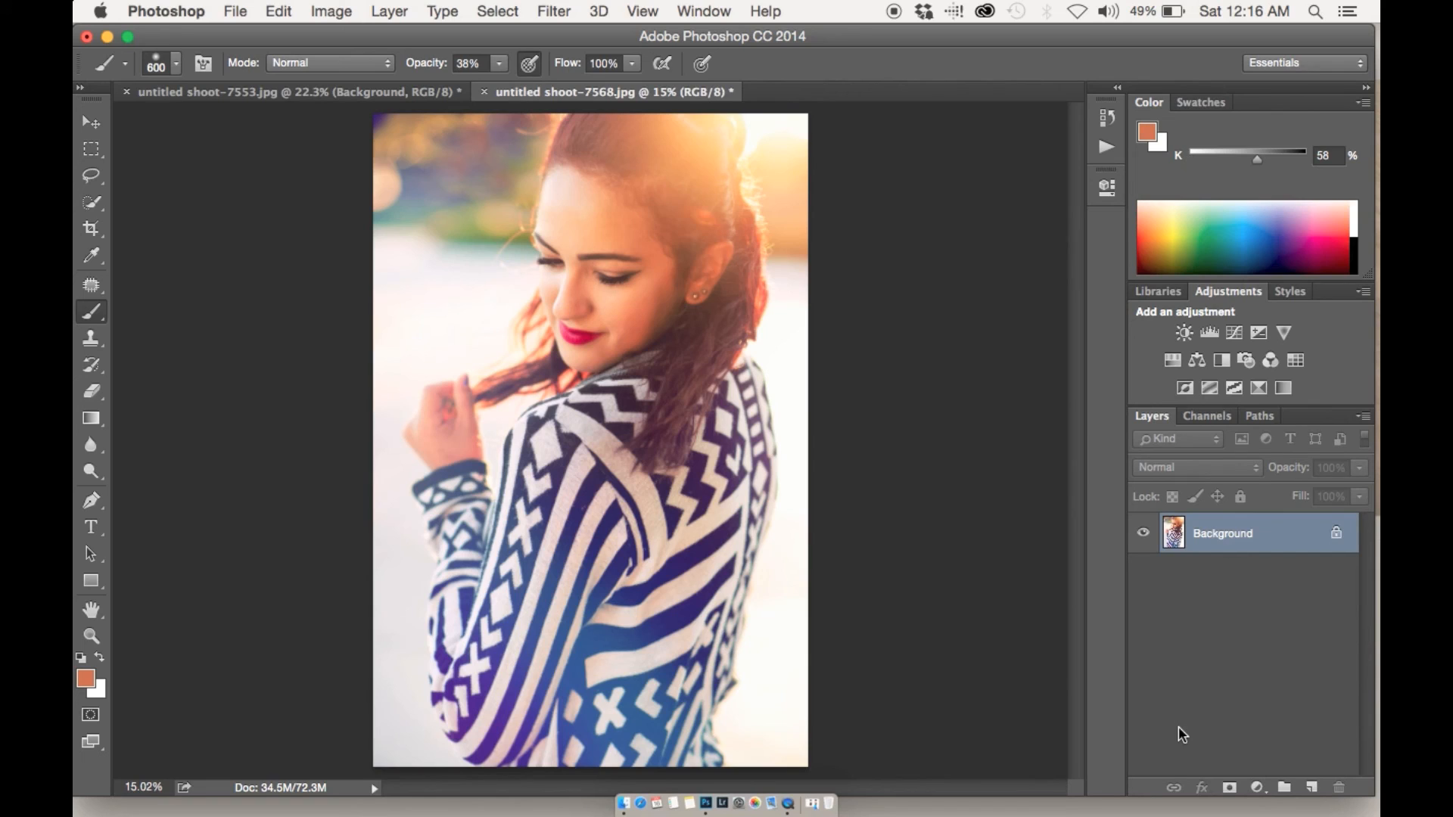
# Step: Compare the original opened state of untitled shoot-7568.jpg with the final Flatten Image state in the history, ending on the flattened version
pyautogui.scroll(-1, 1013, 237)
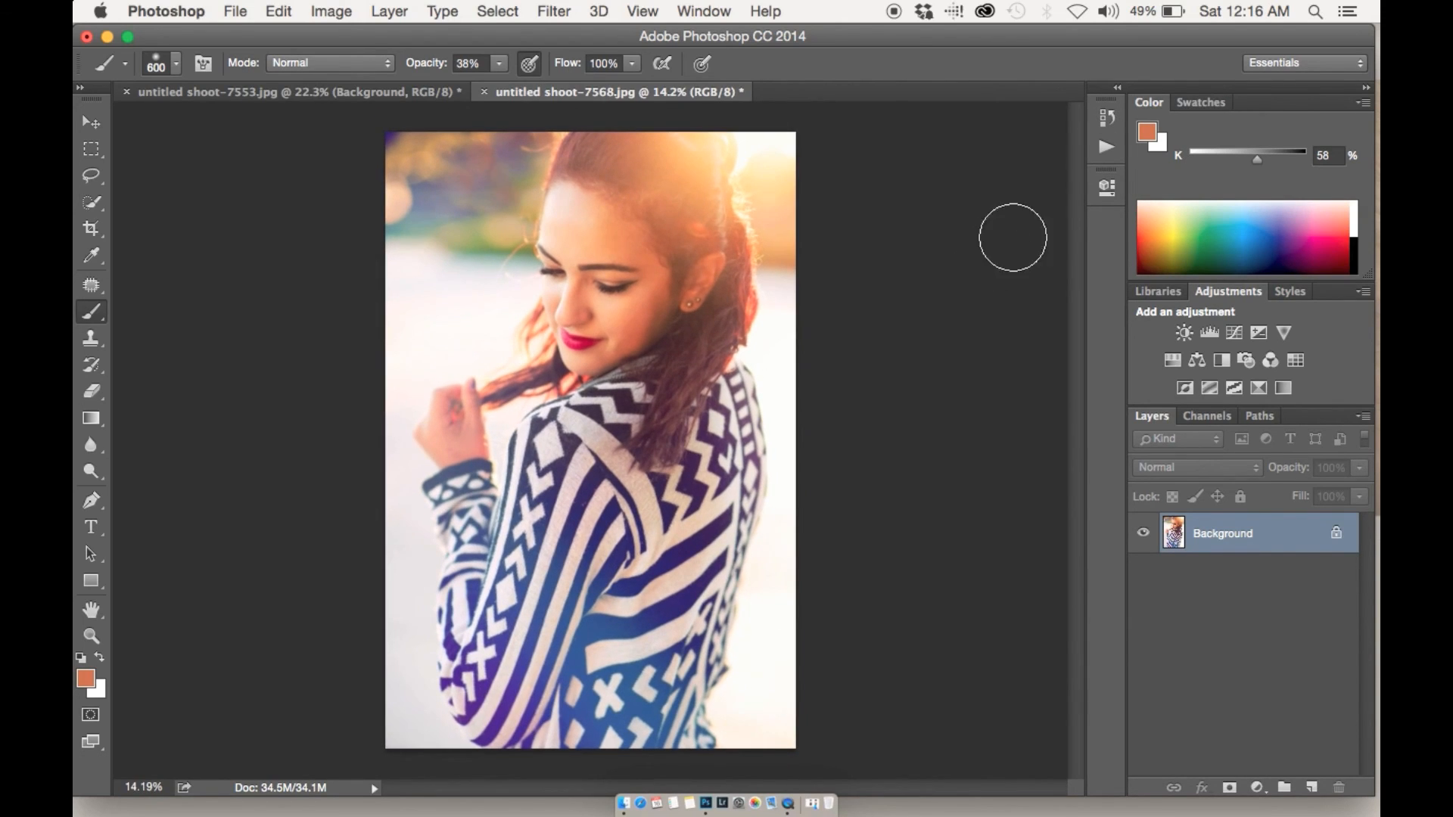
pyautogui.click(1108, 116)
pyautogui.scroll(3, 1047, 228)
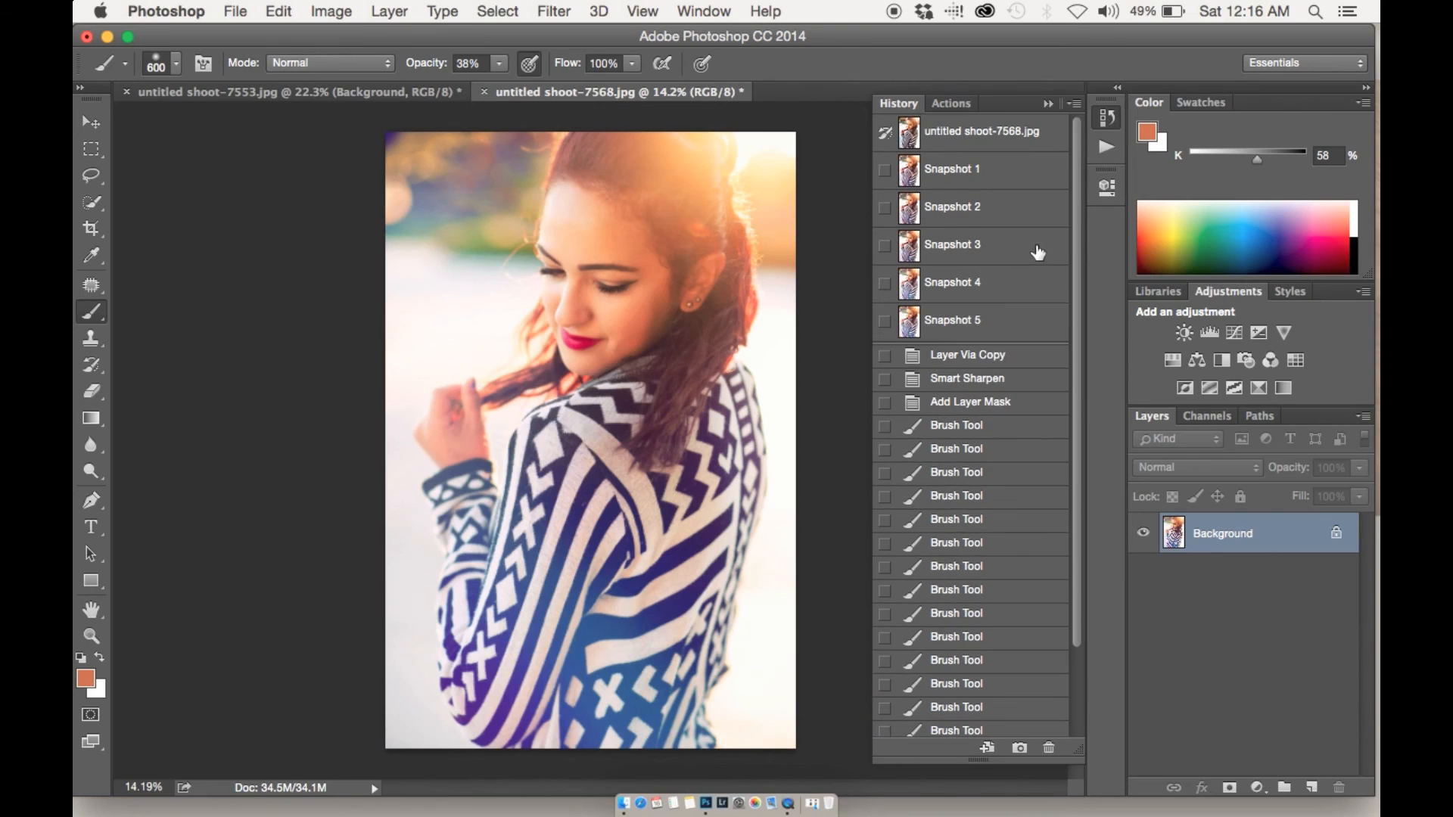
pyautogui.click(1006, 140)
pyautogui.scroll(-3, 1005, 457)
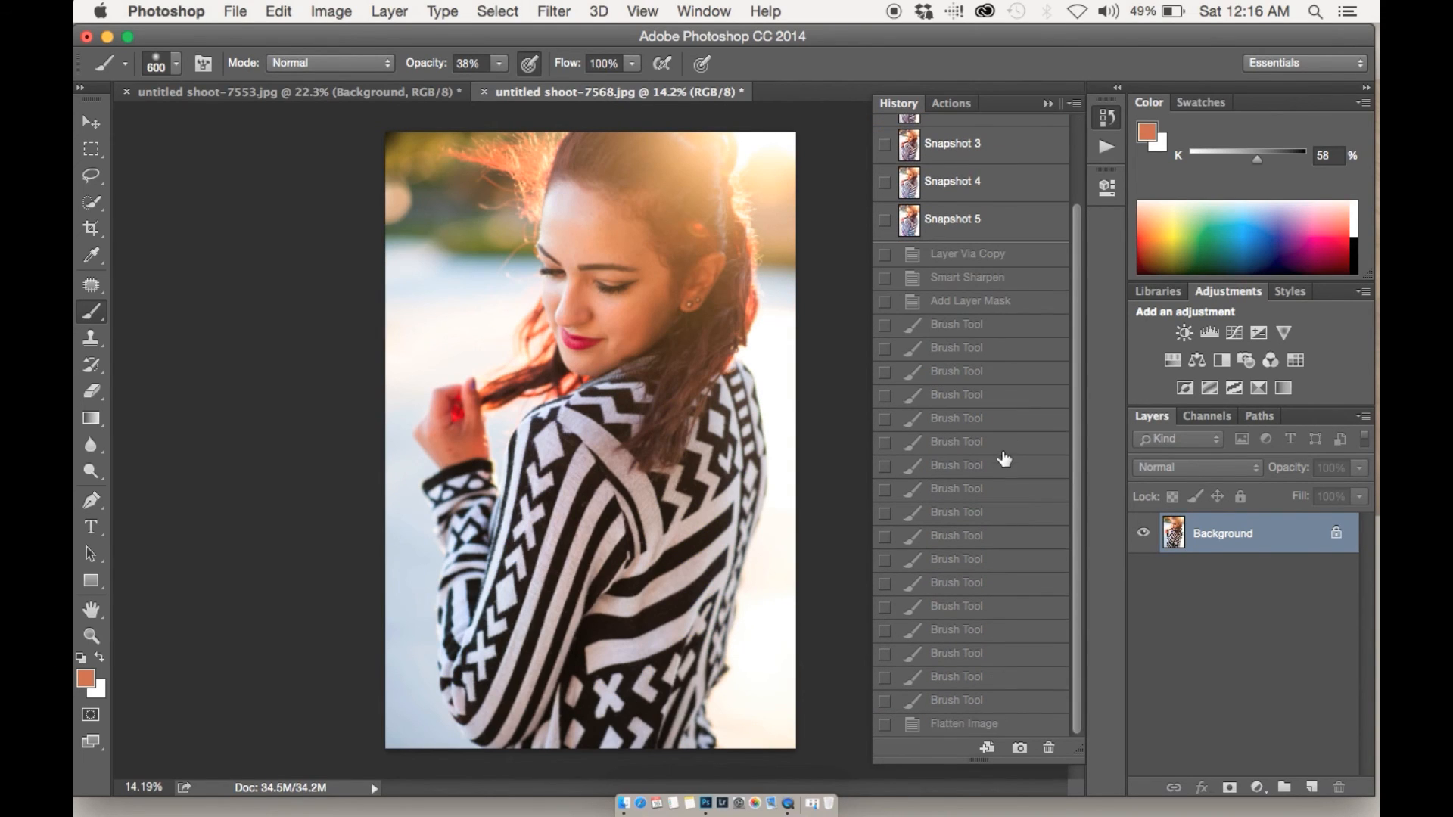
pyautogui.click(993, 725)
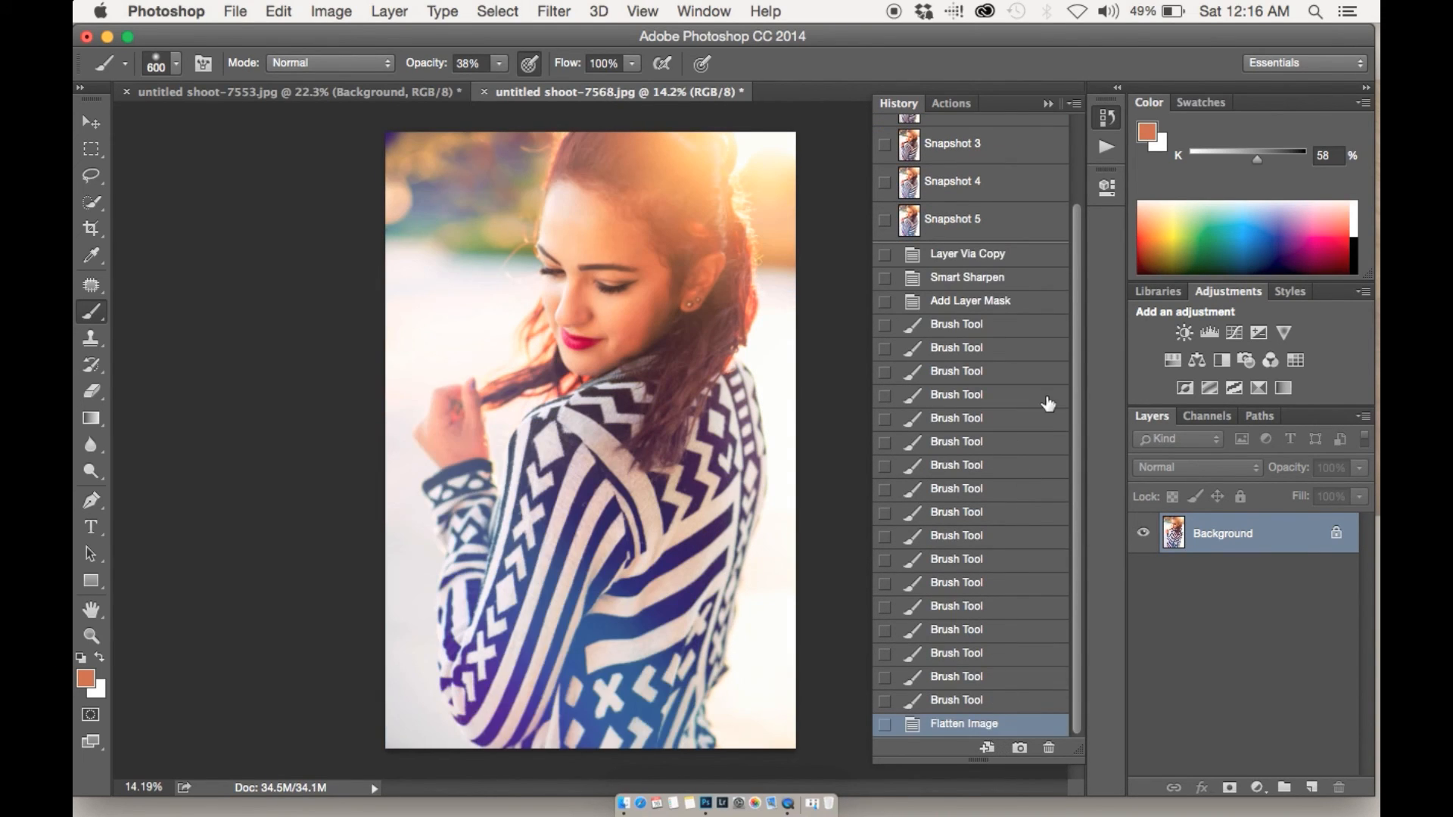
pyautogui.click(1048, 104)
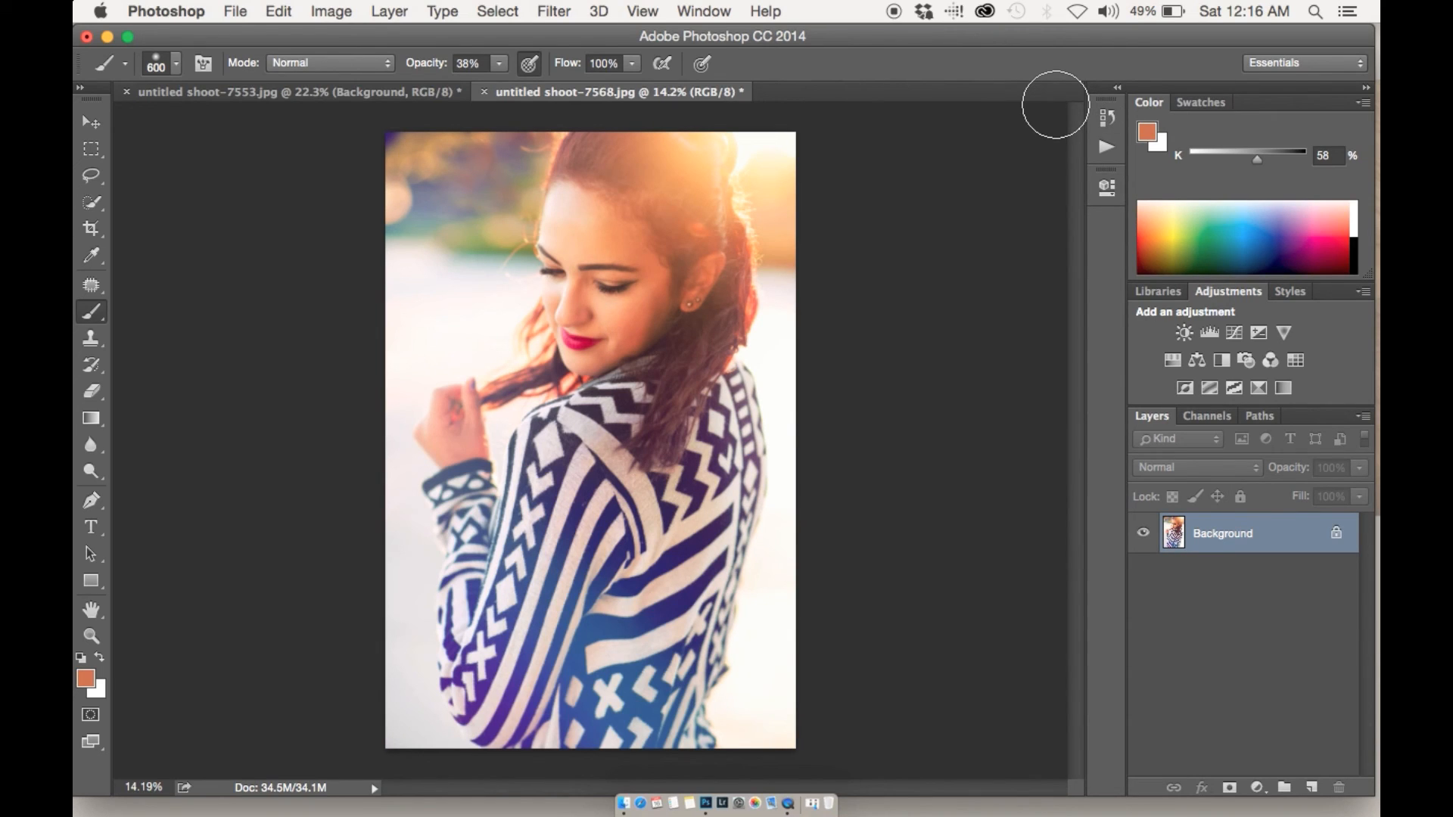